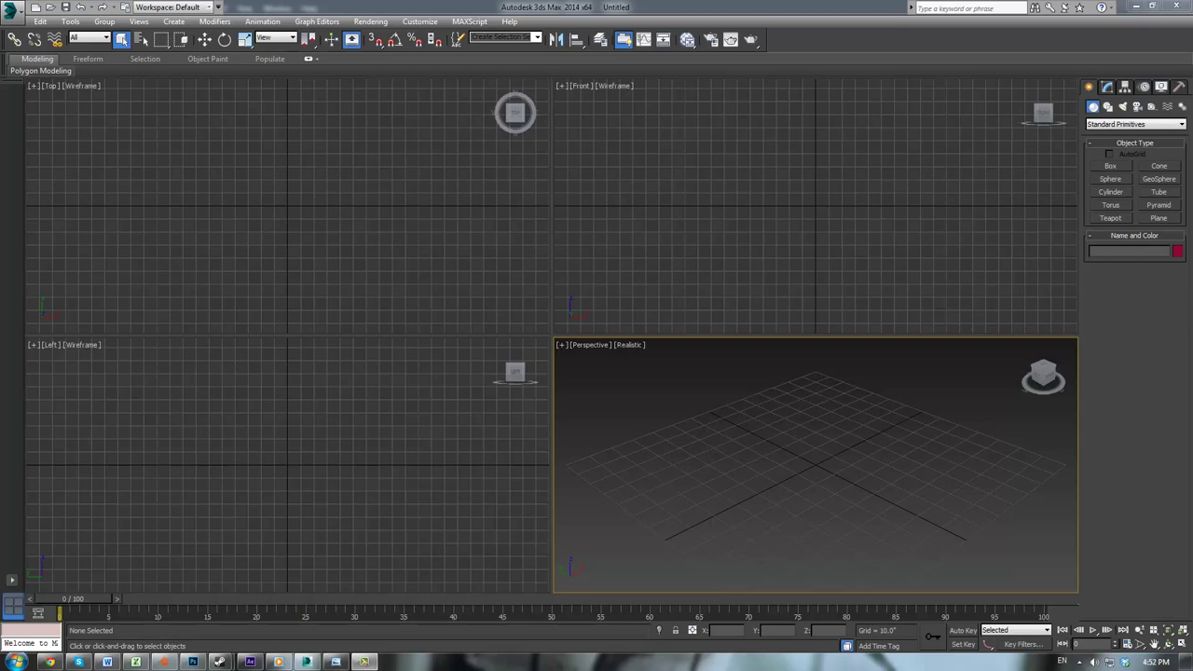
Step: Bring up the pistol-US-1819-52372a.jpg reference photo in Windows Photo Viewer, examine the pistol, and move the photo off the workspace
left_click(336, 662)
left_click_drag(743, 53, 448, 12)
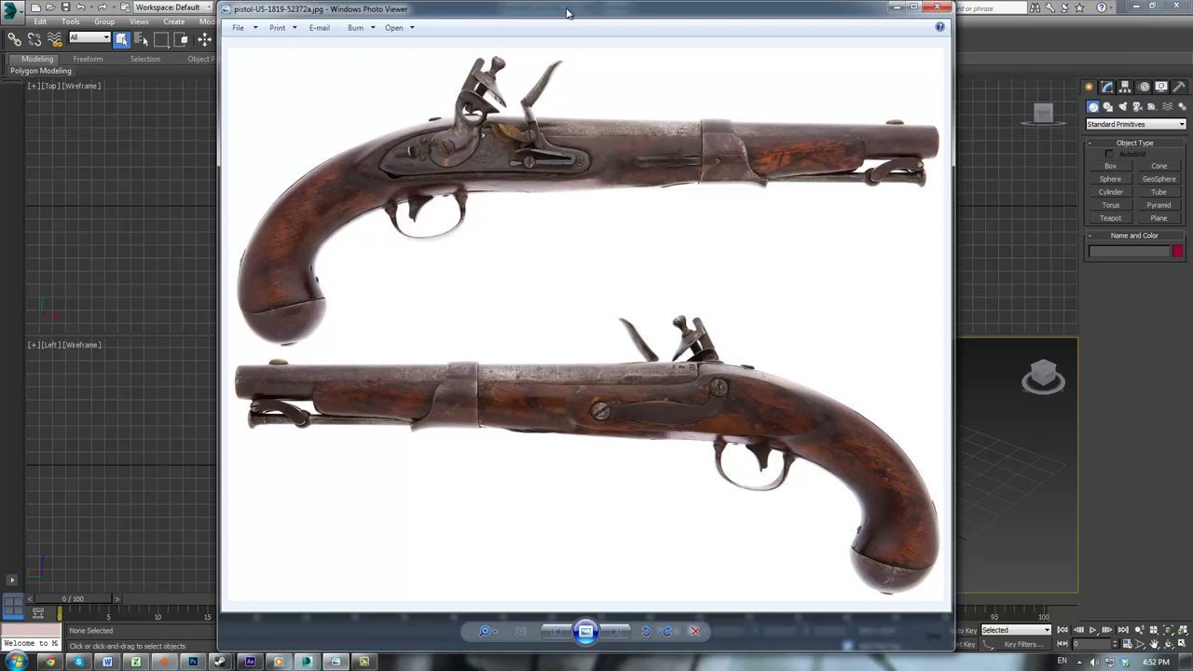
left_click_drag(566, 12, 1192, 280)
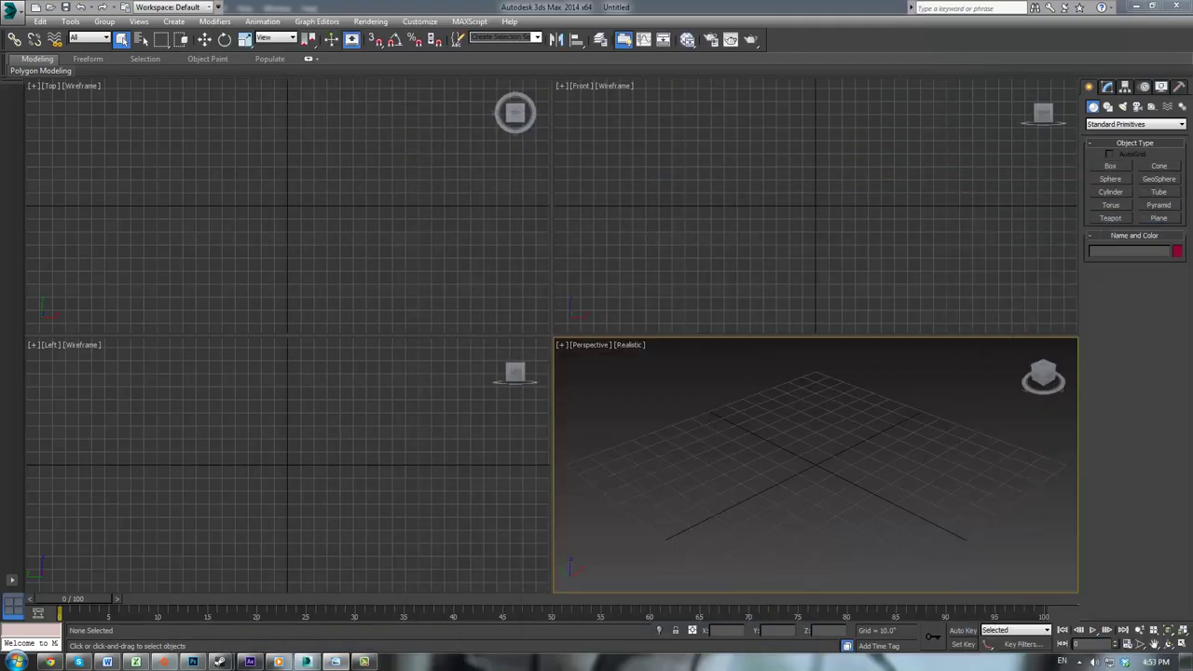
Step: Draw a plane about 160 by 353 inches in the Front view with 1 length segment and 1 width segment
left_click(825, 181)
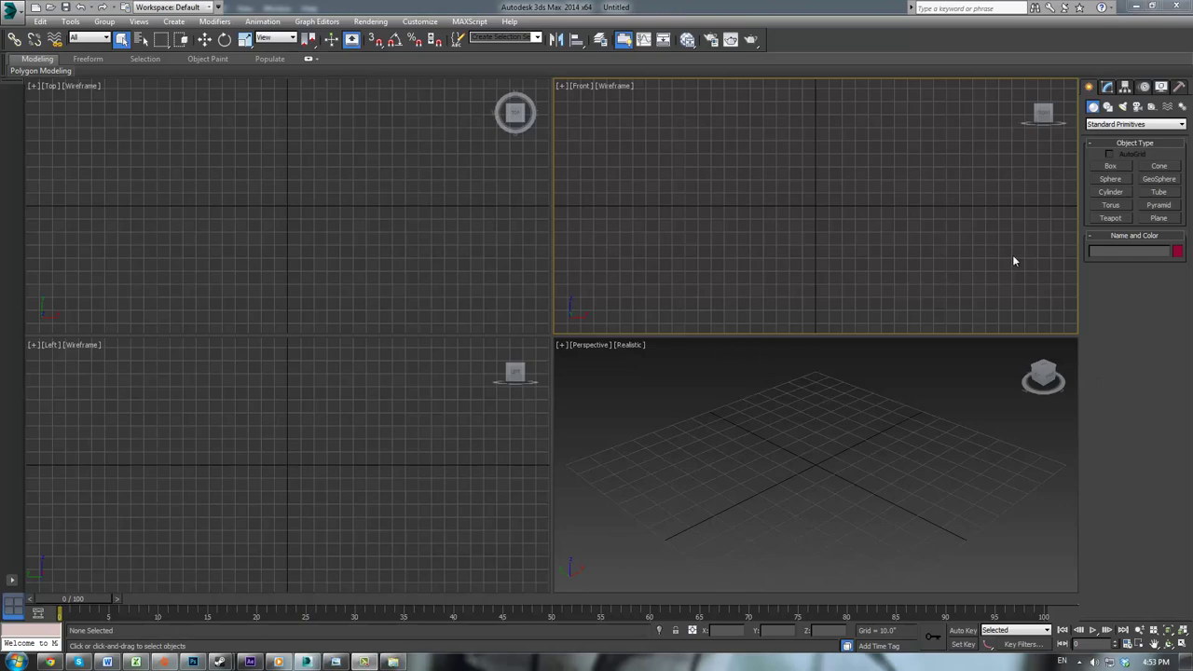
left_click(1159, 219)
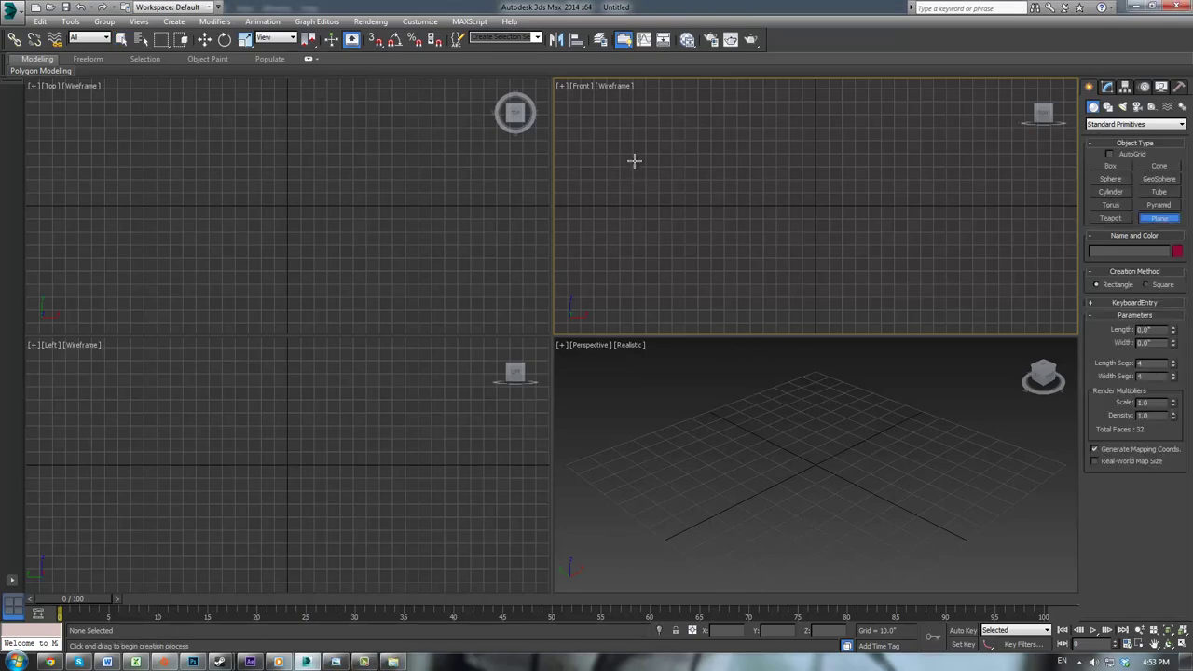
left_click_drag(586, 101, 1049, 313)
left_click_drag(1176, 366, 1171, 441)
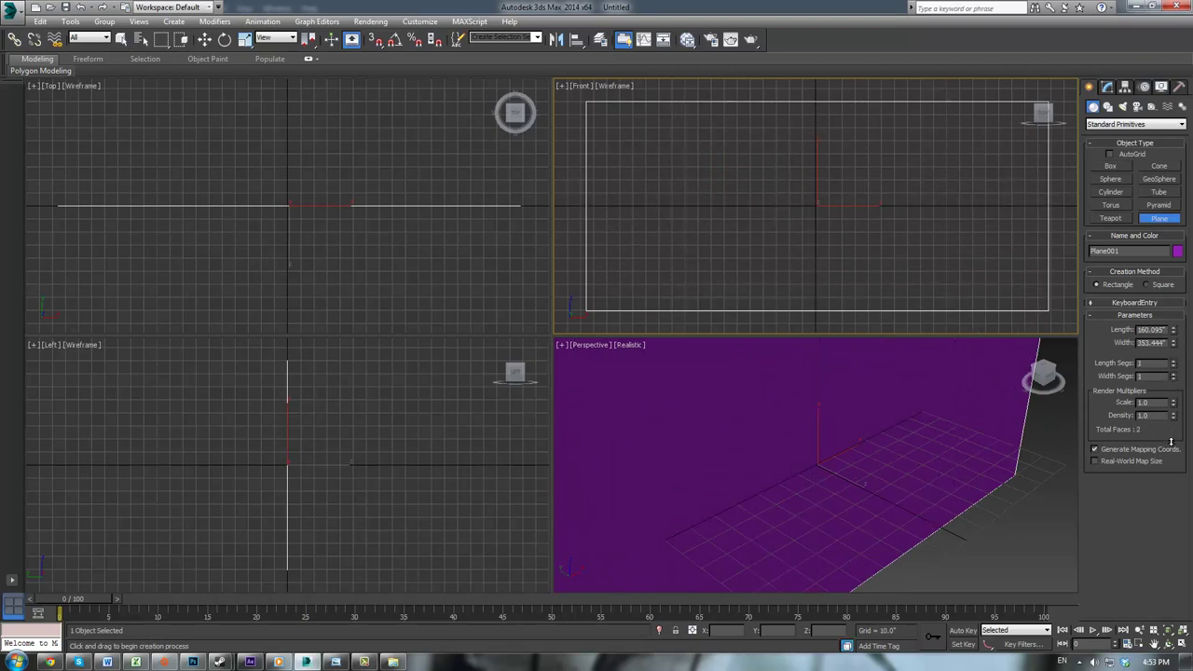
Step: Set the plane's length to 890 inches and its width to 1152 inches
double_click(1154, 329)
type("1152")
key("Return")
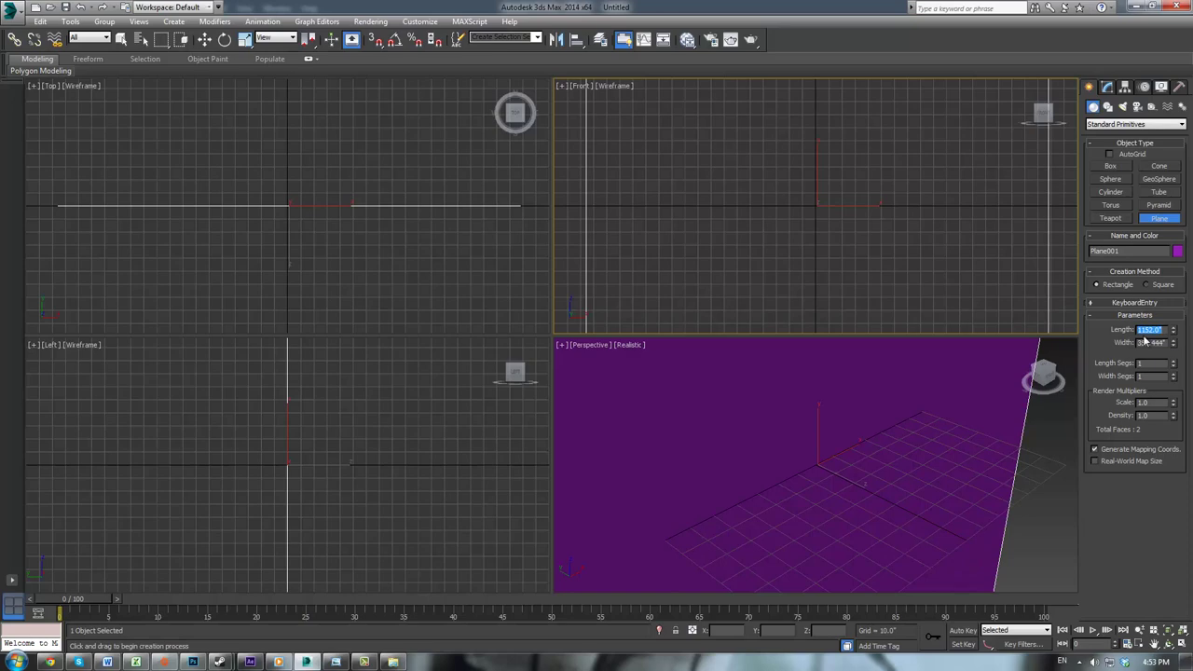
type("5")
key("Tab")
type("1152")
key("Return")
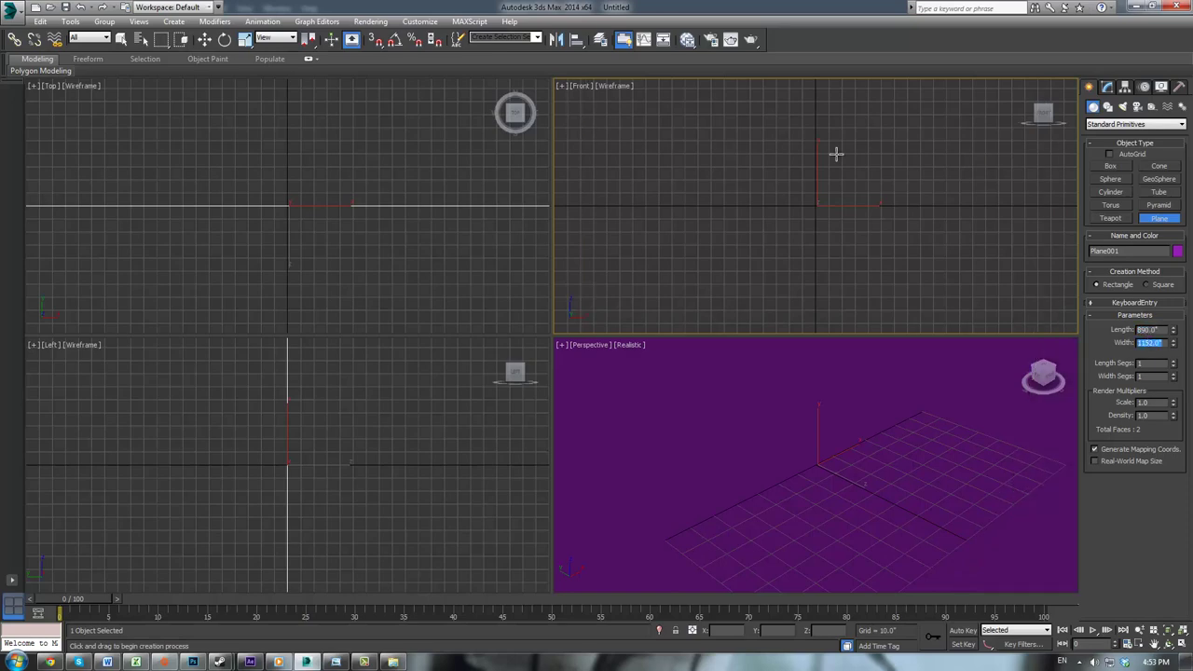
Step: Add a new Standard material to the Slate Material Editor's node view
scroll(840, 159, "down", 12)
scroll(843, 181, "up", 5)
middle_click_drag(844, 116, 829, 189)
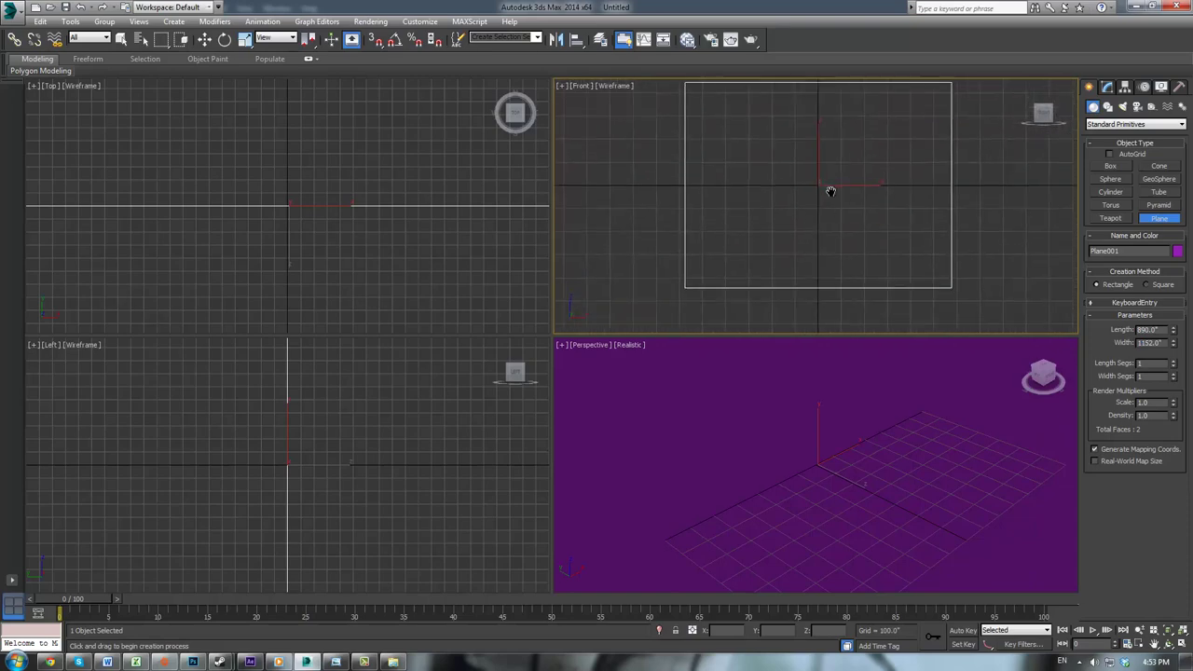
scroll(832, 202, "down", 2)
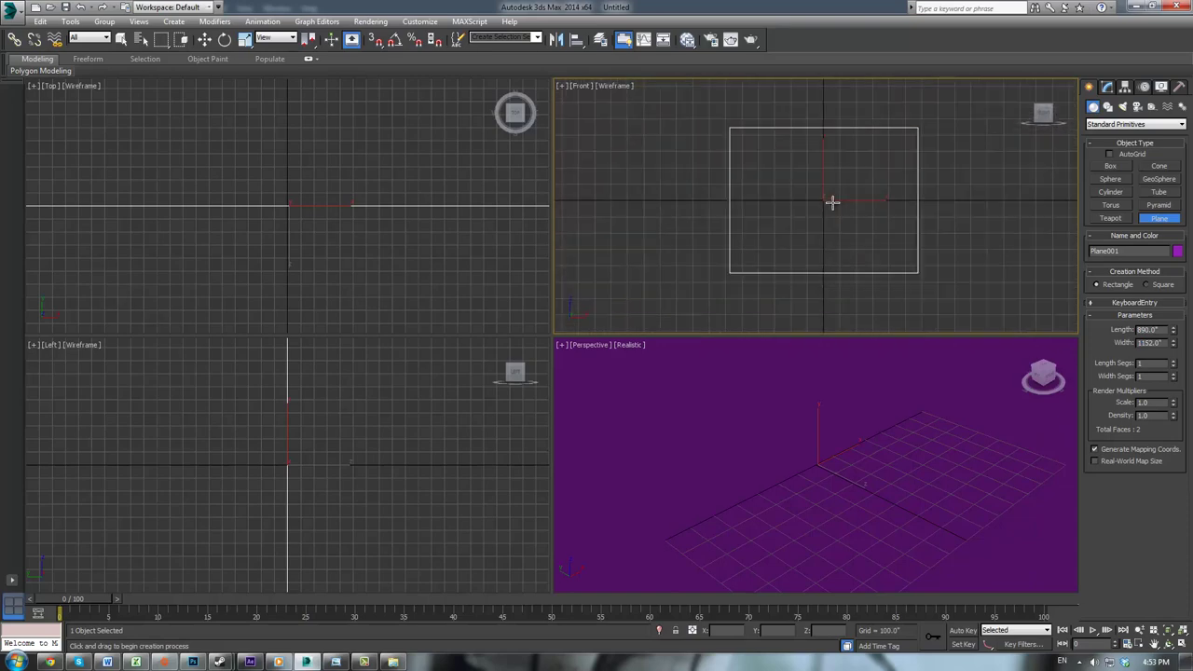
scroll(754, 386, "up", 6)
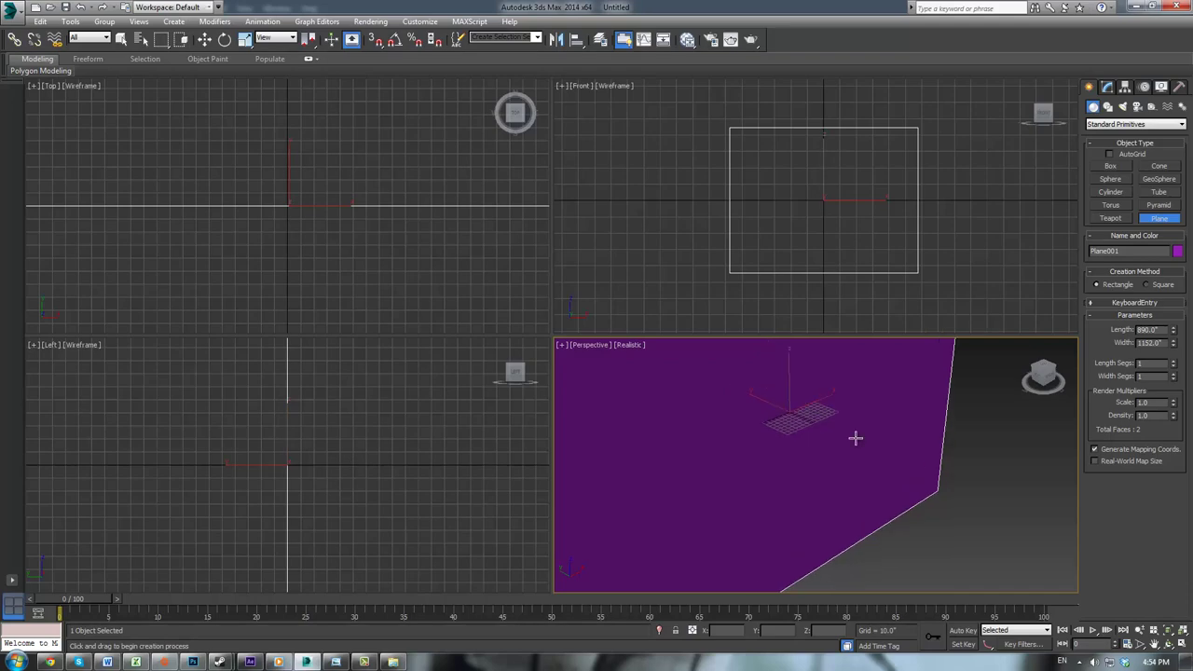
scroll(856, 438, "down", 2)
key("m")
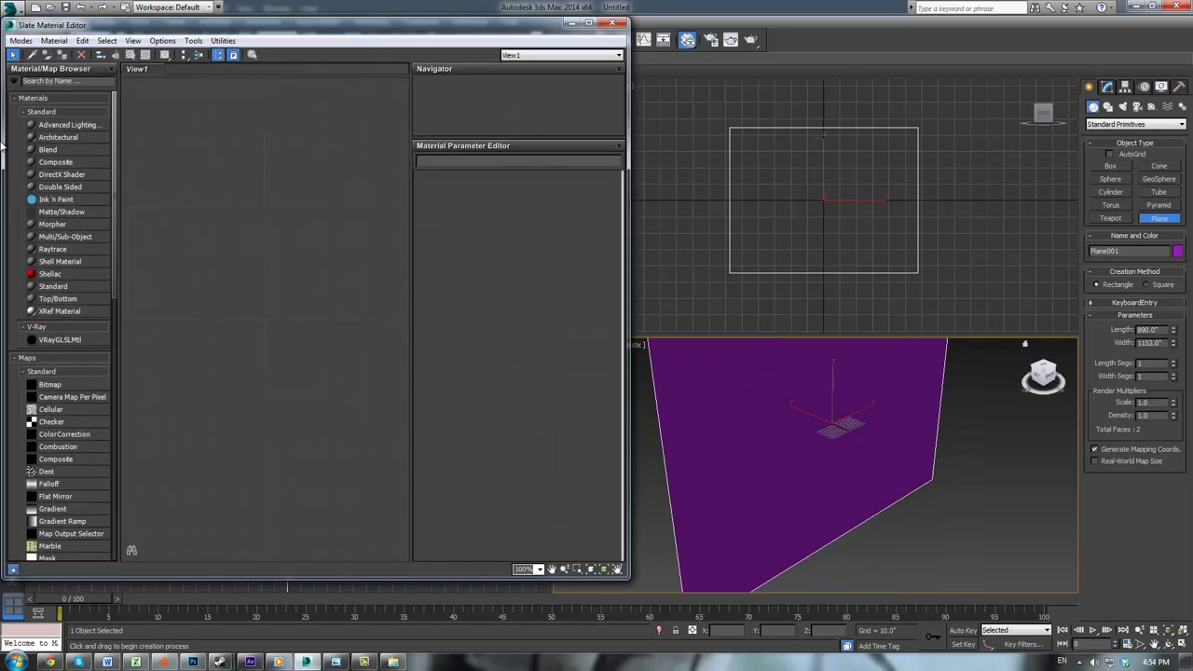
left_click_drag(71, 287, 247, 261)
Step: Connect a Bitmap map with the pistol photo from the Active Projects' Flintlock Pistol folder to the material's Diffuse Color
mouse_move(280, 266)
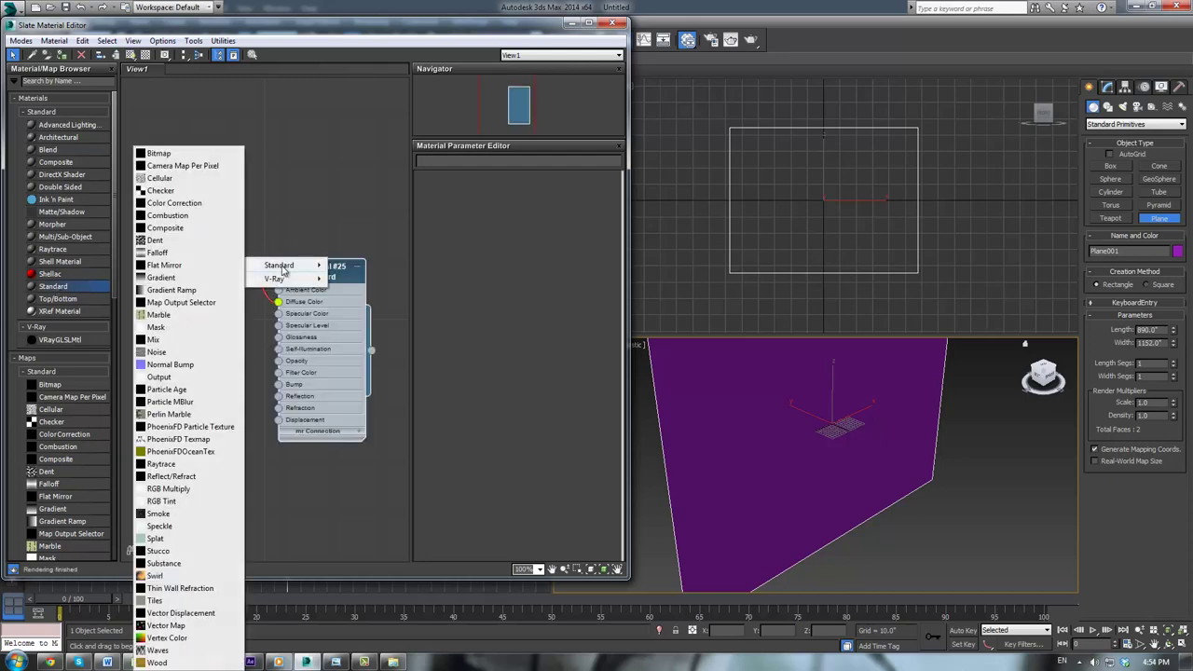
left_click(159, 153)
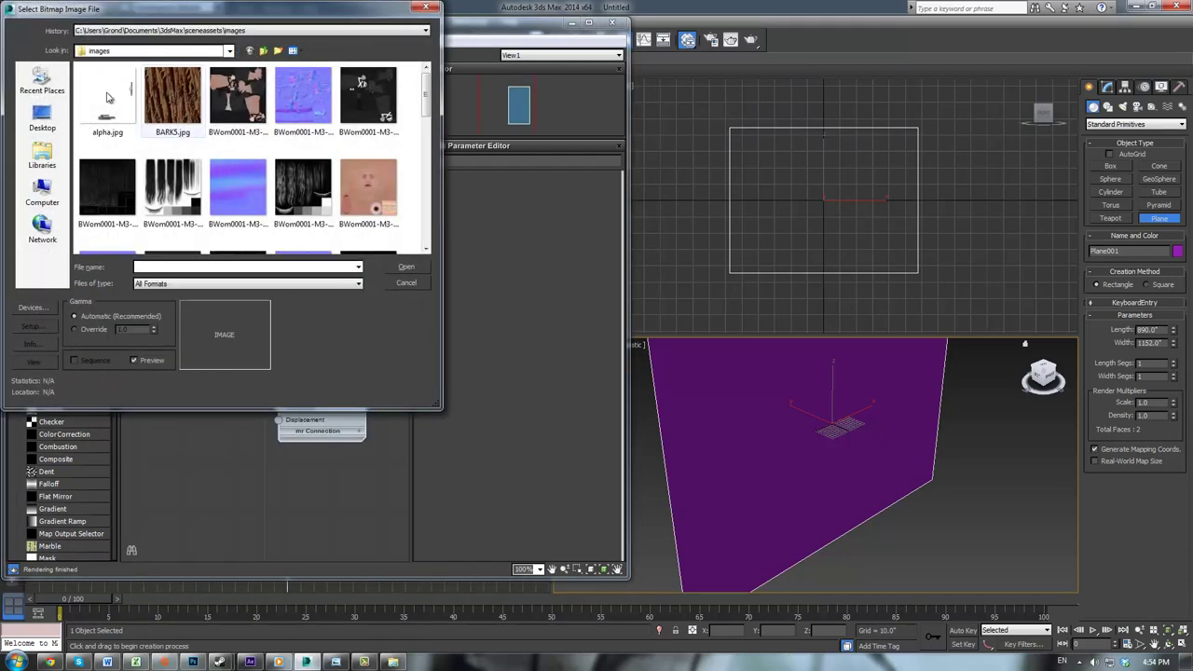
left_click(45, 121)
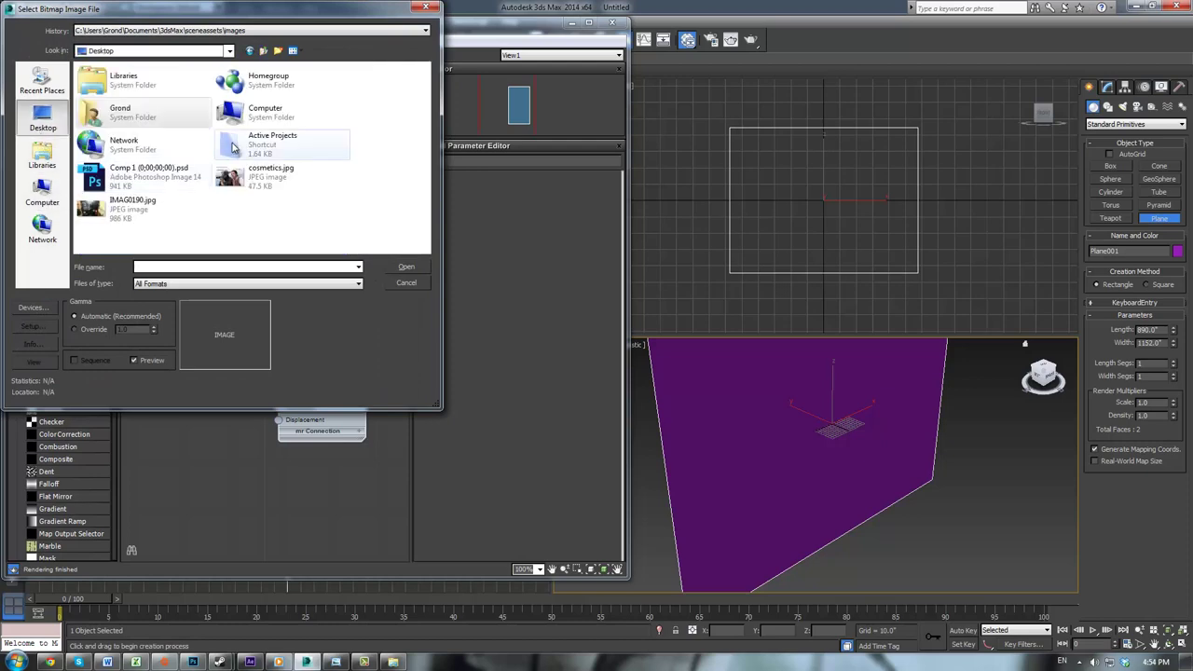
double_click(257, 146)
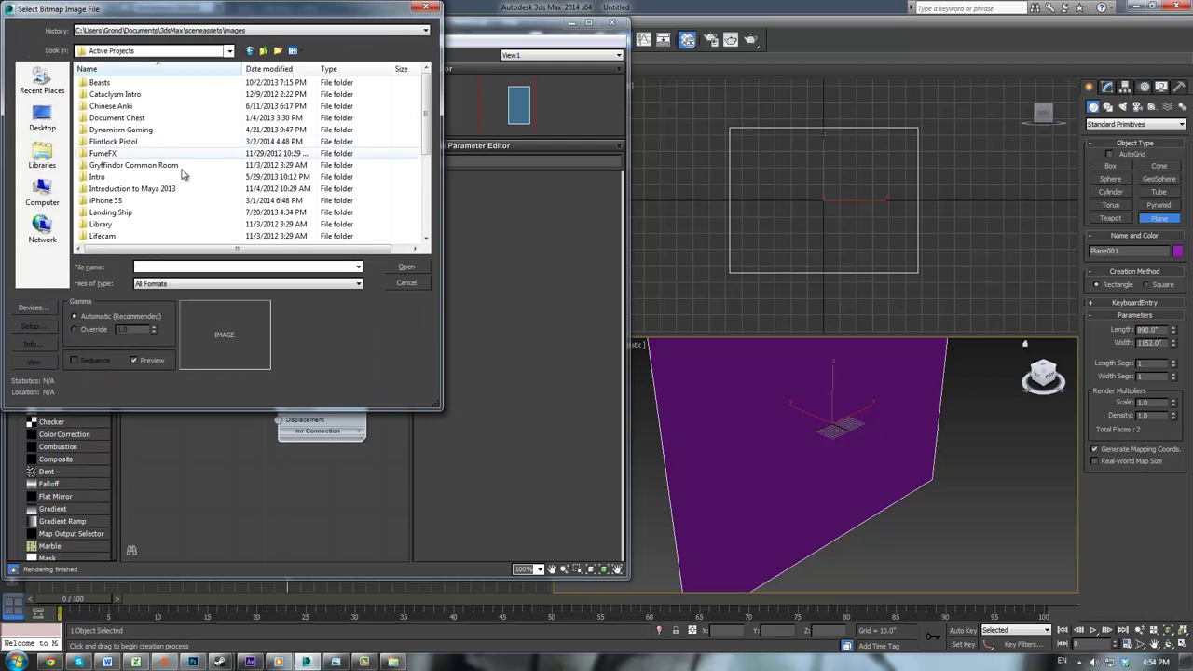
double_click(114, 142)
double_click(112, 84)
double_click(114, 98)
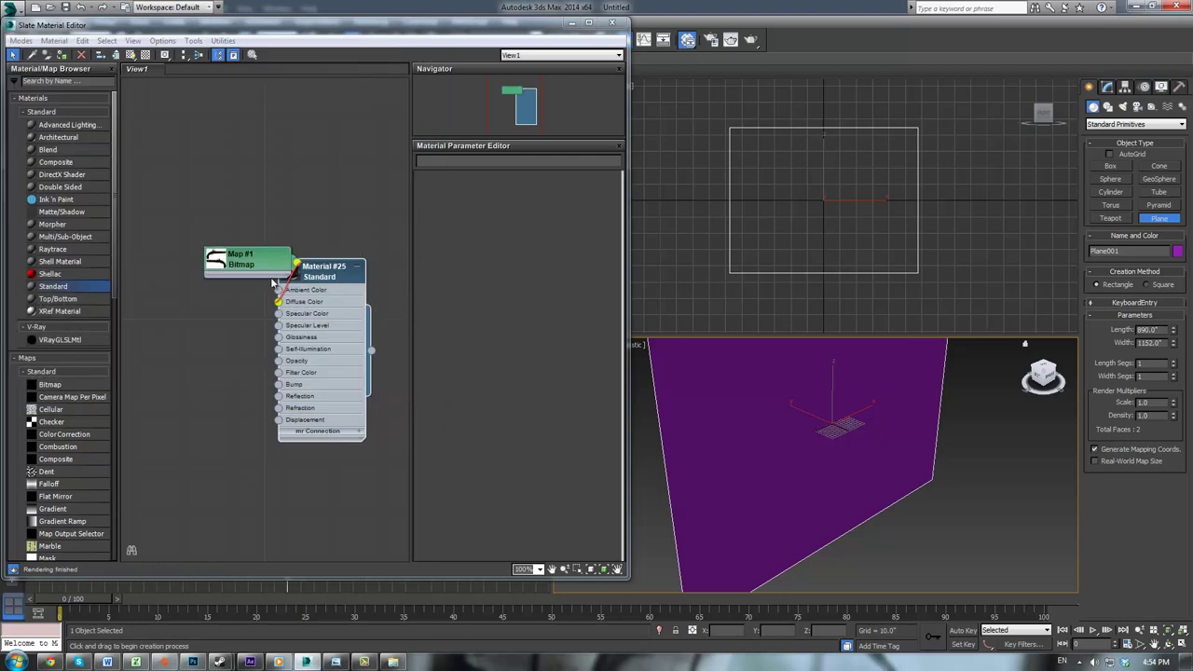
Step: Apply the photo material to the plane, show its map shaded in the viewport, and close the material editor
left_click_drag(213, 272, 202, 277)
left_click_drag(371, 351, 737, 431)
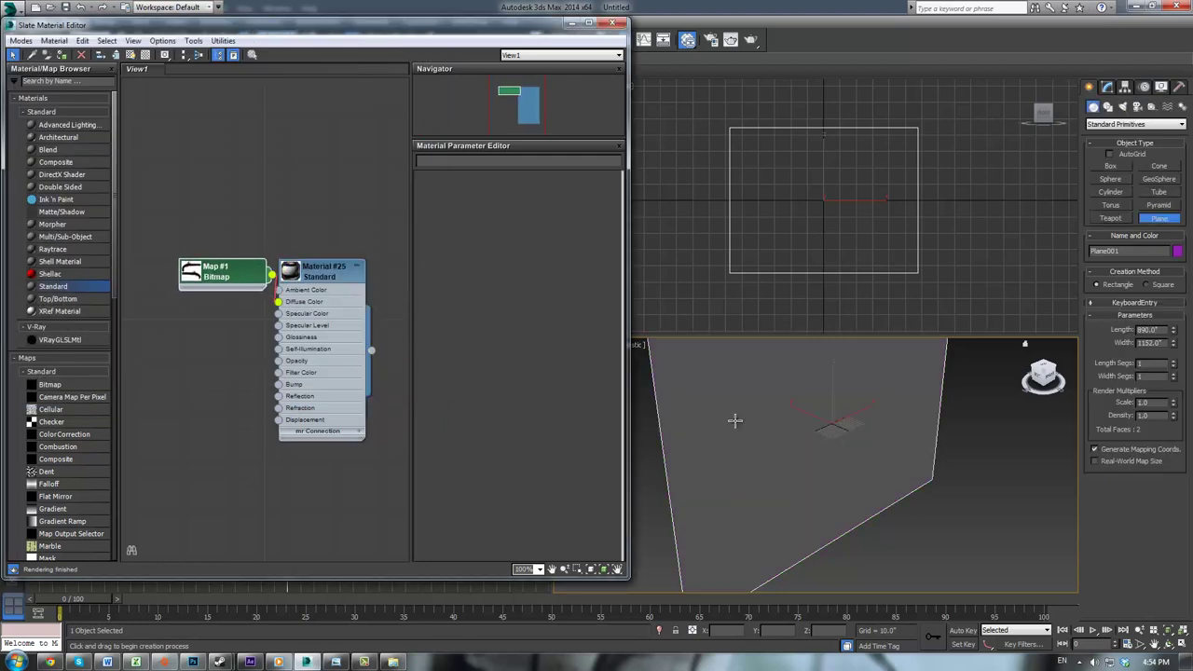
left_click(130, 55)
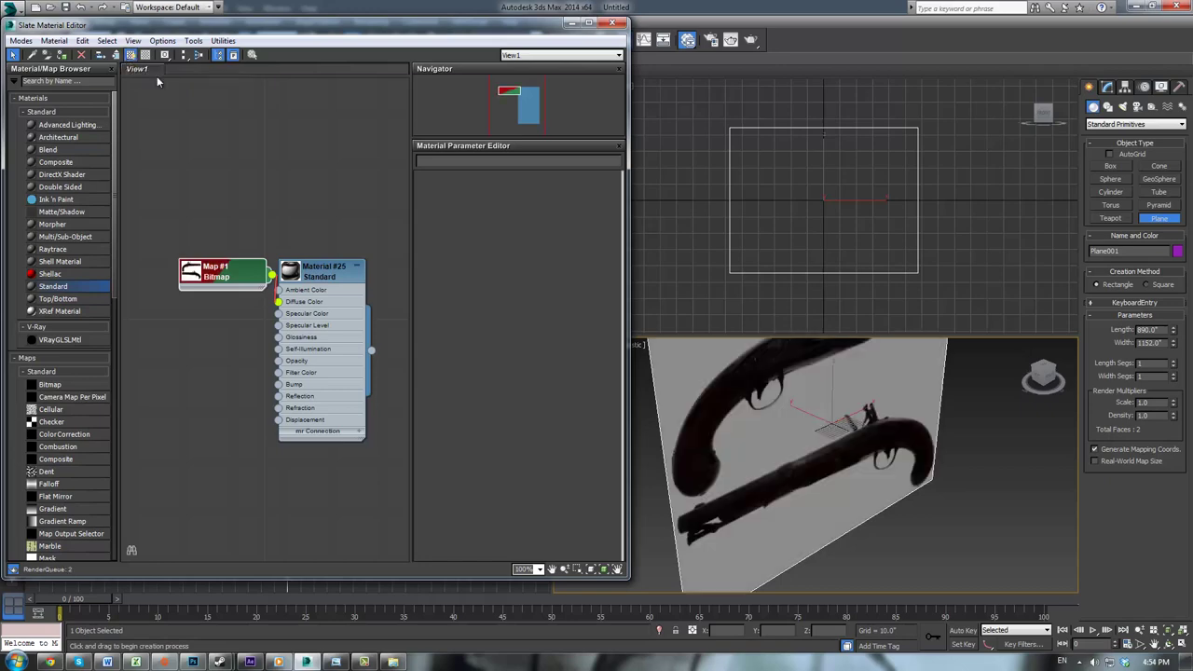
left_click(612, 22)
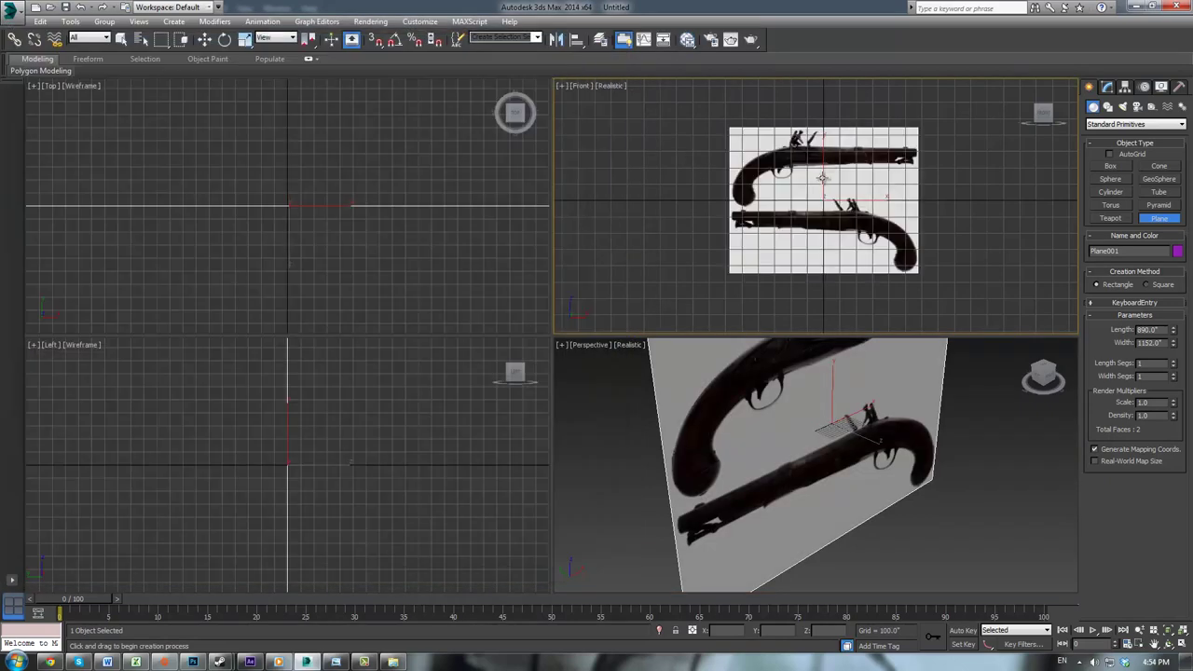
Step: Hide the grid in the Front view and maximize that view around the reference photo
key("g")
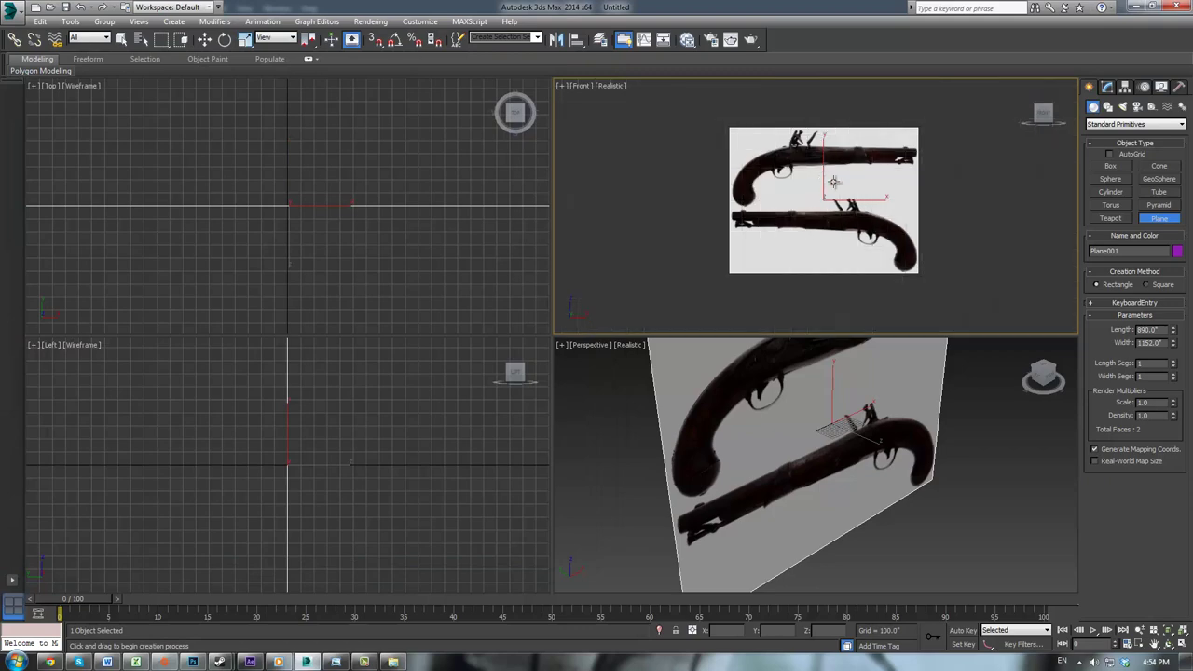
scroll(799, 212, "up", 3)
scroll(799, 213, "up", 4)
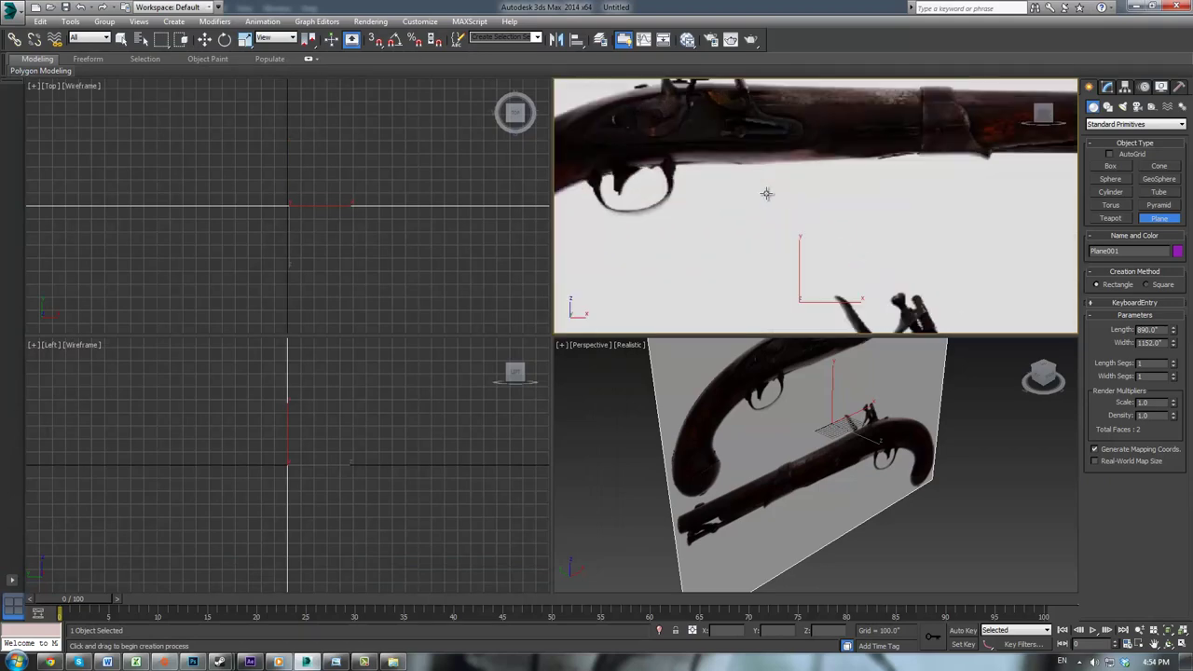
scroll(767, 193, "down", 2)
key("alt+w")
scroll(761, 183, "down", 1)
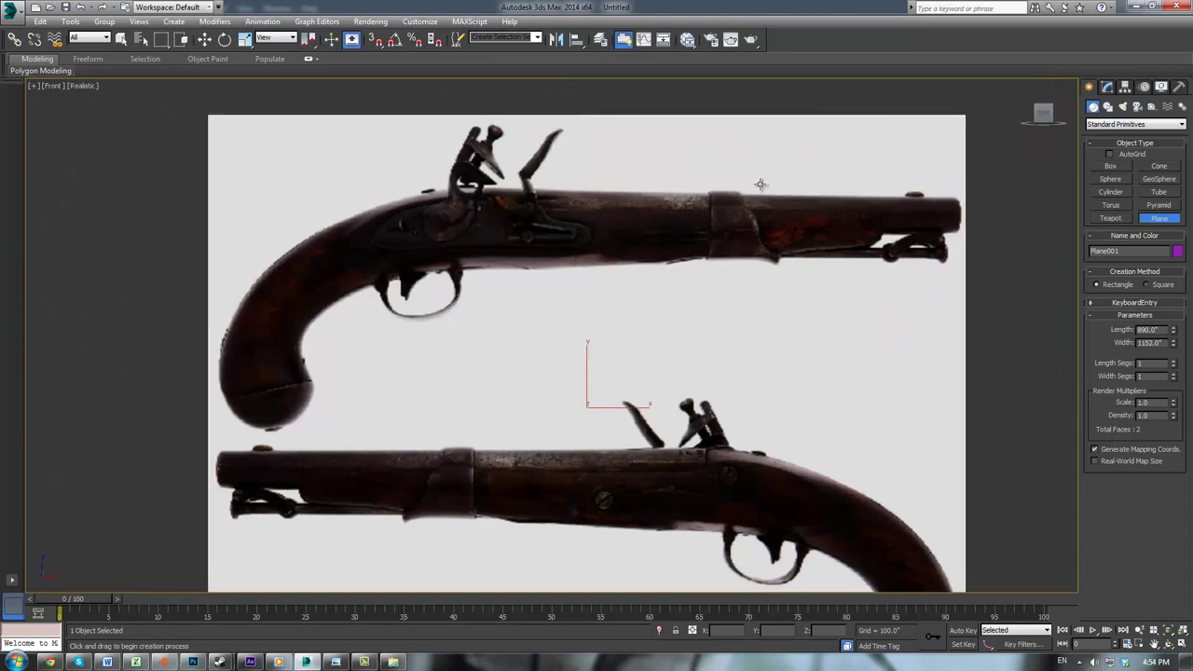
Step: Draw a cylinder with a radius of about 27.4 inches and height of about 136 inches at the upper pistol's muzzle
scroll(761, 184, "up", 2)
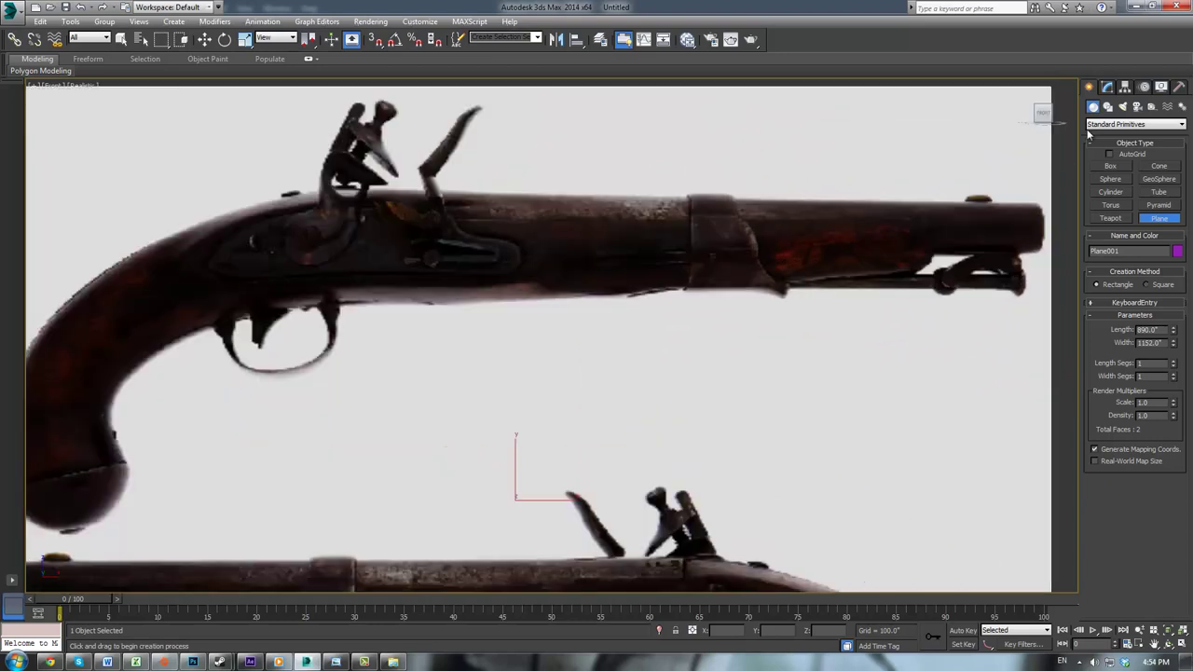
middle_click_drag(920, 175, 835, 211)
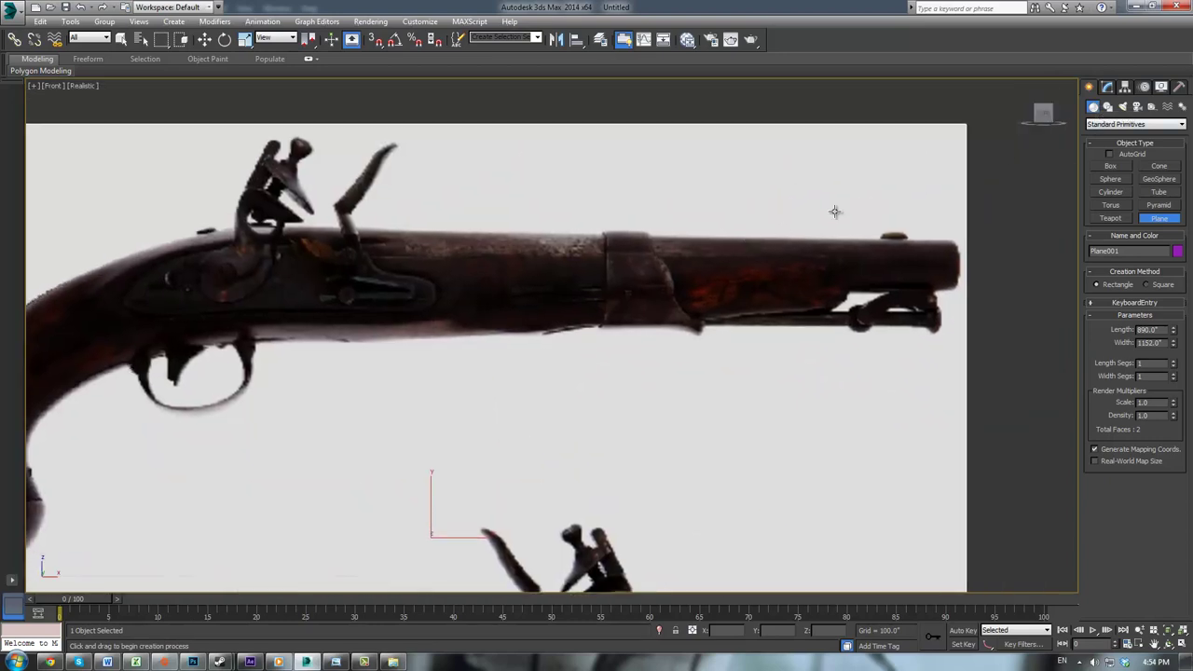
middle_click_drag(899, 276, 876, 326)
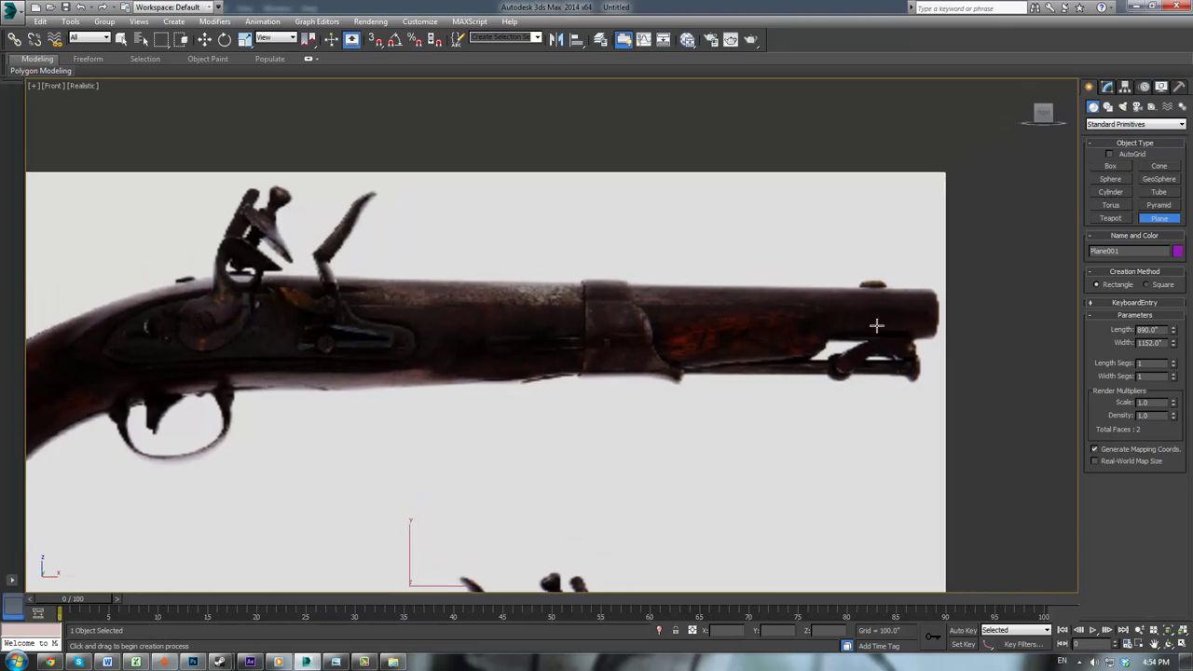
left_click(1110, 196)
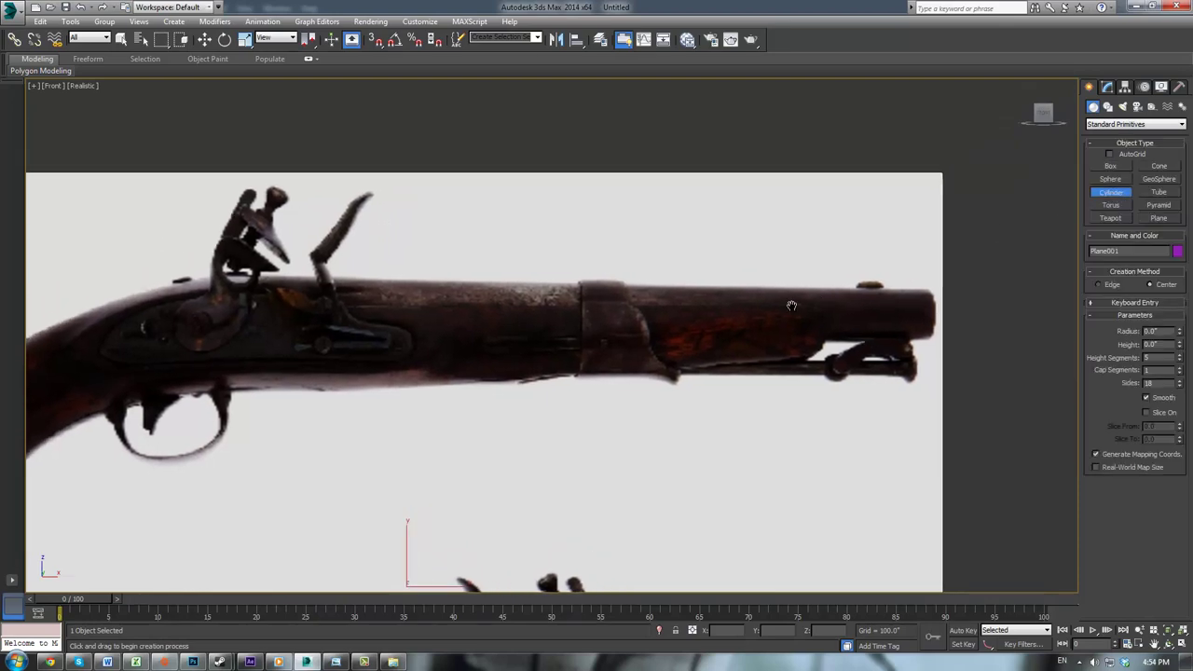
middle_click_drag(792, 306, 643, 315)
scroll(647, 311, "up", 2)
scroll(627, 331, "down", 3)
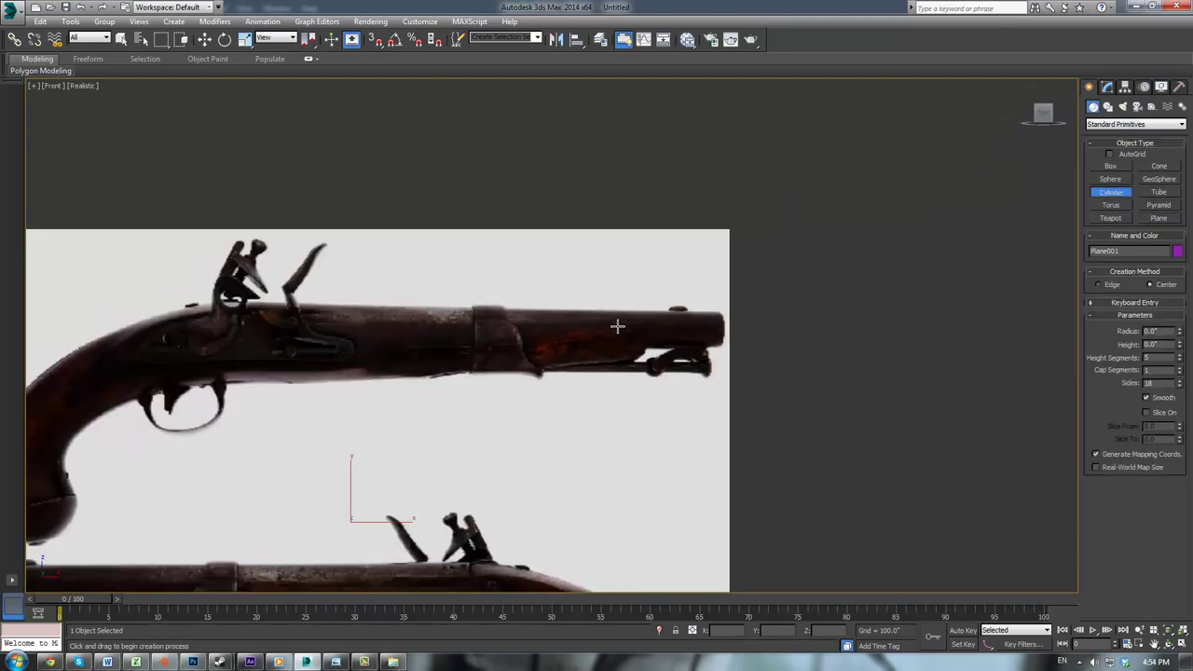
scroll(714, 336, "up", 3)
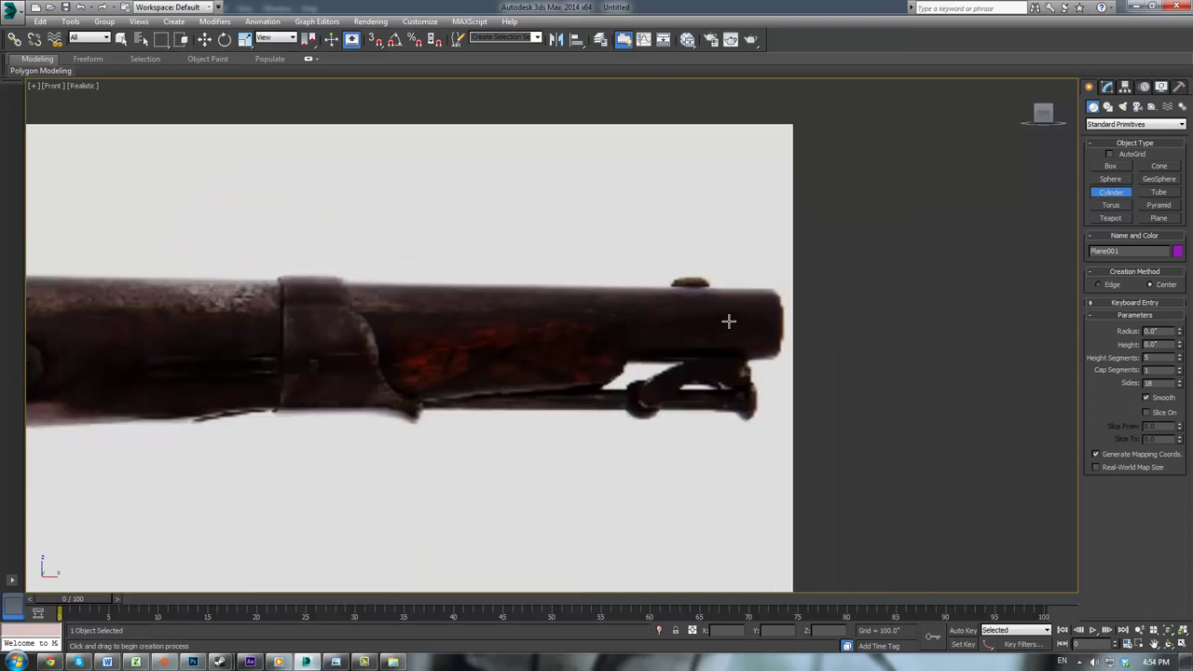
left_click_drag(729, 321, 728, 358)
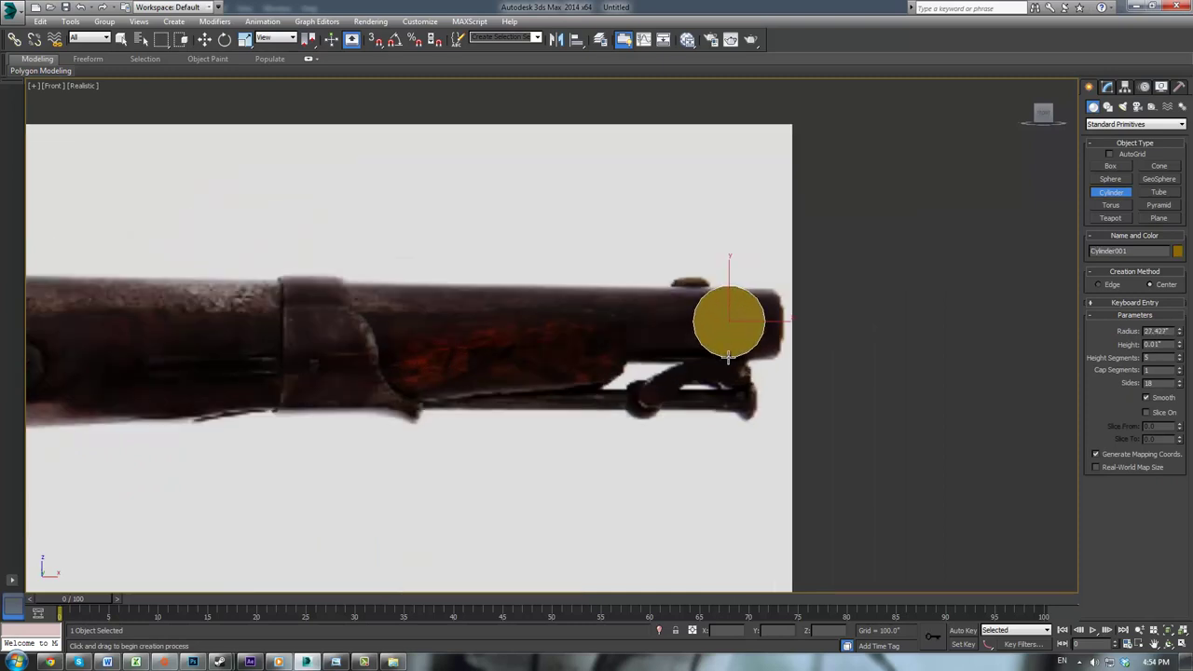
Step: Turn on angle snap and rotate the cylinder 90 degrees so it lies horizontally along the barrel's axis
key("e")
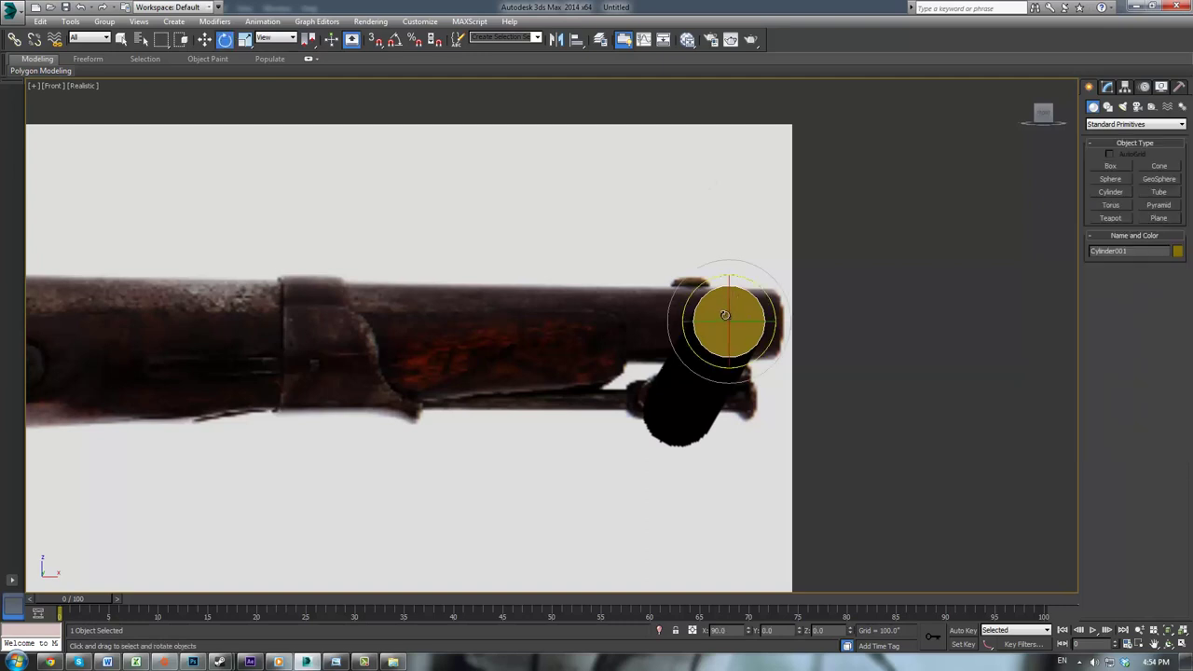
left_click_drag(716, 321, 802, 324)
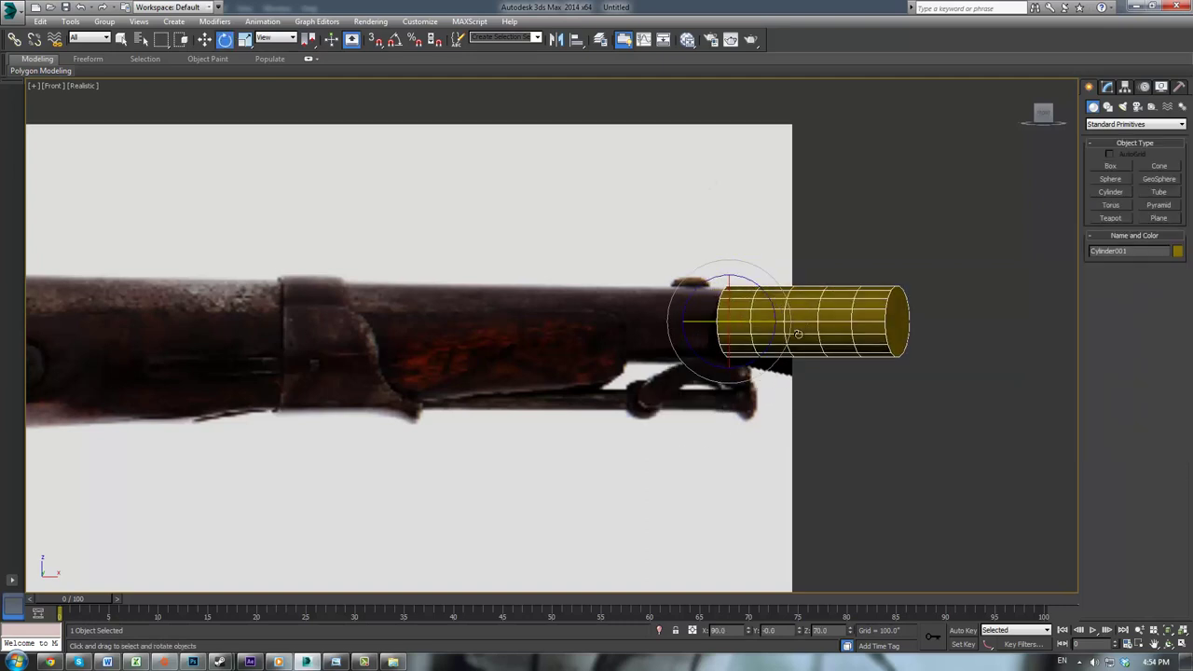
key("ctrl+z")
key("a")
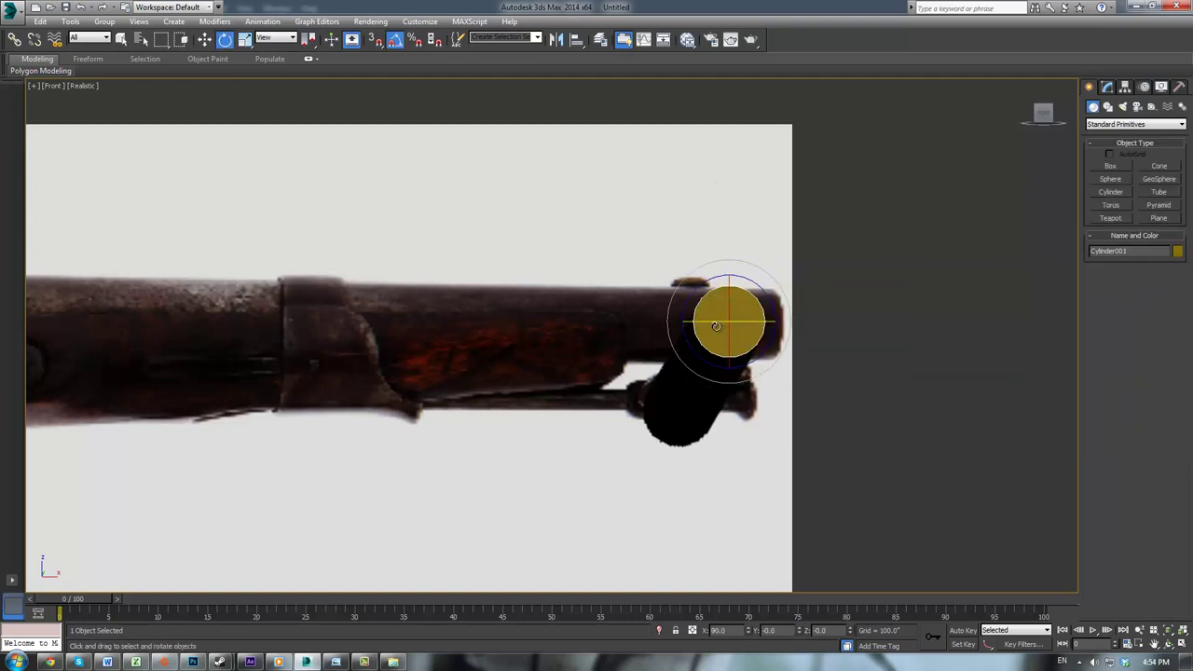
left_click_drag(720, 328, 810, 327)
key("ctrl+z")
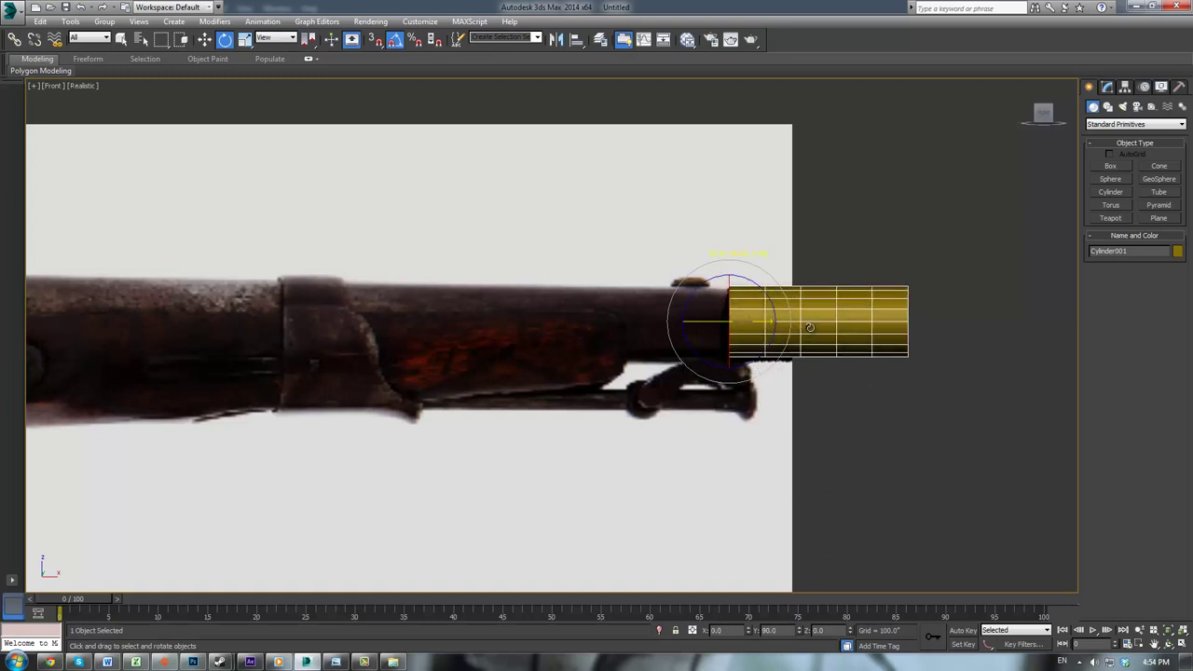
Step: Move the cylinder horizontally to about X 423.7 inches over the barrel's muzzle end and open its parameters for modification
key("w")
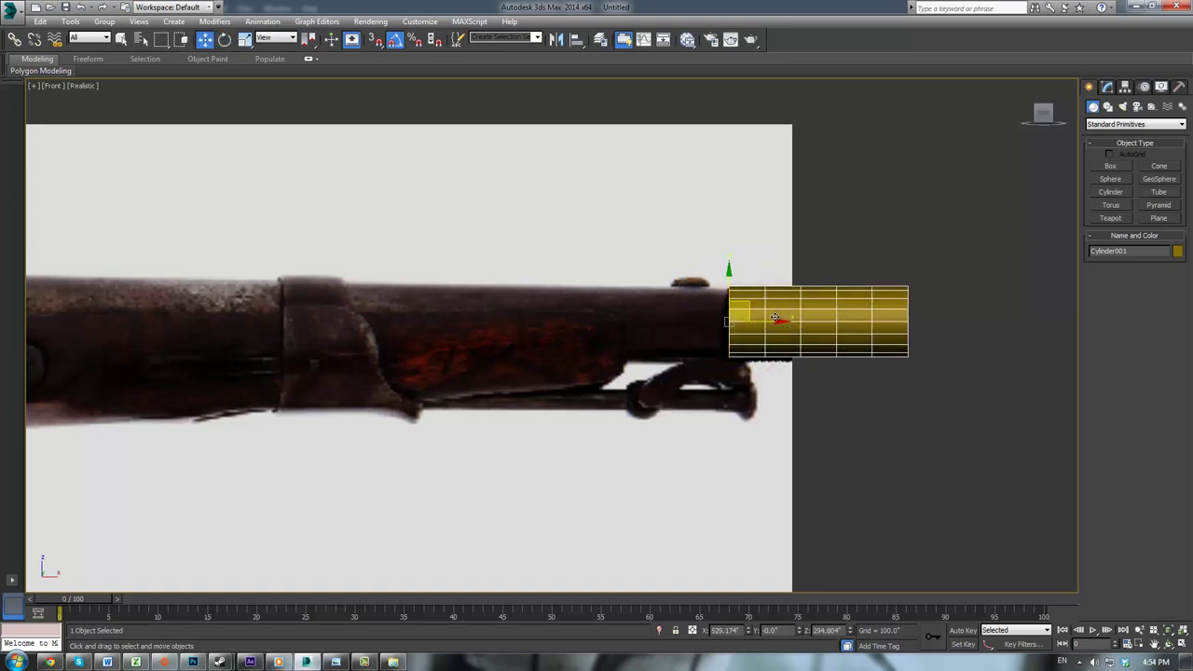
left_click_drag(768, 325, 629, 321)
left_click(1107, 87)
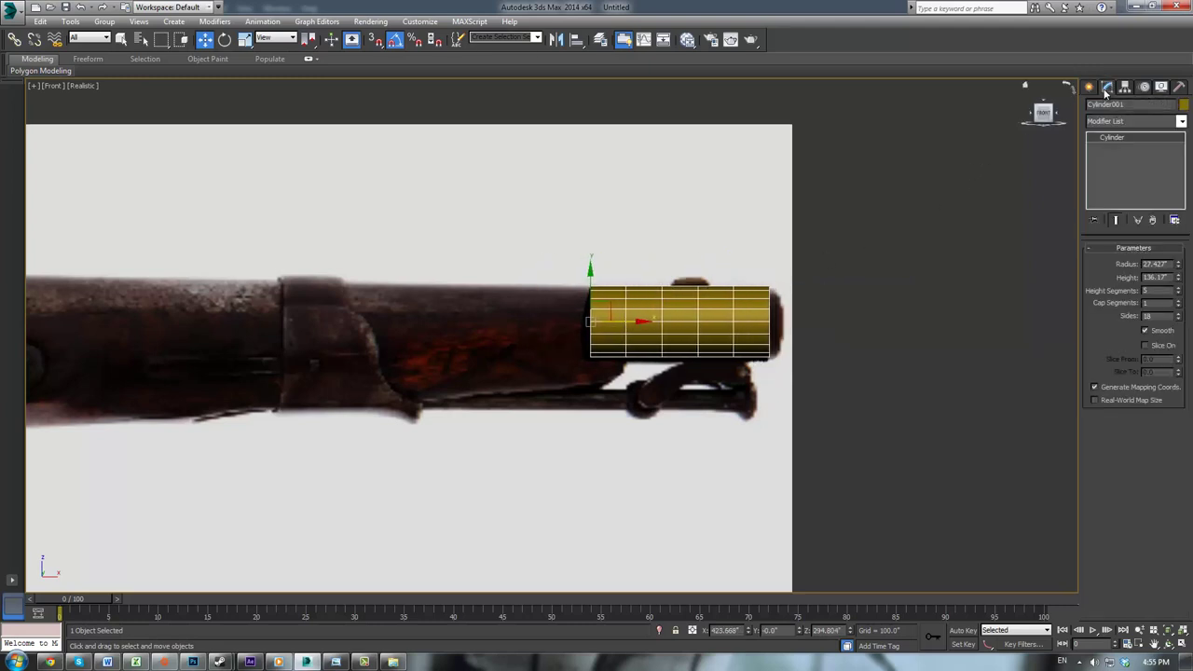
Step: Set the cylinder's radius to about 26.6 inches and its height segments to 1
left_click_drag(1180, 268, 1180, 275)
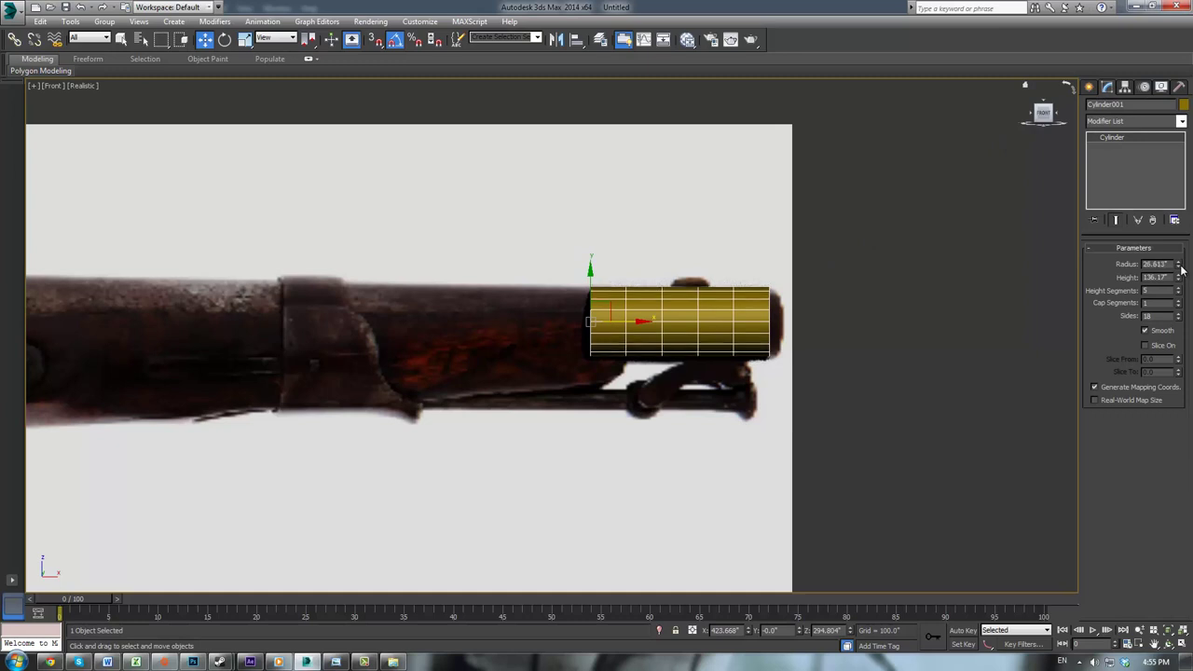
left_click_drag(592, 294, 590, 294)
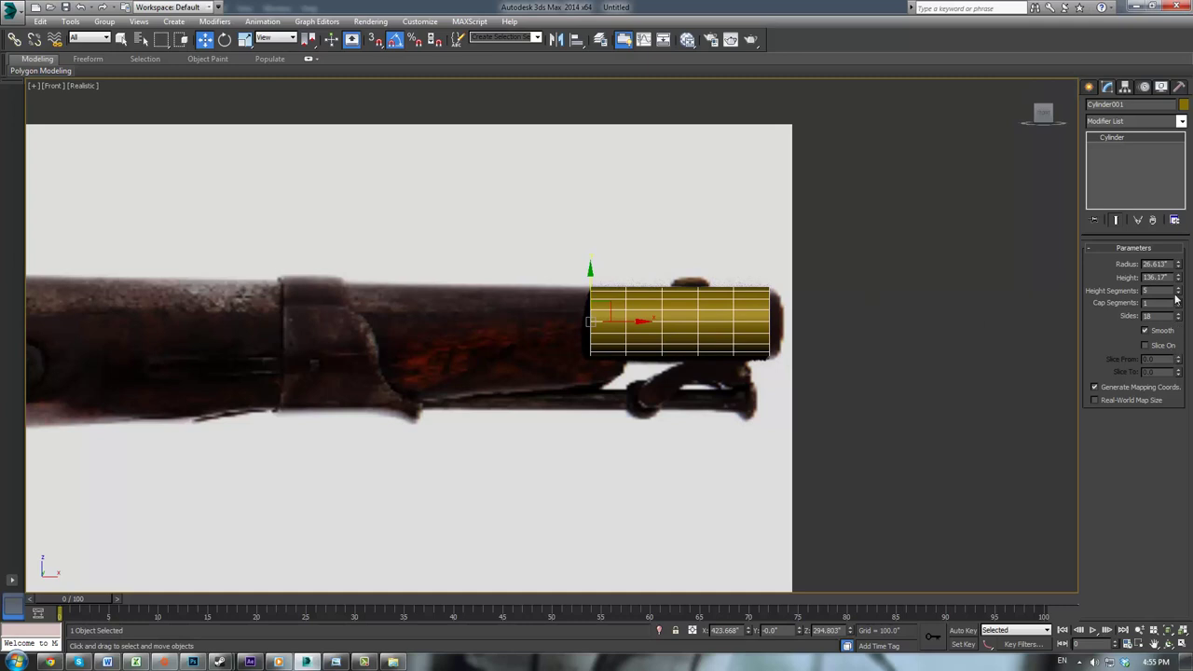
left_click_drag(1181, 295, 1177, 316)
Step: Convert the cylinder to an Editable Poly and move its breech-end vertices to about X -146.8 inches, extending the barrel to the flintlock
middle_click_drag(676, 311, 811, 323)
scroll(814, 321, "down", 2)
scroll(814, 318, "up", 2)
scroll(812, 319, "down", 2)
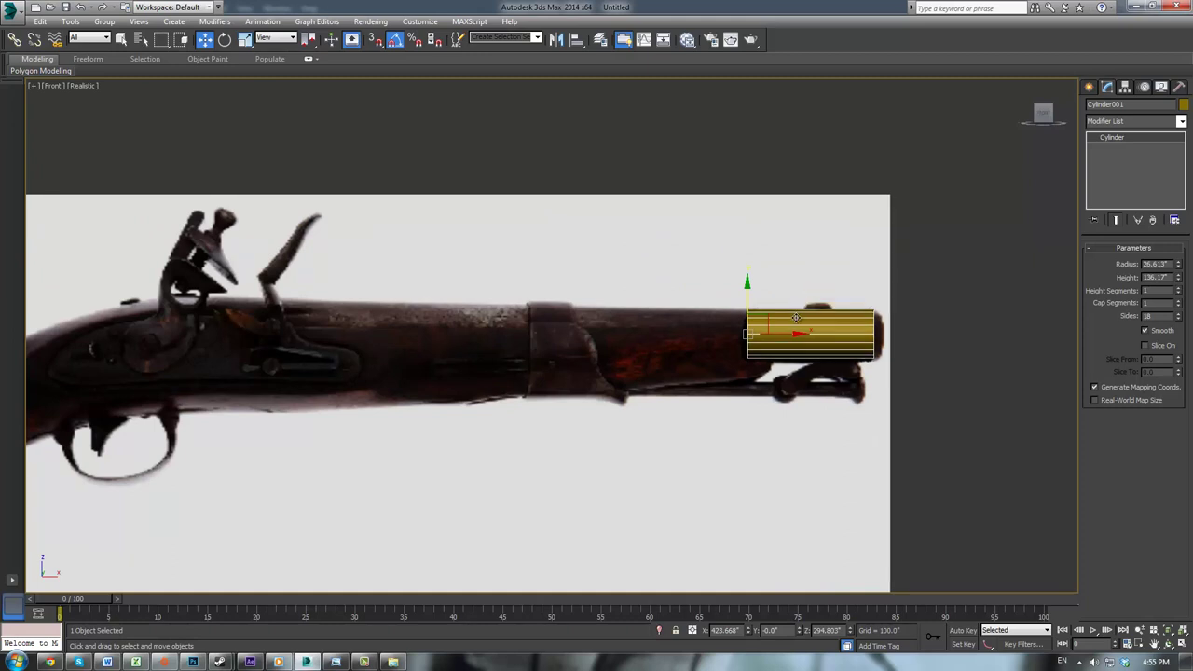
key("alt+e")
key("1")
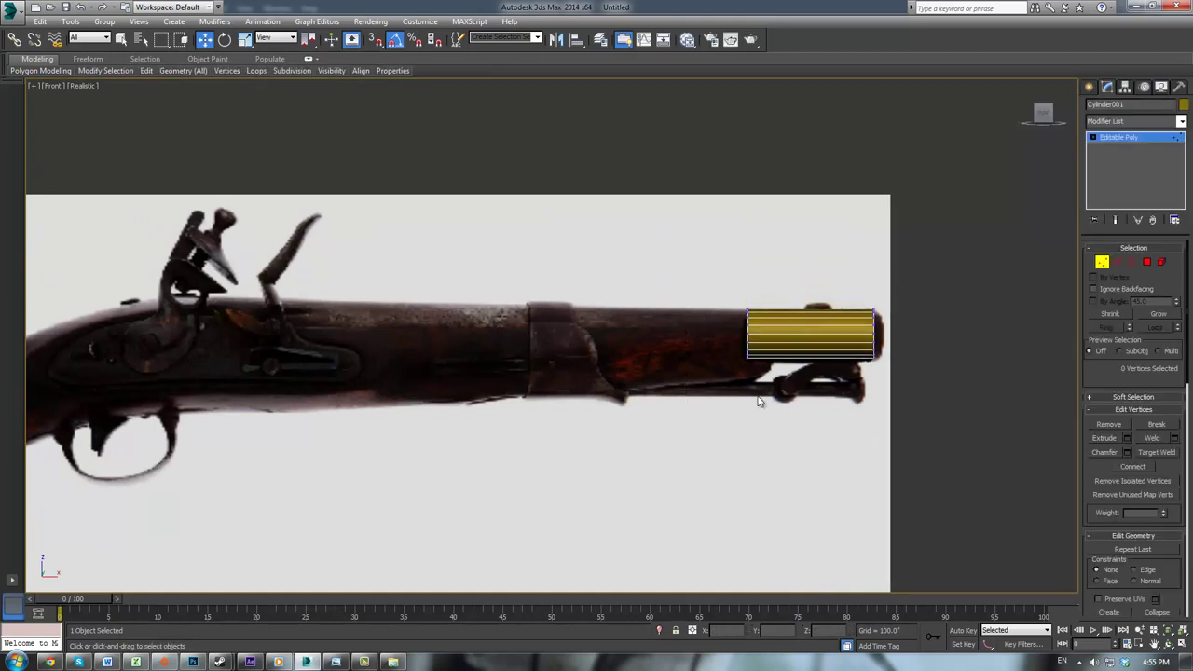
left_click_drag(684, 269, 757, 403)
left_click_drag(769, 333, 247, 411)
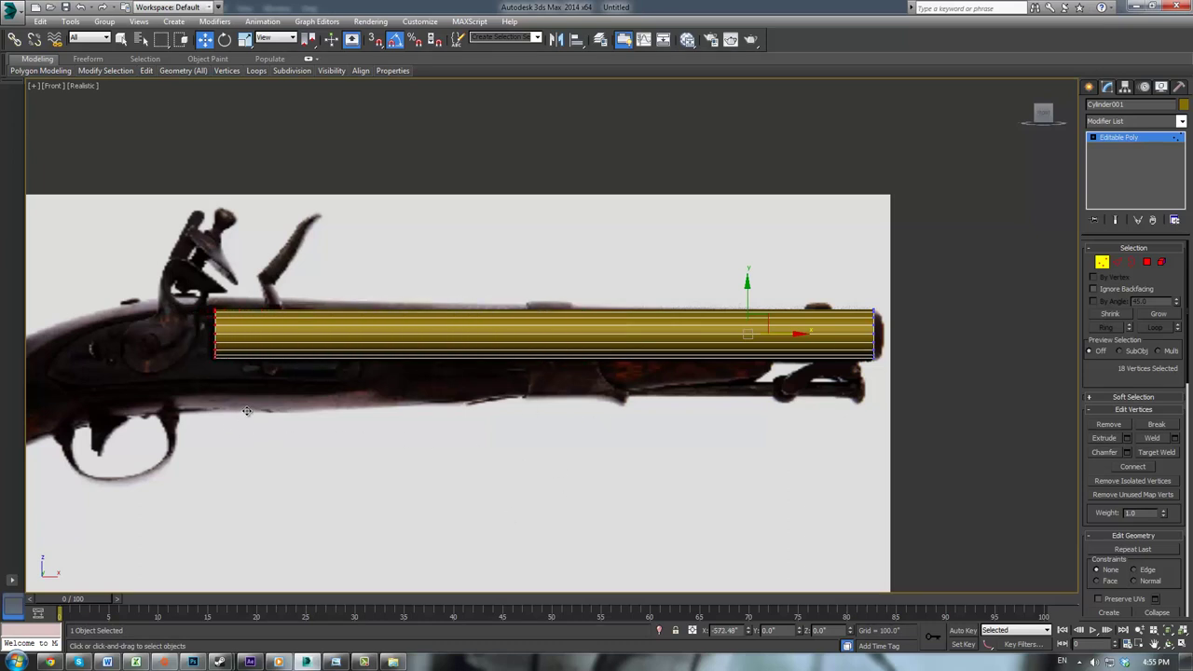
left_click(254, 399)
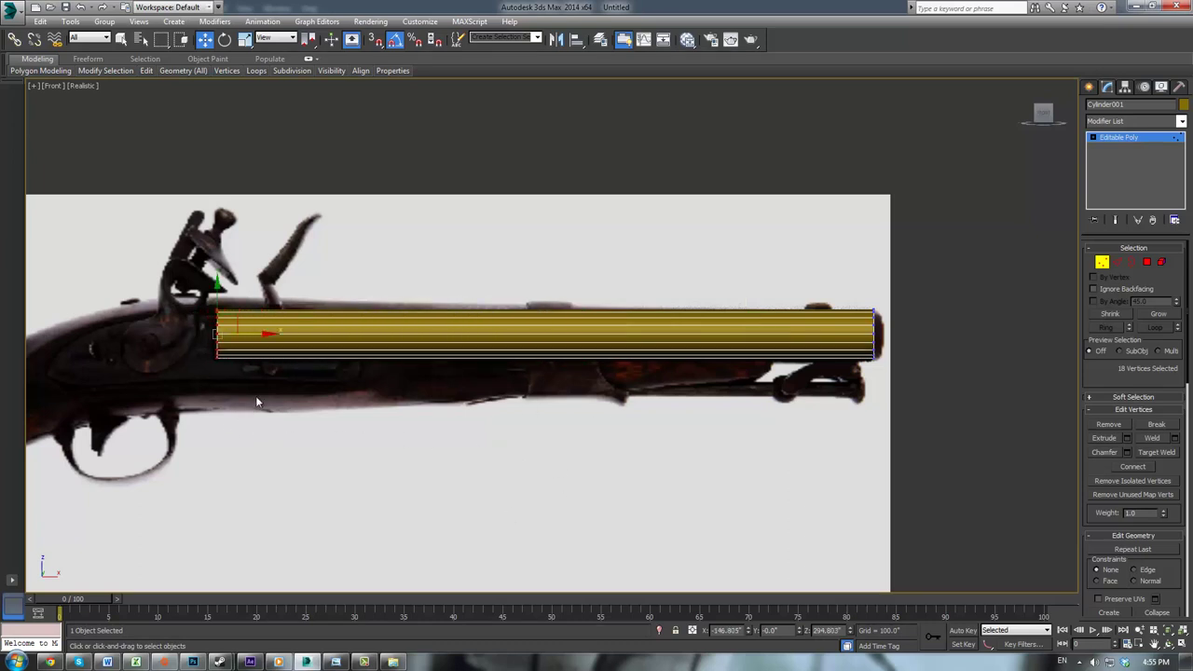
Step: Rotate the reference plane about 1.1 degrees with angle snap off and shift it slightly down so the photographed barrel aligns with the cylinder
left_click(1122, 140)
left_click(474, 117)
left_click(544, 197)
middle_click_drag(541, 199, 611, 168)
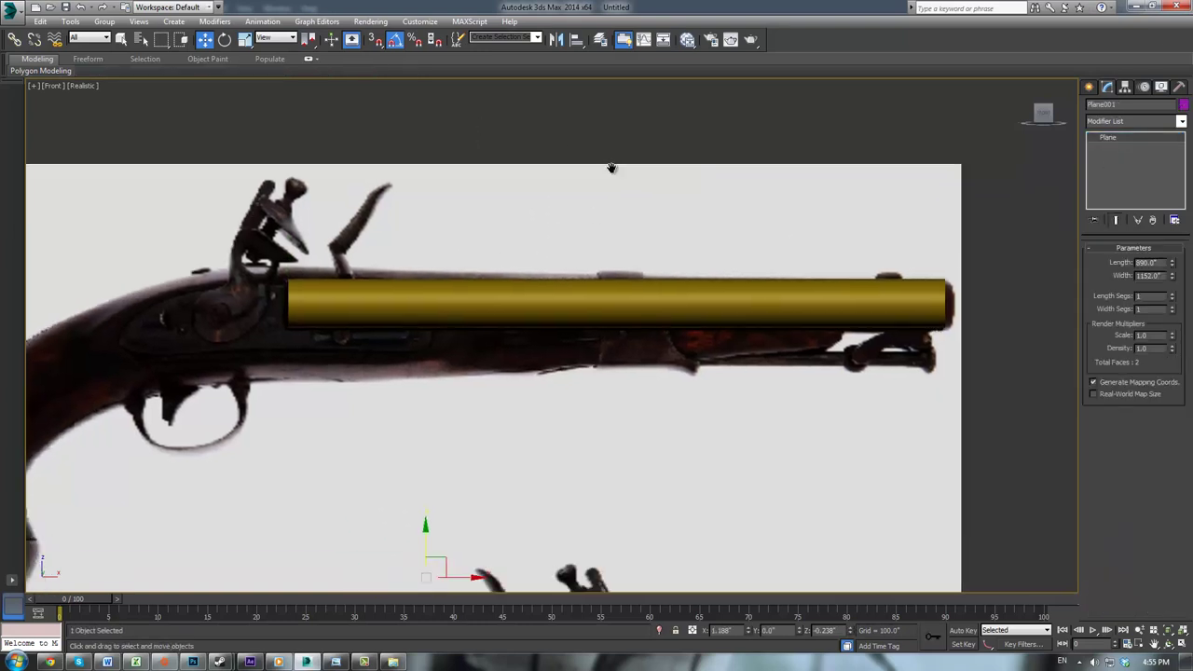
key("e")
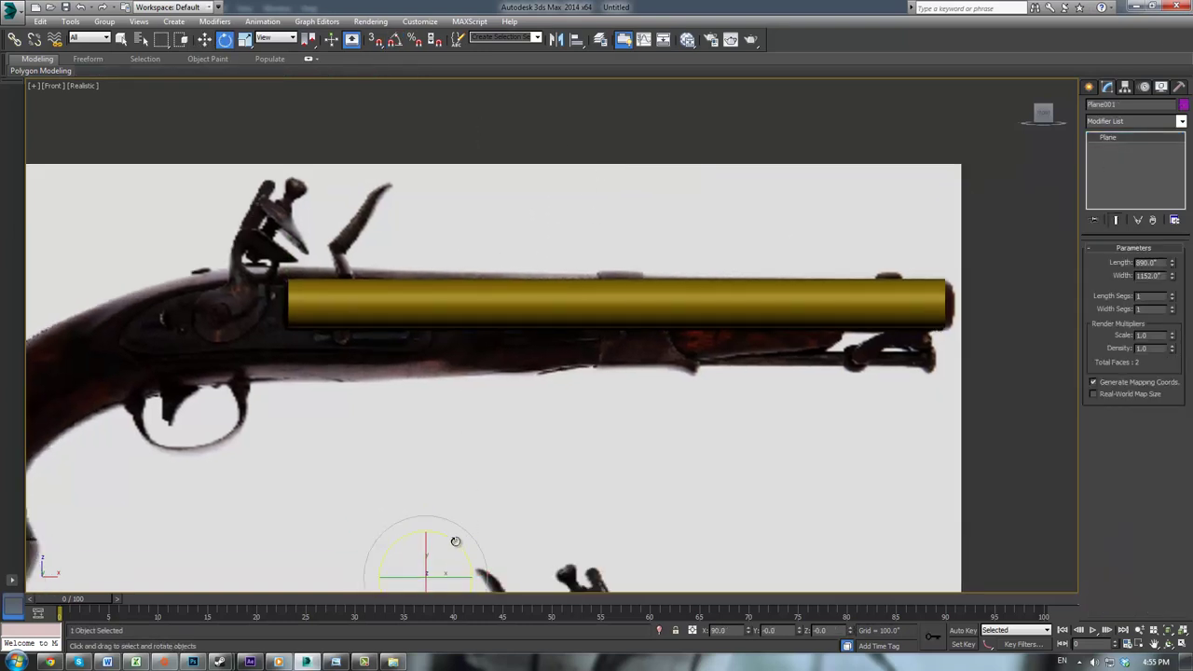
left_click_drag(455, 542, 454, 541)
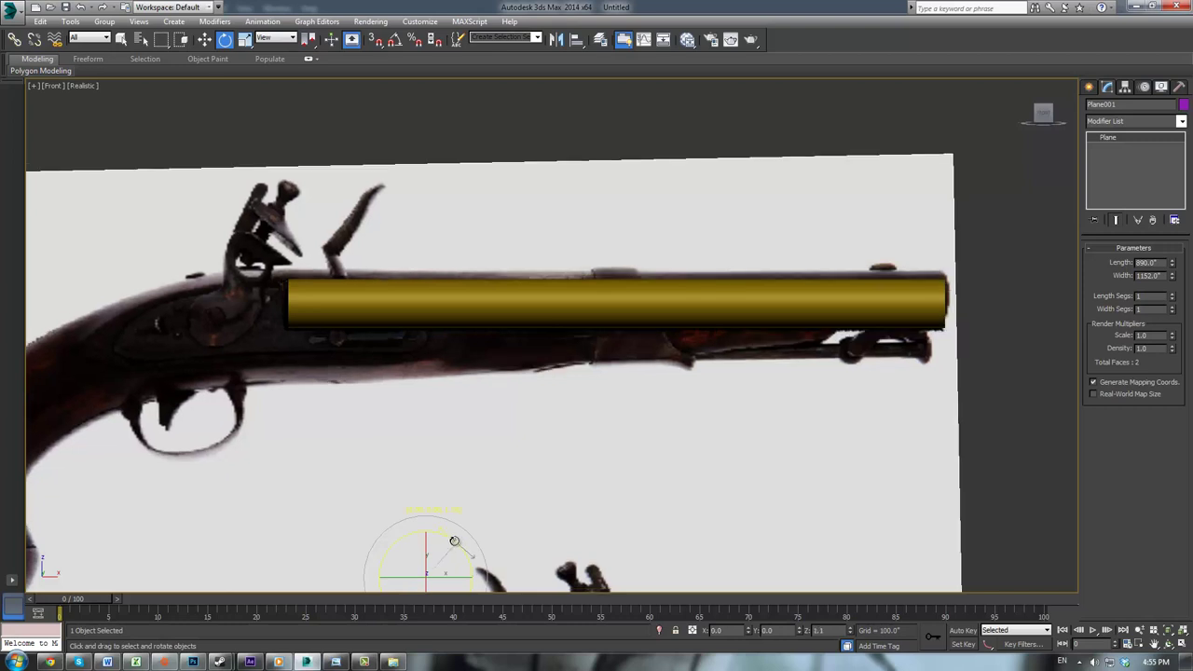
key("w")
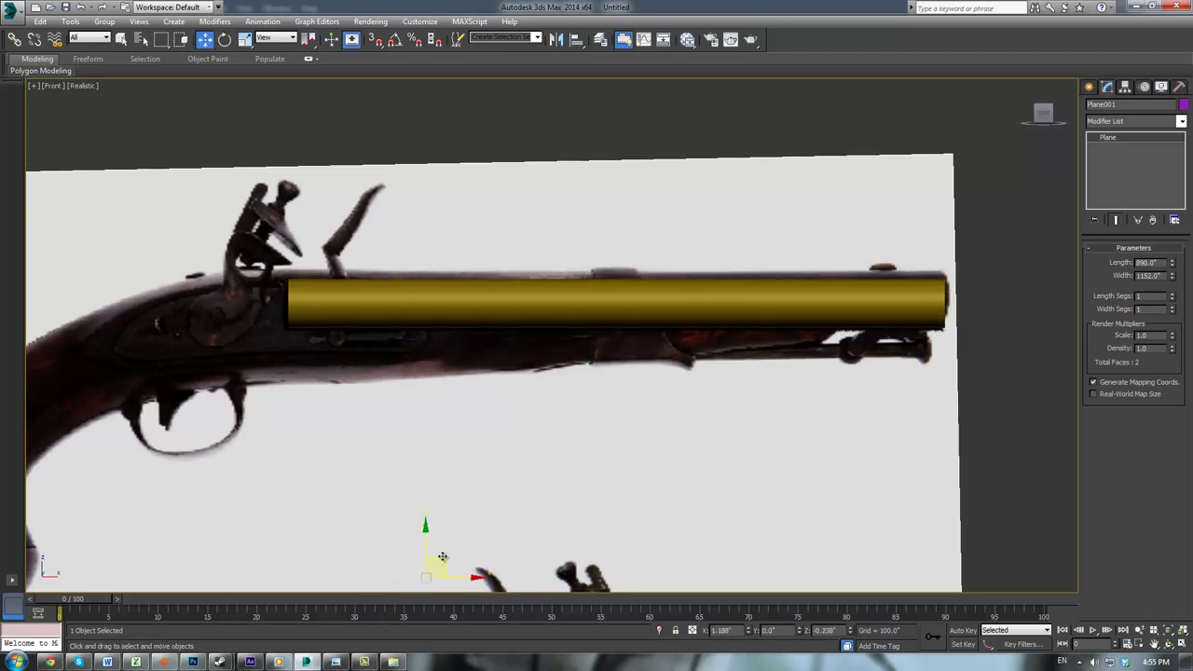
left_click_drag(439, 560, 443, 565)
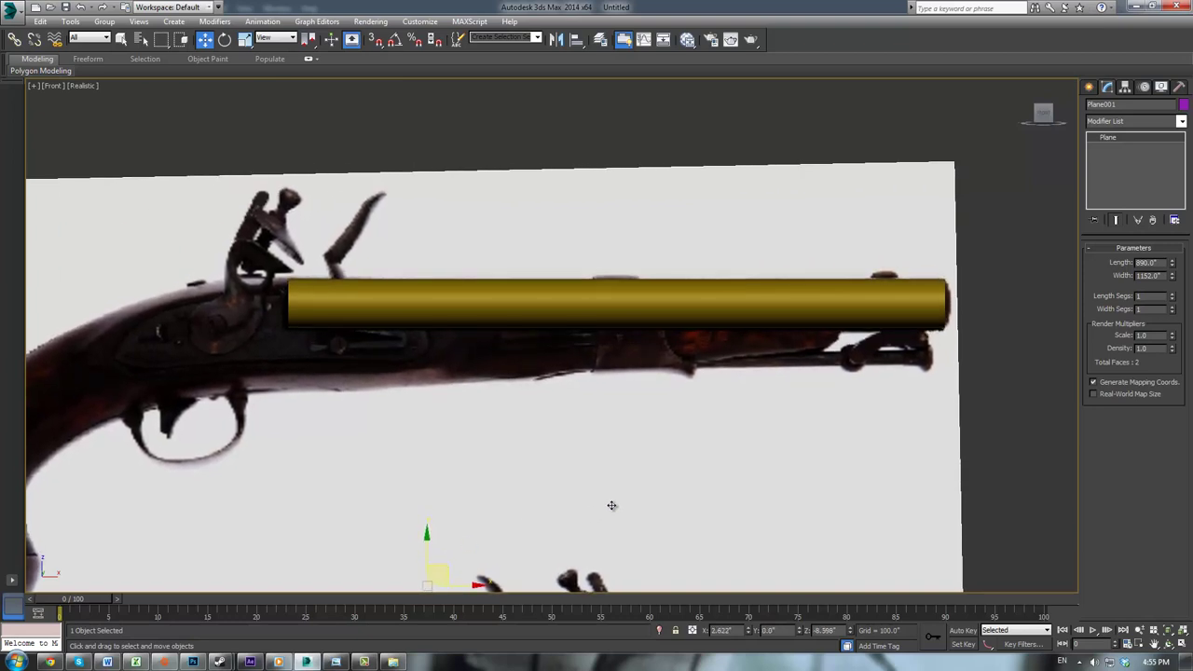
left_click(567, 149)
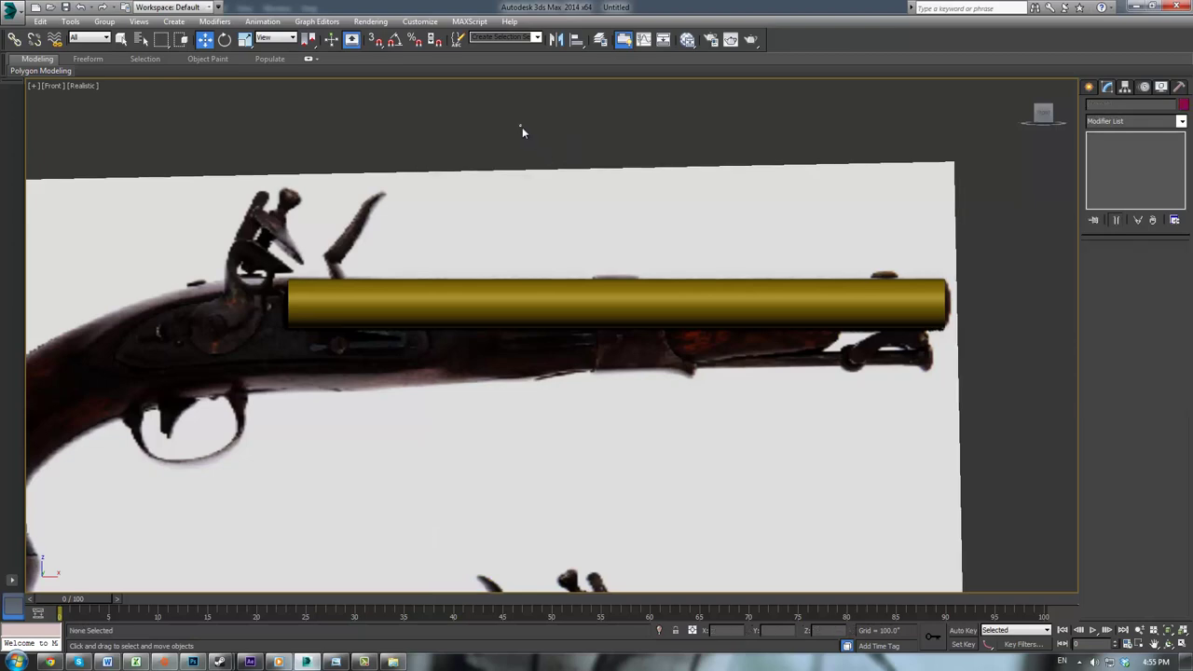
Step: Examine how the barrel cylinder lines up with the reference photo along its length and at the muzzle
scroll(518, 168, "down", 3)
scroll(500, 216, "down", 2)
scroll(500, 218, "up", 5)
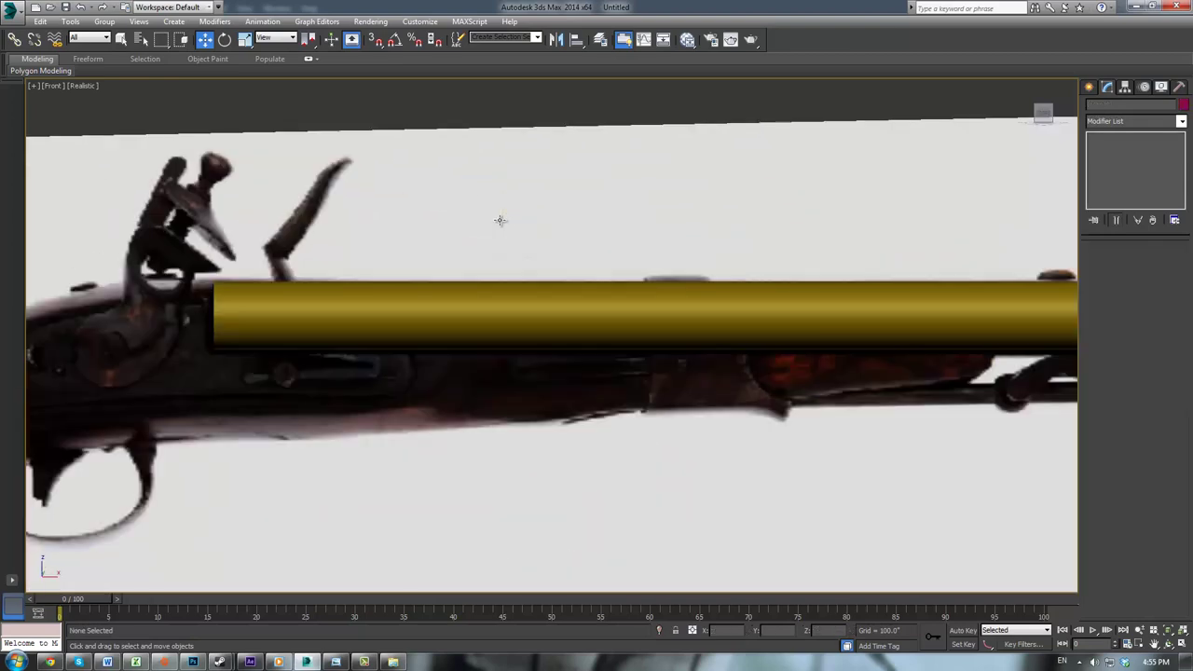
key("alt+w")
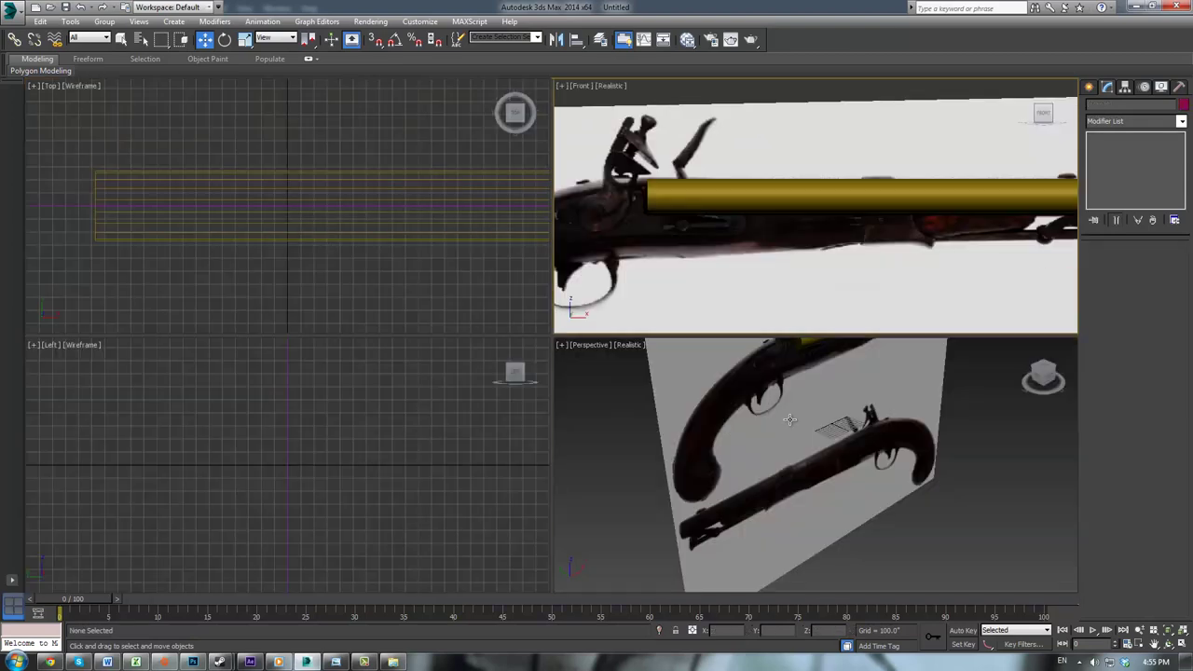
scroll(872, 408, "down", 4)
middle_click_drag(871, 408, 805, 290, "alt")
scroll(791, 250, "up", 2)
key("alt+w")
scroll(820, 215, "down", 1)
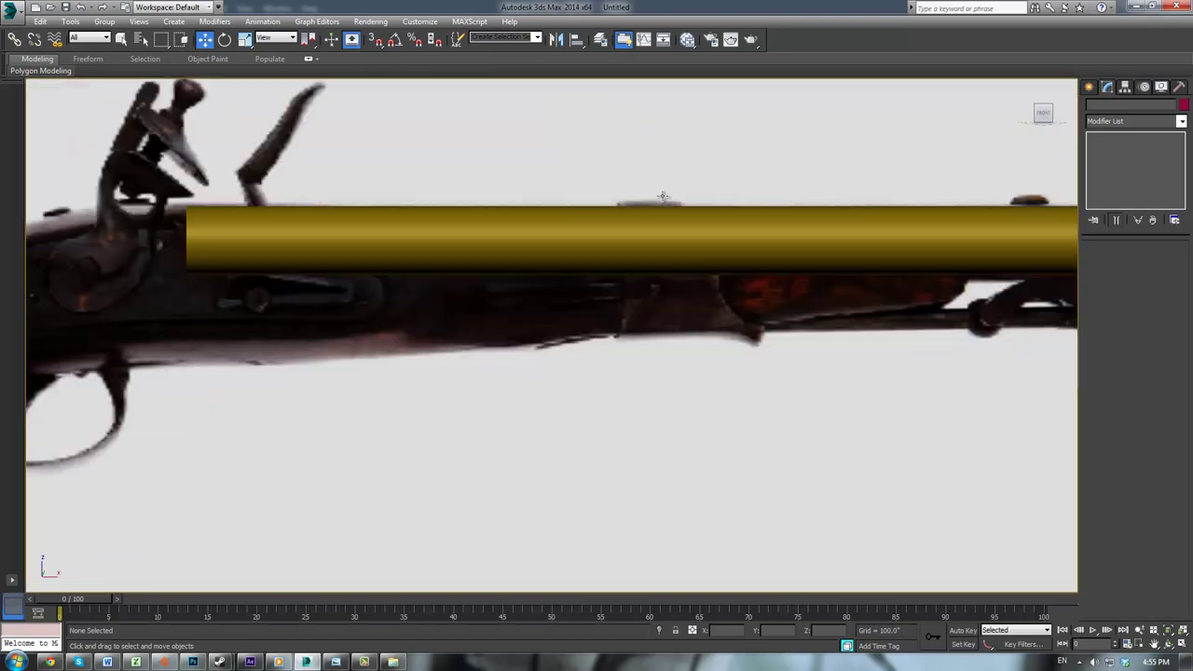
scroll(668, 197, "down", 3)
scroll(771, 242, "up", 5)
middle_click_drag(869, 276, 666, 307, "alt")
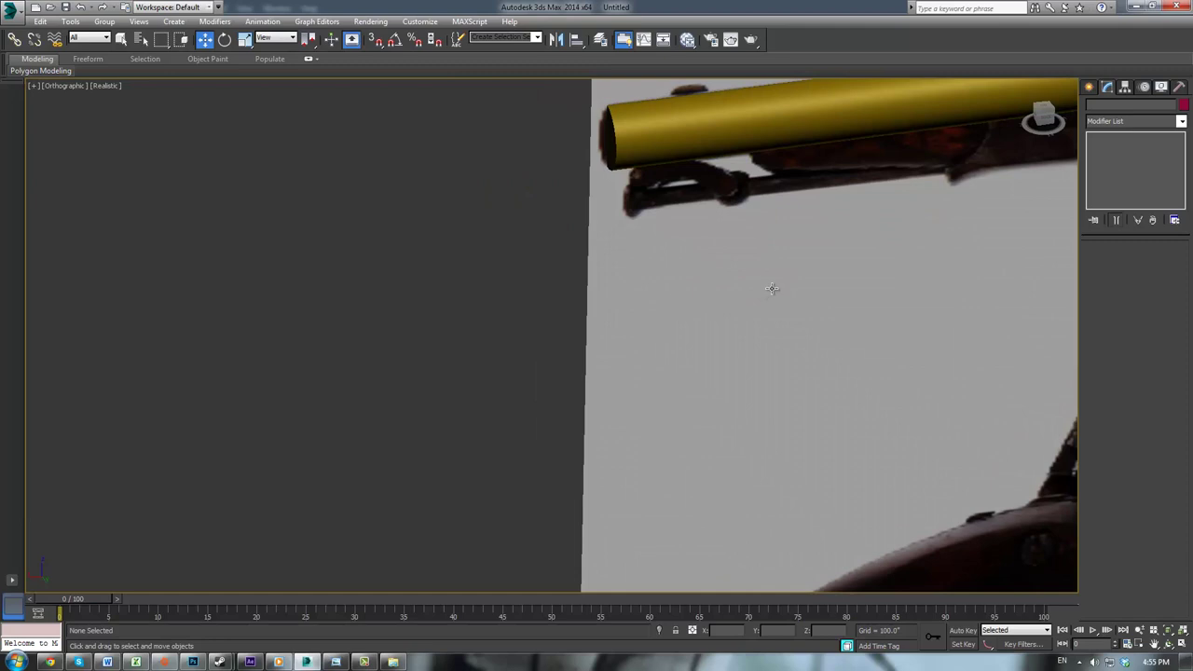
key("f")
middle_click_drag(864, 320, 599, 296)
scroll(600, 296, "up", 2)
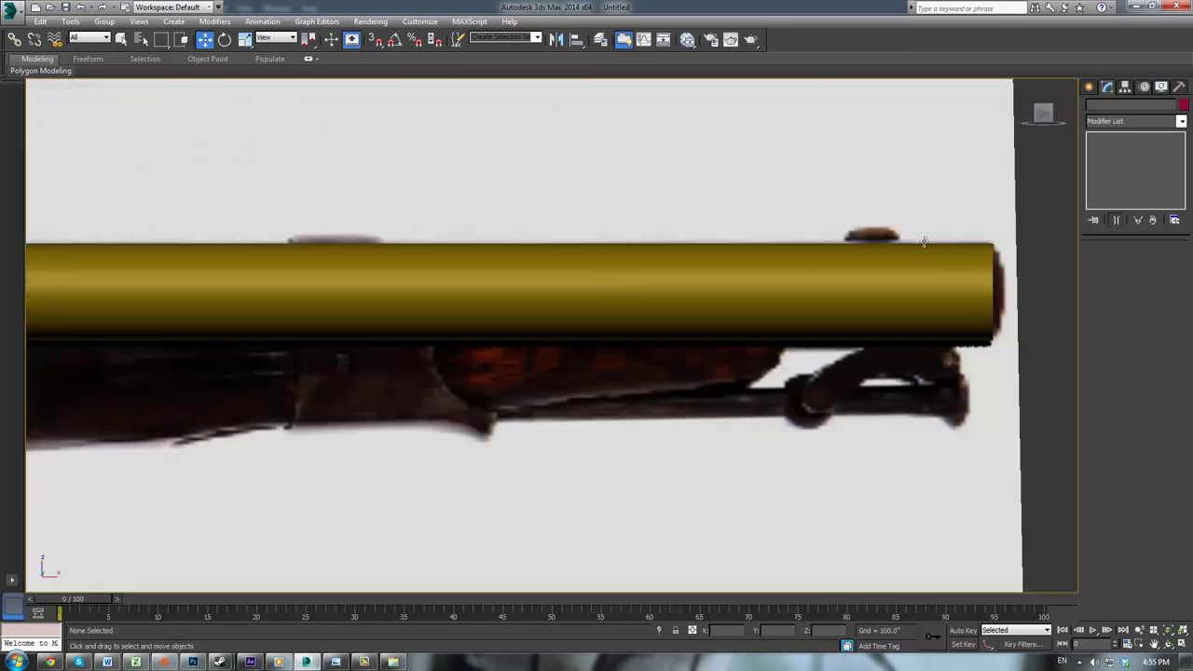
Step: Clone the barrel cylinder straight down to about Z 239 inches, over the ramrod in the photo
left_click(924, 244)
scroll(820, 279, "down", 2)
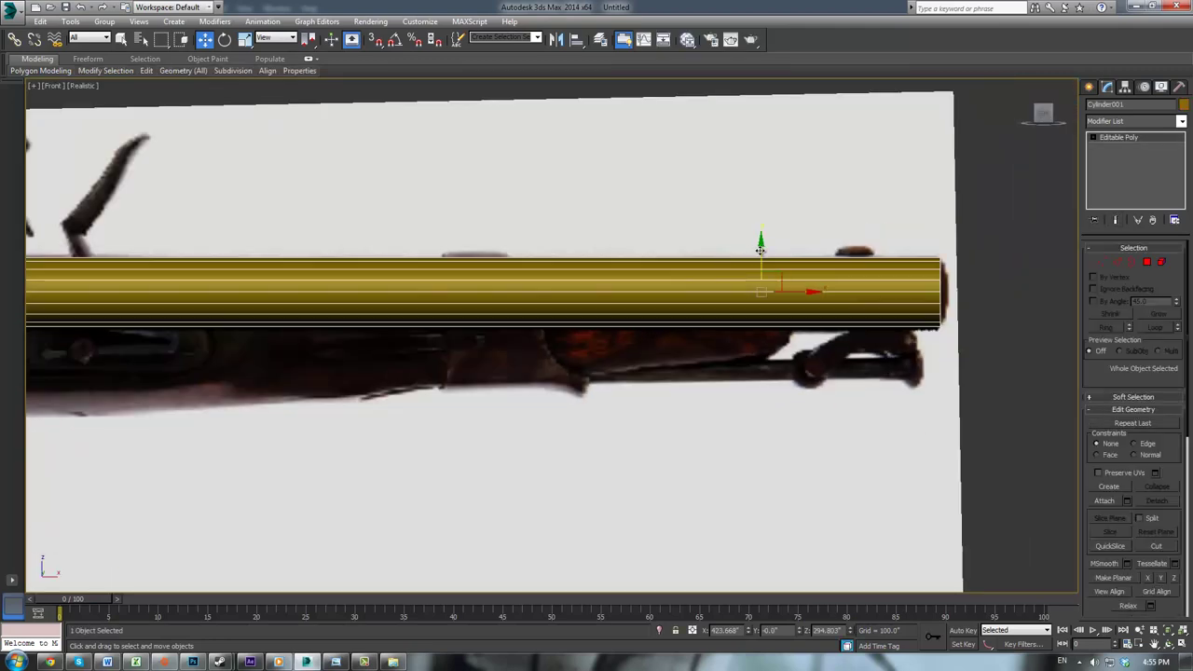
left_click_drag(761, 246, 766, 328, "shift")
Step: Scale the cloned cylinder's cross-section to about 22.7% in the Left view, keeping its length
key("alt+w")
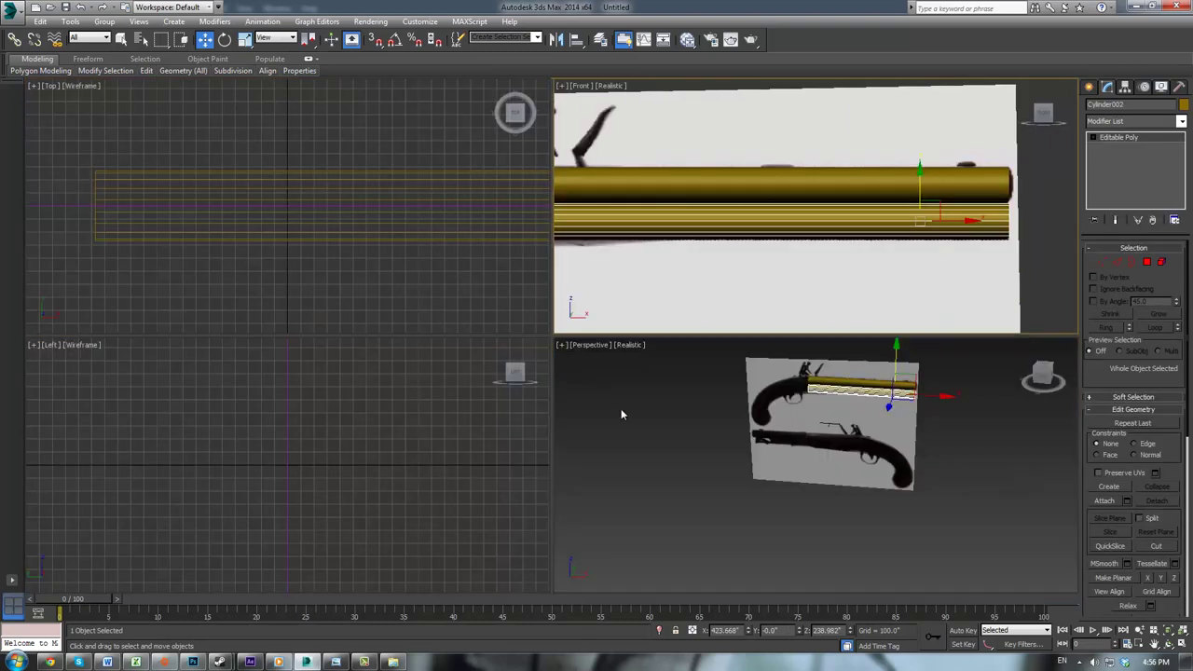
scroll(456, 370, "down", 9)
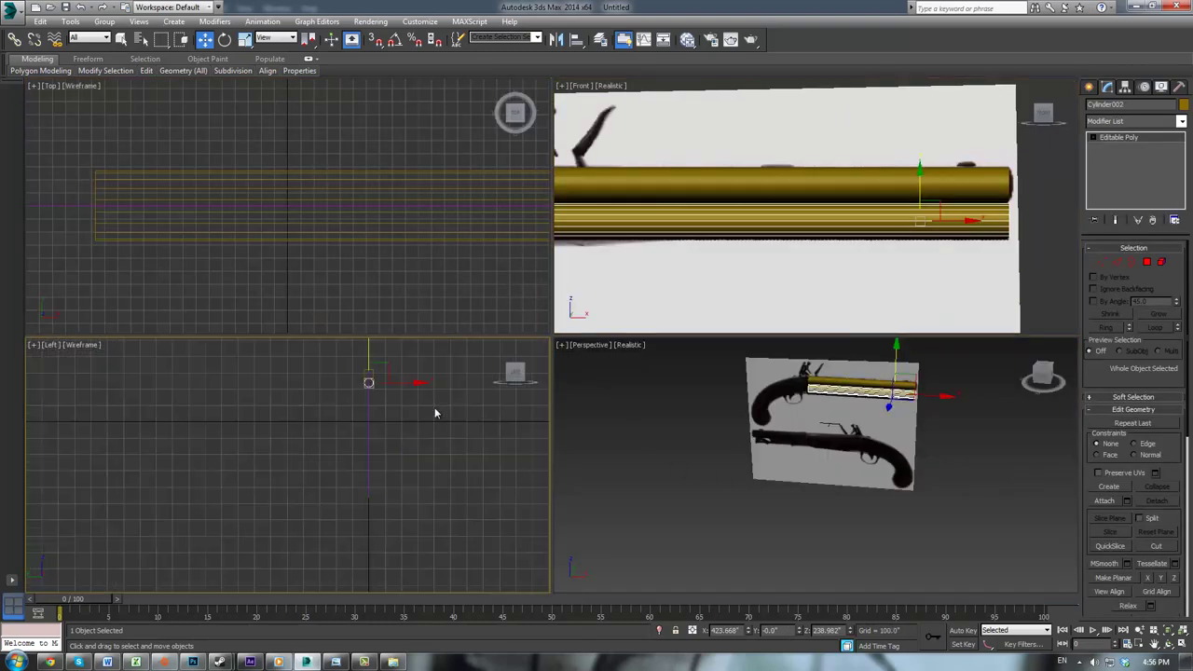
middle_click_drag(434, 409, 454, 471)
scroll(453, 474, "up", 4)
key("r")
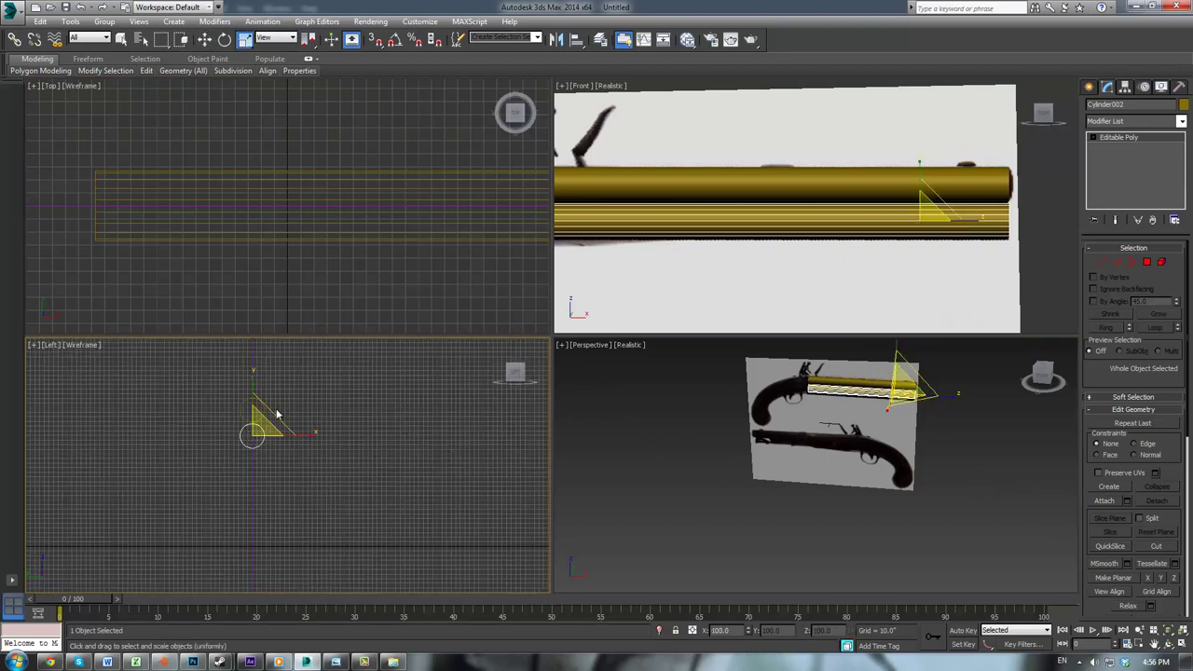
left_click_drag(275, 414, 90, 557)
Step: Lower the thin cylinder to about Z 236.7 inches over the ramrod and scale its cross-section to about 26.3%
middle_click(807, 280)
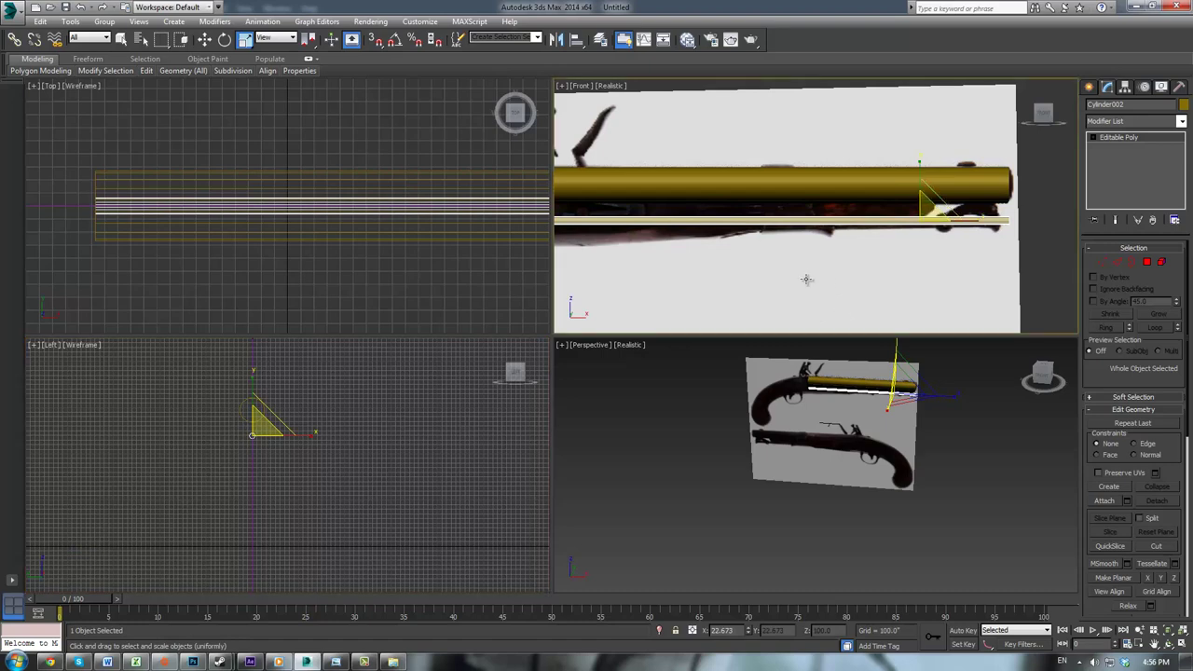
scroll(807, 279, "up", 4)
key("w")
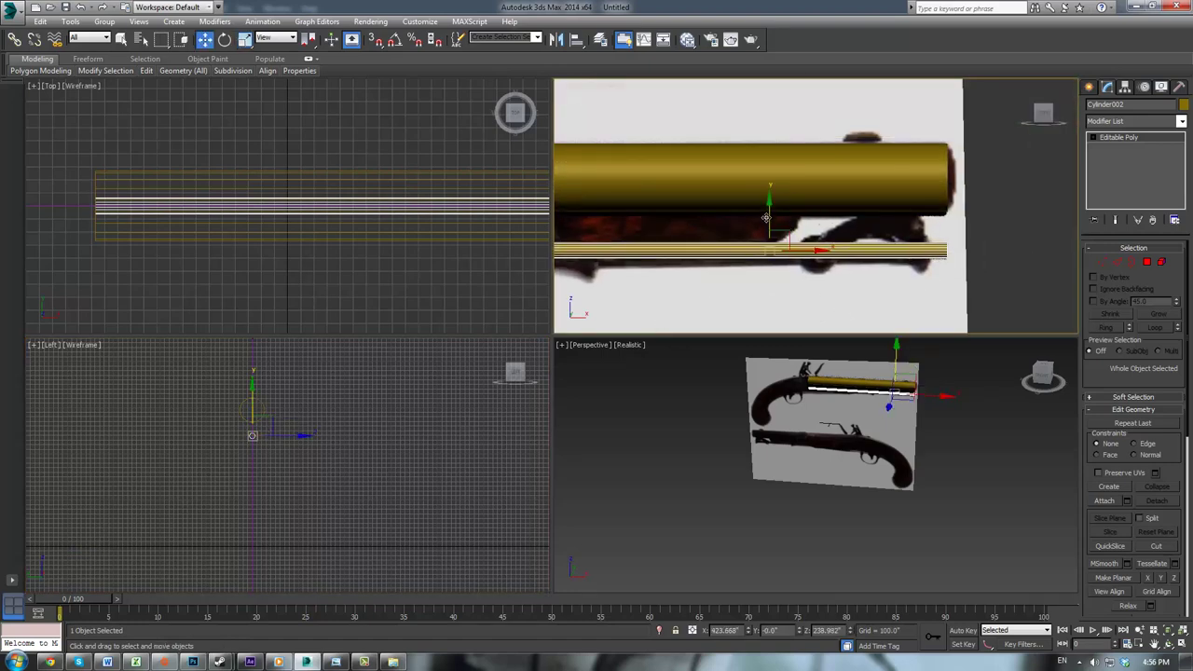
mouse_move(766, 218)
left_mouse_down()
mouse_move(769, 235)
mouse_move(771, 217)
left_mouse_up()
right_click(398, 424)
scroll(273, 435, "up", 6)
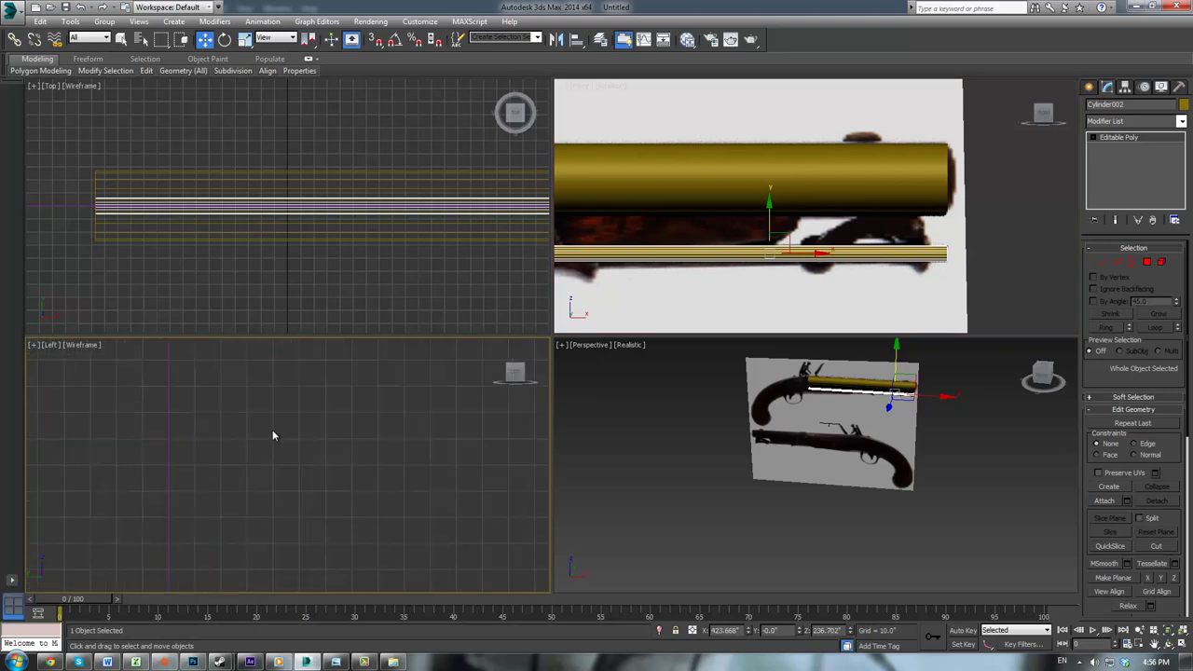
middle_click_drag(256, 355, 400, 518)
scroll(354, 437, "up", 4)
key("r")
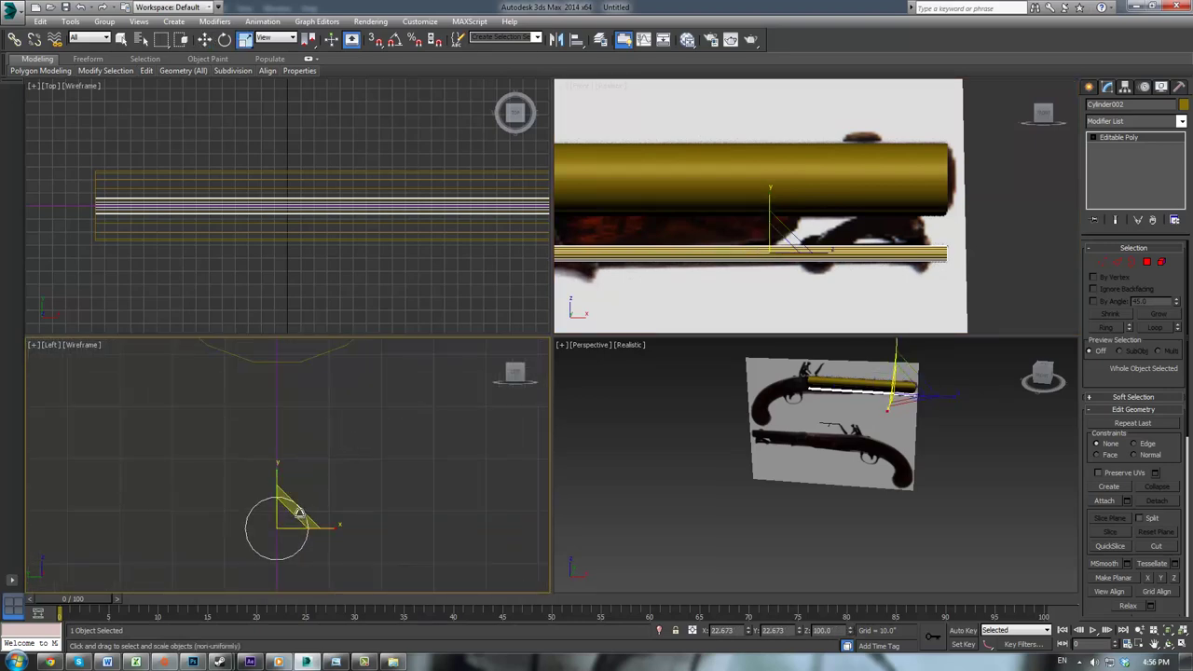
left_click_drag(299, 512, 309, 509)
Step: Move the thin cylinder's muzzle-end vertices to about X 534.1 inches, where the ramrod's knob begins
right_click(788, 257)
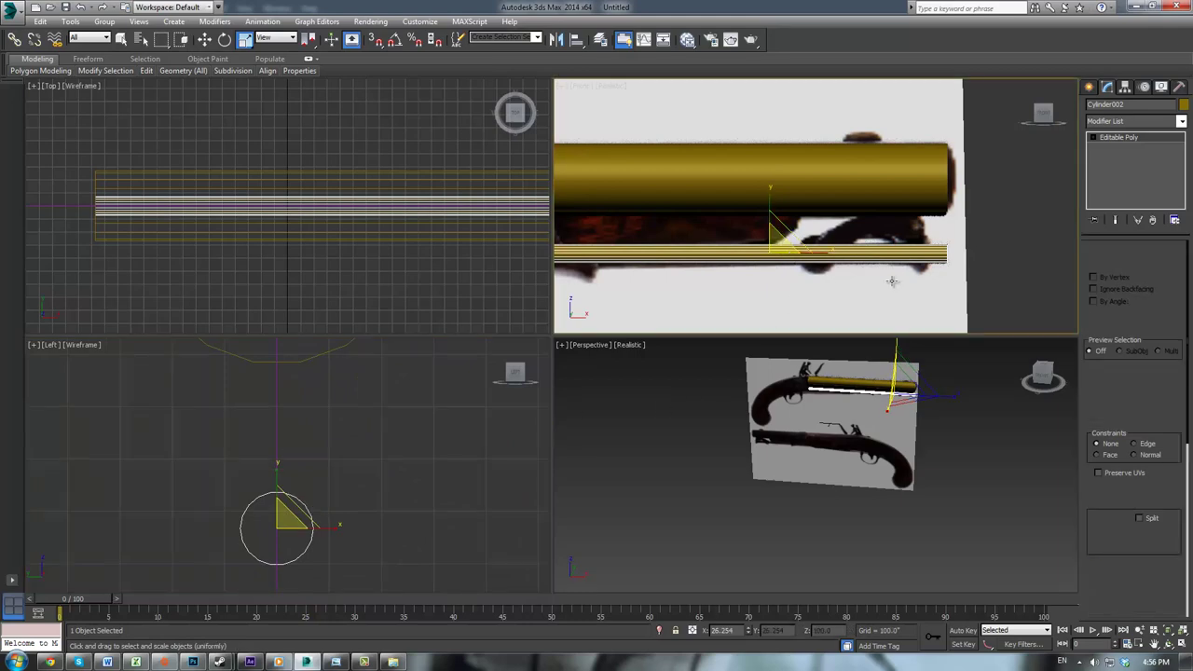
key("1")
left_click_drag(893, 195, 956, 254)
key("w")
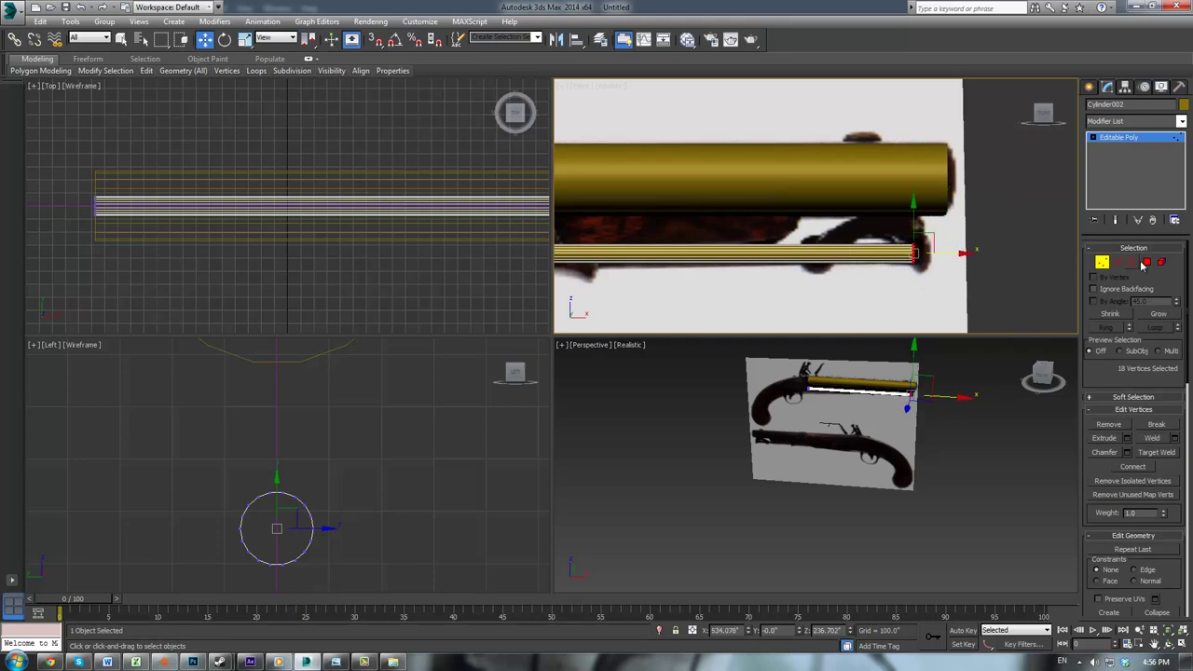
Step: Bevel the ramrod's muzzle-end cap polygon outward in several stages to form the wide part of the knob
left_click(1147, 262)
middle_click_drag(919, 377, 879, 403)
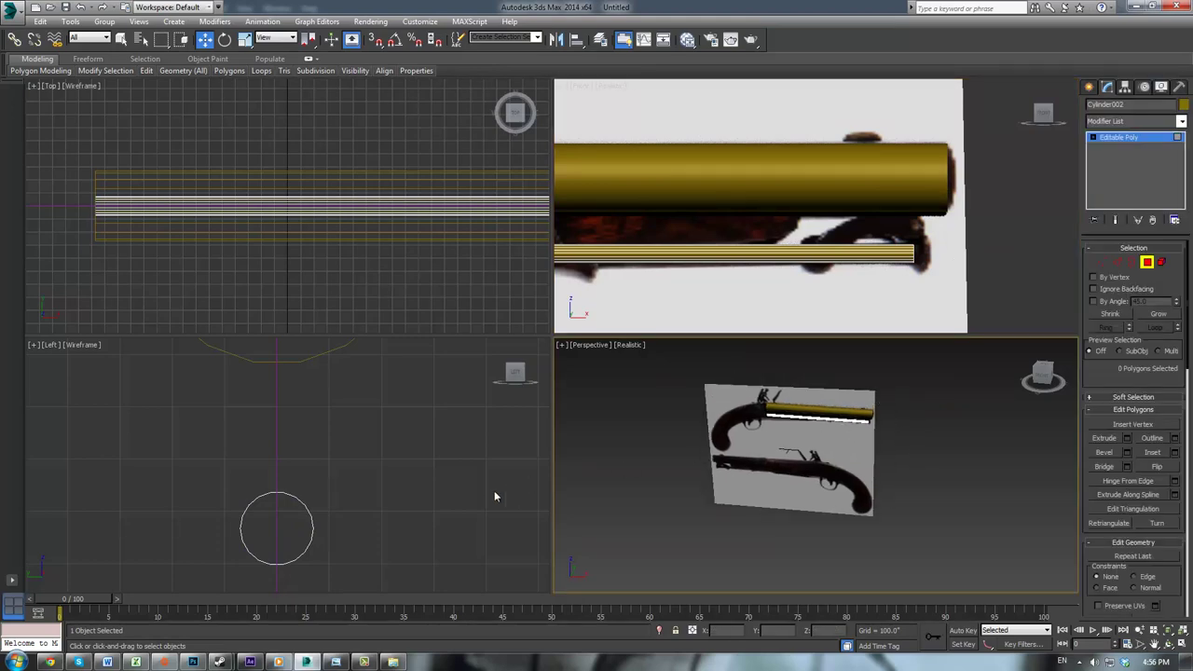
scroll(842, 432, "up", 10)
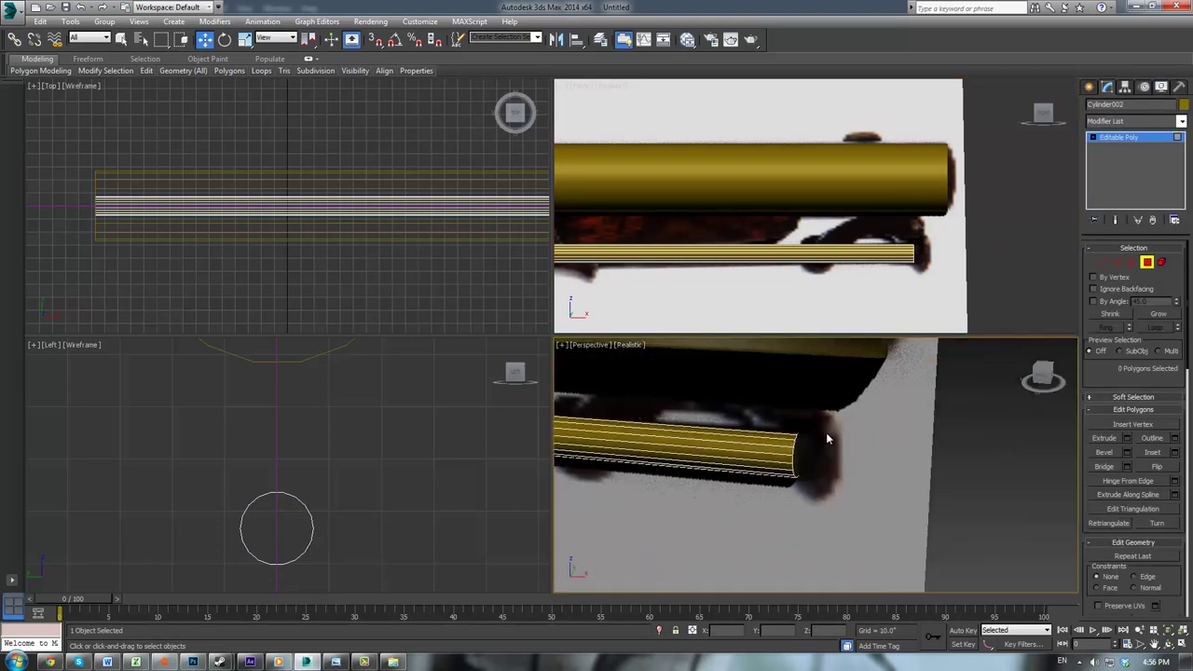
left_click(799, 455)
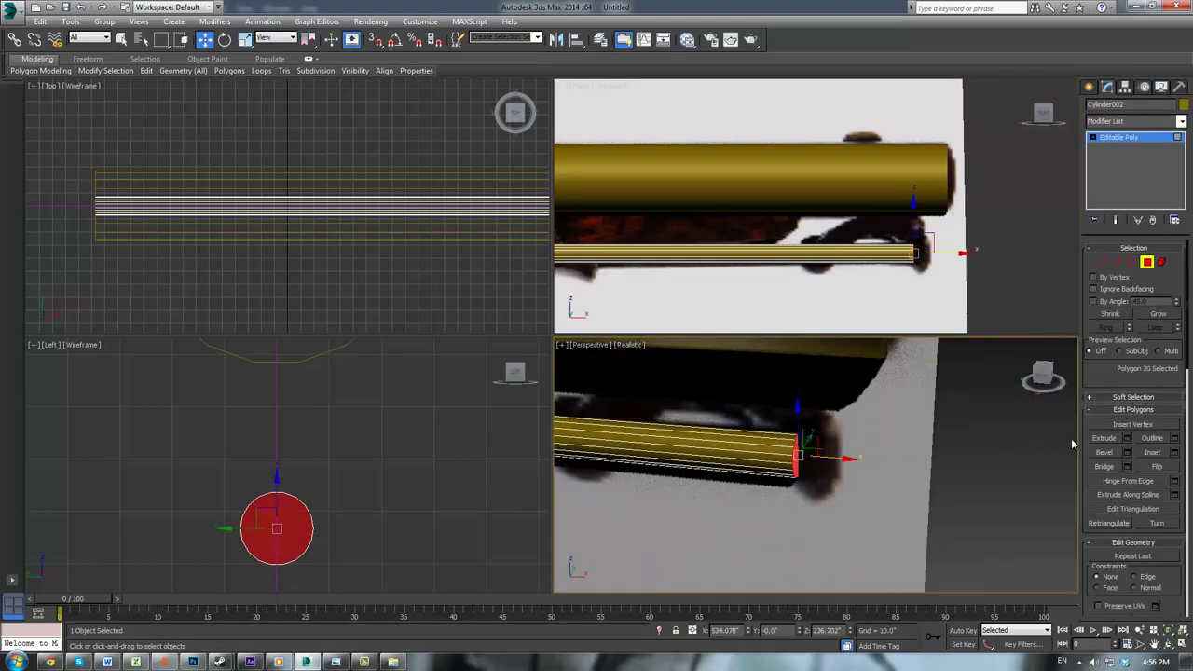
left_click(1100, 453)
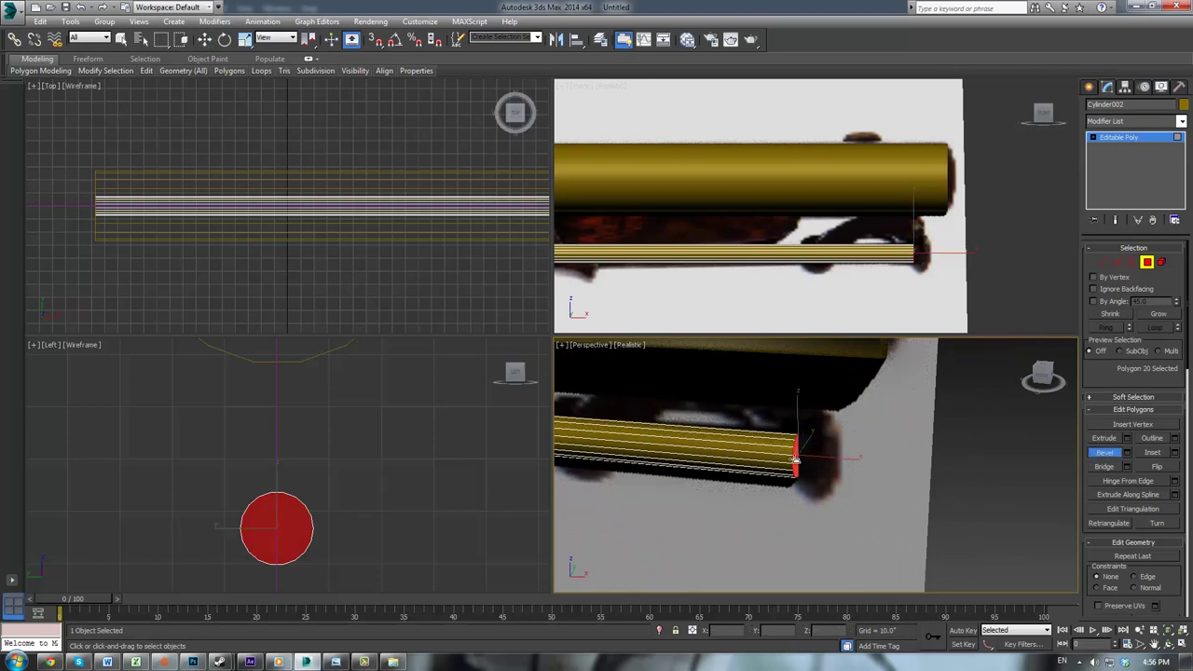
left_click_drag(796, 457, 823, 446)
left_click(839, 393)
left_click(823, 426)
left_click(823, 445)
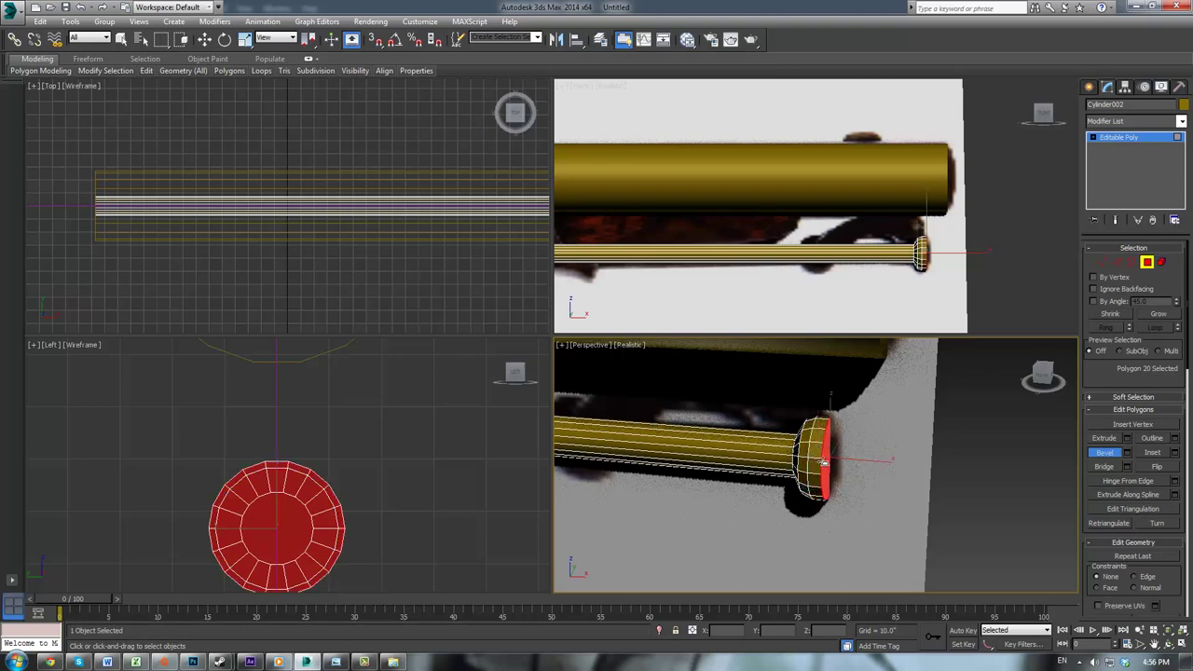
Step: Bevel the knob's end polygon forward and inward in stages to round off the ramrod tip to match the photo
scroll(968, 216, "up", 5)
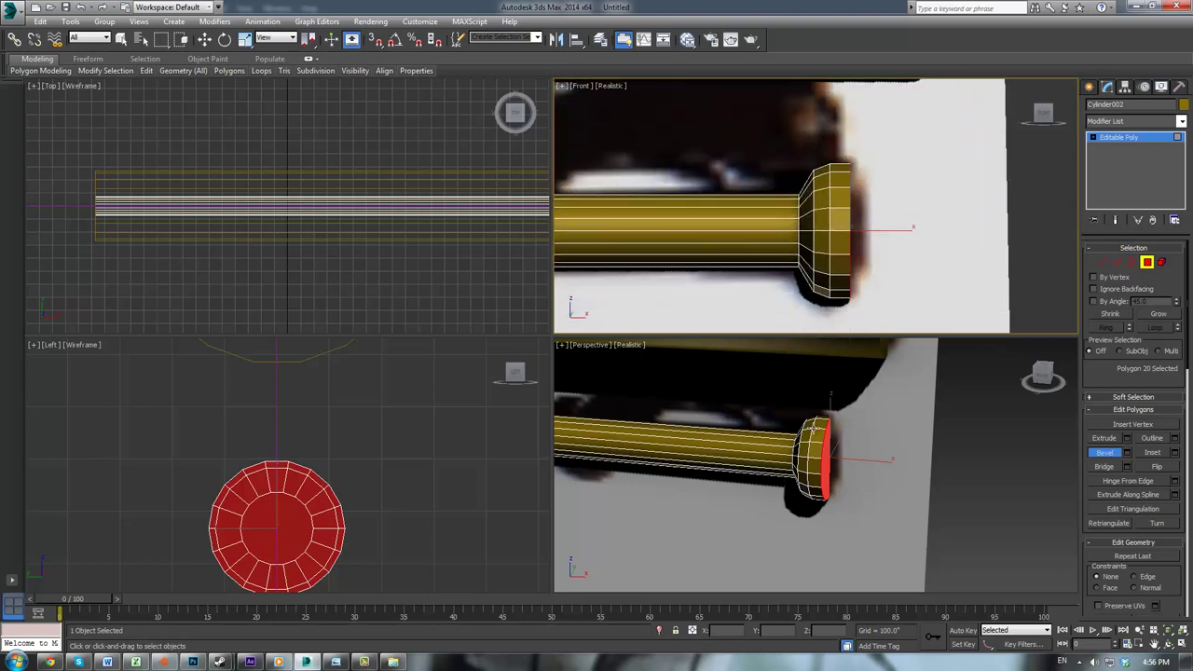
scroll(823, 451, "up", 5)
left_click_drag(845, 469, 850, 460)
left_click_drag(854, 503, 860, 558)
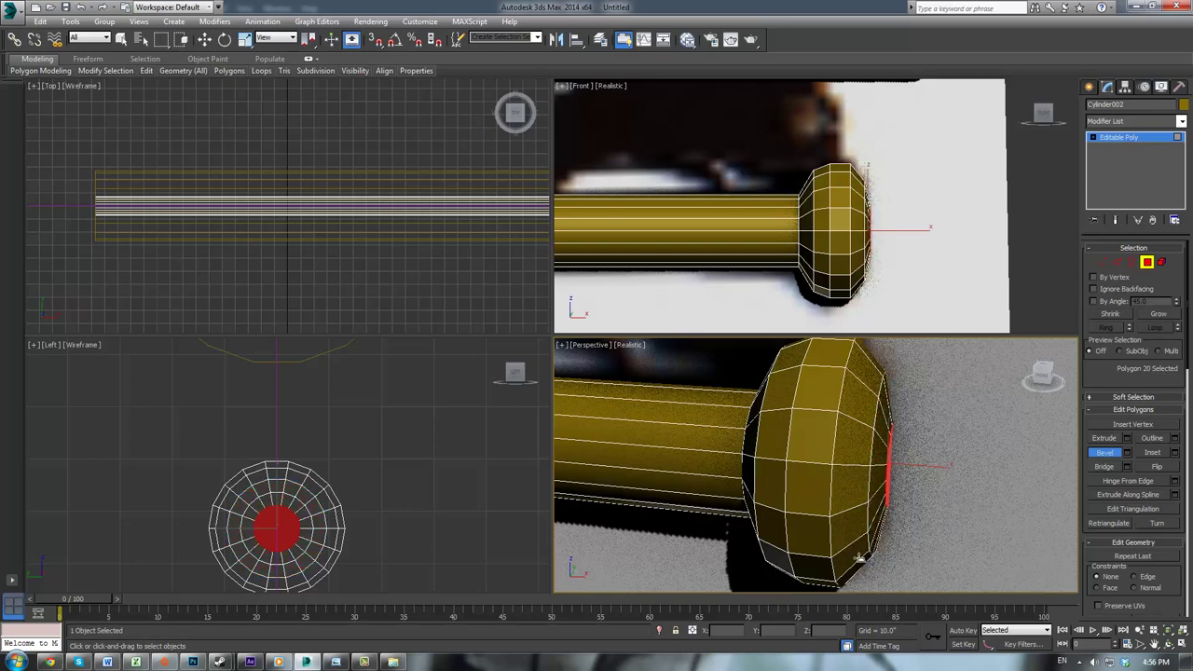
left_click(861, 557)
scroll(828, 442, "down", 5)
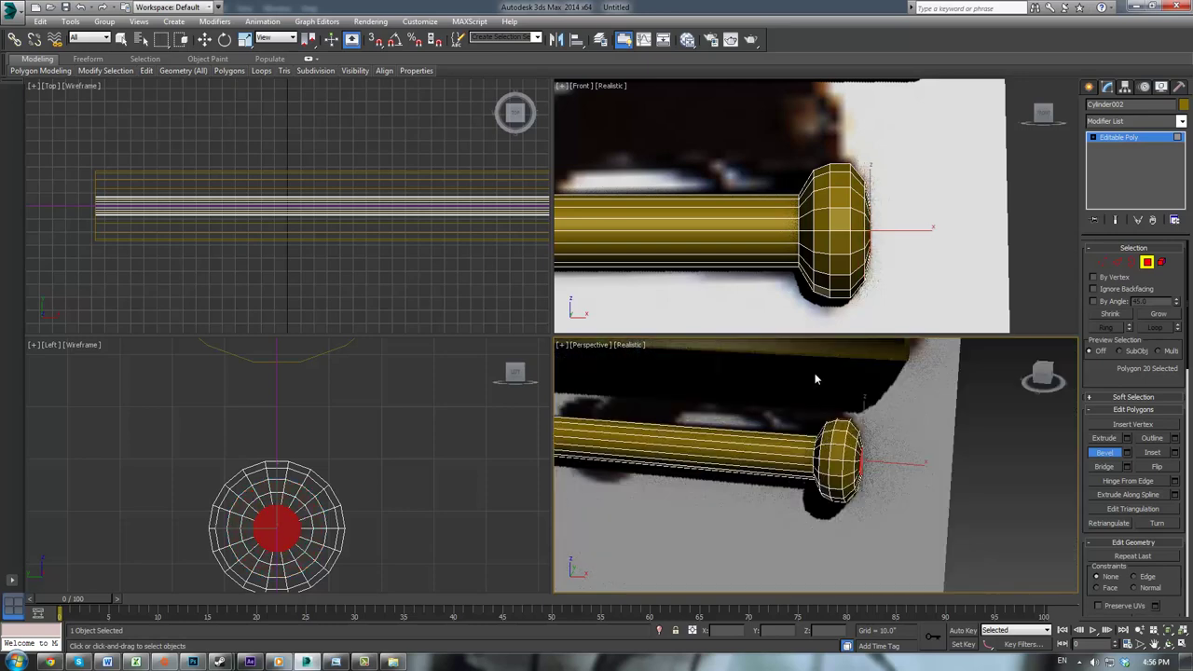
Step: Shorten the ramrod by moving its rear-end vertices forward to about X 139.2 inches
scroll(928, 240, "down", 7)
middle_click_drag(803, 270, 1004, 223)
scroll(1010, 223, "down", 4)
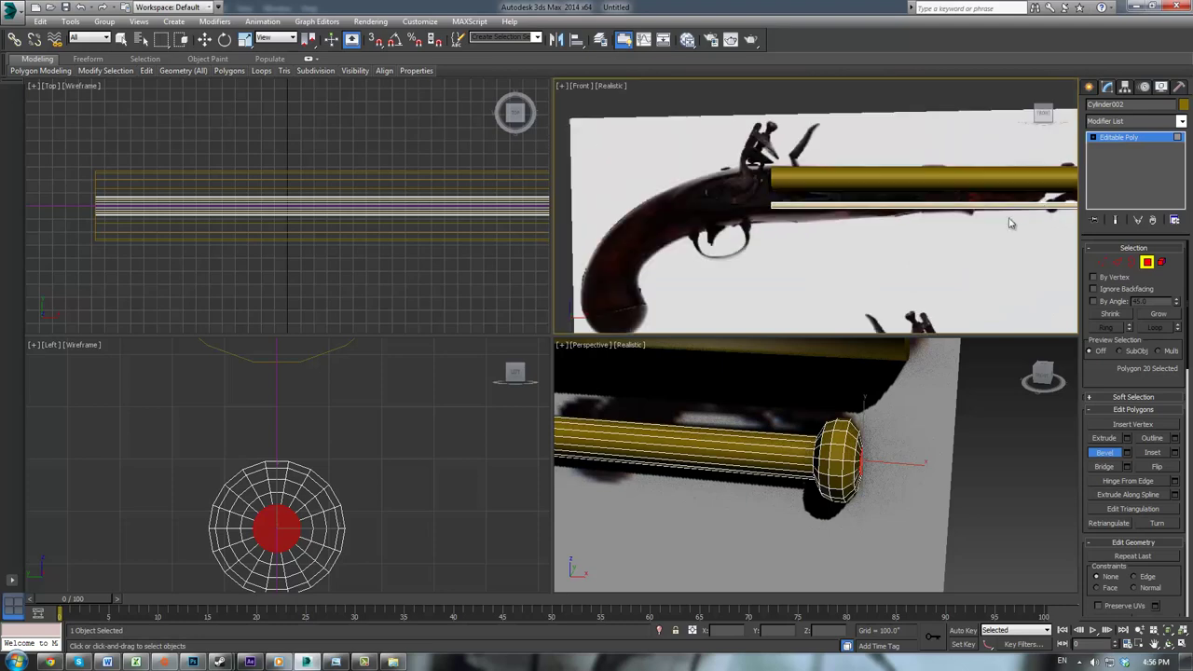
key("1")
key("w")
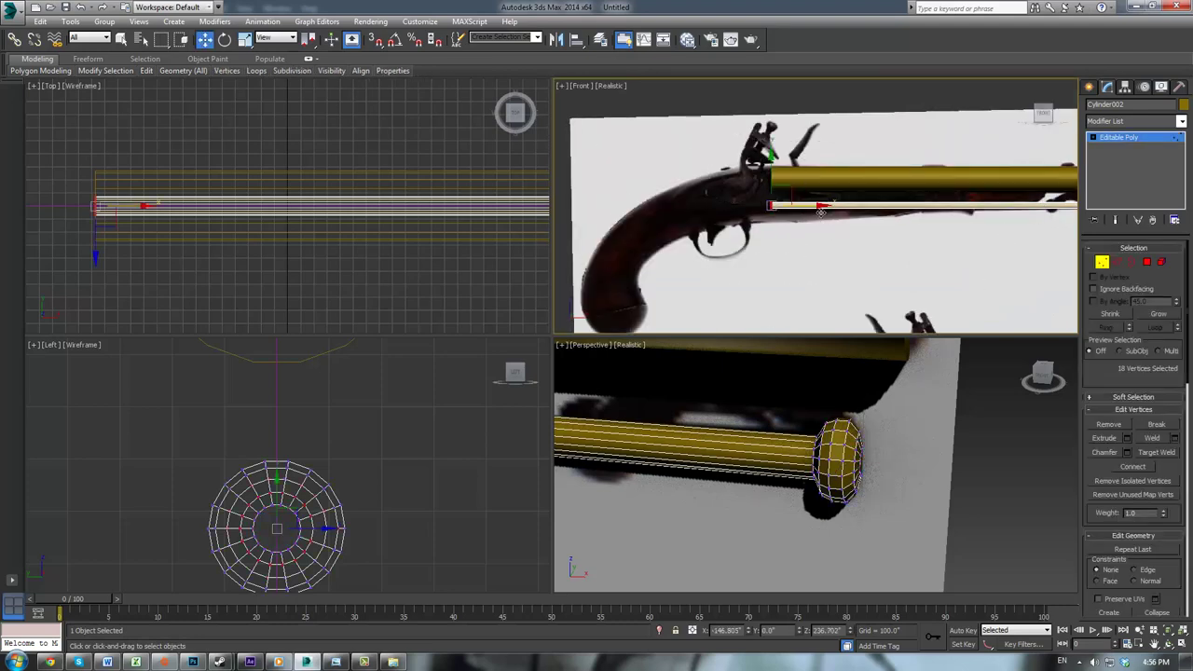
left_click_drag(808, 207, 941, 235)
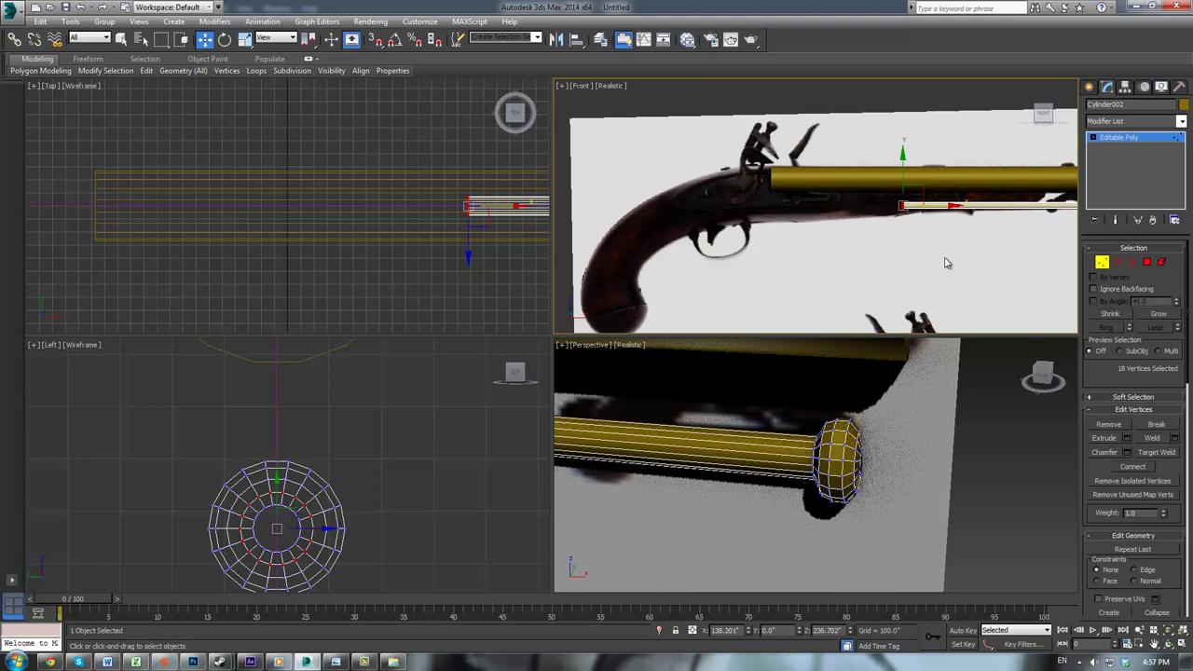
left_click(1122, 138)
left_click(976, 235)
Step: Hide the ramrod so the swivel link under the muzzle shows in the reference photo
middle_click_drag(979, 237, 810, 297)
scroll(814, 229, "up", 3)
scroll(816, 300, "down", 3)
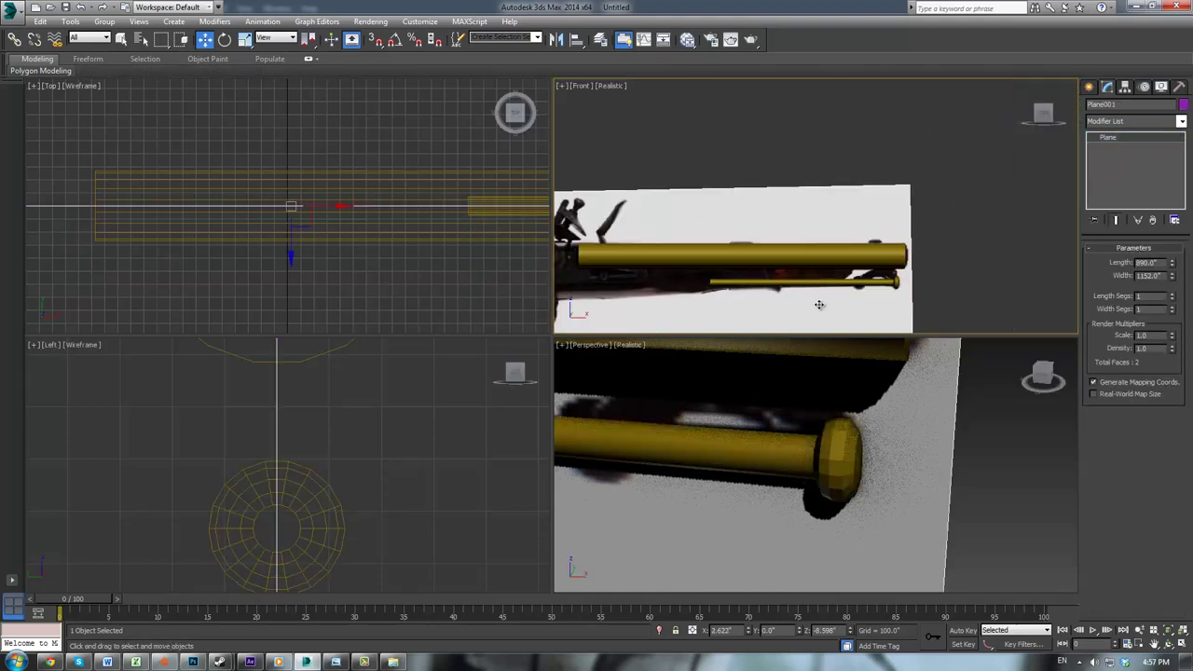
scroll(884, 285, "up", 5)
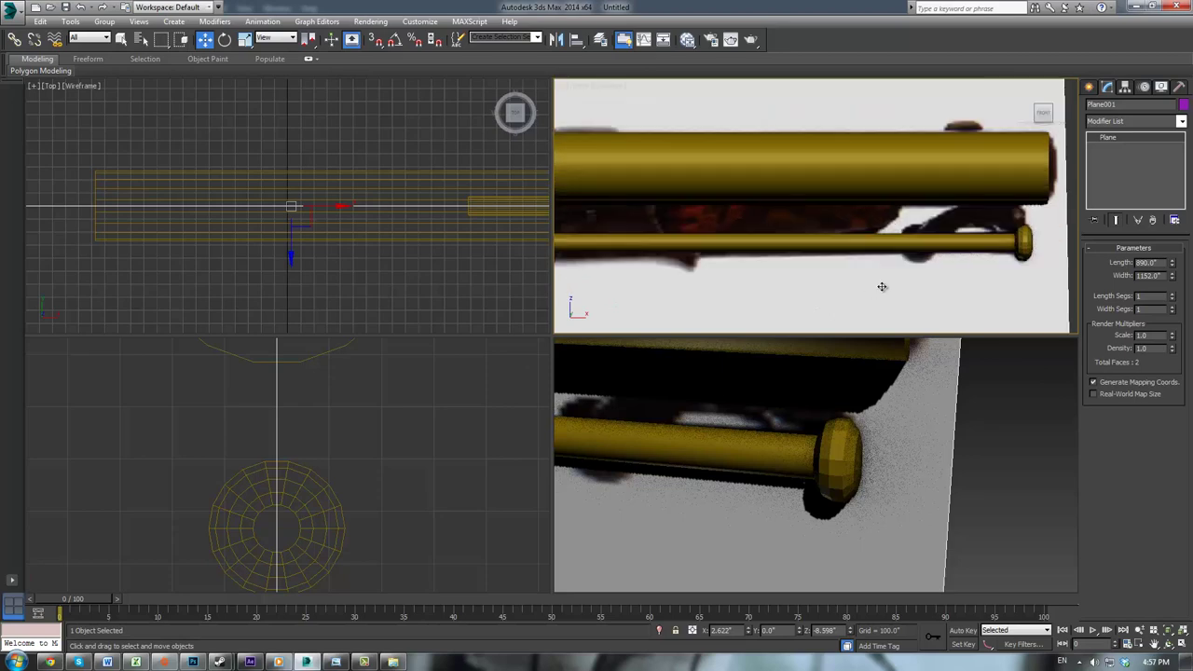
left_click(968, 247)
right_click(964, 243)
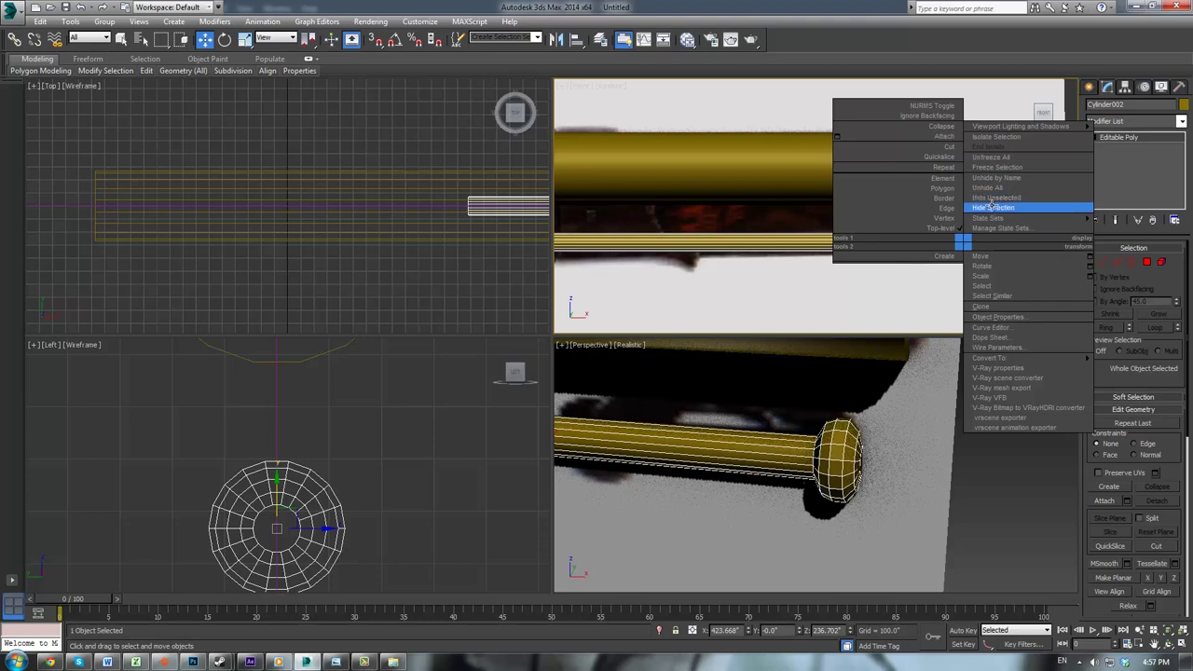
left_click(994, 208)
scroll(886, 242, "up", 6)
scroll(863, 245, "down", 5)
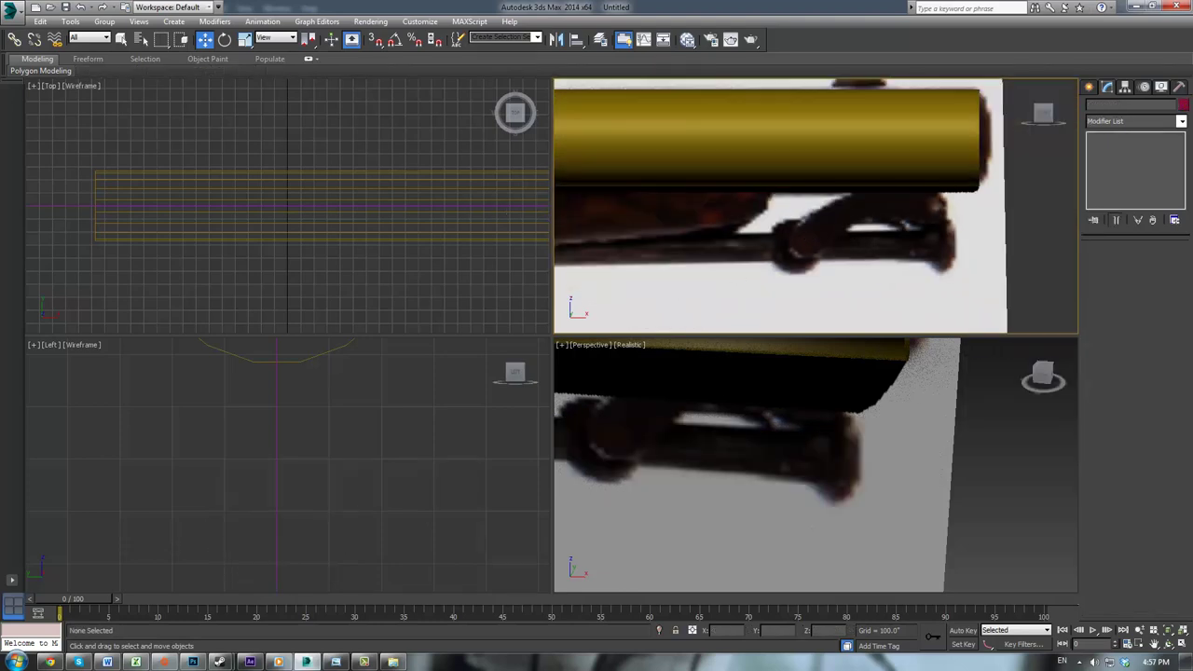
Step: Switch to Windows Photo Viewer and examine the swivel link beneath the muzzle in pistol-US-1819-52372a.jpg
left_click_drag(1192, 63, 440, 87)
scroll(746, 229, "up", 4)
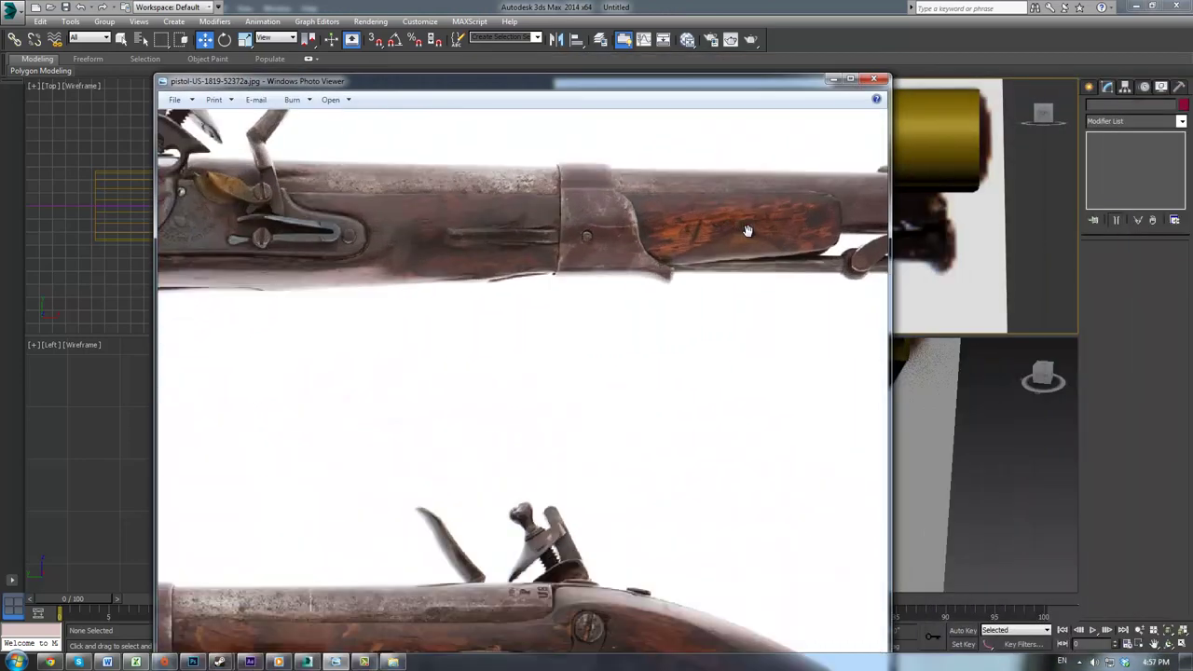
scroll(750, 233, "up", 4)
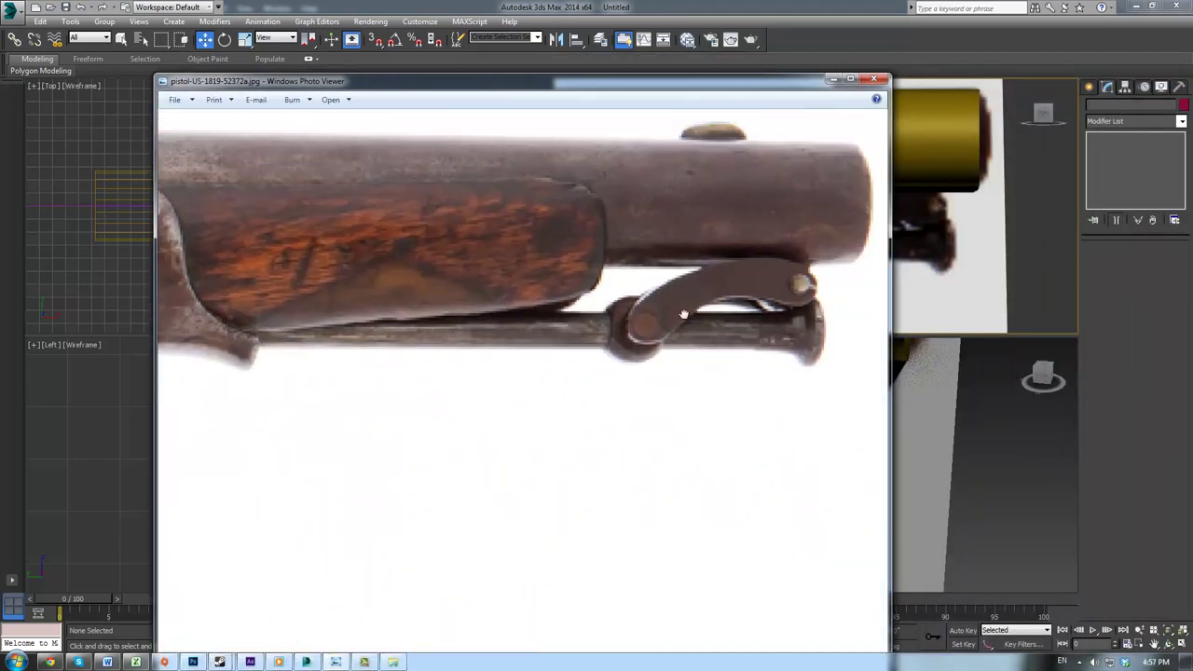
scroll(684, 315, "up", 1)
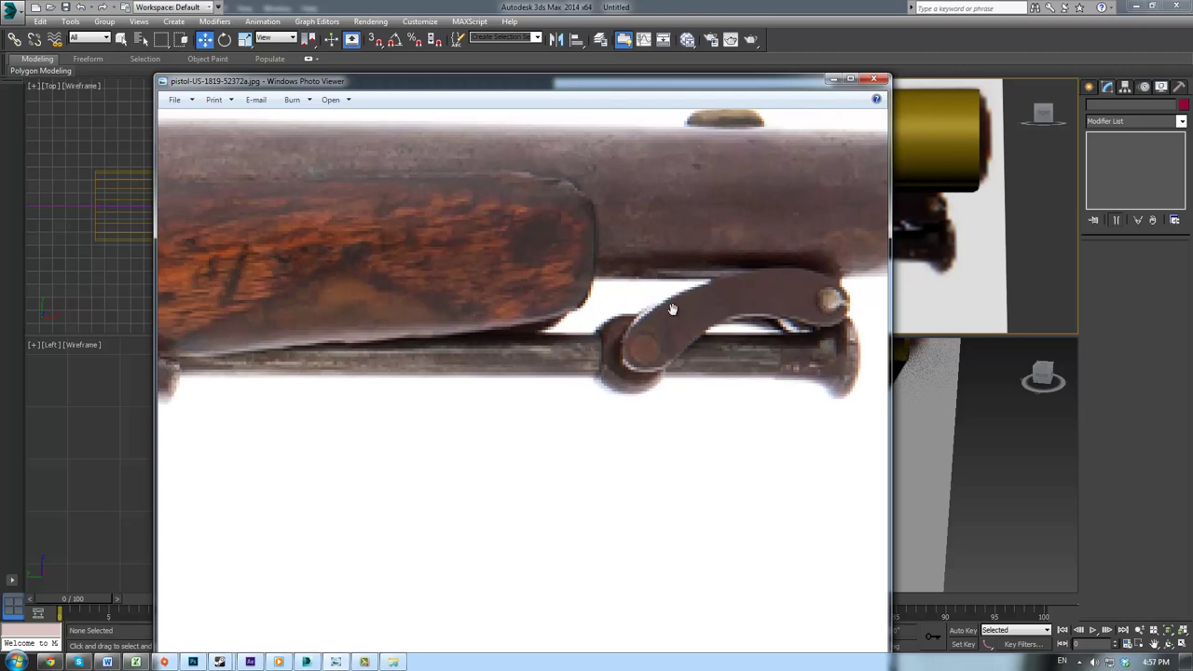
left_click_drag(801, 85, 1192, 50)
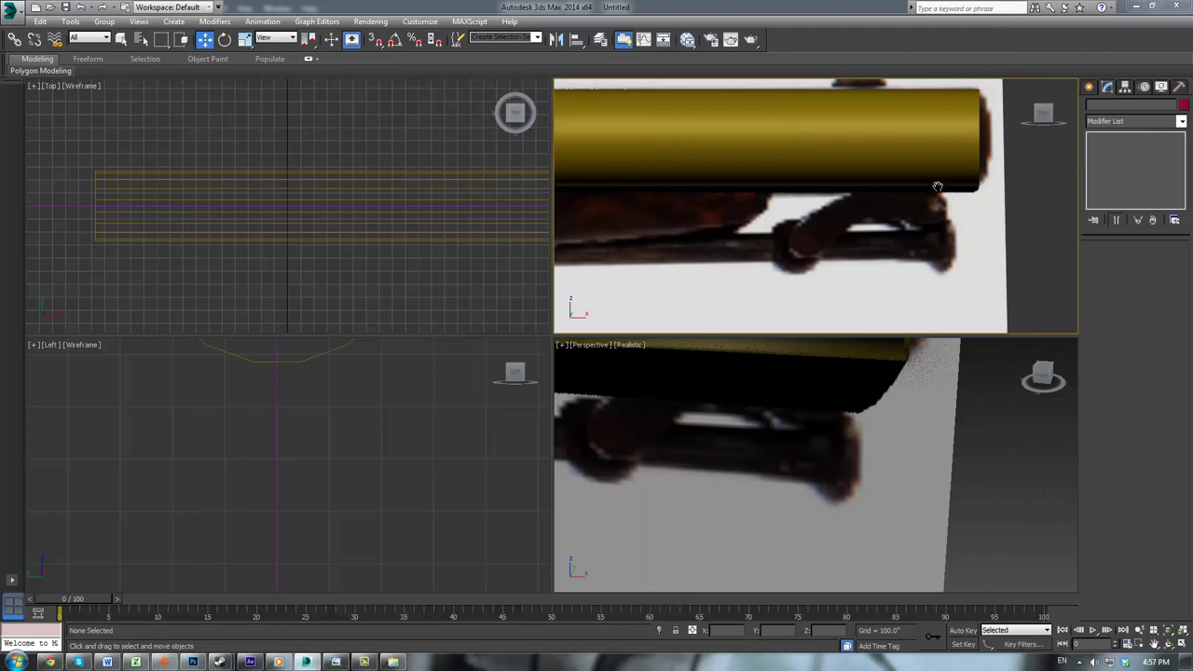
Step: Create a box about 15.5 inches long, 31.6 inches wide and 4 inches high over the curved link beneath the barrel
left_click(1090, 87)
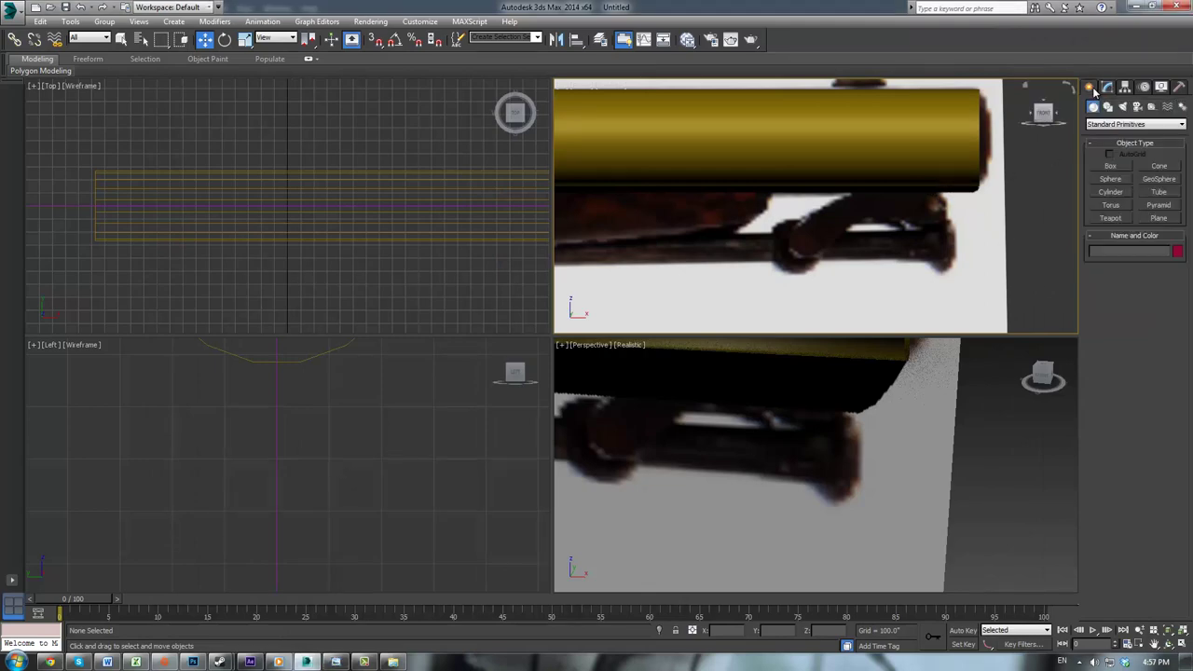
left_click(1102, 171)
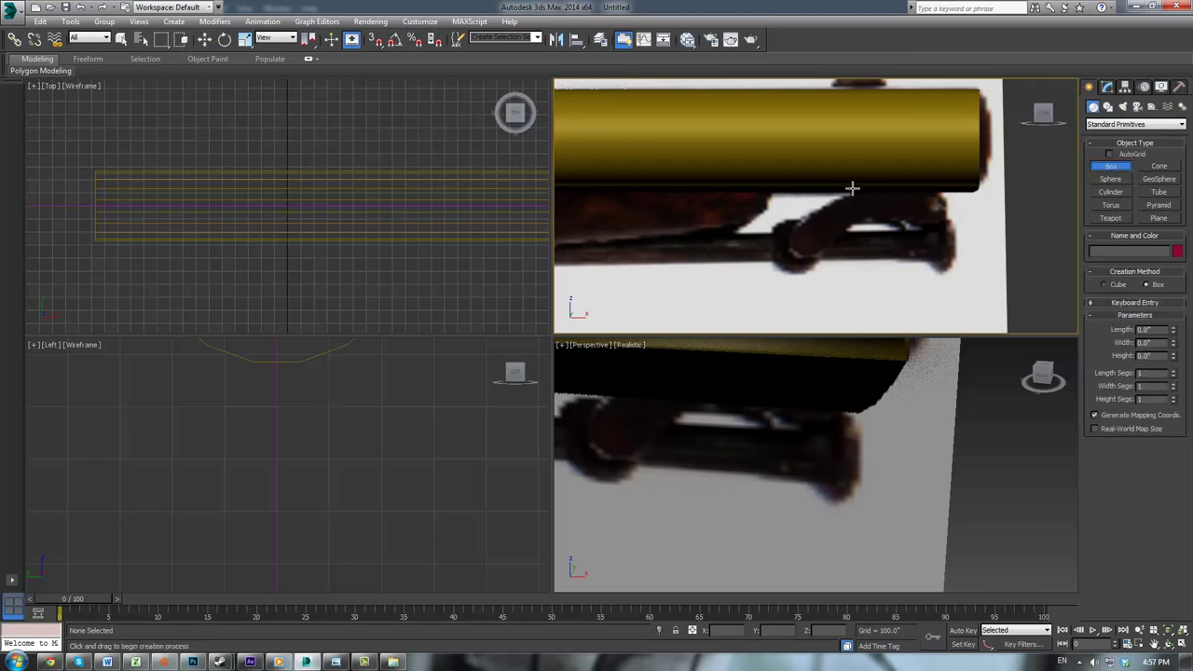
left_click_drag(852, 189, 912, 214)
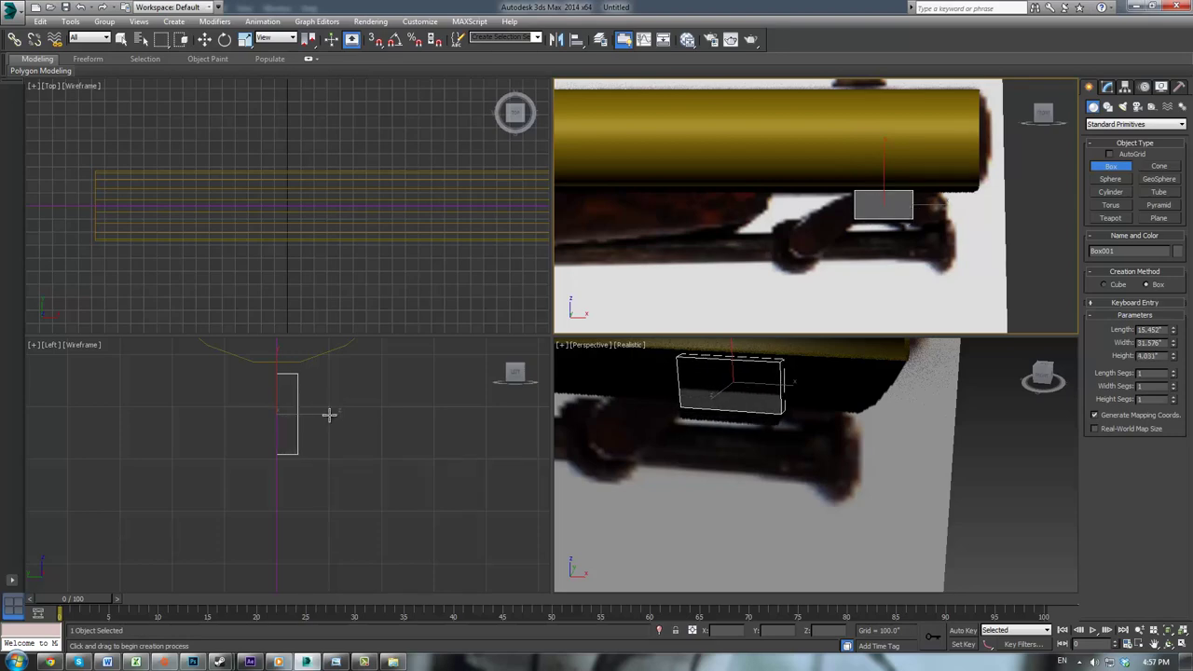
middle_click_drag(414, 392, 418, 455)
scroll(412, 456, "down", 3)
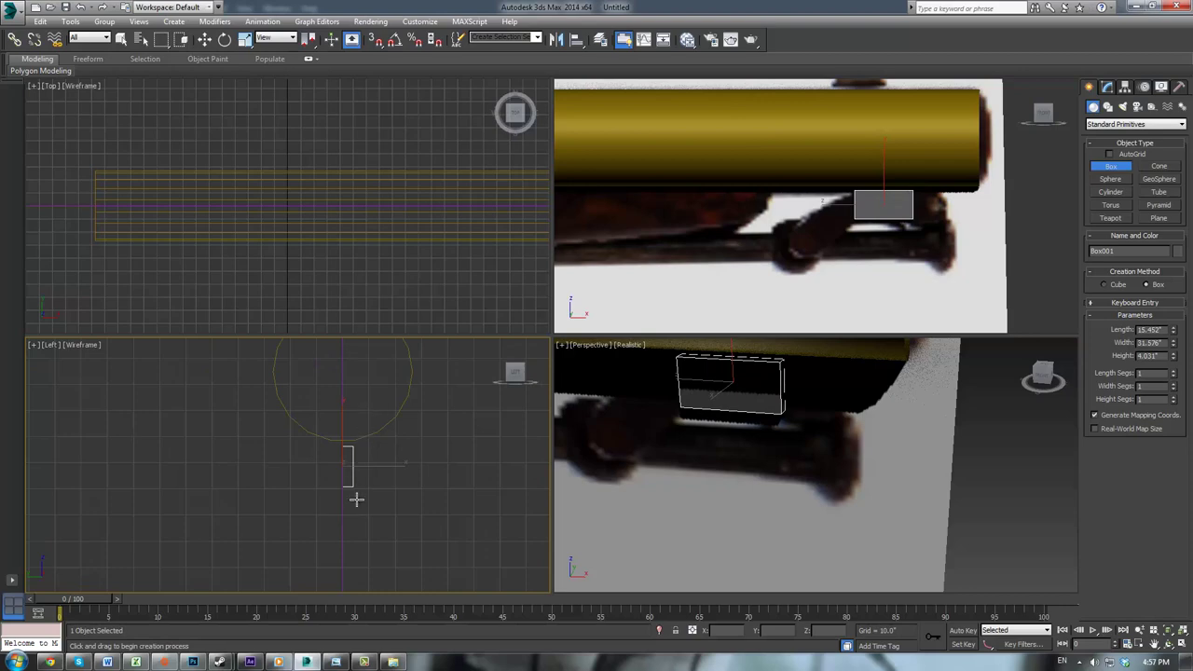
left_click(708, 396)
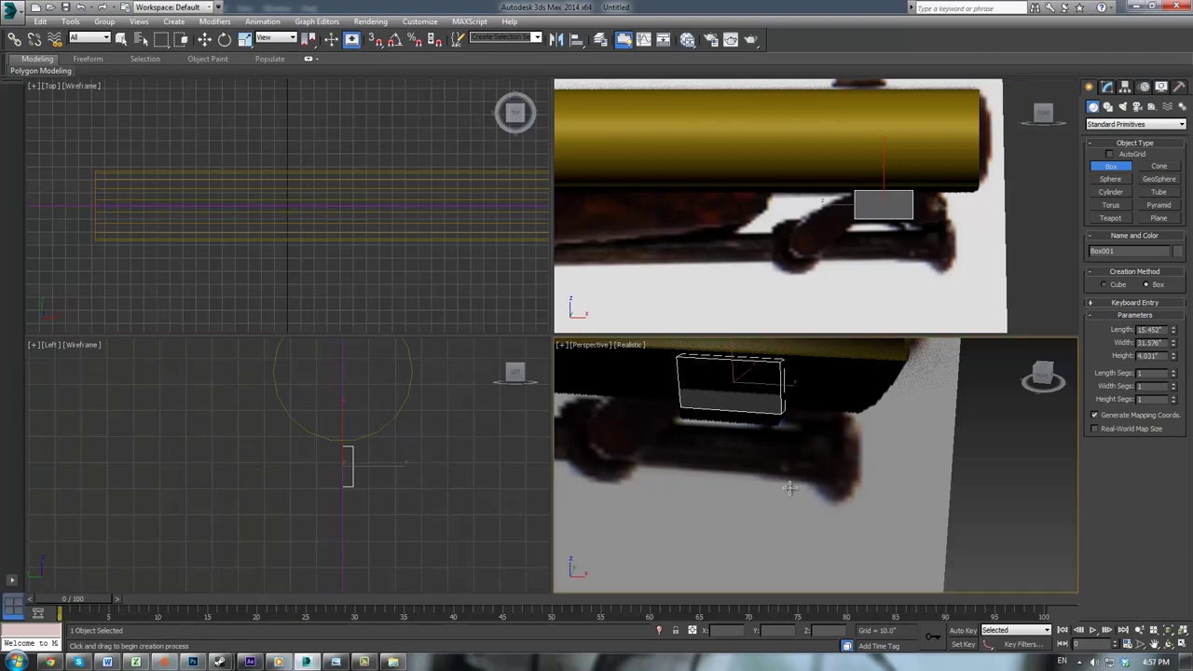
left_click(1110, 168)
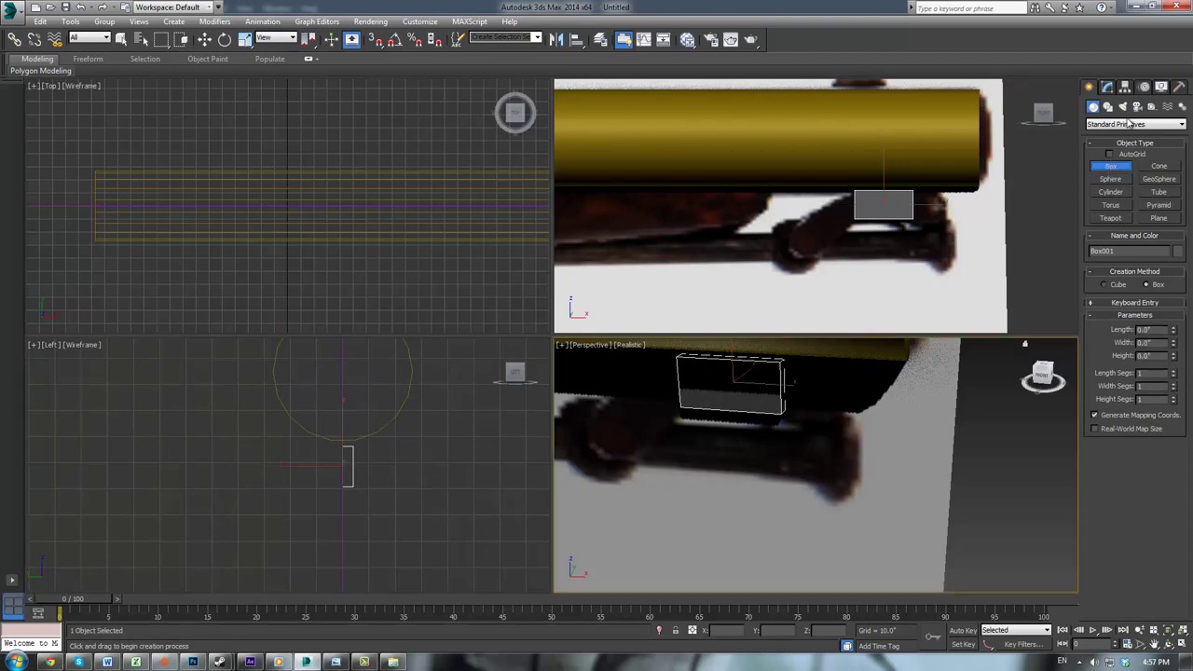
Step: Unhide all objects to bring the ramrod back beside the new box
left_click(1108, 85)
left_click(978, 448)
right_click(977, 447)
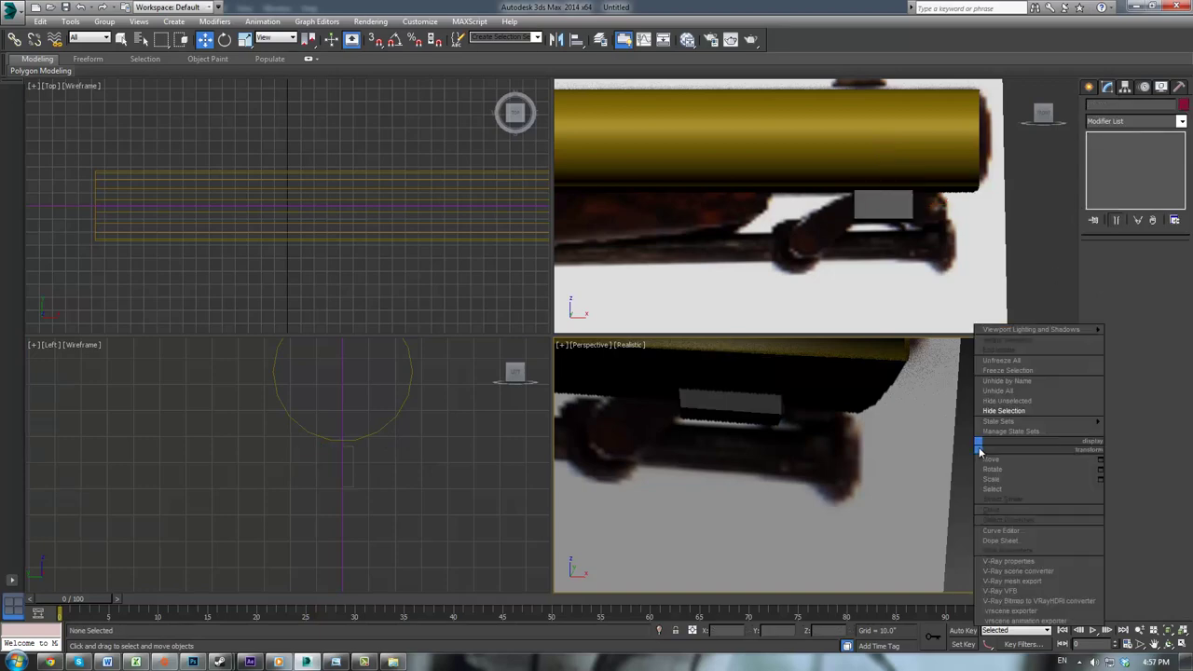
left_click(986, 392)
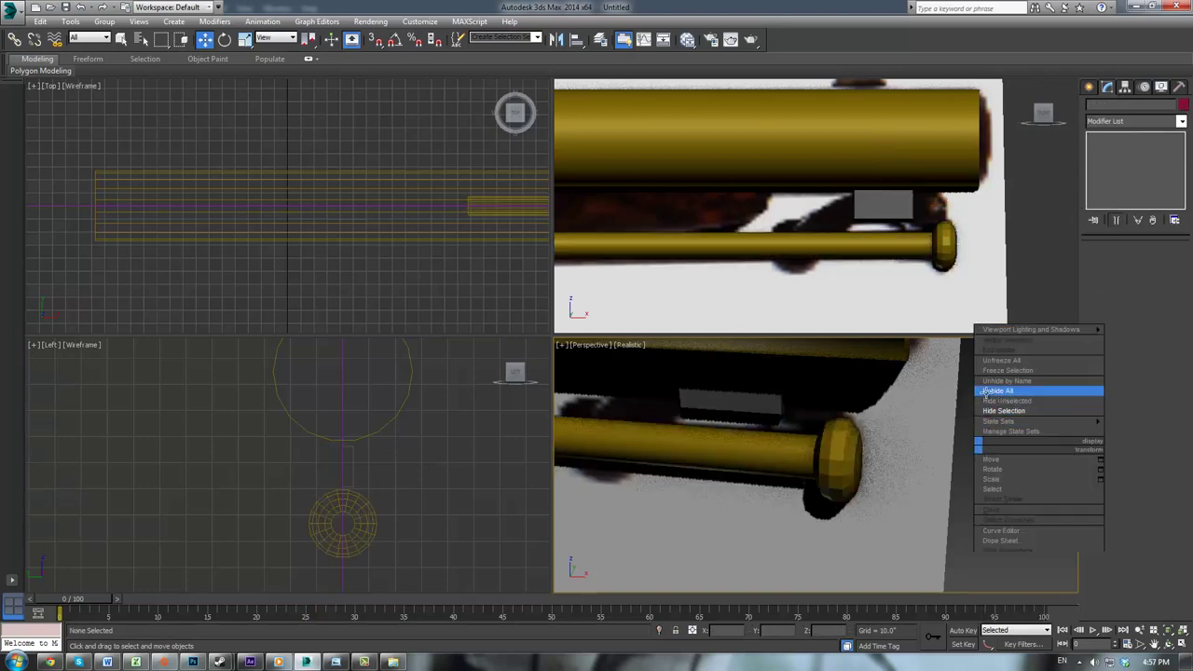
Step: Move the box against the ramrod's side at about Y -13.2, Z 237.2 inches and set its height to 5 inches
left_click(348, 456)
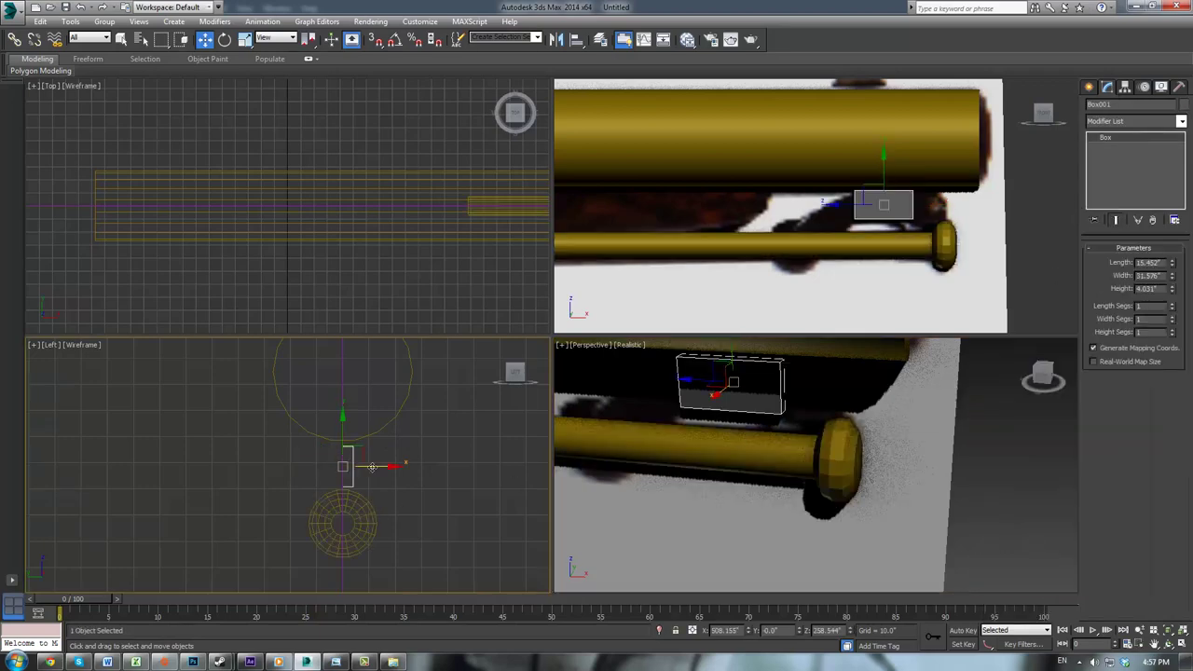
left_click_drag(375, 472, 411, 523)
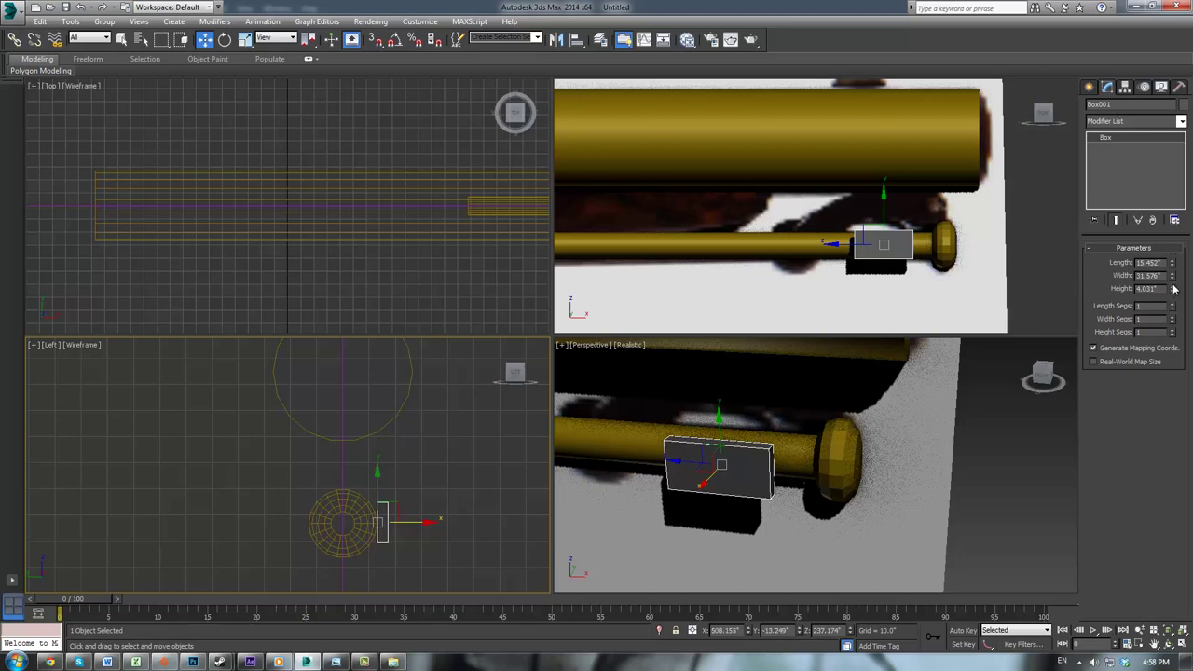
left_click_drag(1174, 291, 1170, 264)
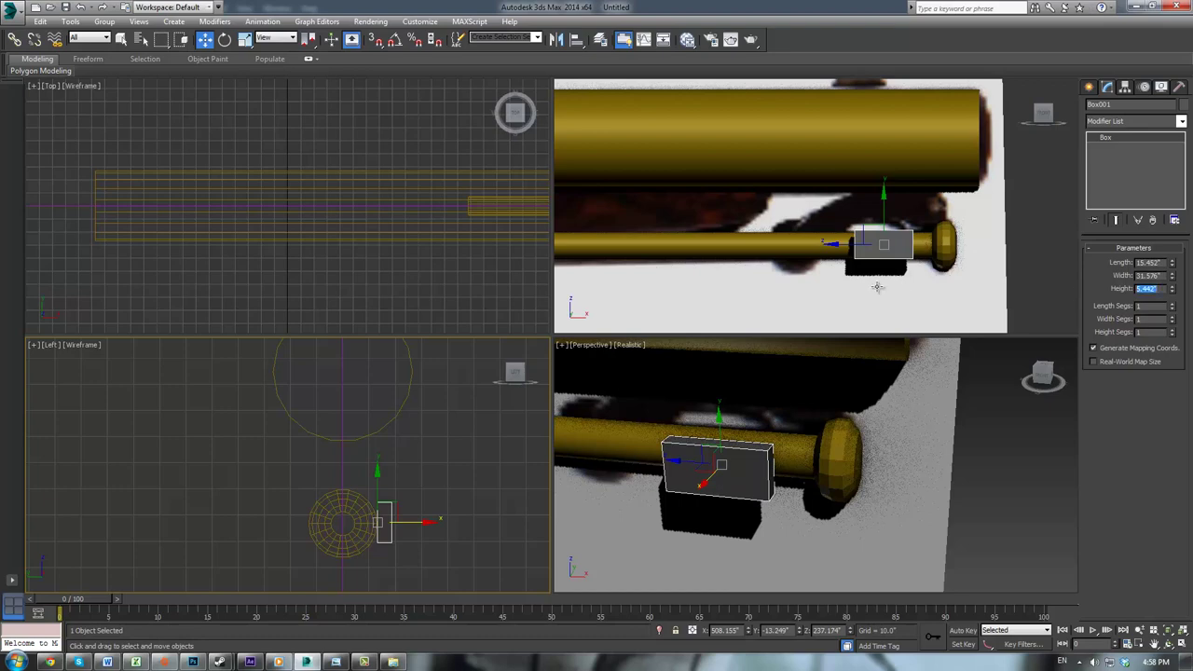
key("Return")
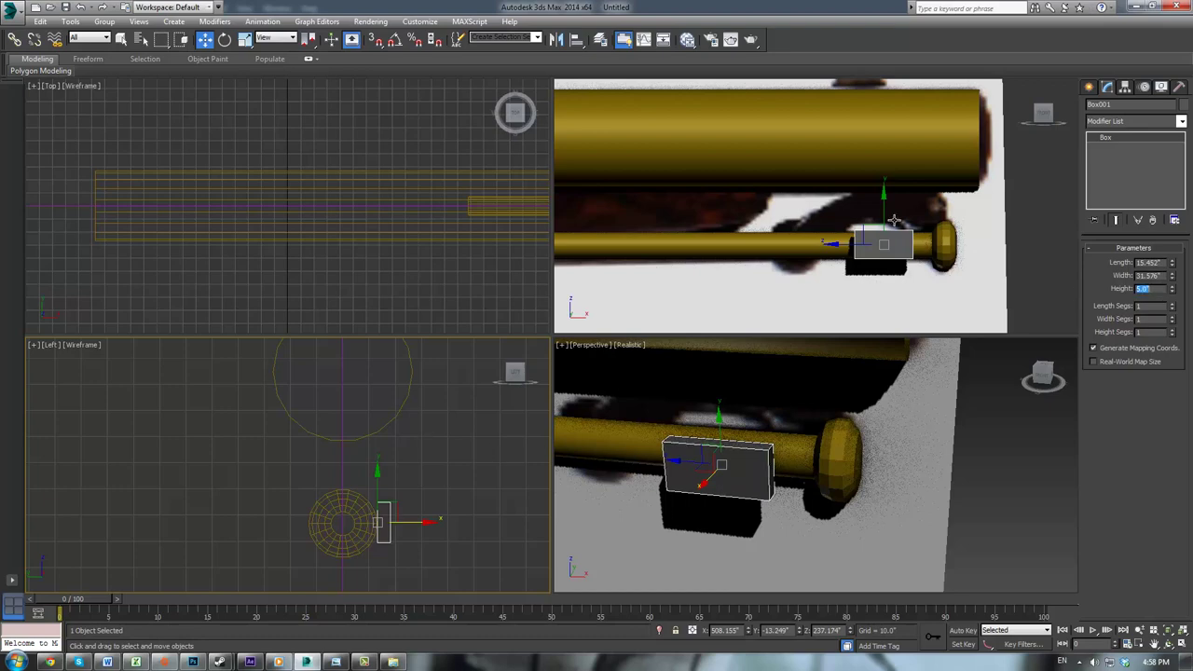
Step: Hide the ramrod again, leaving the box displayed over the reference photo
left_click(812, 237)
right_click(809, 237)
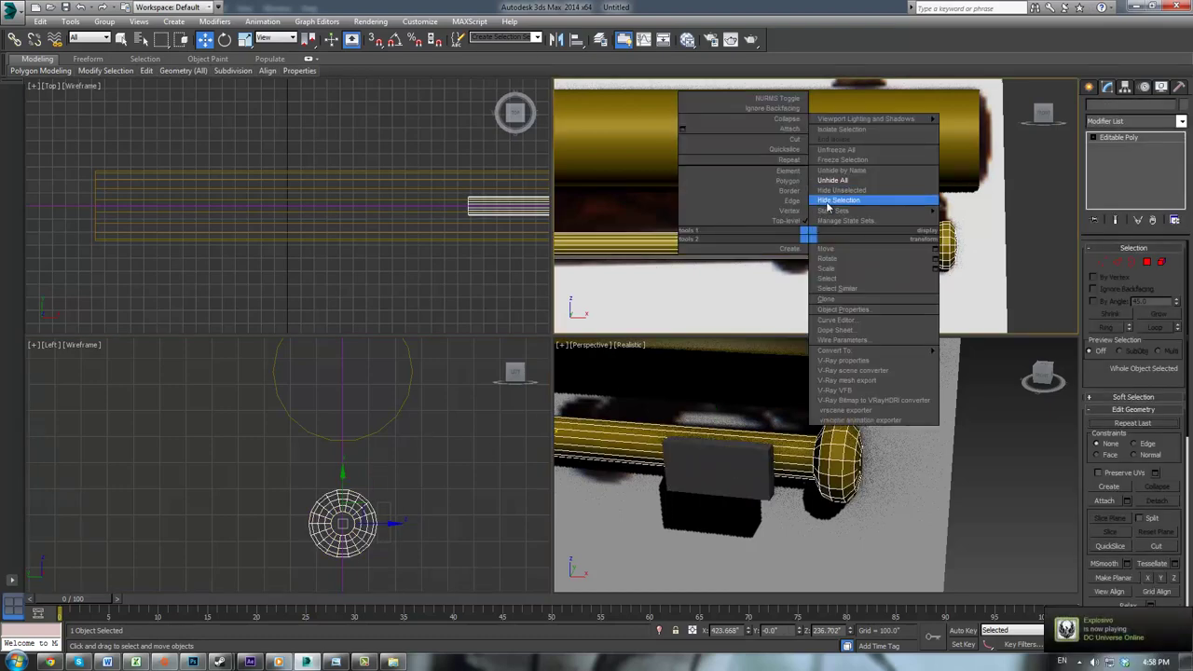
left_click(821, 199)
Step: Move the box up onto the curved link in the photo, at about X 501.7, Z 258.8 inches
left_click(893, 245)
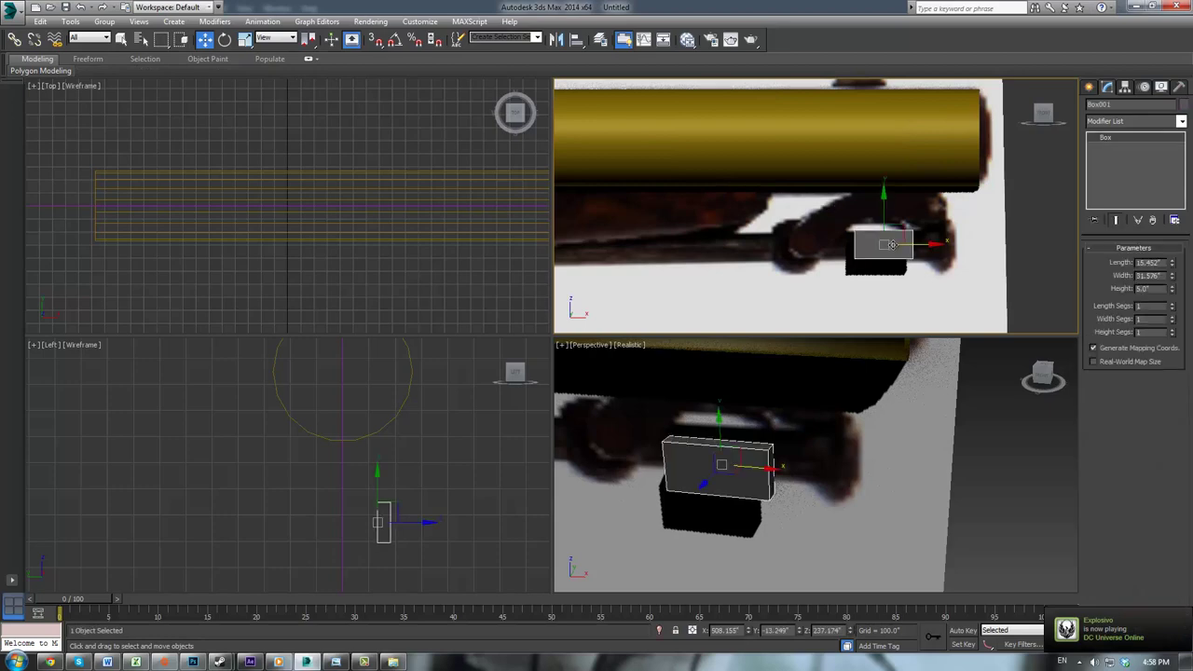
scroll(892, 245, "up", 4)
scroll(893, 244, "down", 2)
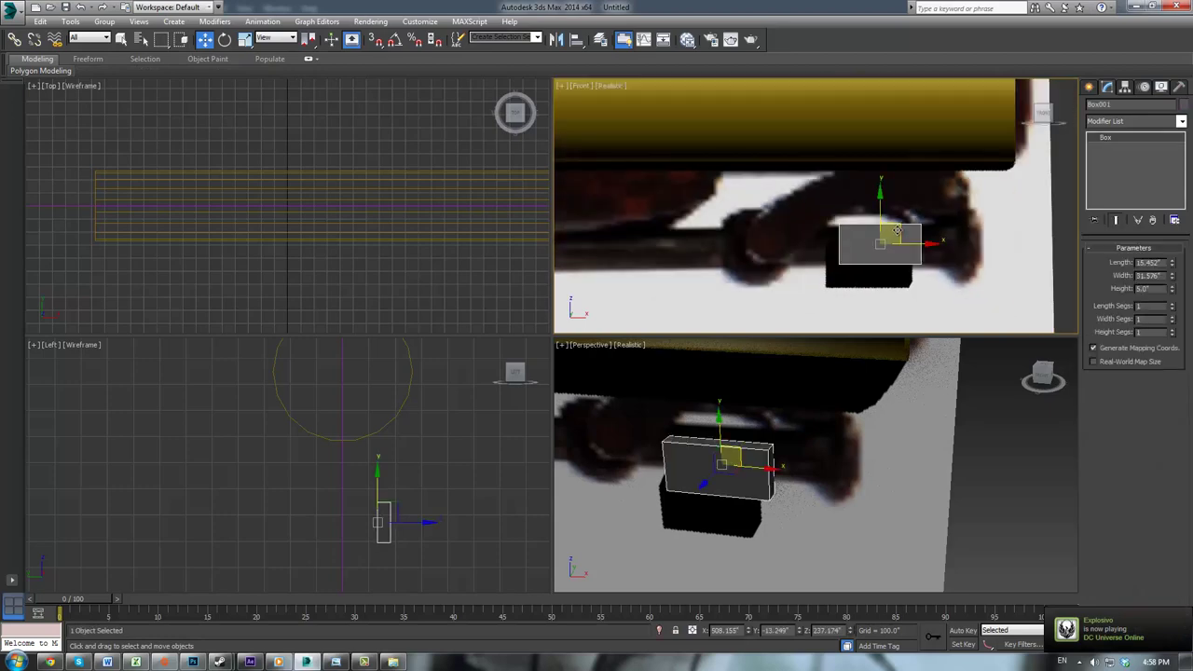
left_click_drag(897, 231, 879, 176)
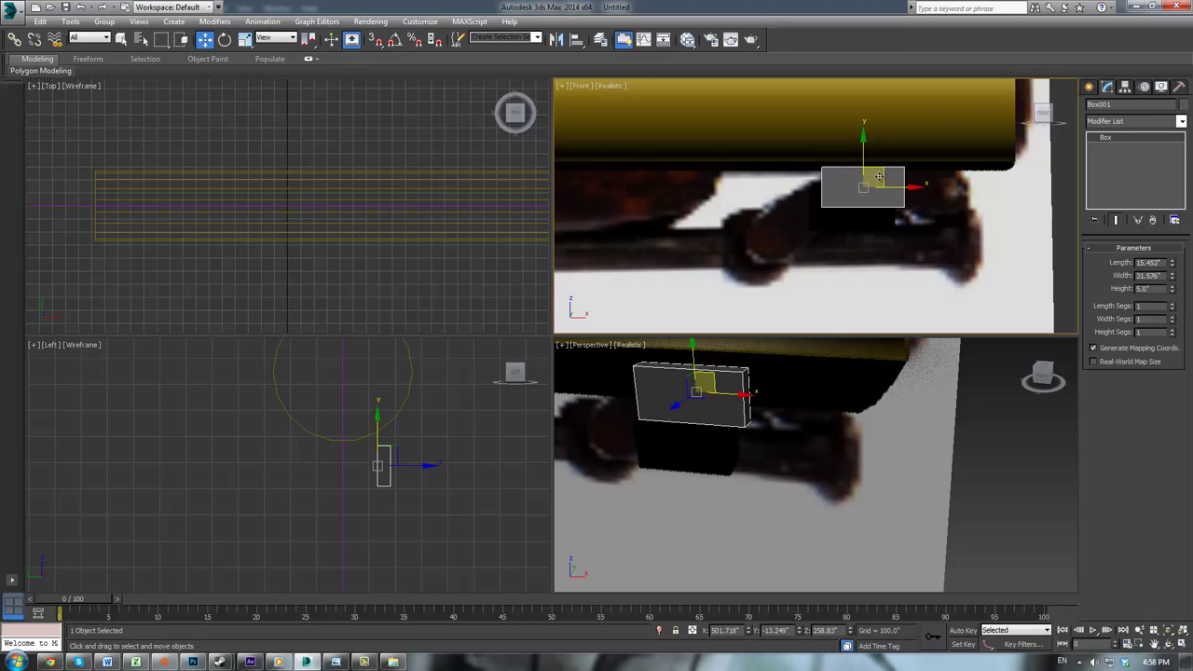
Step: Convert the box to an editable poly and narrow it by moving both ends' vertices inward, raising the muzzle end about 1.5 inches
key("ctrl+e")
middle_click_drag(901, 184, 831, 253)
scroll(833, 254, "up", 2)
key("1")
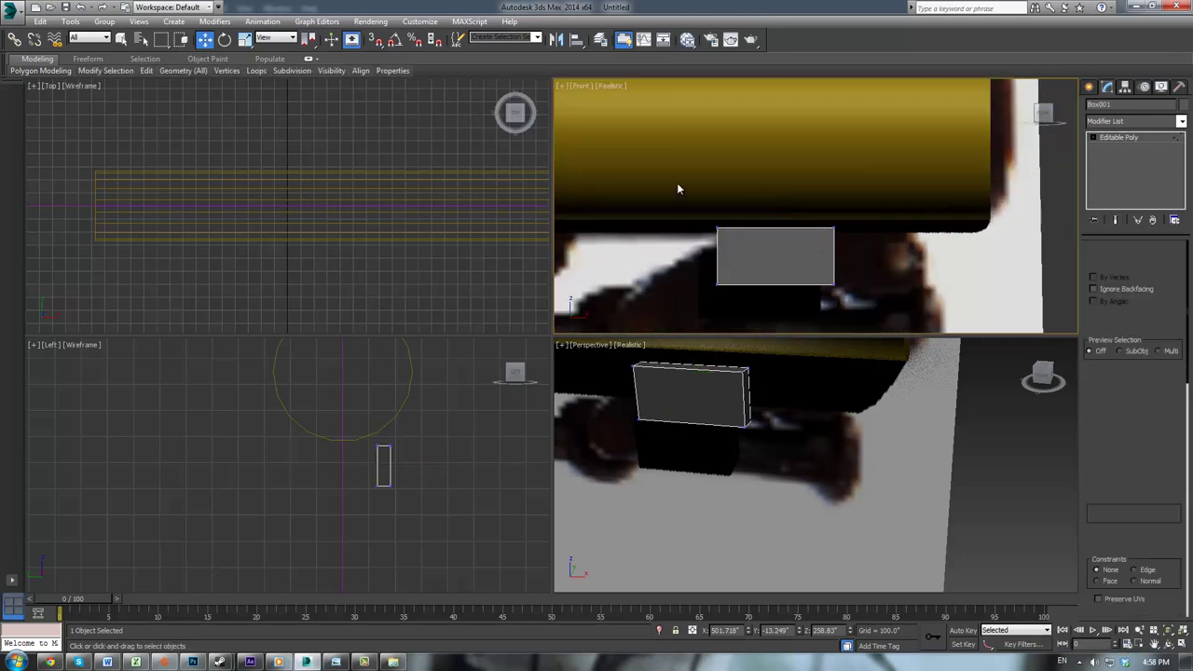
left_click_drag(678, 186, 794, 258)
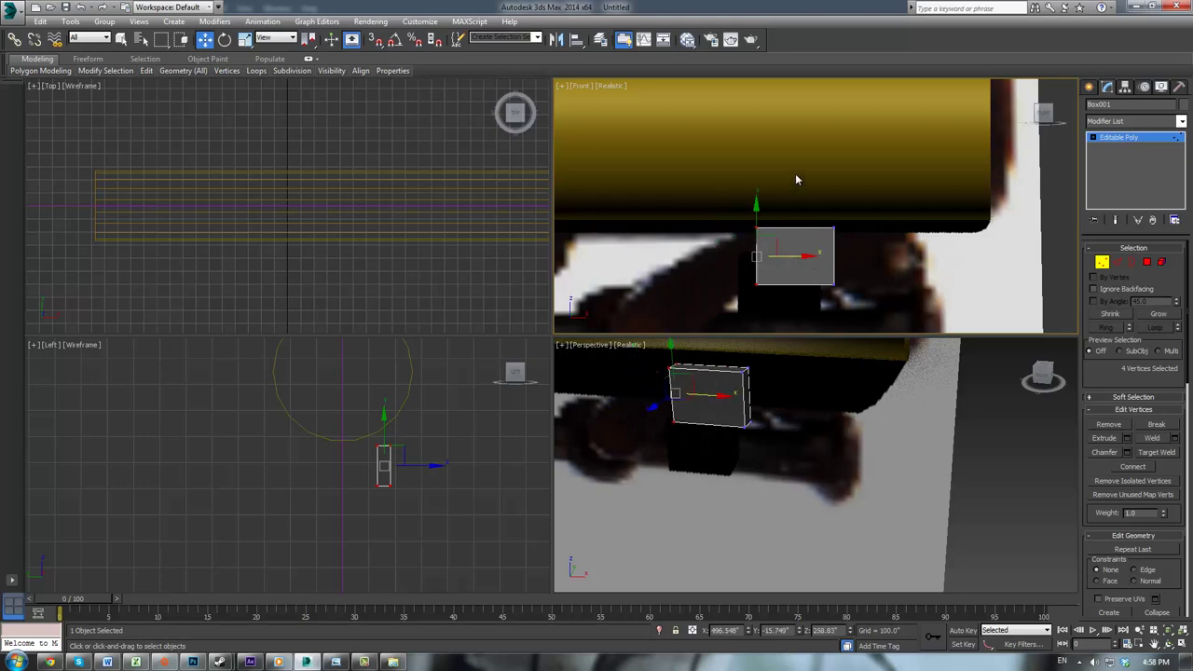
left_click_drag(795, 175, 849, 285)
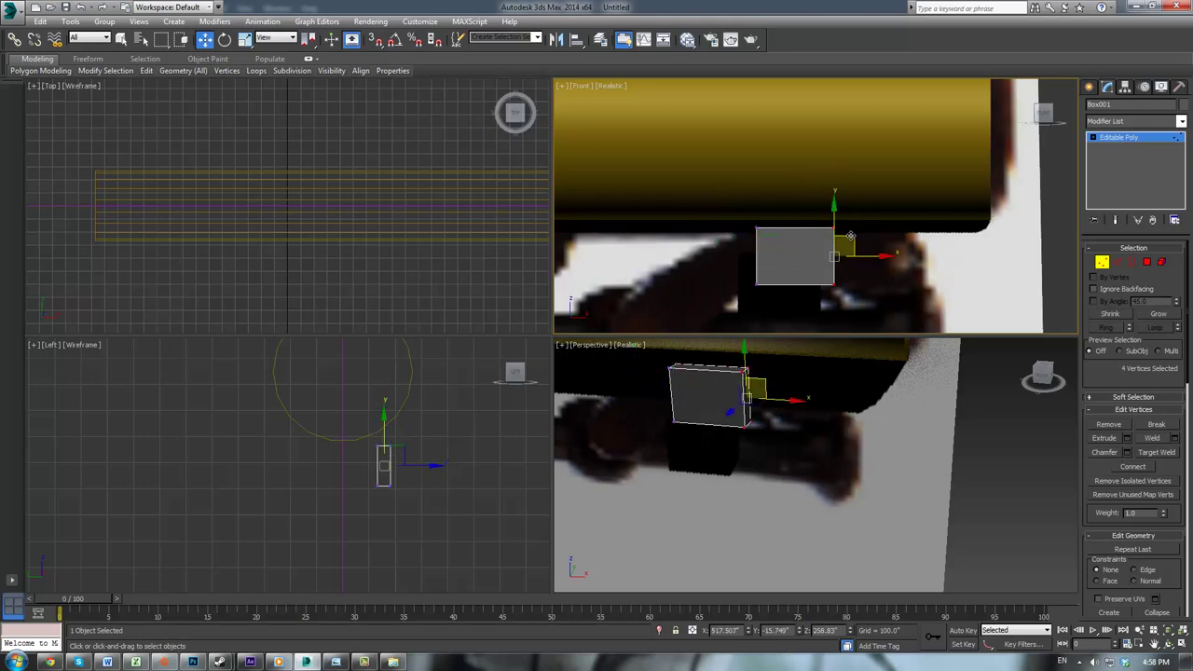
left_click_drag(850, 237, 812, 230)
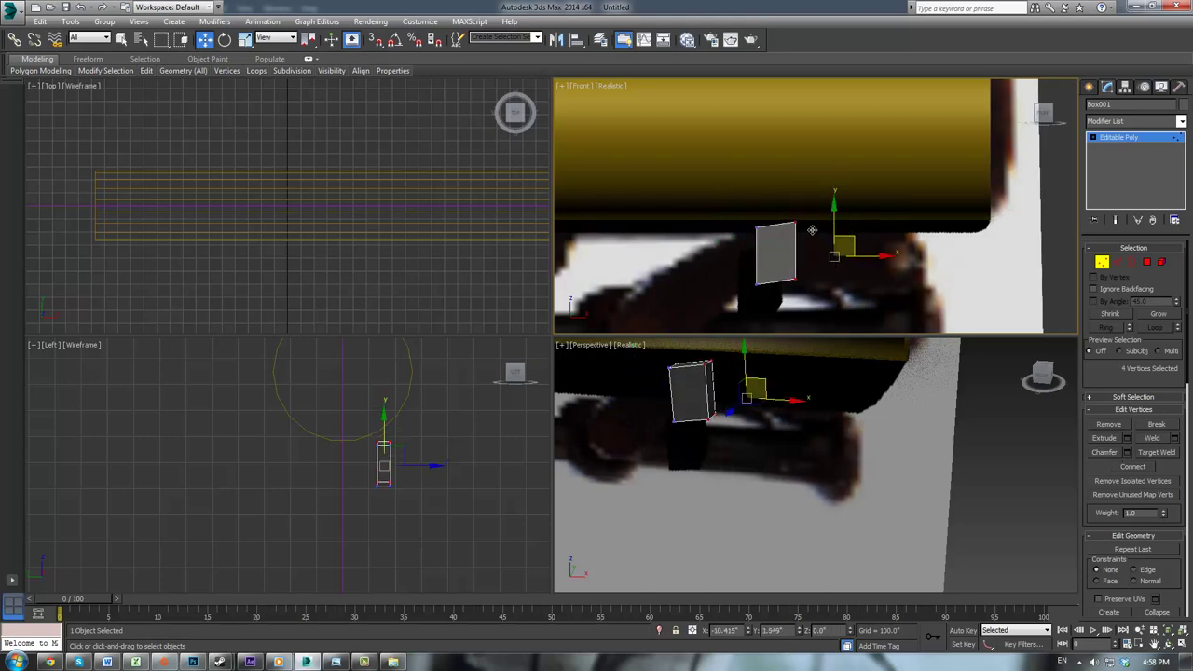
Step: Extrude the box's muzzle-side end polygon in several segments along the link toward its forward pivot
left_click(1147, 263)
scroll(665, 379, "up", 5)
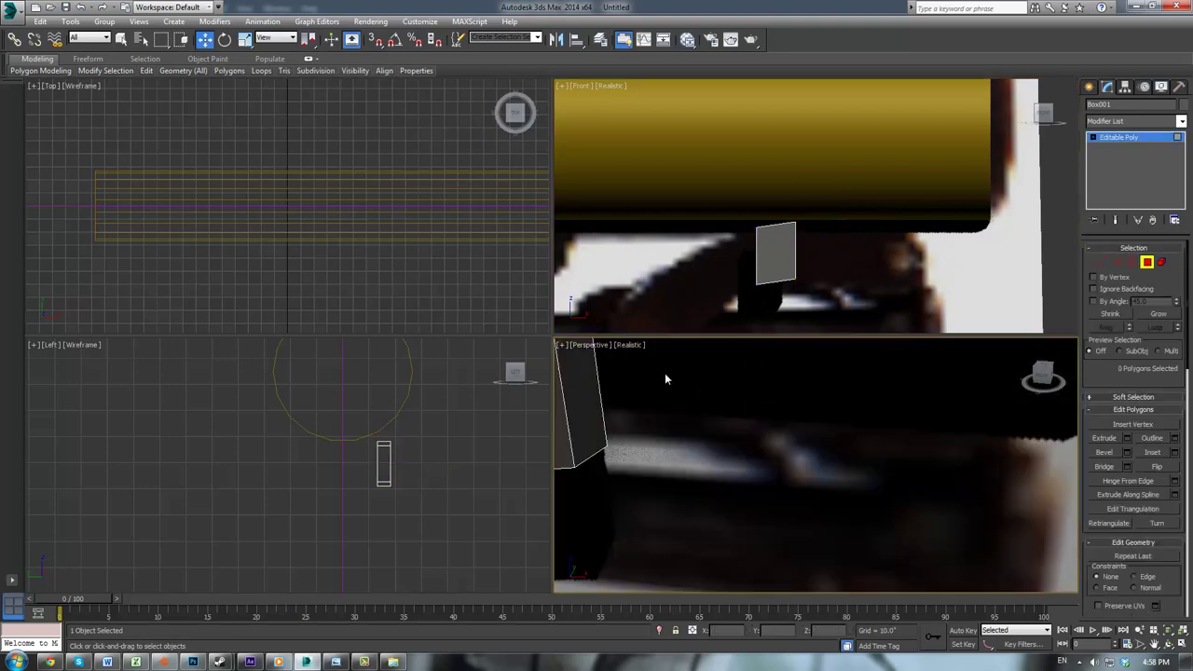
left_click(588, 401)
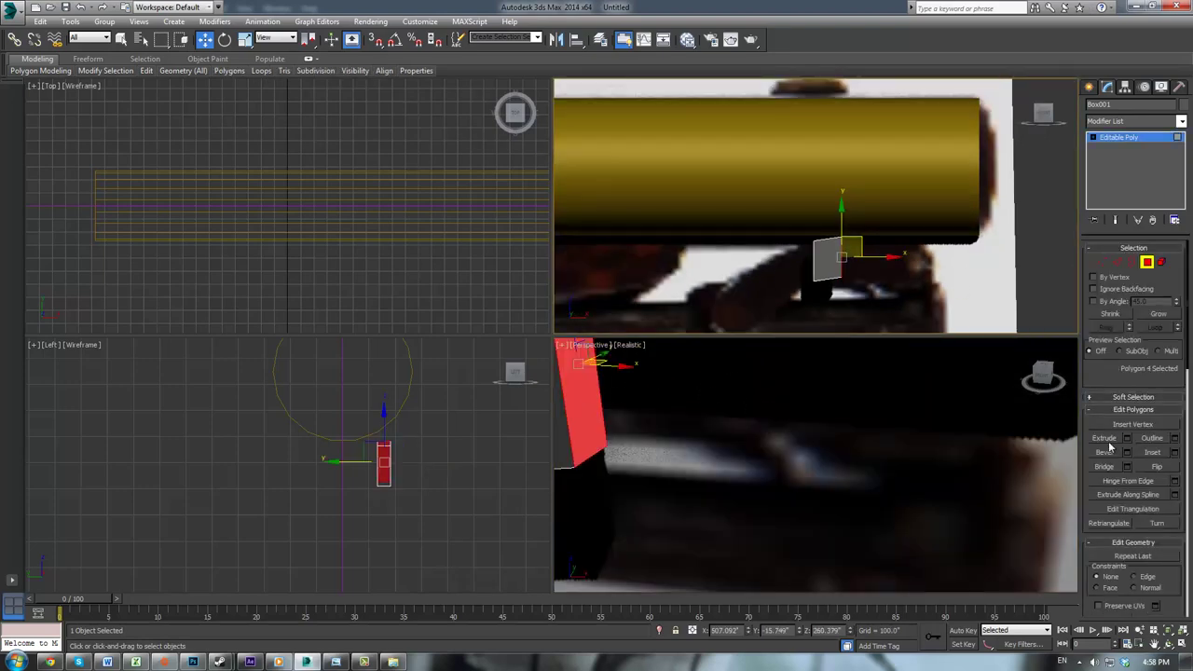
left_click(1108, 441)
middle_click_drag(789, 425, 751, 399, "alt")
scroll(873, 427, "down", 2)
scroll(887, 445, "down", 4)
middle_click_drag(856, 442, 745, 438)
left_click_drag(750, 433, 891, 452)
middle_click_drag(919, 253, 890, 235)
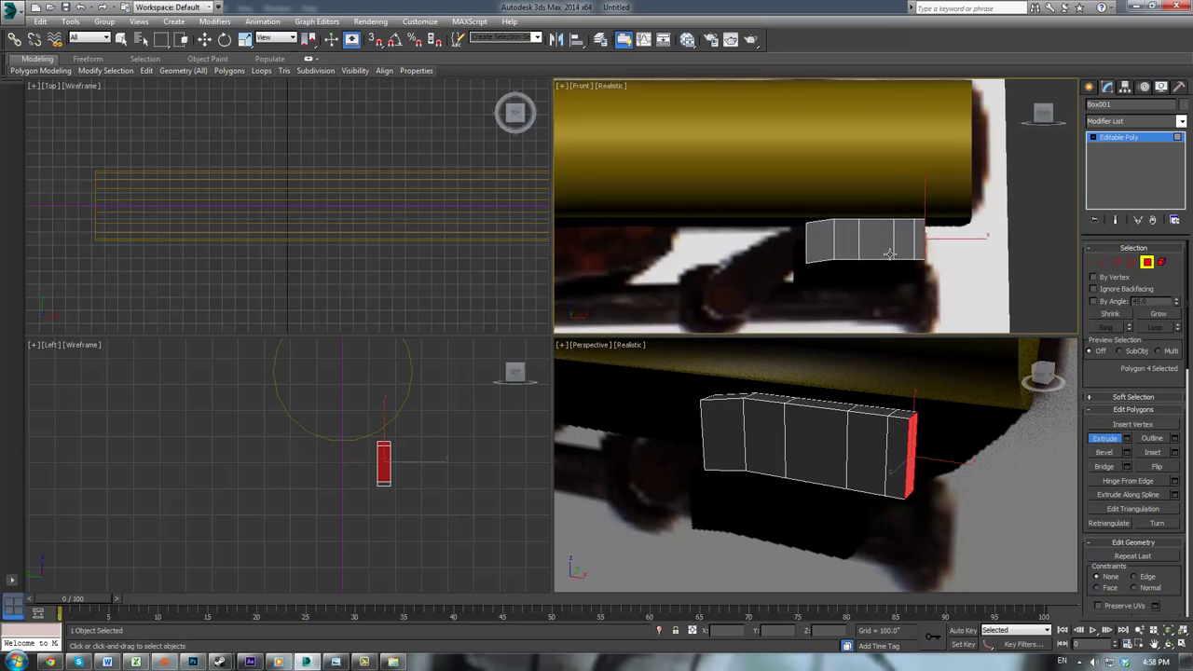
Step: Switch the box to vertex editing and set the front view's shading to Shaded
key("1")
scroll(826, 217, "up", 4)
middle_click_drag(770, 269, 738, 241)
left_click_drag(762, 288, 728, 247)
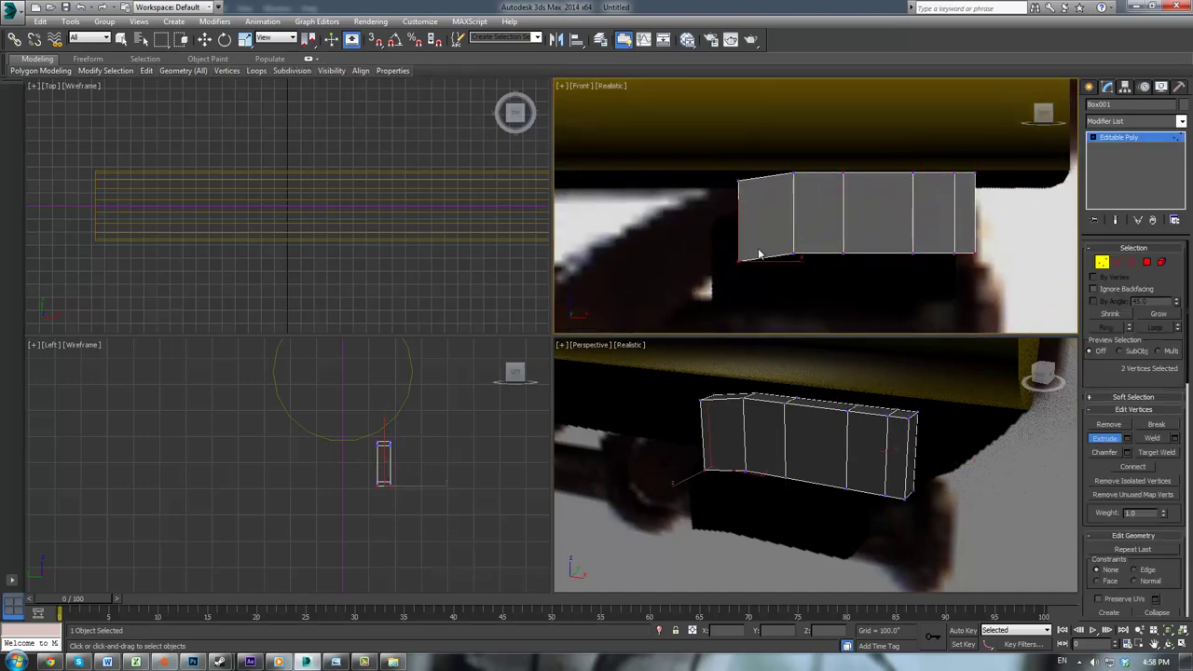
left_click(617, 86)
left_click(617, 89)
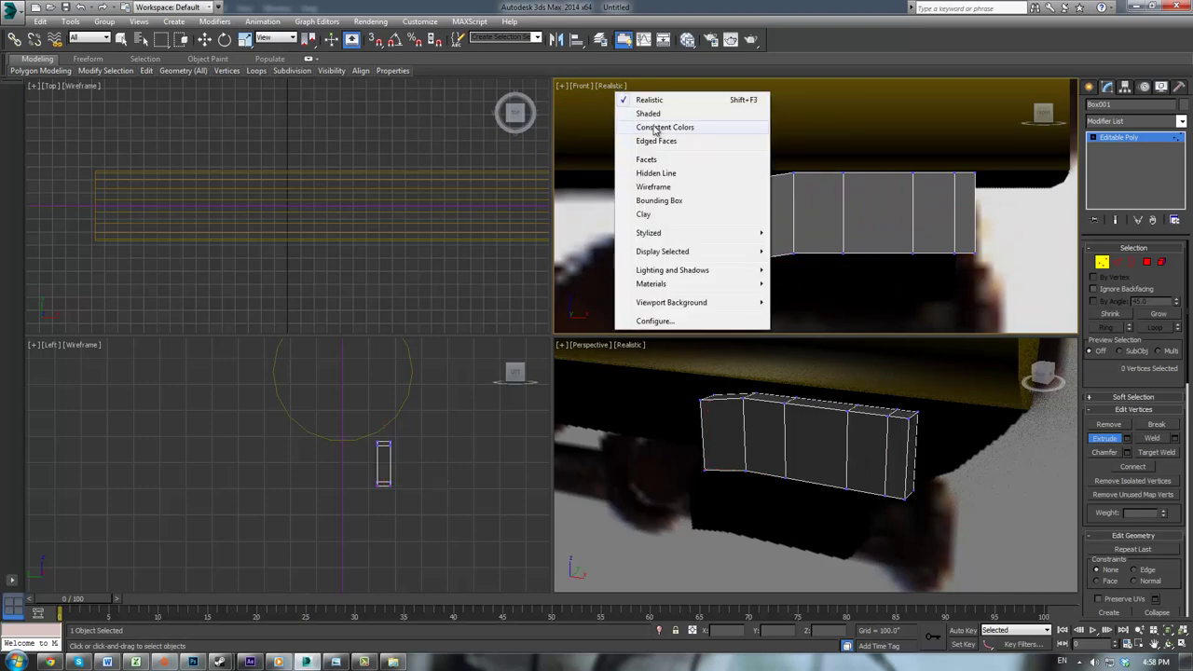
left_click(653, 111)
middle_click_drag(788, 229, 779, 233)
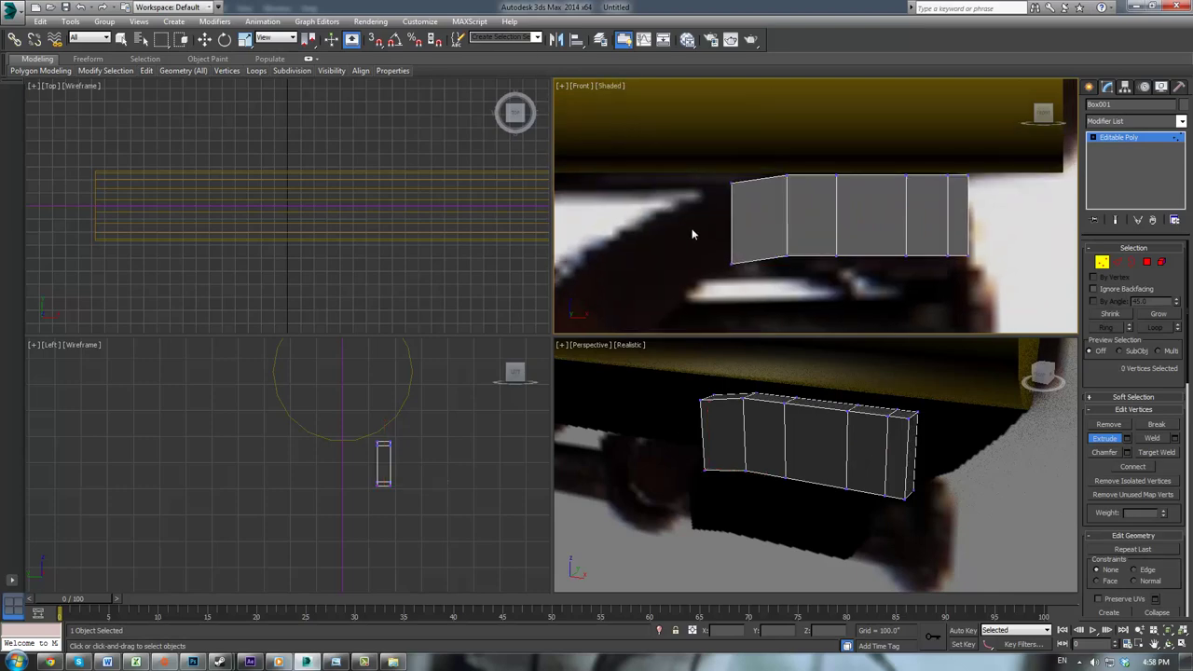
Step: Reposition the box's lower vertices along the link's underside in the photo, lowering those toward the muzzle to form an arch
left_click_drag(695, 235, 752, 264)
key("w")
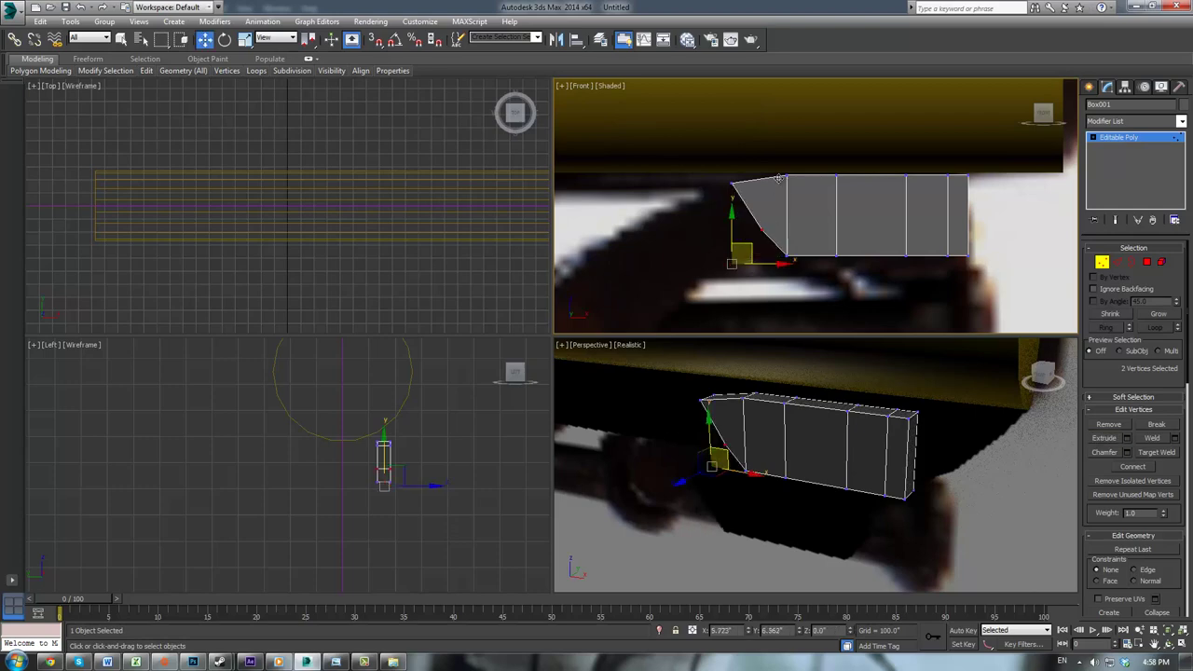
left_click_drag(744, 248, 800, 240)
left_click_drag(812, 155, 808, 194)
scroll(808, 242, "down", 5)
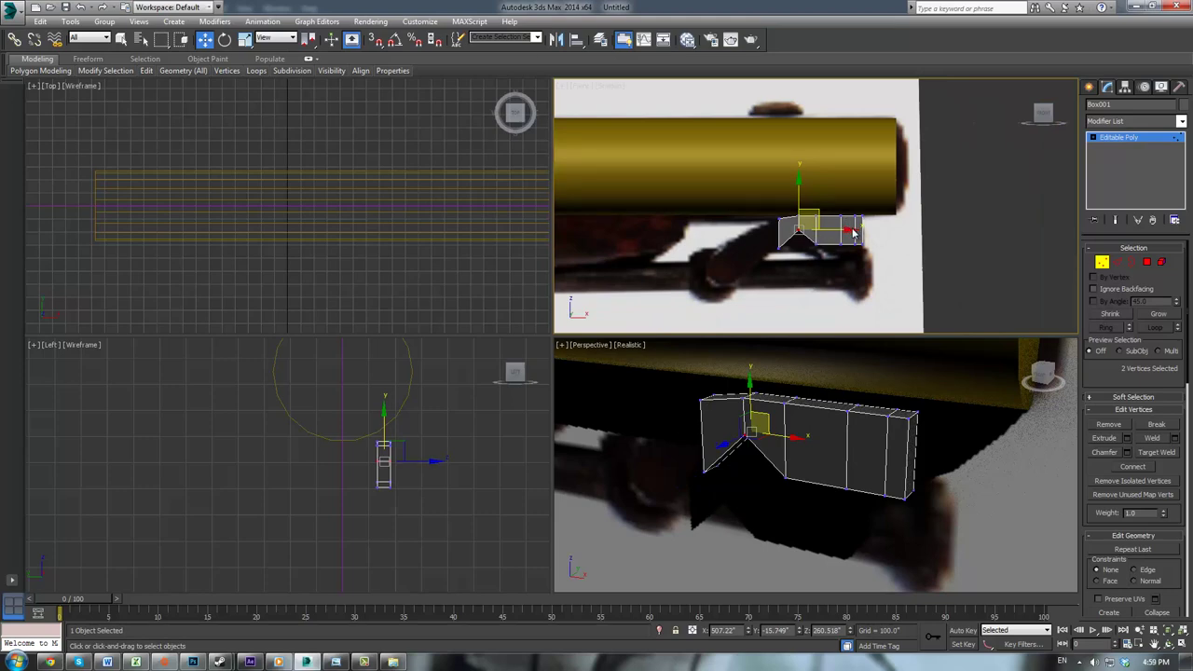
left_click_drag(815, 214, 815, 222)
scroll(848, 262, "up", 4)
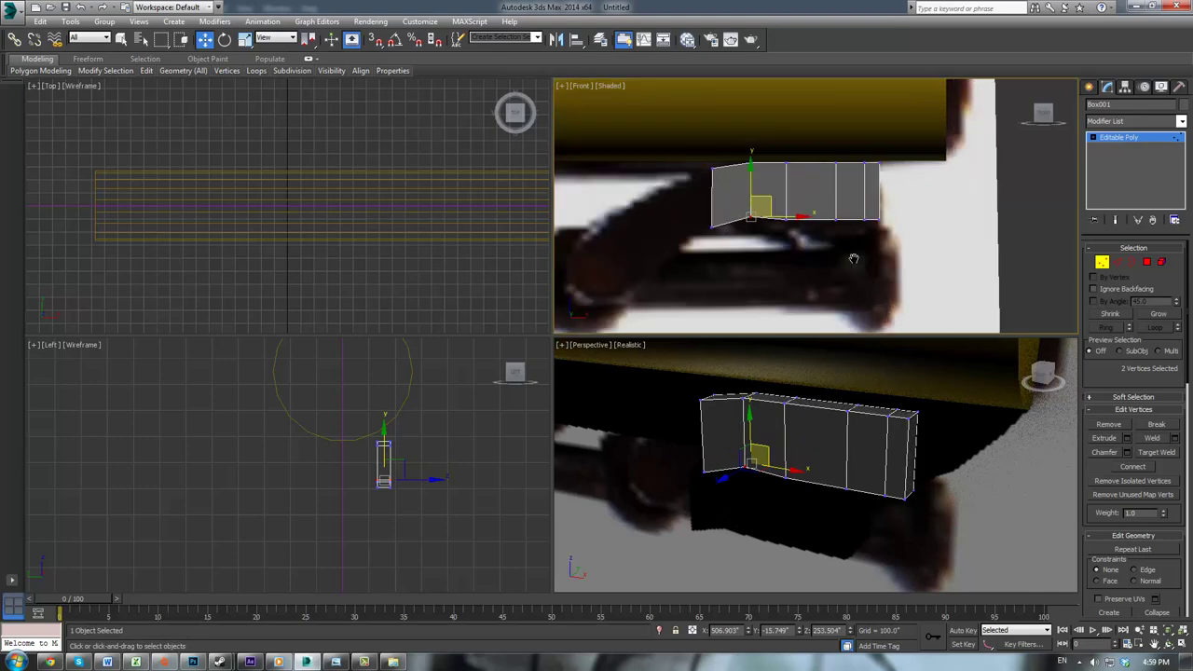
middle_click_drag(853, 258, 850, 262)
mouse_move(847, 246)
left_mouse_down()
mouse_move(839, 217)
mouse_move(875, 212)
mouse_move(866, 244)
left_mouse_up()
middle_click_drag(890, 156, 864, 180)
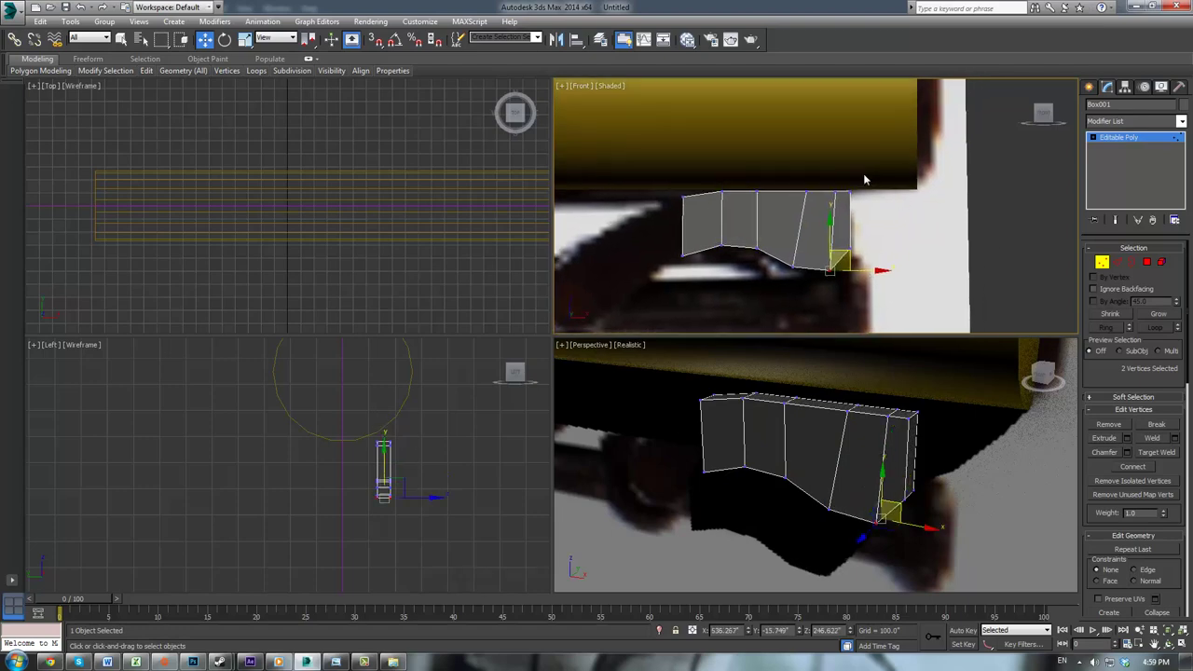
Step: Move the box's upper vertices to follow the link's top curve, sloping the last pairs down toward the muzzle-side pivot
left_click(757, 193)
left_click_drag(774, 175, 786, 146)
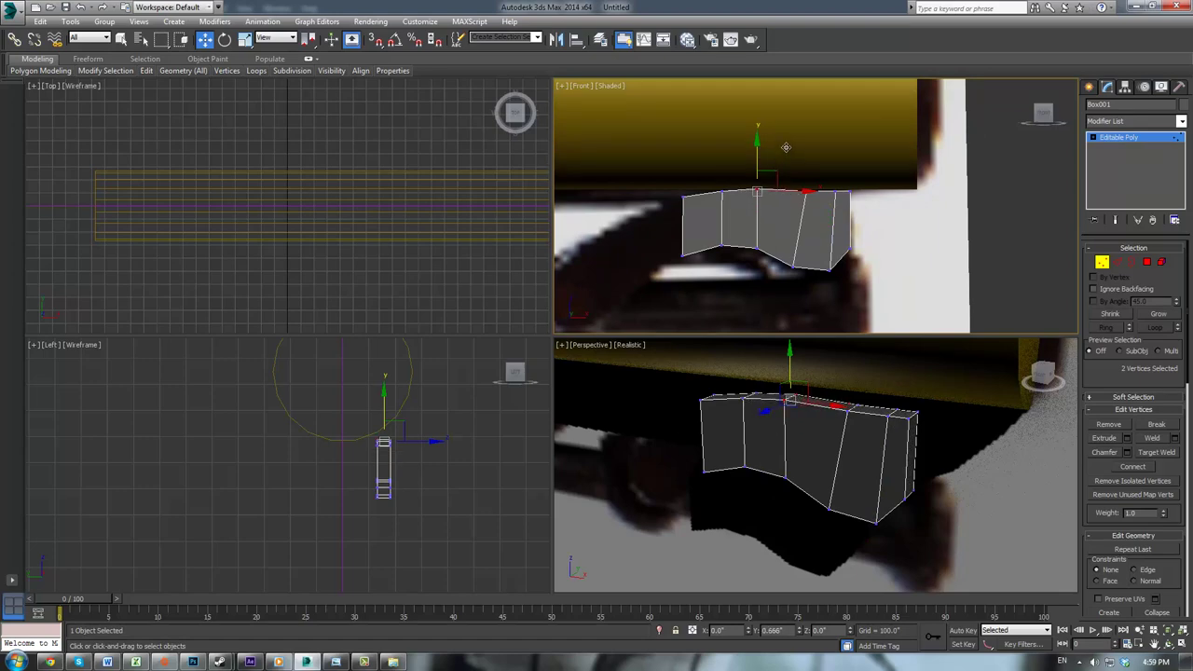
left_click(809, 187)
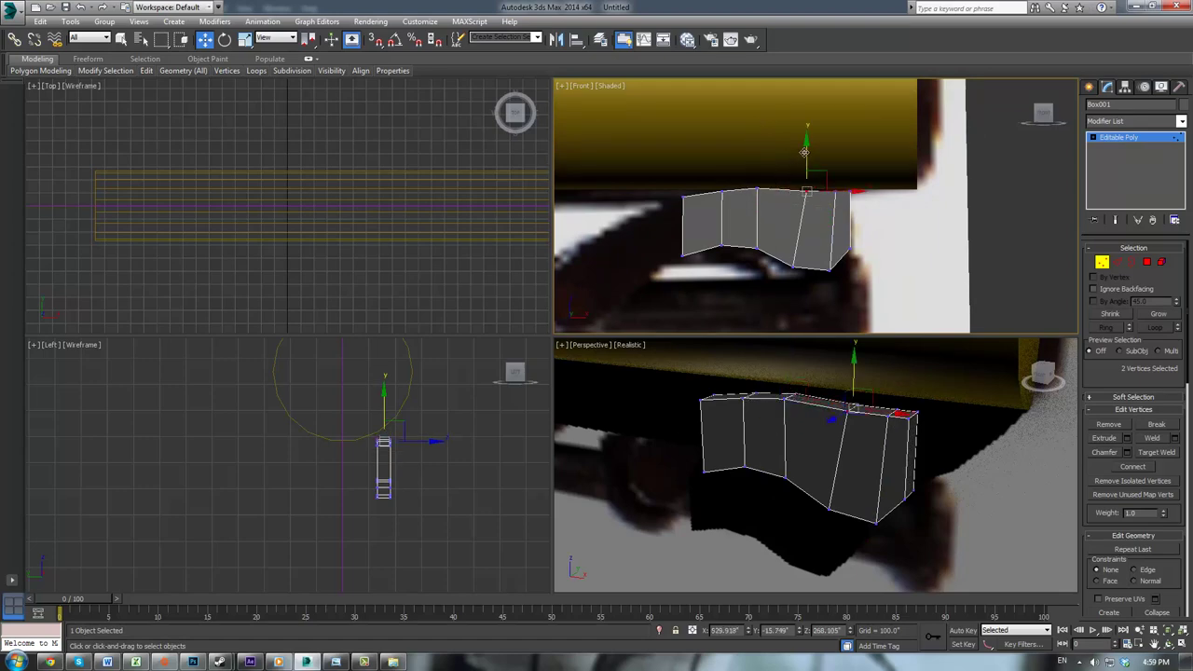
left_click_drag(804, 152, 807, 189)
left_click_drag(812, 214, 830, 163)
left_click_drag(849, 211, 850, 212)
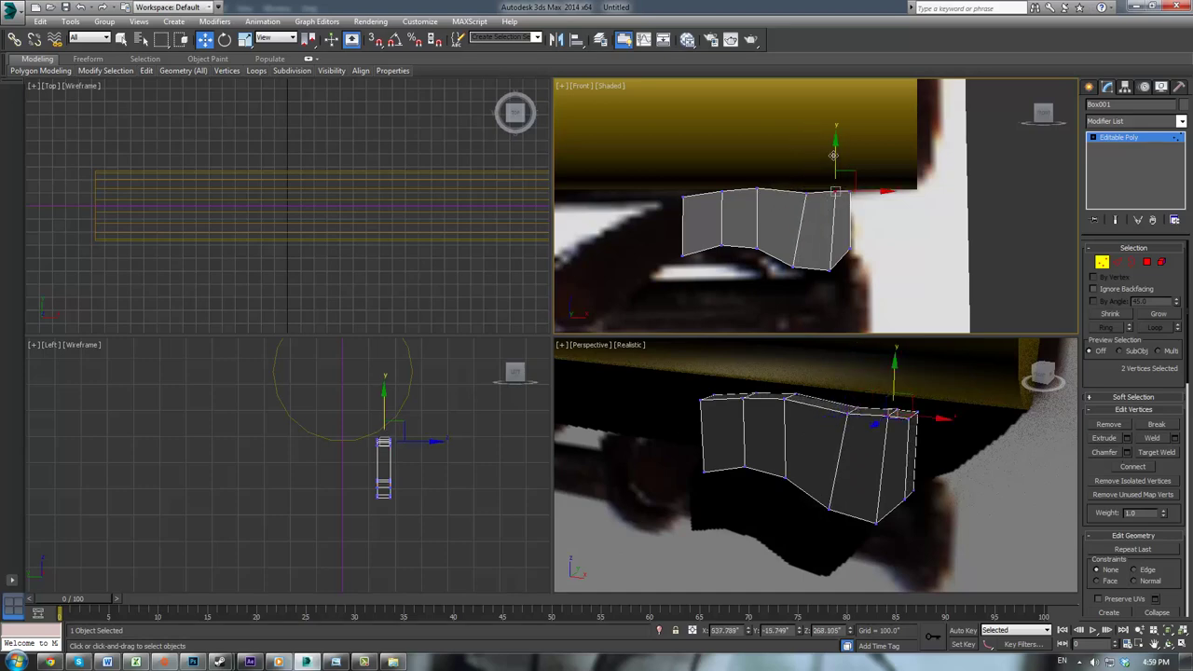
left_click_drag(836, 157, 850, 200)
left_click(886, 178)
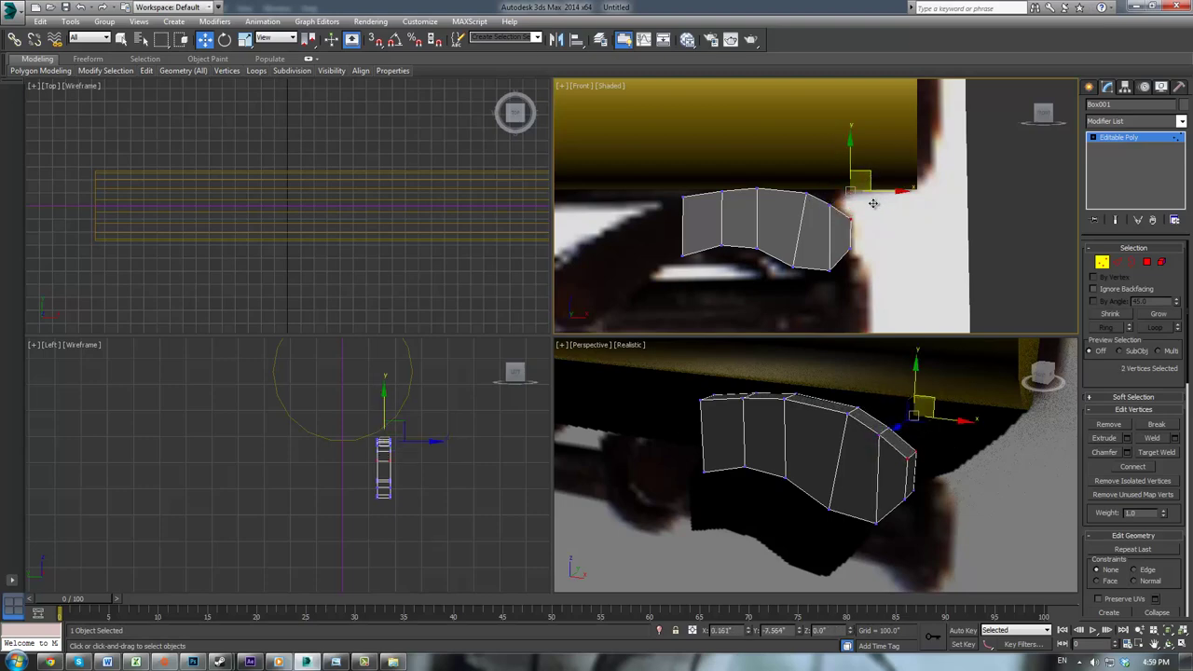
left_click(870, 203)
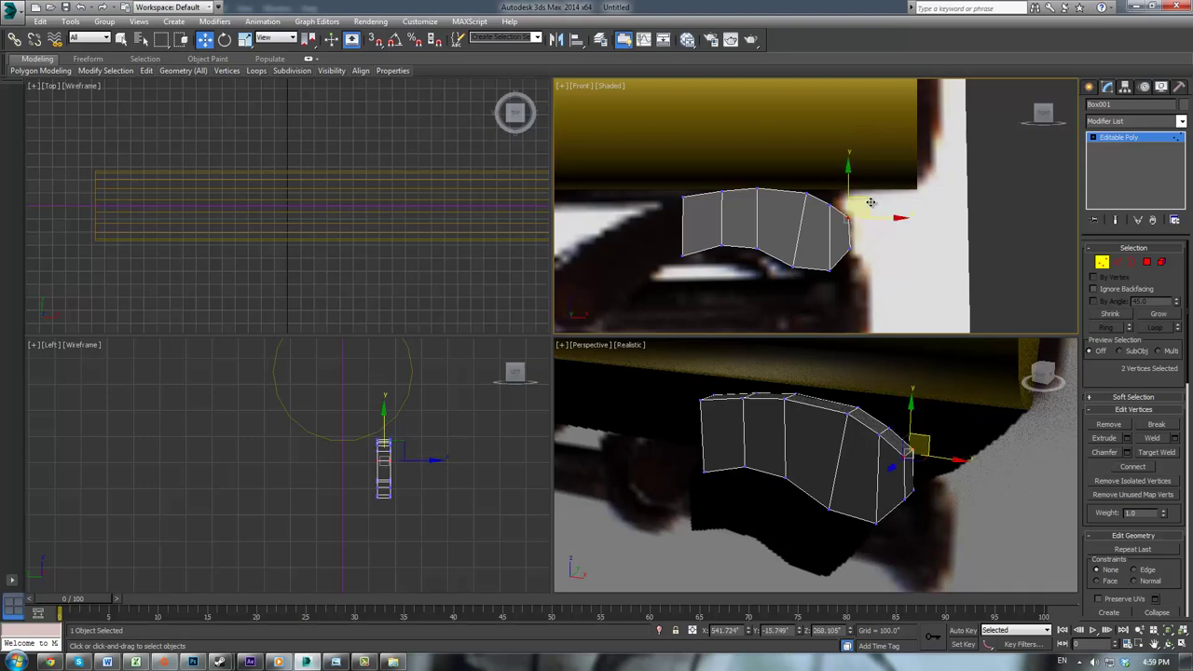
Step: Extrude the end polygon facing away from the muzzle in three segments along the link
middle_click_drag(749, 219, 889, 196)
left_click(1138, 262)
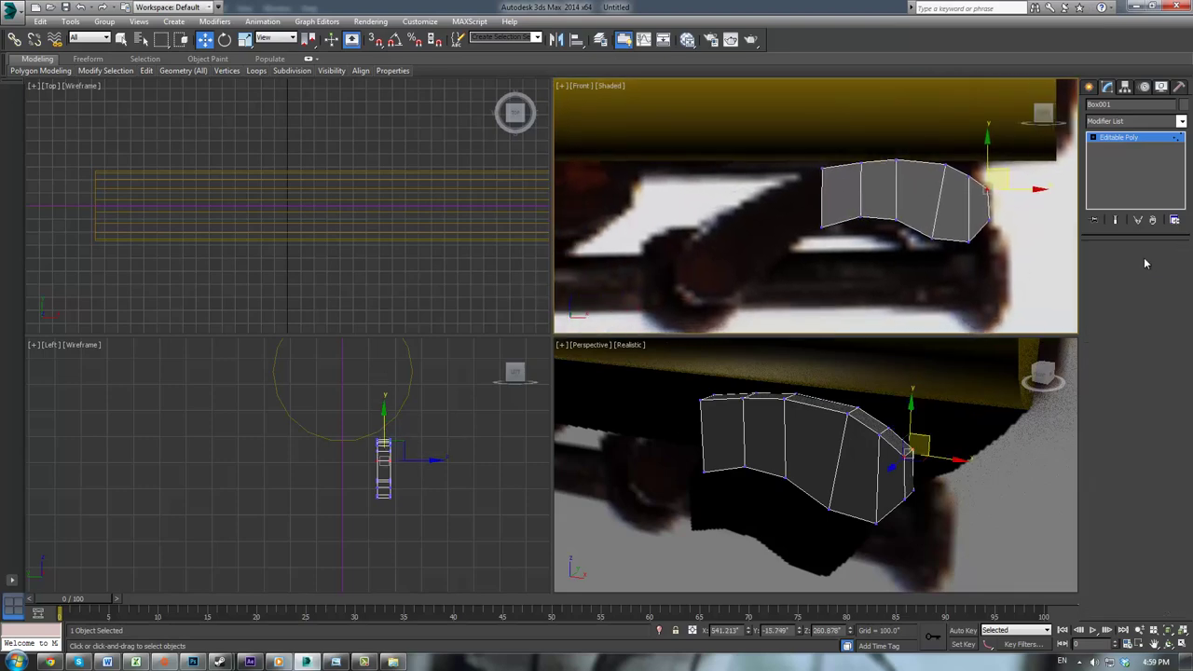
left_click(1147, 263)
middle_click_drag(806, 401, 933, 387, "alt")
left_click(843, 460)
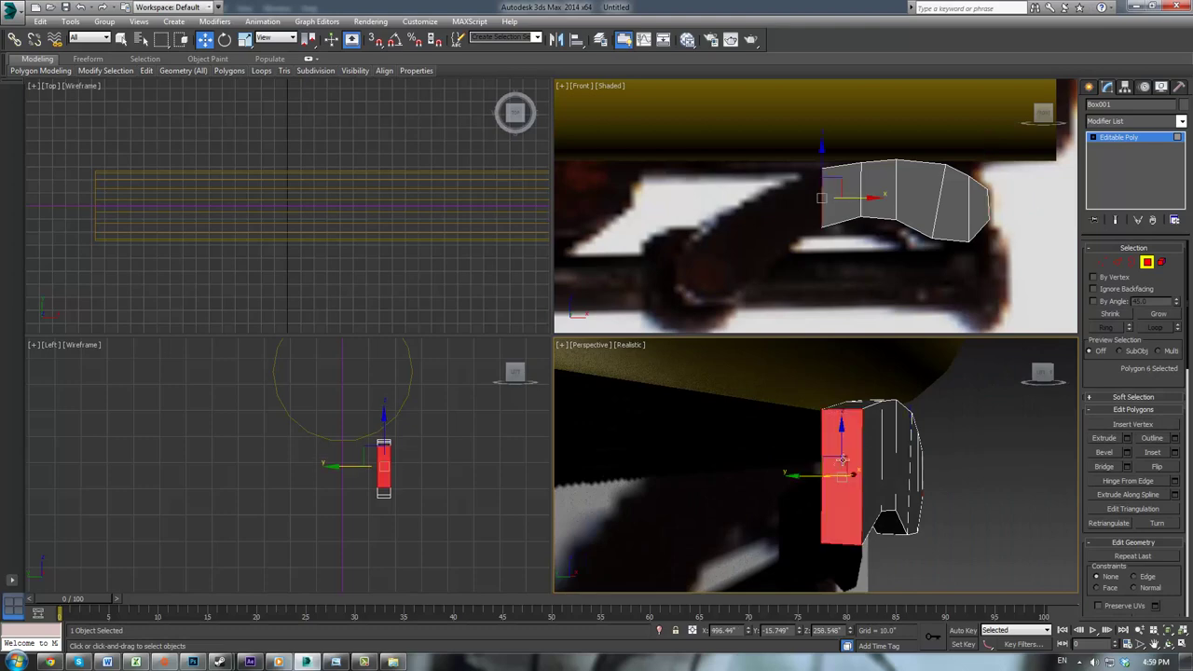
left_click(1104, 439)
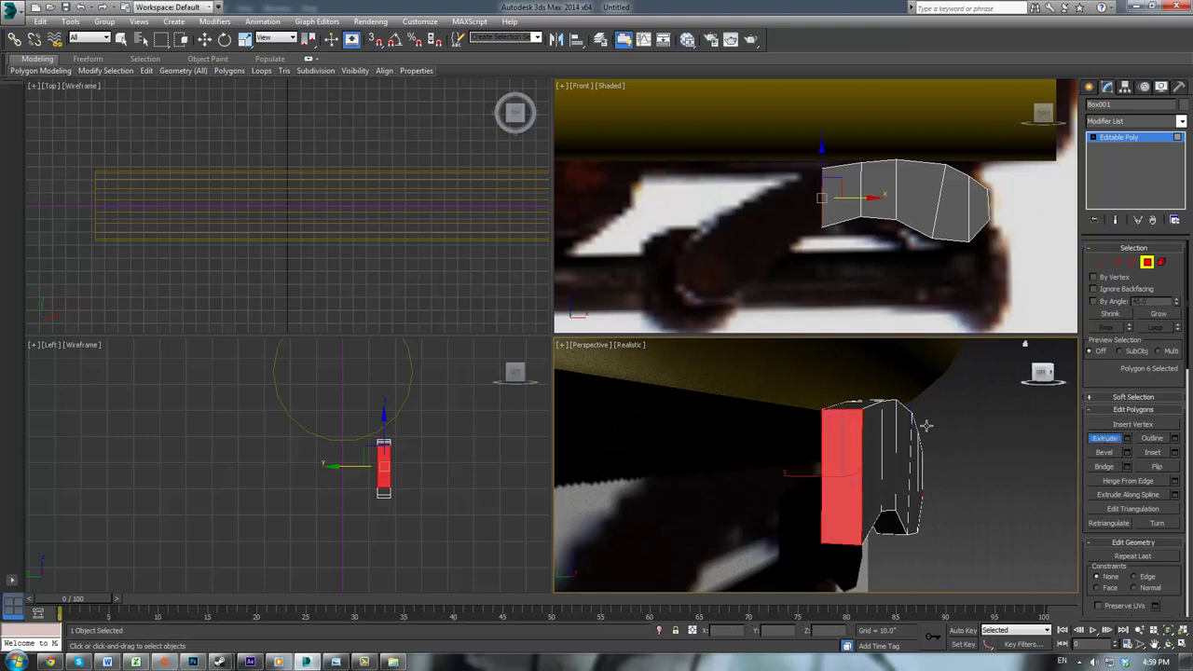
middle_click_drag(895, 455, 913, 381)
left_click_drag(860, 390, 824, 373)
Step: Lower the bottom vertices of the new rear segments so they follow the link's underside down to the ramrod knob
key("1")
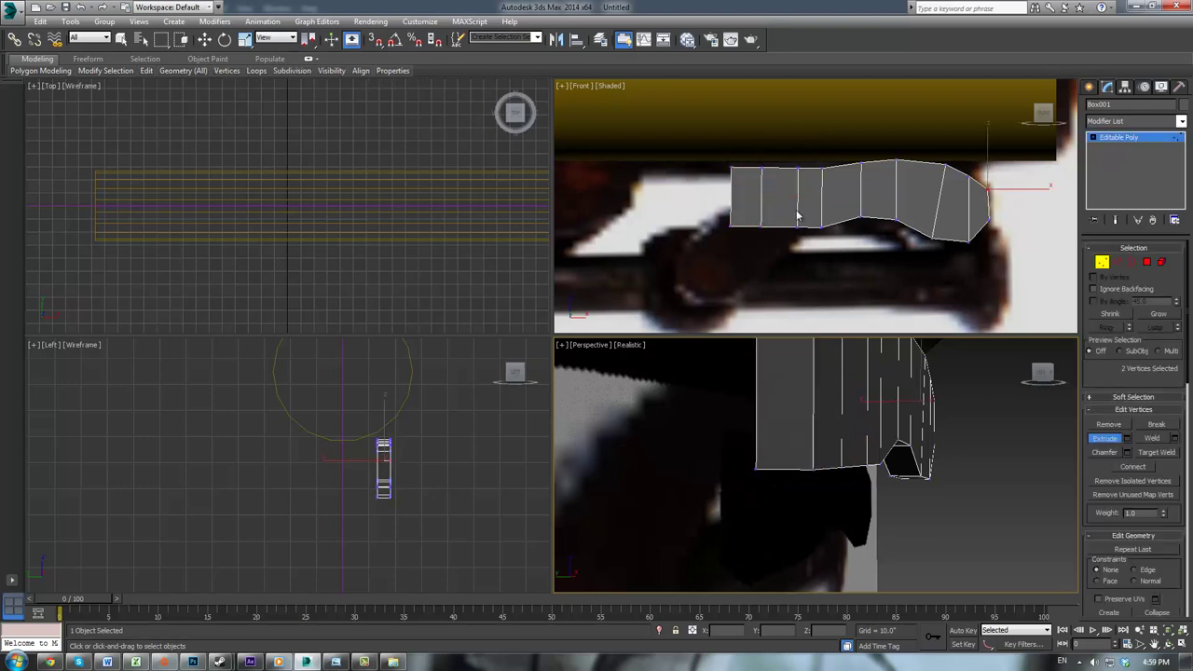
left_click(798, 215)
key("w")
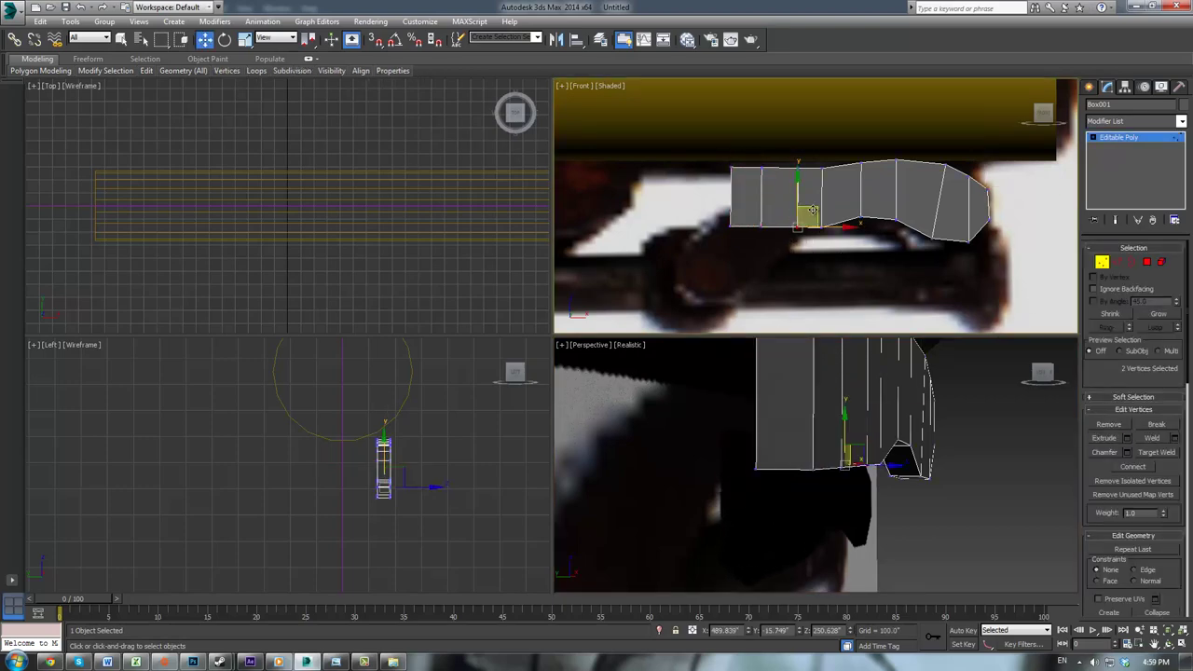
left_click_drag(814, 213, 746, 254)
left_click_drag(748, 211, 756, 287)
Step: Move the top vertices of the rear segments down and along the link's upper curve in the photo
left_click(733, 168)
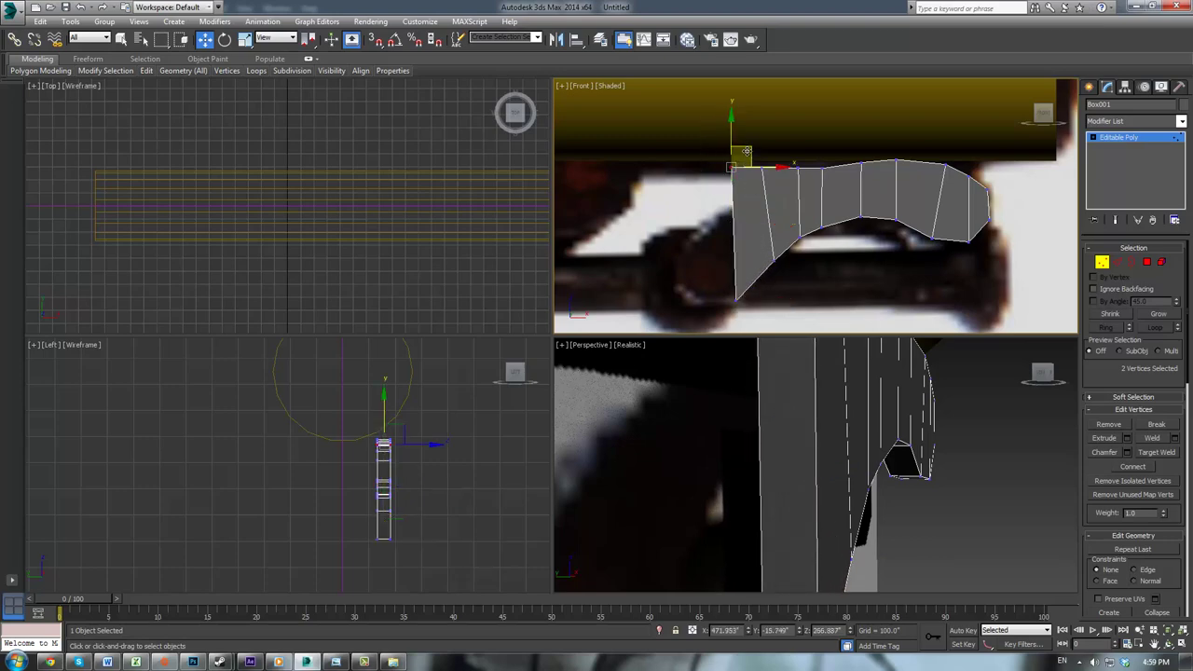
left_click_drag(747, 151, 708, 223)
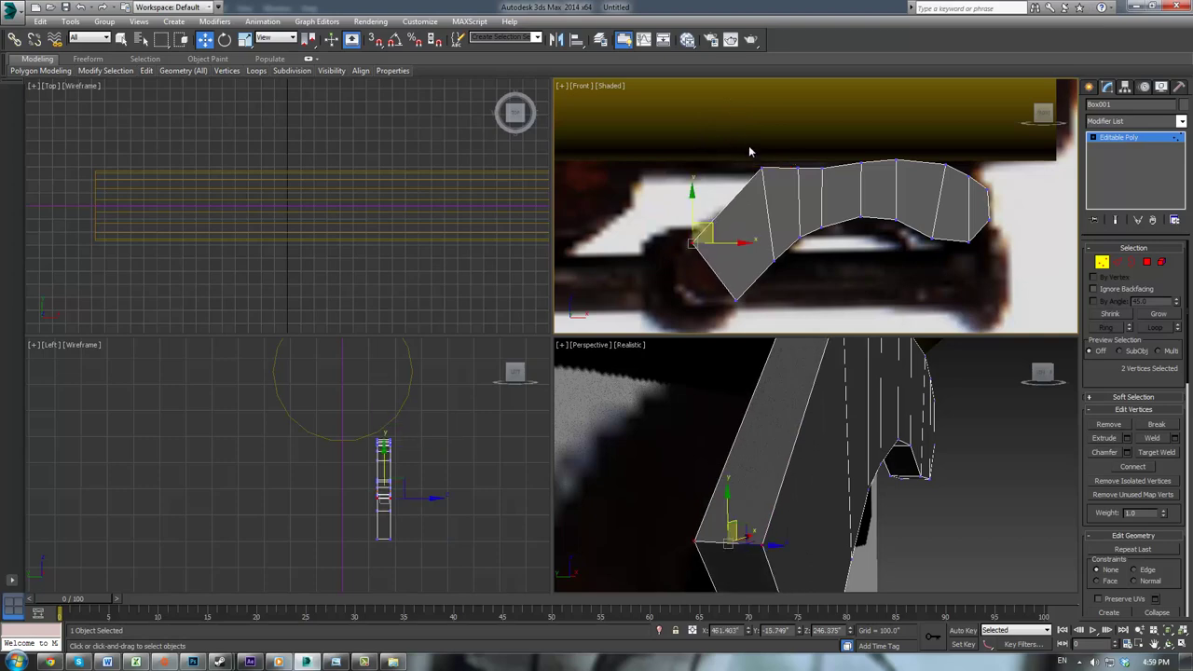
left_click(763, 167)
left_click_drag(781, 152, 829, 157)
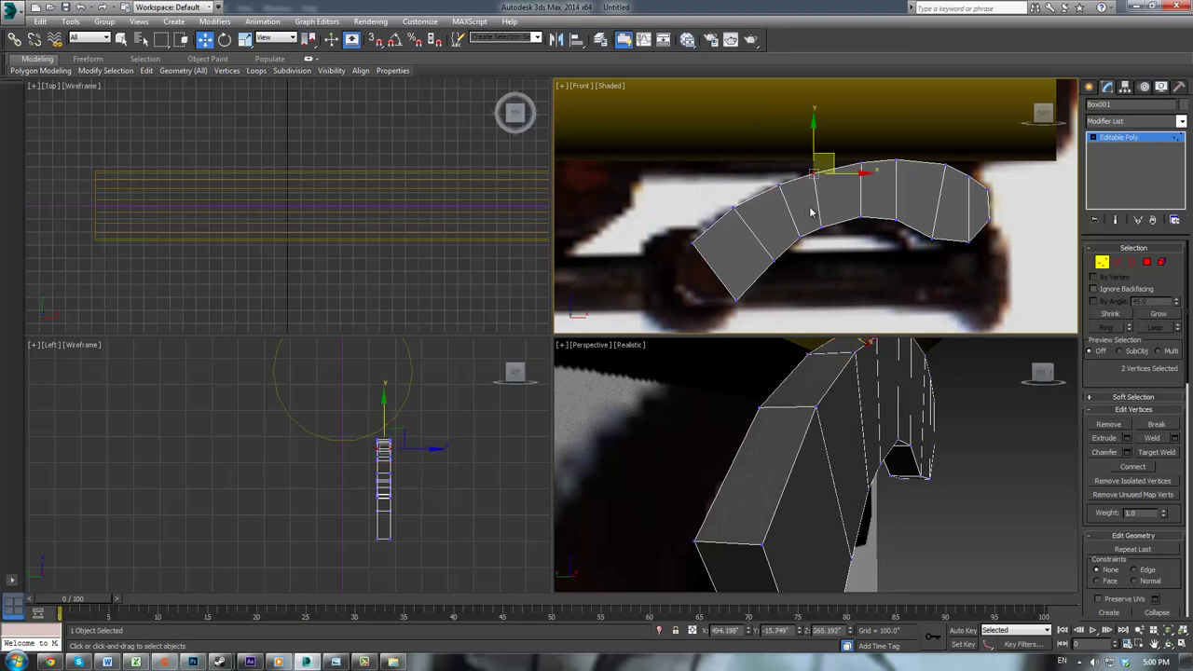
Step: Refine the rear underside, nudging the inner arch vertices and moving the end's lower vertices to about X 476.3, Z 233.5 inches
left_click(824, 227)
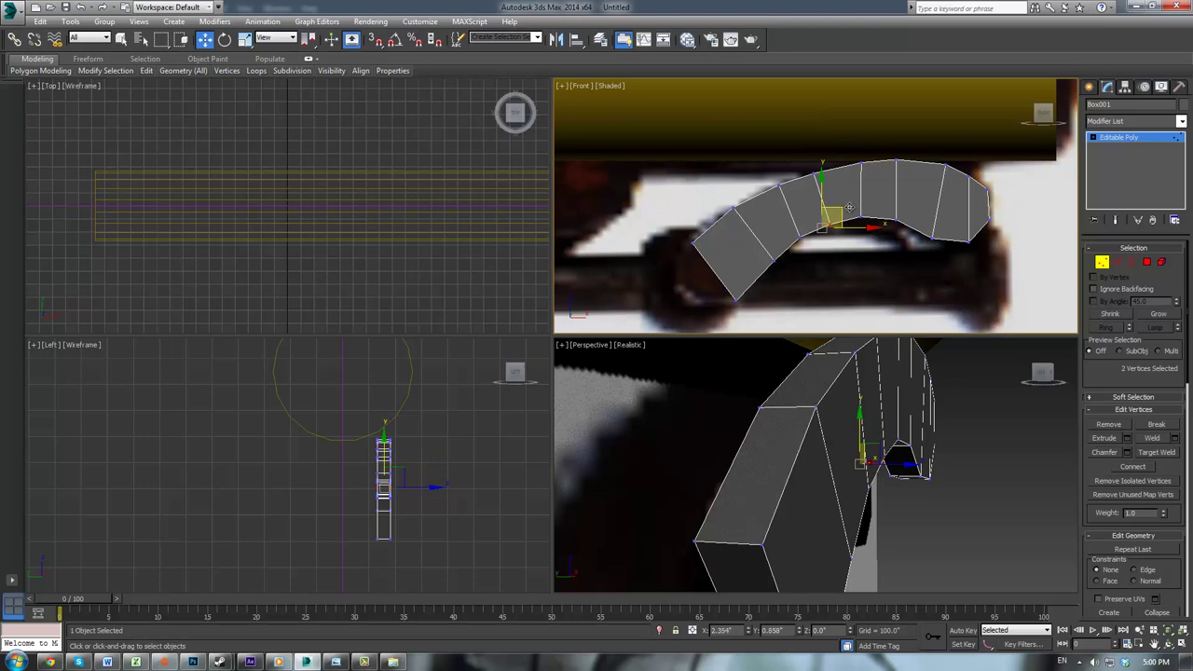
left_click_drag(847, 206, 848, 205)
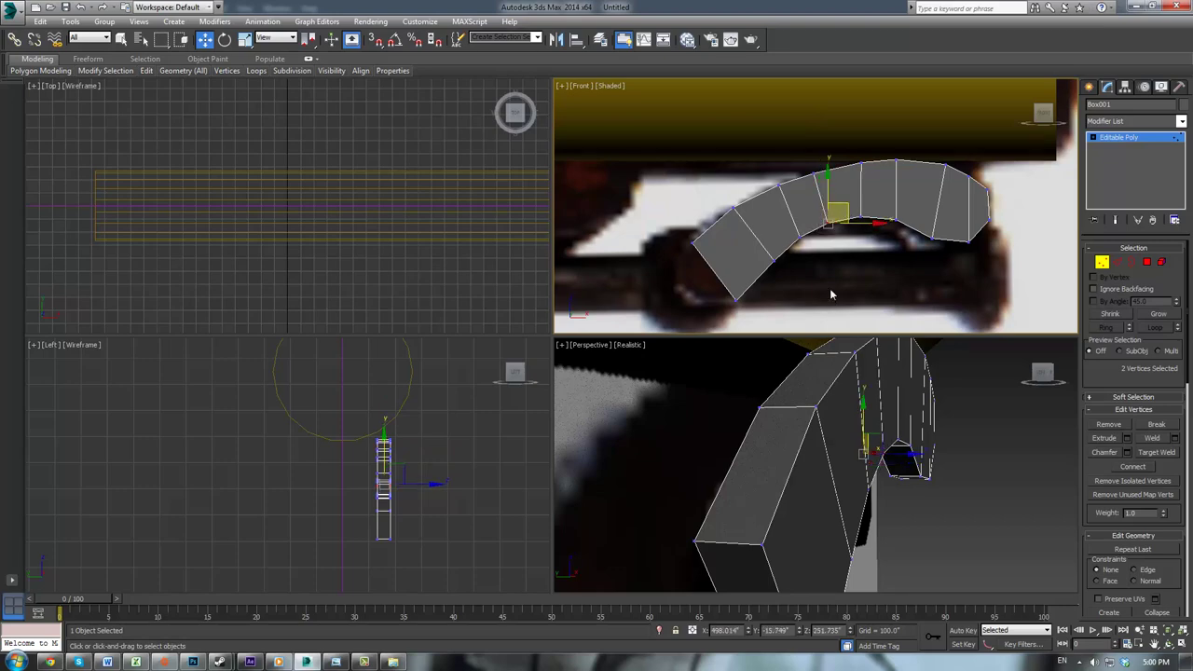
middle_click_drag(832, 295, 852, 268)
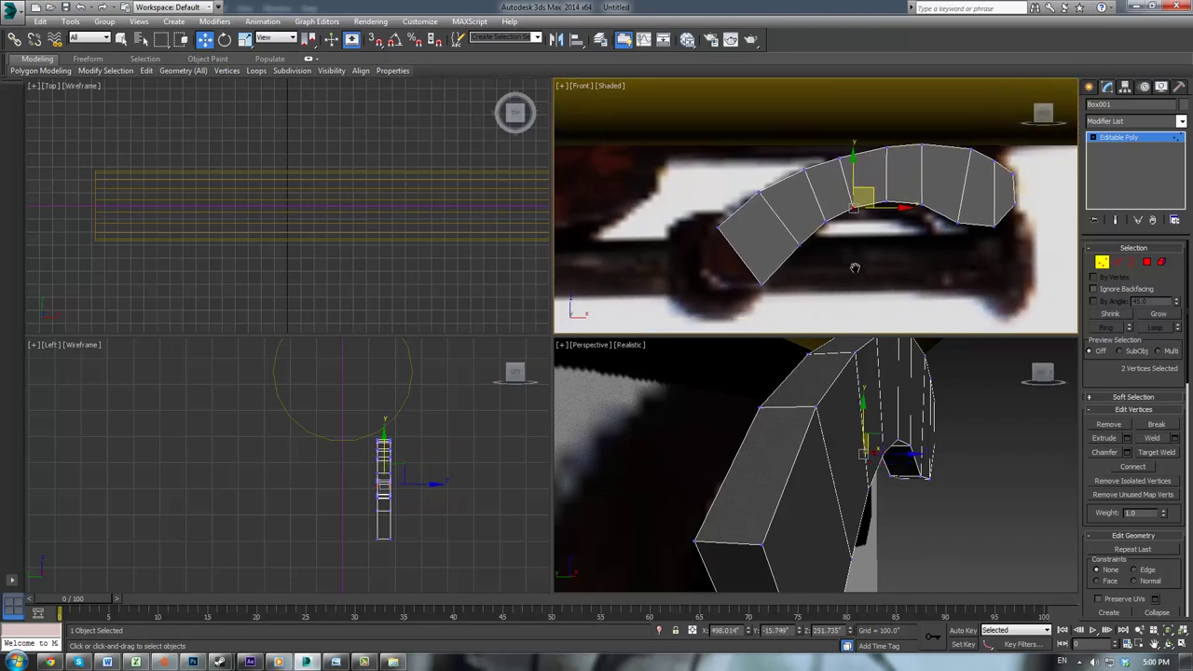
left_click(763, 277)
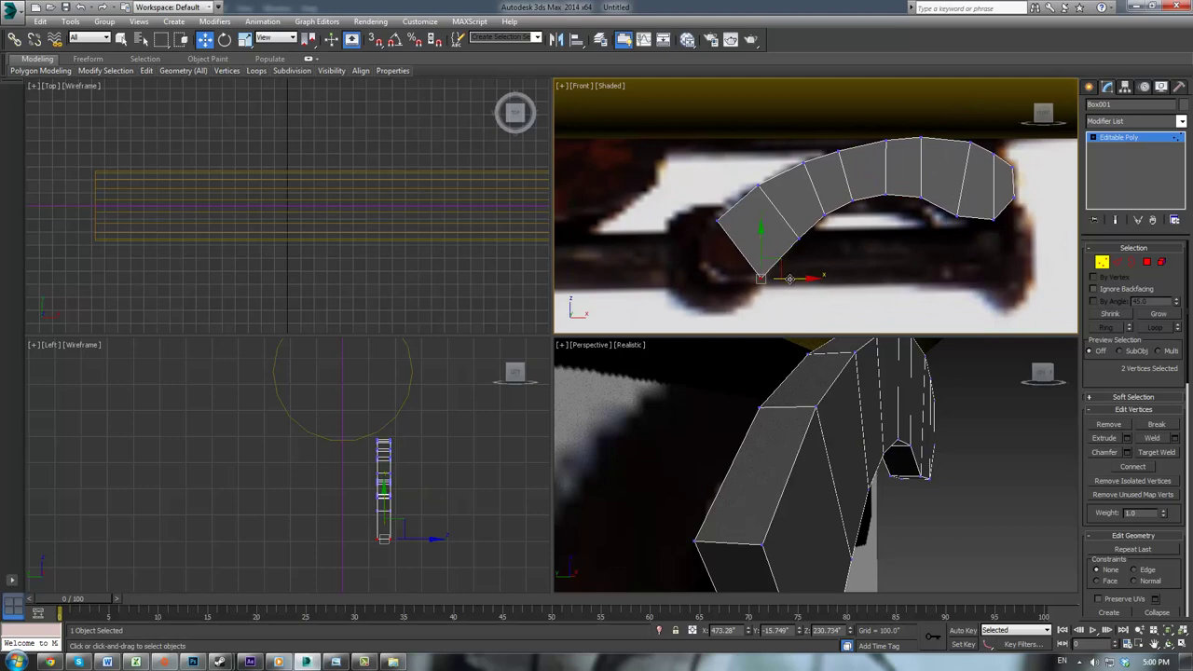
left_click_drag(781, 262, 803, 246)
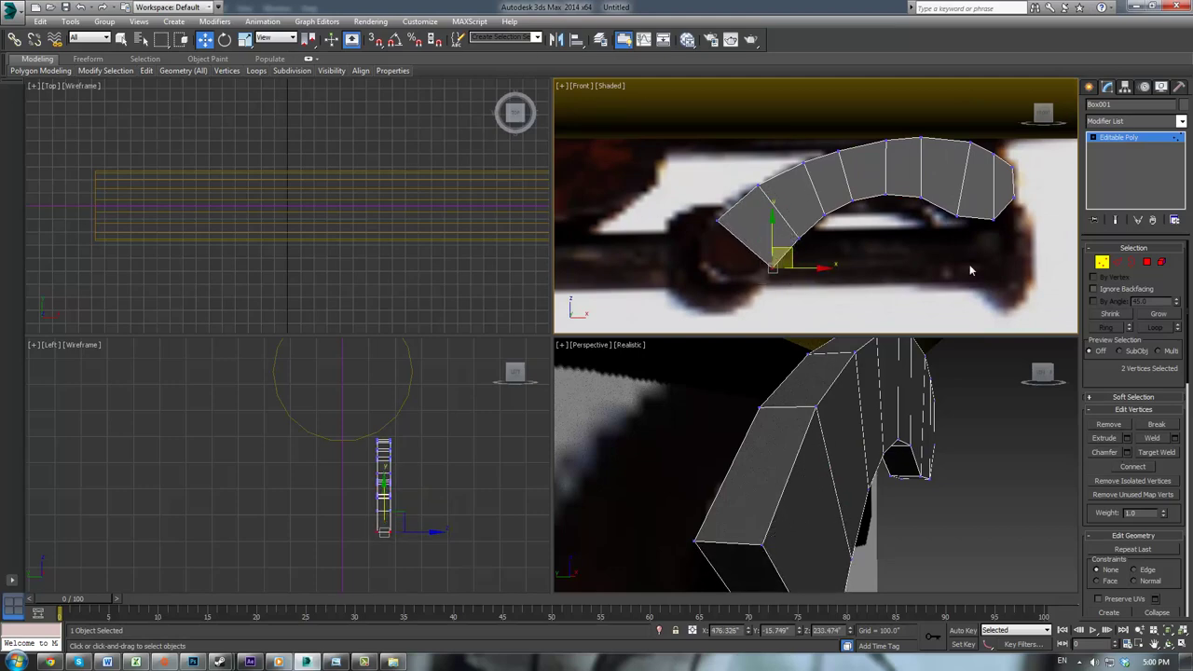
Step: Extrude the link's rear end polygon in two short segments over the ramrod knob
left_click(1147, 262)
left_click(746, 564)
key("z")
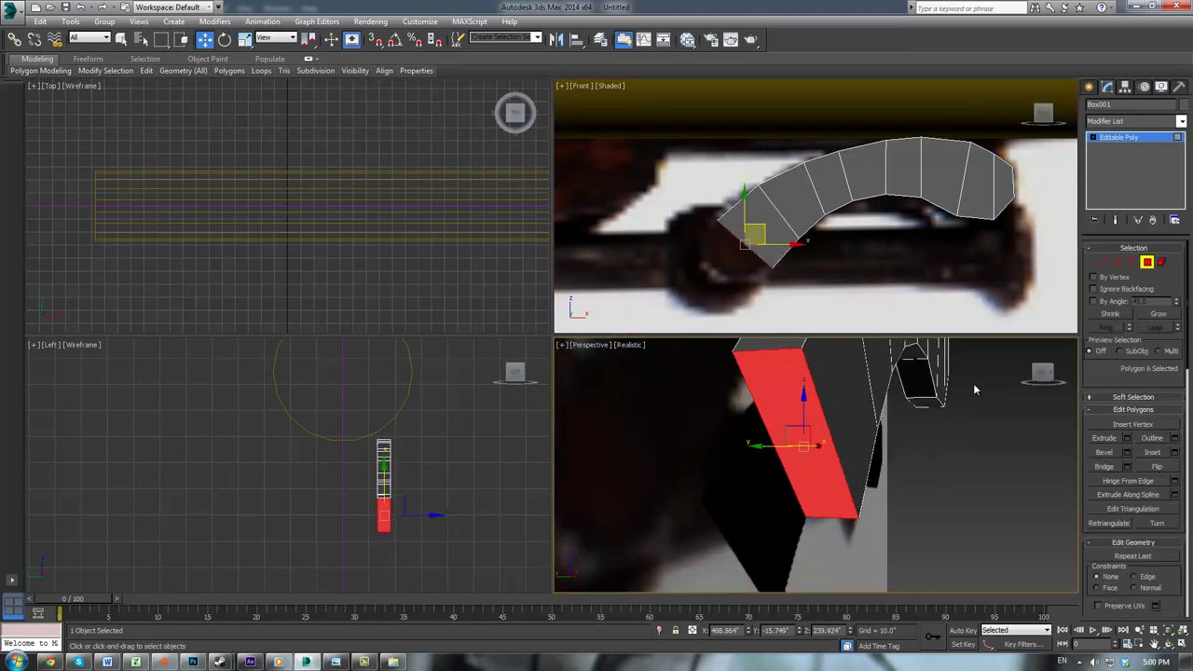
left_click(1104, 438)
left_click_drag(802, 404, 771, 412)
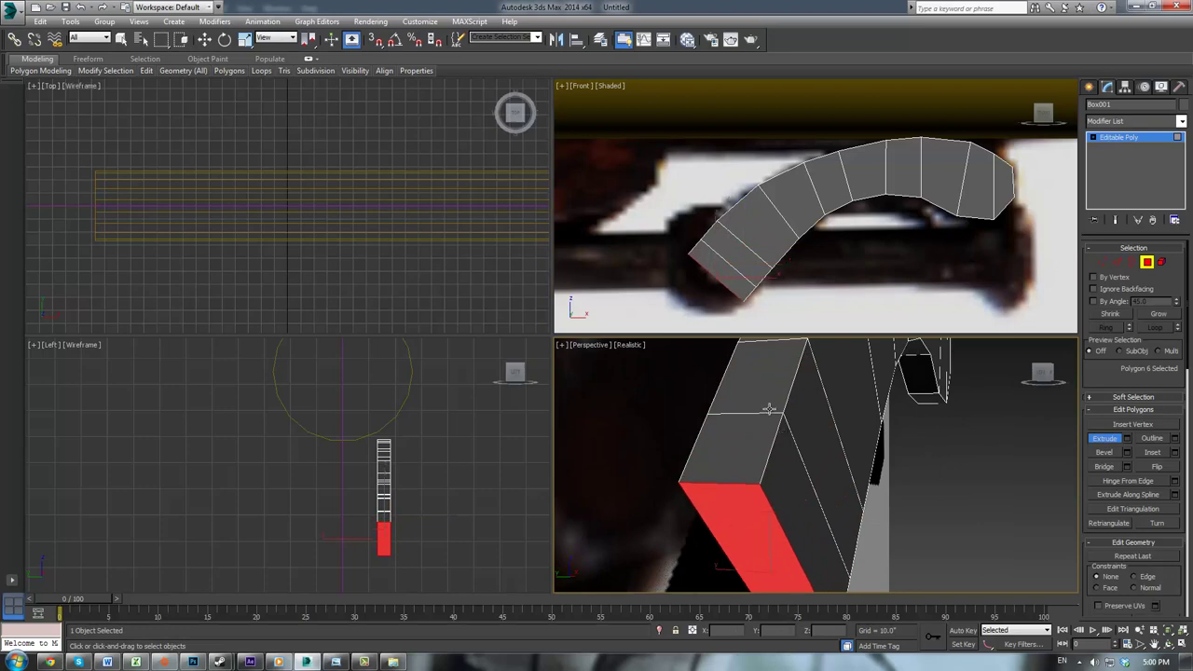
Step: Move the rear tip's lower vertices inward to about X 458.2, Z 227.9 inches to start rounding the end
key("1")
scroll(779, 214, "up", 2)
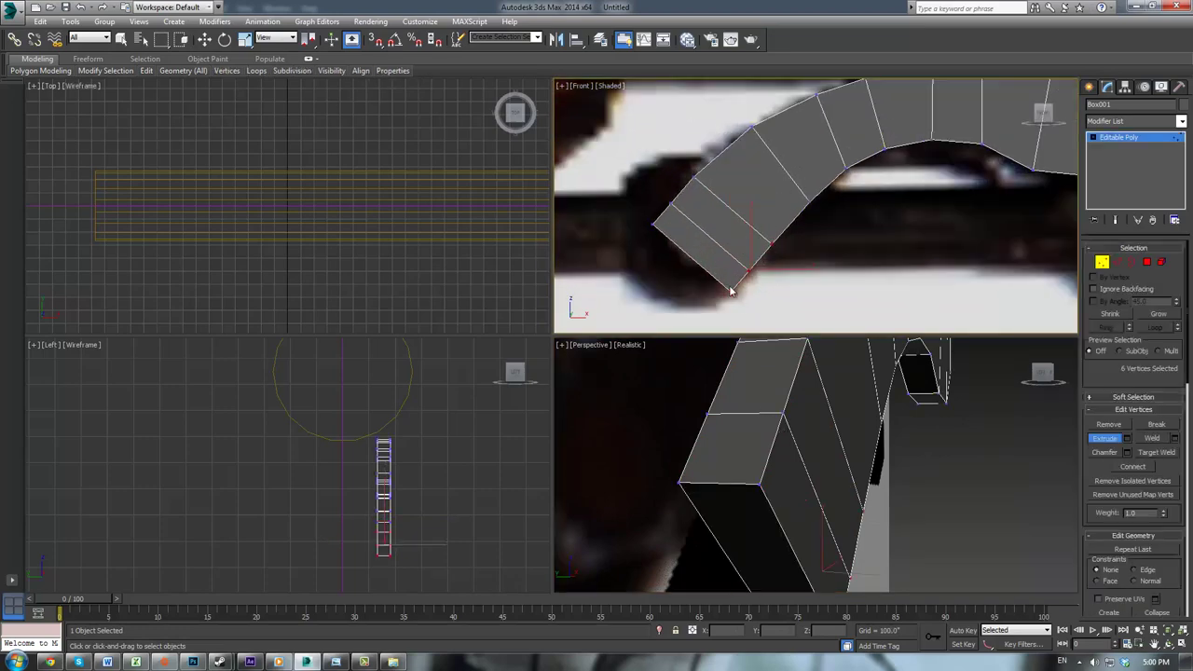
left_click_drag(730, 287, 745, 301)
key("w")
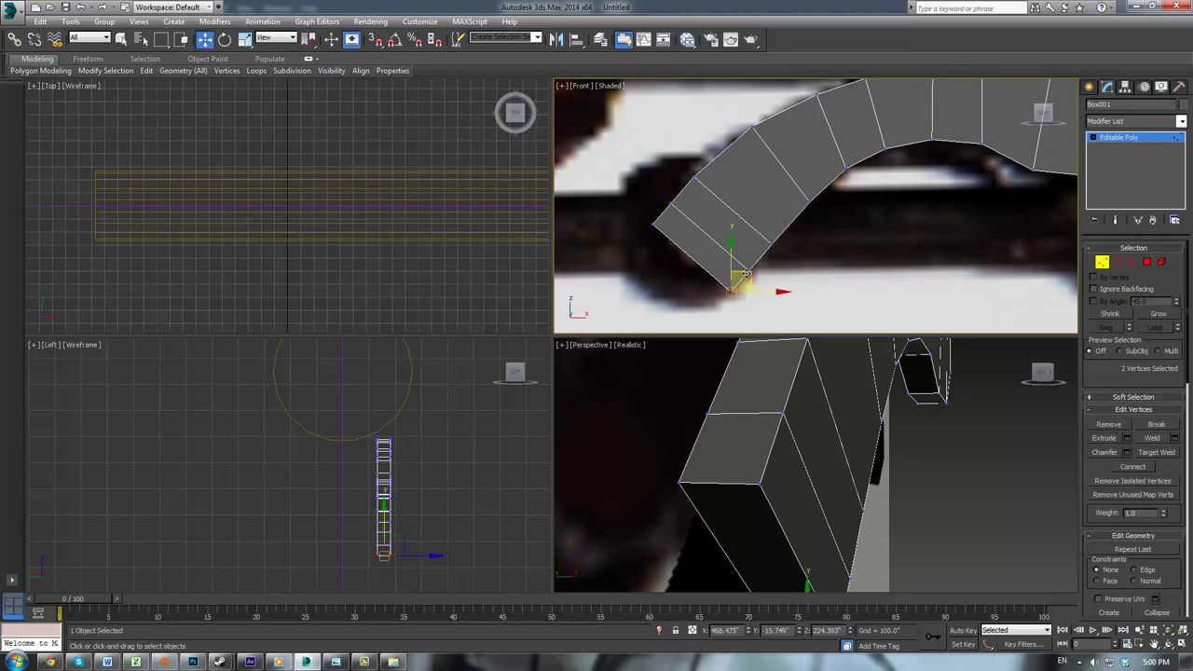
left_click_drag(742, 276, 638, 232)
Step: Nudge the underside vertices just ahead of the rear end slightly backward to smooth the link's inner curve
scroll(800, 270, "down", 8)
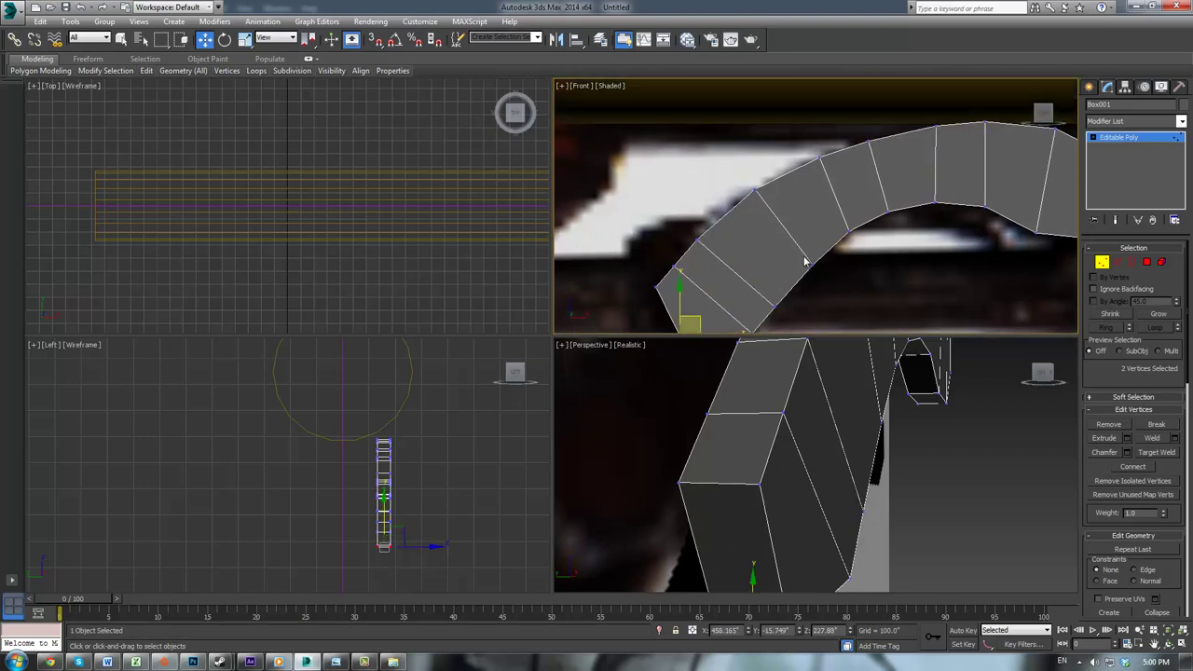
middle_click_drag(871, 294, 886, 247)
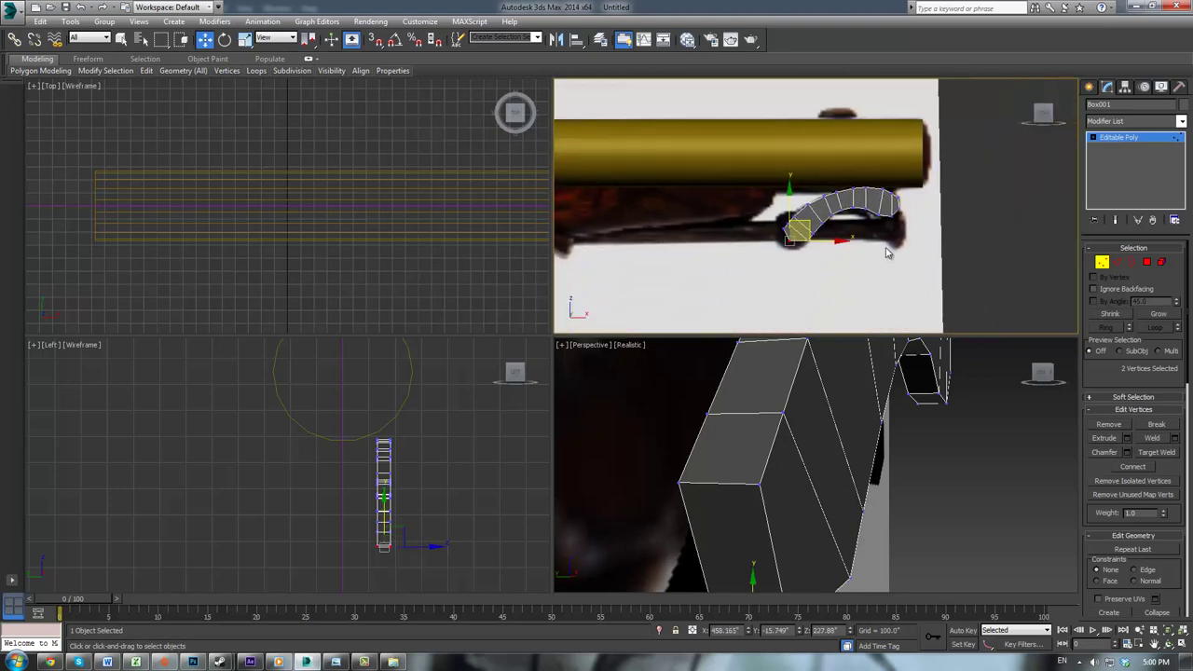
scroll(887, 252, "up", 2)
scroll(858, 268, "up", 4)
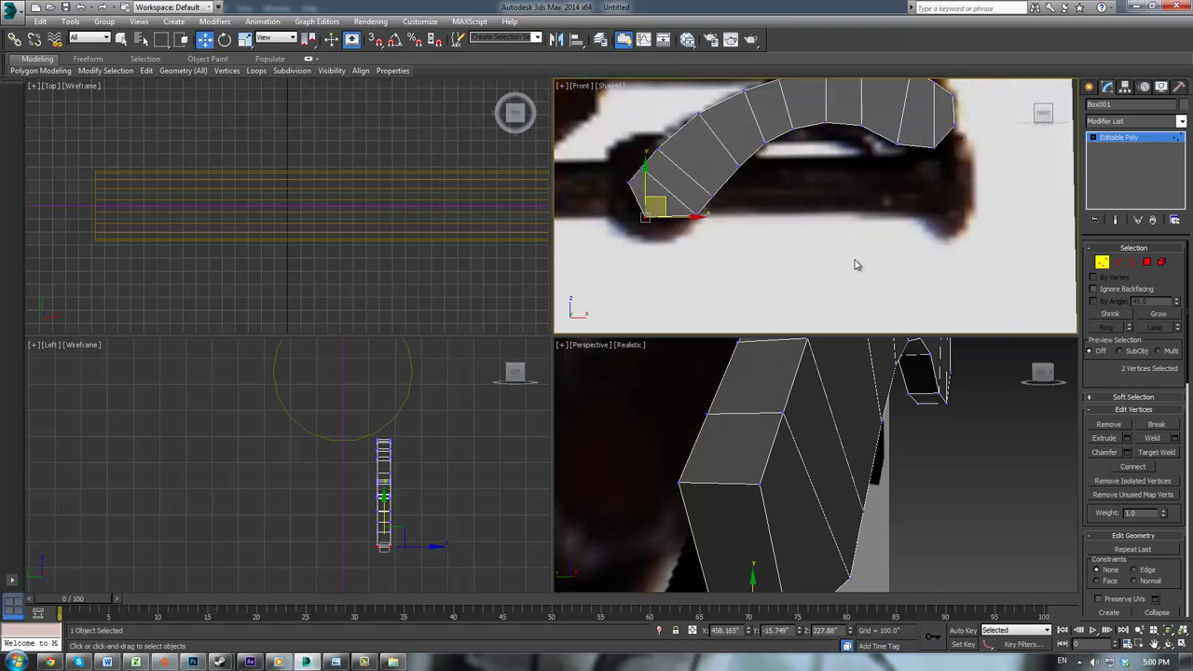
left_click(781, 214)
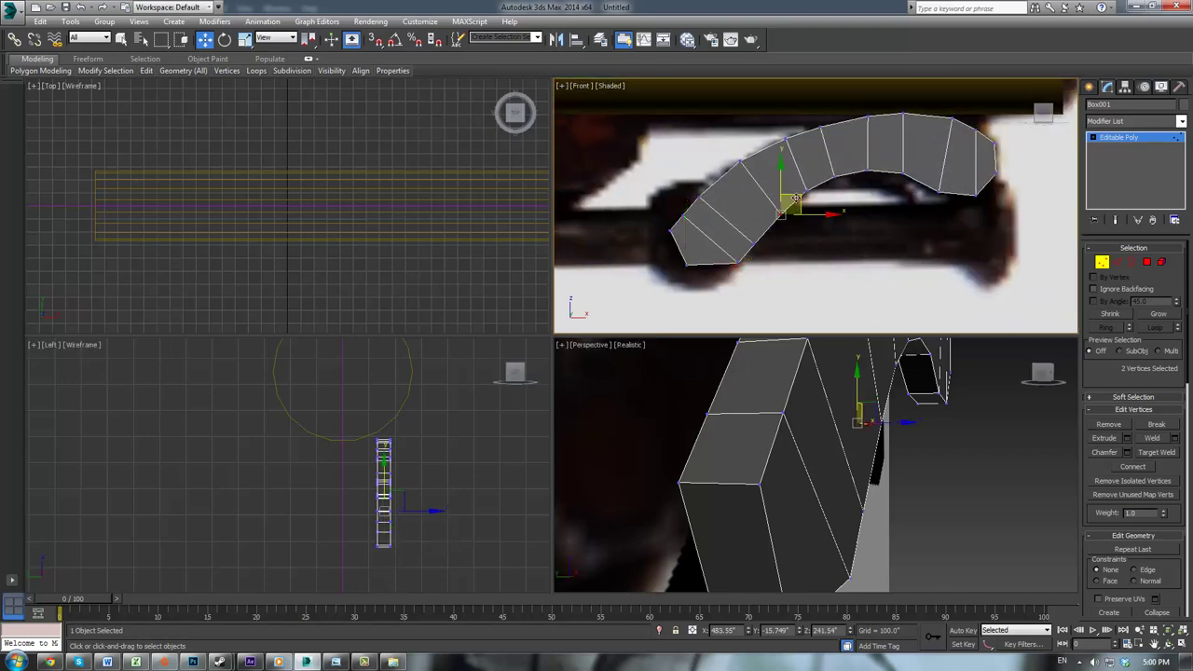
left_click_drag(793, 199, 792, 198)
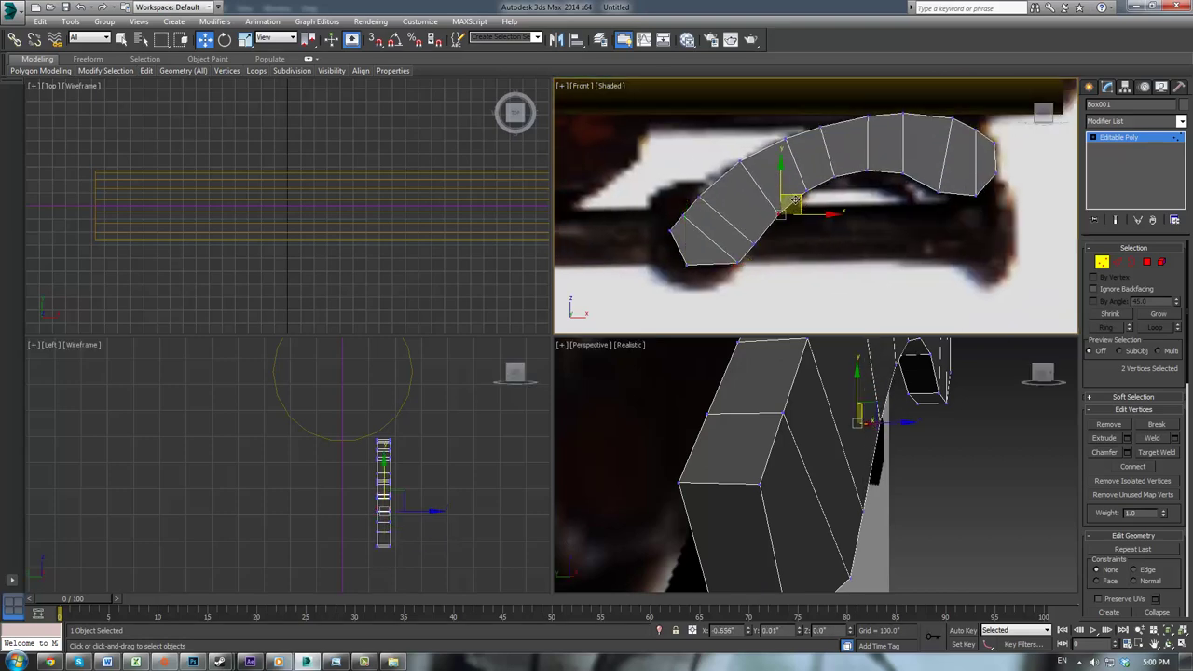
Step: Pull the rear tip's vertices inward to round it over the knob, ending with a pair at about X 455.8, Z 235.8 inches
left_click(736, 262)
left_click_drag(753, 248, 734, 242)
left_click_drag(694, 278, 696, 243)
left_click_drag(699, 183, 694, 217)
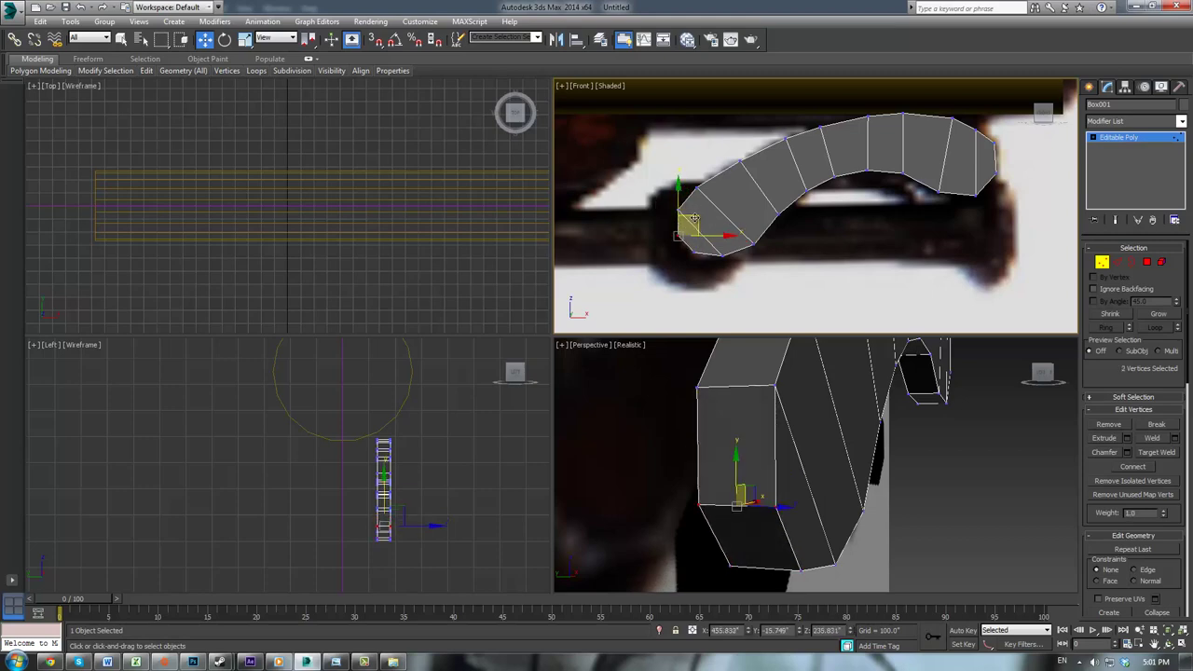
Step: Select the full ring of crosswise edges running around the curved link's thickness
scroll(872, 400, "down", 2)
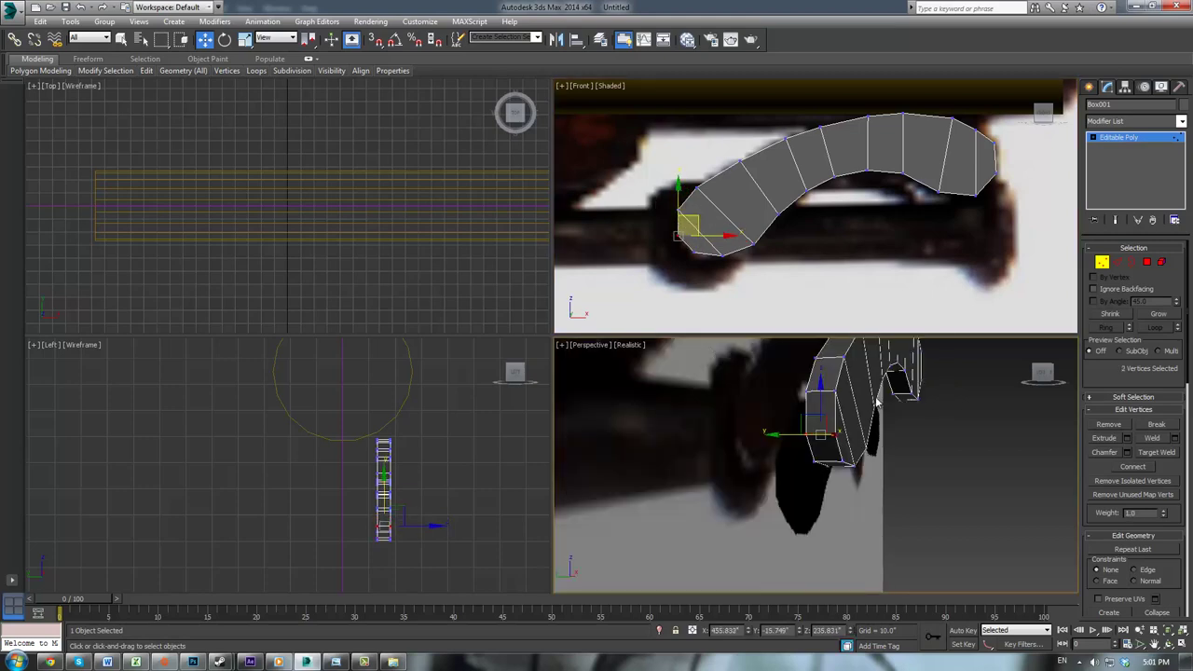
scroll(877, 403, "up", 2)
scroll(877, 403, "down", 3)
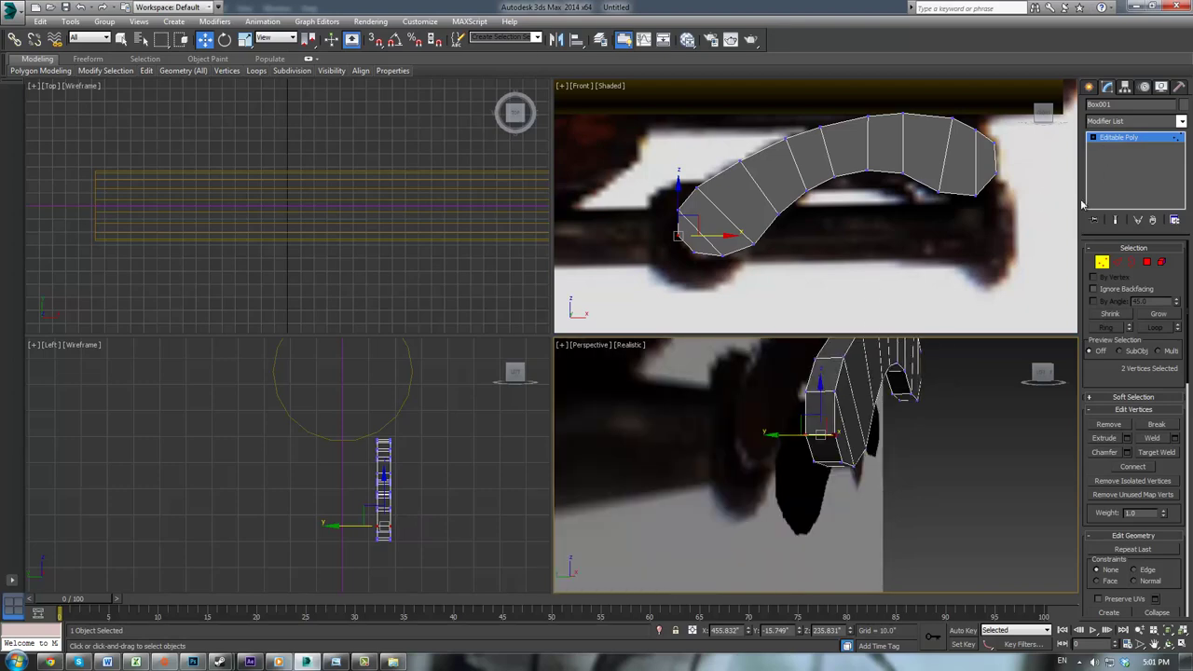
left_click(1117, 262)
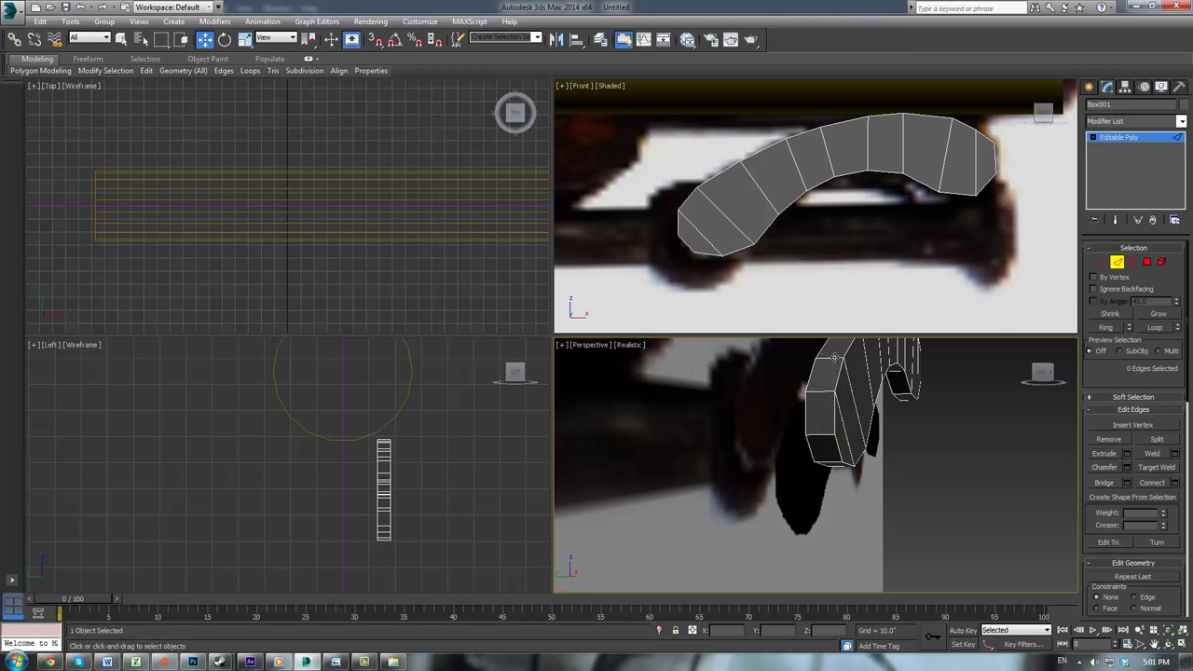
left_click(835, 358)
middle_click_drag(835, 357, 864, 428, "alt")
double_click(816, 440)
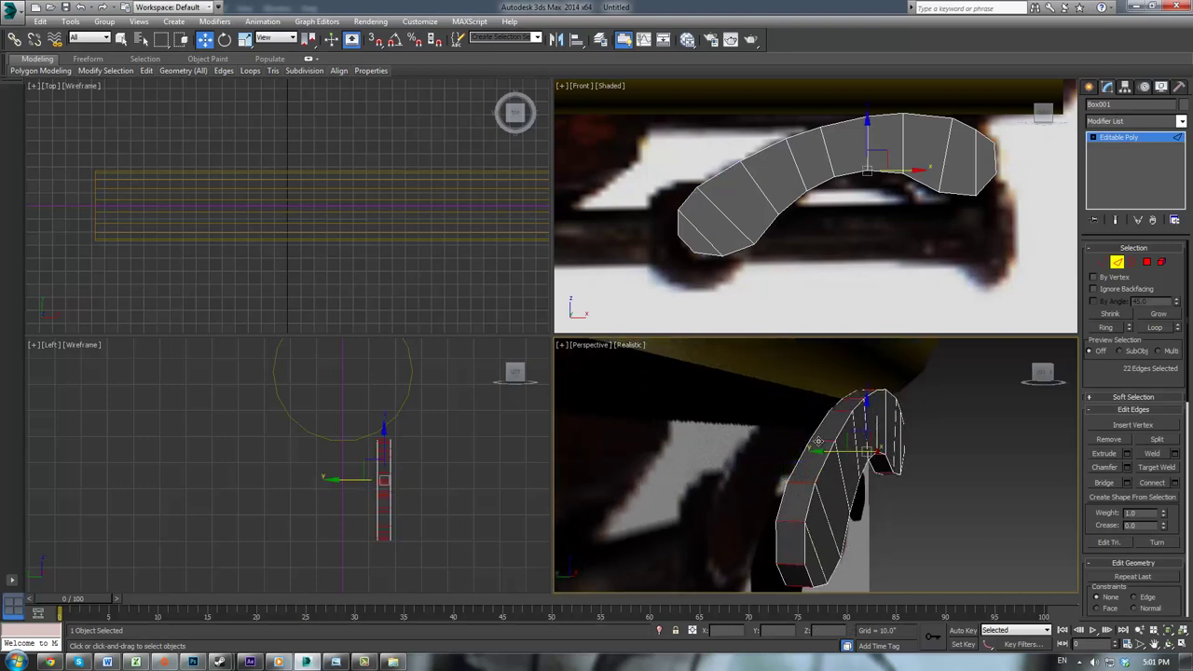
Step: Connect the selected edge ring with 2 segments, pinched outward toward the link's side faces
left_click(1175, 483)
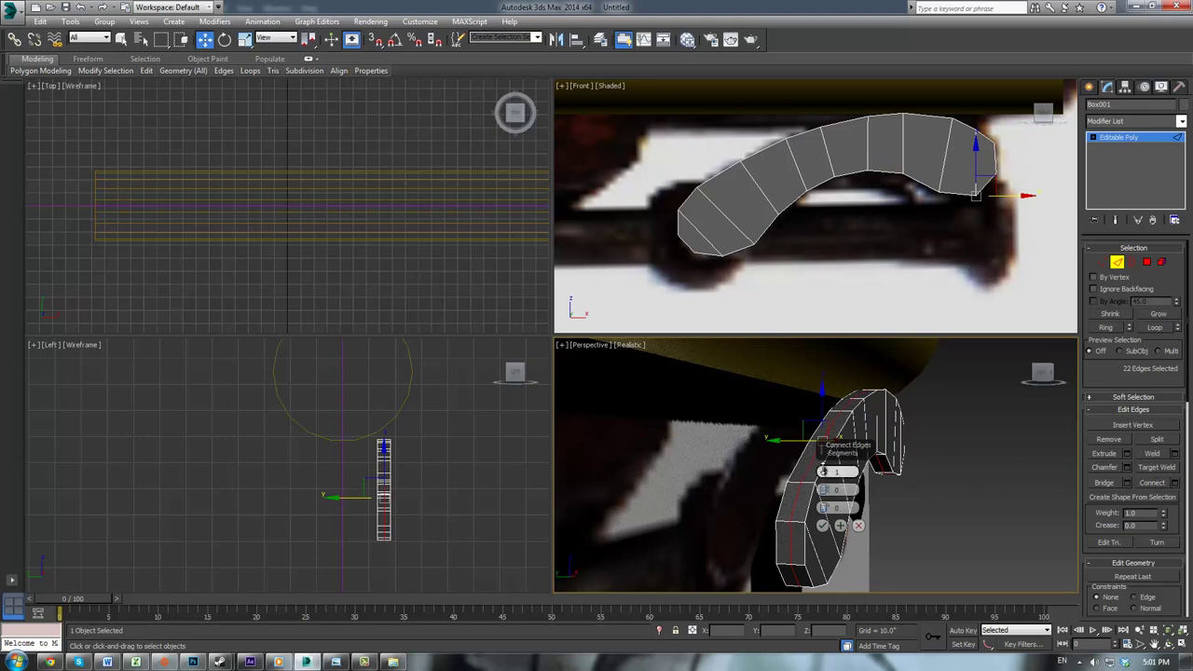
left_click(824, 470)
left_click_drag(825, 508, 844, 360)
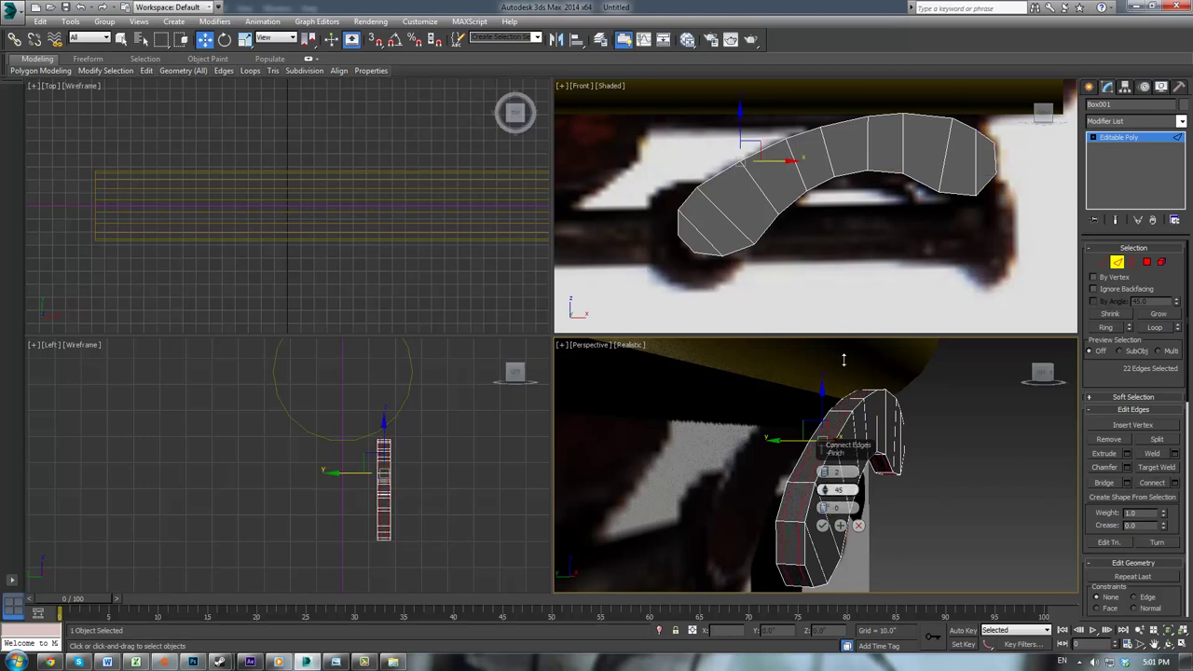
left_click_drag(842, 293, 842, 294)
left_click(823, 525)
Step: Apply a TurboSmooth modifier to the link and compare the smoothed shape with its base mesh
left_click(1119, 137)
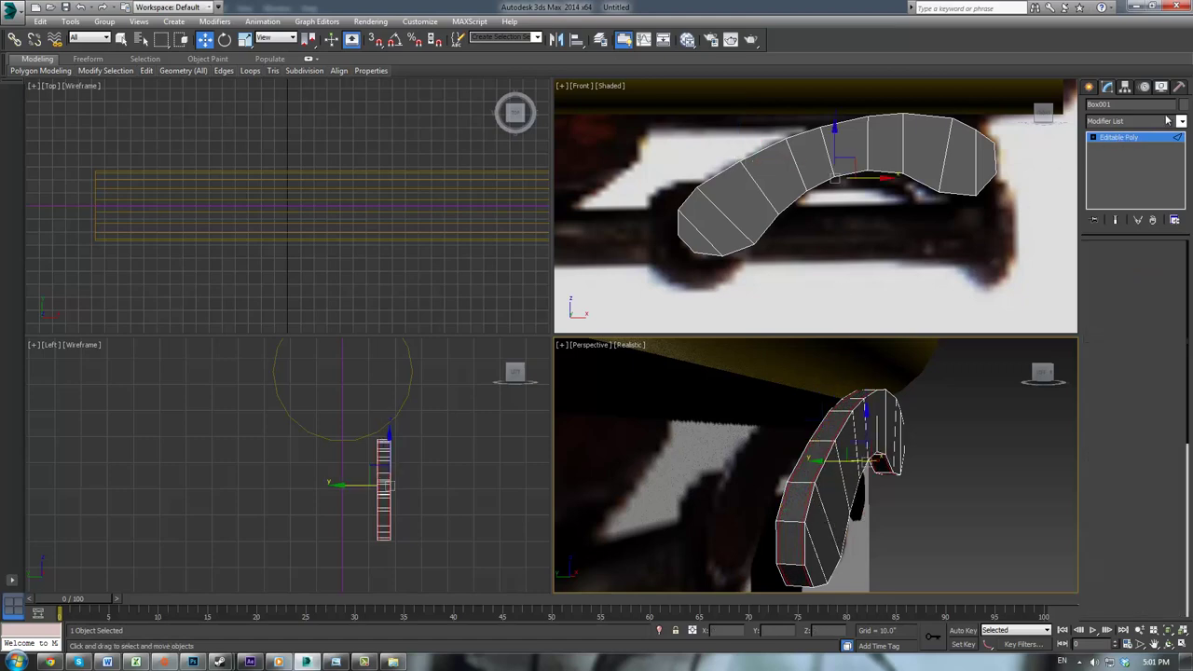
left_click(1163, 122)
scroll(1133, 391, "down", 10)
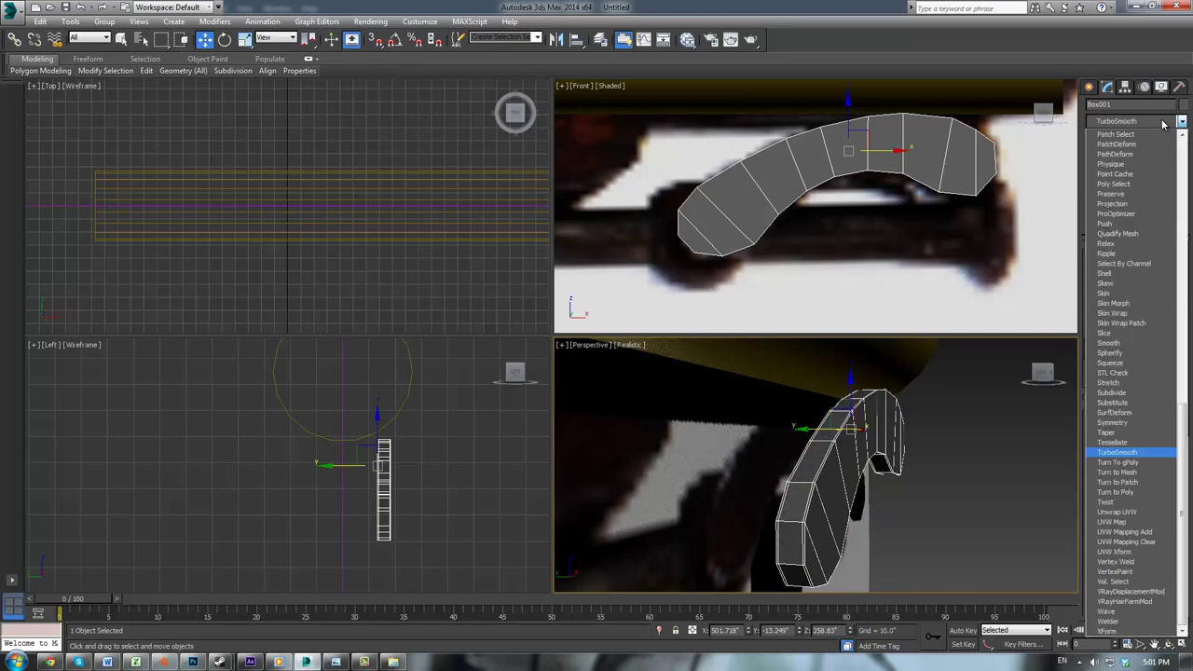
left_click(1130, 455)
left_click(1029, 443)
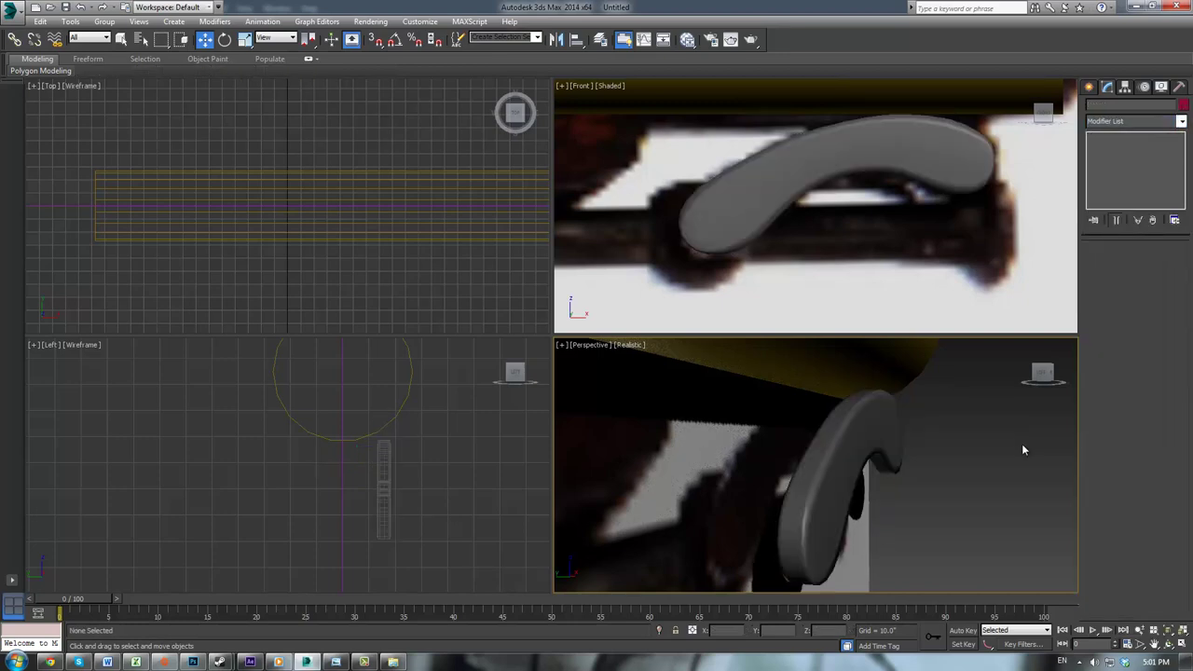
left_click(849, 435)
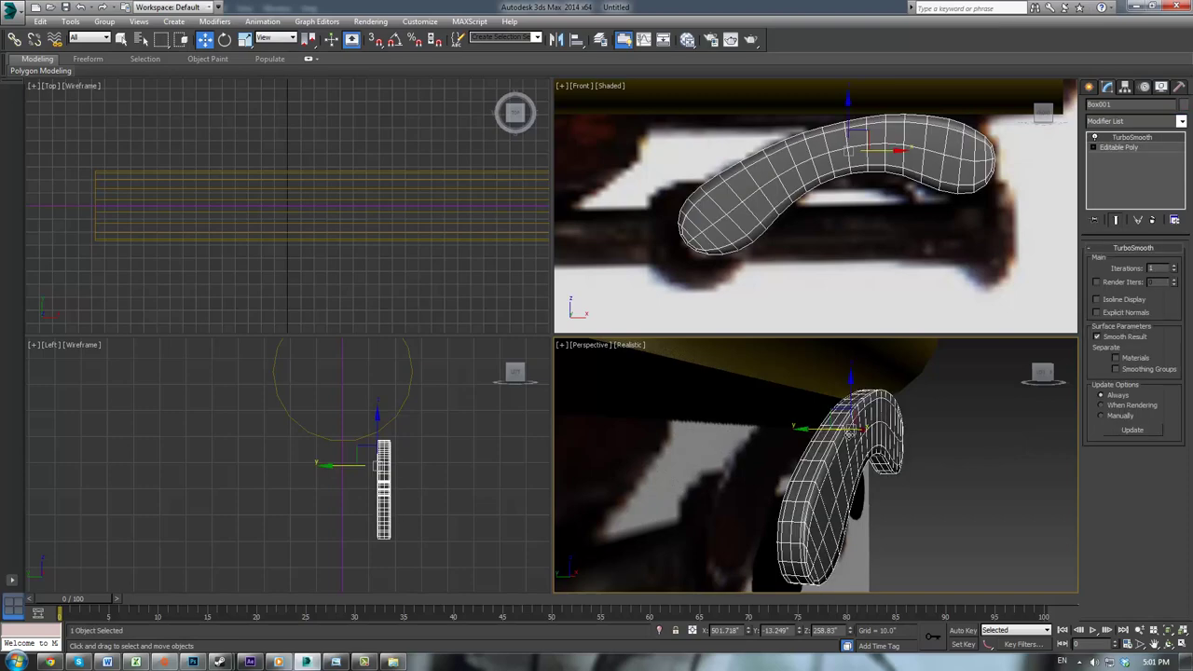
left_click(1122, 153)
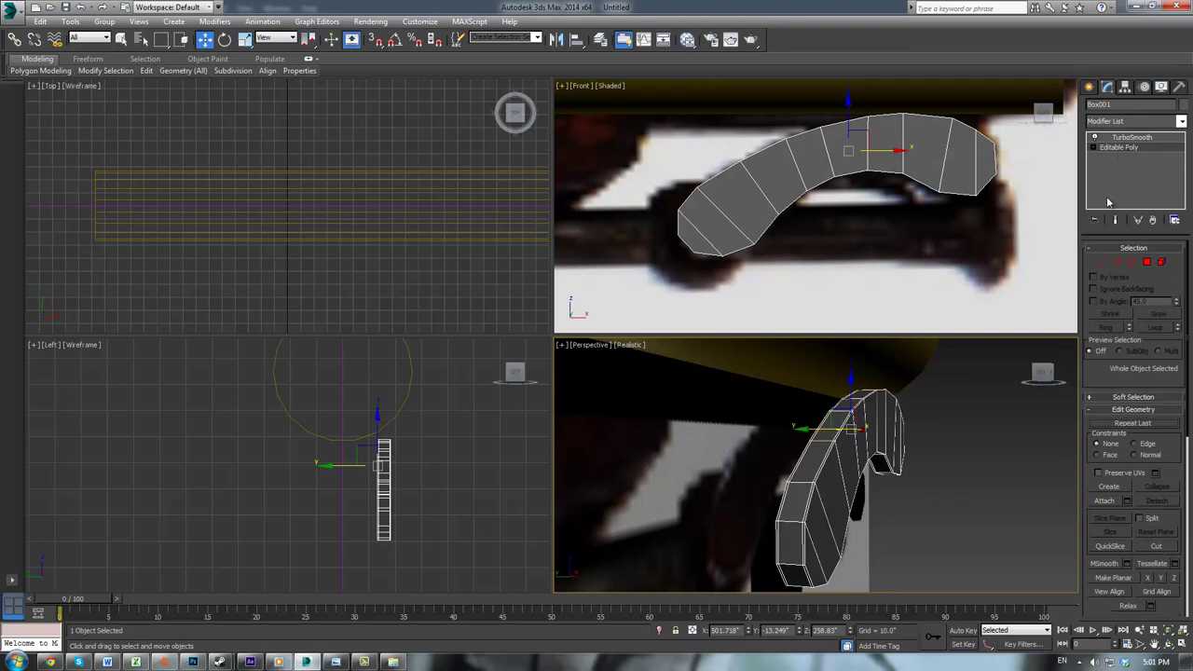
Step: Create a cylinder with AutoGrid on the link's front end, about 4.3 inches in radius and 5.9 inches high
left_click(1090, 88)
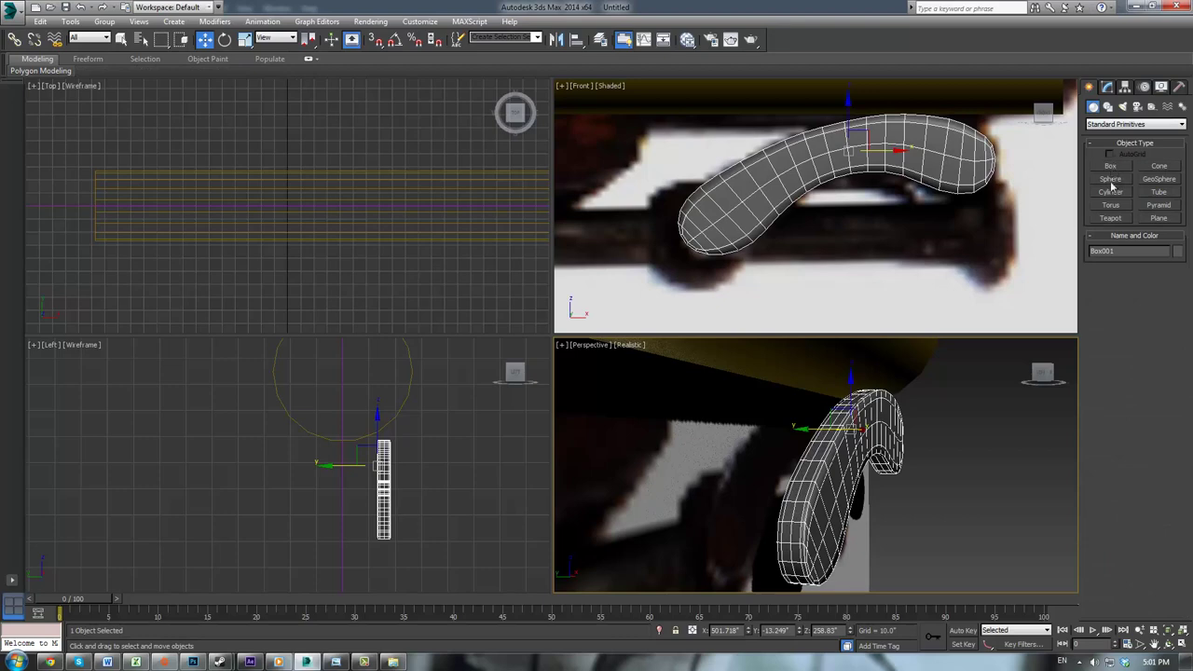
left_click(1111, 192)
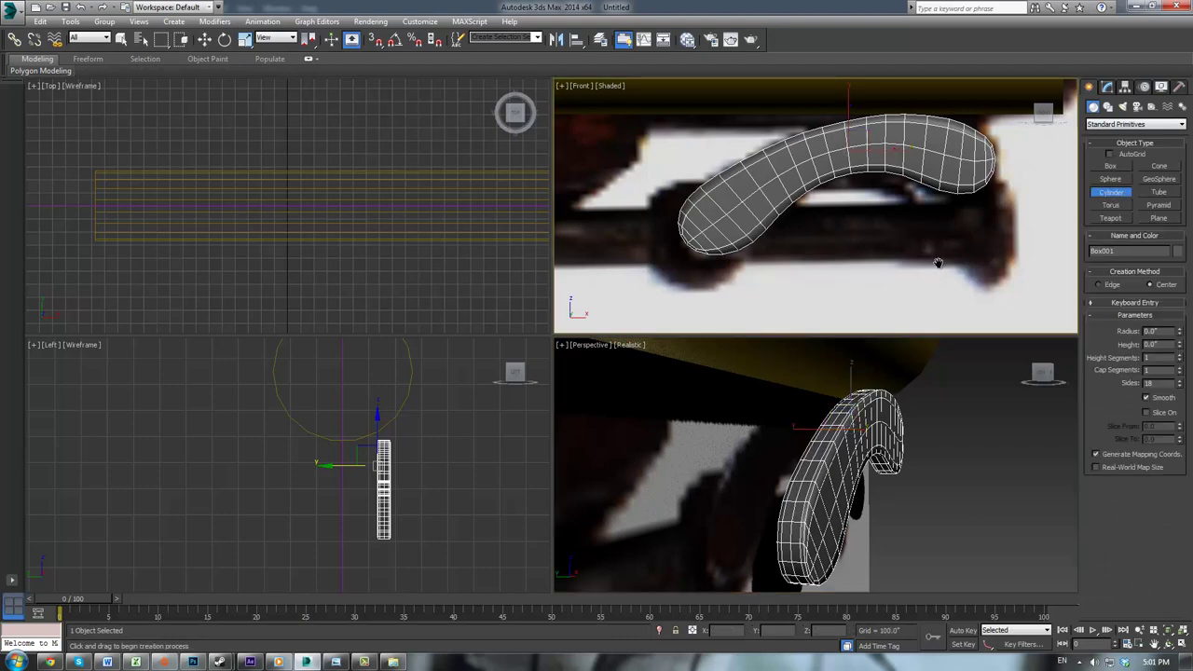
middle_click_drag(938, 264, 825, 284)
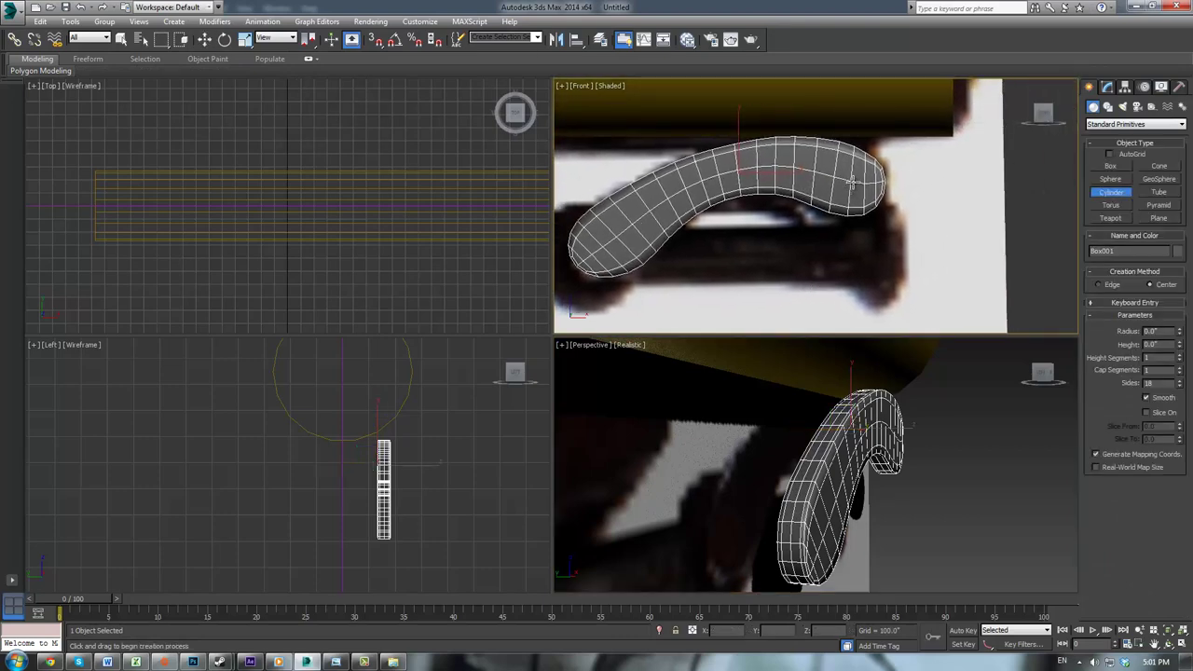
left_click(1109, 154)
left_click_drag(851, 183, 856, 193)
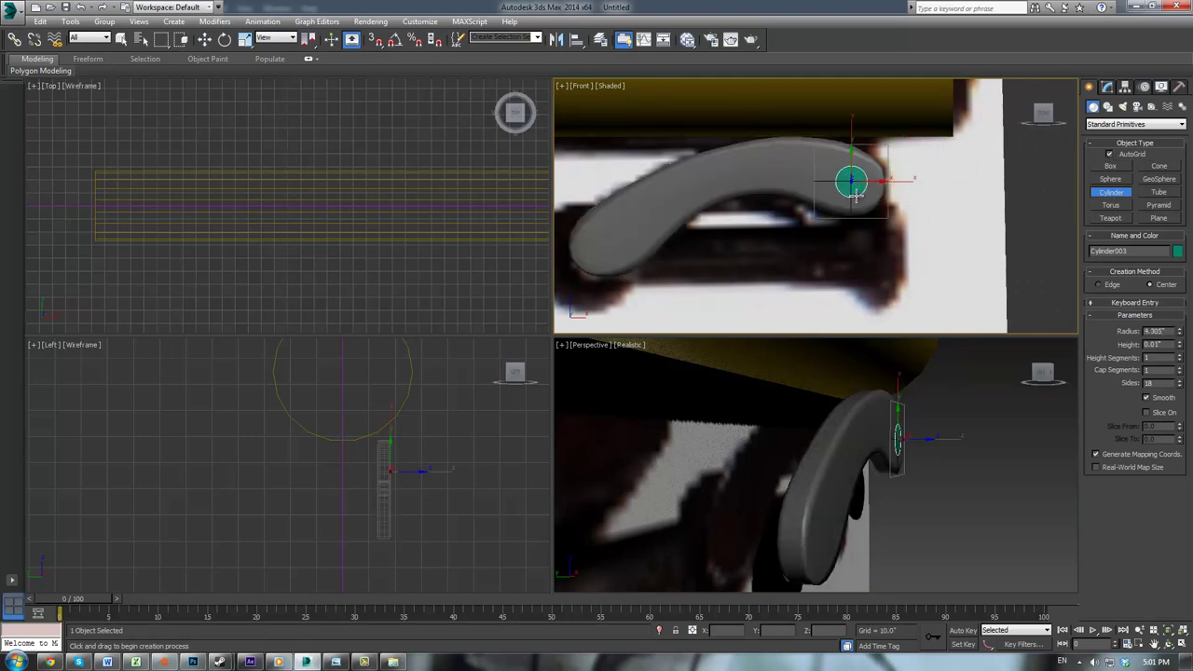
left_click(850, 177)
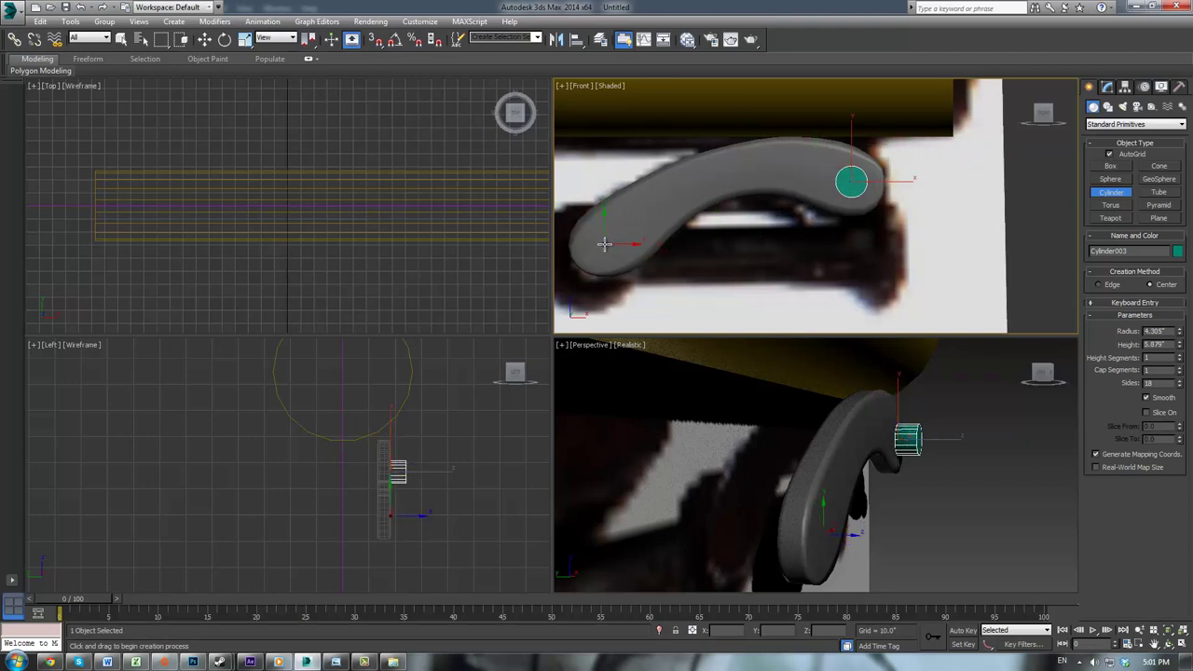
Step: Create a thin disc-like cylinder about 6.4 inches in radius on the link's rear end
left_click_drag(602, 243, 615, 262)
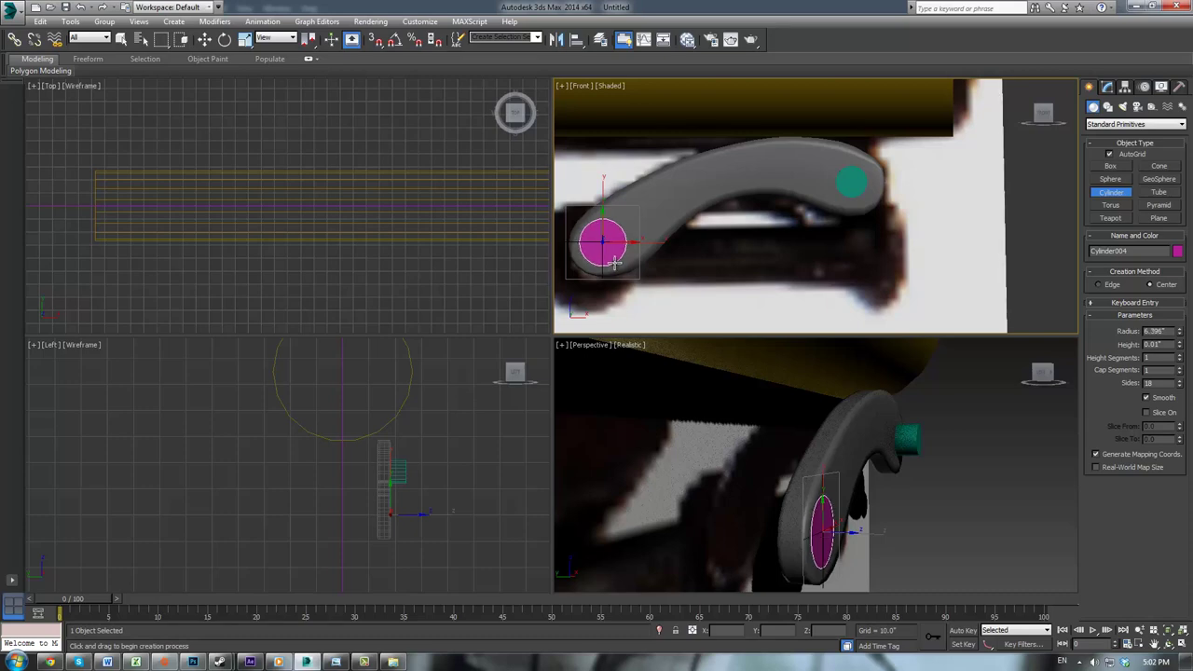
left_click(614, 261)
key("w")
Step: Hide the link and shift the rear disc over the photo's pin to about X 463.9, Z 239.6 inches
left_click(818, 170)
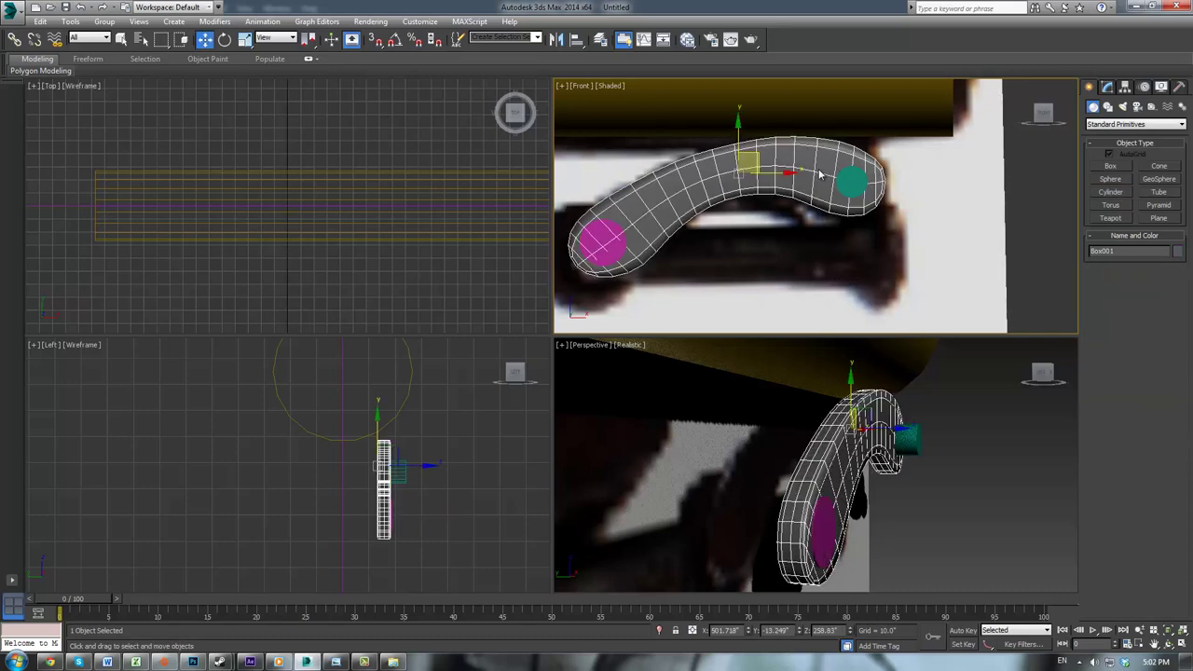
right_click(820, 171)
left_click(860, 128)
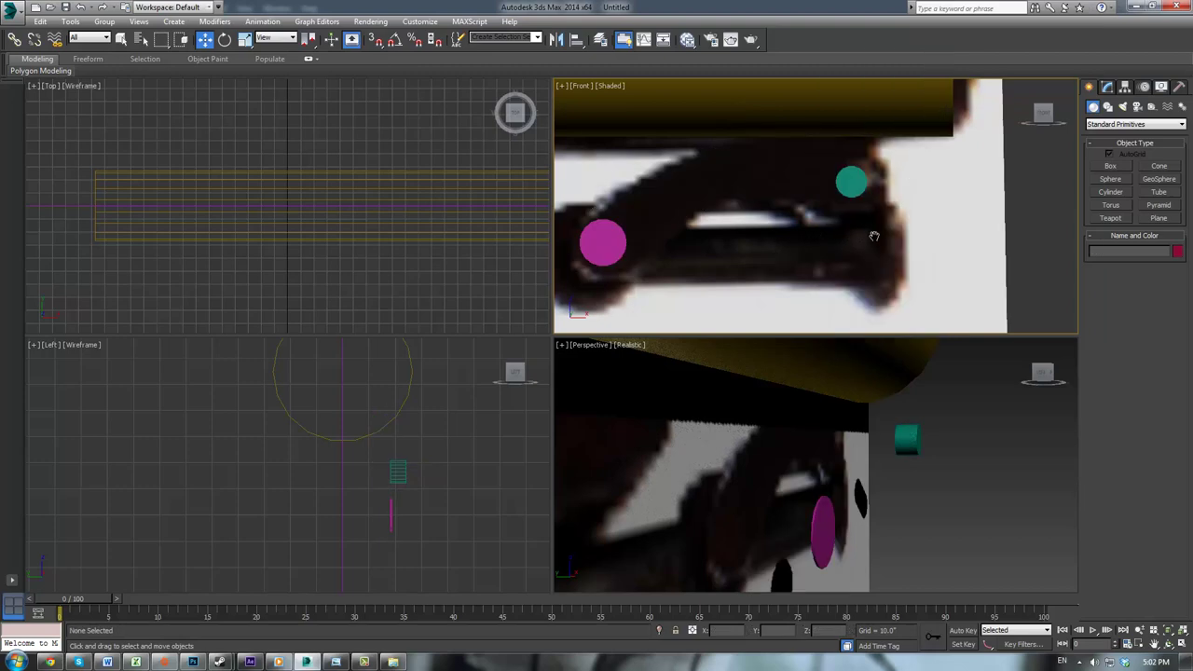
middle_click_drag(875, 236, 962, 215)
scroll(731, 252, "up", 2)
left_click(690, 197)
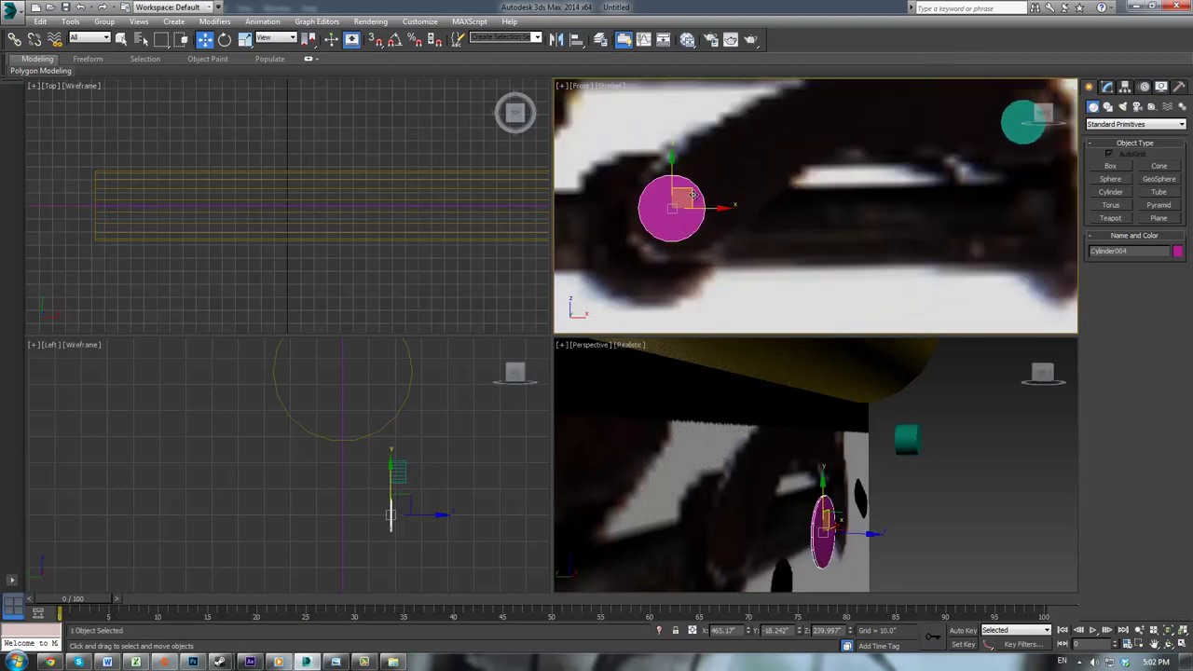
middle_click_drag(919, 200, 791, 248)
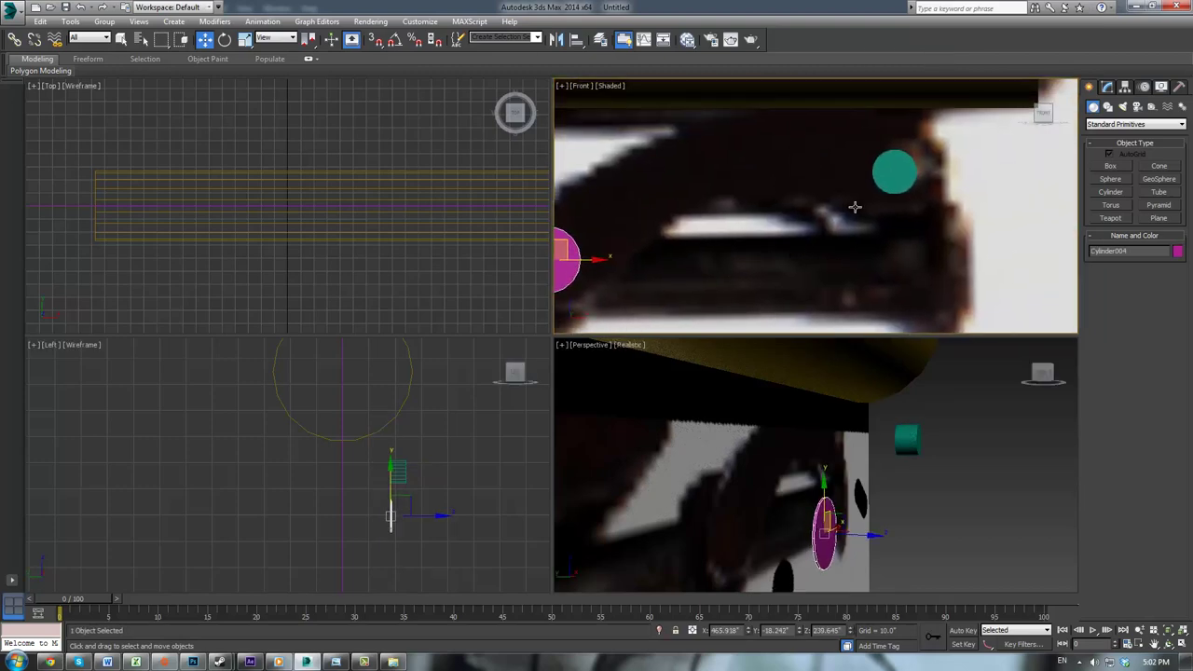
left_click(903, 174)
Step: Unhide all objects and check the link's pins against the pistol reference photo in Windows Photo Viewer
left_click(800, 285)
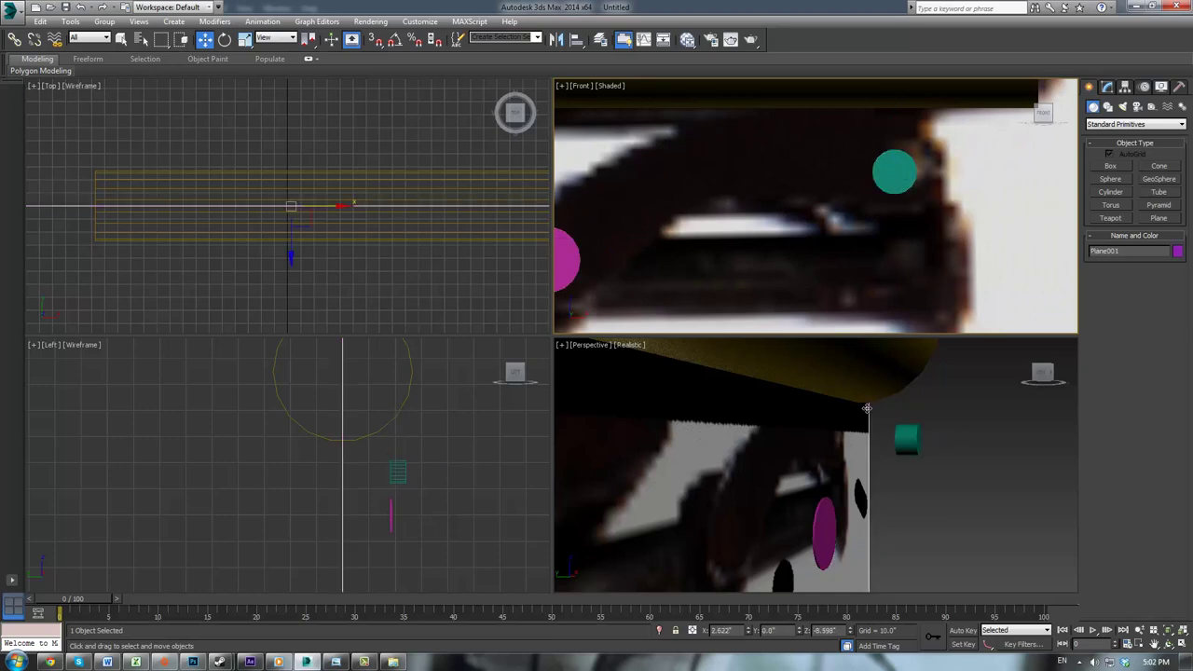
right_click(795, 270)
left_click(853, 206)
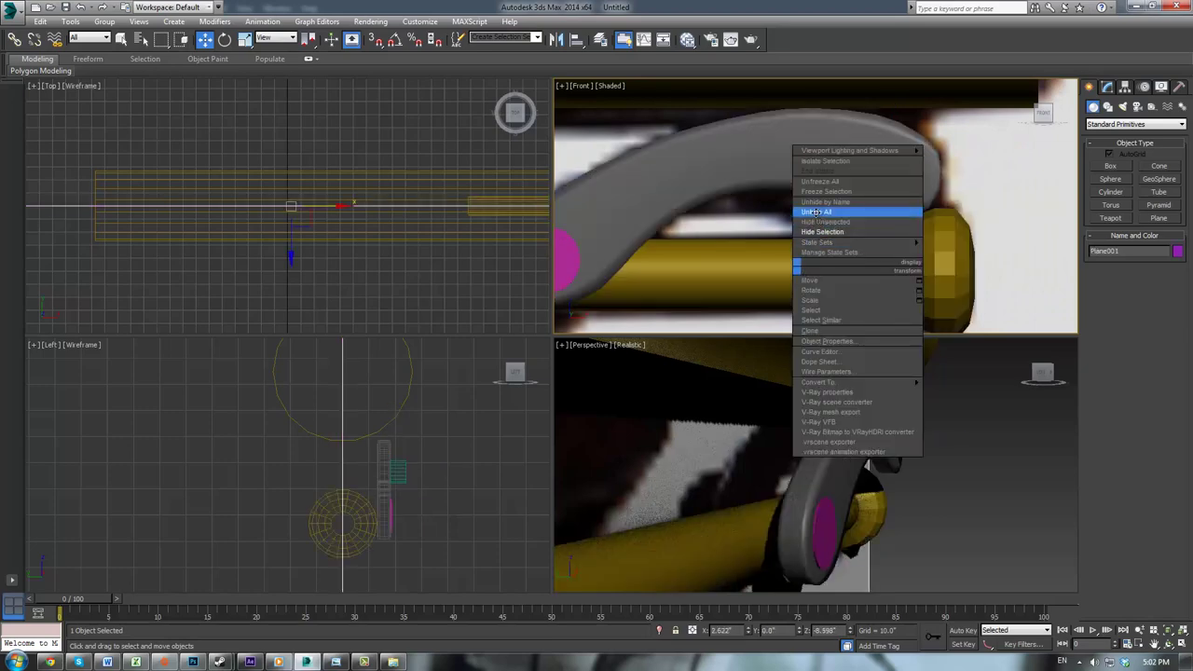
scroll(714, 237, "down", 5)
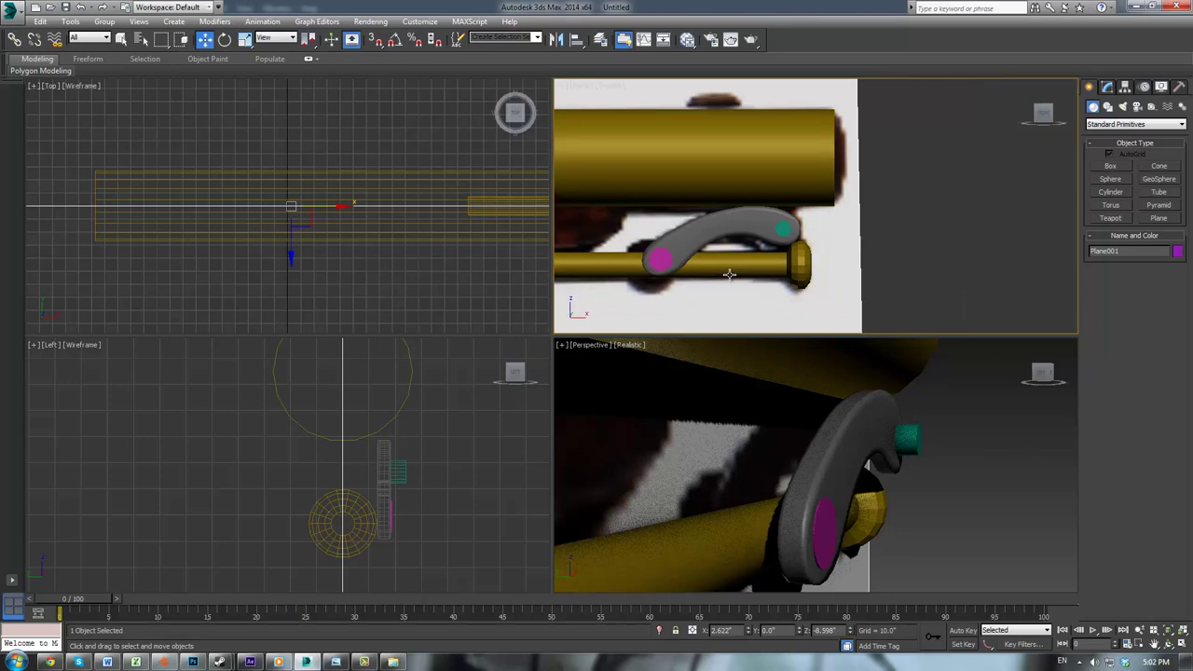
scroll(919, 260, "up", 4)
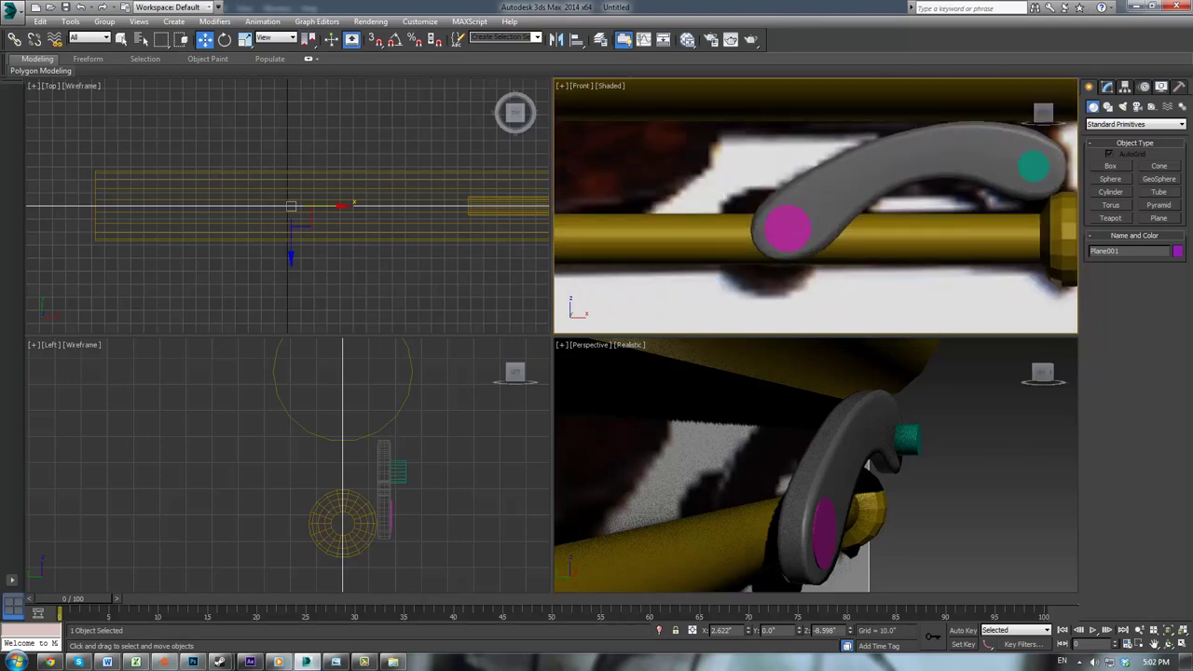
left_click_drag(1192, 47, 539, 79)
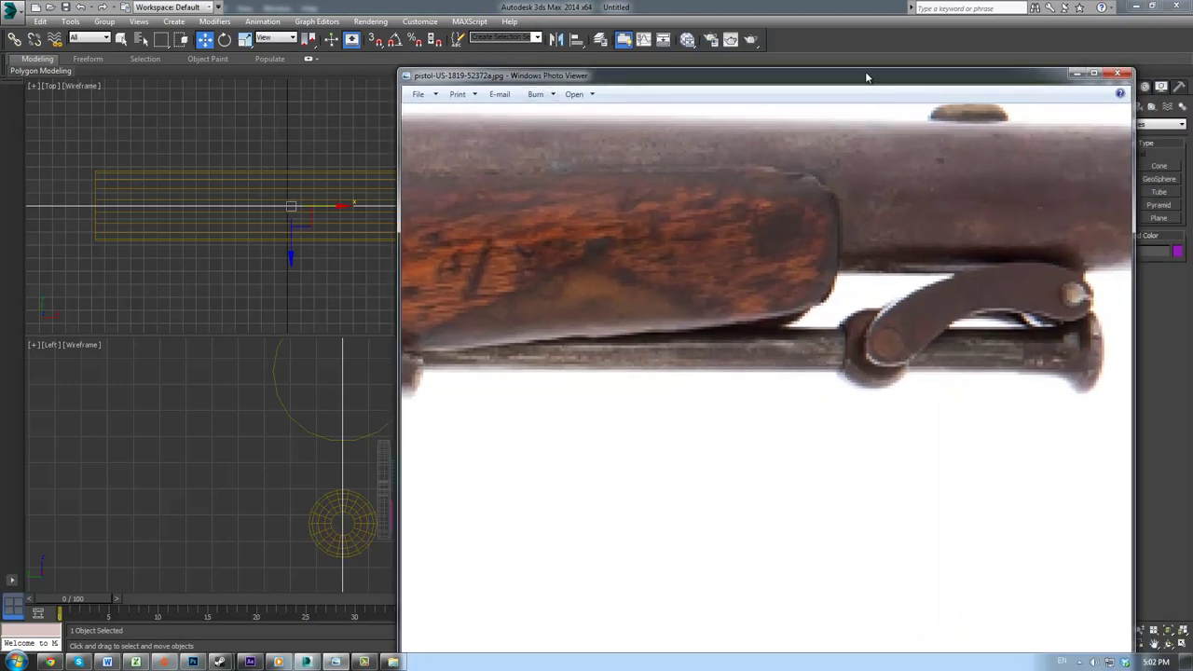
key("alt+Tab")
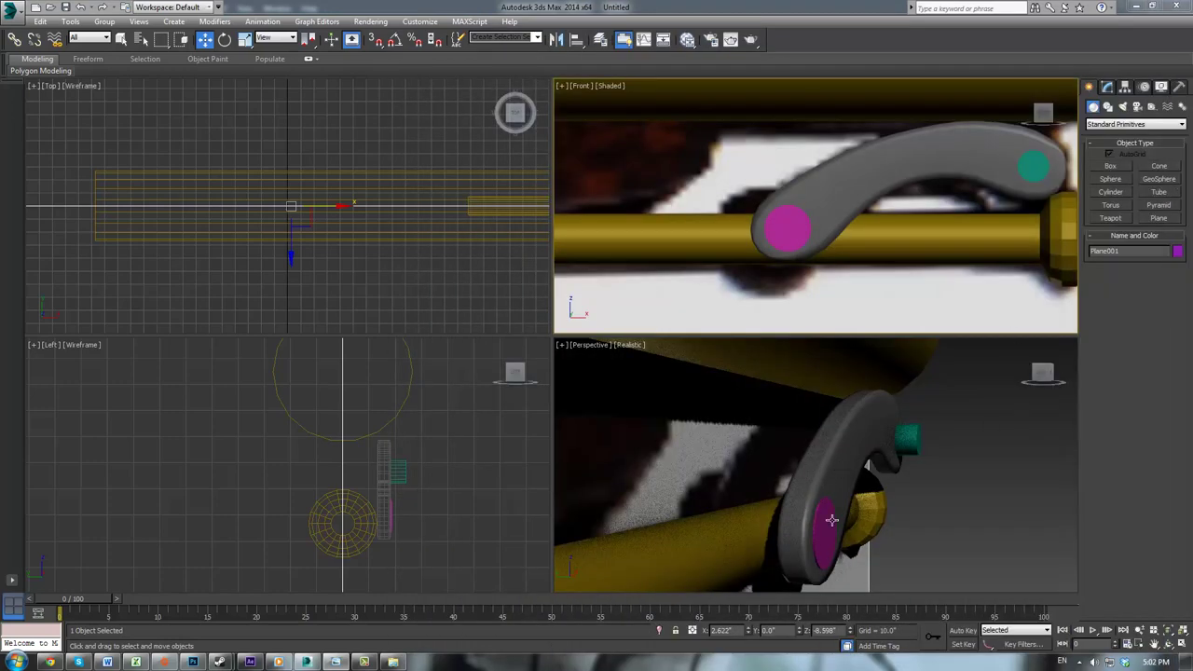
Step: Convert the rear disc on the link to an Editable Poly
left_click(832, 520)
middle_click_drag(410, 490, 419, 441)
scroll(416, 442, "up", 4)
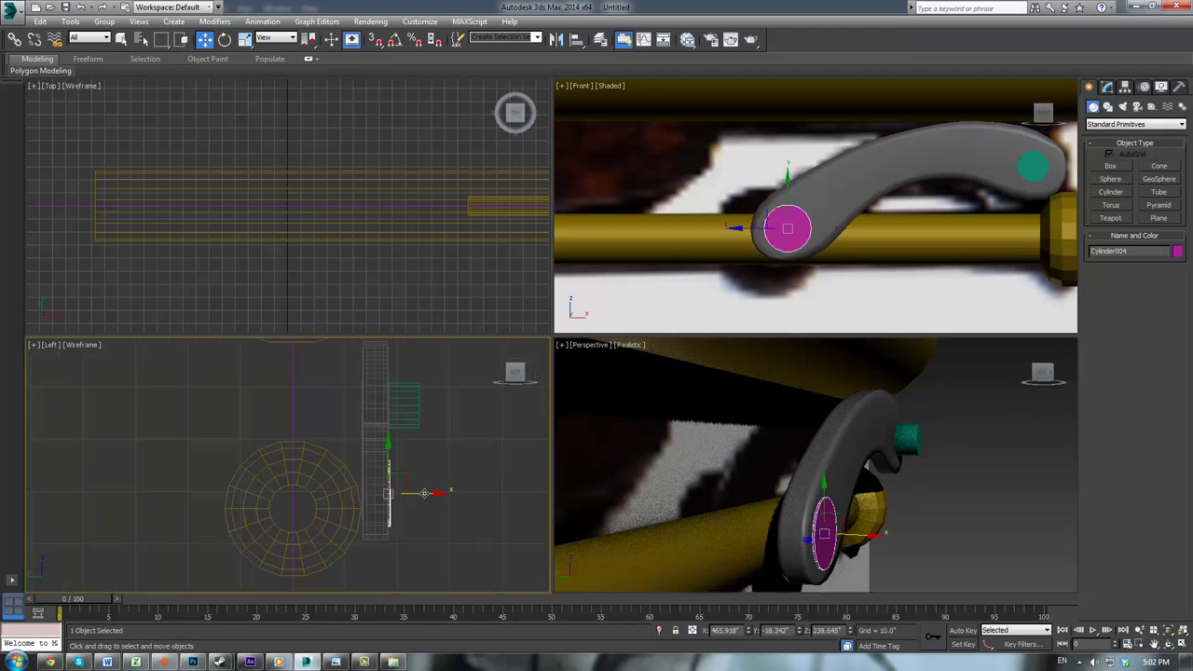
right_click(860, 373)
key("3")
key("3")
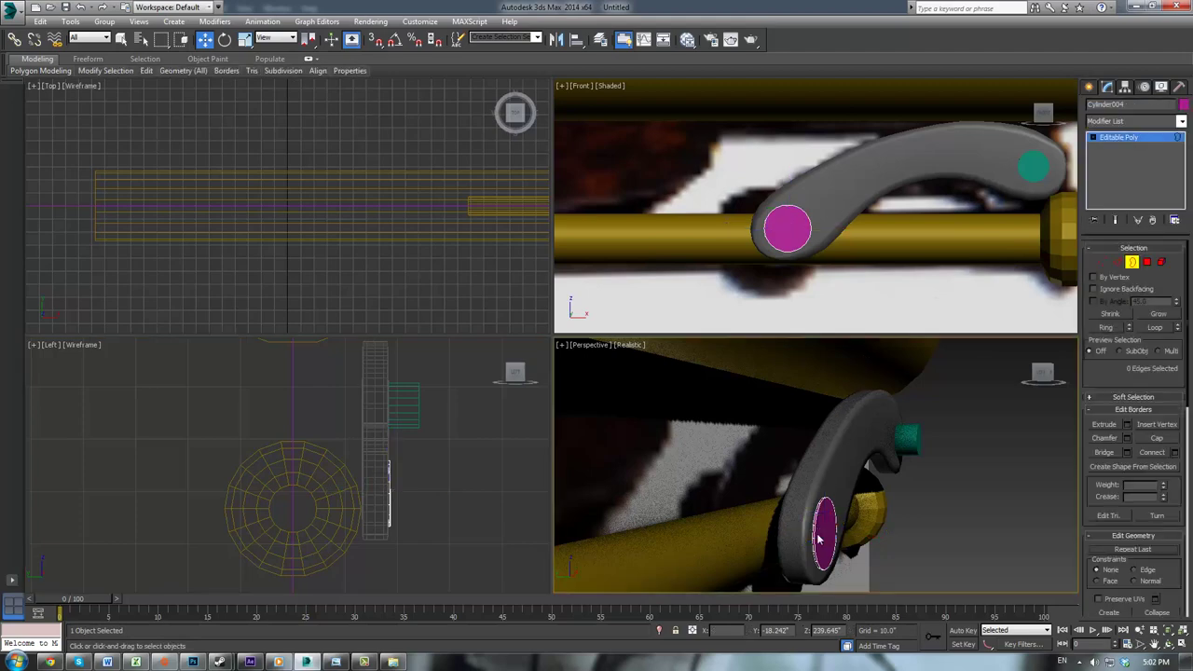
Step: Pull the rear disc's back polygon through the ramrod to about Y 20.7 inches, forming a long pin
key("4")
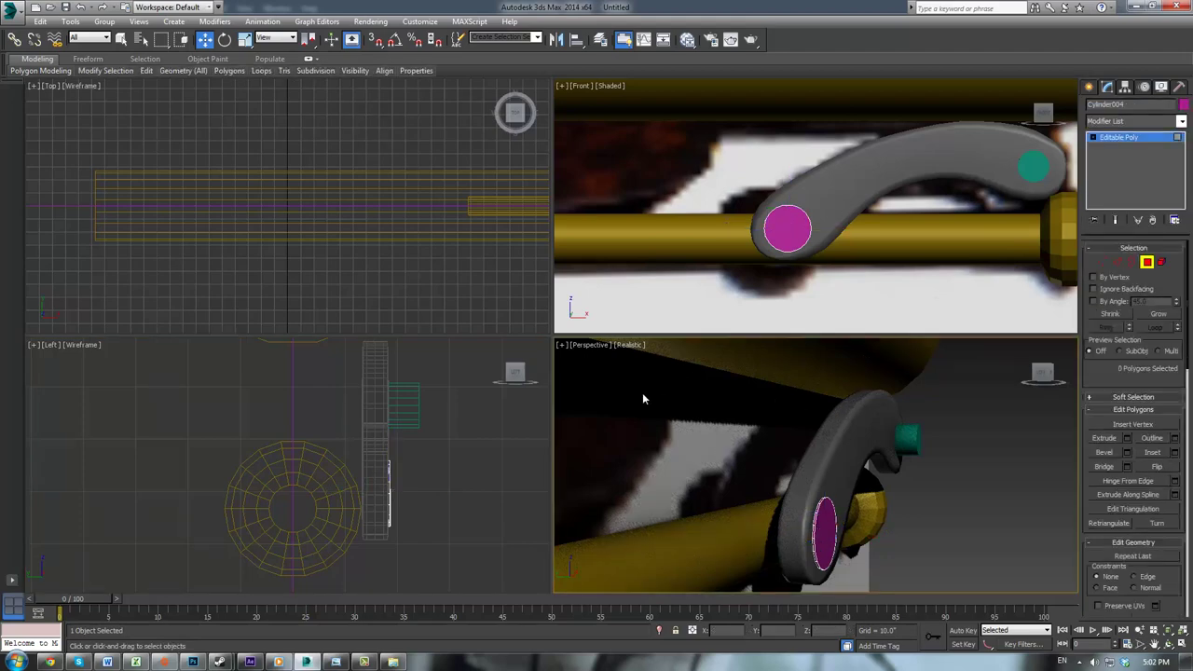
middle_click_drag(782, 394, 826, 474, "alt")
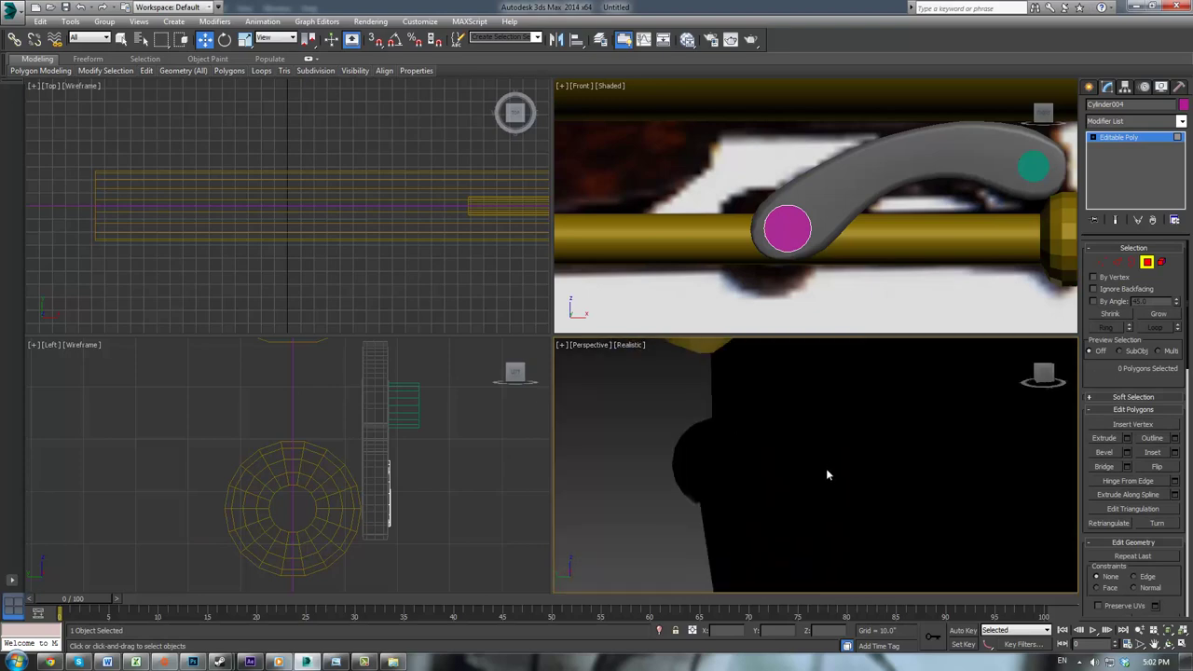
key("F3")
left_click_drag(816, 502, 584, 520)
right_click(492, 477)
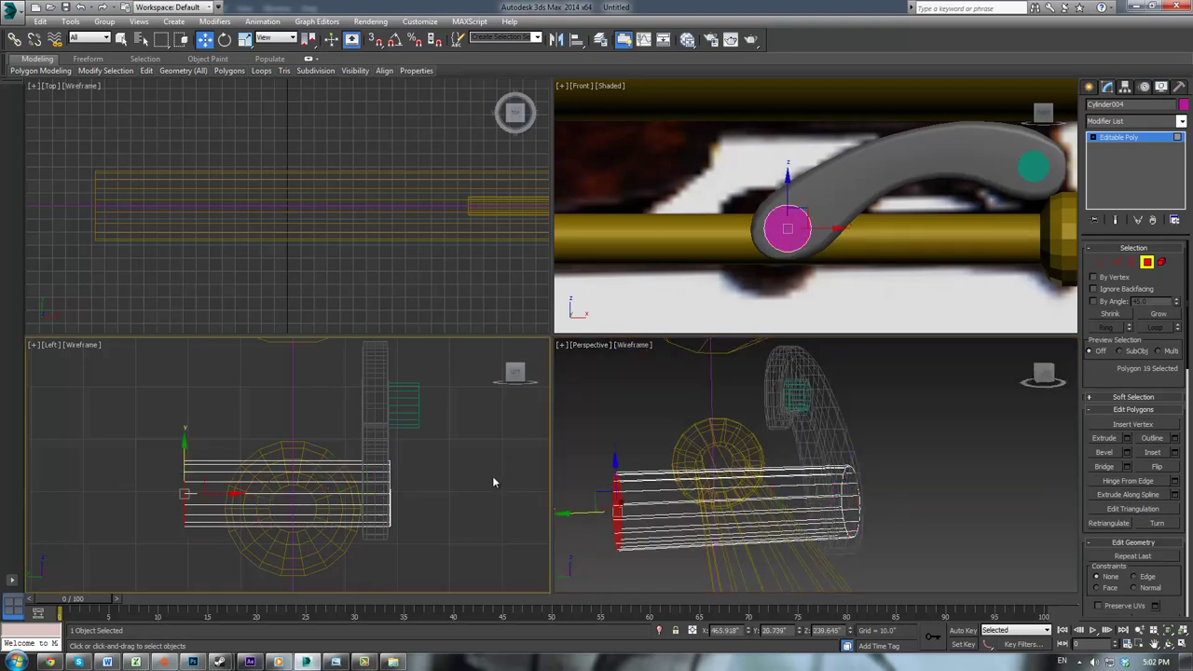
left_click(493, 477)
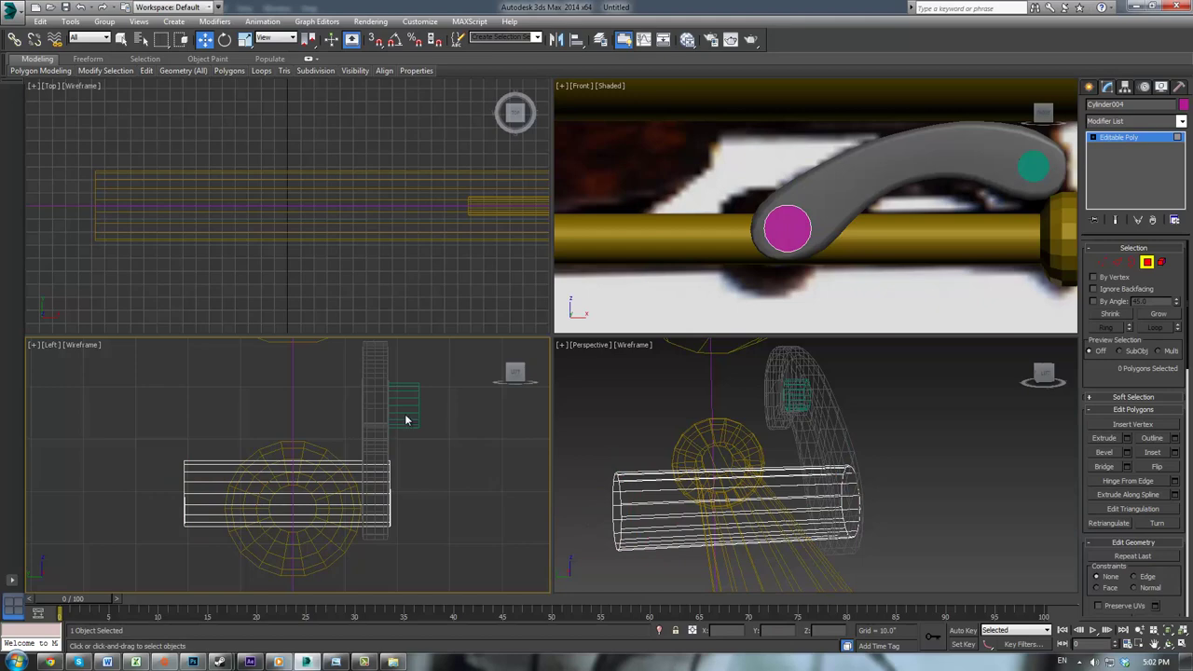
Step: Lower the long pin to about Z 236.7 inches, closer to the ramrod's centre line
middle_click_drag(455, 445, 504, 409)
scroll(462, 439, "down", 2)
scroll(462, 449, "up", 2)
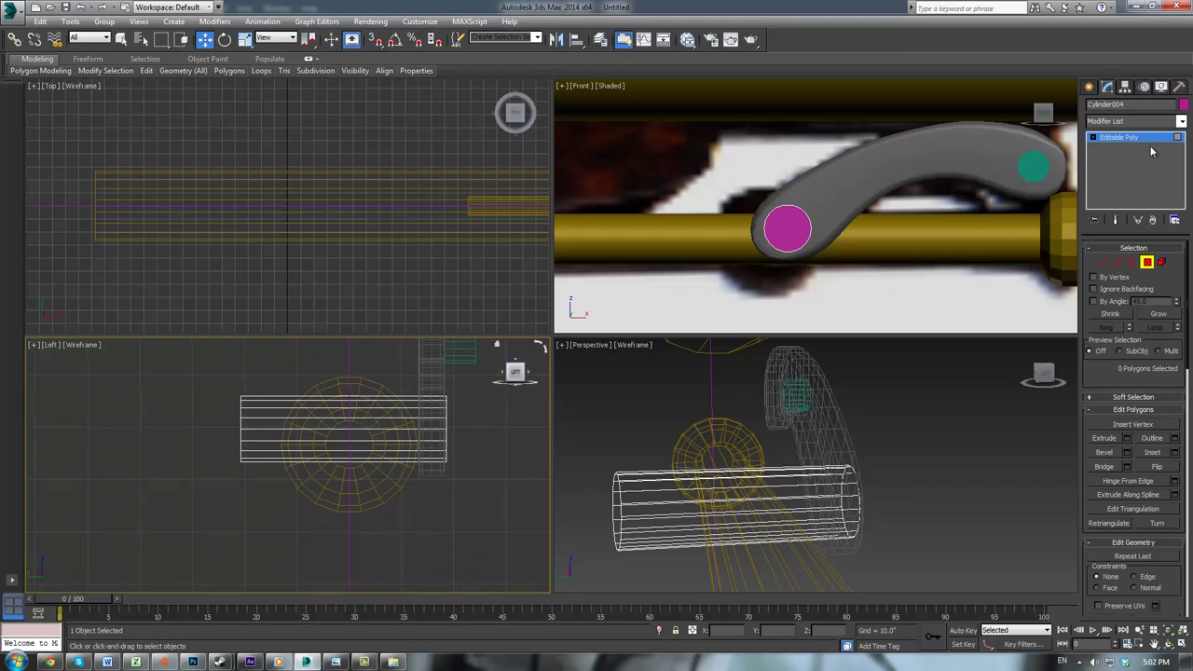
key("4")
key("w")
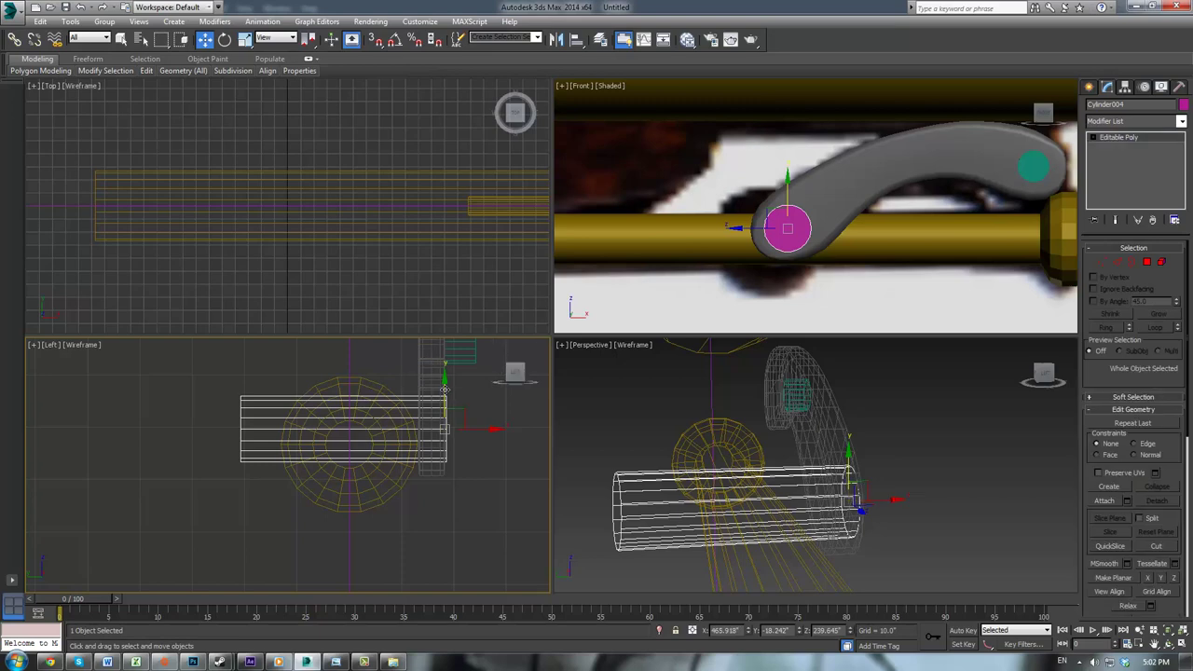
left_click_drag(446, 396, 445, 403)
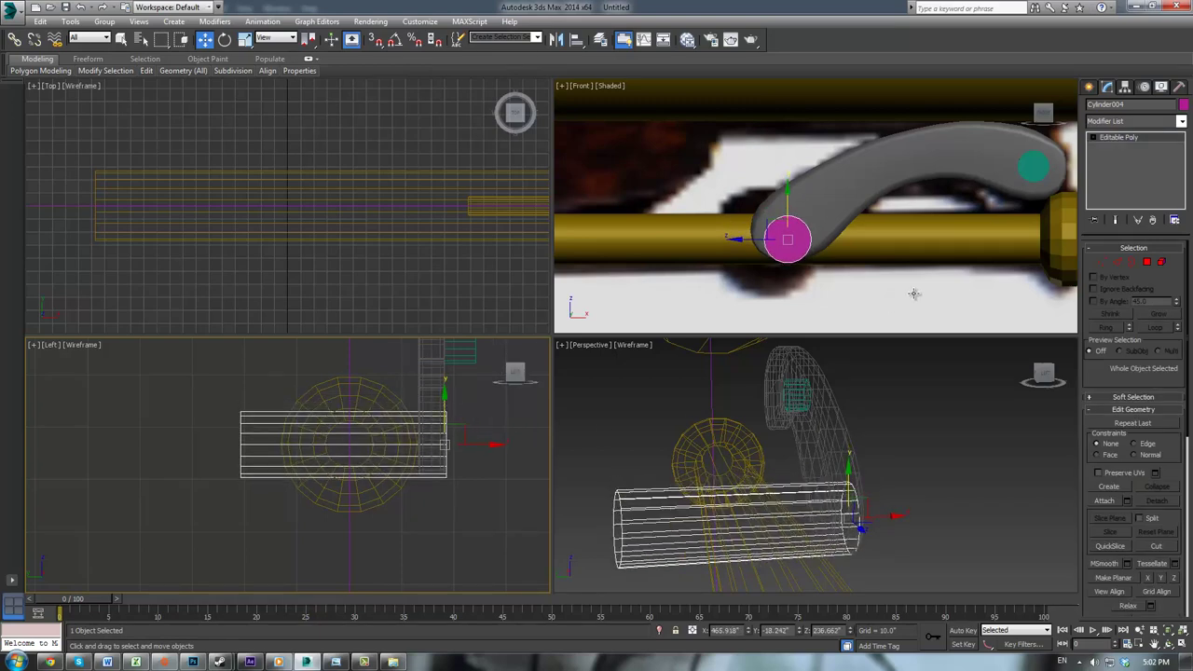
Step: Rotate the swivel link slightly so its rear end surrounds the lowered pin
left_click(818, 211)
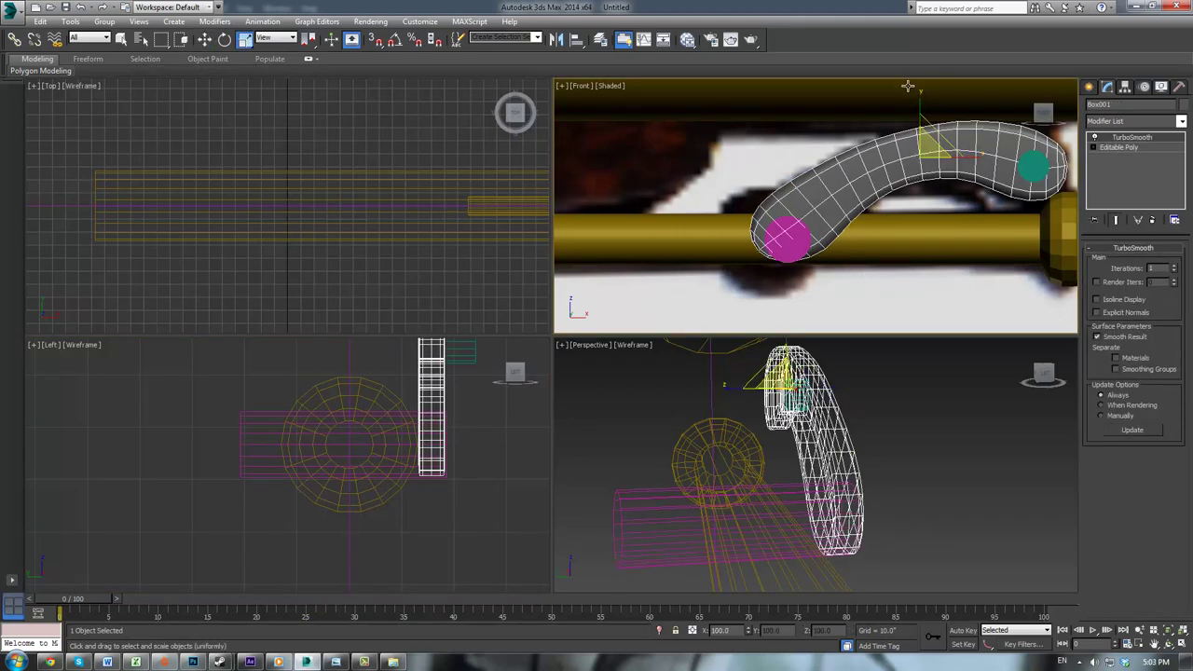
key("e")
key("a")
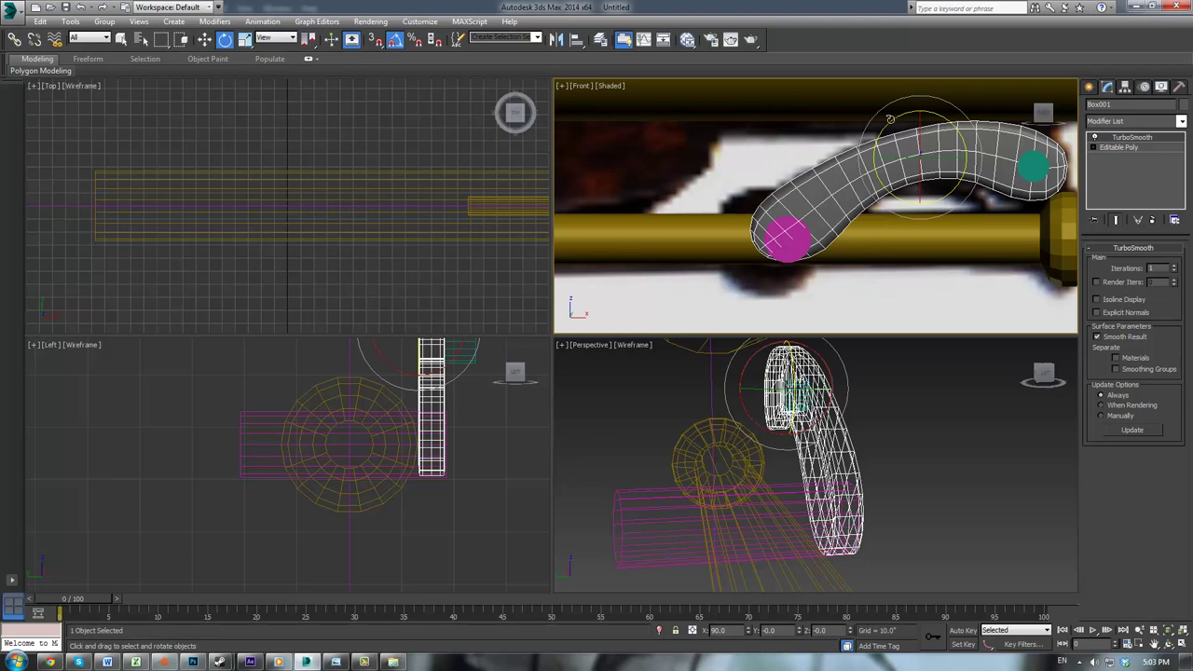
left_click_drag(891, 120, 891, 119)
left_click(880, 303)
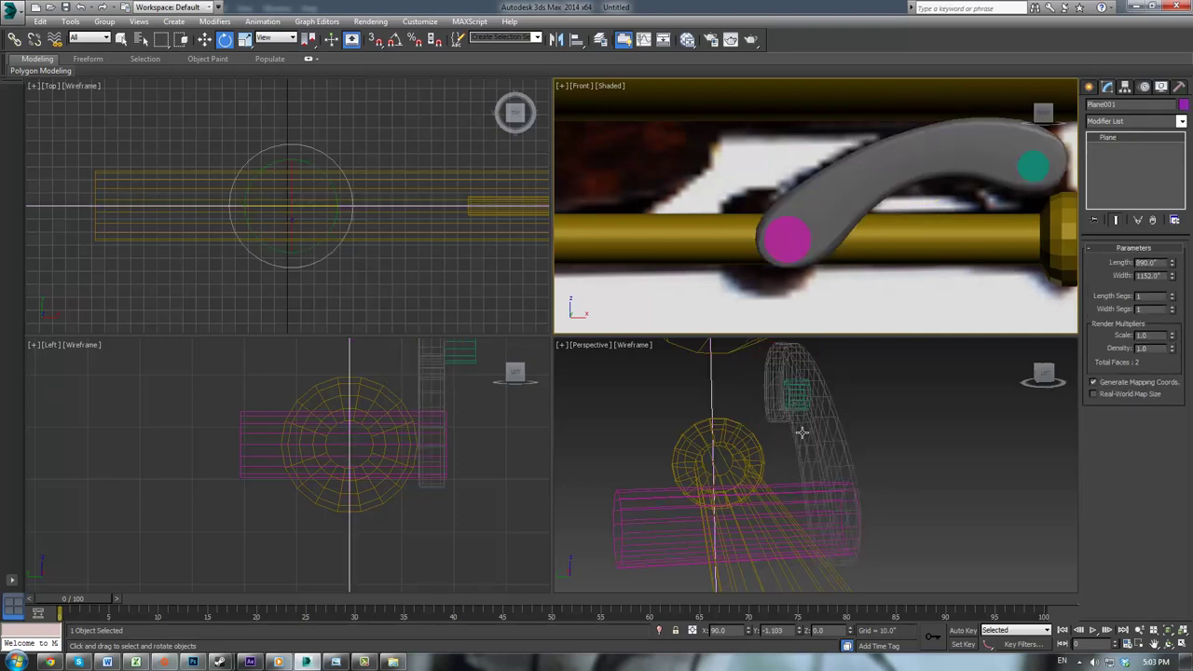
Step: Make one independent copy of the long pin, offset along Y to about Y -5.6 inches
left_click(674, 516)
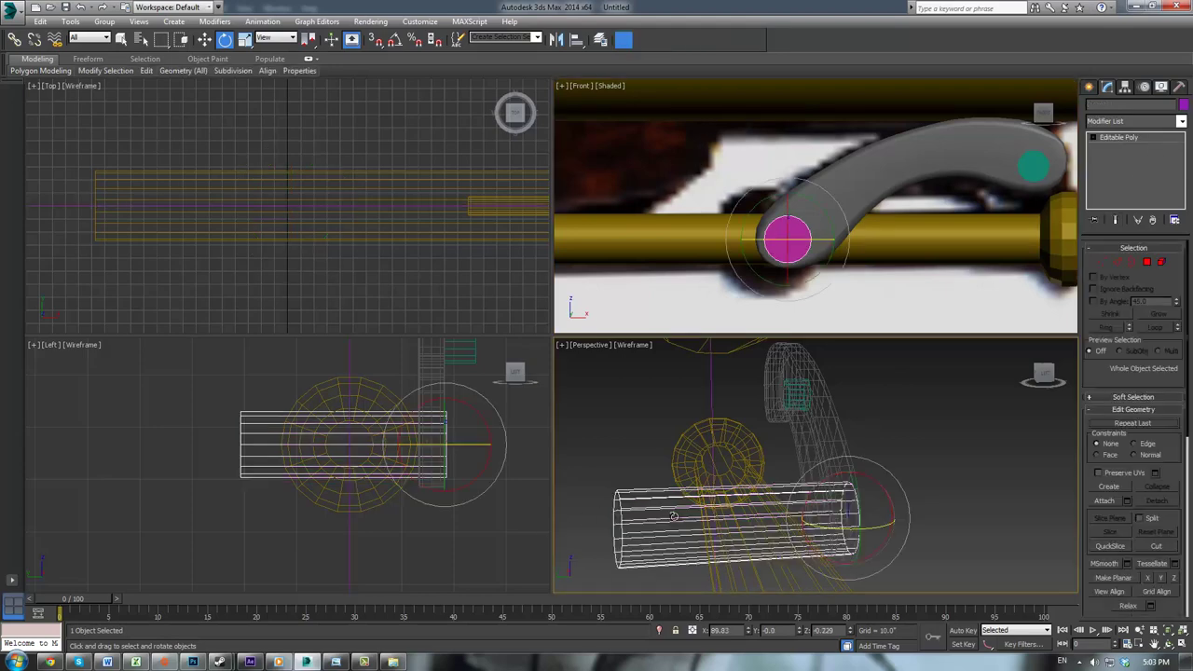
key("w")
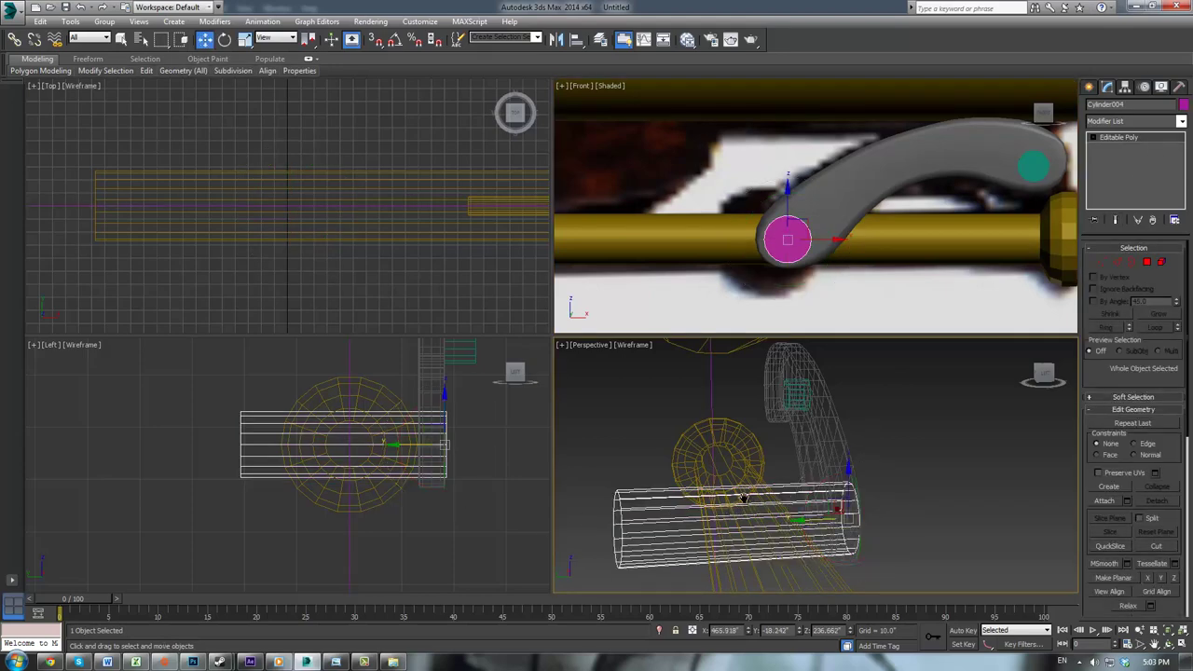
middle_click_drag(744, 498, 748, 470, "alt")
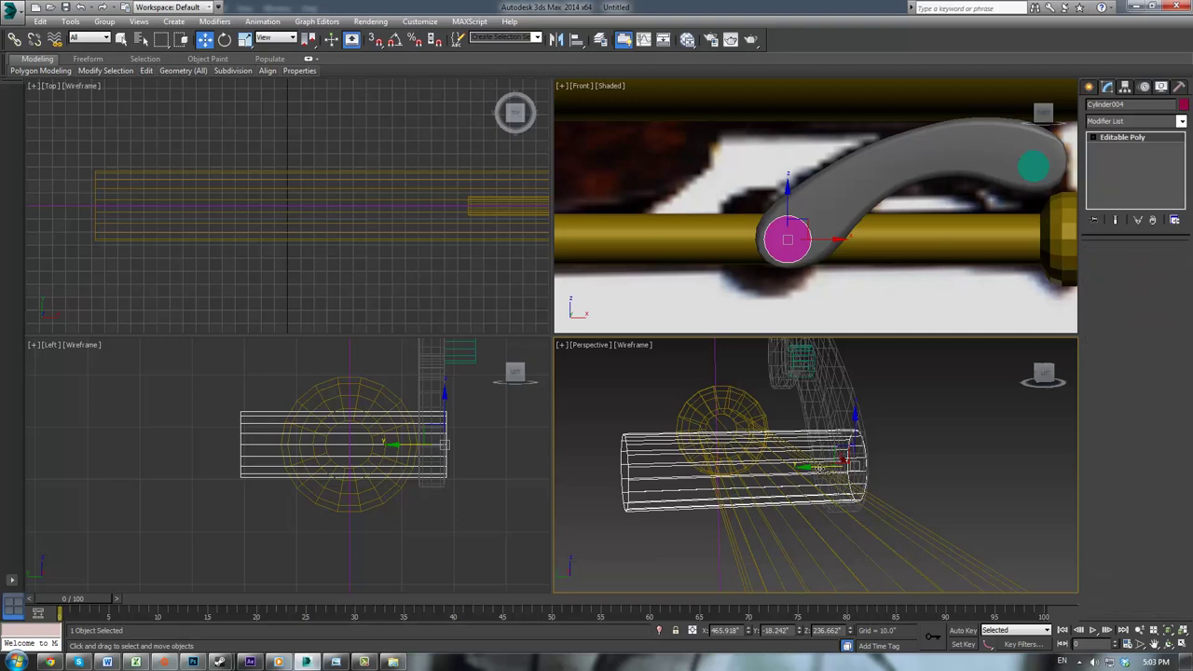
left_click_drag(819, 468, 744, 468, "shift")
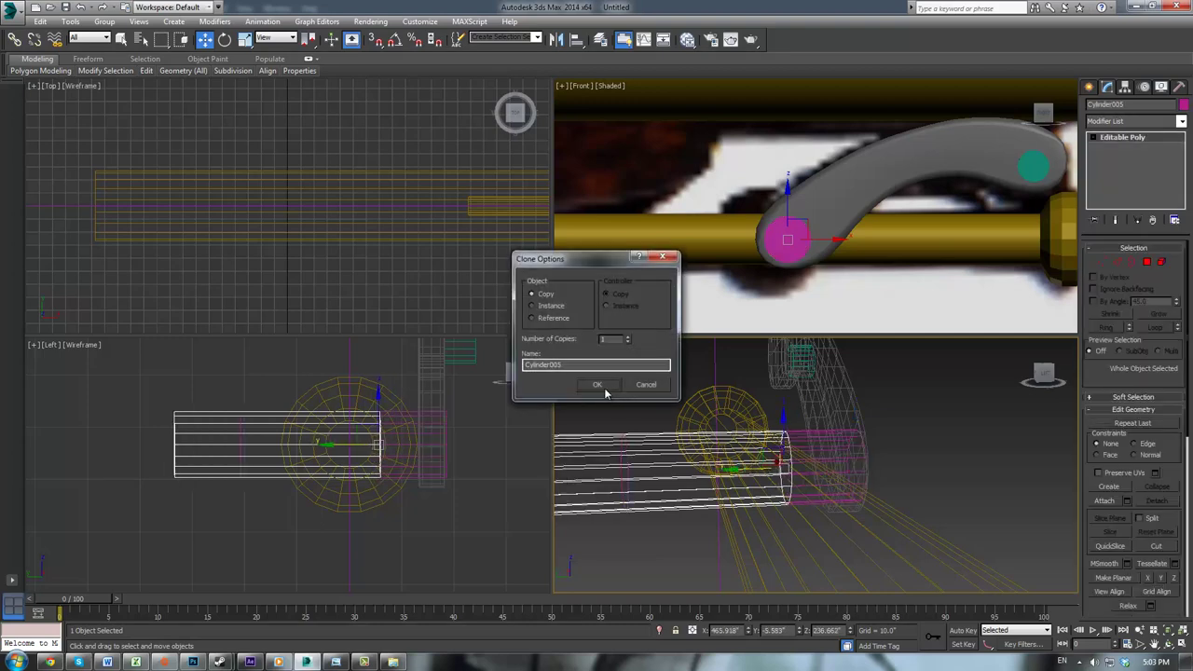
left_click(603, 386)
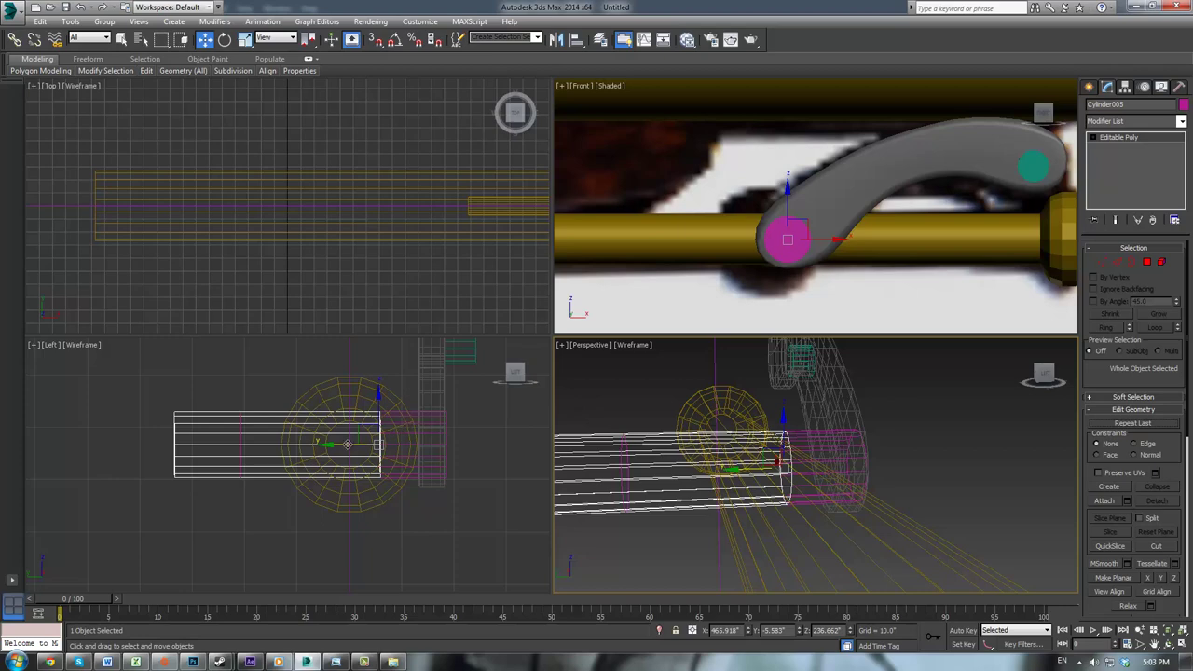
Step: Move the copied cylinder's two rings of end vertices to about Y 14.2 and Y -13.9 inches, ending it at the link
left_click(346, 450)
key("1")
left_click_drag(147, 375, 207, 504)
left_click_drag(235, 448, 308, 442)
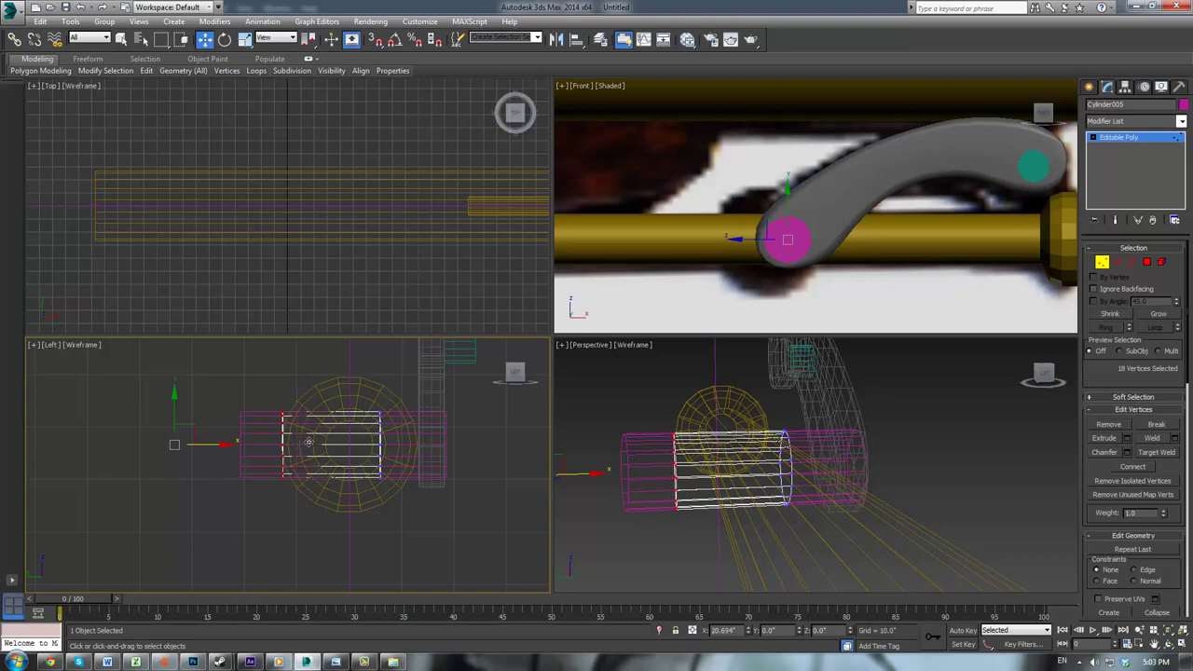
left_click_drag(308, 442, 300, 444)
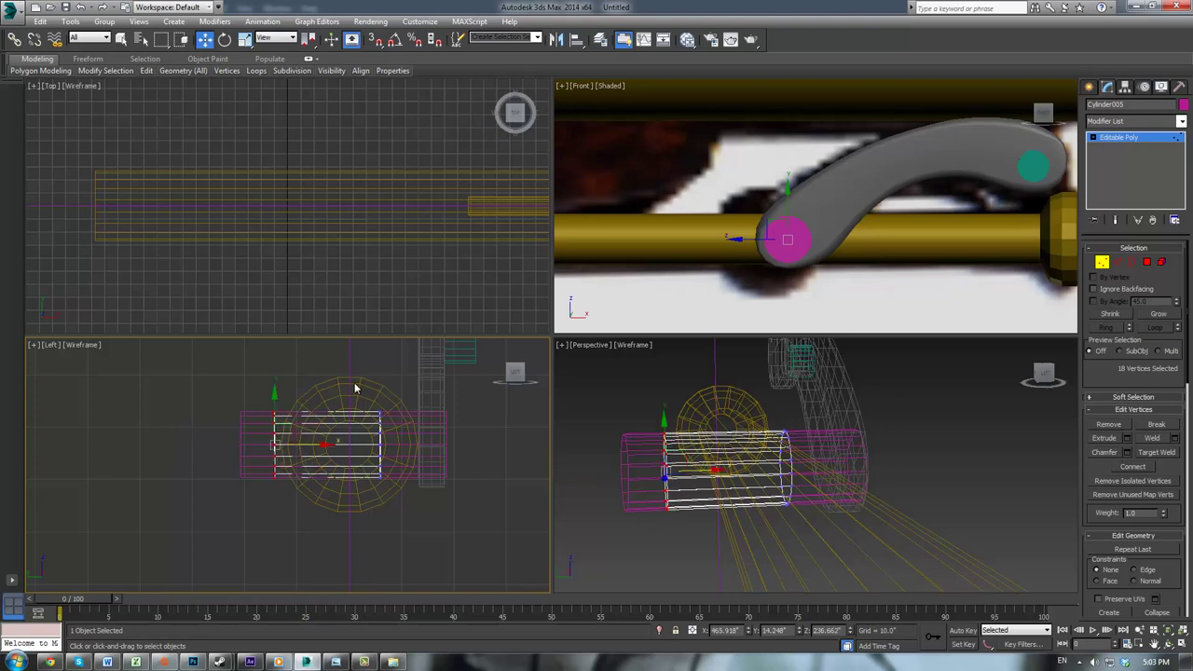
left_click_drag(388, 505, 388, 504)
left_click_drag(406, 444, 448, 442)
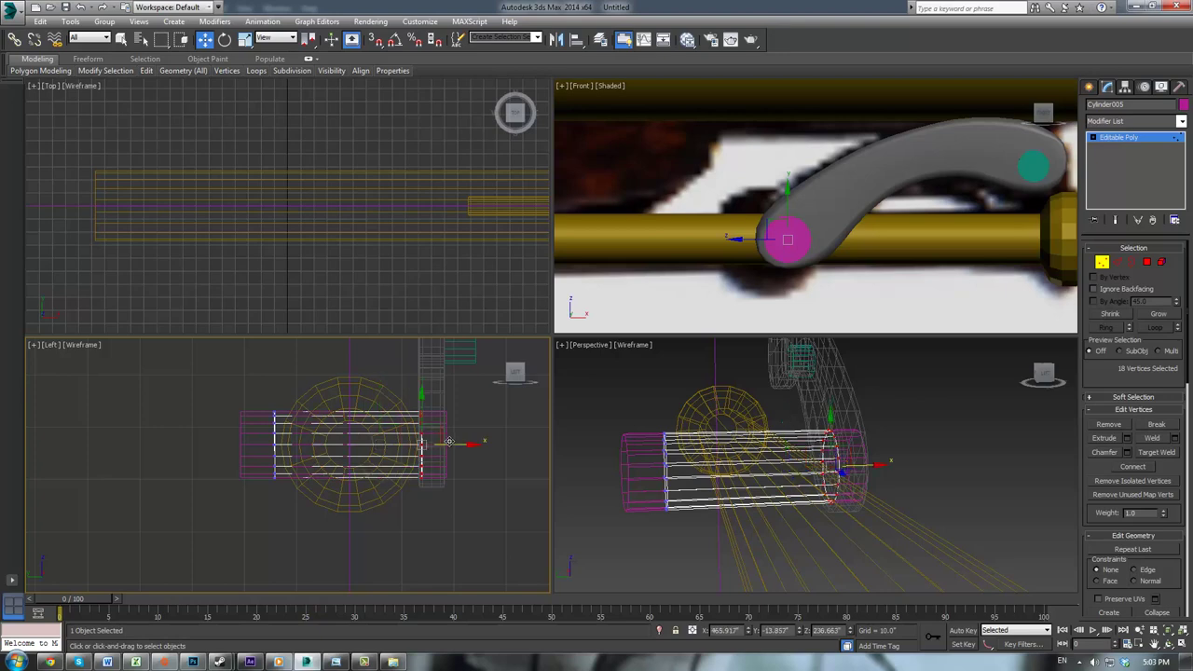
Step: Scale the whole copied cylinder in diameter to about 223%, making a wide collar around the pin
right_click(722, 249)
key("r")
left_click_drag(817, 225, 852, 211)
key("ctrl+z")
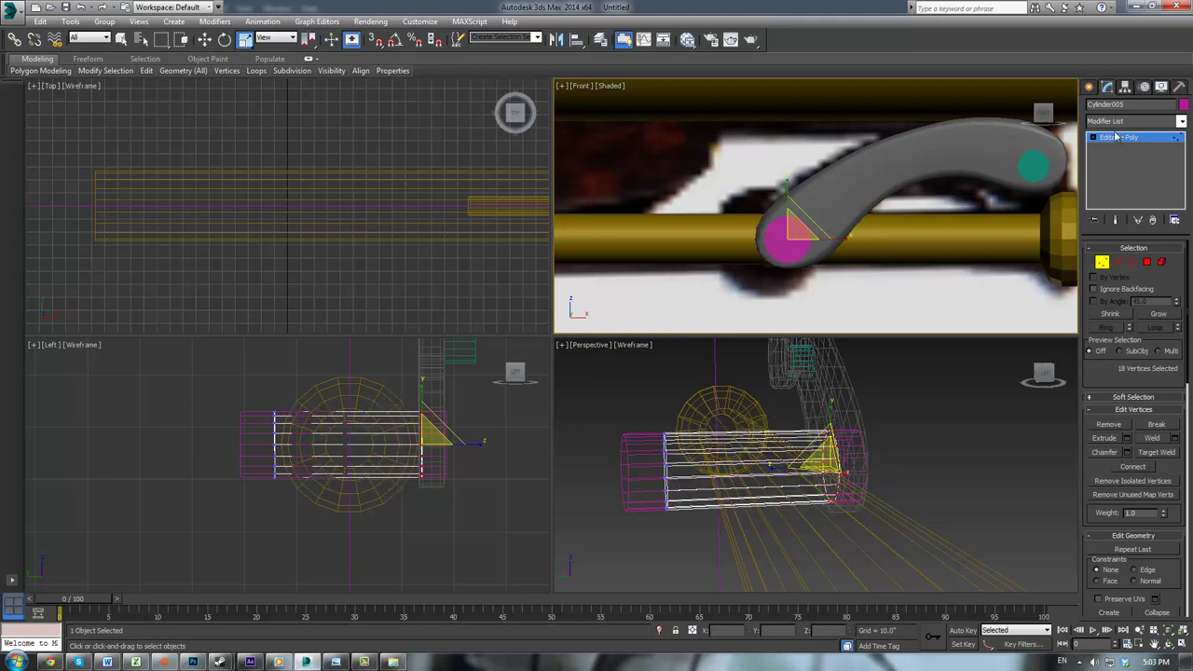
left_click(1118, 137)
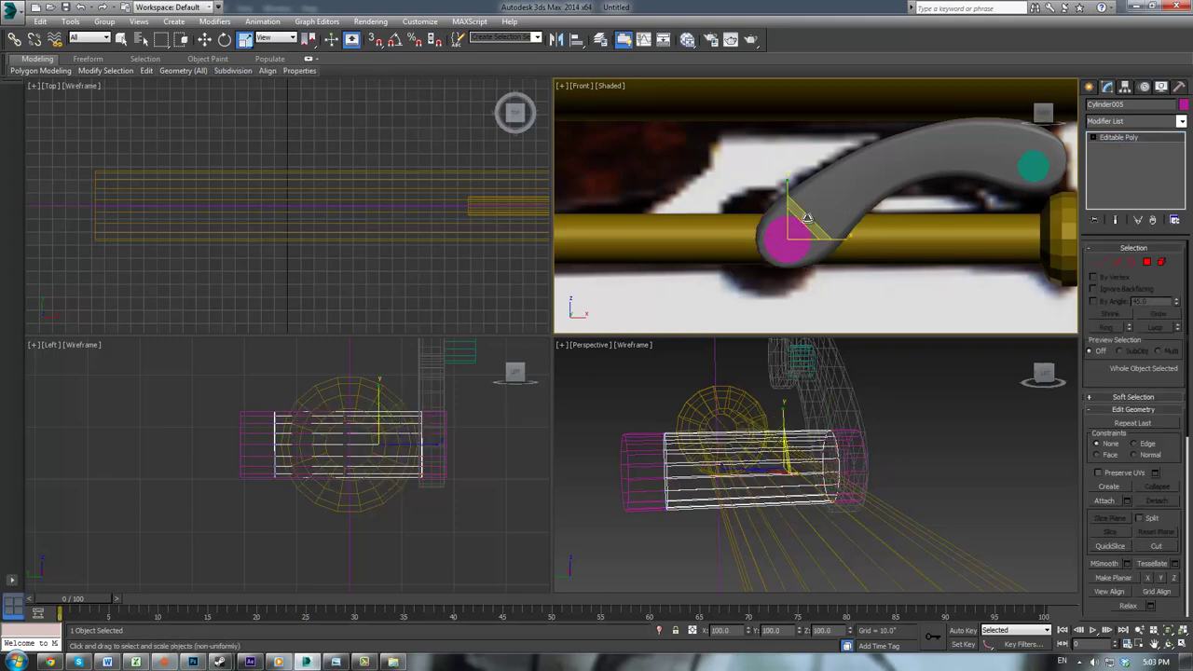
left_click_drag(807, 218, 876, 172)
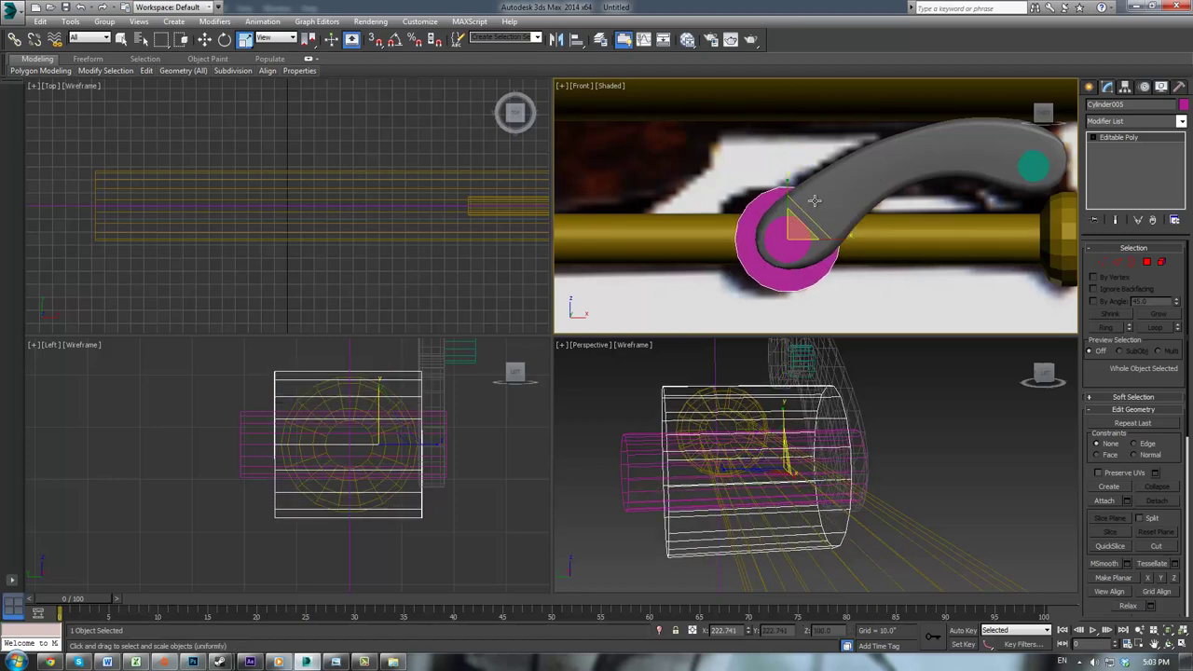
key("w")
left_click_drag(828, 238, 809, 238)
key("ctrl+z")
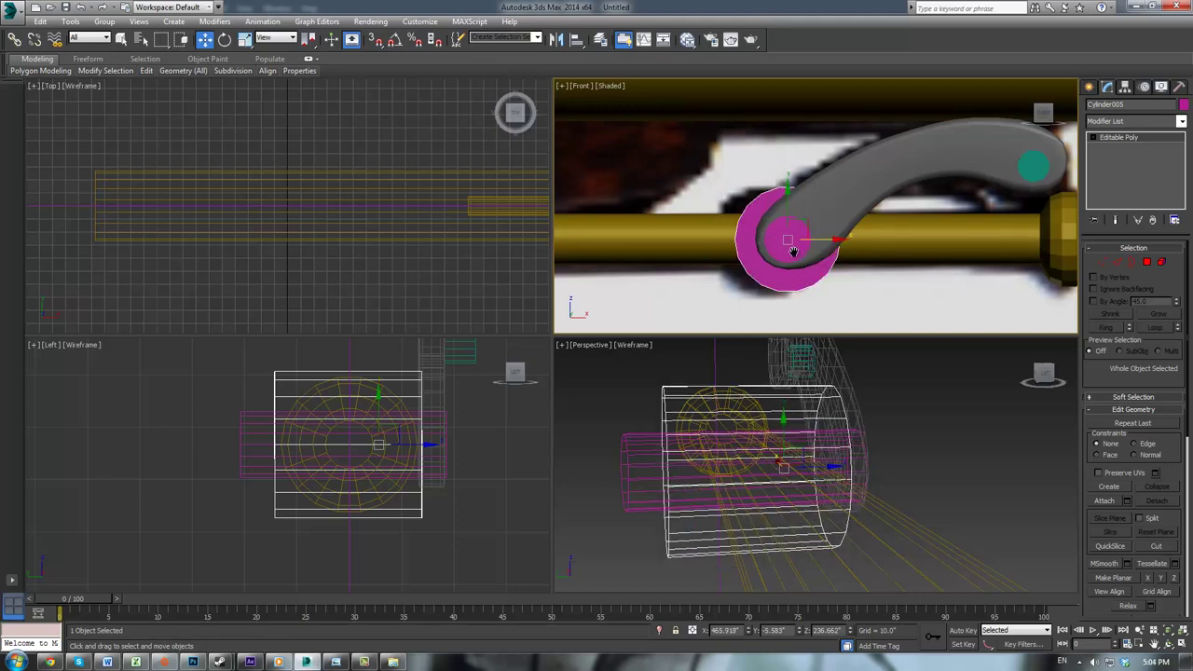
Step: Compare the collar around the rear pin with the pistol reference photo in Windows Photo Viewer
scroll(793, 251, "down", 2)
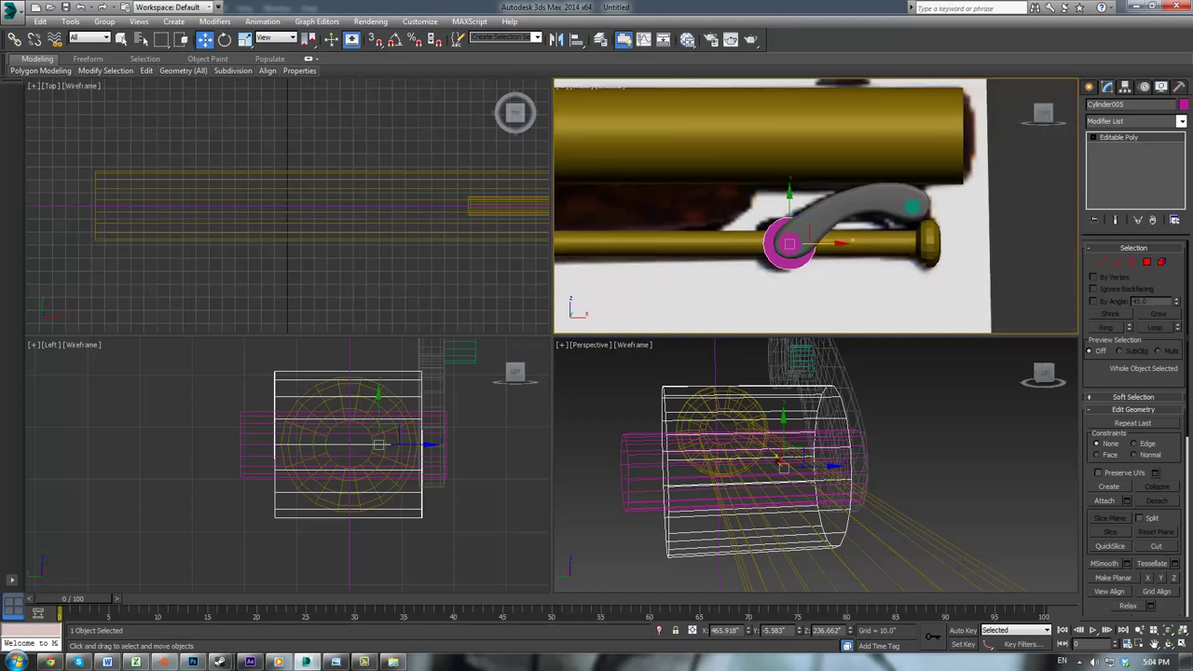
key("alt+Tab")
left_click_drag(804, 90, 149, 67)
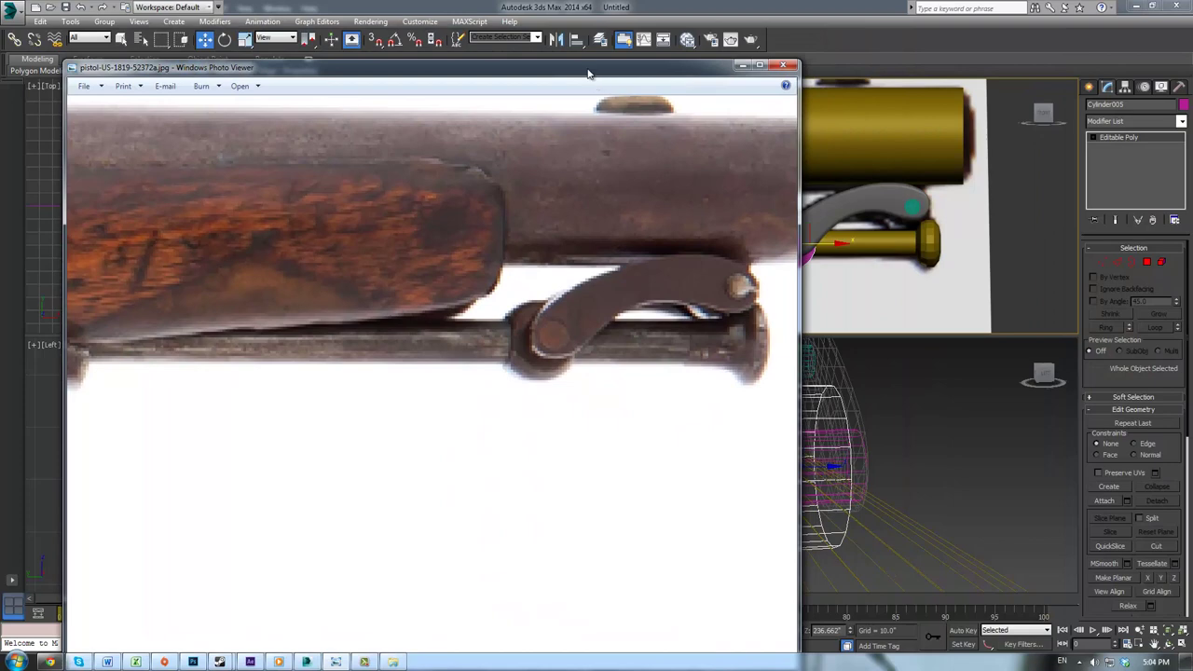
left_click_drag(589, 73, 1192, 93)
middle_click(868, 221)
Step: Select the ten vertices on the collar's stock-facing side and scale them along X into a flat face
scroll(868, 221, "up", 2)
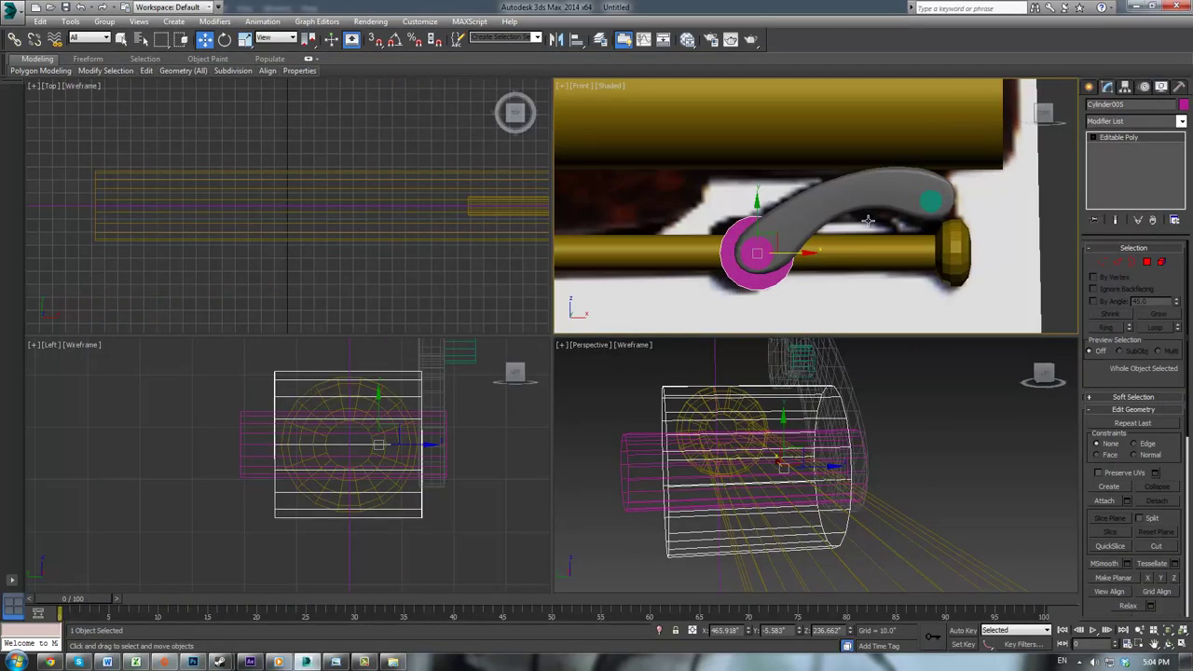
middle_click_drag(818, 236, 845, 197)
key("1")
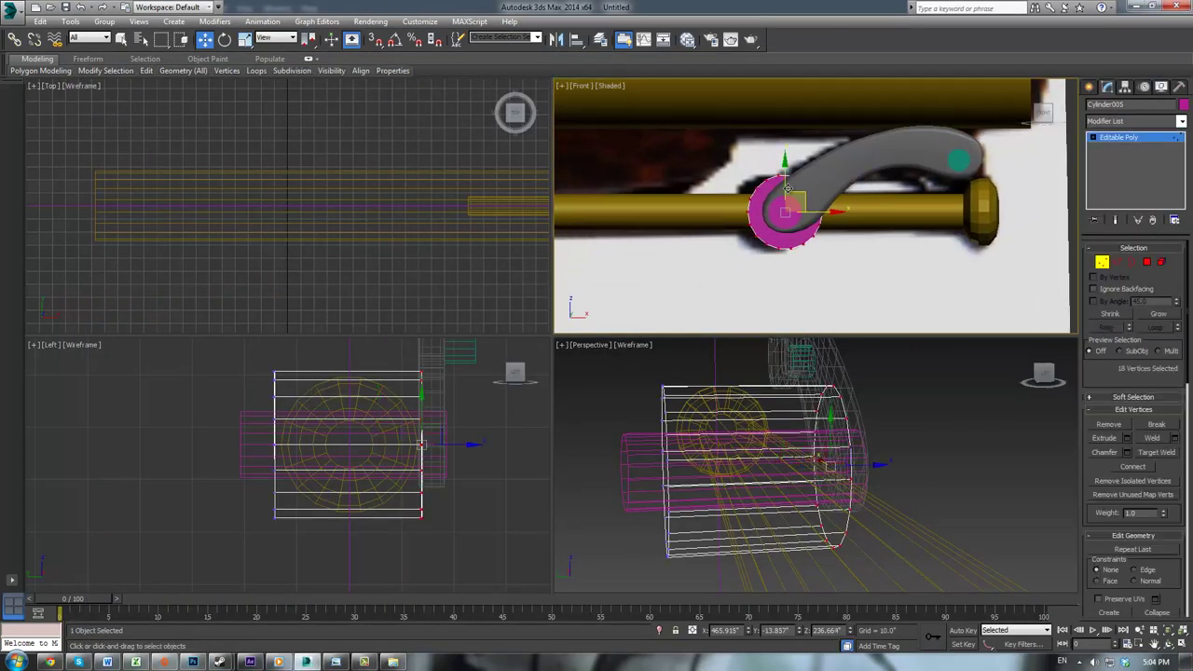
scroll(787, 189, "up", 4)
left_click_drag(707, 286, 741, 303)
key("r")
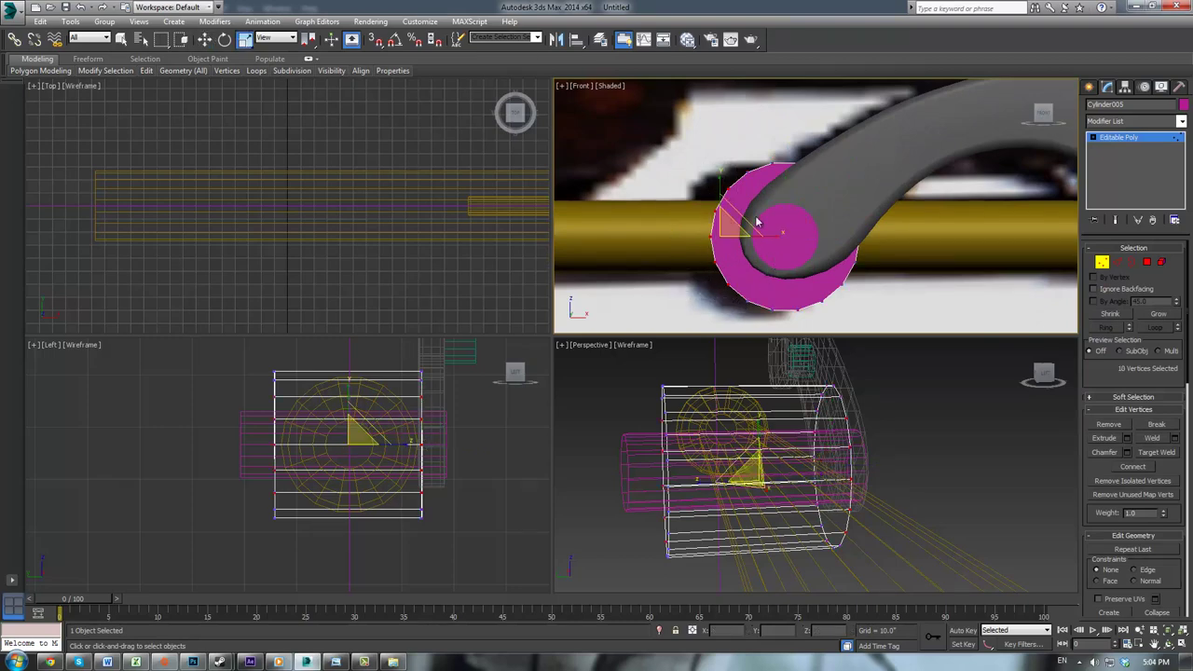
left_click_drag(779, 236, 96, 216)
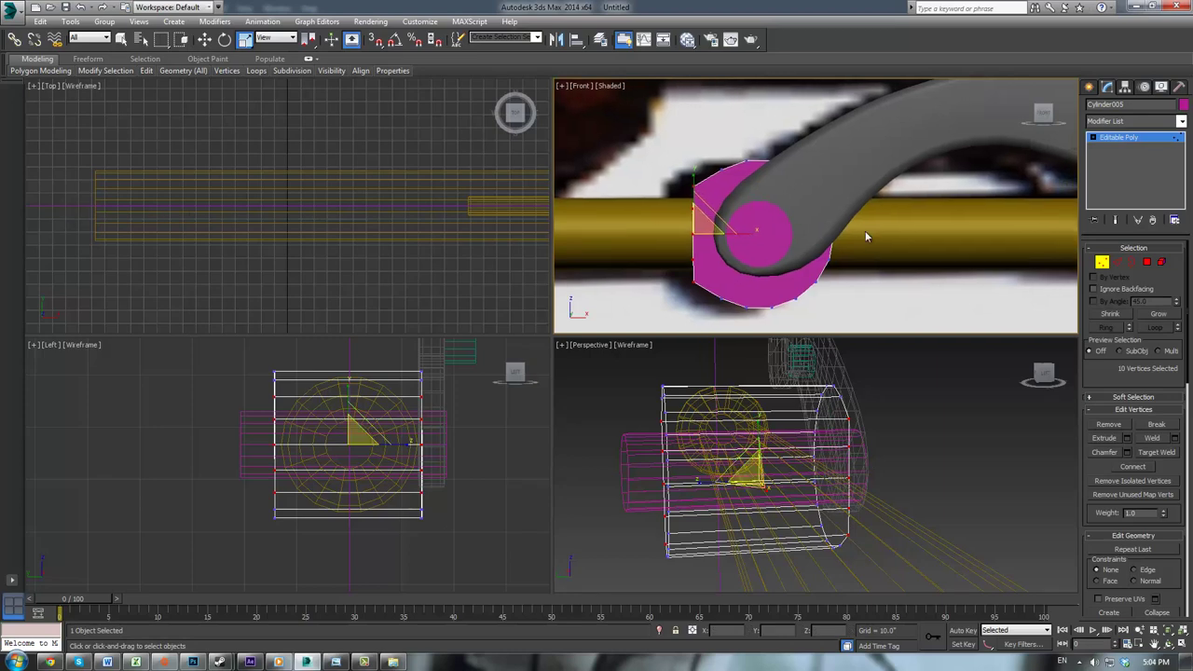
Step: Flatten the ten vertices on the collar's muzzle-facing side along X to match the opposite flat face
key("F3")
left_click_drag(868, 178, 815, 293)
left_click_drag(873, 238, 103, 243)
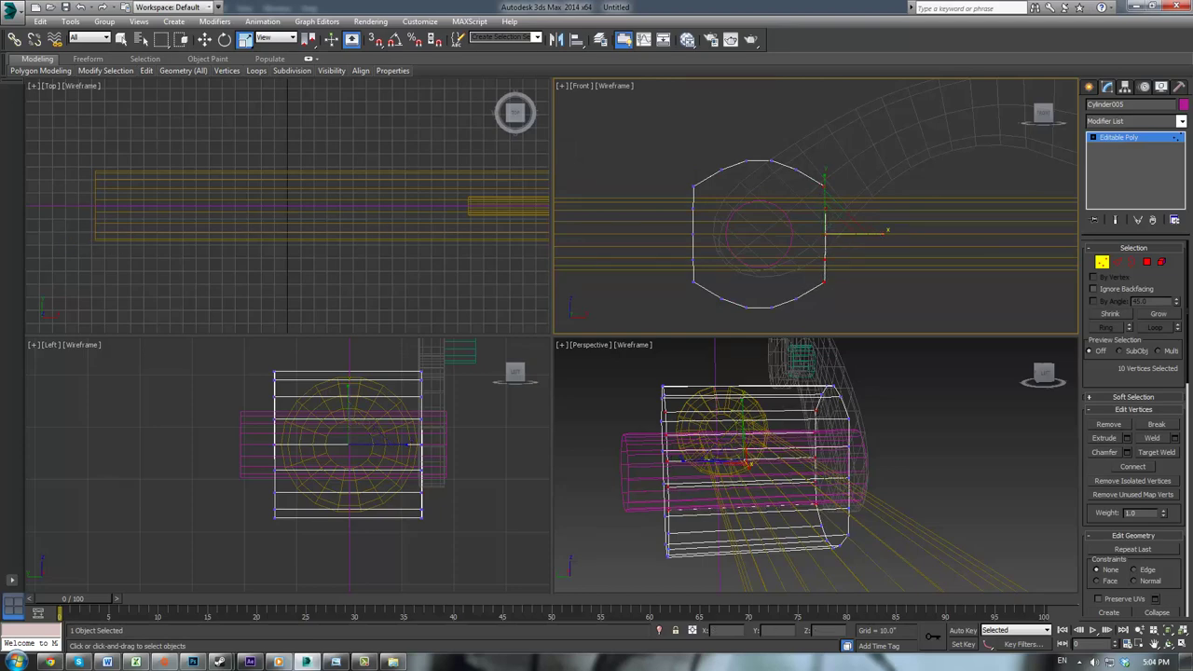
key("F3")
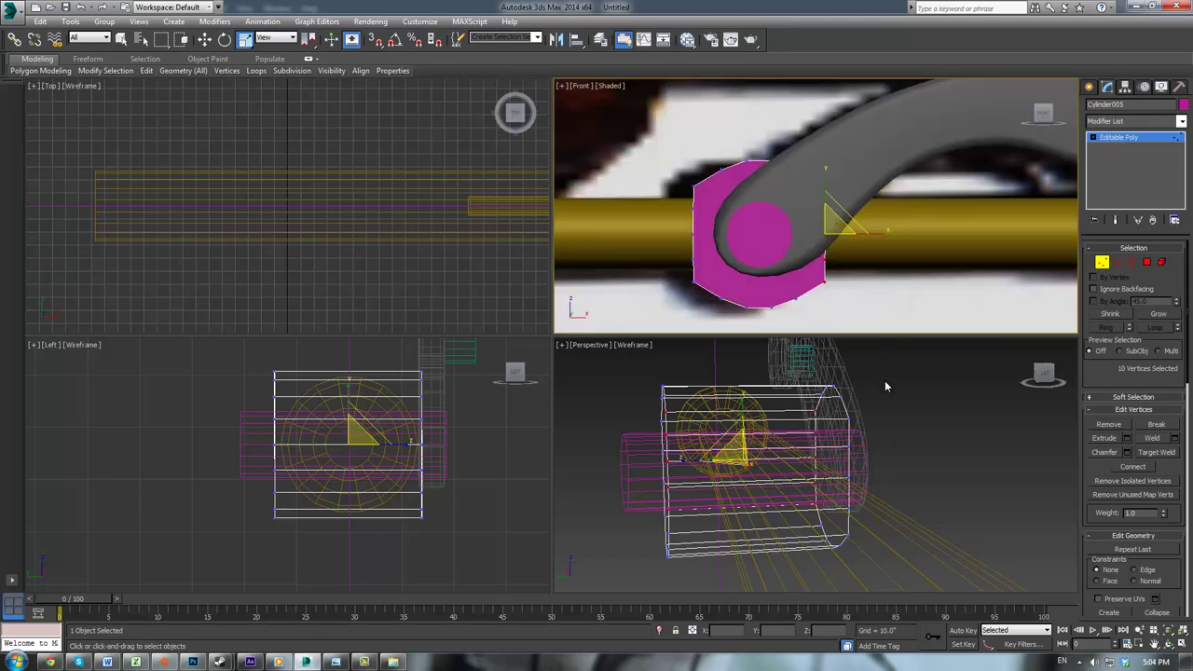
Step: Shade the perspective view and scale the whole collar along the pin's axis to about 34%
key("F3")
scroll(891, 440, "down", 5)
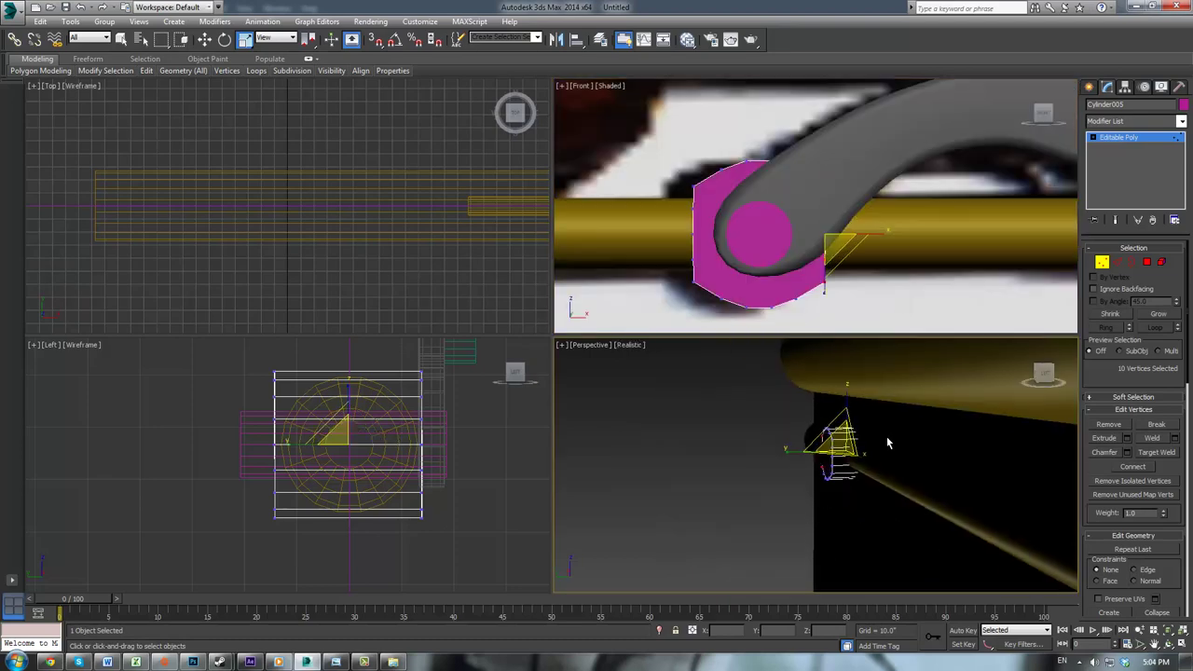
scroll(801, 457, "up", 10)
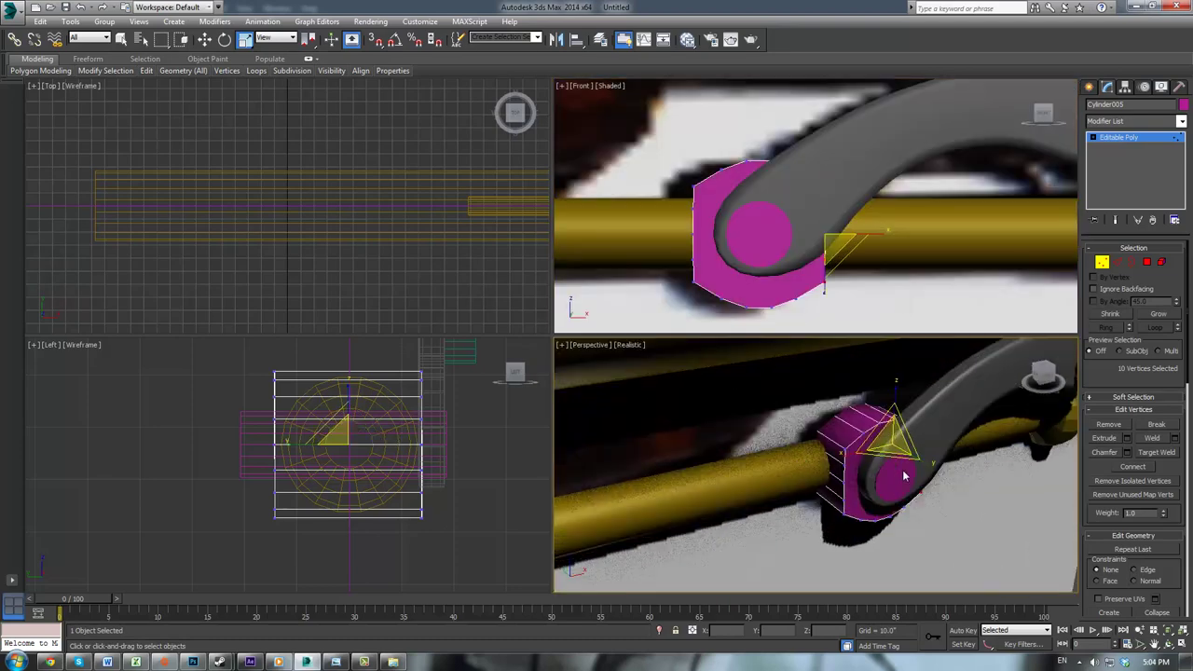
scroll(919, 469, "down", 4)
scroll(921, 470, "up", 4)
middle_click_drag(923, 470, 960, 453, "alt")
scroll(957, 451, "down", 6)
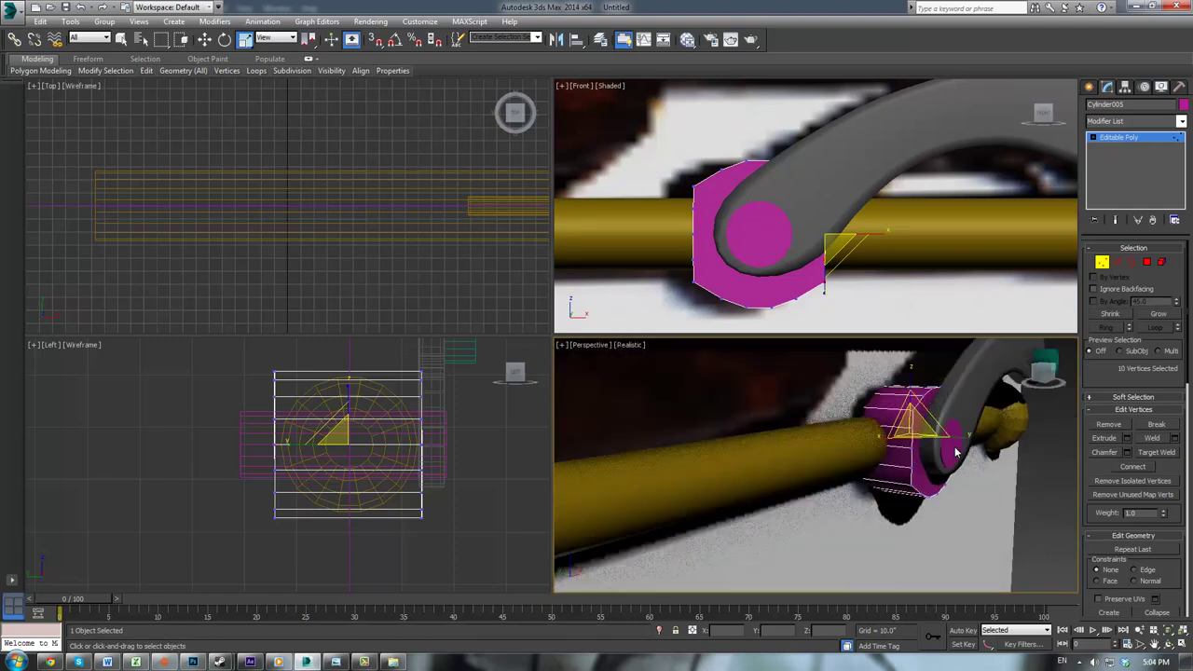
middle_click_drag(957, 450, 909, 459, "alt")
left_click(1122, 140)
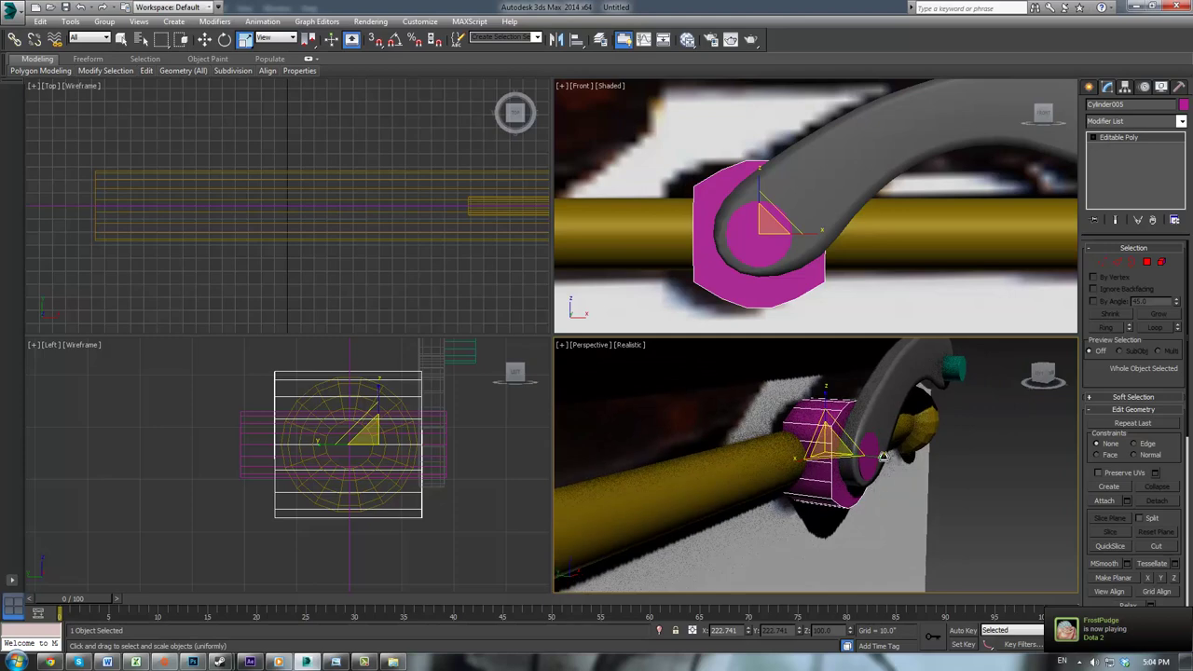
left_click_drag(881, 456, 808, 428)
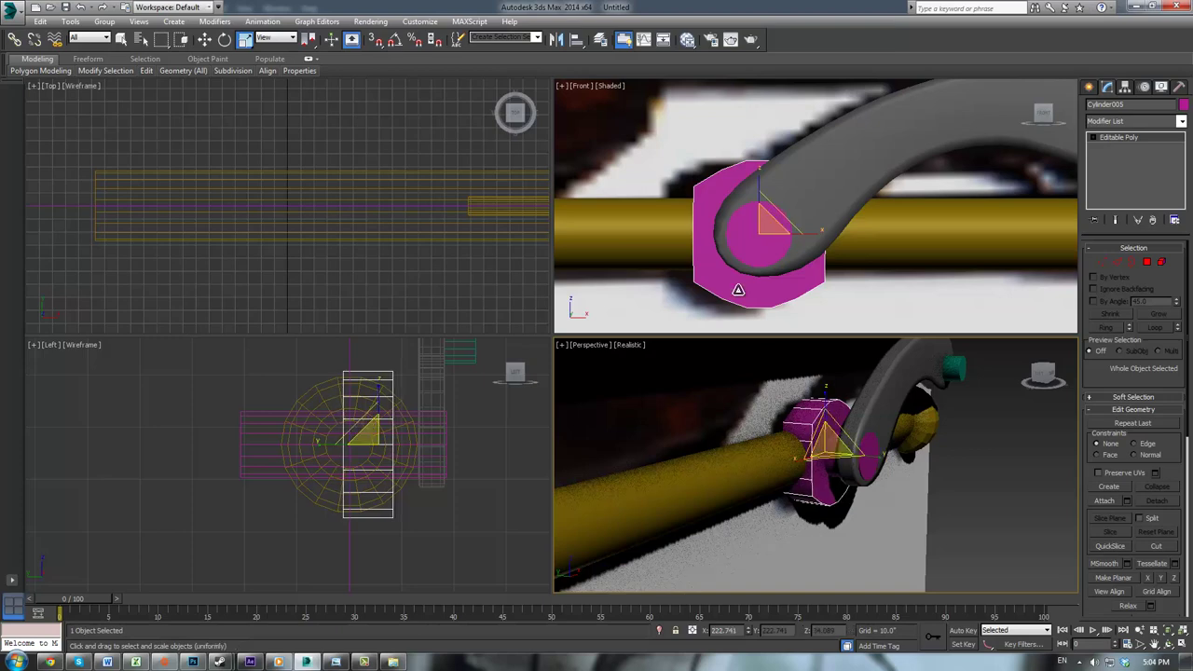
Step: Select the eight corner vertices at the ends of the collar's two flat sides and scale them vertically to about 83%
middle_click_drag(678, 212, 710, 221)
key("1")
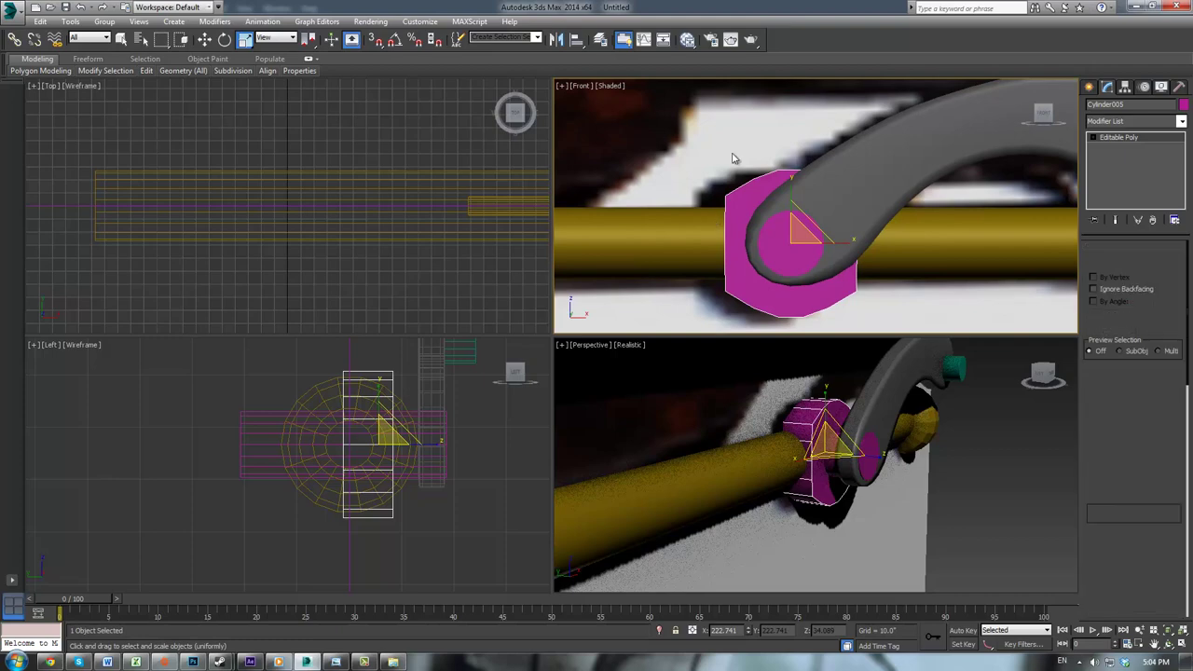
middle_click_drag(735, 159, 741, 162)
left_click_drag(687, 180, 744, 206)
key("F3")
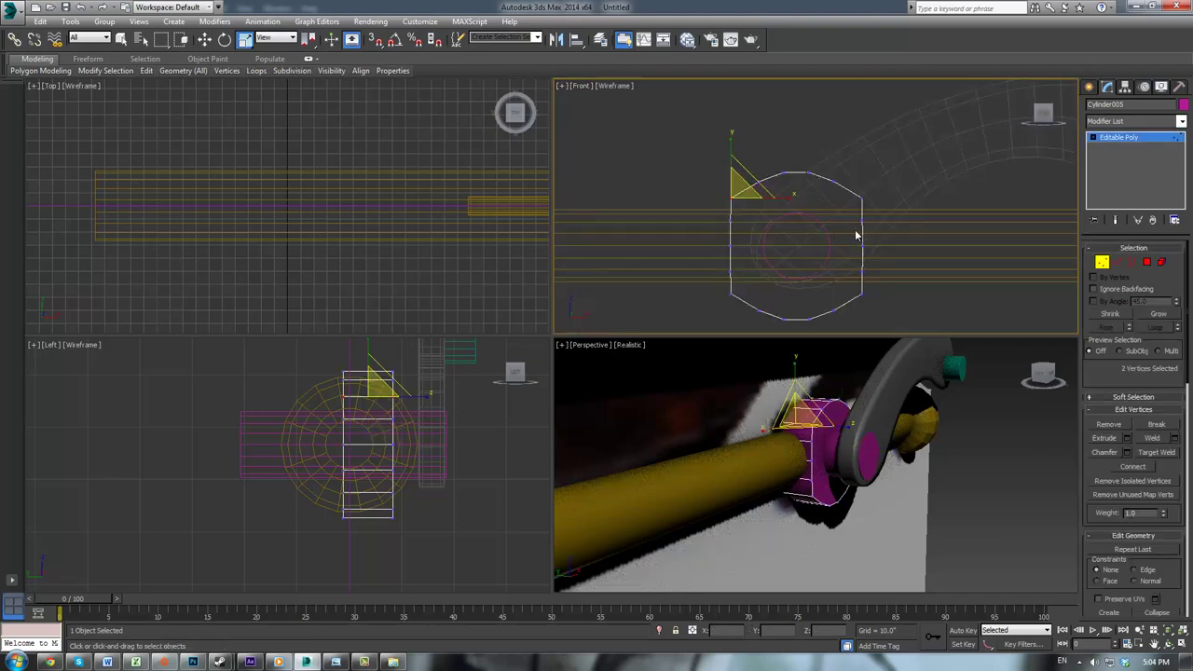
left_click(861, 197, "ctrl")
left_click(858, 295, "ctrl")
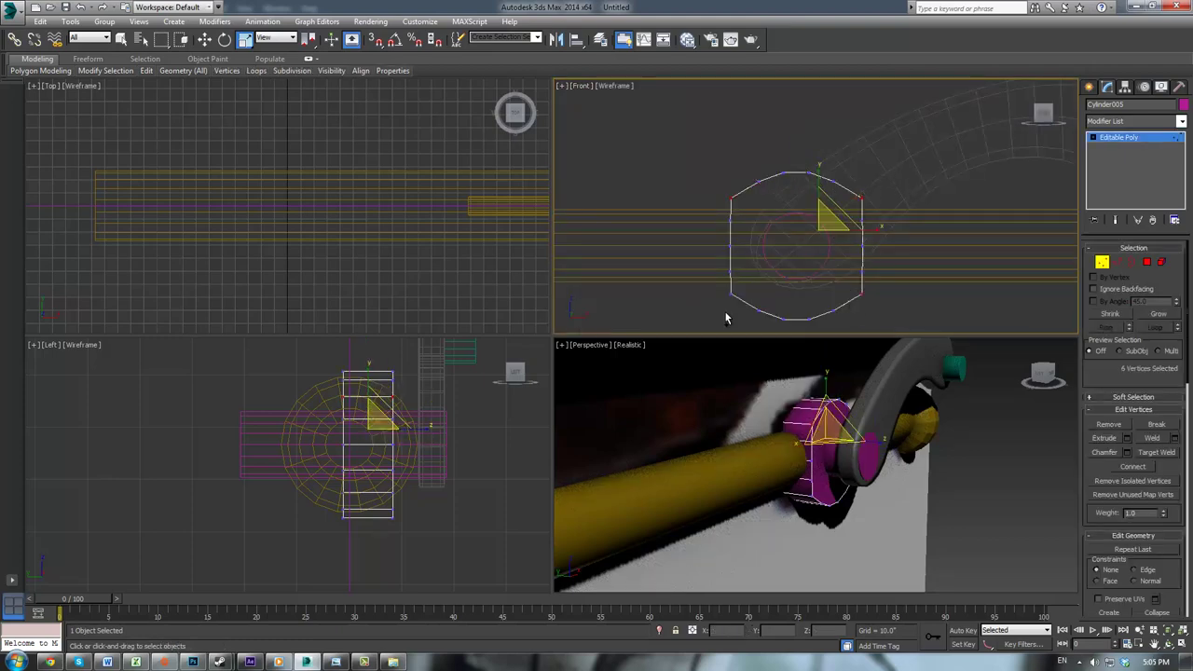
left_click_drag(747, 311, 752, 312, "ctrl")
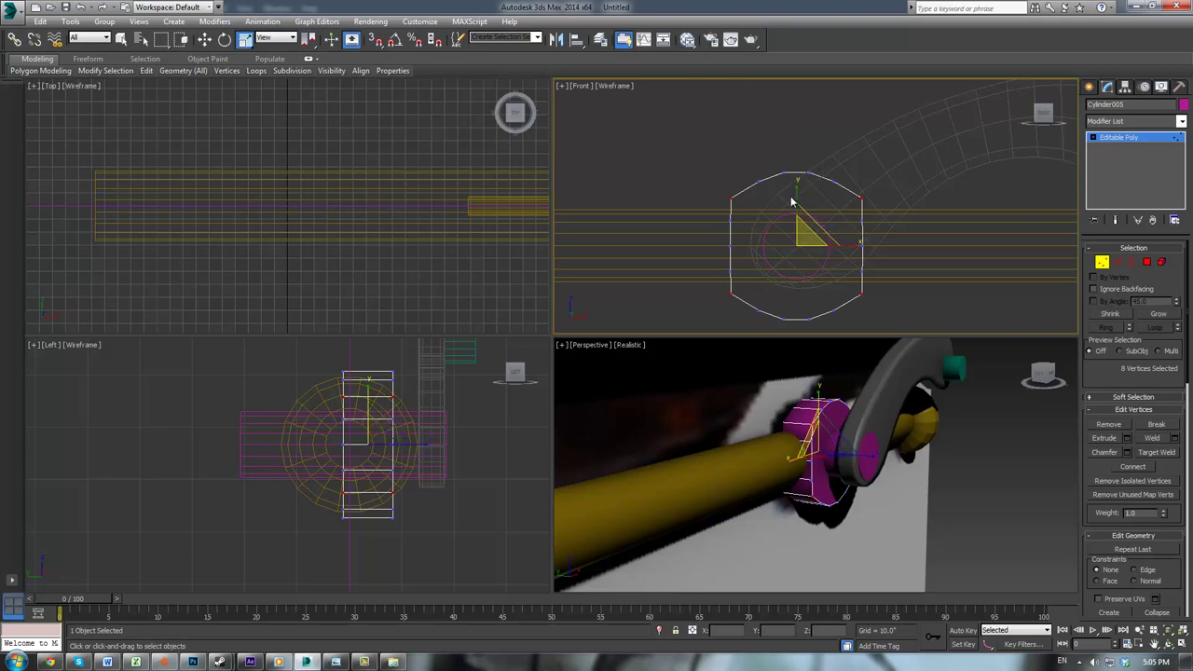
left_click_drag(795, 194, 796, 200)
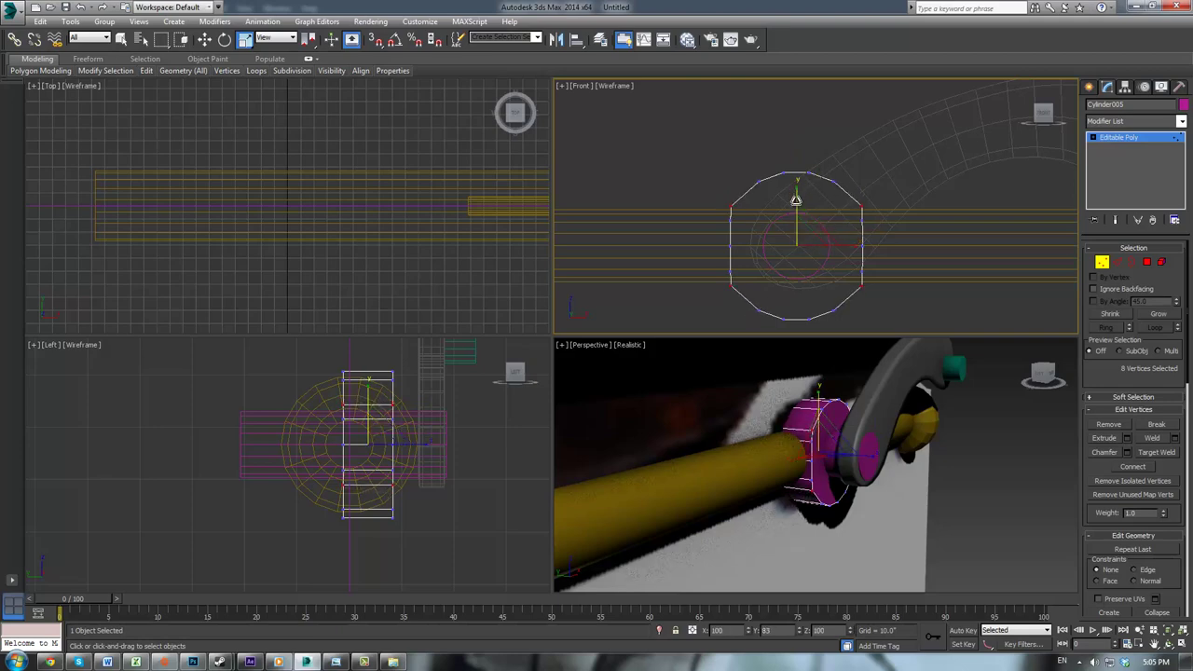
left_click(1118, 139)
left_click(878, 315)
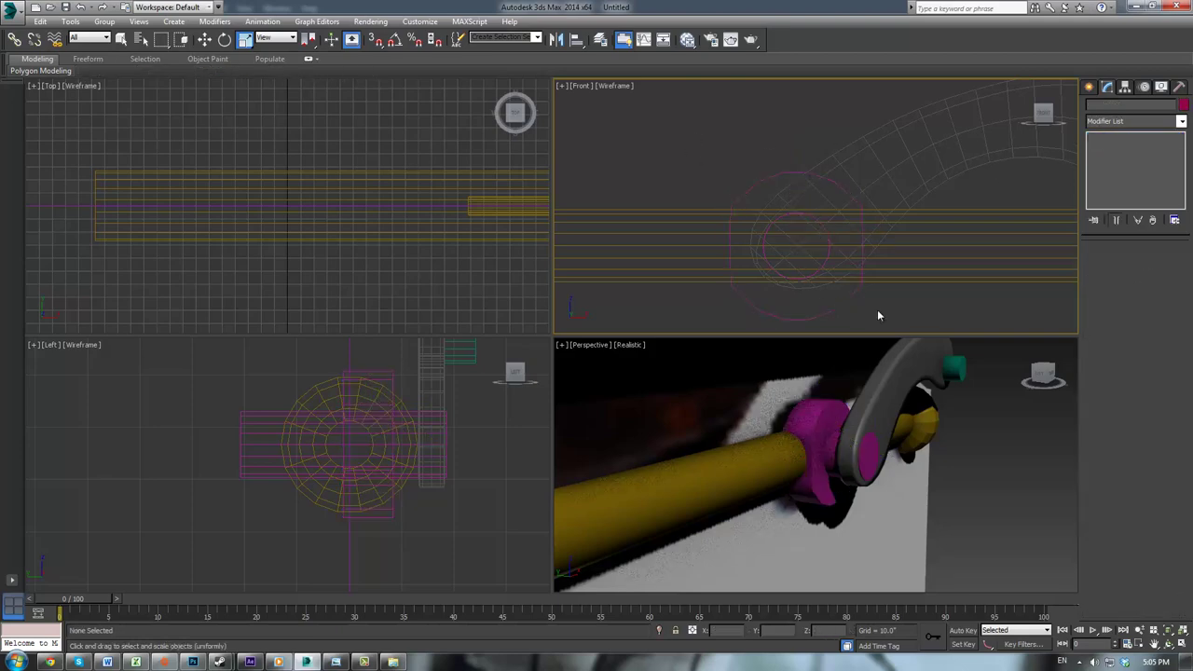
Step: Connect the ring of edges across the collar's thickness with 2 segments and a pinch of 85
left_click(826, 408)
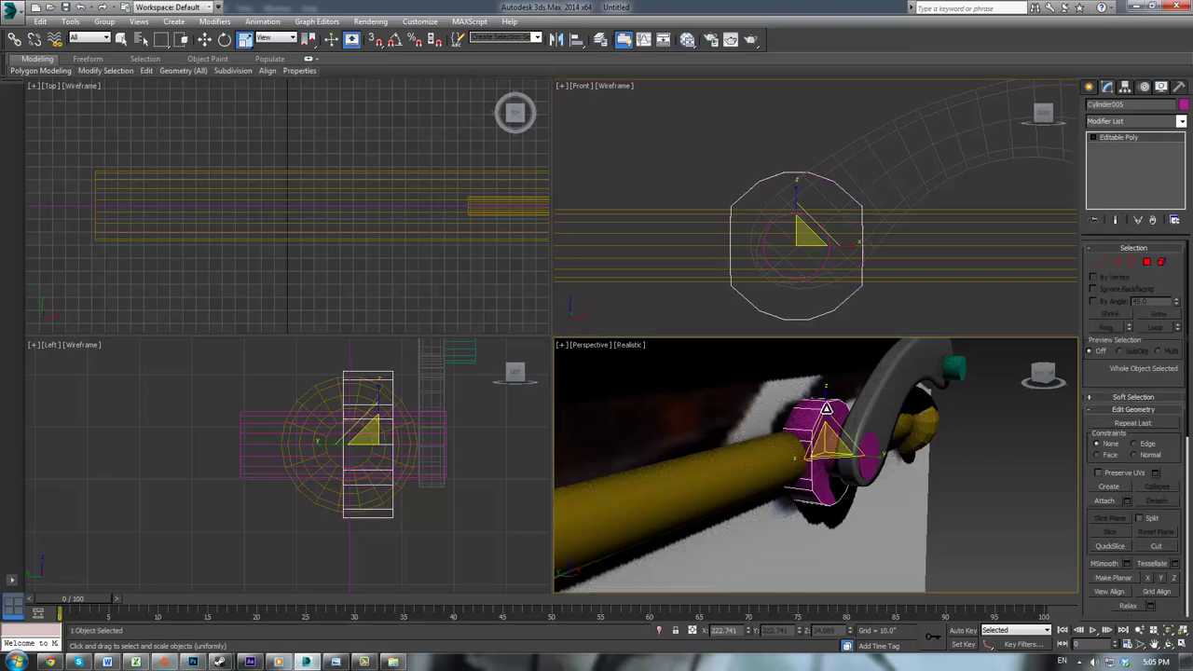
key("2")
left_click(809, 410)
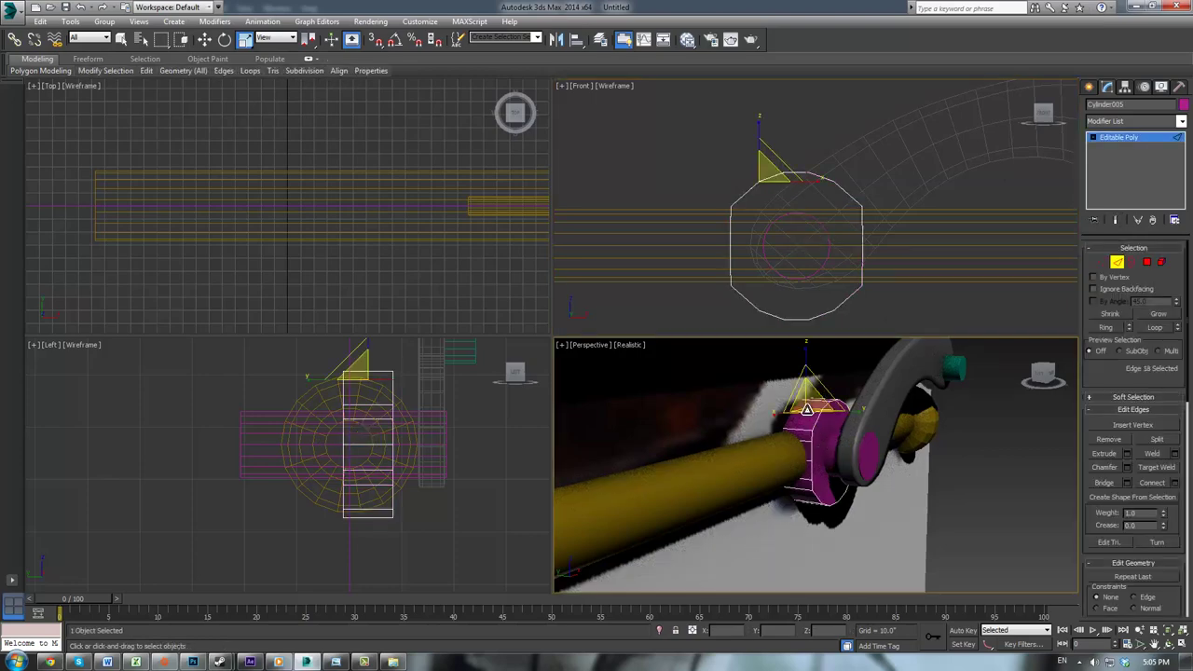
key("alt+r")
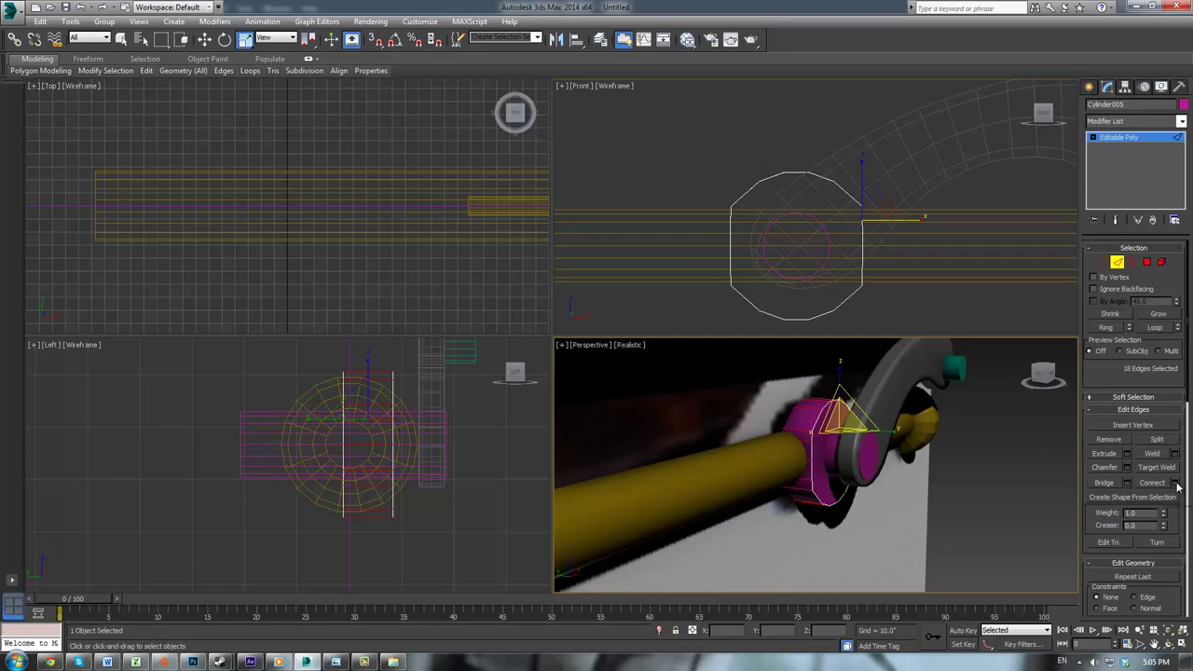
left_click(1176, 483)
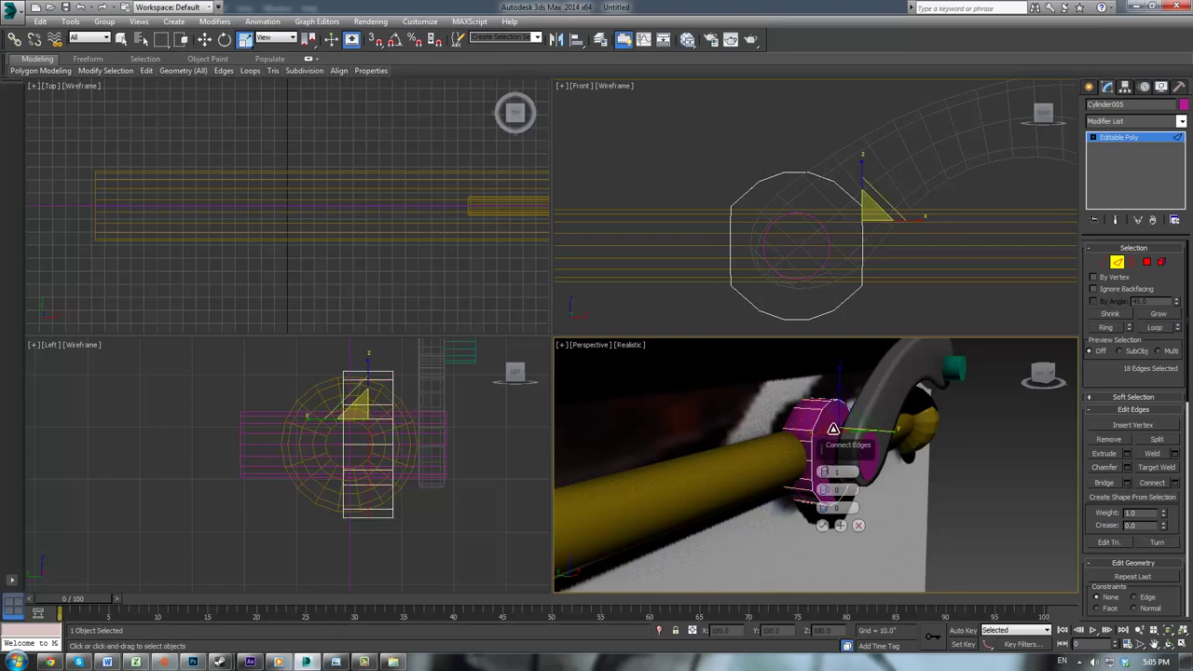
left_click(826, 473)
left_click_drag(825, 490, 846, 392)
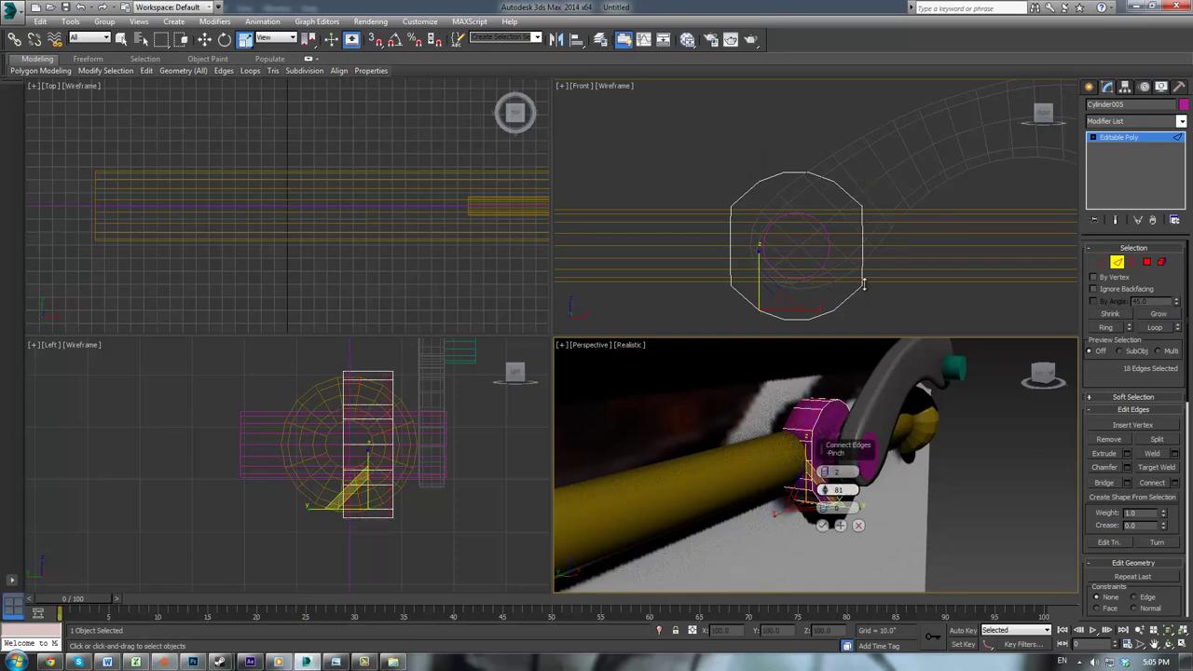
left_click_drag(864, 284, 849, 309)
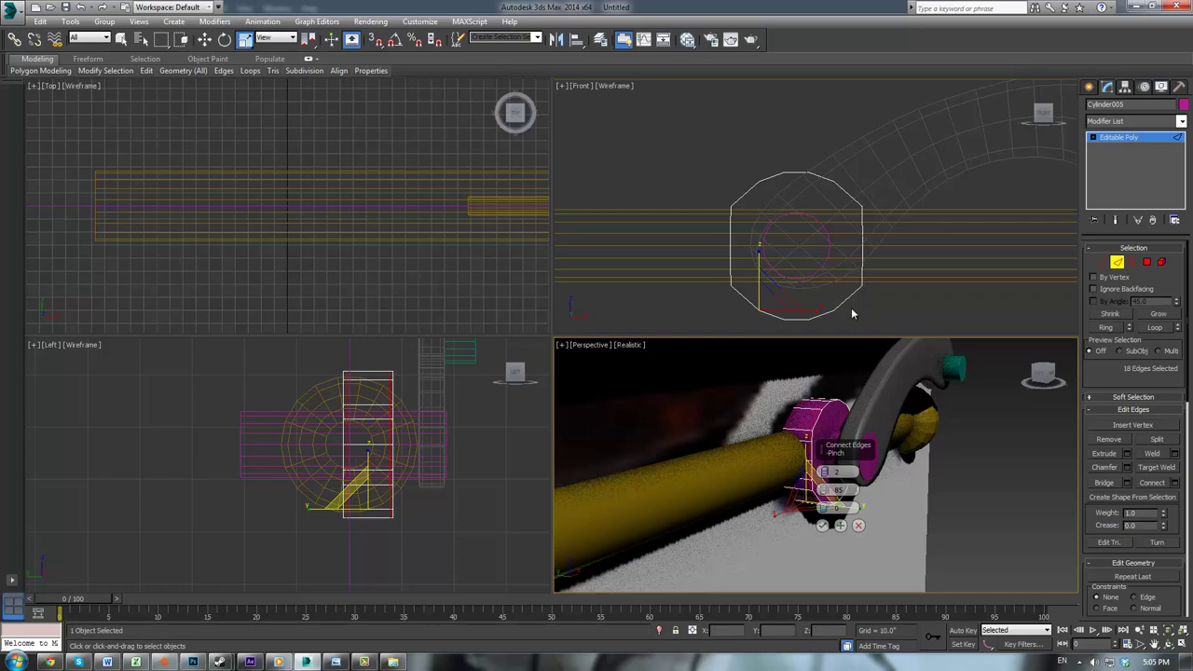
left_click(822, 526)
left_click(1137, 138)
Step: Apply a TurboSmooth modifier to the collar and inspect its rounded edges up close
left_click(1125, 124)
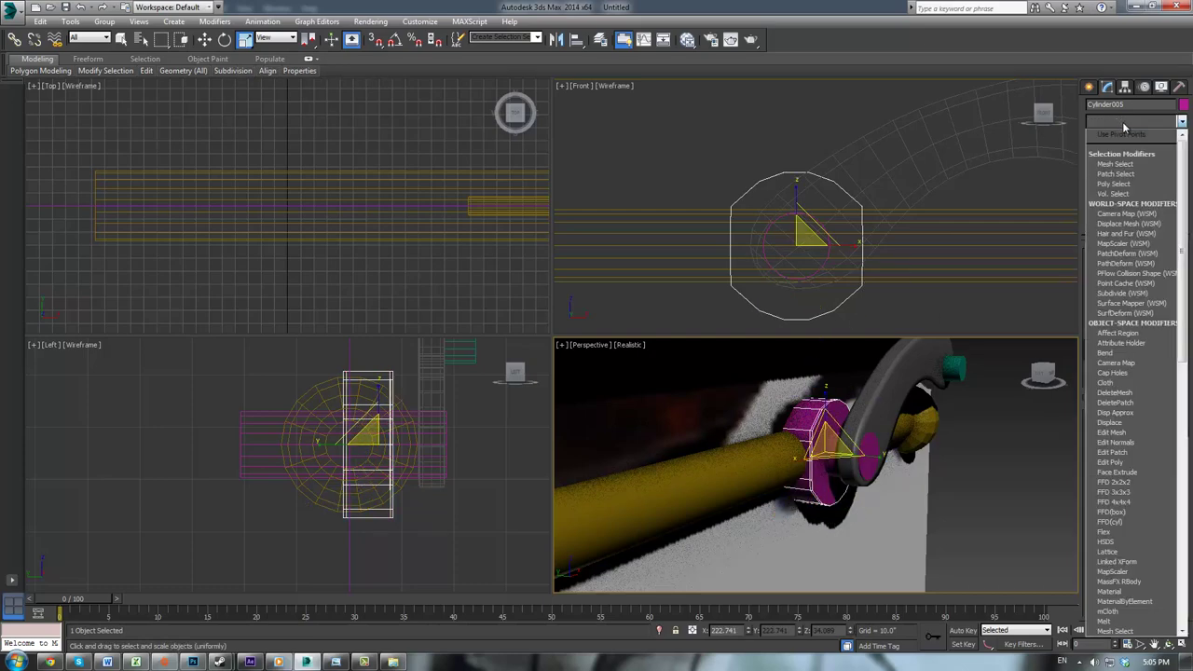
type("tu")
key("Return")
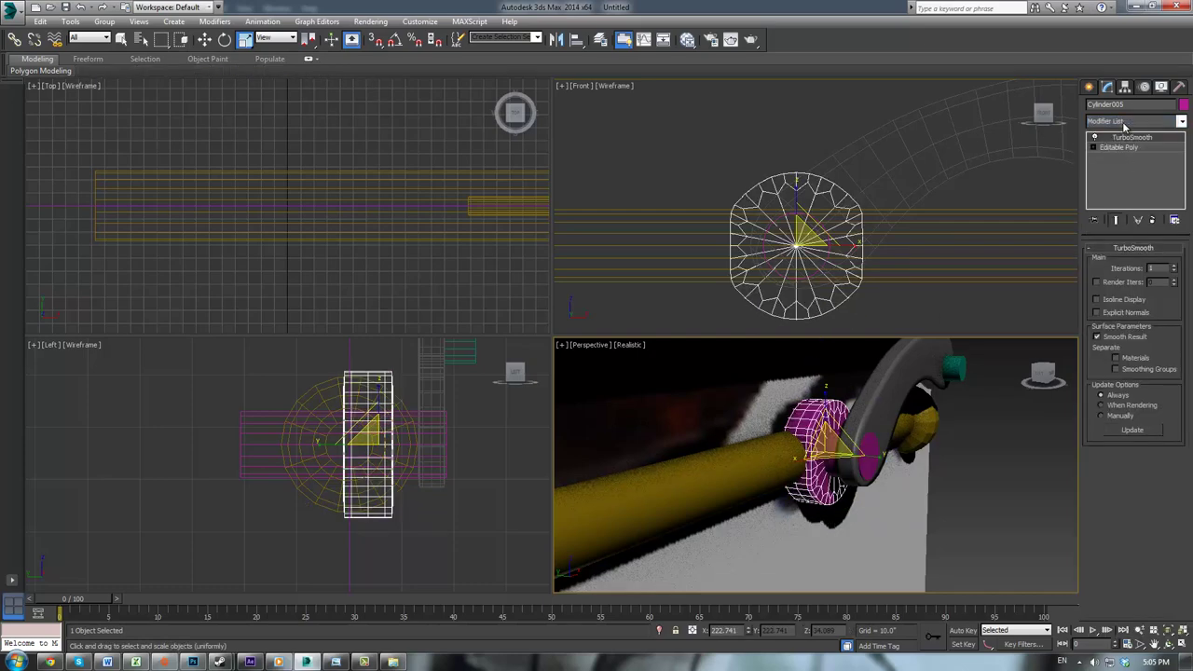
left_click(966, 513)
scroll(942, 477, "up", 3)
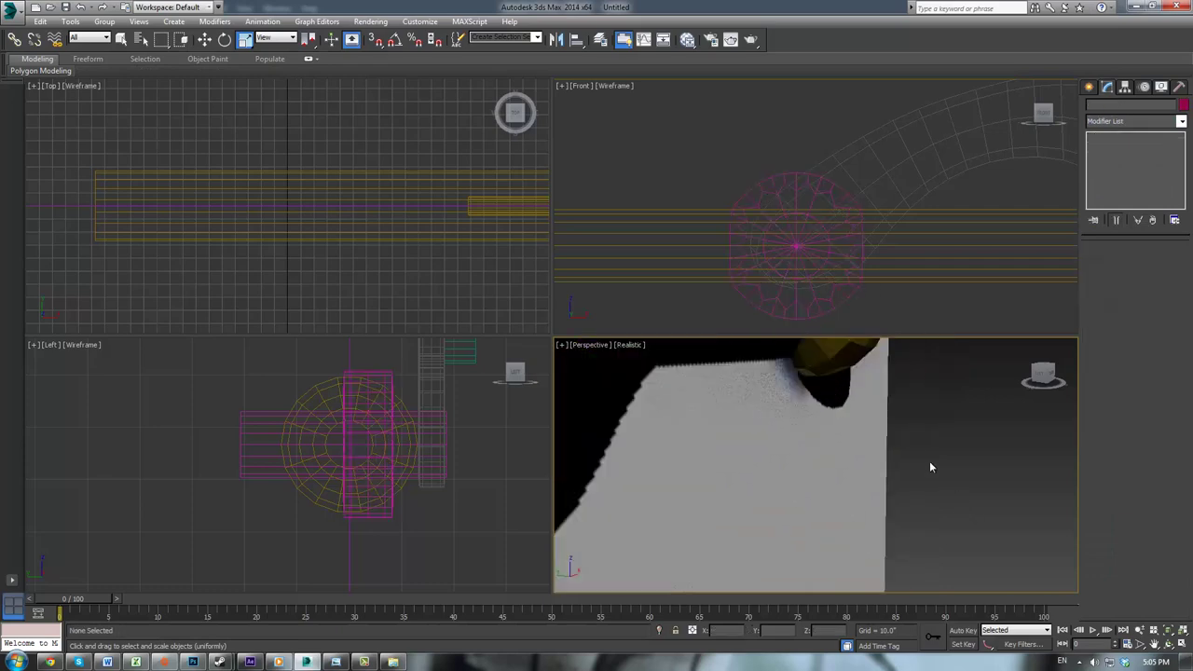
scroll(773, 421, "down", 2)
middle_click_drag(773, 420, 905, 477)
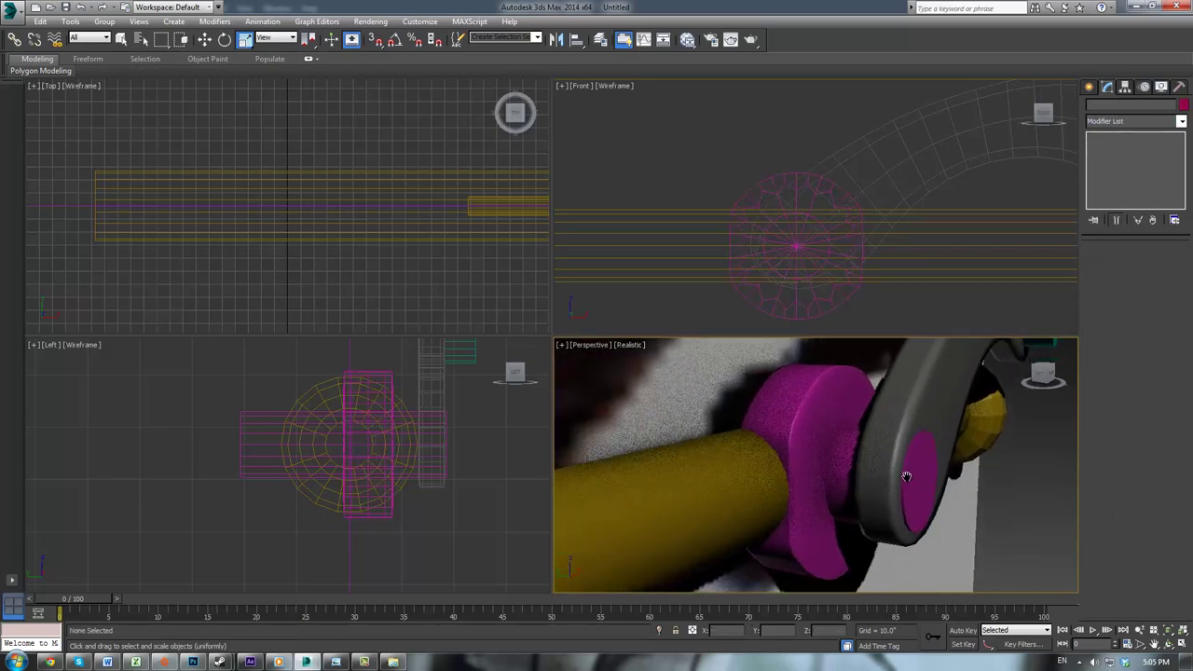
scroll(874, 432, "up", 3)
scroll(859, 431, "down", 3)
middle_click_drag(858, 431, 902, 508)
Step: Scale the smoothed collar slightly thicker along the pin's axis
left_click(796, 439)
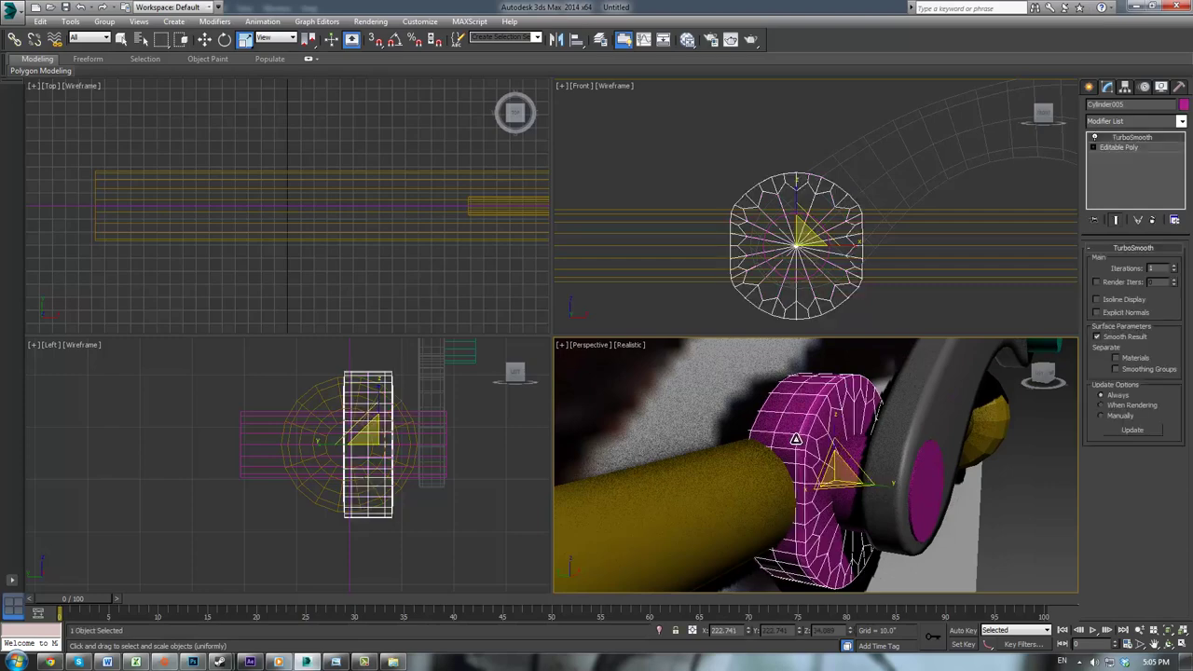
left_click_drag(894, 488, 900, 492)
left_click(1055, 540)
mouse_move(921, 484)
middle_mouse_down("alt")
mouse_move(940, 483)
mouse_move(819, 475)
mouse_move(899, 481)
middle_mouse_up("alt")
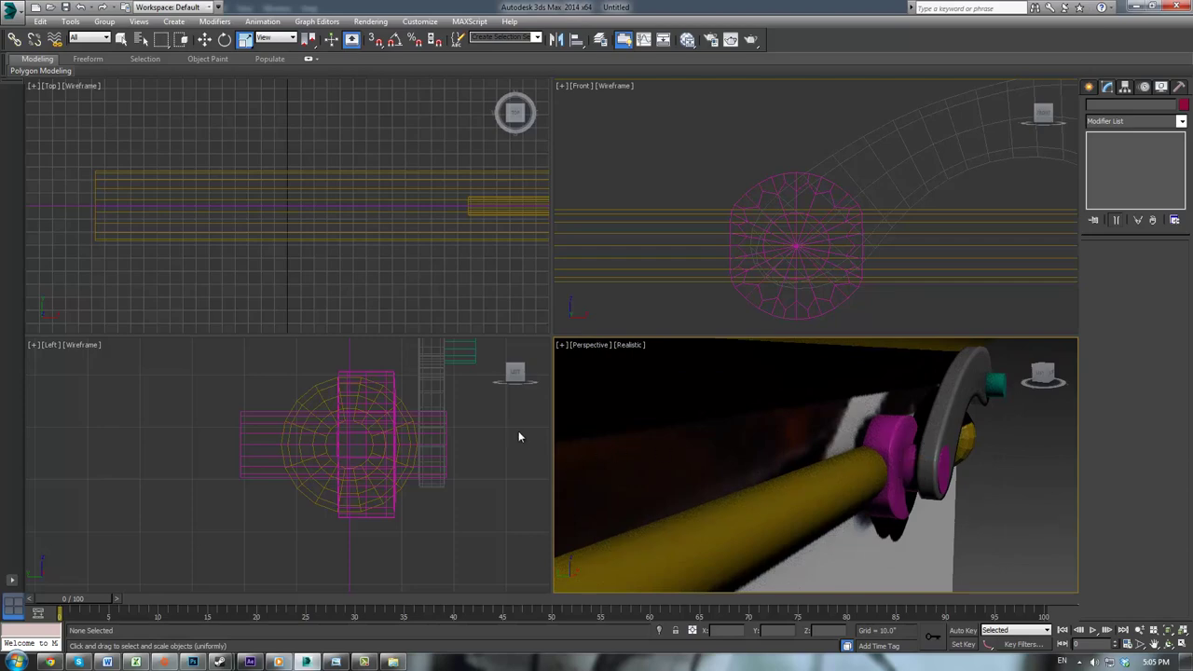
Step: Move the curved swivel link sideways towards the collar, to about -6.54 in Y
middle_click_drag(519, 437, 506, 470)
left_click(422, 424)
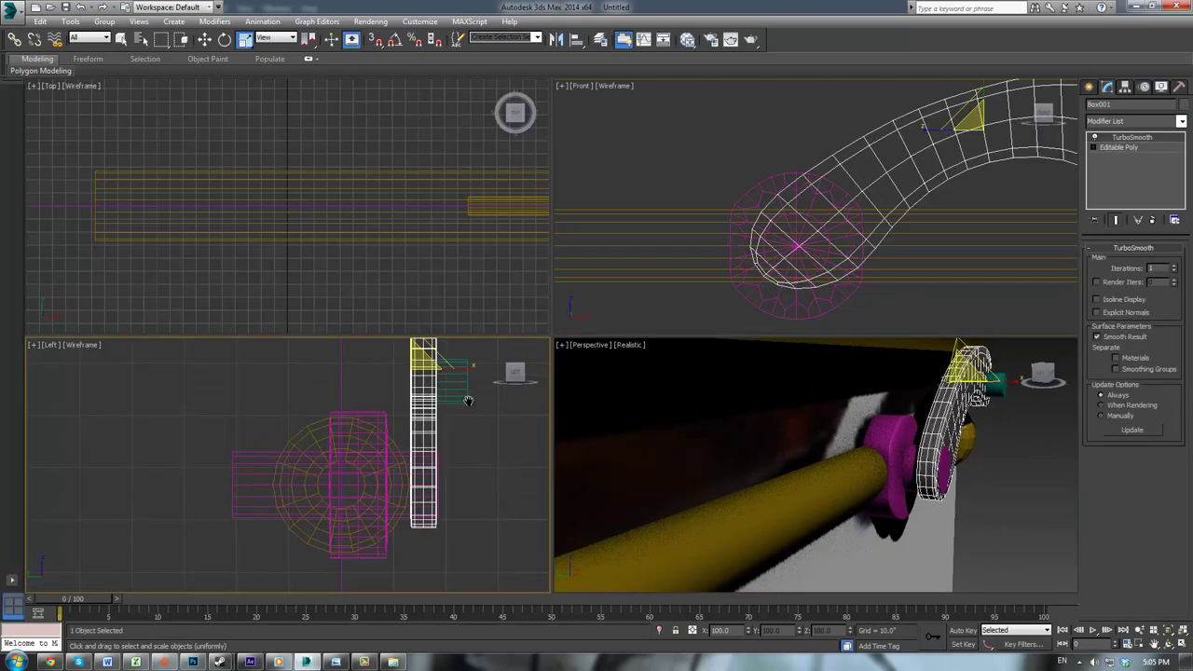
middle_click_drag(468, 401, 472, 453)
key("w")
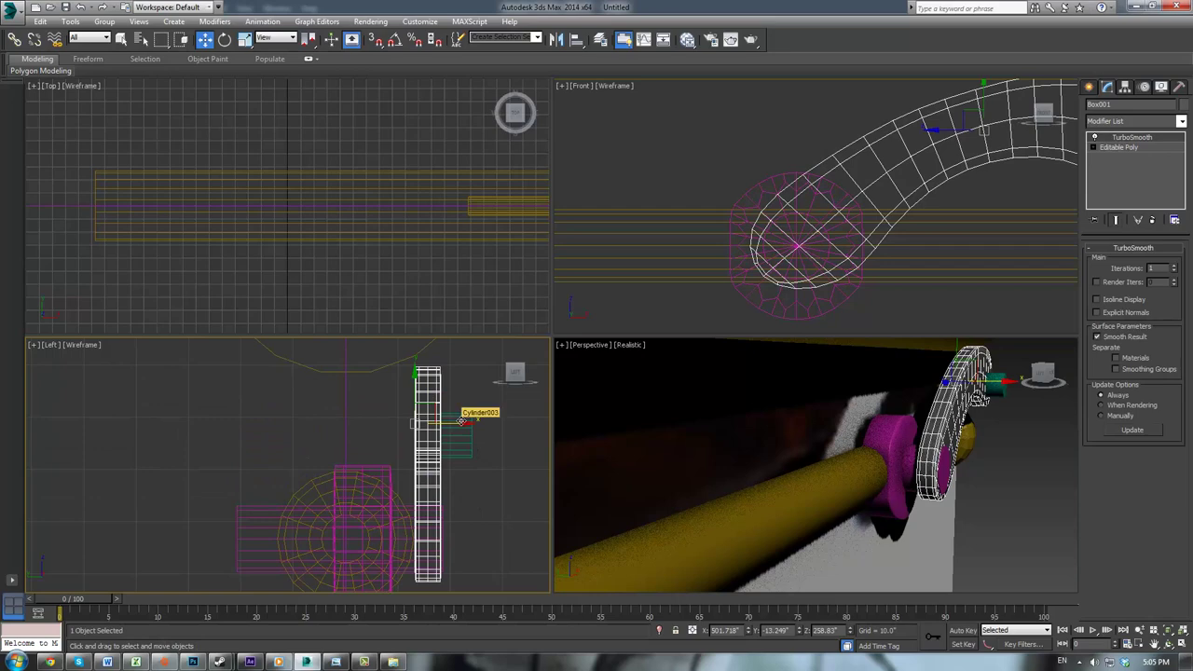
left_click_drag(461, 422, 441, 424)
Step: Select the polygons capping both ends of the pivot pin and bevel them slightly outward with a narrow inset rim
scroll(963, 451, "down", 5)
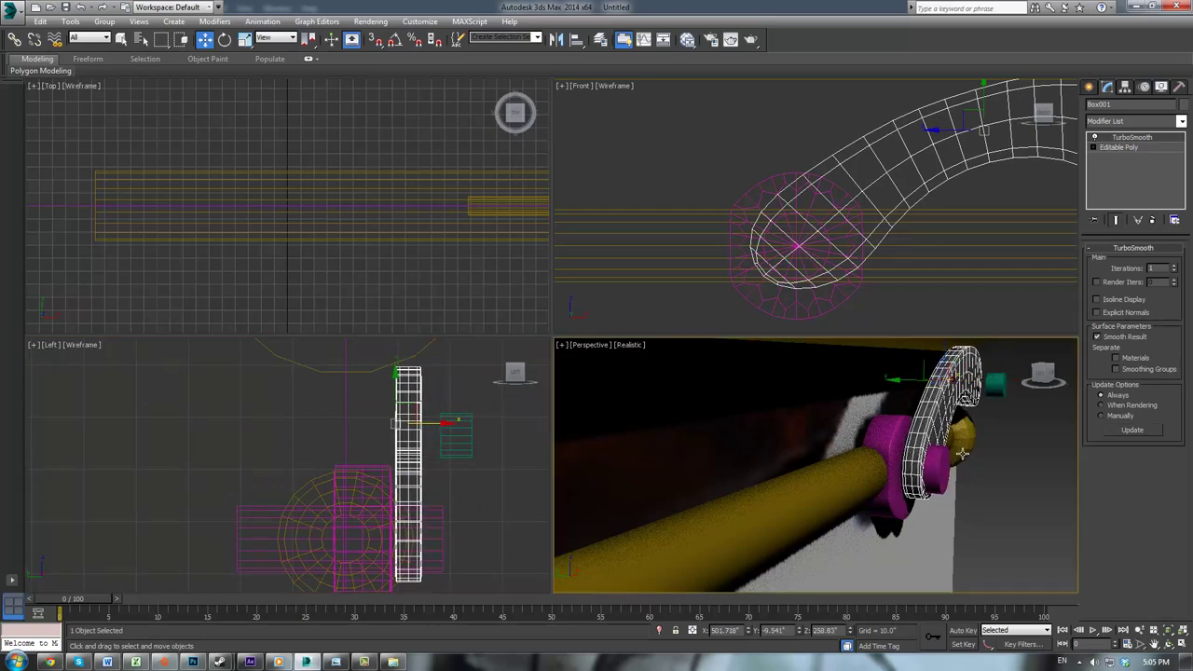
middle_click_drag(932, 447, 993, 475, "alt")
left_click(921, 469)
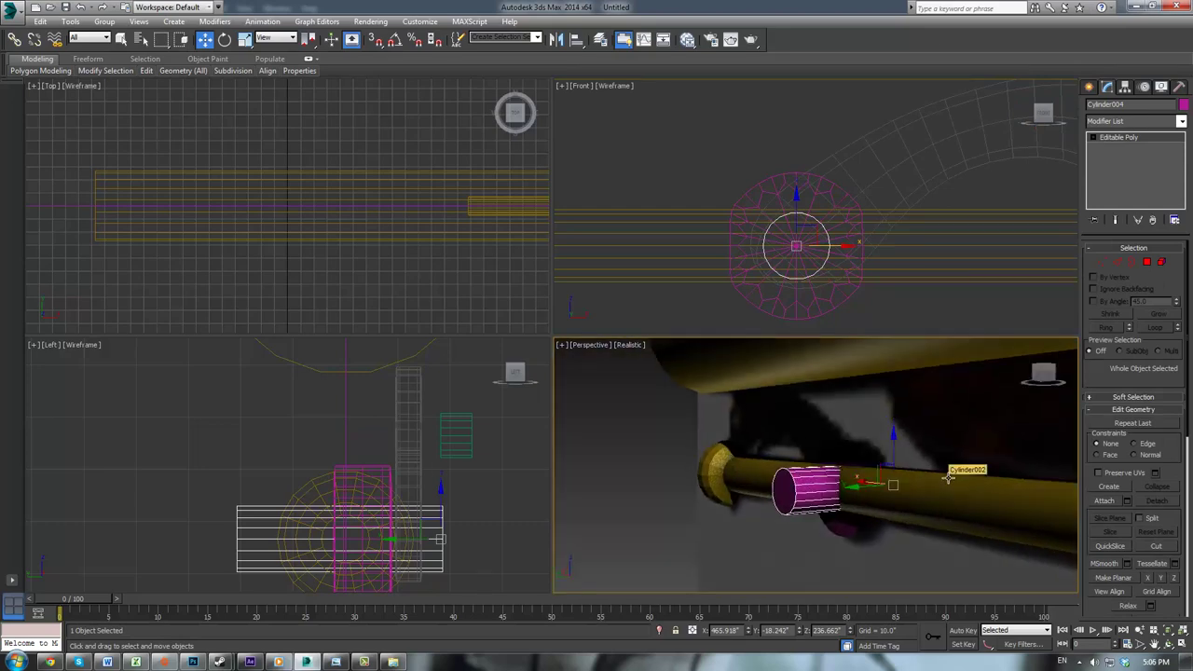
key("4")
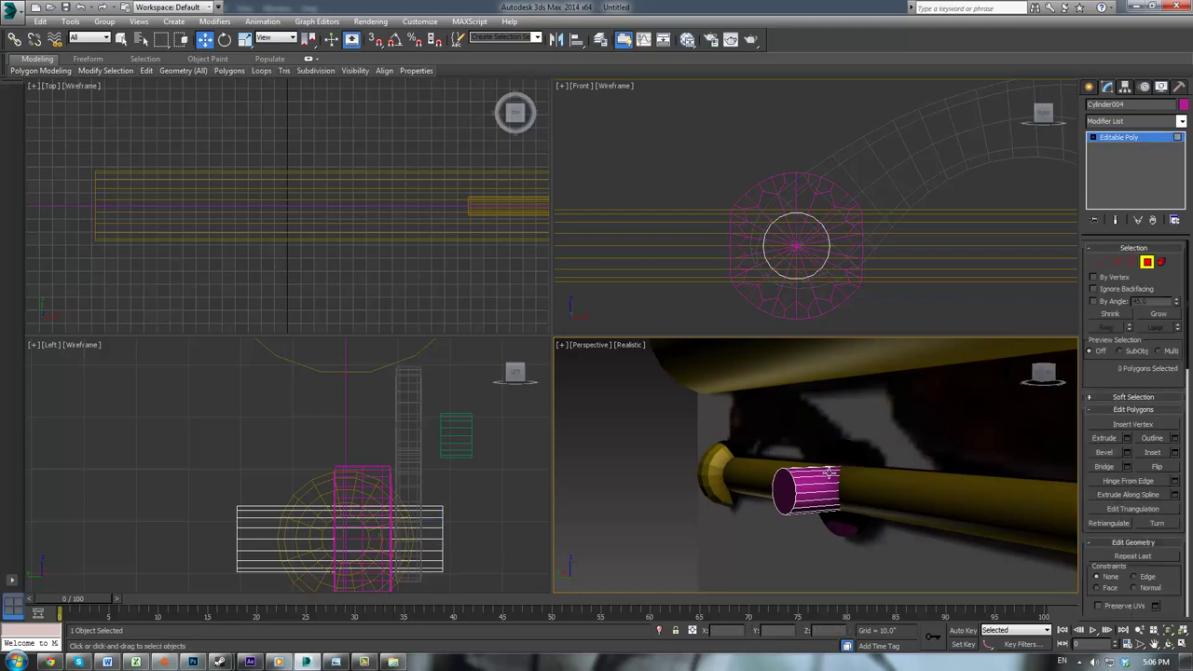
left_click(784, 486)
key("z")
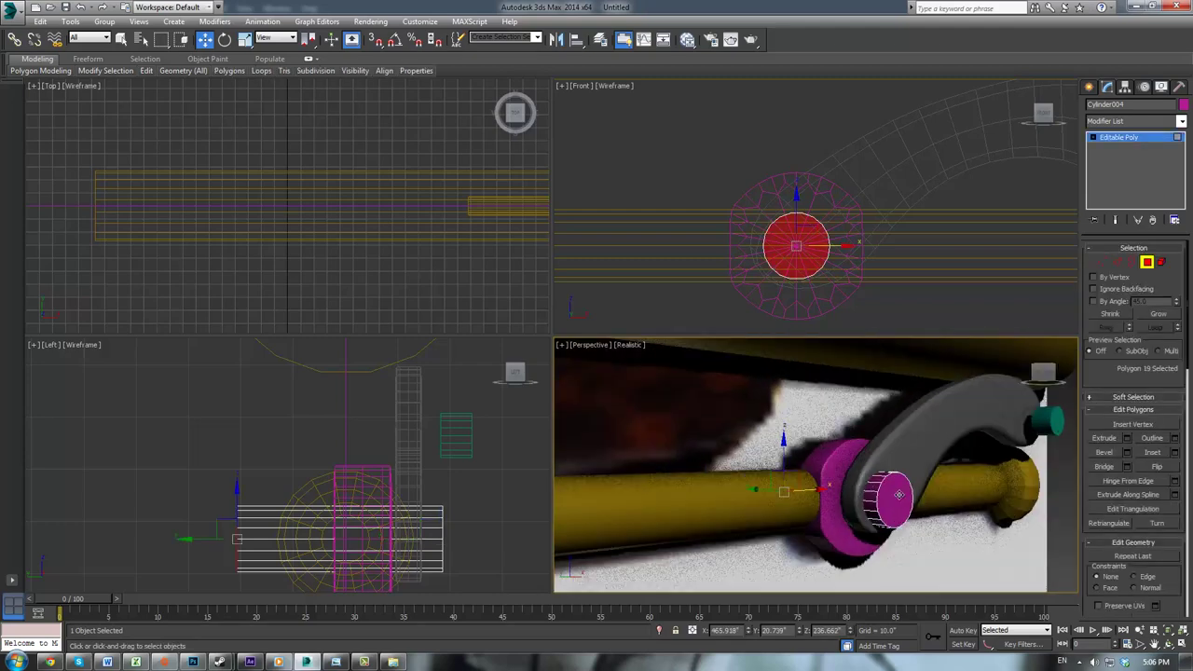
scroll(922, 446, "up", 6)
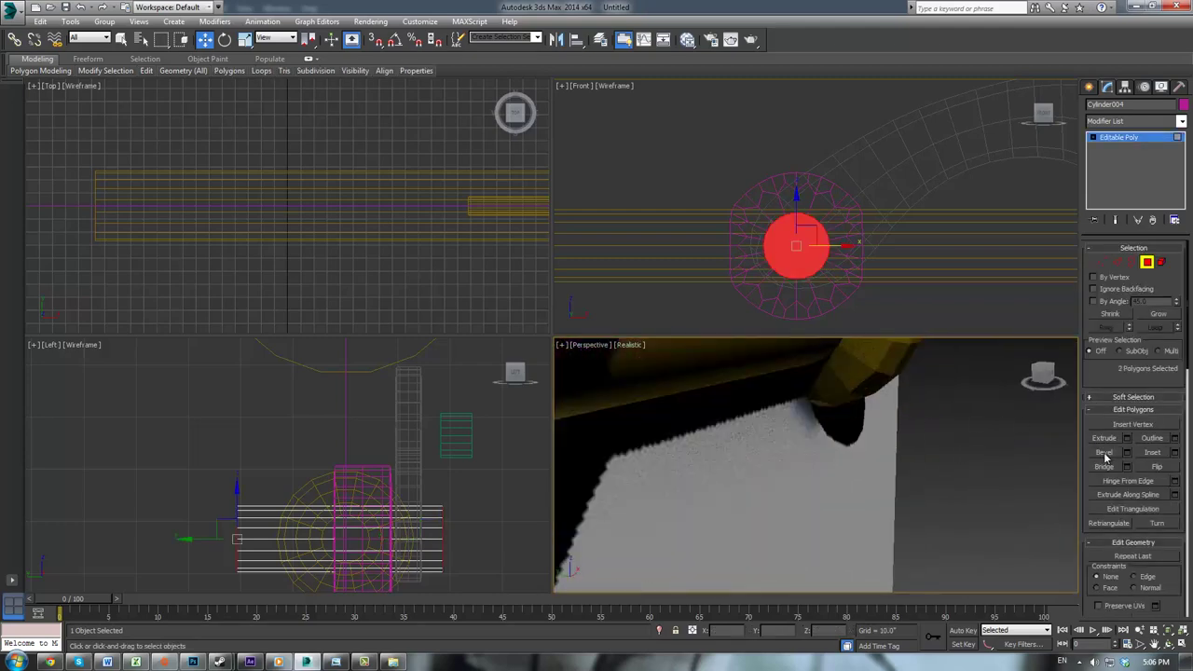
left_click(1105, 453)
scroll(787, 466, "down", 5)
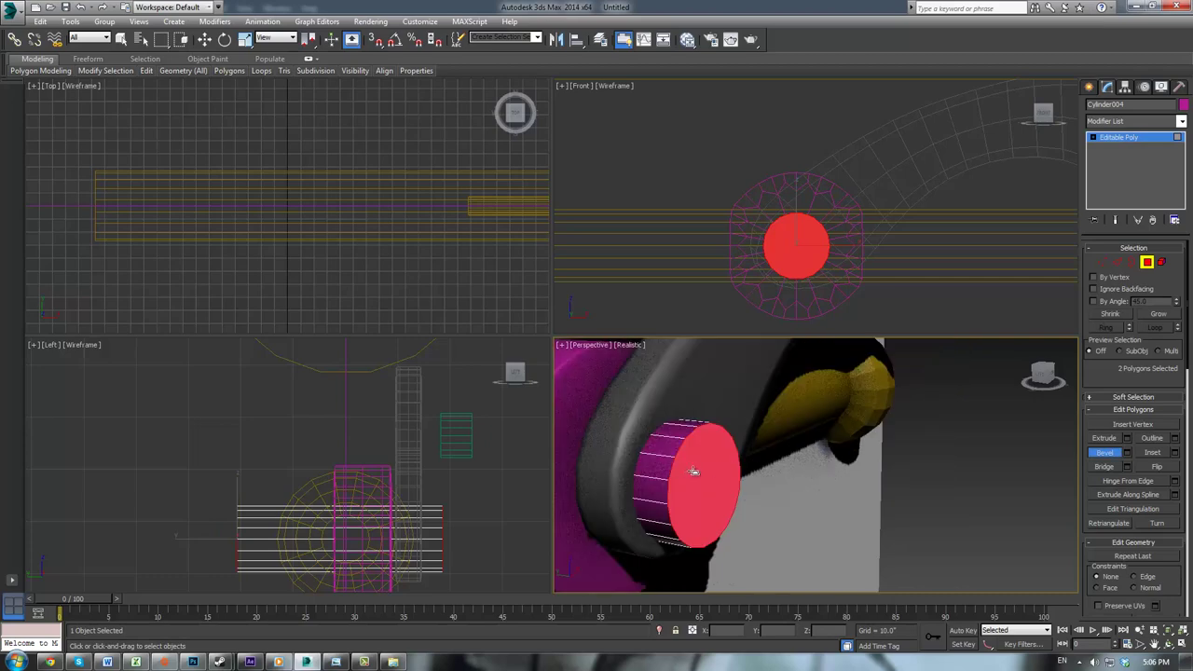
left_click_drag(693, 471, 714, 490)
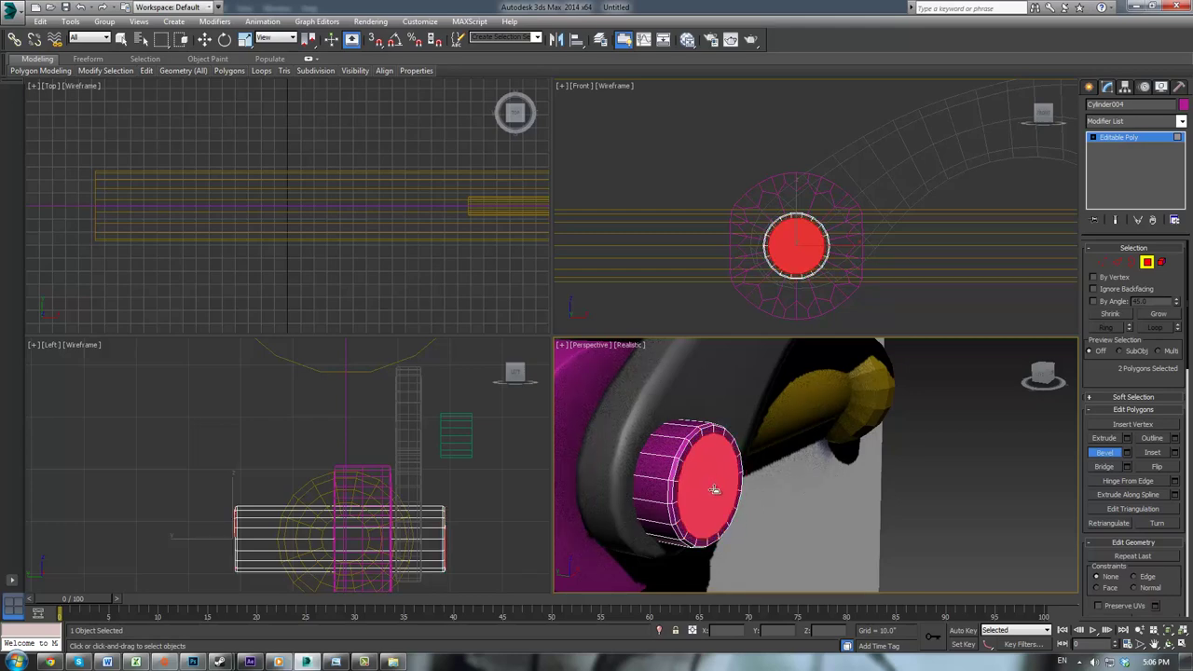
left_click(1126, 138)
Step: Apply a TurboSmooth modifier to the bevelled pivot pin and deselect it
left_click(1130, 121)
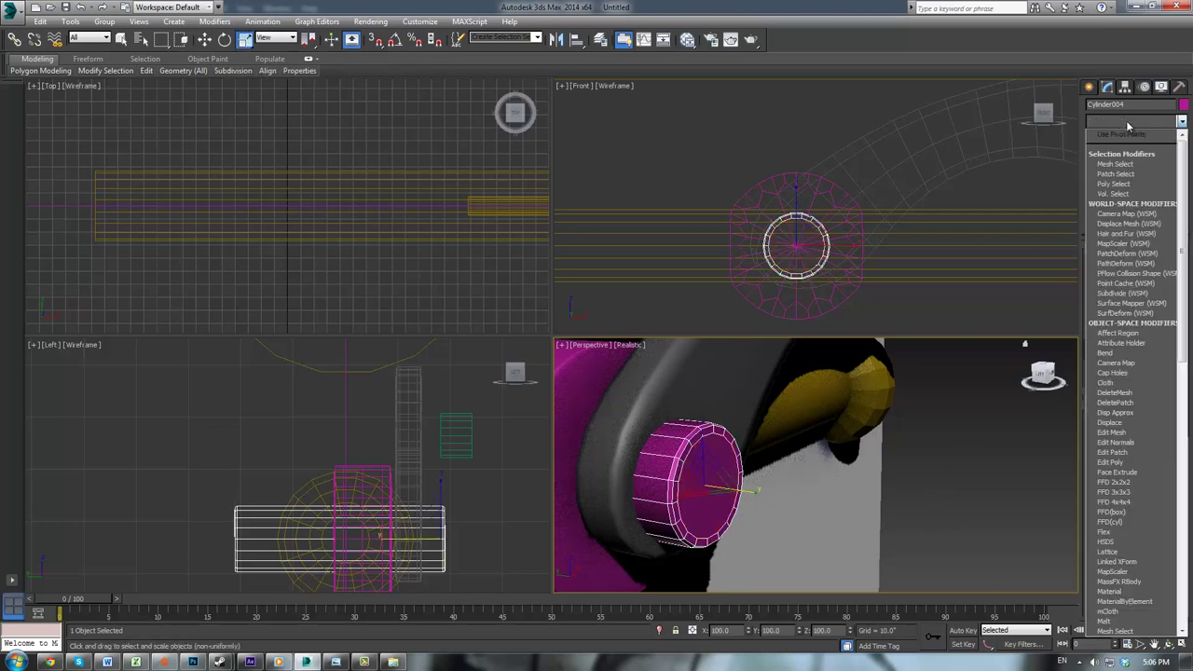
type("tu")
key("Return")
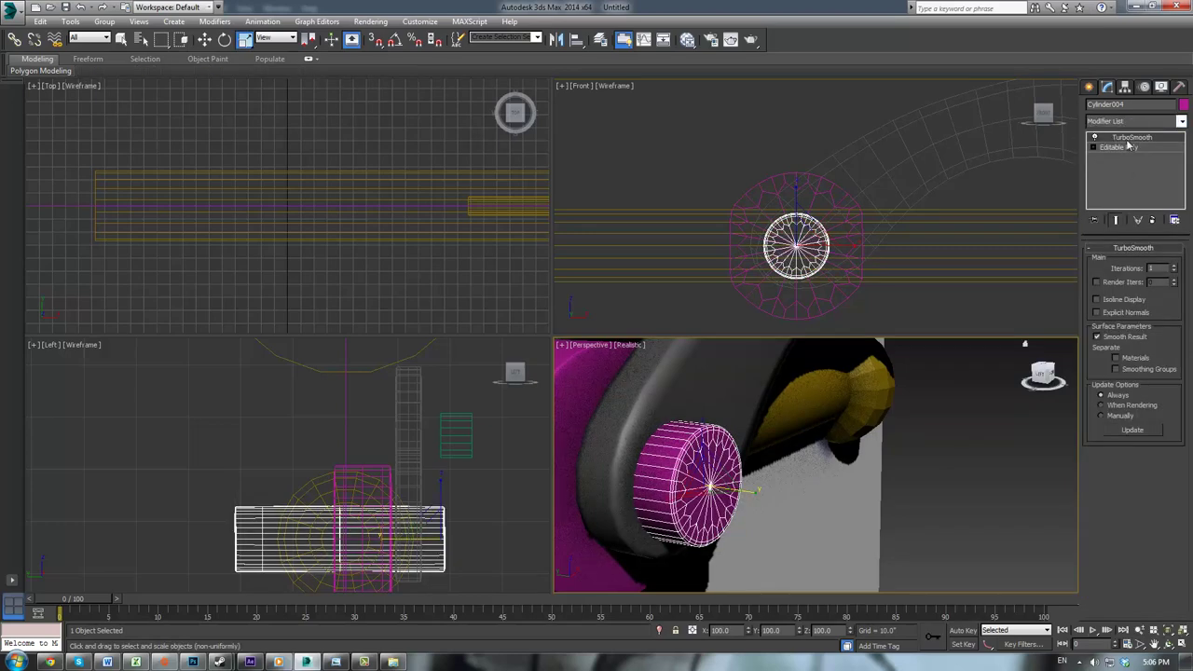
left_click(966, 431)
middle_click_drag(874, 492, 810, 482, "alt")
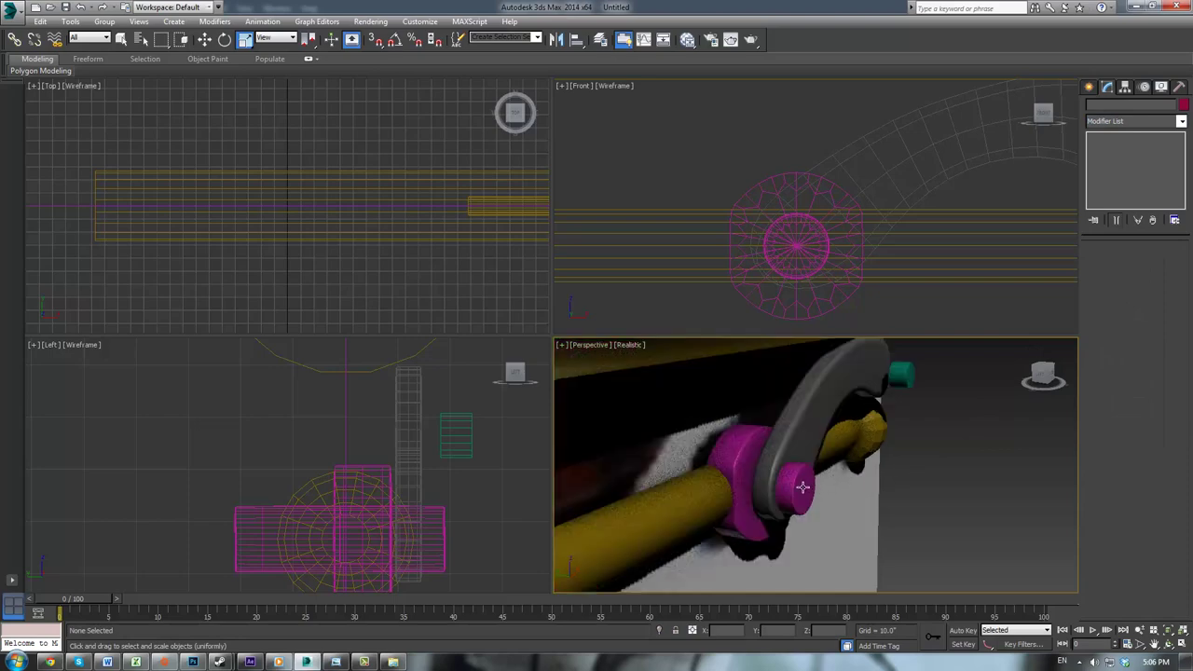
Step: Move the pivot pin about 3.6 units inward along its axis so its outer end sits nearly flush with the link
left_click(803, 487)
middle_click_drag(437, 509, 466, 444)
scroll(427, 456, "up", 2)
key("r")
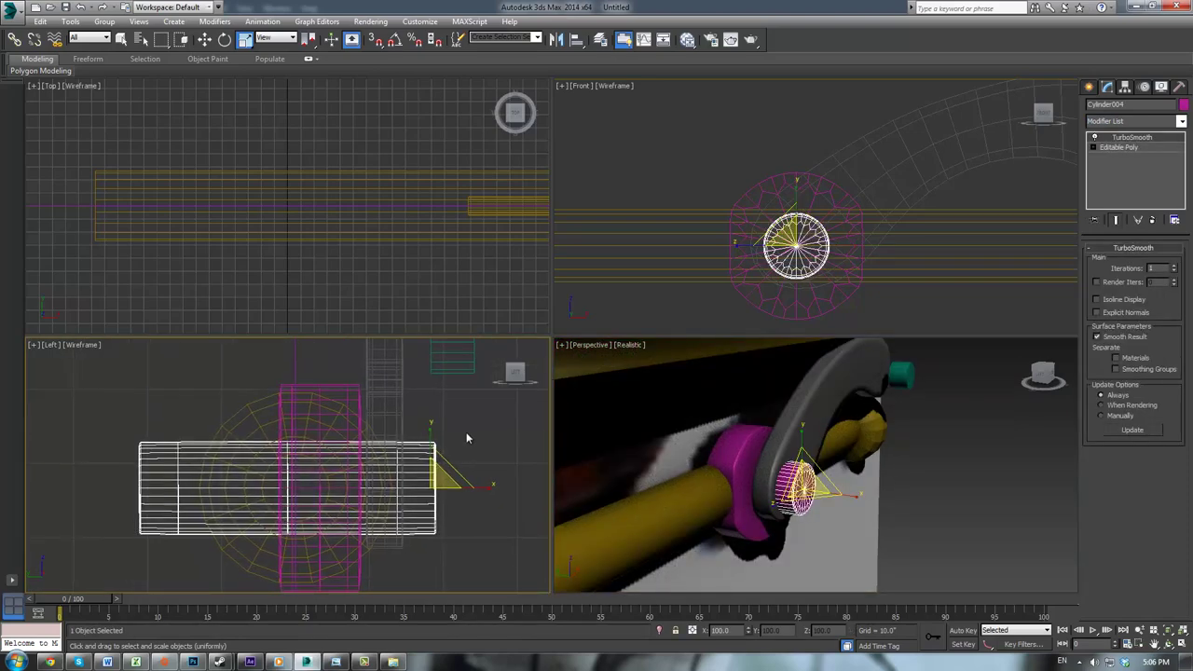
key("w")
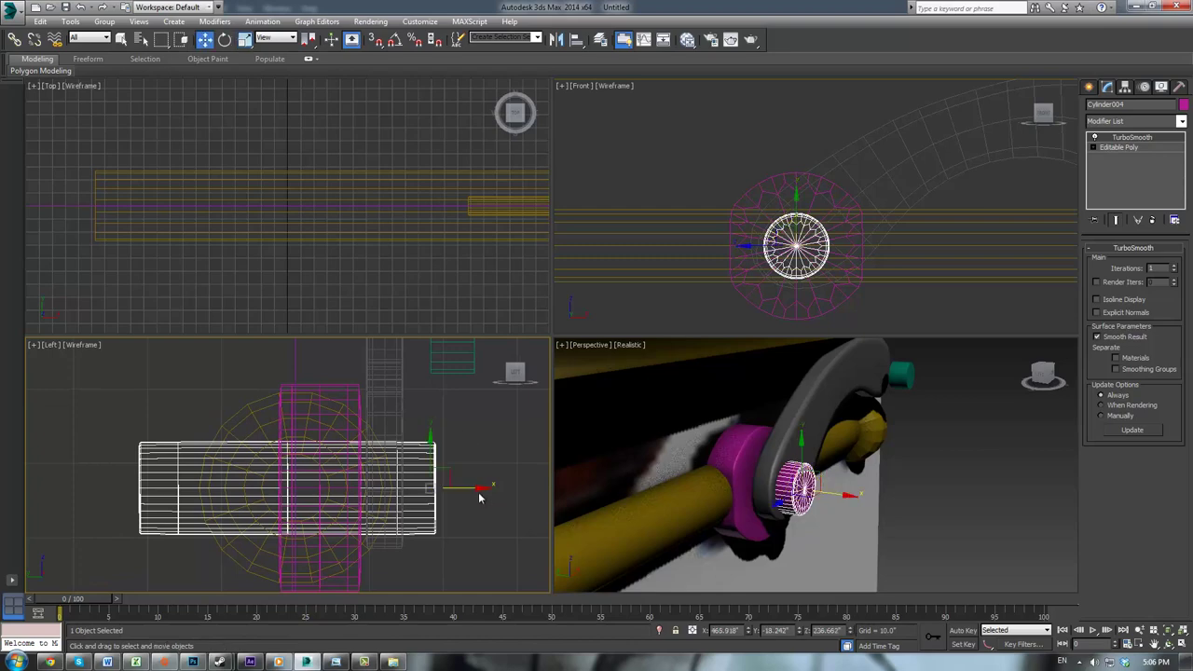
left_click_drag(473, 488, 445, 488)
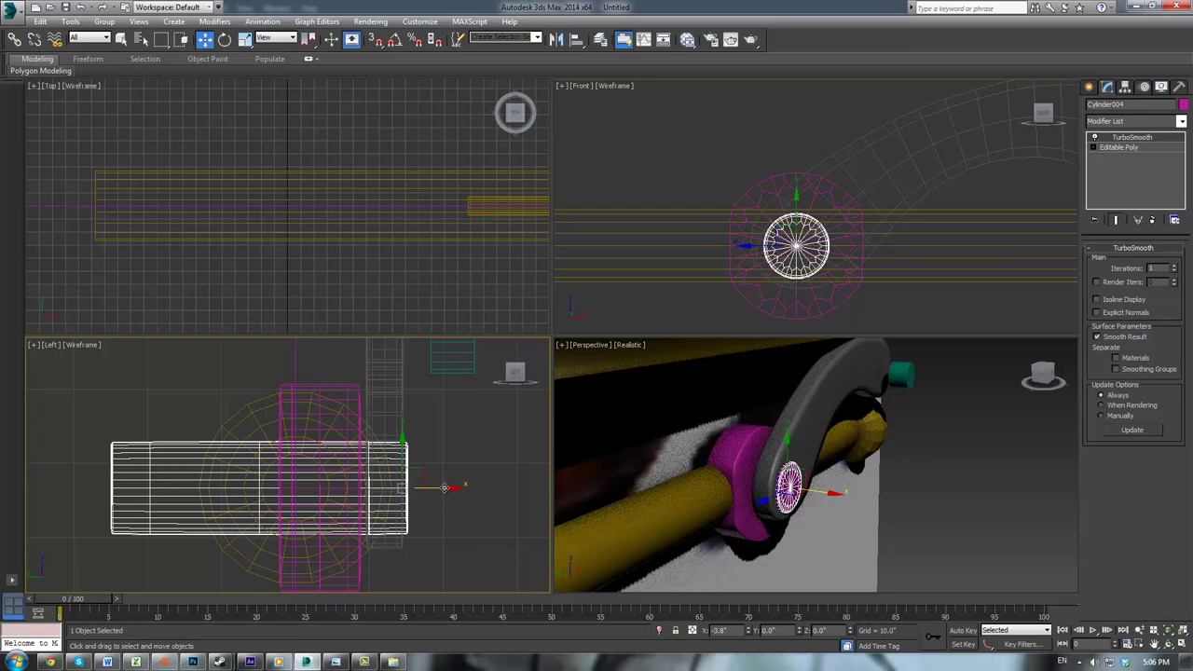
left_click(460, 447)
right_click(822, 466)
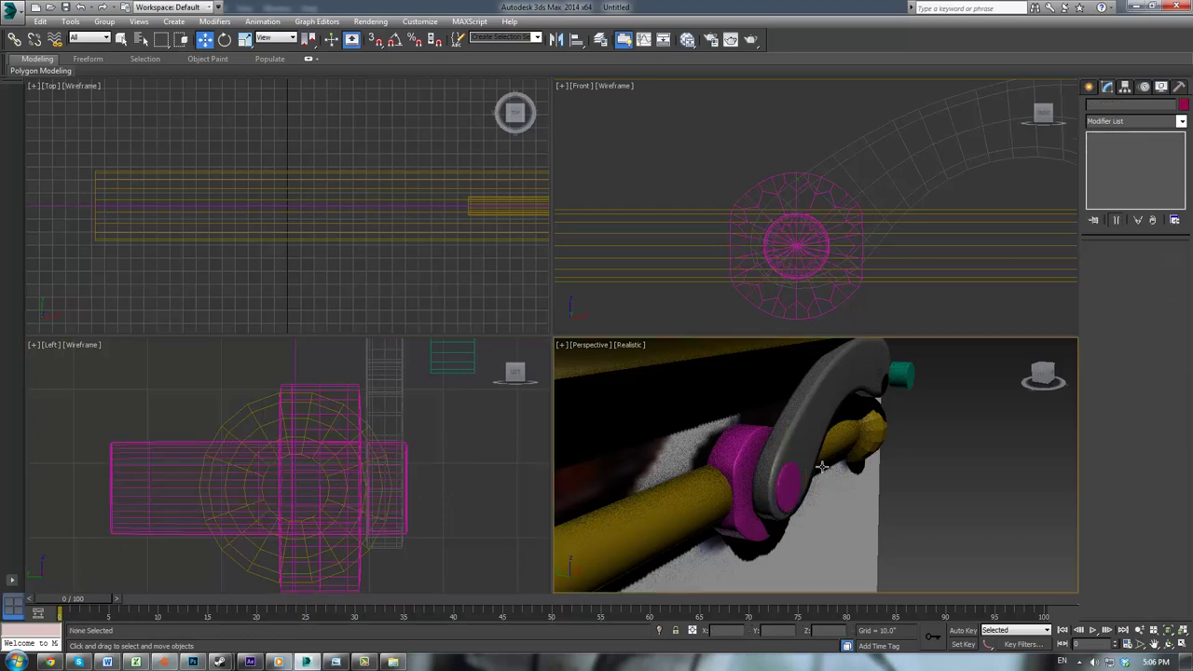
middle_click_drag(822, 467, 833, 473, "alt")
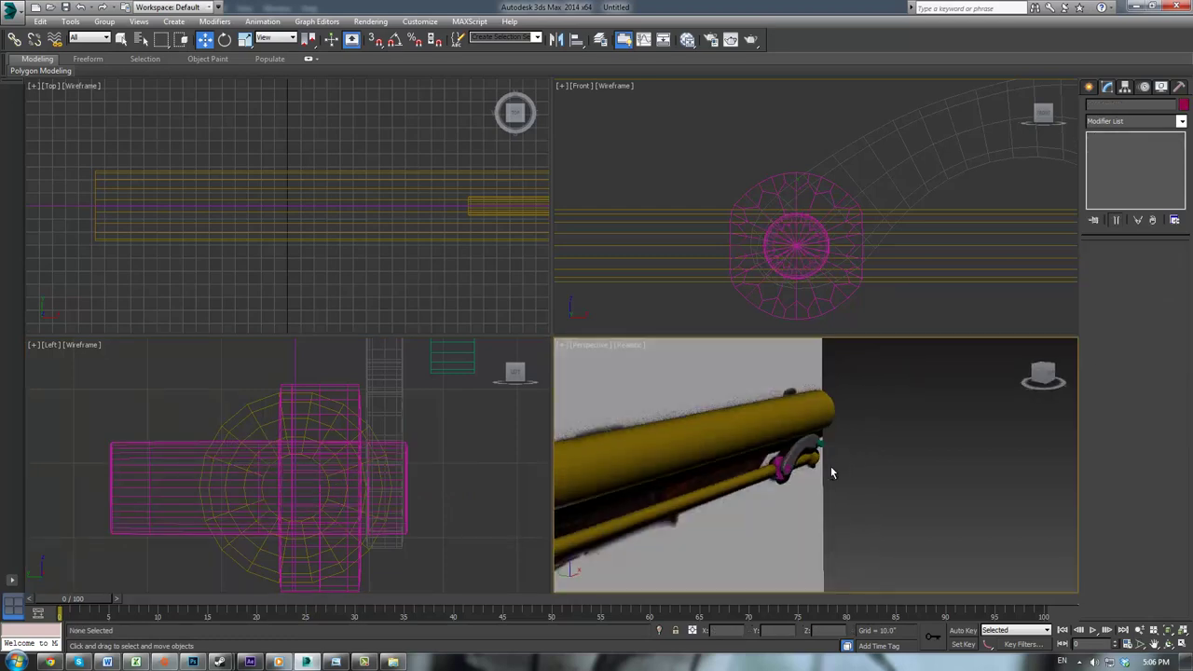
Step: Clone the curved swivel link as a copy on the opposite side of the collar, at about 7.94 in Y
scroll(832, 474, "up", 6)
middle_click_drag(732, 465, 806, 476)
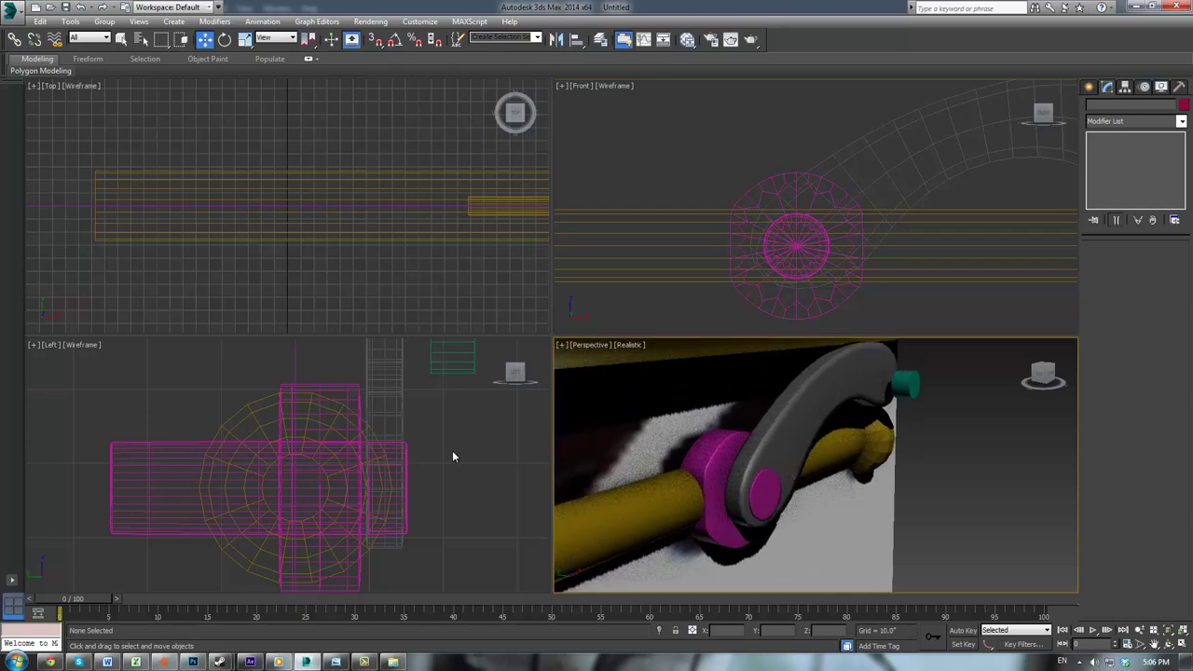
scroll(452, 455, "down", 6)
scroll(427, 426, "up", 3)
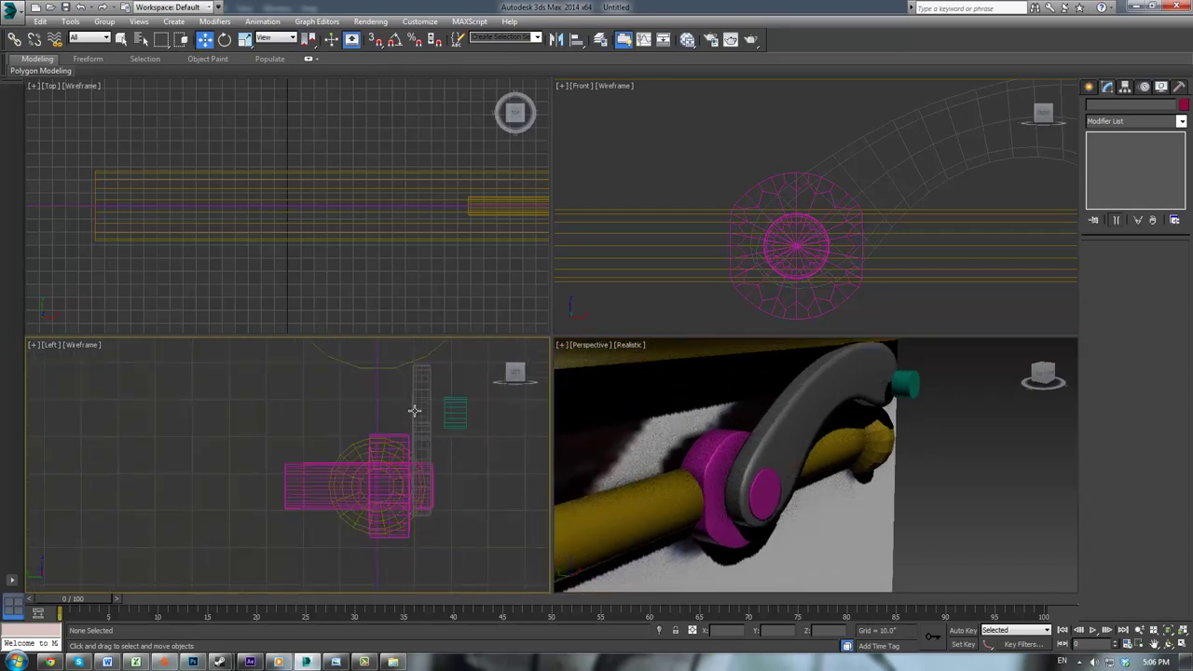
left_click(415, 410)
scroll(446, 414, "up", 2)
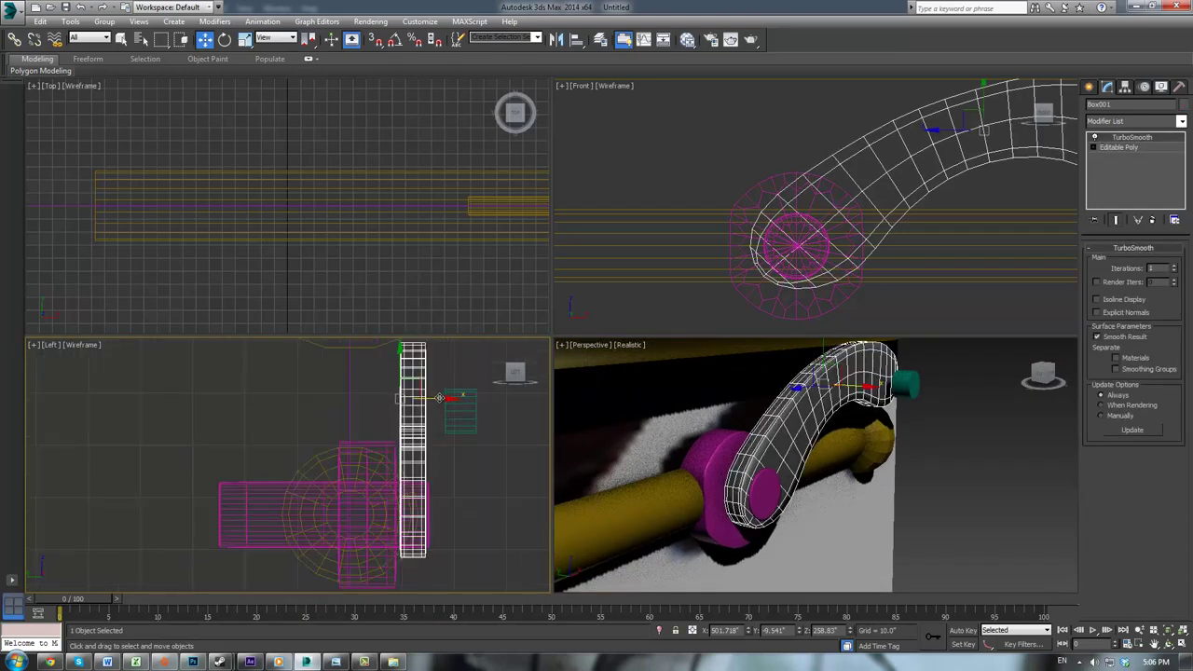
mouse_move(439, 398)
left_mouse_down("shift")
mouse_move(284, 406)
mouse_move(348, 412)
left_mouse_up("shift")
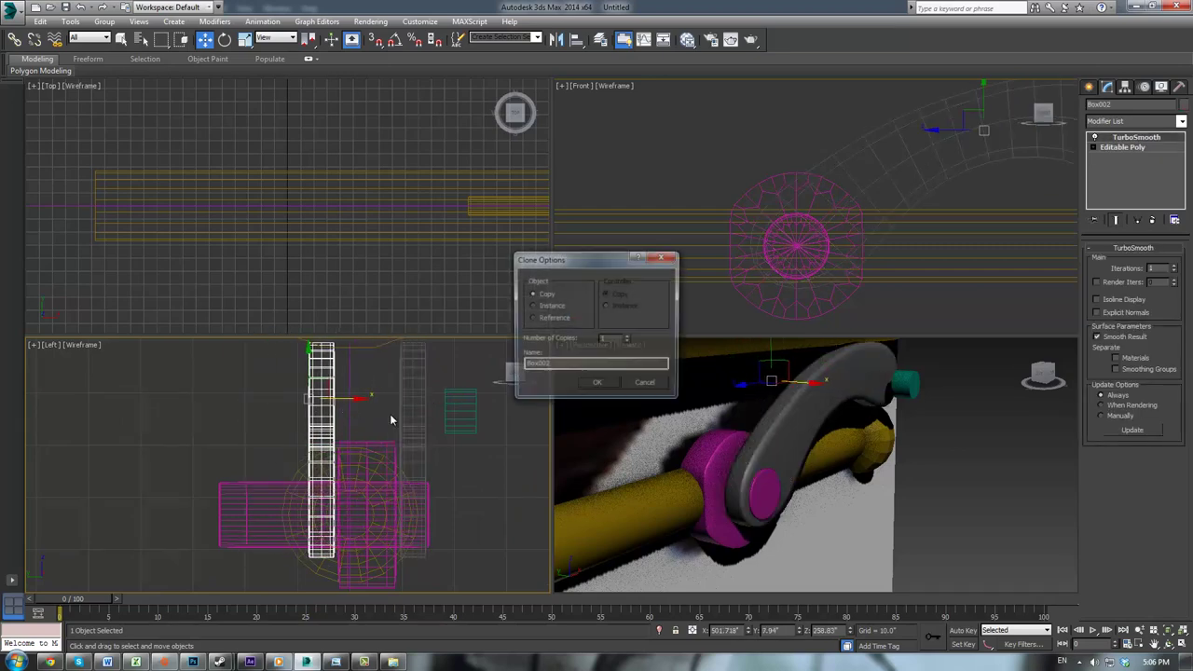
left_click(590, 385)
middle_click_drag(480, 395, 482, 448)
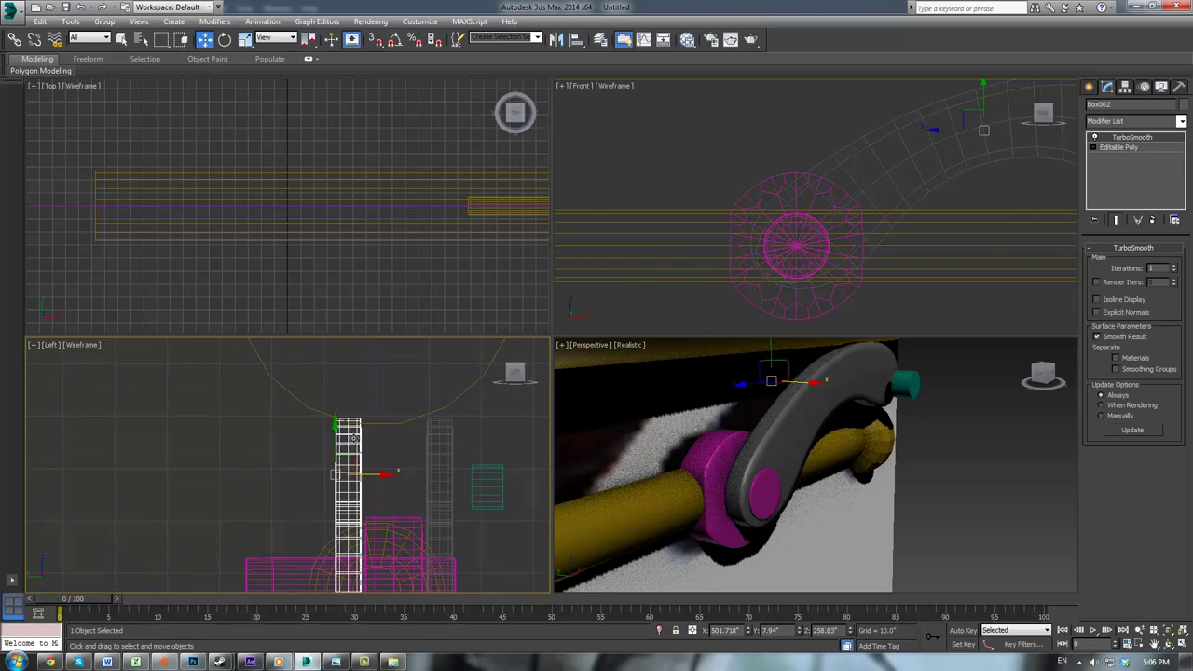
Step: Select both swivel links, the collar and the pivot pin and shift them sideways together about 3.2 units to centre them under the barrel
left_click(413, 518, "ctrl")
left_click(440, 527, "ctrl")
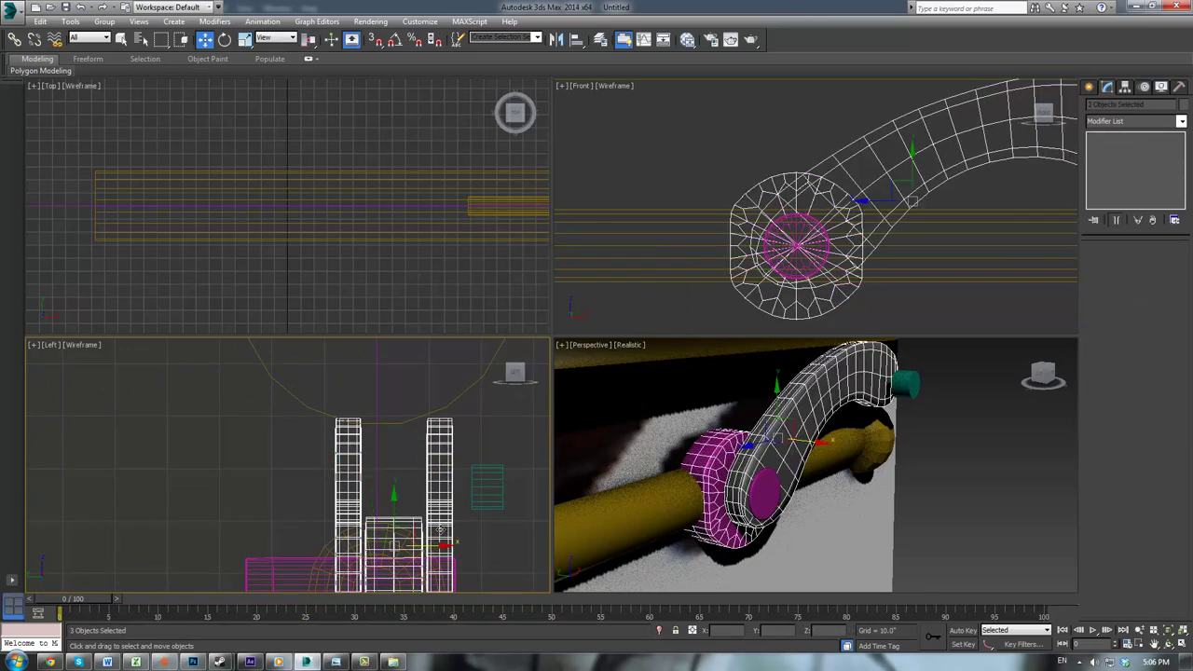
left_click(443, 563, "ctrl")
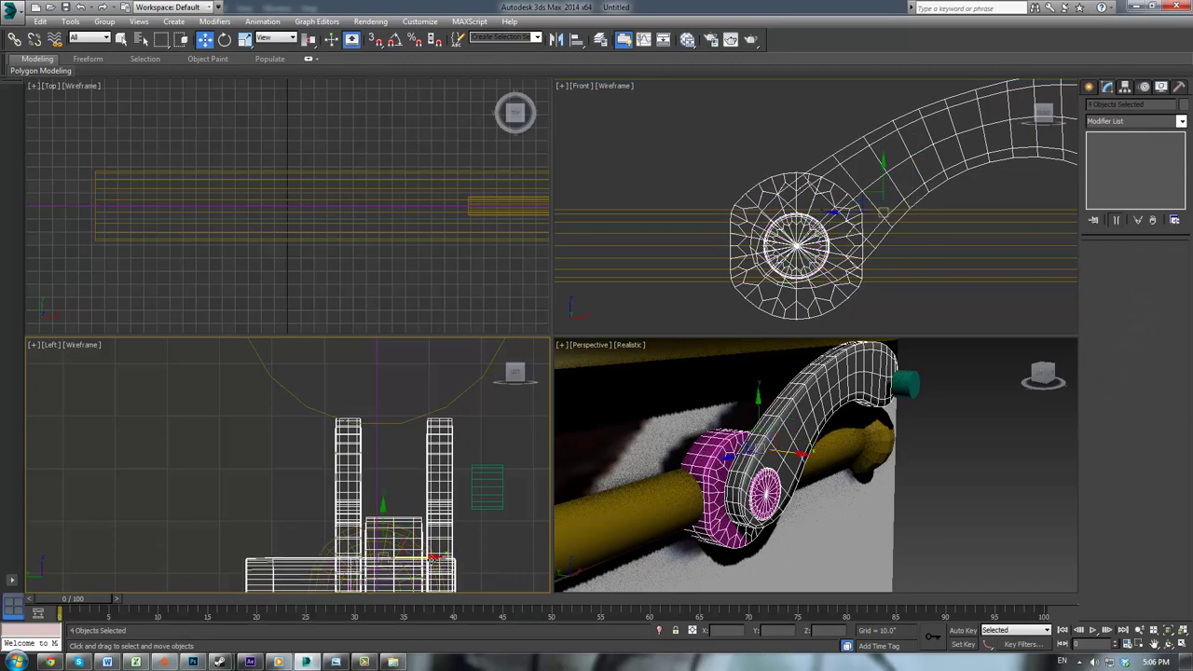
left_click_drag(381, 524, 363, 525)
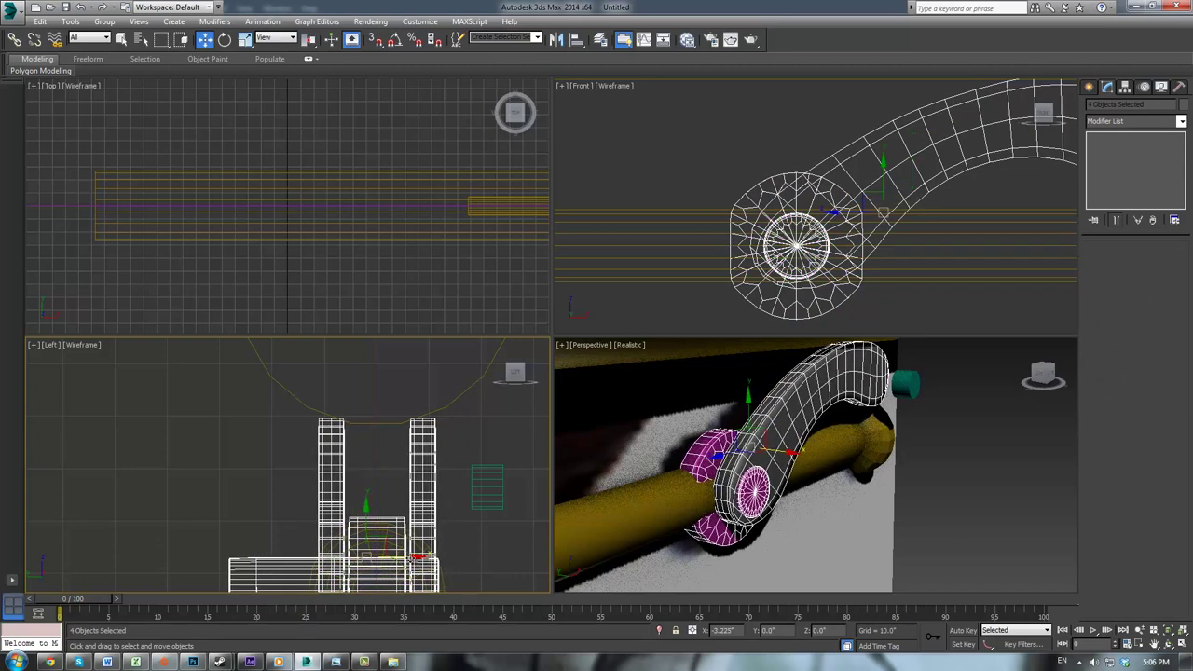
left_click(282, 490)
scroll(711, 471, "down", 4)
Step: Clone the smoothed pivot pin as a copy at the far end of the curved swivel links, over the small green cylinder
middle_click_drag(775, 448, 736, 464, "alt")
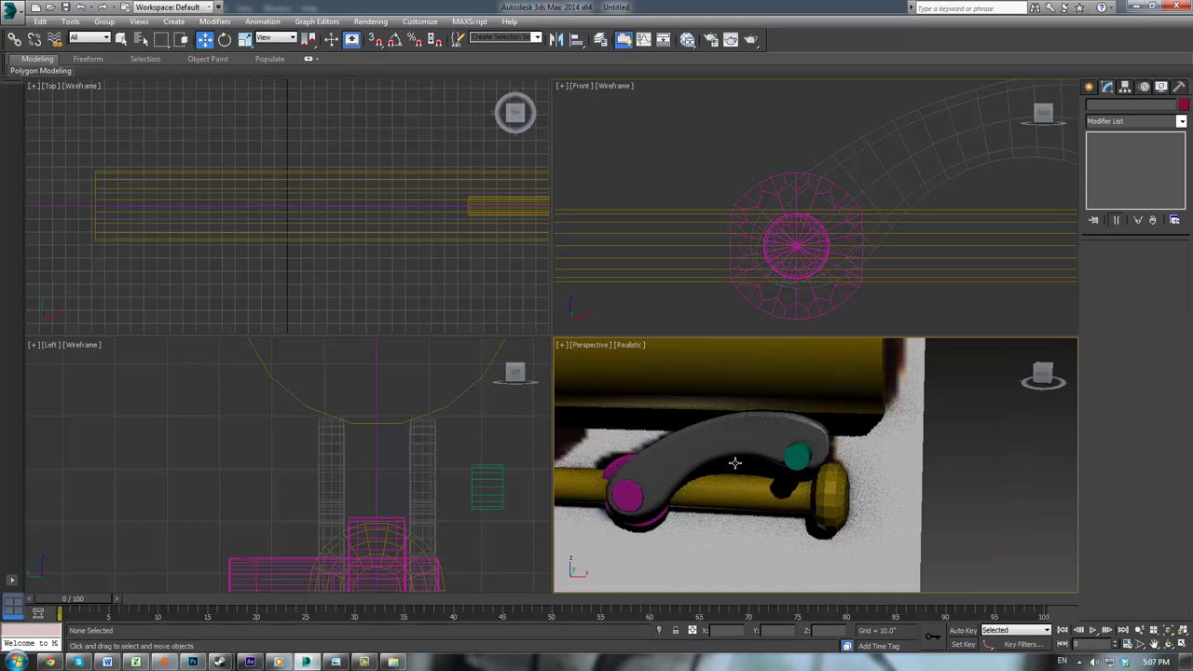
left_click(798, 454)
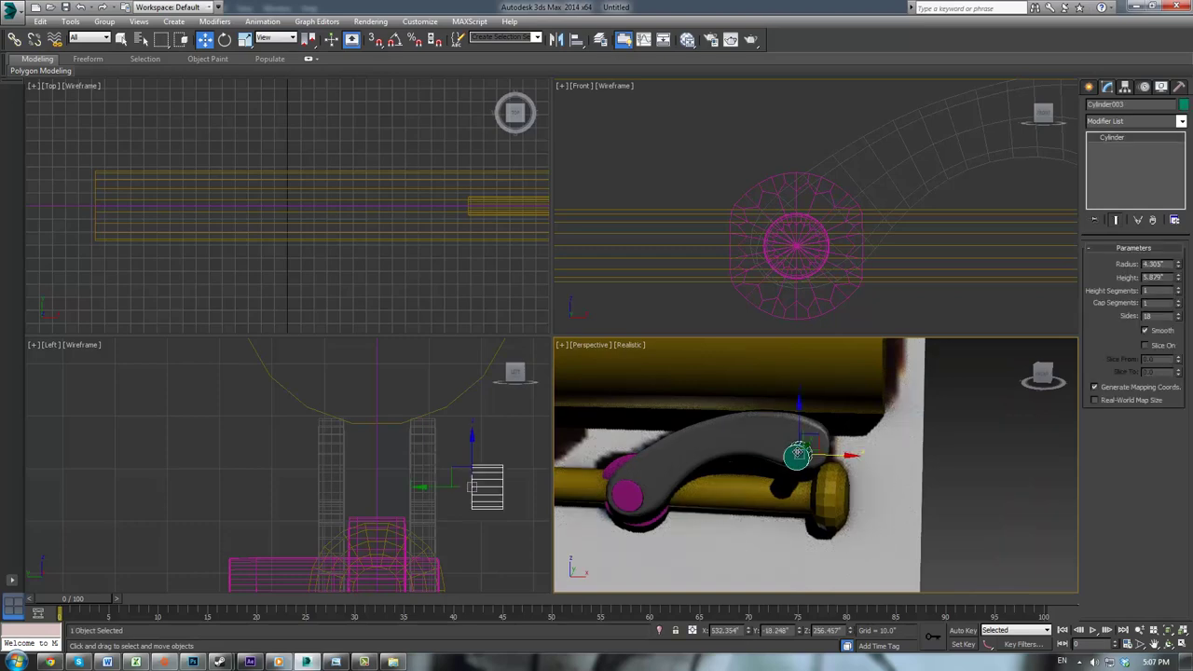
left_click(628, 504)
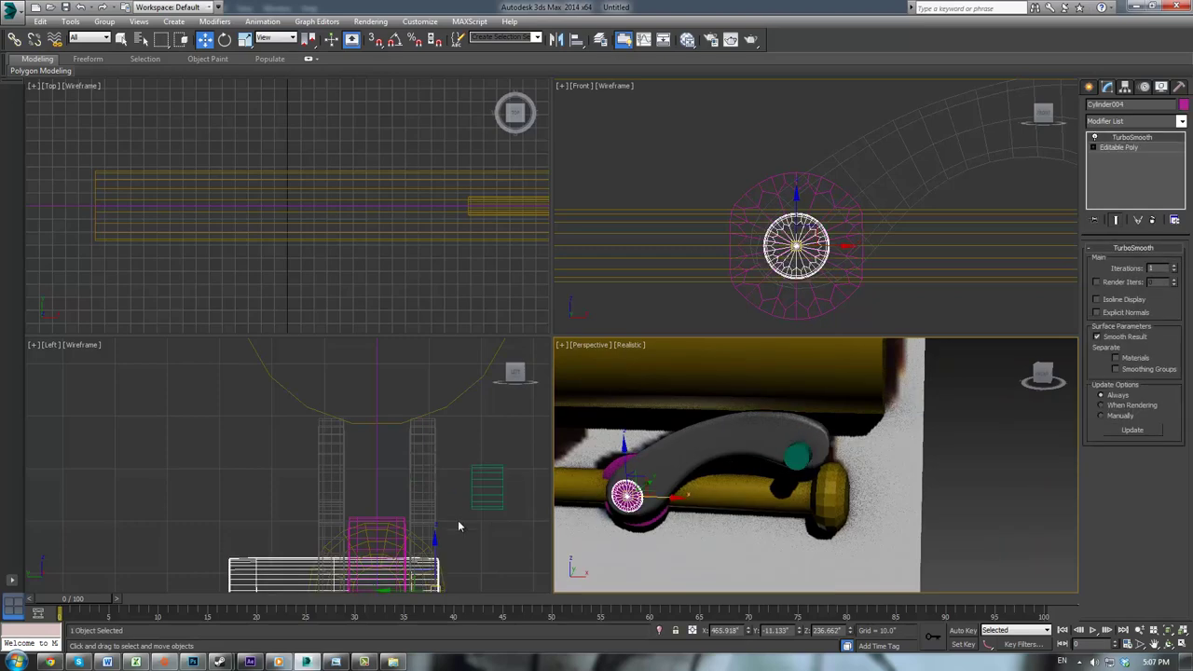
middle_click_drag(459, 526, 420, 464)
scroll(939, 181, "down", 4)
middle_click_drag(939, 181, 777, 251)
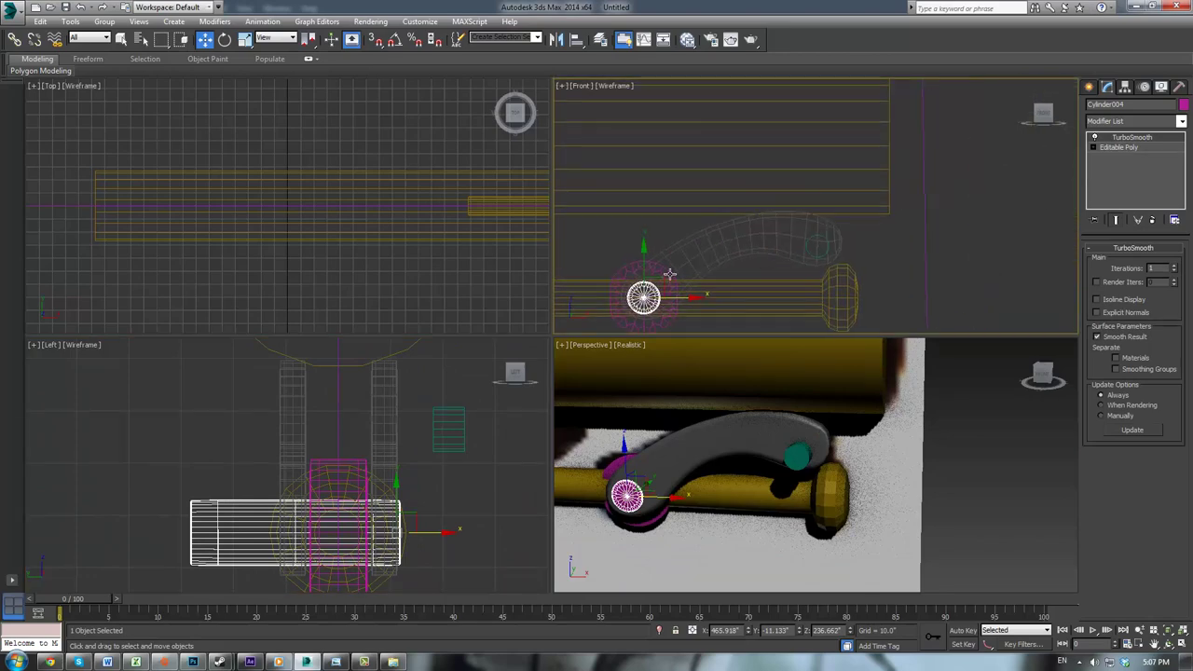
left_click_drag(671, 271, 844, 224, "shift")
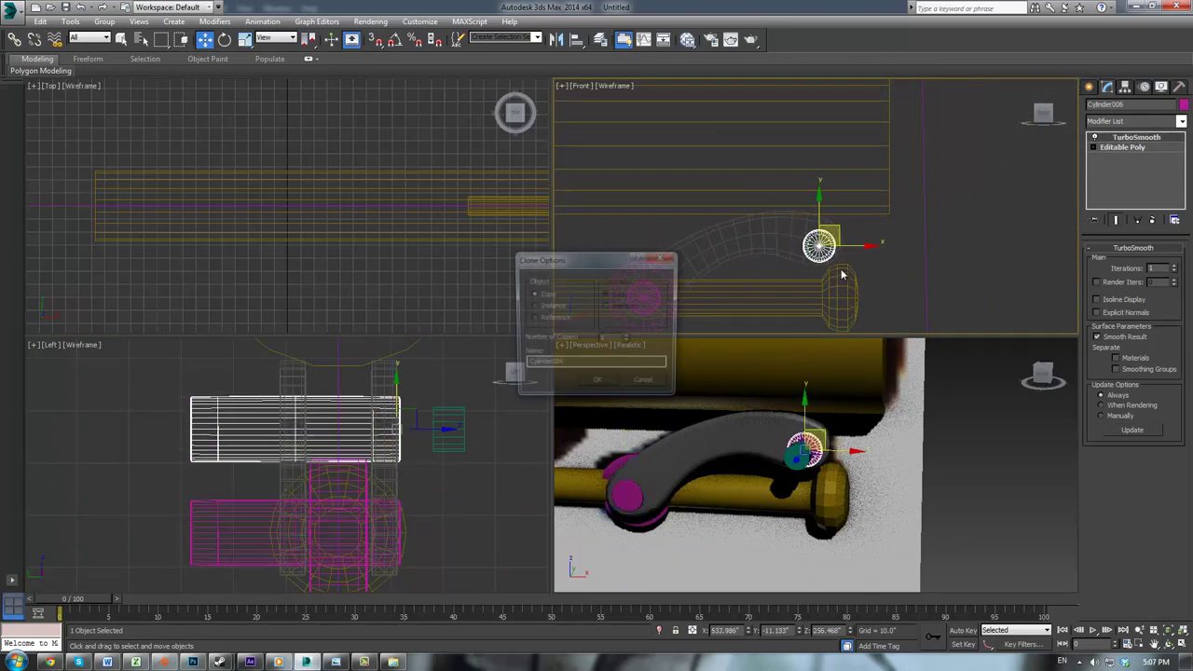
left_click(607, 386)
scroll(807, 227, "up", 4)
scroll(806, 228, "up", 4)
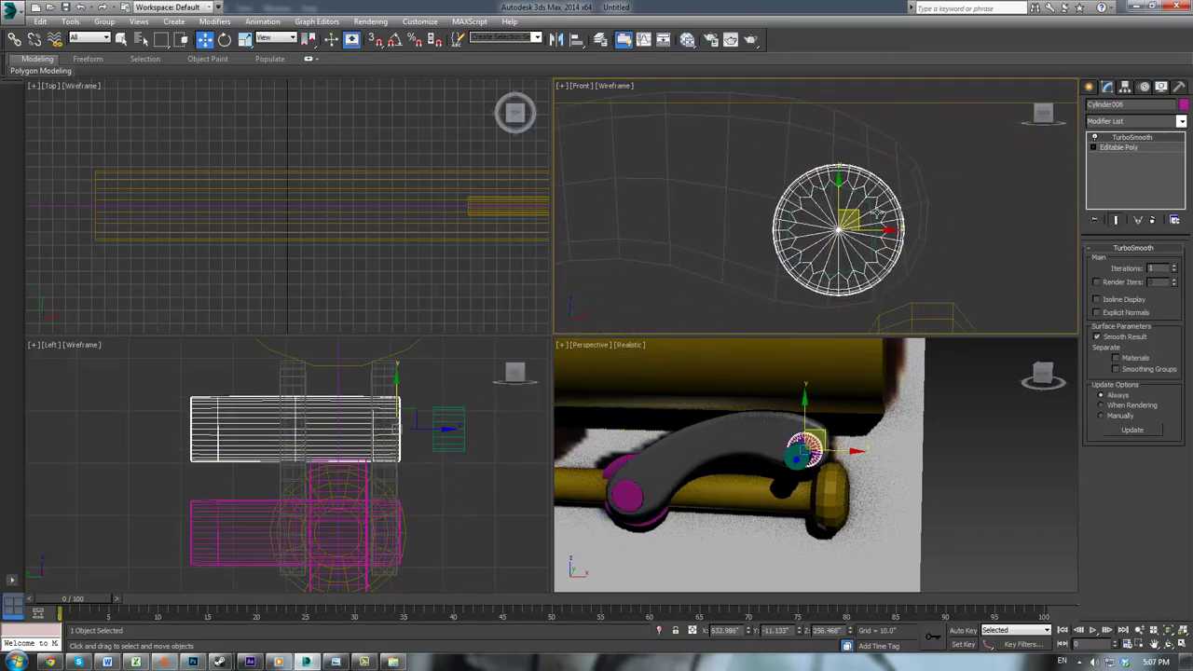
Step: Scale the copied pin's cross-section down to match the small green cylinder's diameter and centre it within the link's rounded end
mouse_move(850, 216)
left_mouse_down()
mouse_move(851, 186)
mouse_move(850, 203)
left_mouse_up()
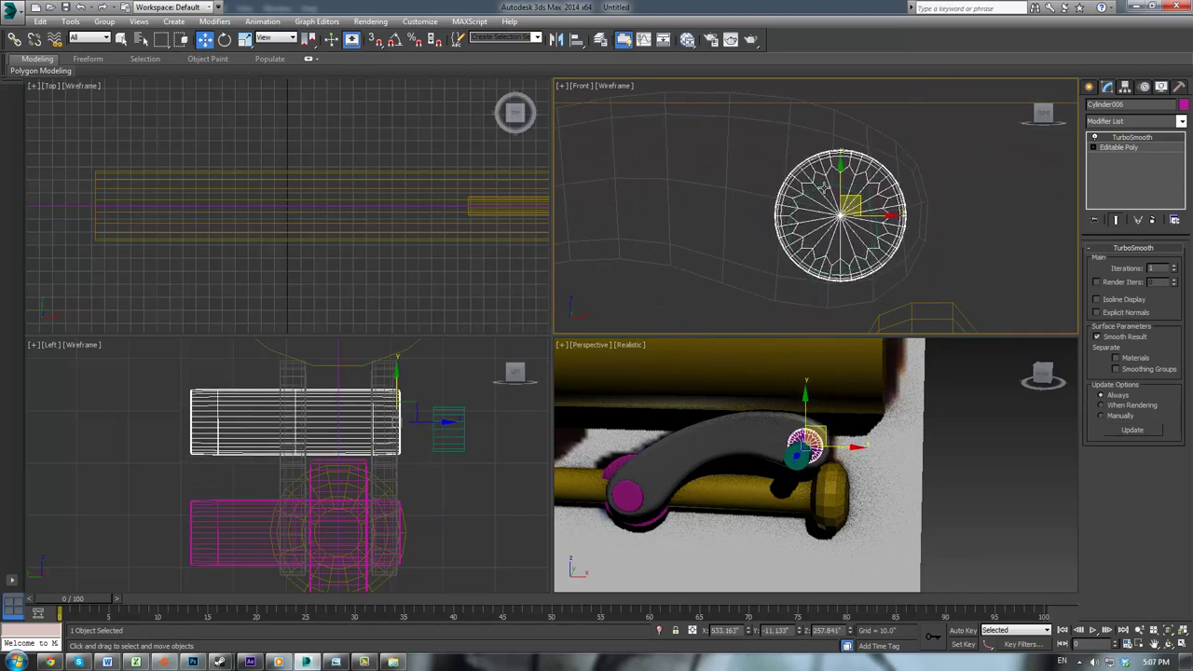
left_click(825, 189)
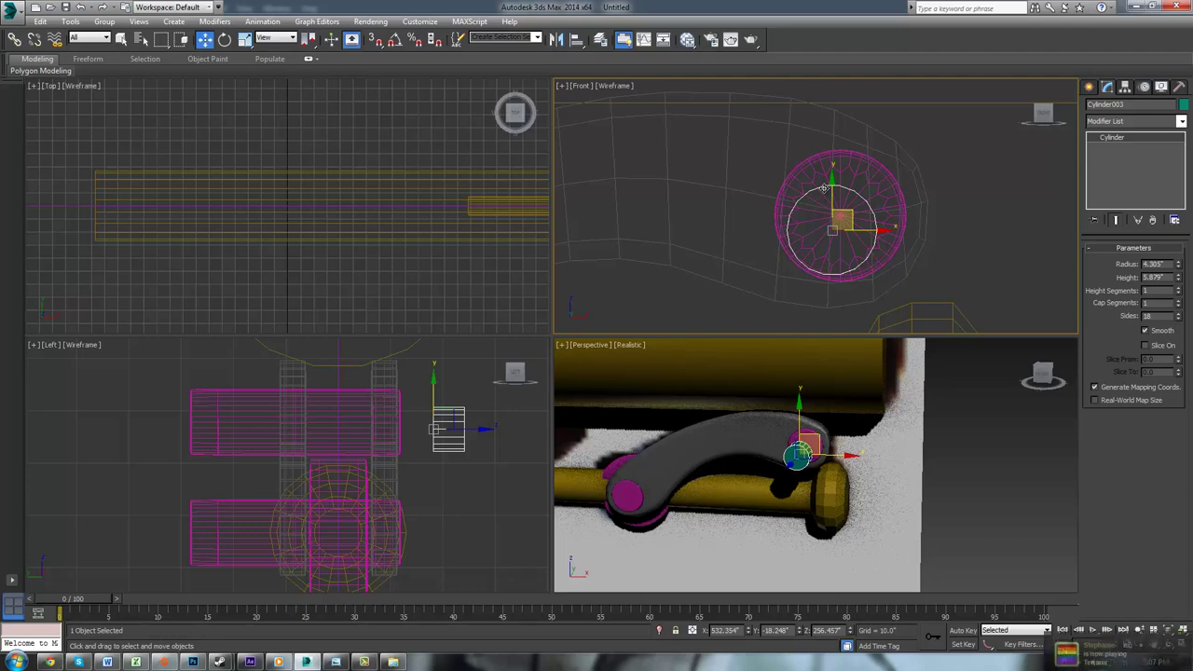
left_click(844, 165)
key("r")
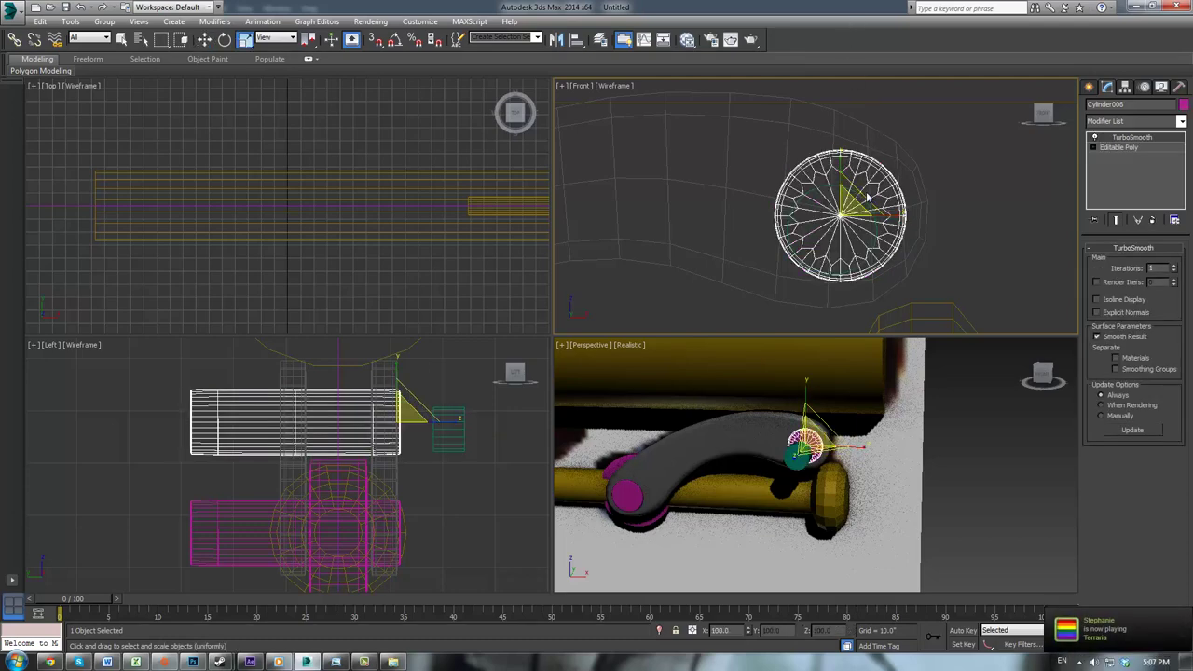
left_click(866, 195)
left_click(856, 176)
left_click_drag(856, 175, 849, 215)
key("w")
key("r")
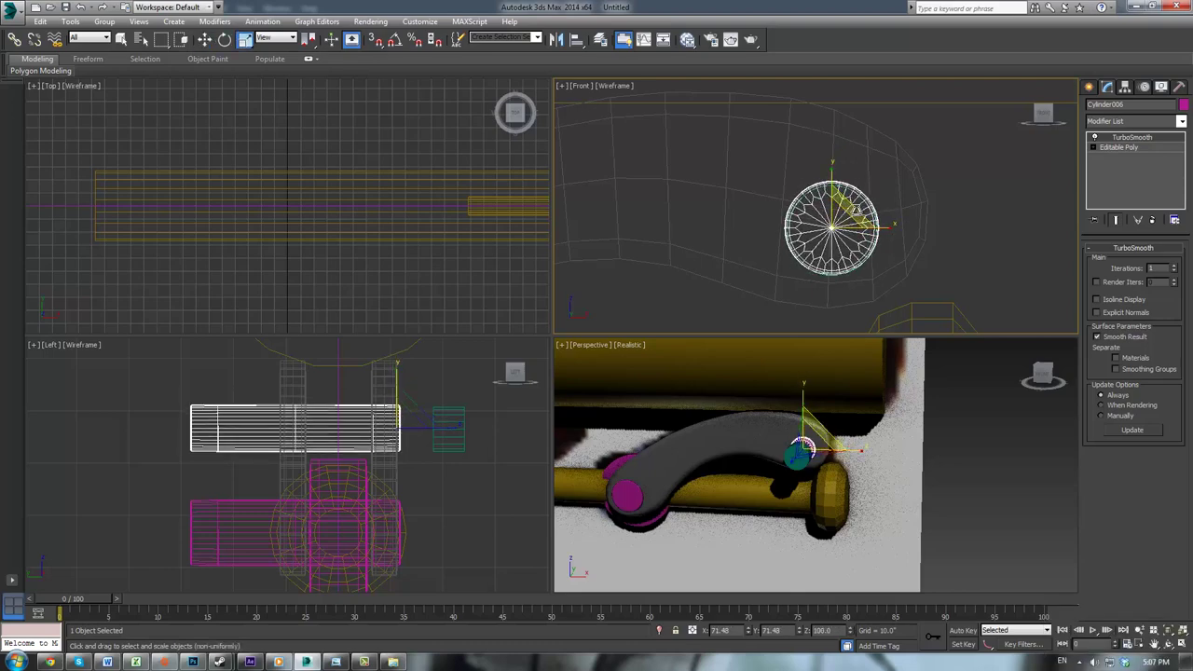
key("w")
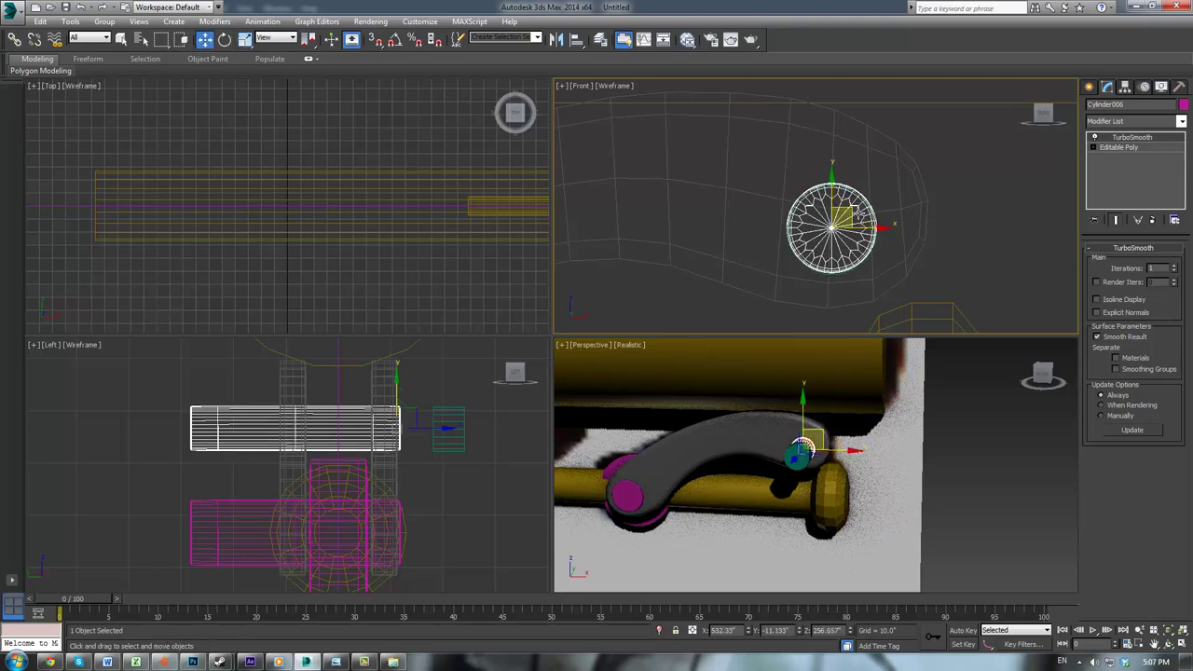
left_click_drag(850, 214, 863, 203)
Step: Delete the small green placeholder cylinder beside the link's far end and leave nothing selected
left_click(791, 221)
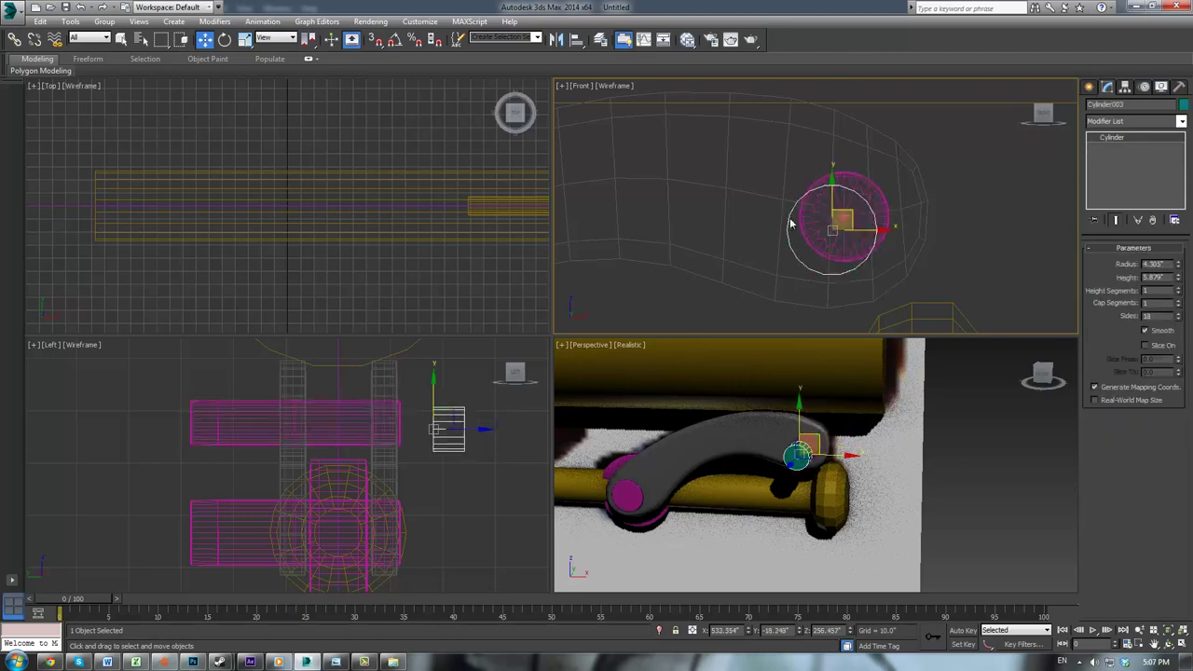
key("Delete")
left_click(1002, 504)
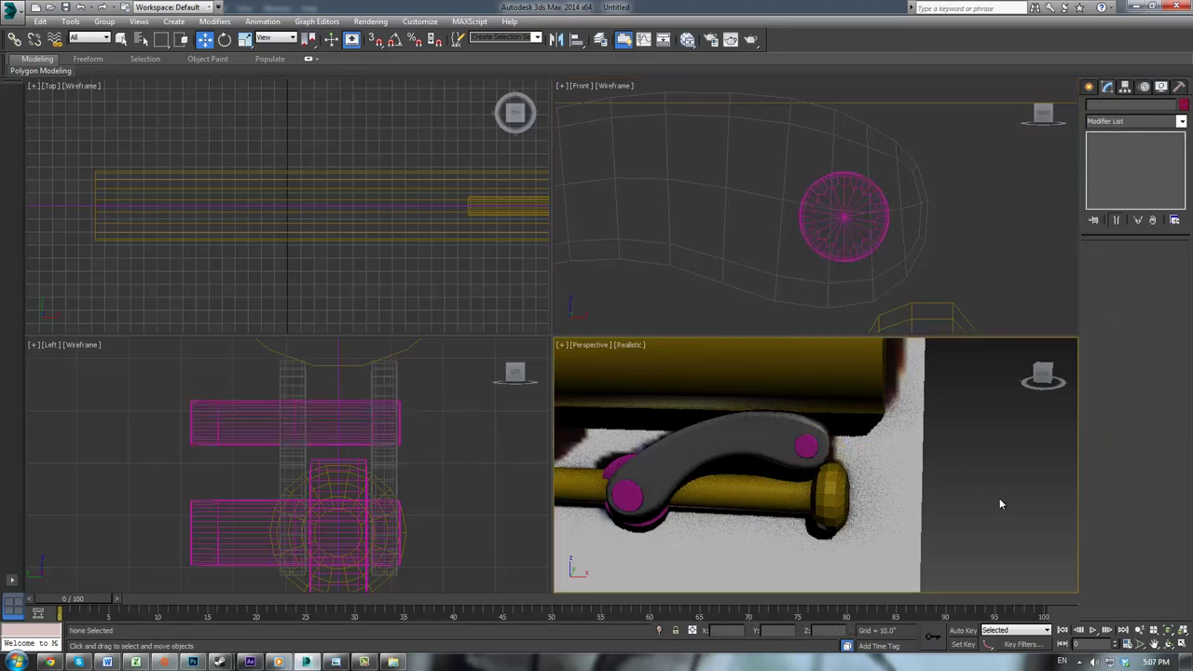
left_click(814, 507)
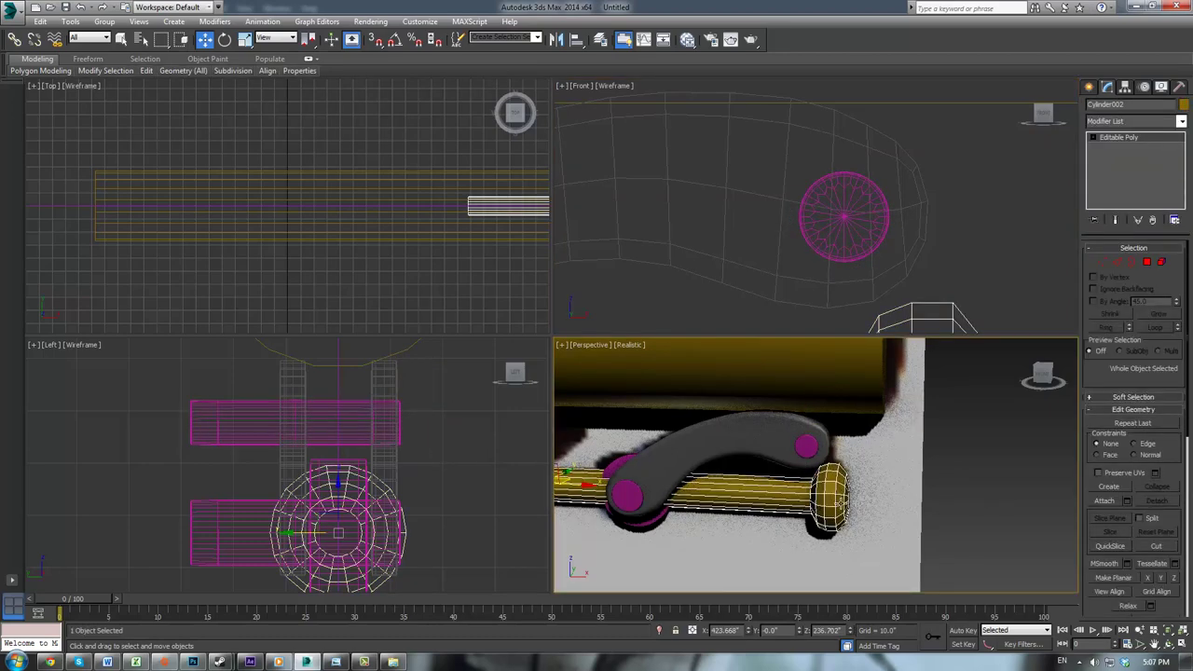
left_click(986, 479)
Step: Scale the magenta collar wider along the pivot pin's axis so it spans the gap between the two links
middle_click_drag(818, 456, 896, 439)
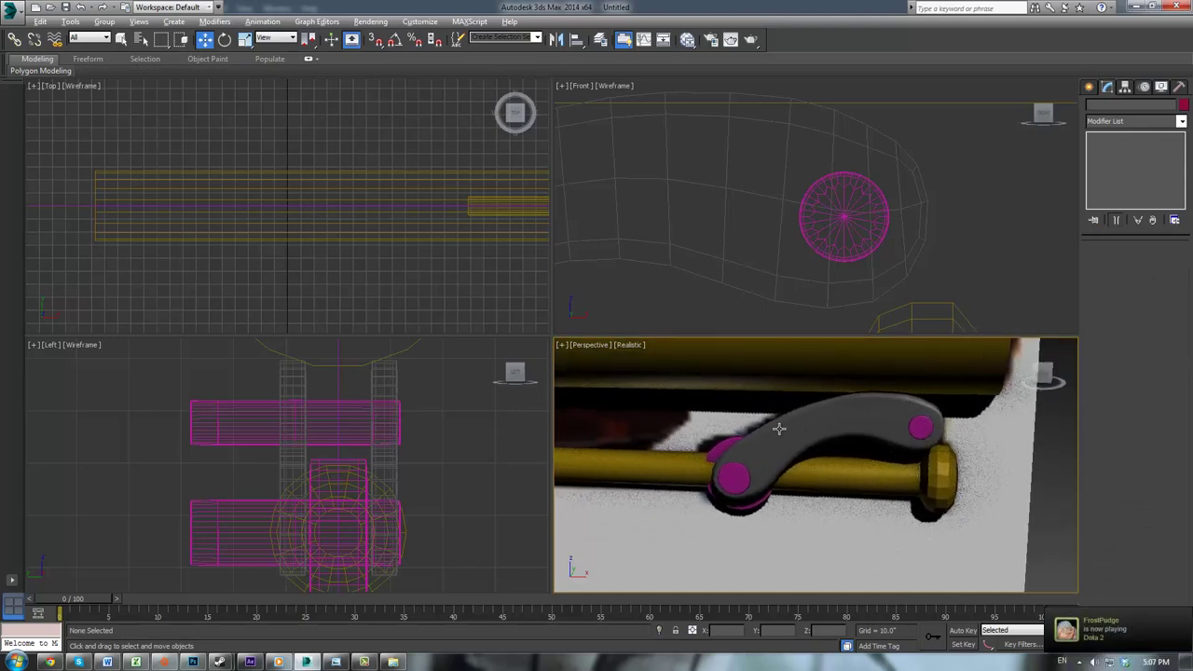
middle_click_drag(779, 428, 850, 433, "alt")
left_click(852, 428)
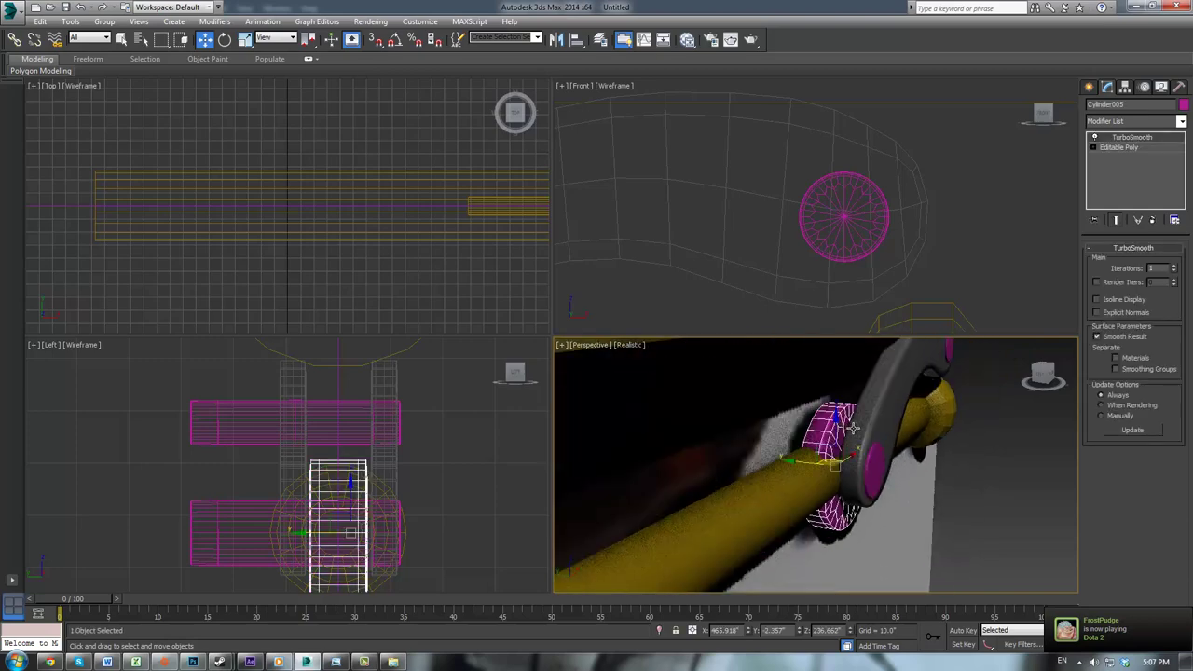
key("r")
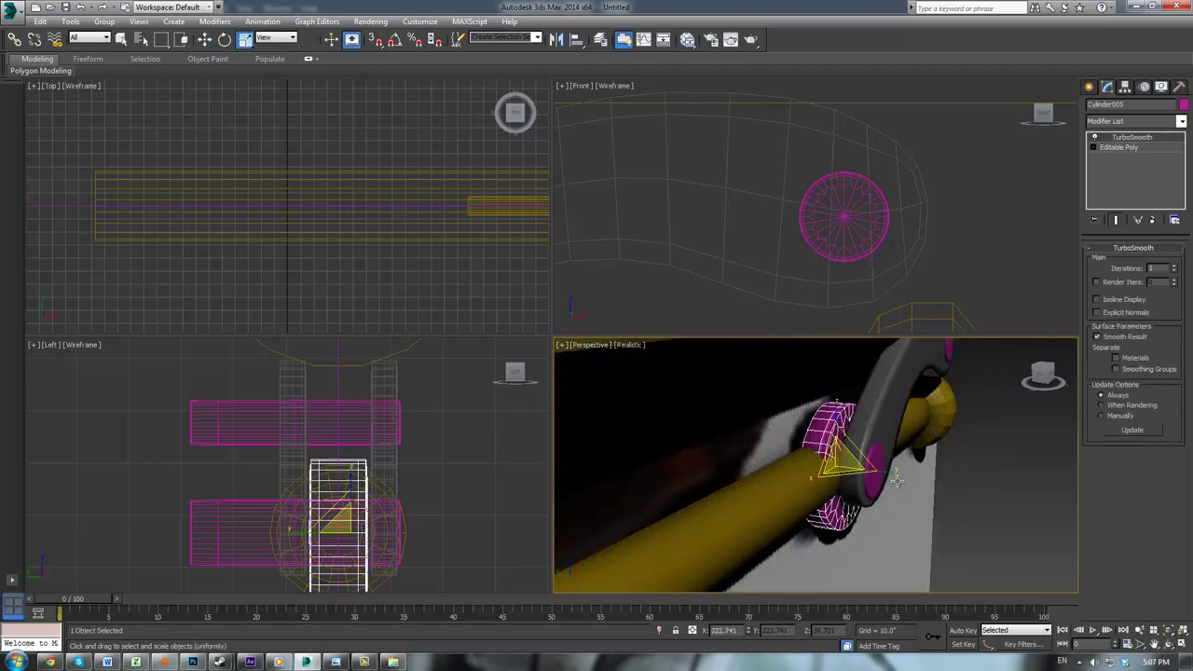
left_click_drag(897, 480, 920, 480)
left_click(988, 504)
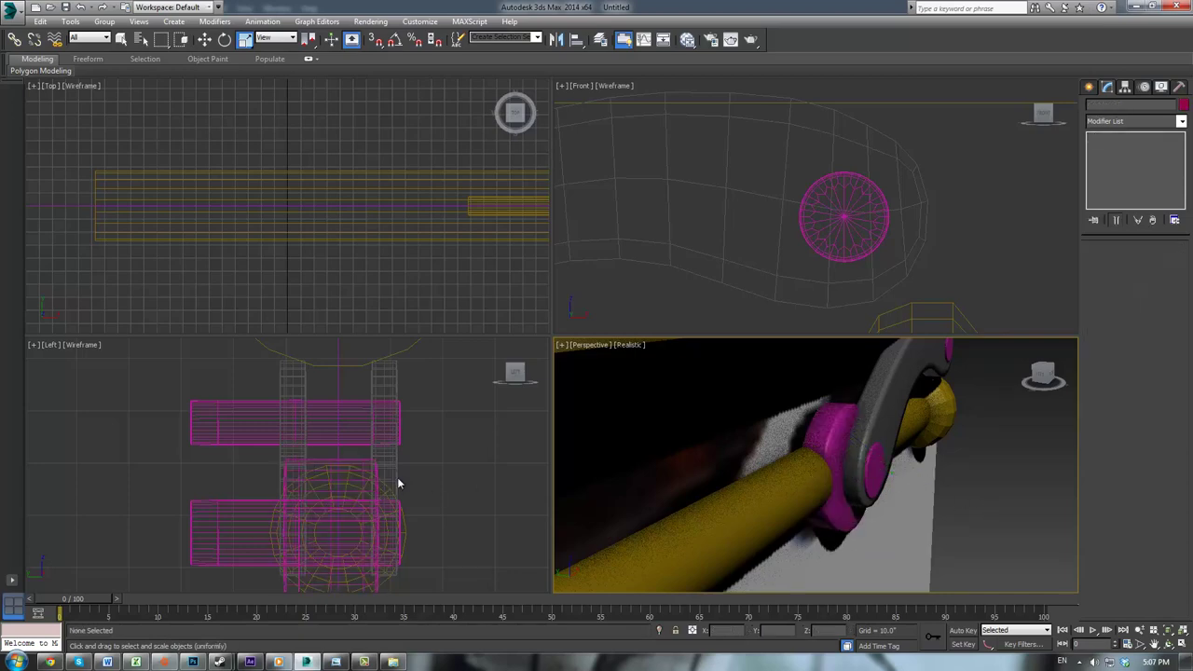
Step: Select the large barrel in the top view and hide it to uncover the swivel parts
left_click(493, 453)
middle_click_drag(874, 491, 513, 454, "alt")
middle_click_drag(334, 280, 204, 299)
scroll(203, 299, "down", 3)
middle_click_drag(486, 277, 355, 179, "alt")
left_click_drag(373, 196, 373, 195)
right_click(373, 195)
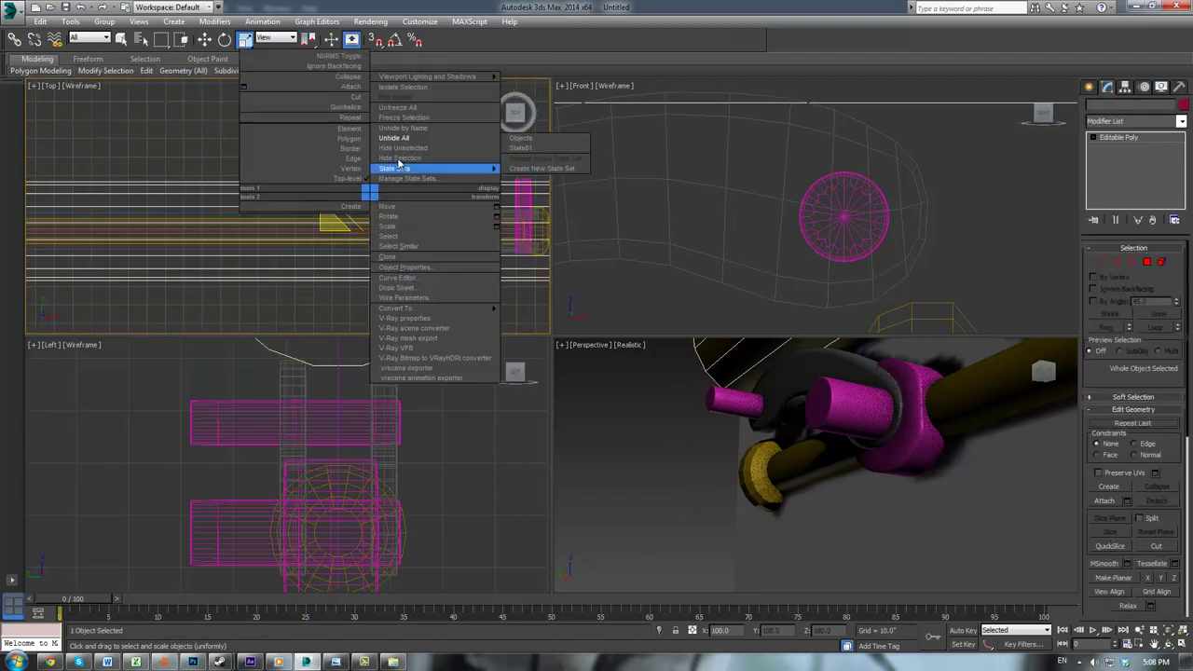
left_click(398, 158)
Step: Move the widened collar sideways to about -3.75 in Y so it sits centred between the two links
middle_click_drag(421, 190, 476, 183, "alt")
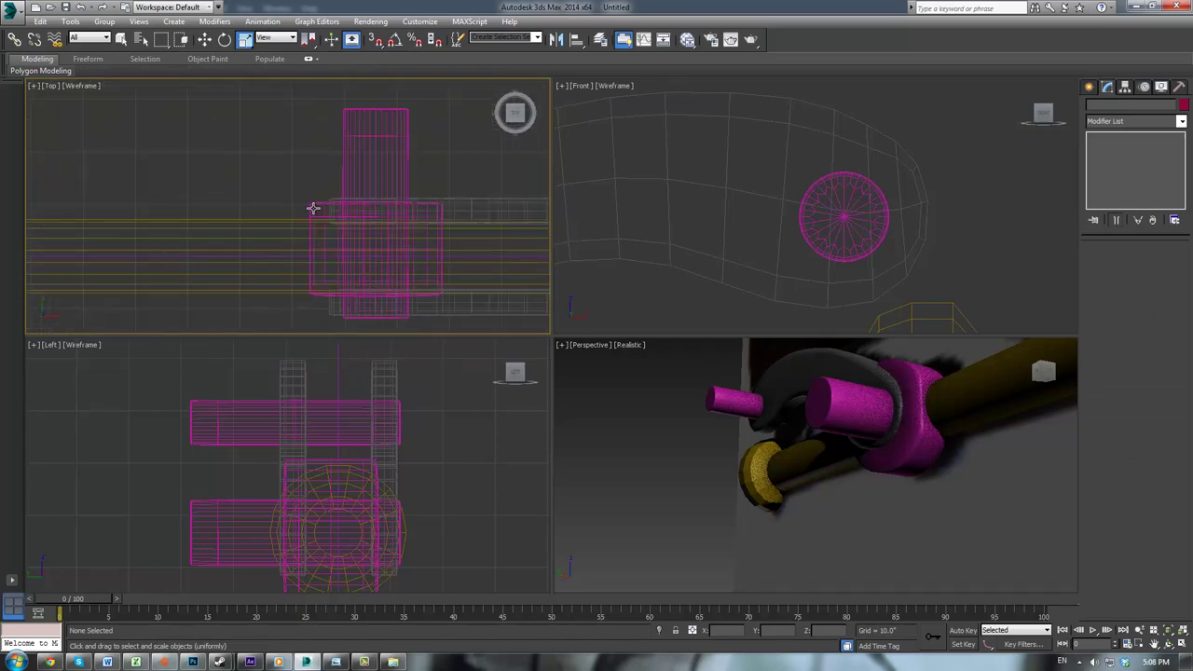
left_click(313, 207)
key("w")
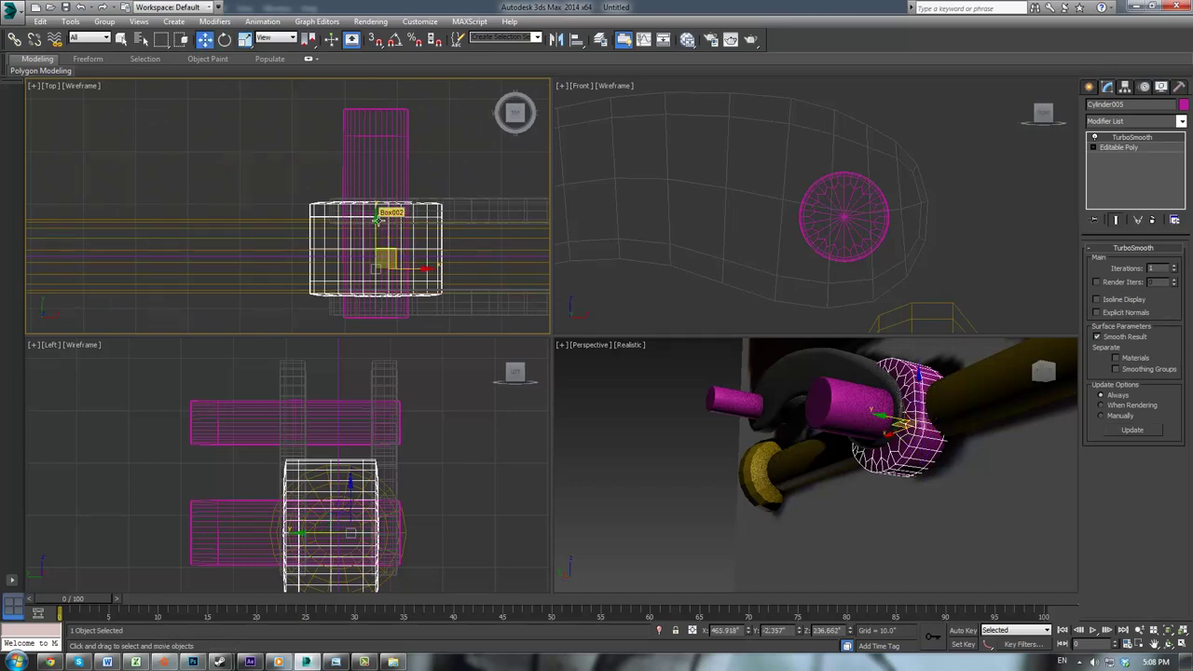
left_click(377, 217)
left_click(317, 217)
left_click_drag(376, 231, 377, 236)
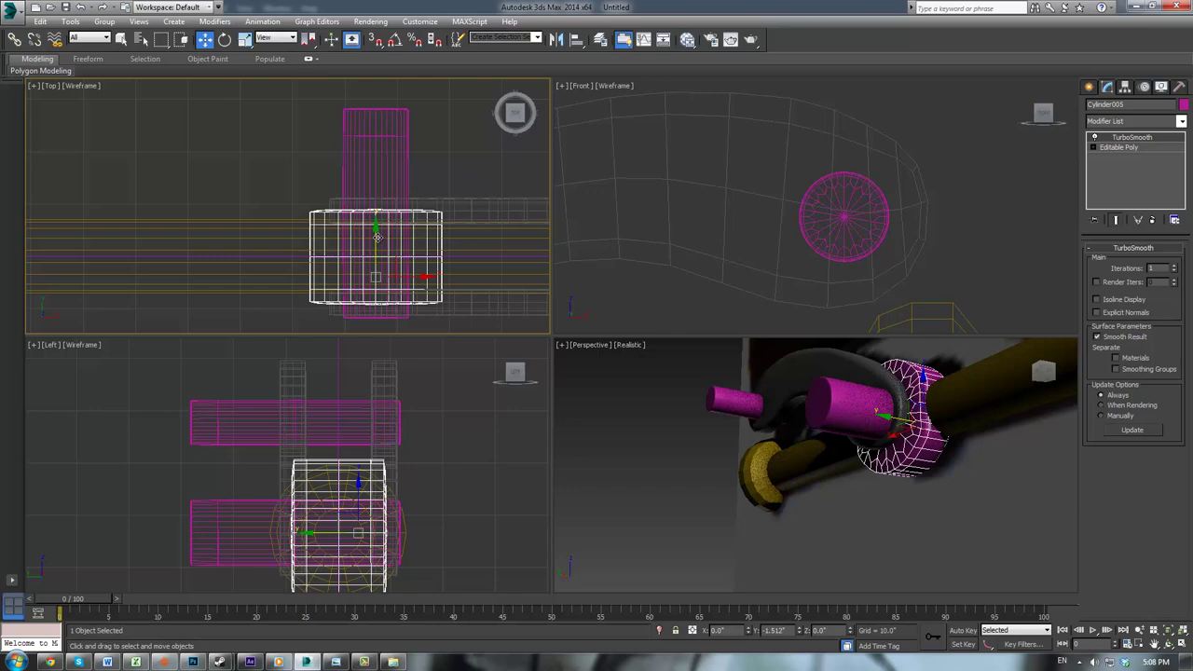
left_click_drag(376, 237, 377, 236)
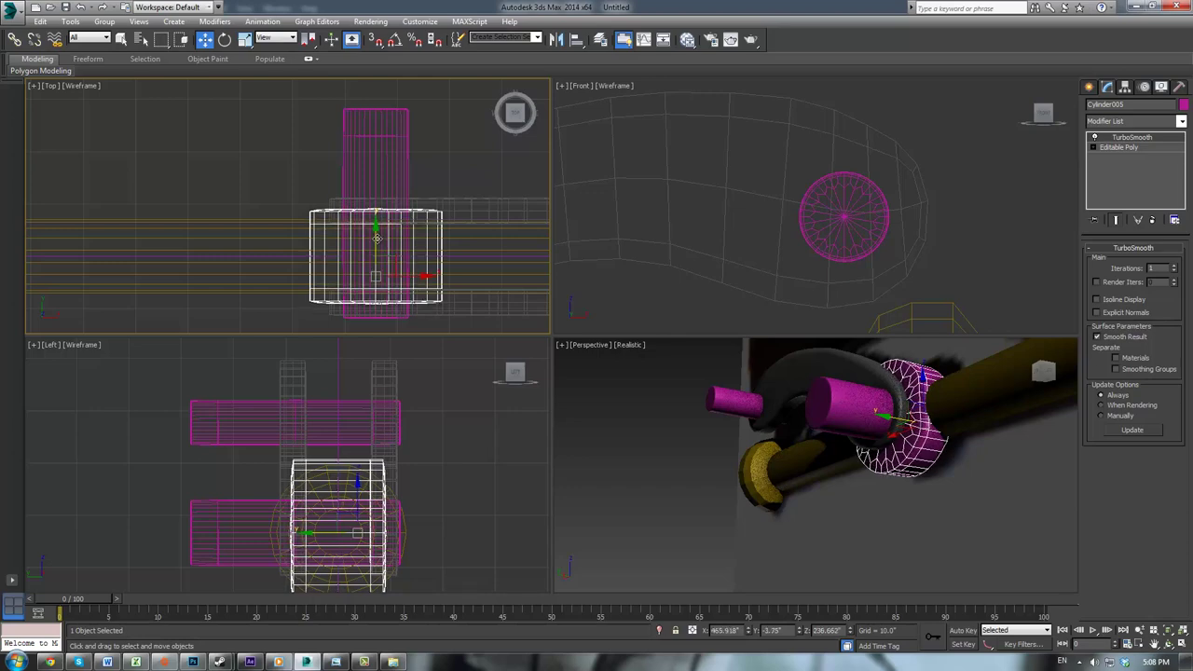
Step: Deselect the collar and examine how it, the pivot pin and the link fit around the ramrod from several angles
middle_click_drag(942, 448, 844, 462)
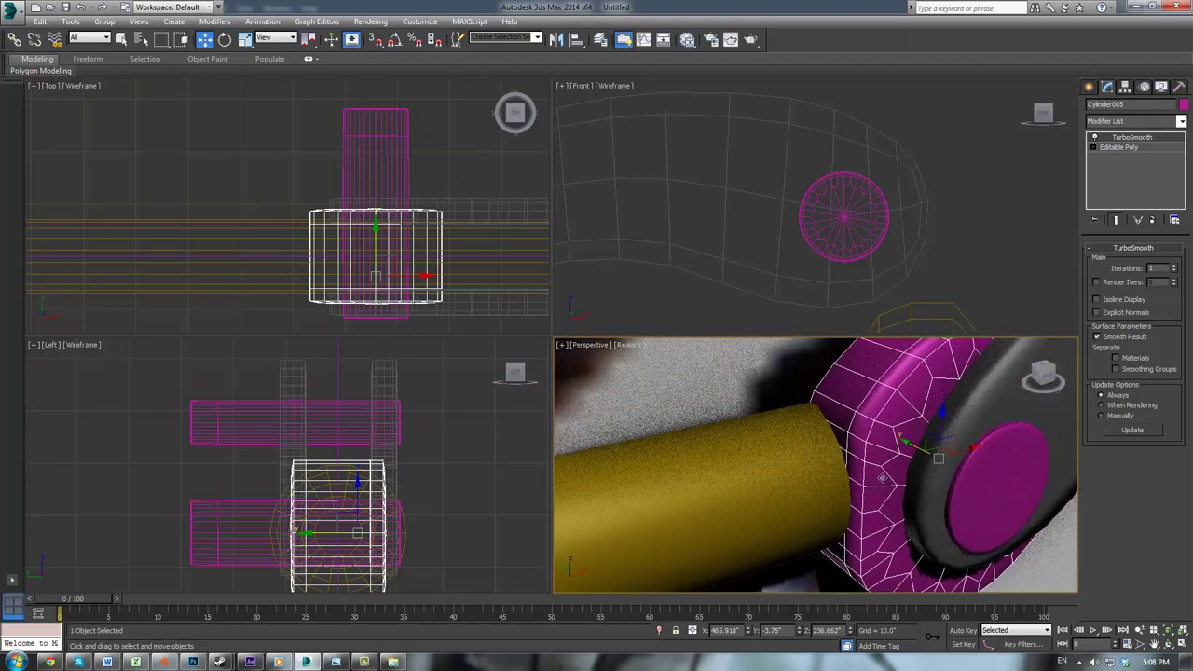
scroll(922, 486, "down", 3)
middle_click_drag(916, 488, 942, 493, "alt")
scroll(957, 497, "down", 3)
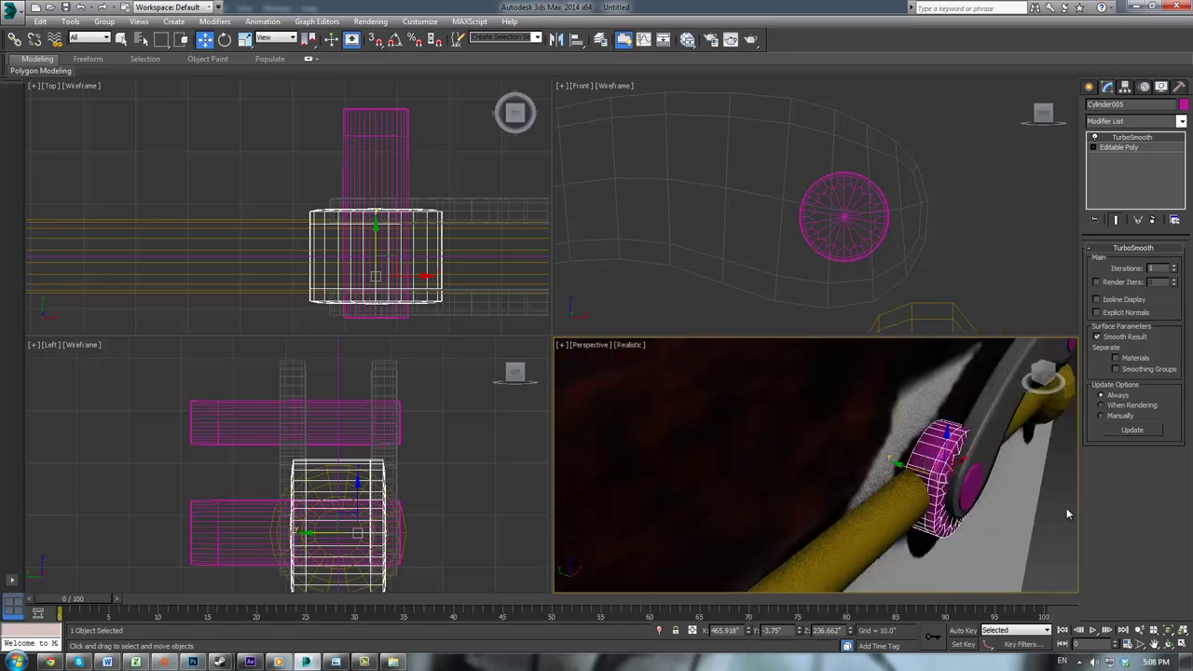
left_click(1053, 512)
middle_click_drag(1052, 501, 972, 472)
scroll(966, 473, "up", 2)
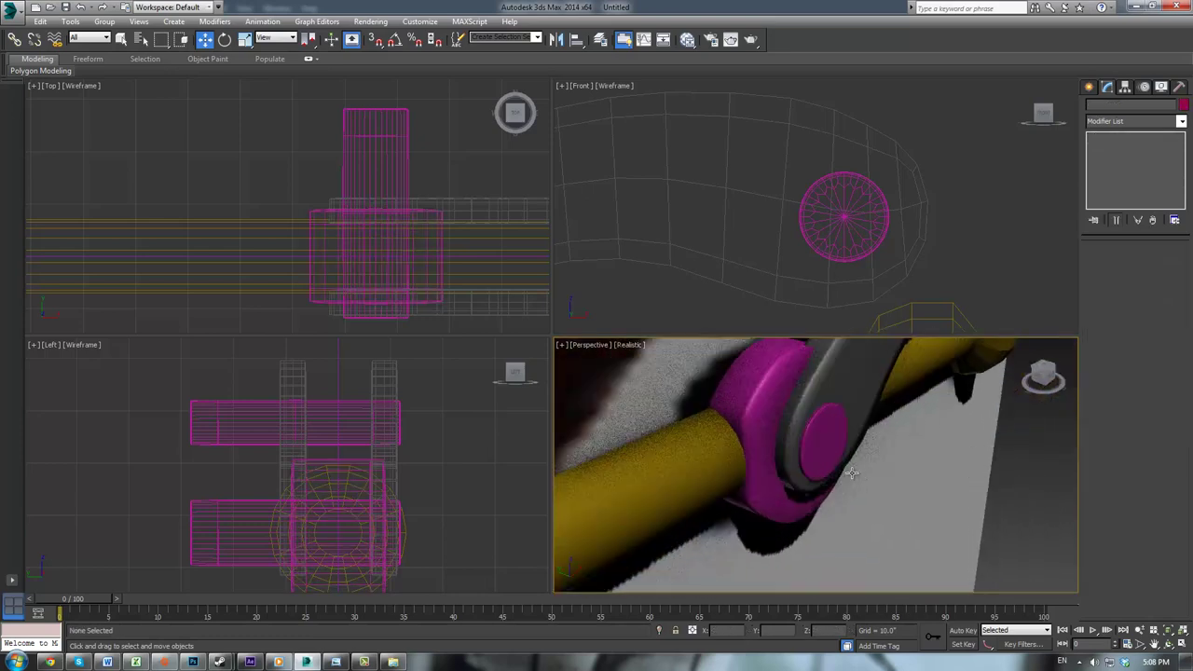
scroll(844, 477, "down", 5)
scroll(840, 482, "up", 6)
middle_click_drag(840, 482, 931, 507, "alt")
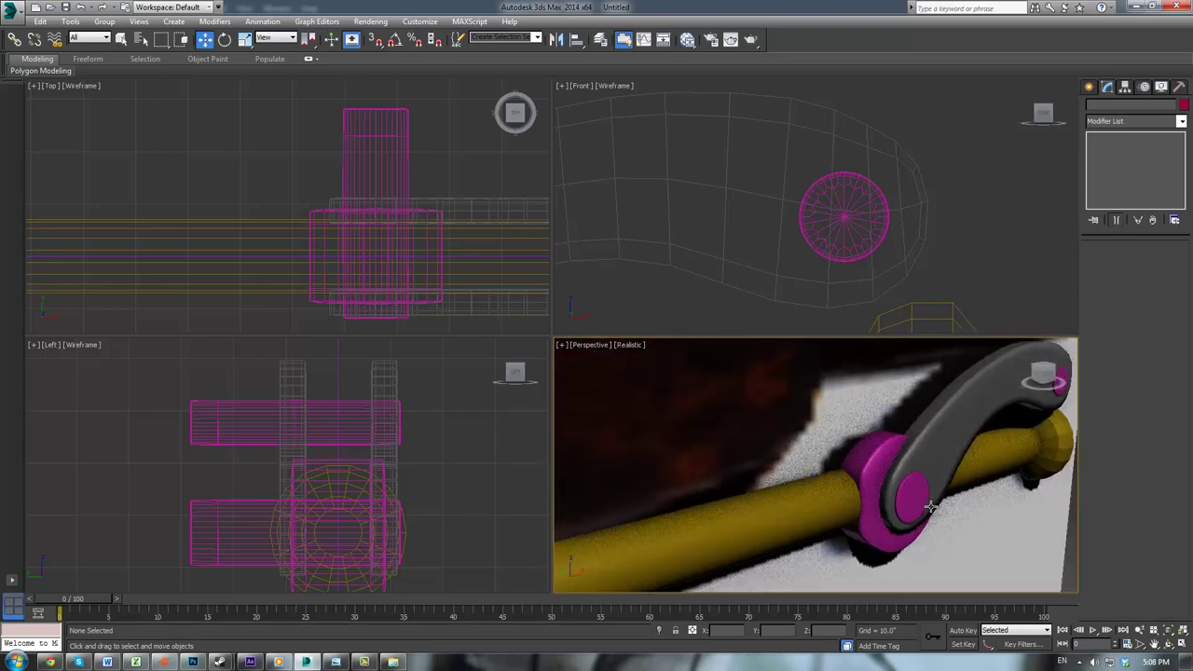
Step: Move the near link about 3.4 units outward from the collar and the far link outward to about 14.49 in Y
left_click(942, 438)
middle_click_drag(372, 418, 367, 362)
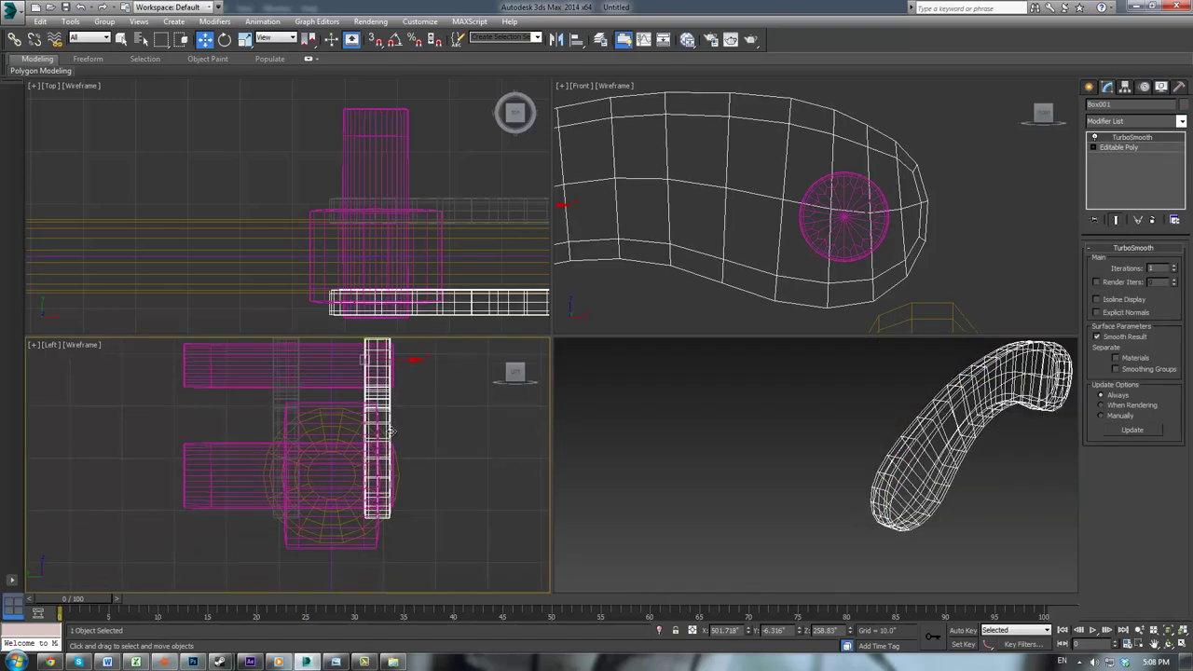
scroll(377, 419, "up", 2)
middle_click_drag(429, 434, 444, 494)
scroll(444, 500, "down", 1)
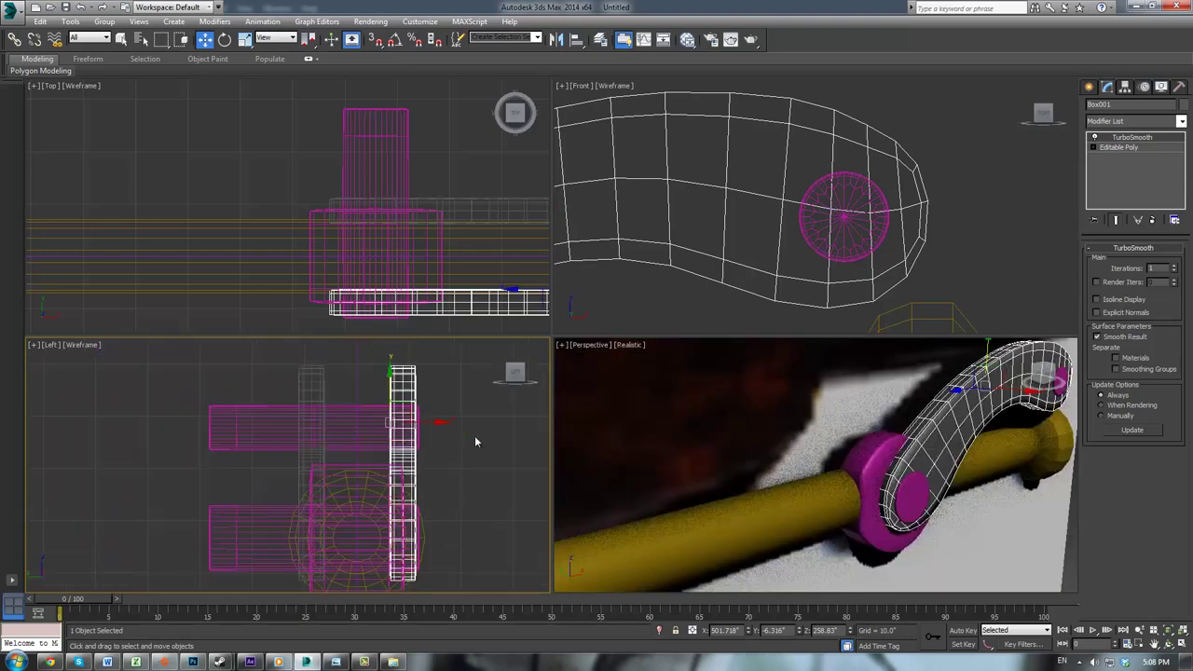
left_click_drag(439, 421, 446, 422)
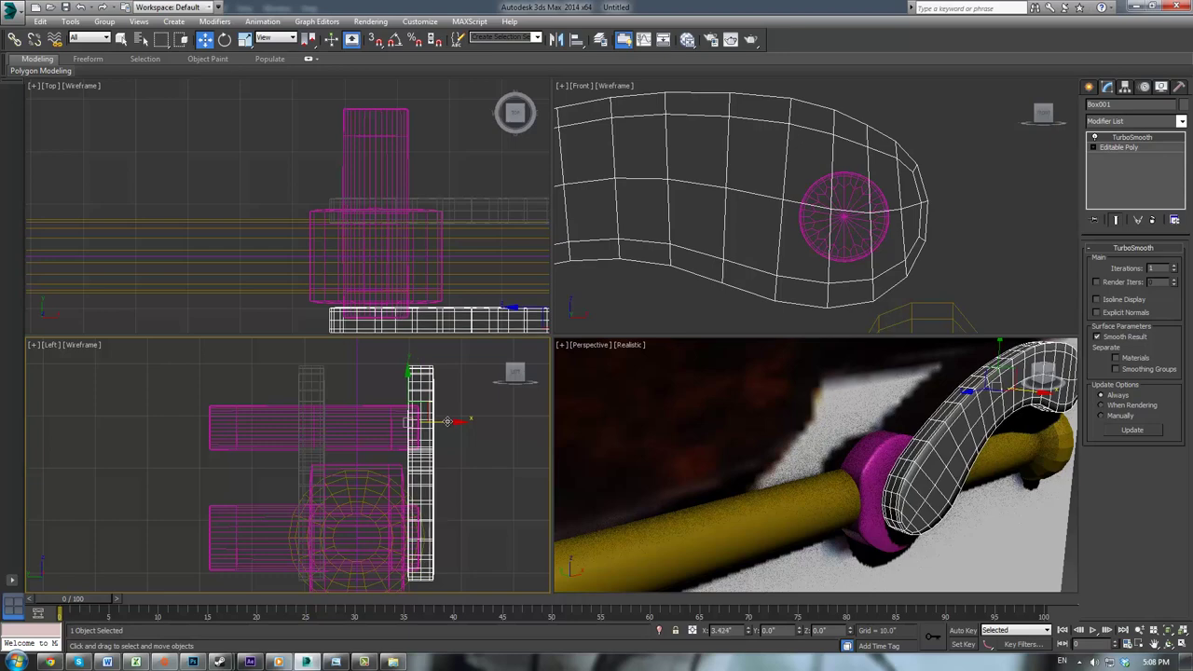
left_click(316, 384)
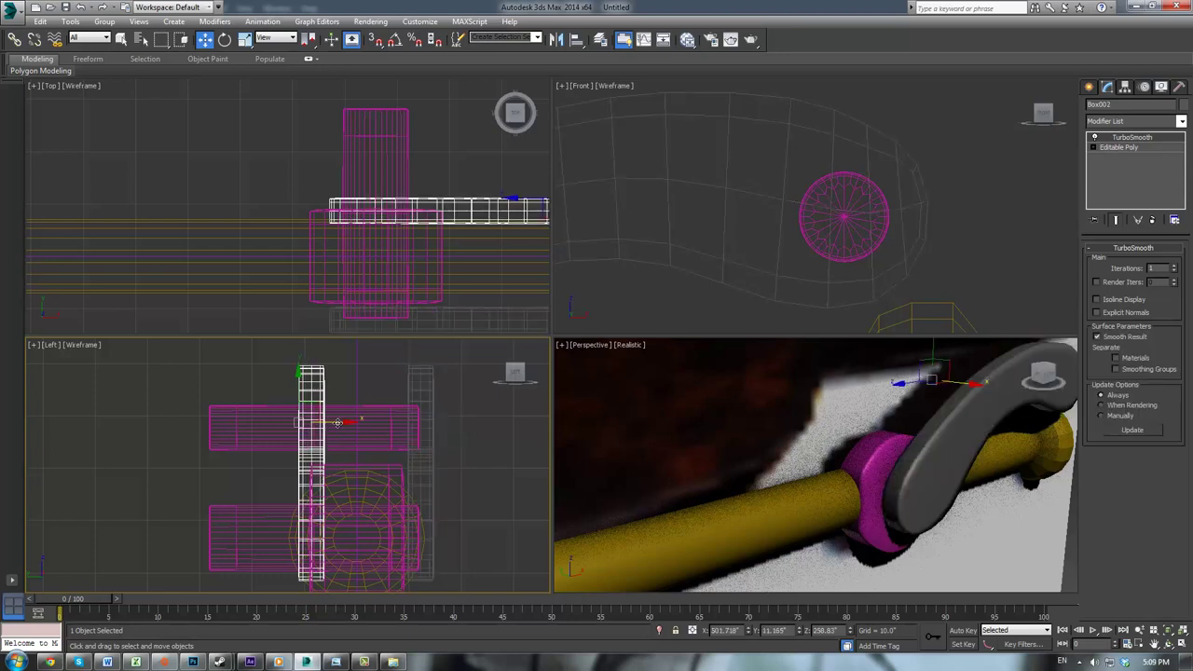
left_click_drag(337, 422, 322, 423)
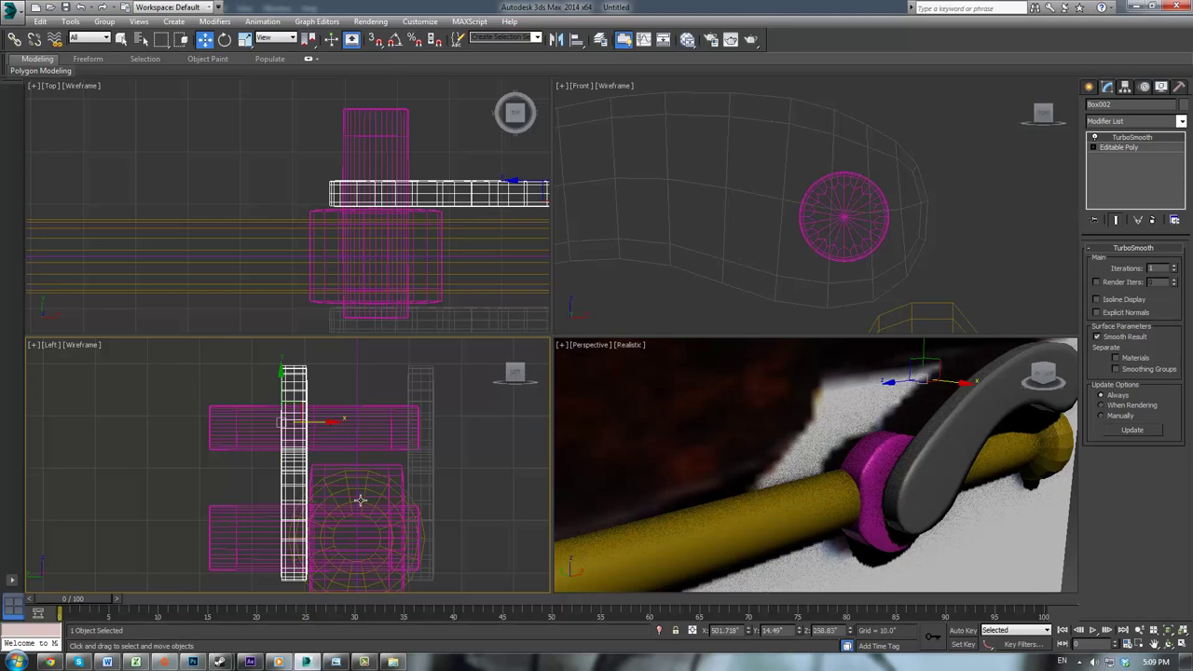
Step: Select both pivot pins and shift them sideways together so their ends protrude through the near link, then deselect them
left_click(257, 510)
left_click(248, 429, "ctrl")
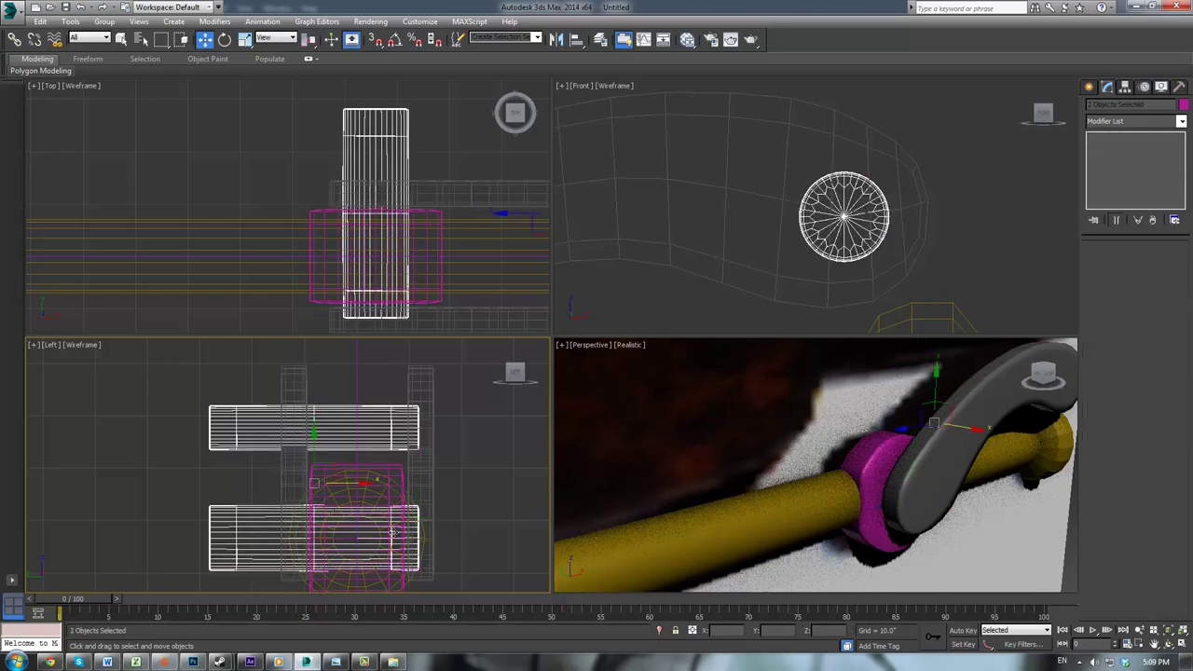
scroll(369, 508, "up", 2)
left_click_drag(318, 471, 344, 471)
left_click(516, 481)
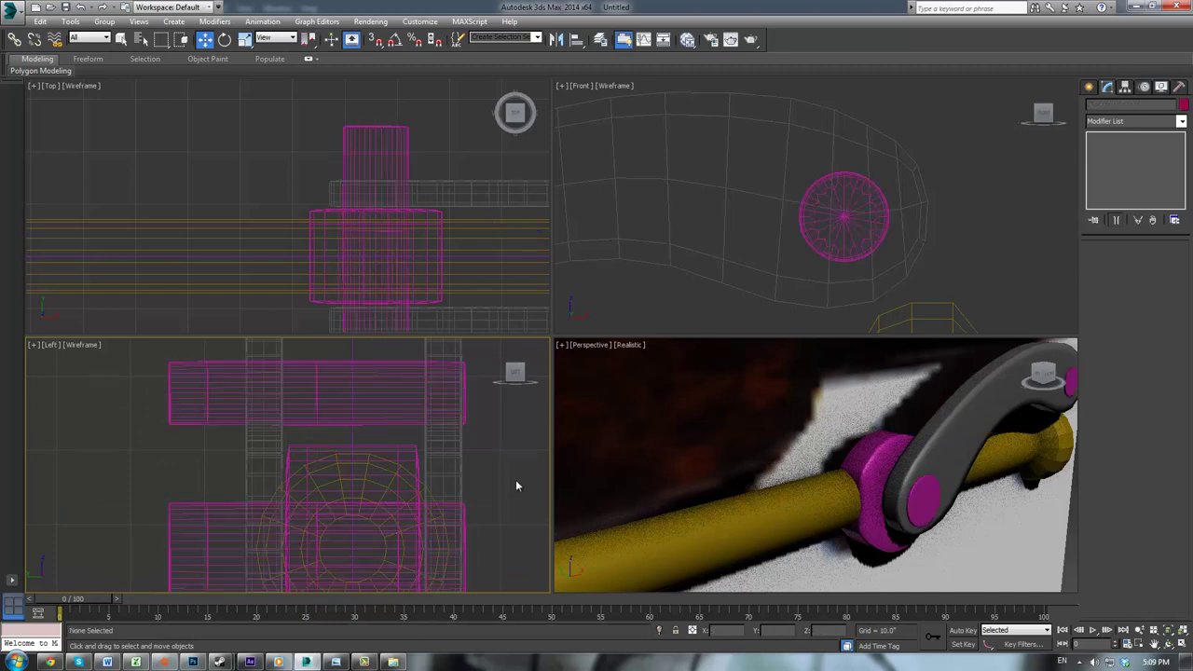
Step: Examine the swivel from the side, select the ramrod and compare its head end with the pistol photo in Windows Photo Viewer
right_click(826, 502)
scroll(825, 475, "down", 3)
middle_click_drag(825, 476, 768, 466, "alt")
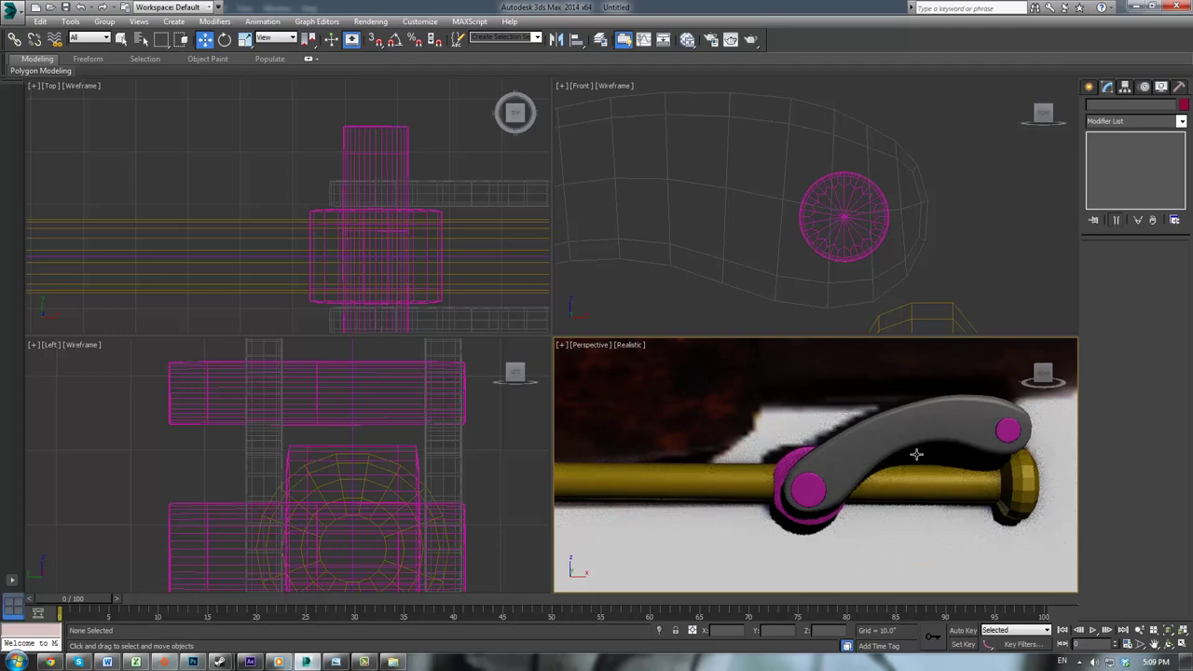
middle_click_drag(916, 454, 836, 459)
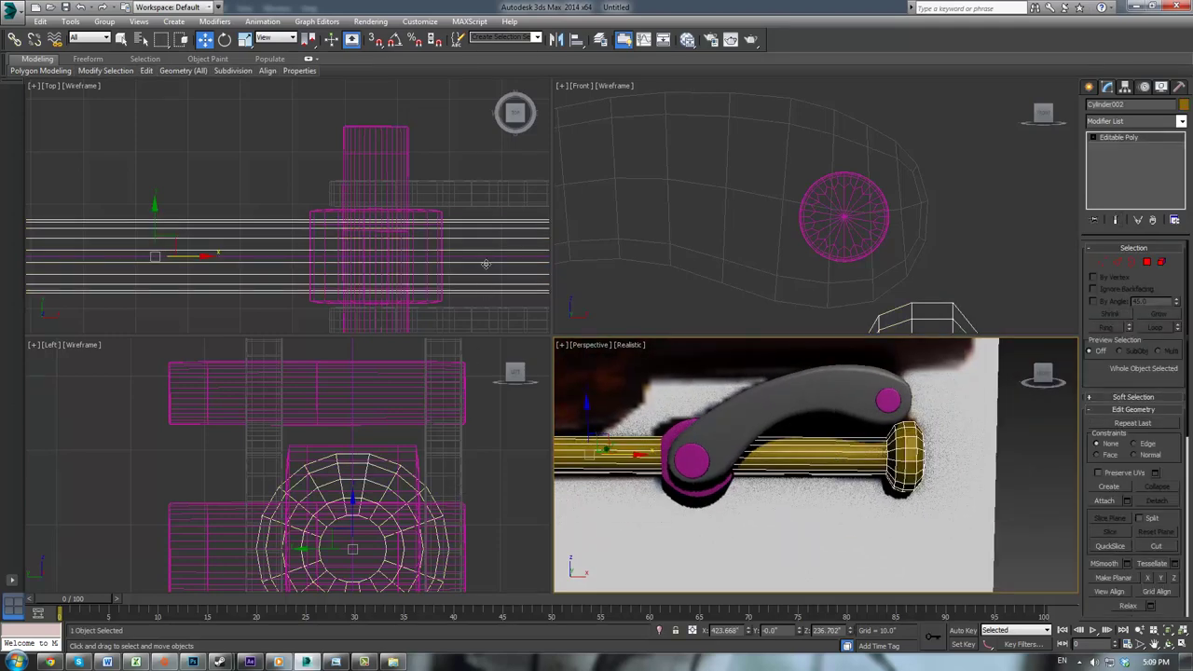
key("alt+Tab")
left_click_drag(740, 70, 513, 85)
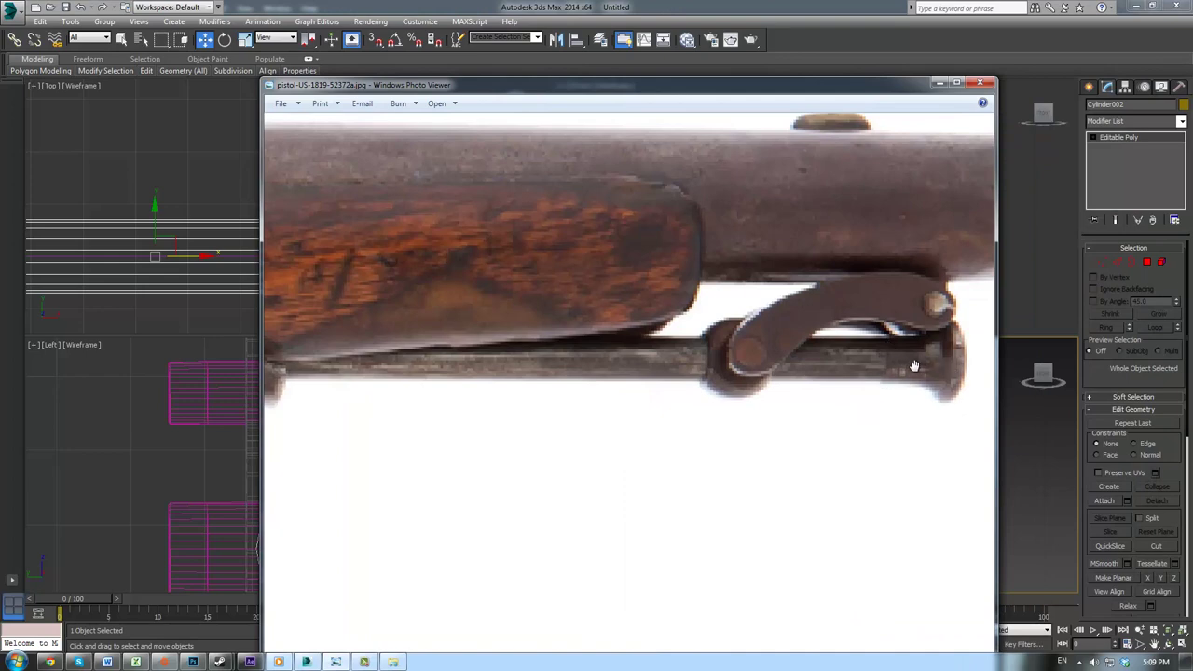
key("alt+Tab")
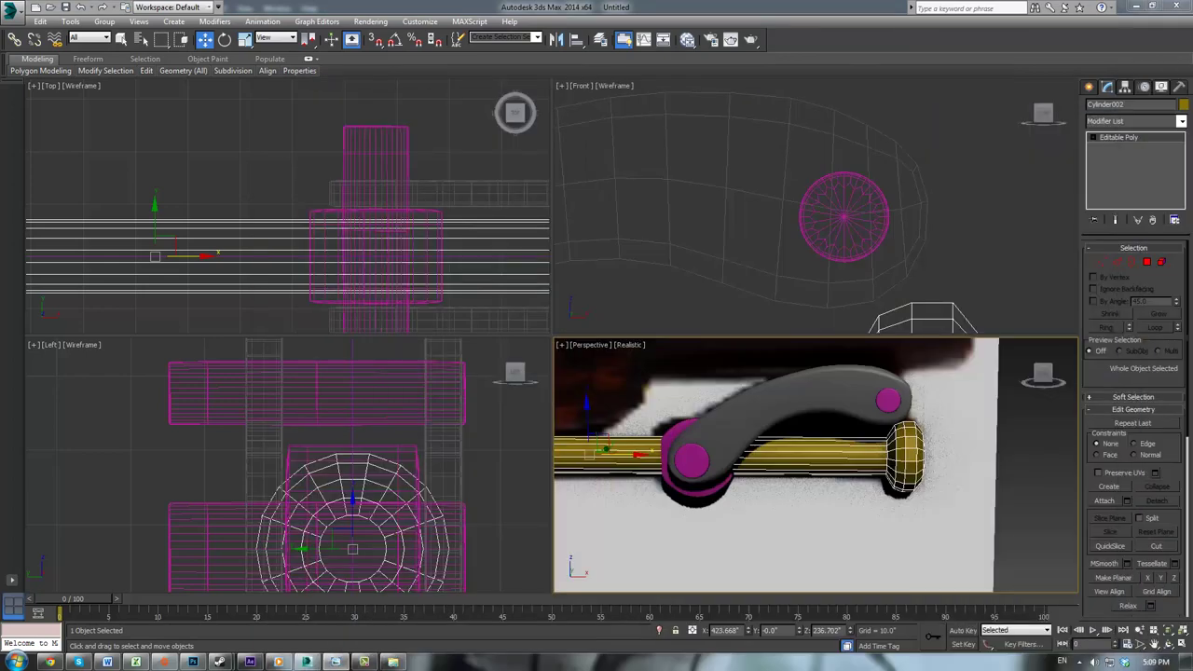
Step: Connect the ramrod shaft's lengthwise edges with one new edge loop around the shaft
left_click(1147, 262)
left_click(1118, 263)
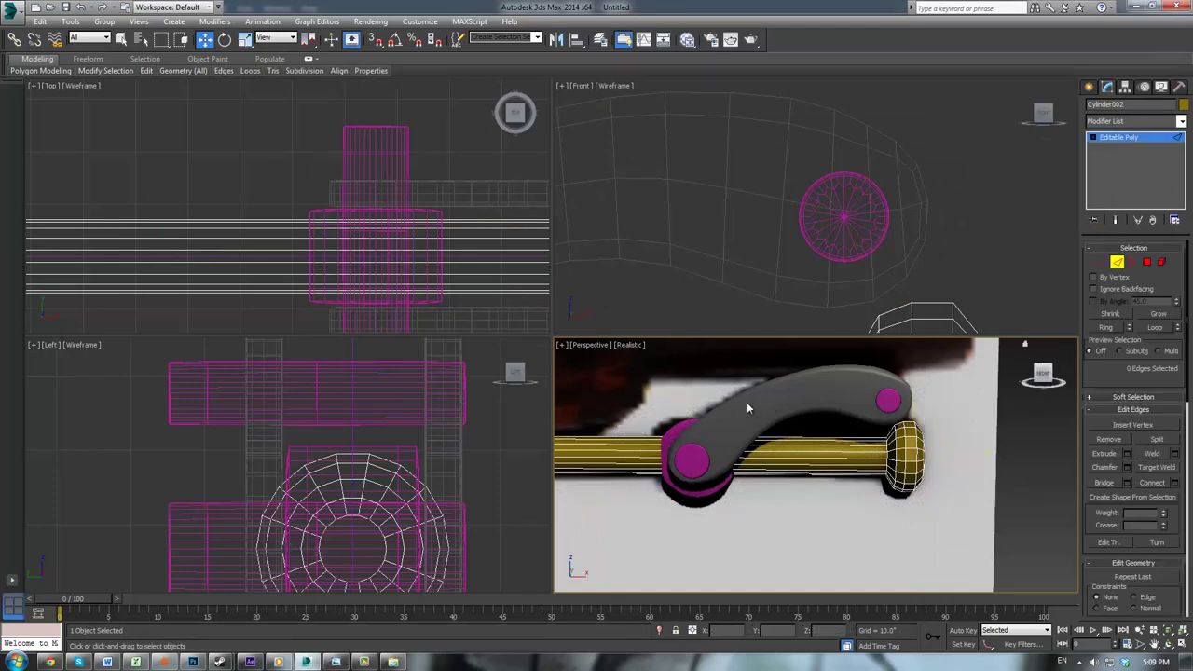
left_click(1156, 490)
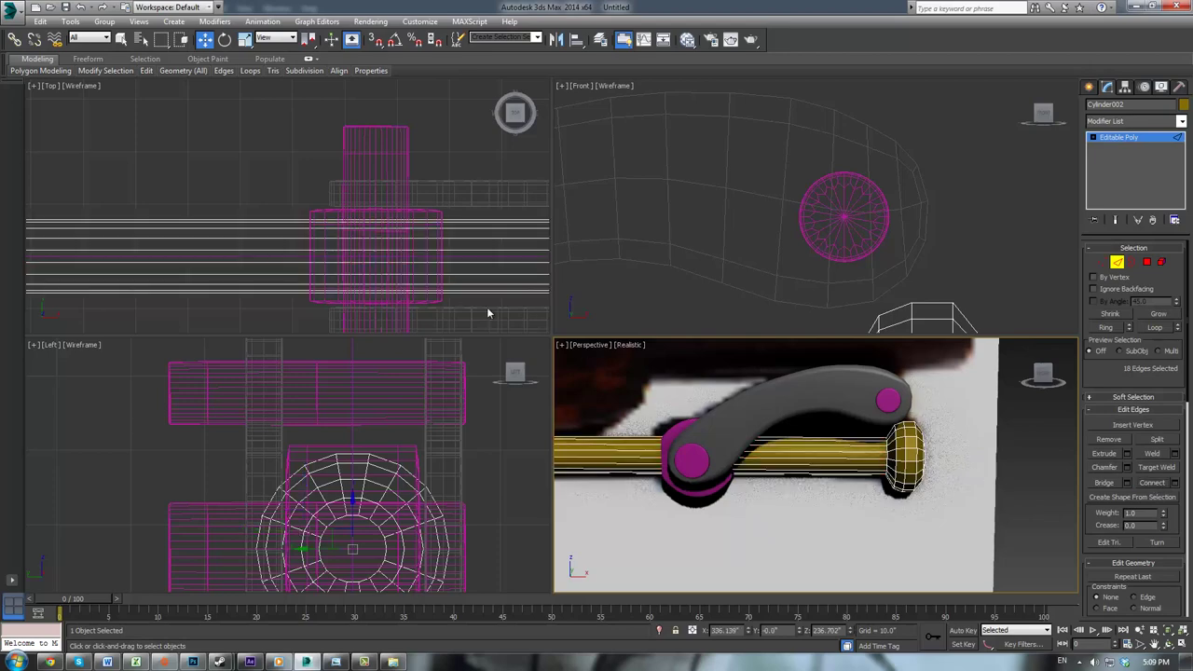
scroll(410, 263, "down", 5)
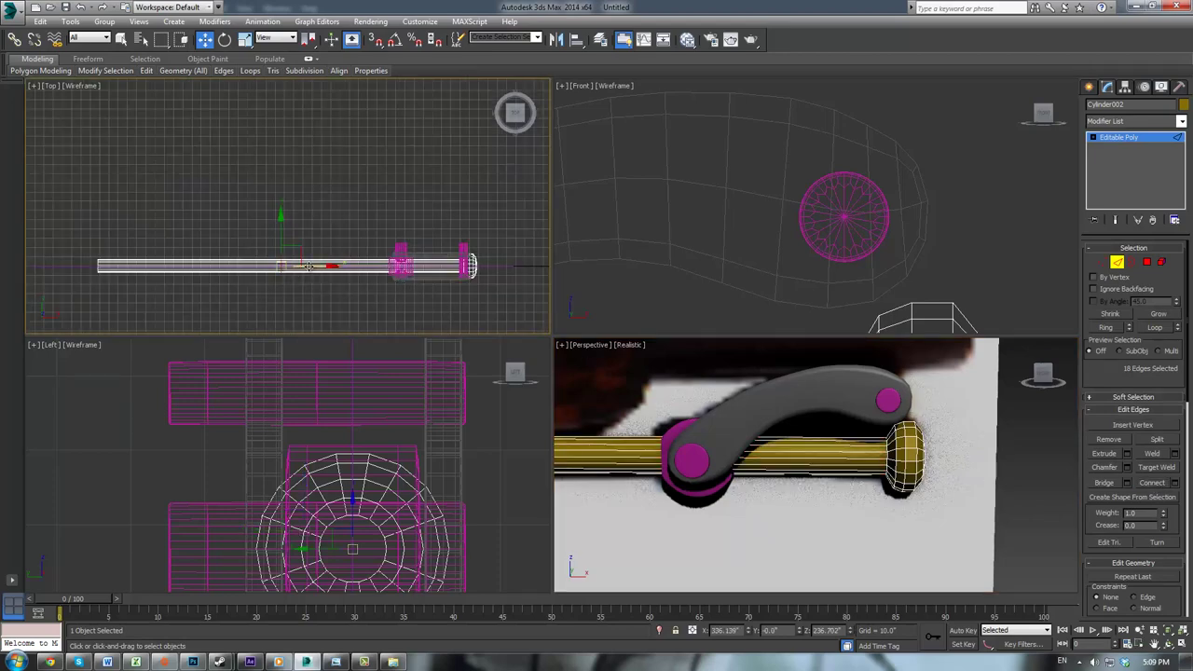
Step: Slide the new edge loop along the ramrod toward its rounded head, to about 522.9 in X
left_click_drag(308, 266, 480, 285)
left_click(481, 283)
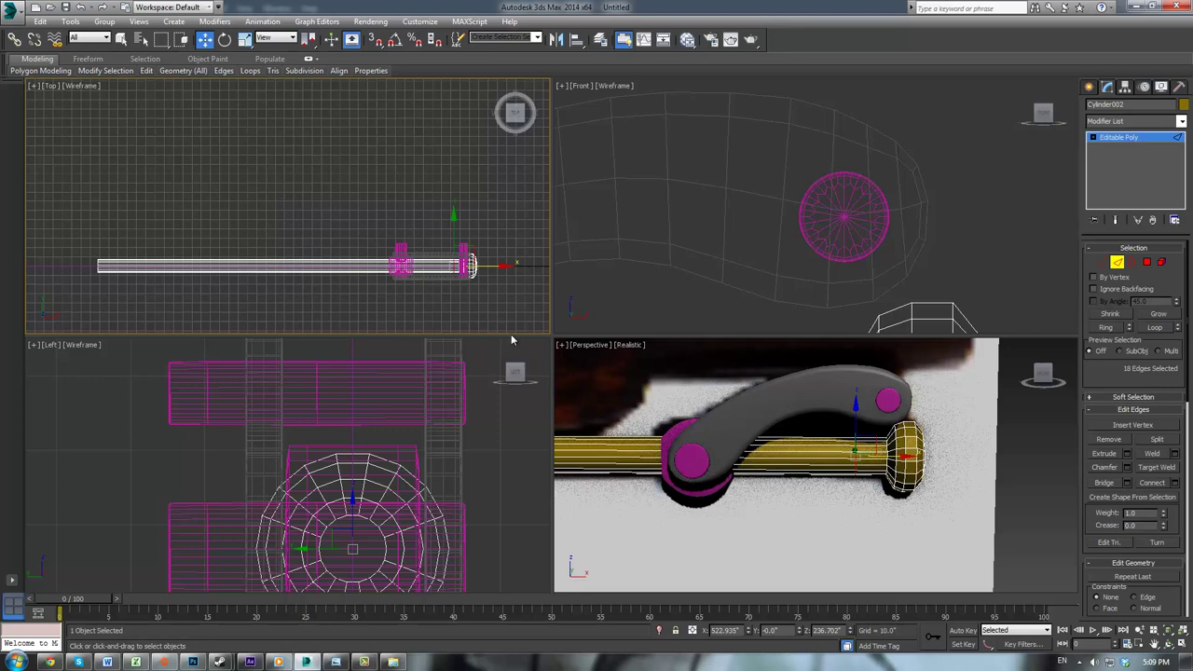
middle_click_drag(886, 250, 792, 98)
scroll(815, 222, "down", 2)
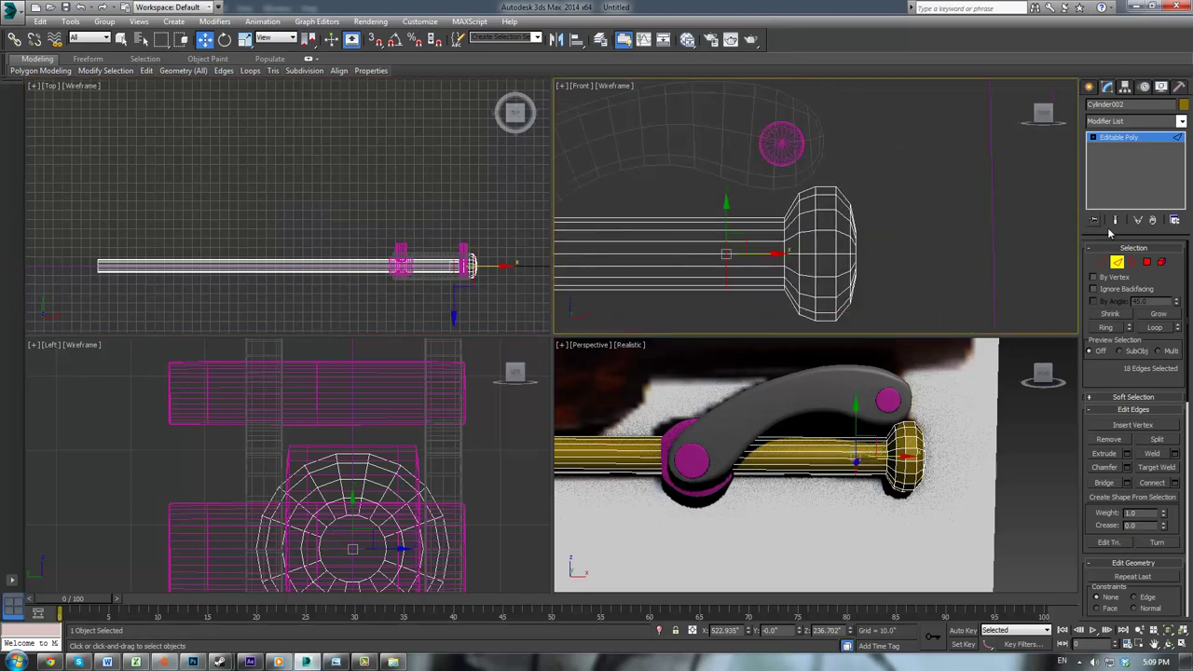
Step: Scale the widest vertex ring of the knob at the rod's end up to about 110% around the rod's axis
left_click(1103, 263)
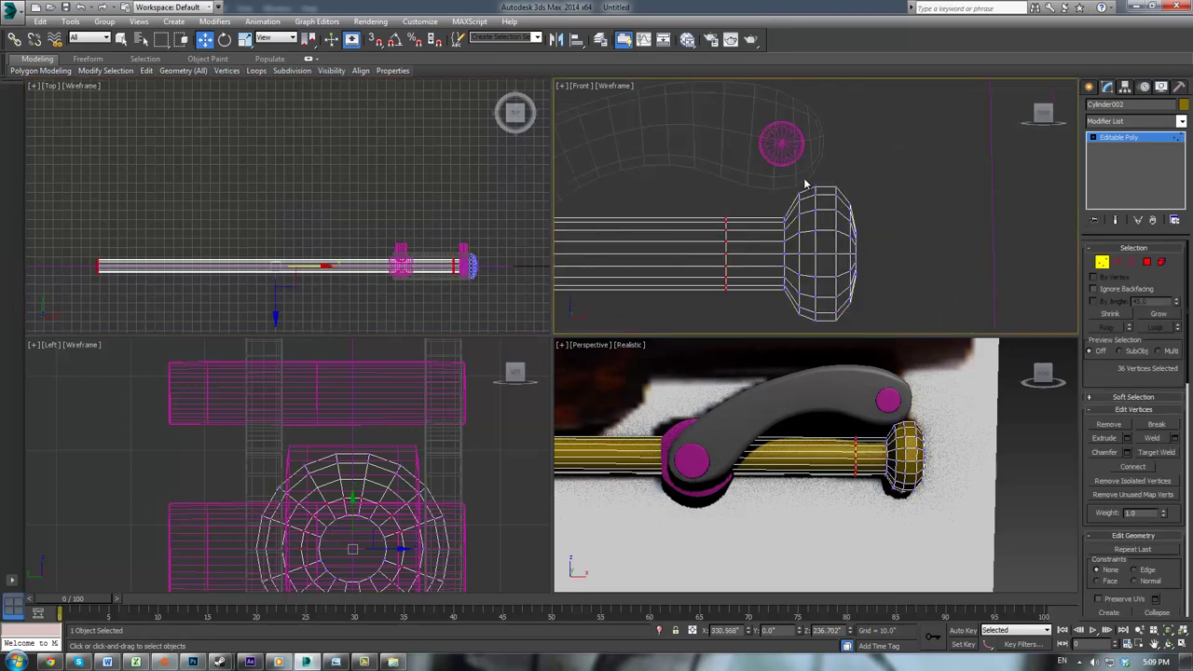
left_click_drag(825, 170, 847, 331)
key("w")
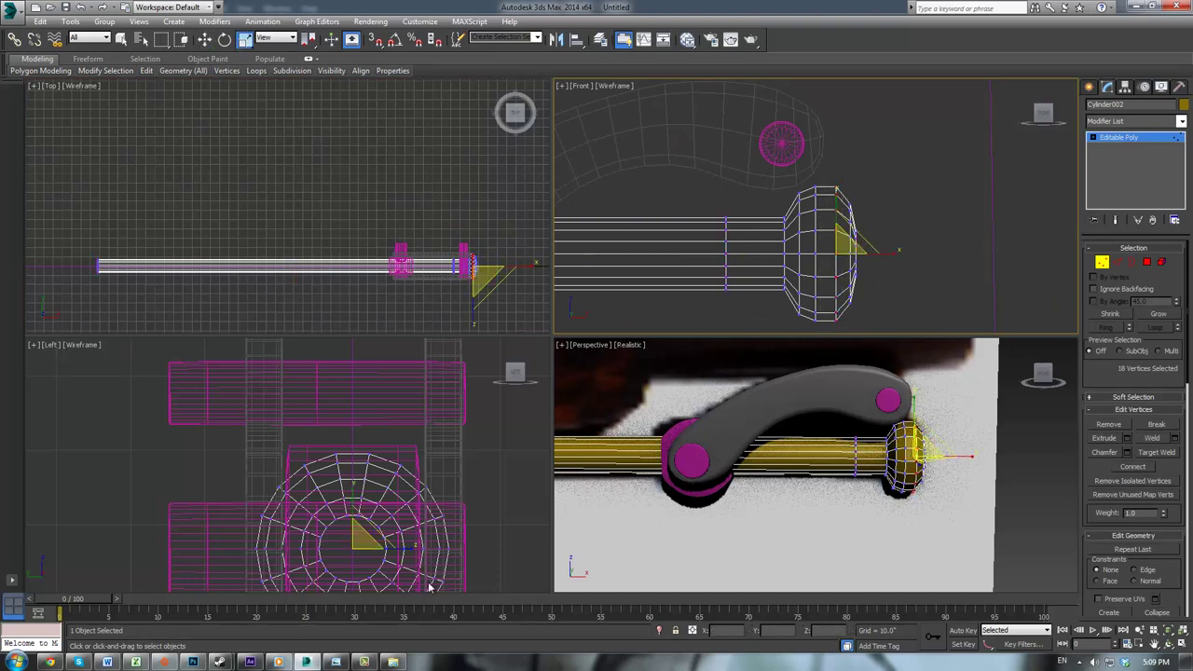
middle_click_drag(427, 569, 423, 566)
left_click_drag(376, 529, 381, 522)
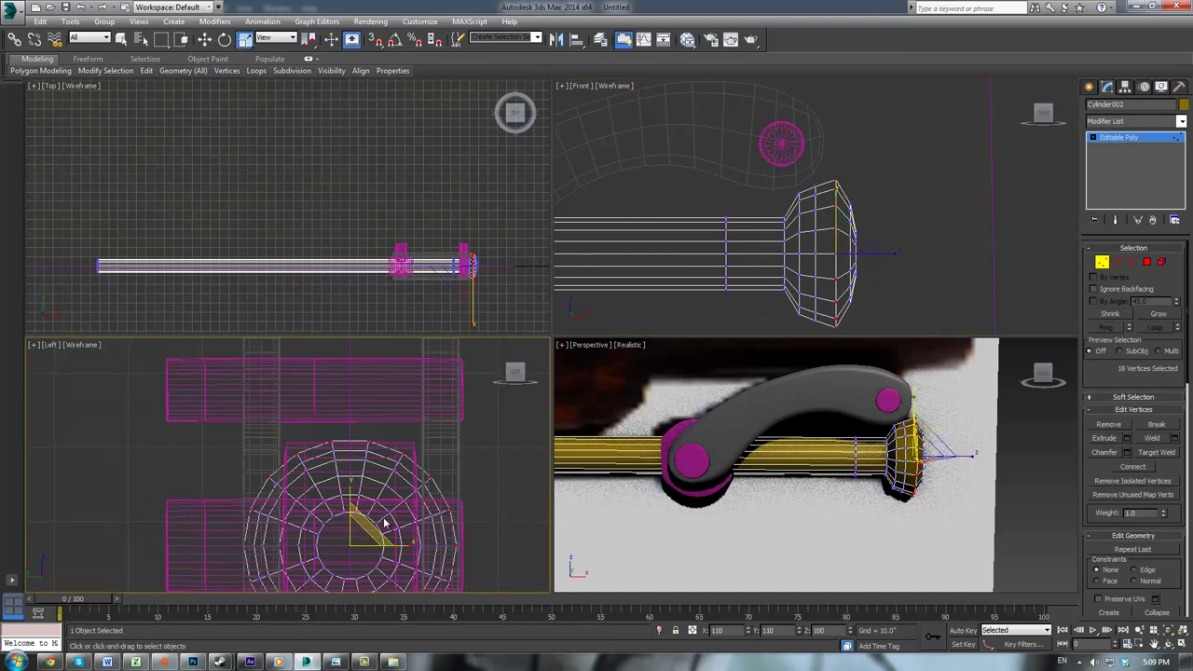
Step: Move the end-cap vertices of the knob slightly inward along the rod's axis to flatten the end
left_click_drag(895, 187, 844, 326)
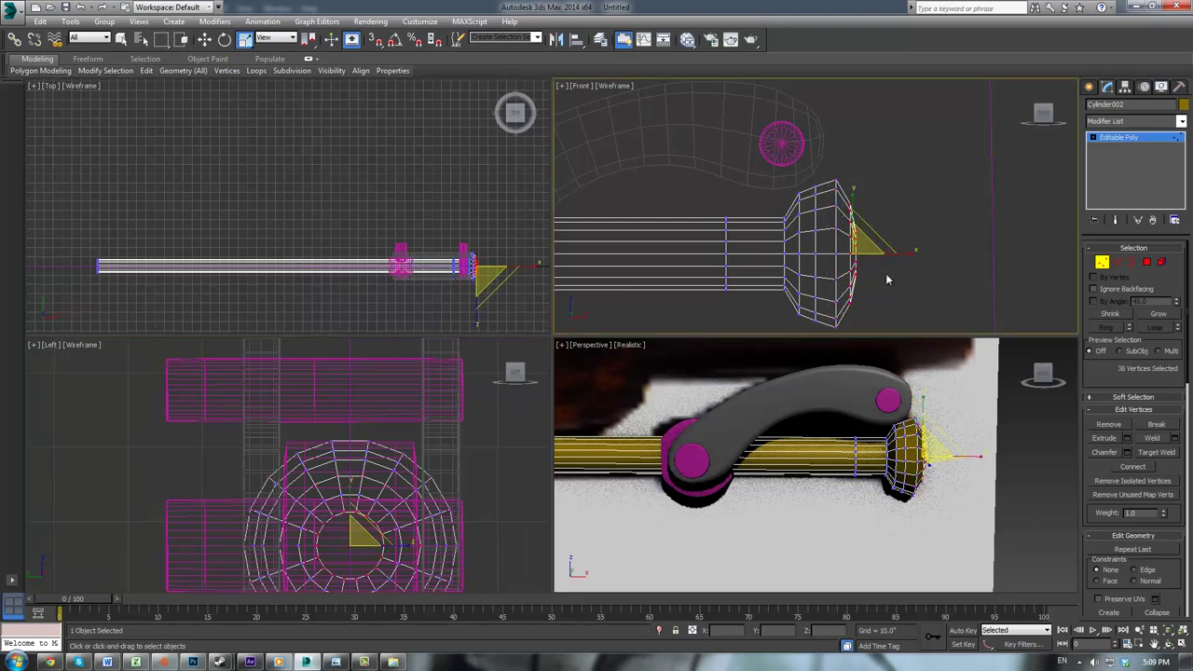
key("w")
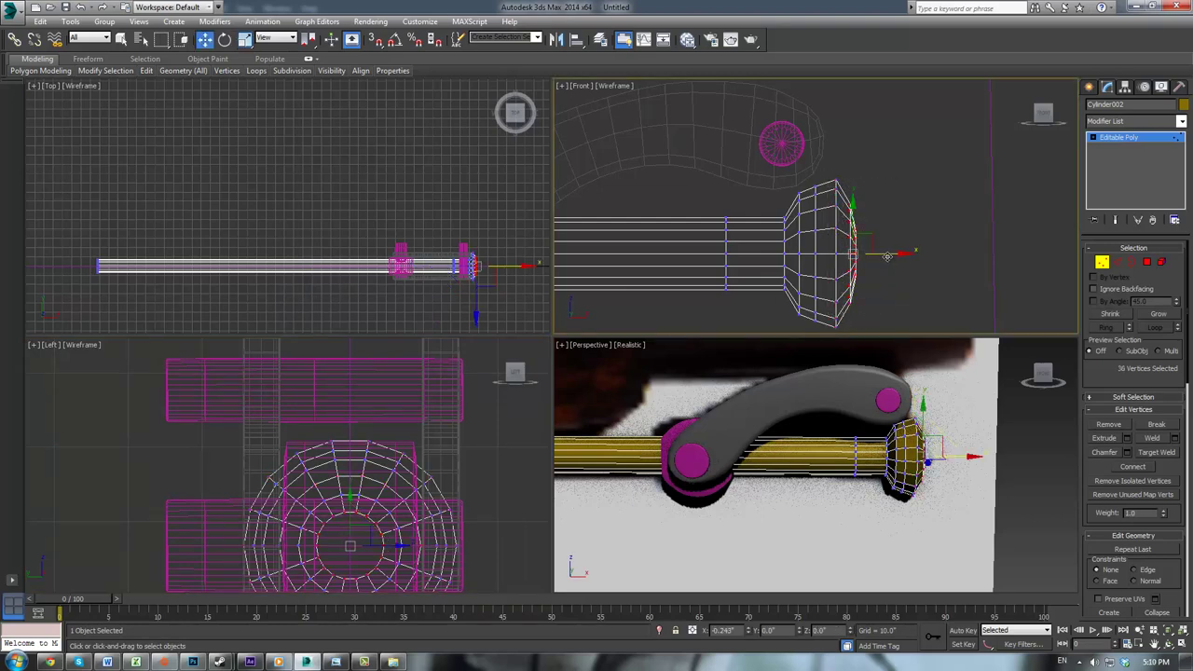
left_click(923, 222)
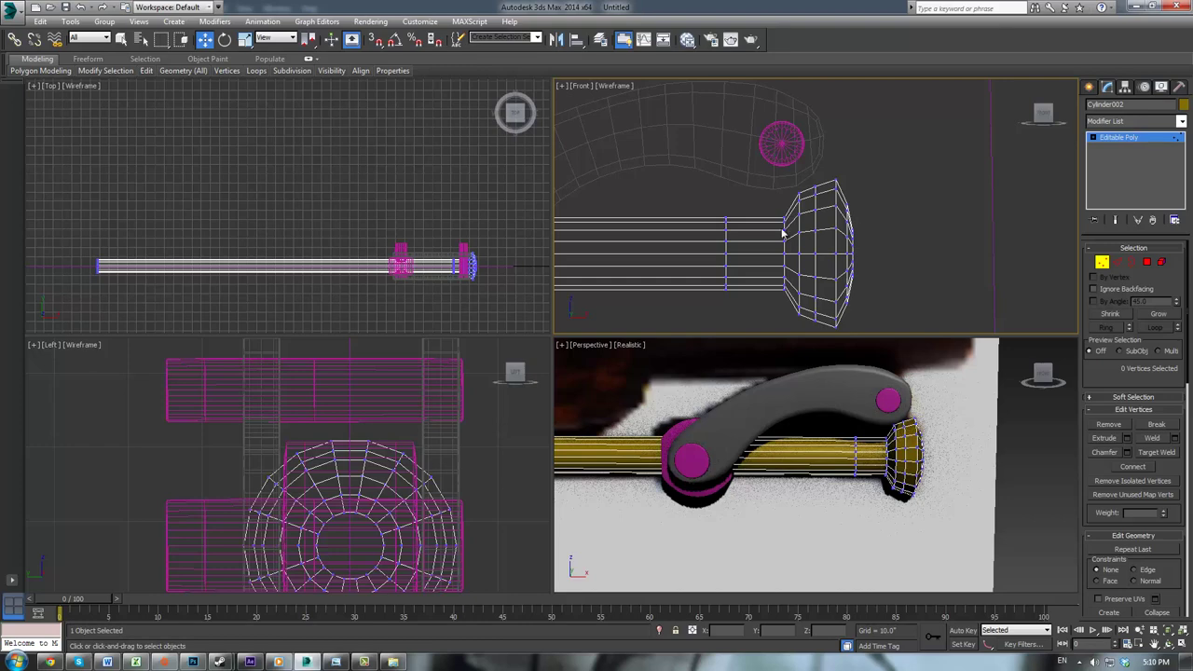
Step: Scale down the knob's middle vertex ring, just behind the widest one, slightly around the rod's axis
left_click_drag(825, 337, 826, 343)
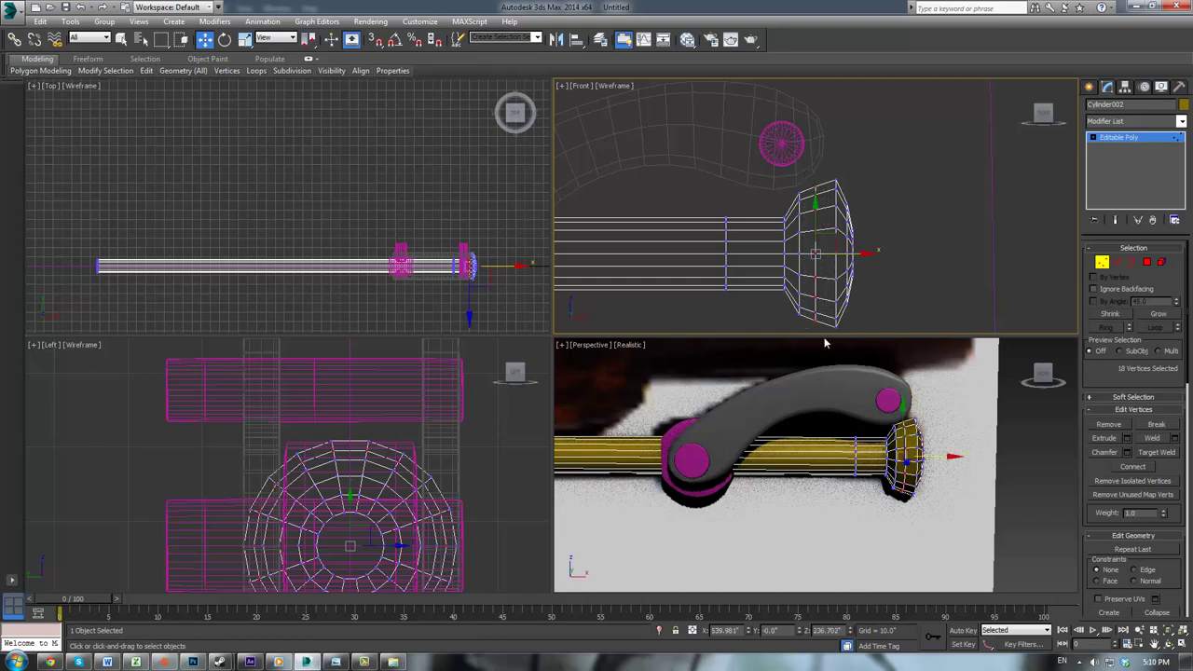
right_click(491, 405)
key("r")
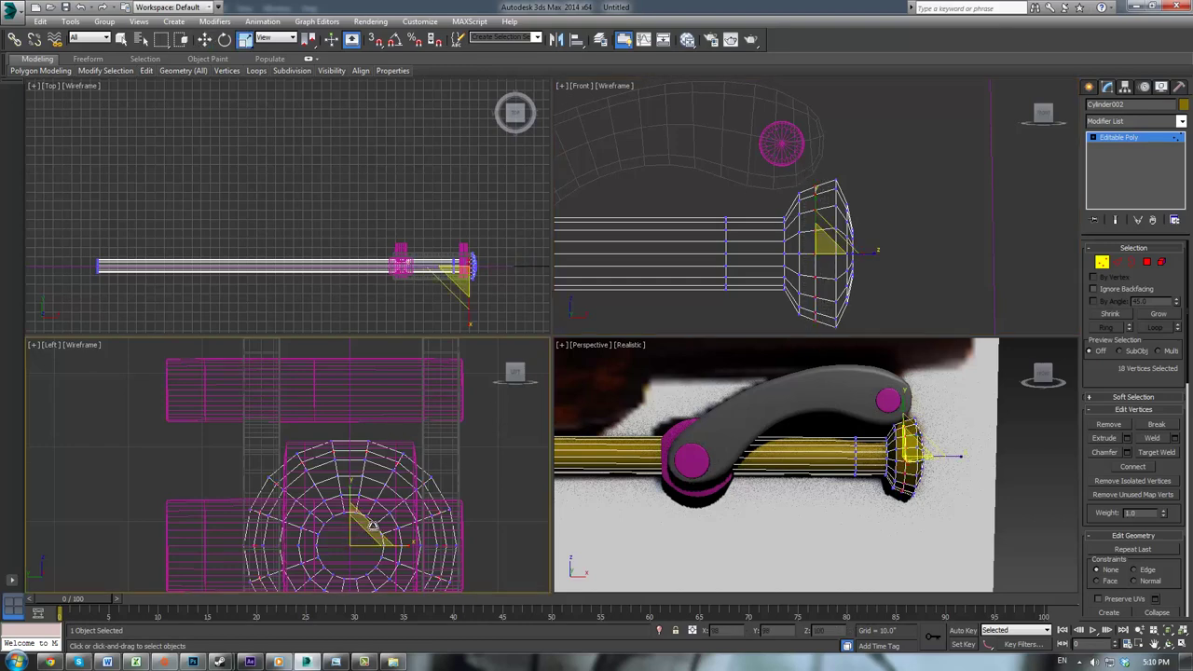
left_click_drag(371, 523, 371, 528)
Step: Scale down the knob's vertex ring nearest the neck to make a conical taper, and leave vertex editing
right_click(798, 191)
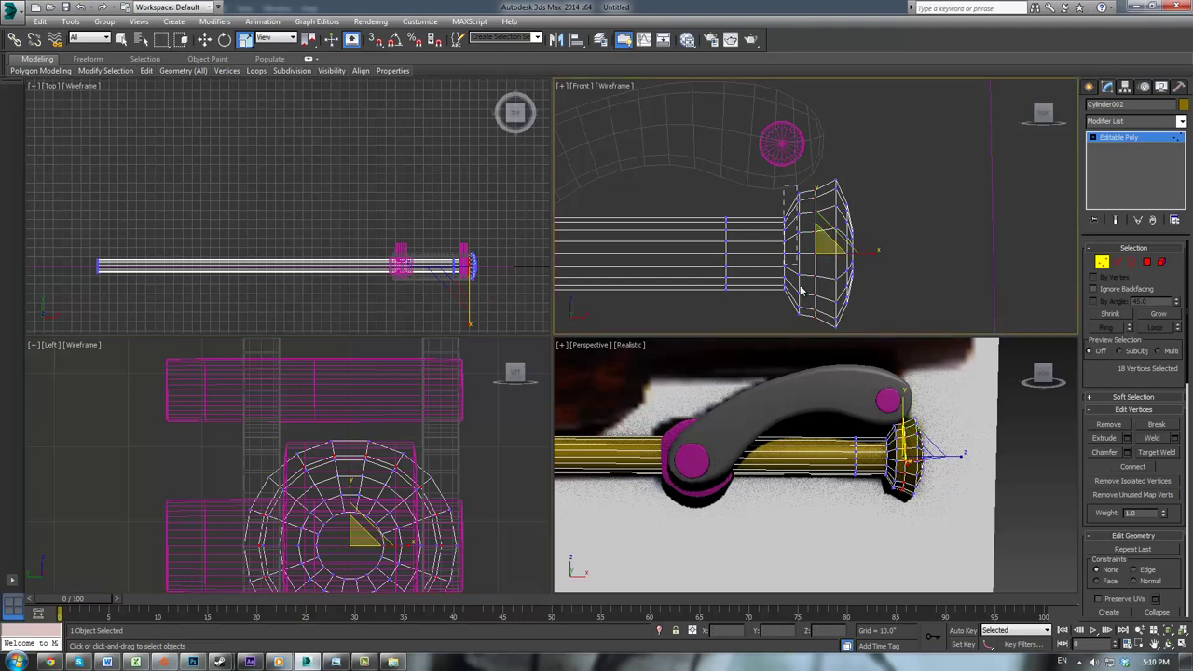
left_click(783, 193)
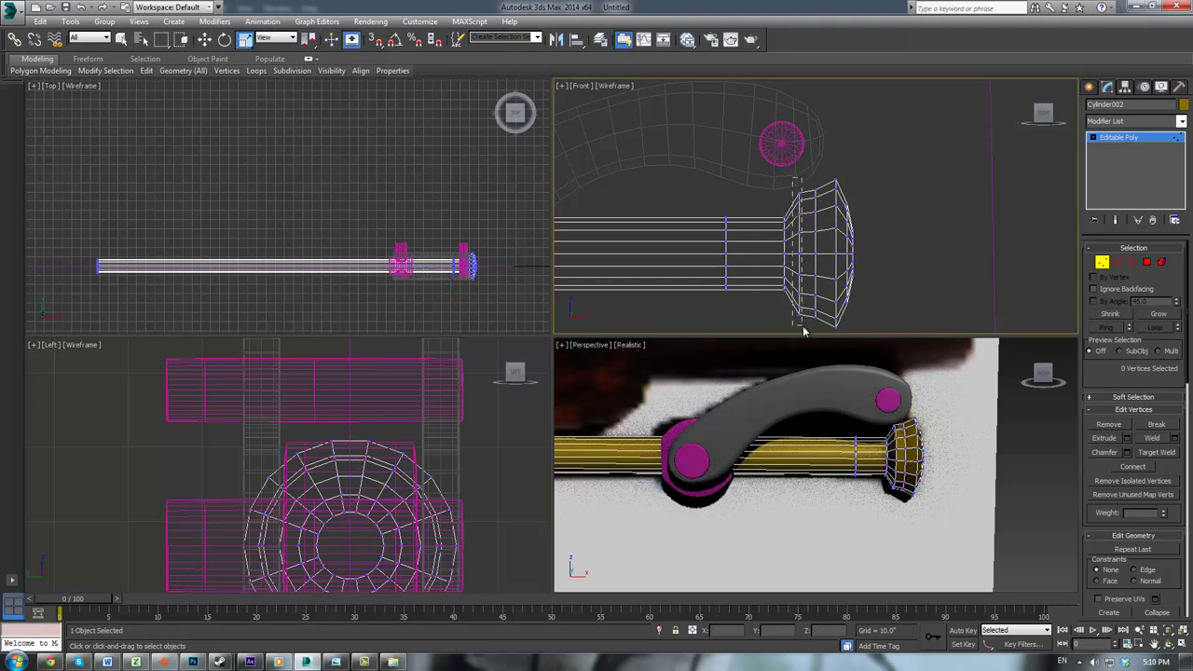
left_click_drag(810, 334, 809, 334)
right_click(367, 522)
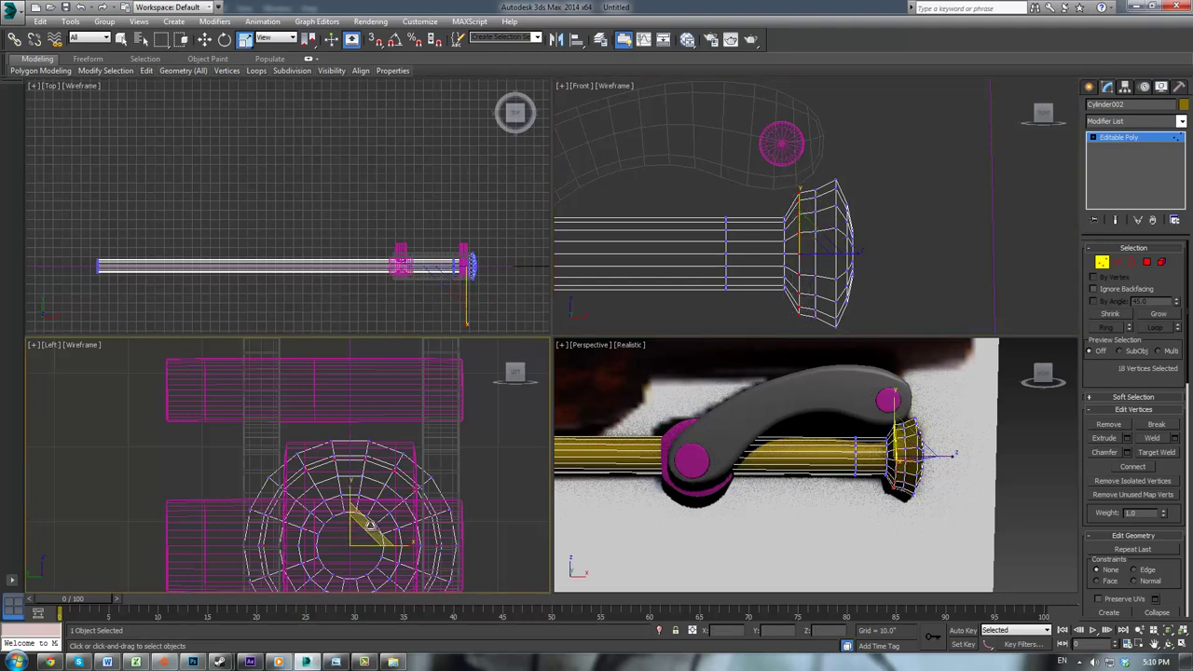
left_click_drag(367, 522, 360, 536)
right_click(942, 194)
left_click(942, 194)
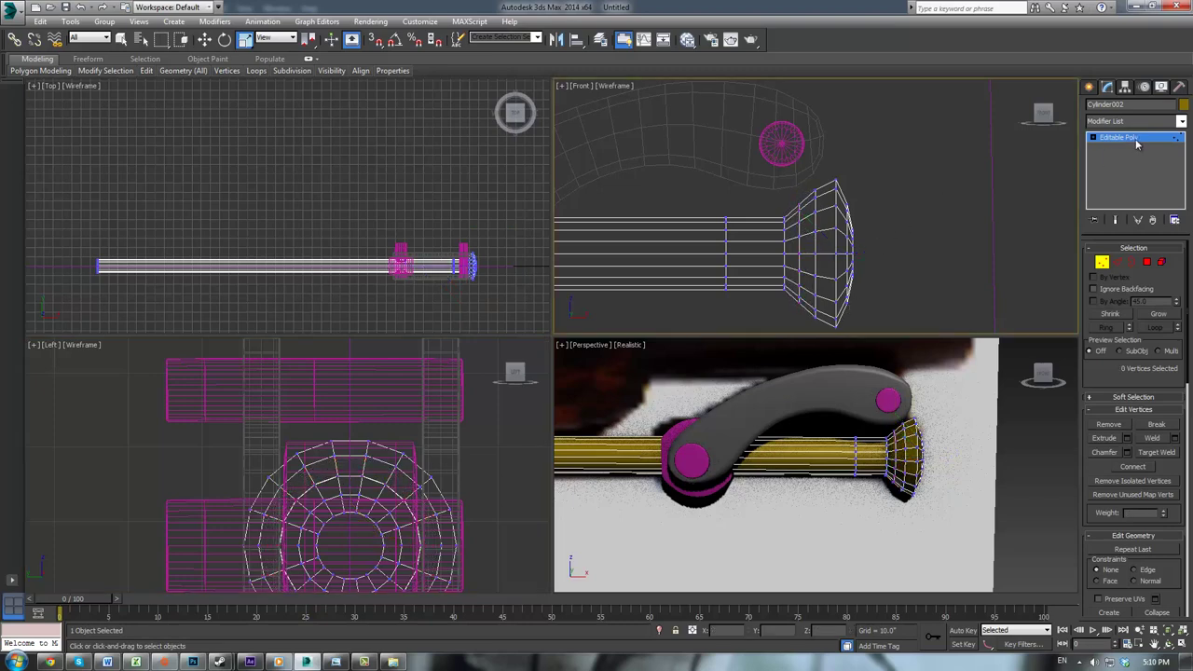
left_click(1136, 143)
left_click(923, 180)
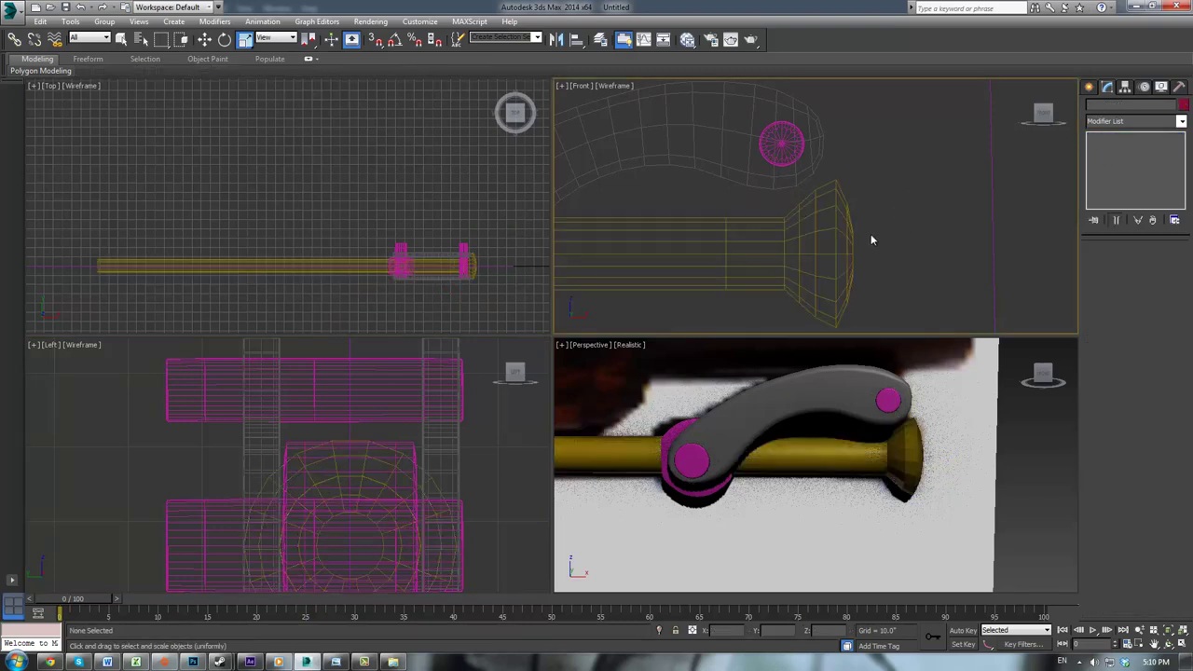
Step: Extrude all polygons of the knob and its short neck section outward along Local Normal by 1.093"
left_click(828, 207)
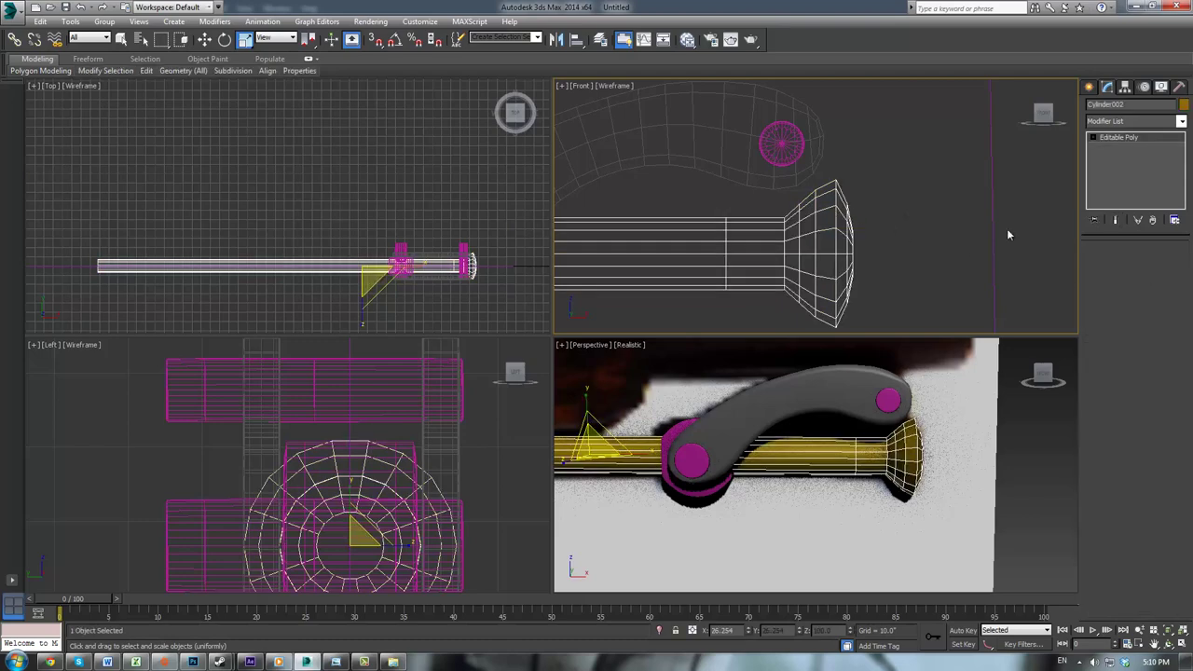
key("4")
left_click_drag(799, 308, 748, 339)
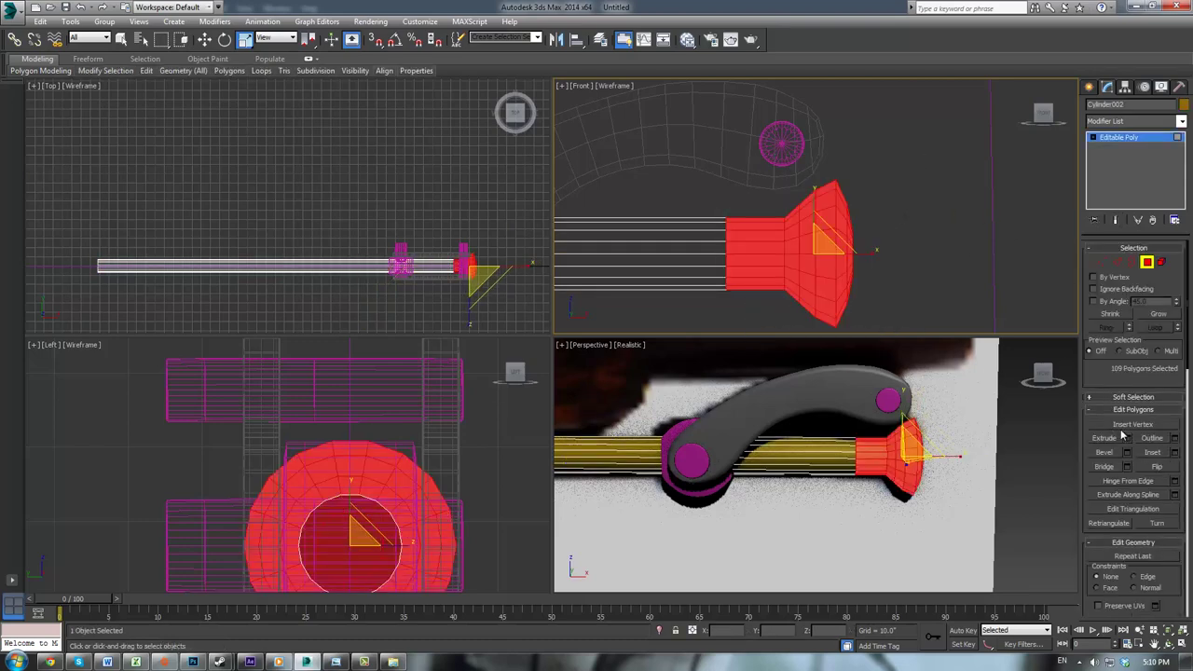
left_click(1123, 439)
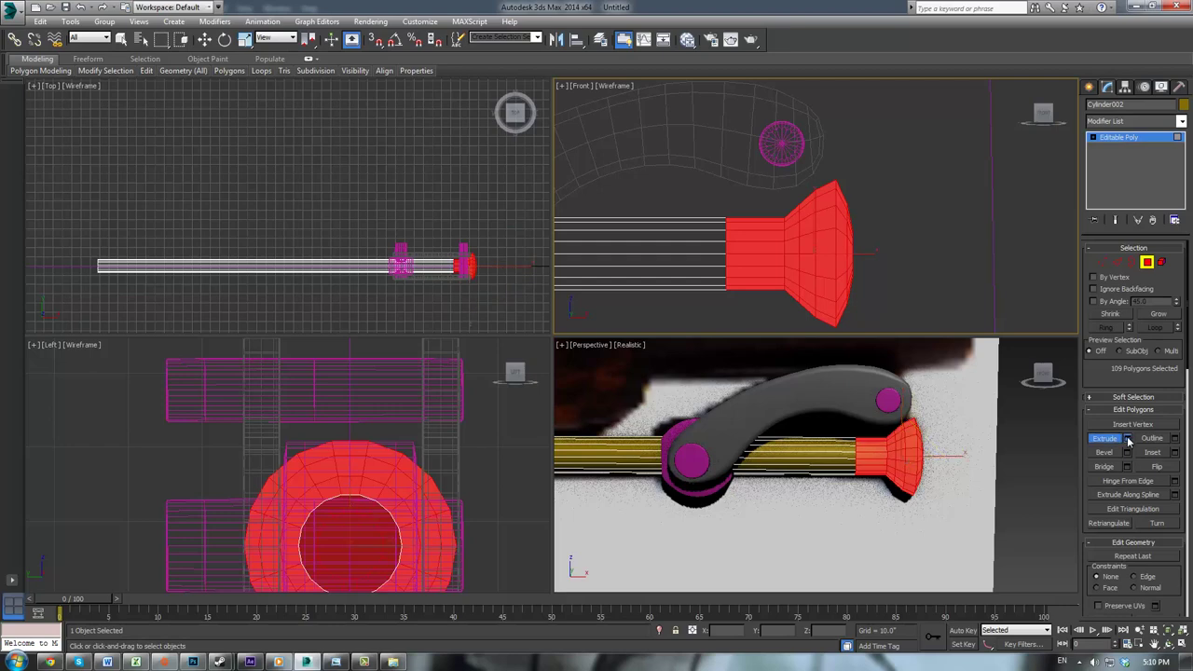
left_click(1128, 439)
left_click(858, 247)
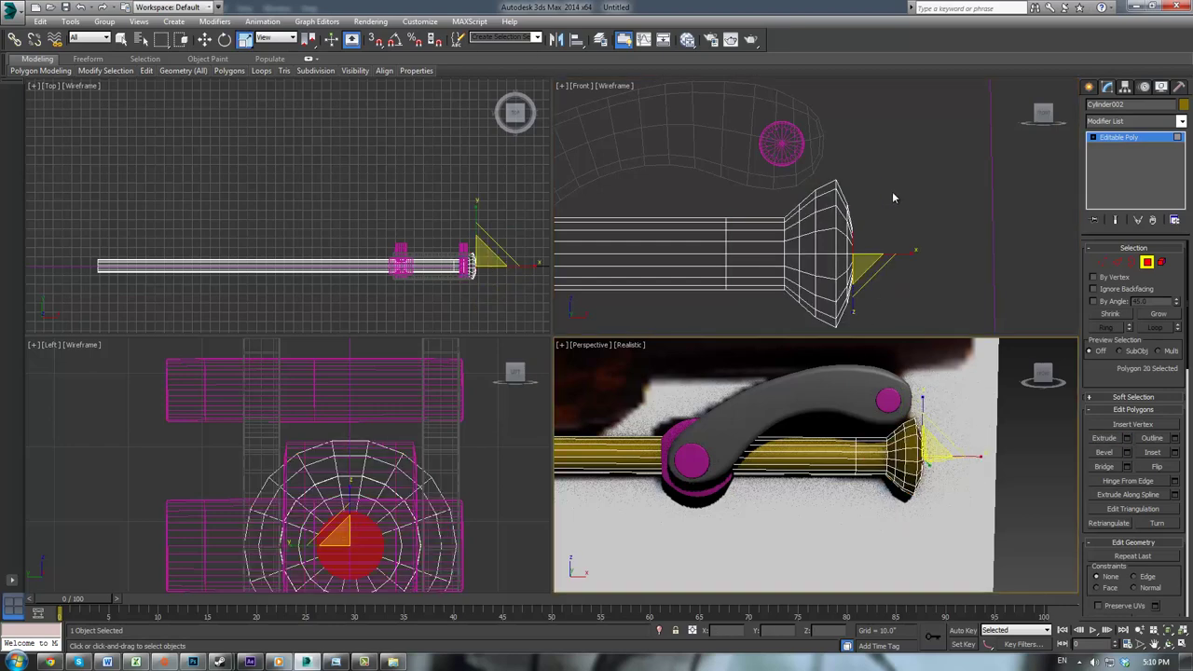
left_click(1127, 438)
left_click(832, 213)
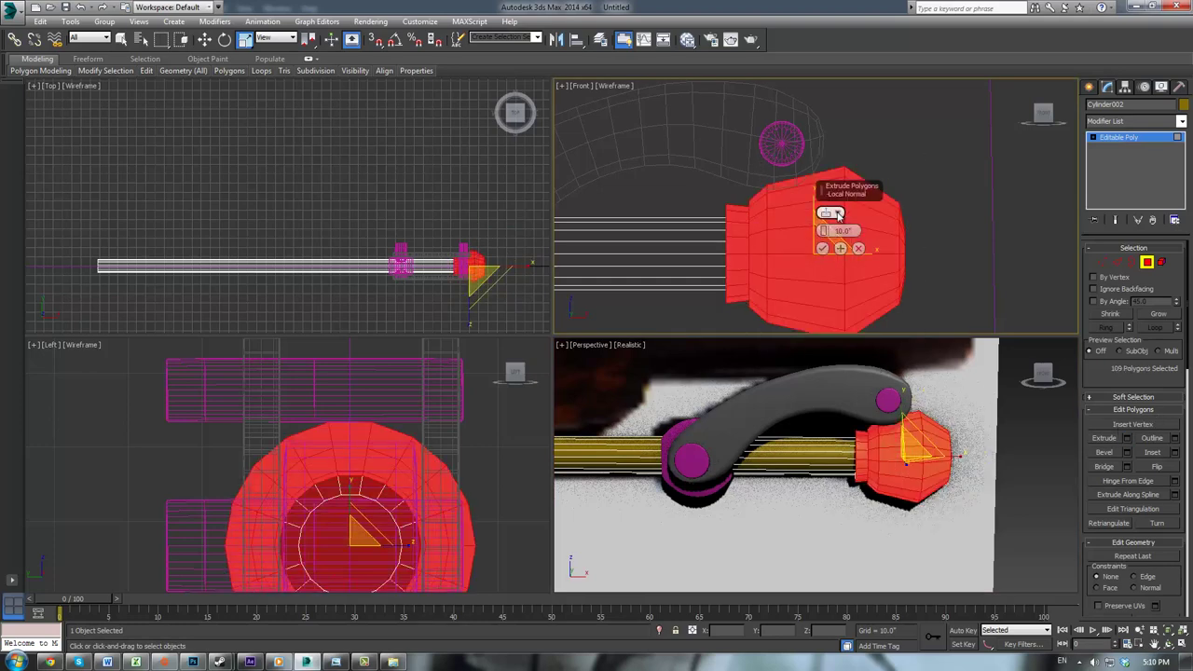
left_click_drag(824, 230, 826, 289)
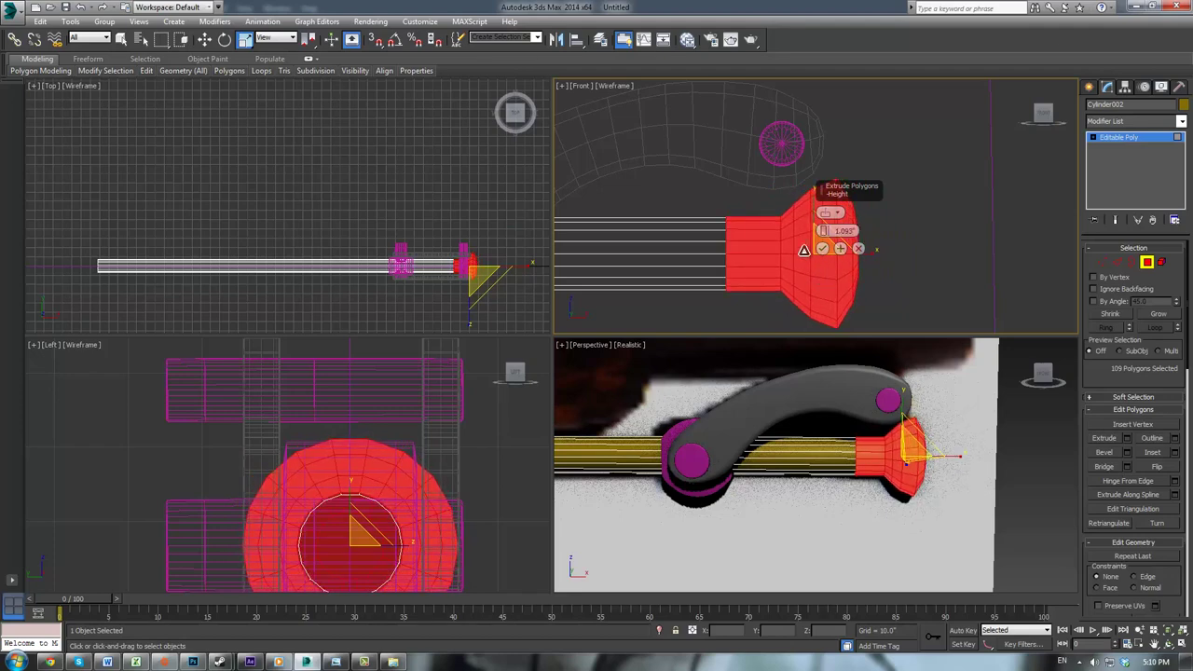
left_click(822, 248)
left_click(827, 525)
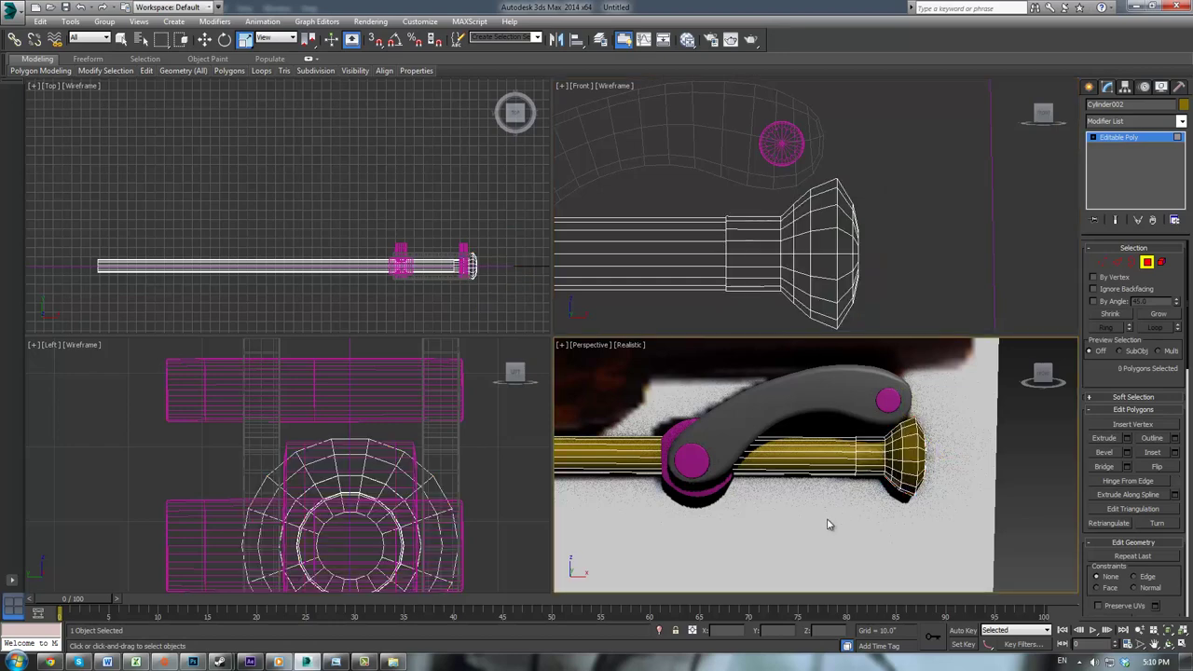
Step: Apply a TurboSmooth modifier to the whole rod and inspect the smoothed knob
scroll(863, 459, "up", 5)
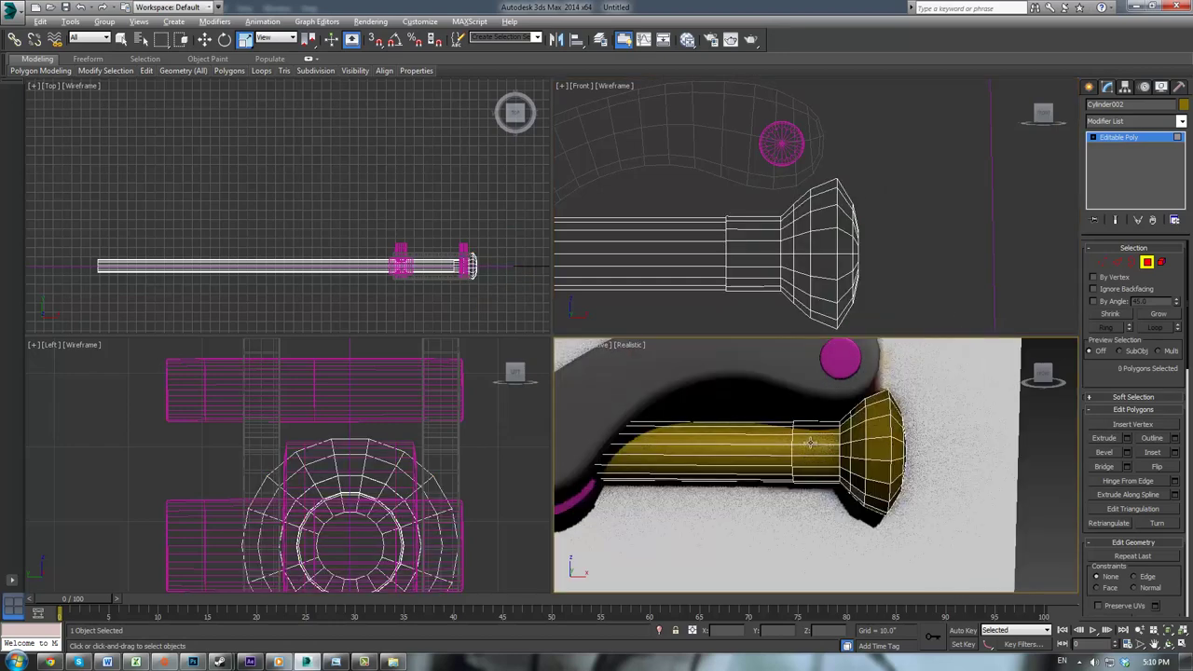
scroll(769, 389, "up", 3)
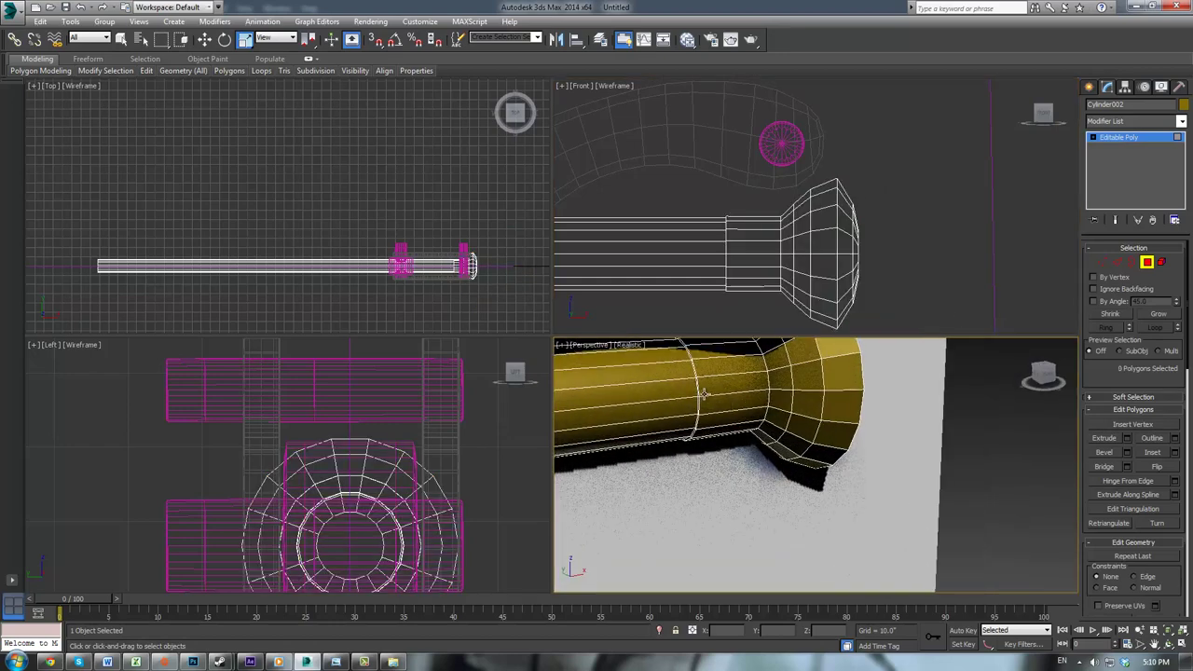
left_click(1129, 138)
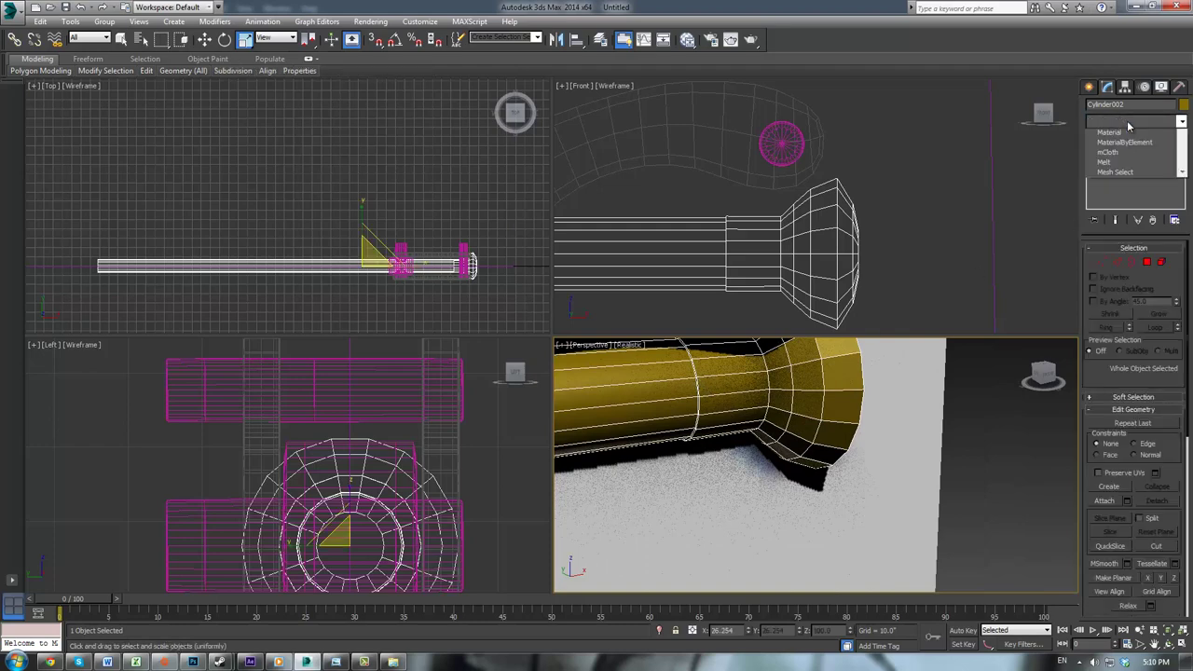
left_click(1129, 123)
type("tu")
key("Return")
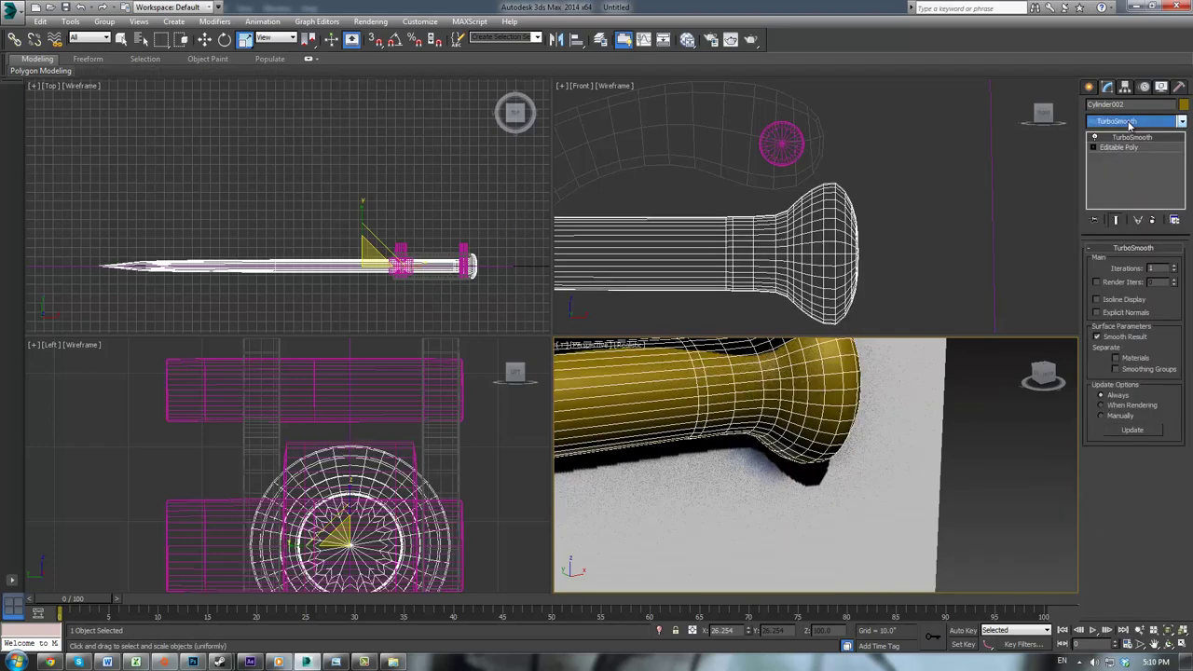
left_click(1045, 467)
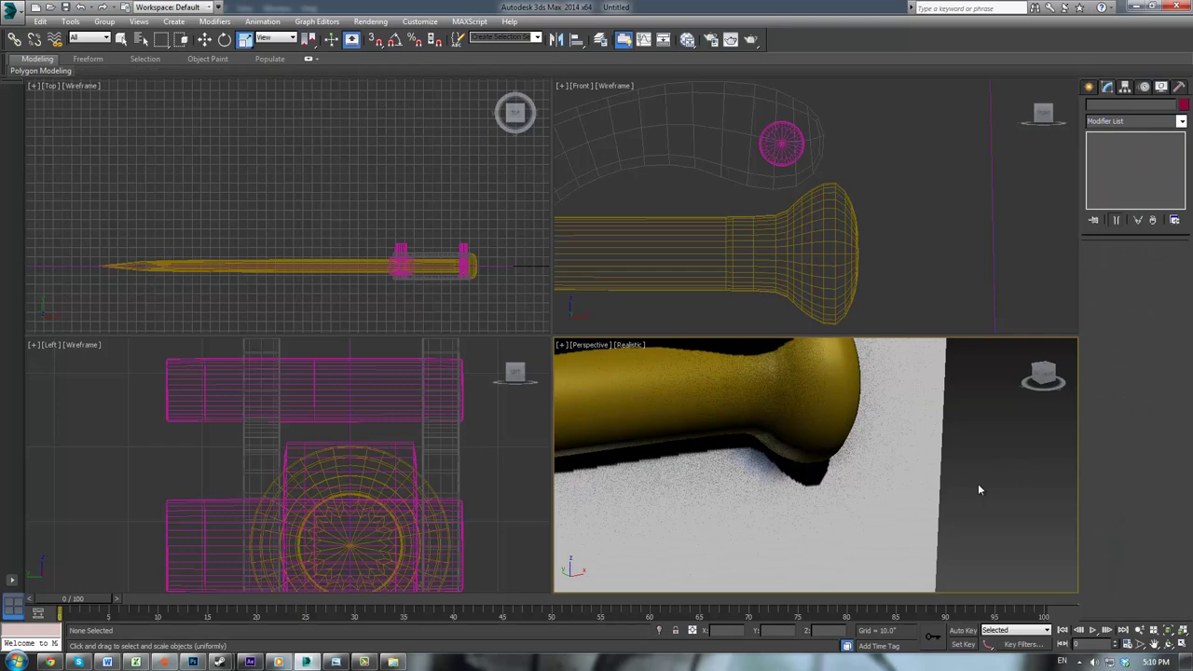
middle_click_drag(979, 489, 891, 475, "alt")
Step: Below the TurboSmooth, connect the long shaft edges with a new edge loop and move it close against the neck's raised step
left_click(831, 434)
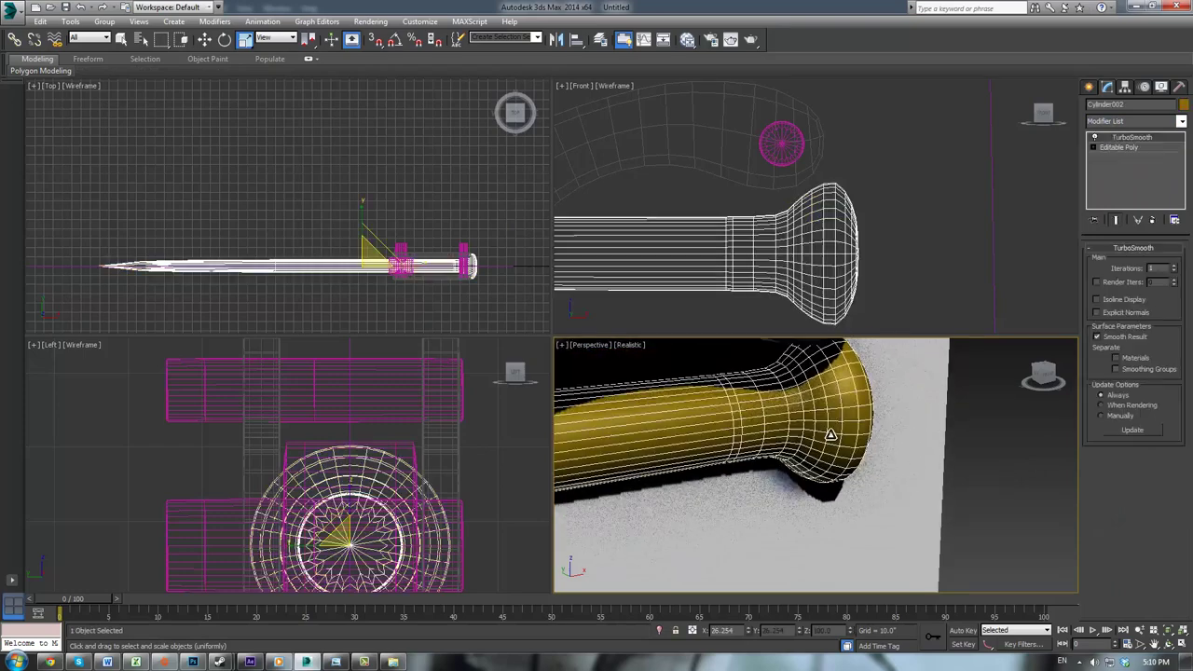
left_click(1118, 147)
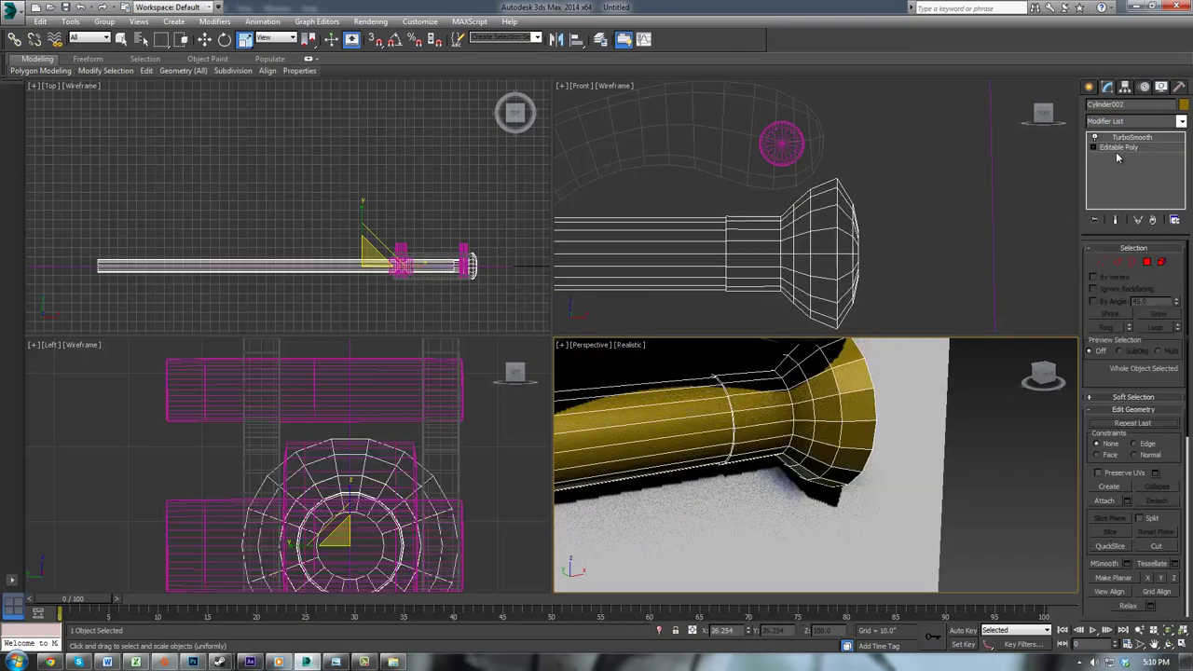
left_click(1117, 262)
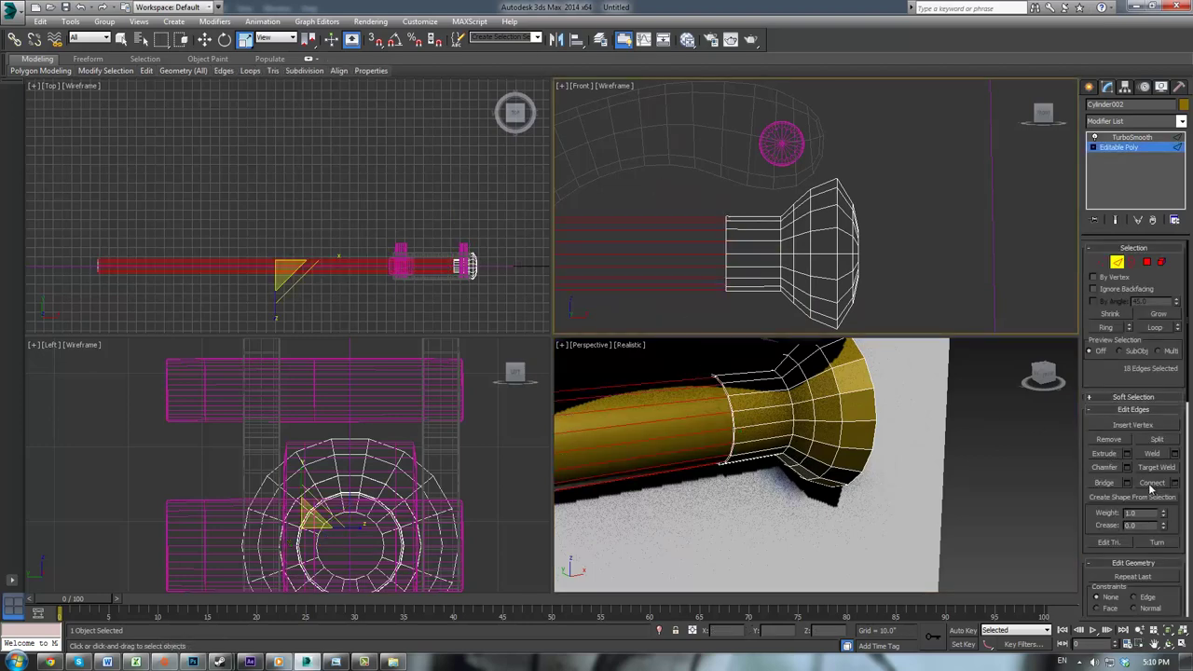
left_click(1152, 483)
scroll(669, 267, "down", 6)
key("w")
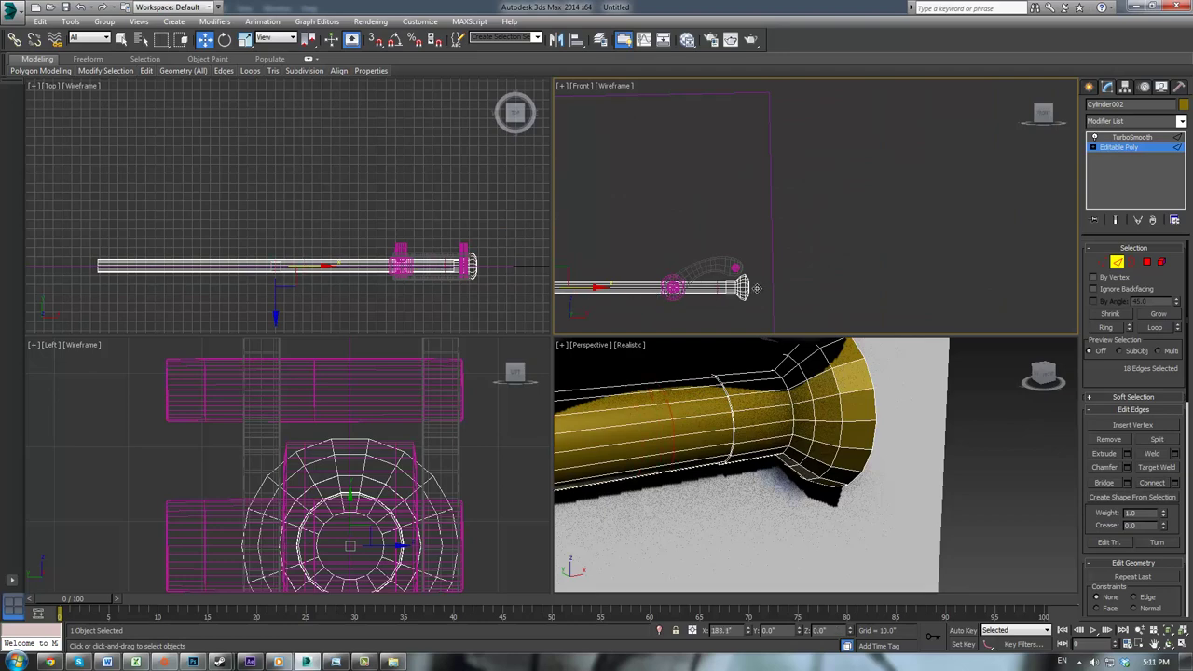
scroll(663, 285, "up", 5)
scroll(661, 284, "up", 4)
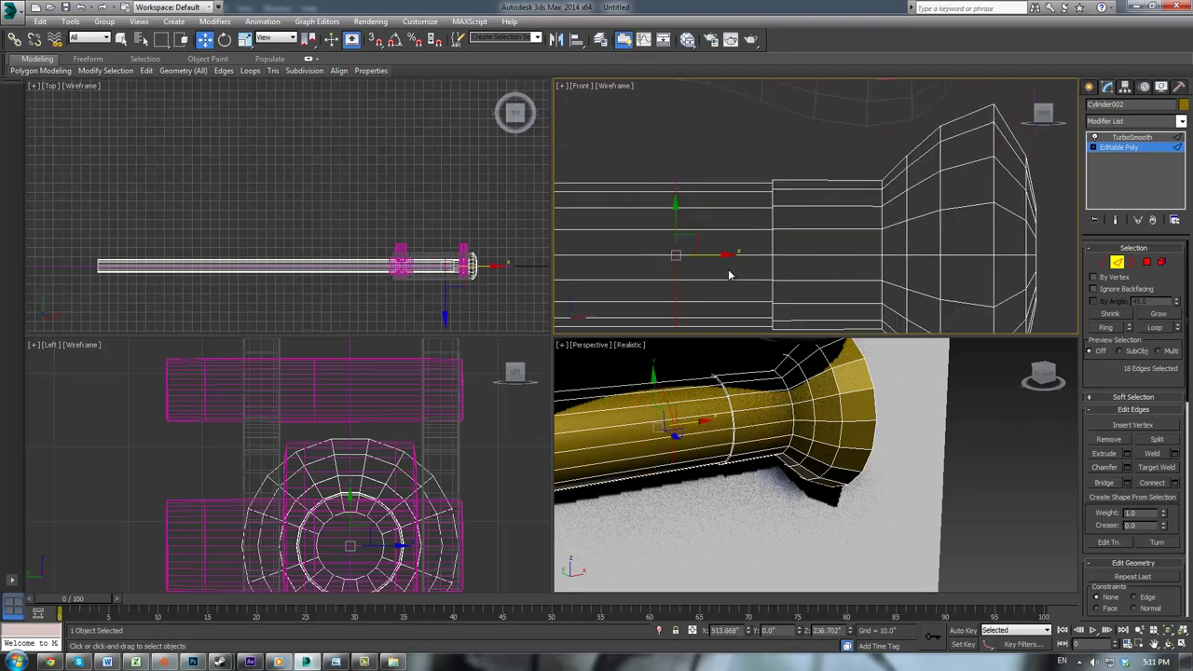
left_click_drag(728, 255, 817, 261)
Step: Connect the neck section's lengthwise edges with a new edge loop and move it toward the raised step
middle_click_drag(827, 178, 816, 135)
left_click_drag(825, 102, 856, 325)
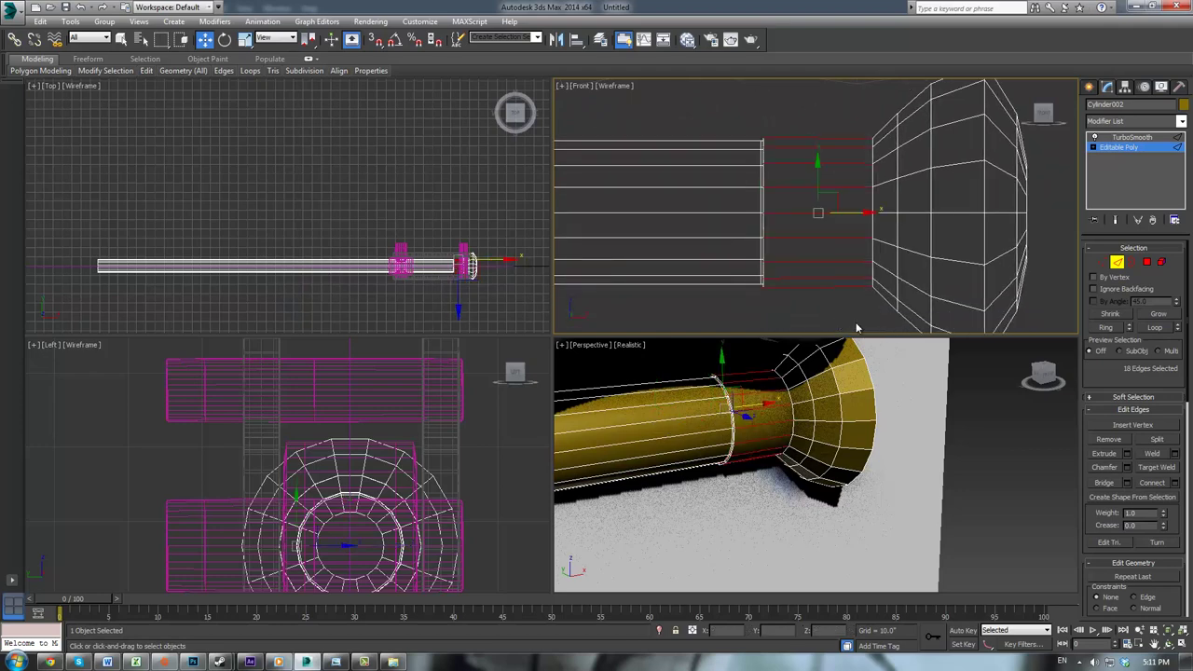
left_click(1152, 483)
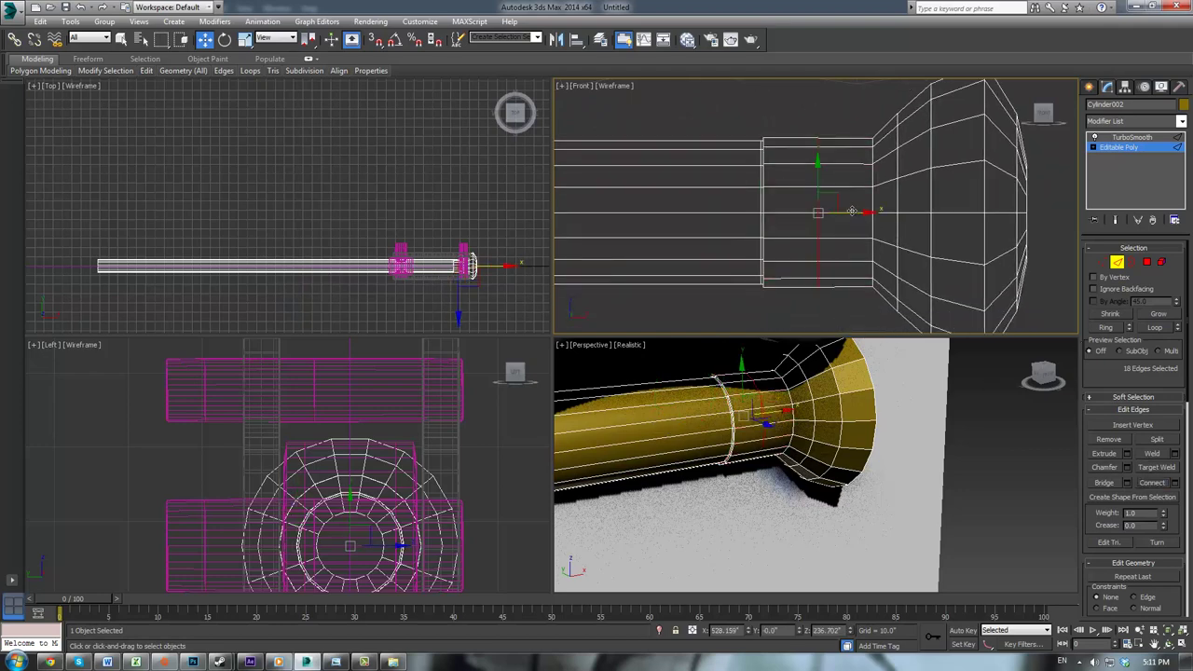
left_click_drag(851, 212, 800, 214)
Step: Return to the TurboSmooth result, deselect the rod and inspect the sharpened step behind the knob
left_click(1131, 138)
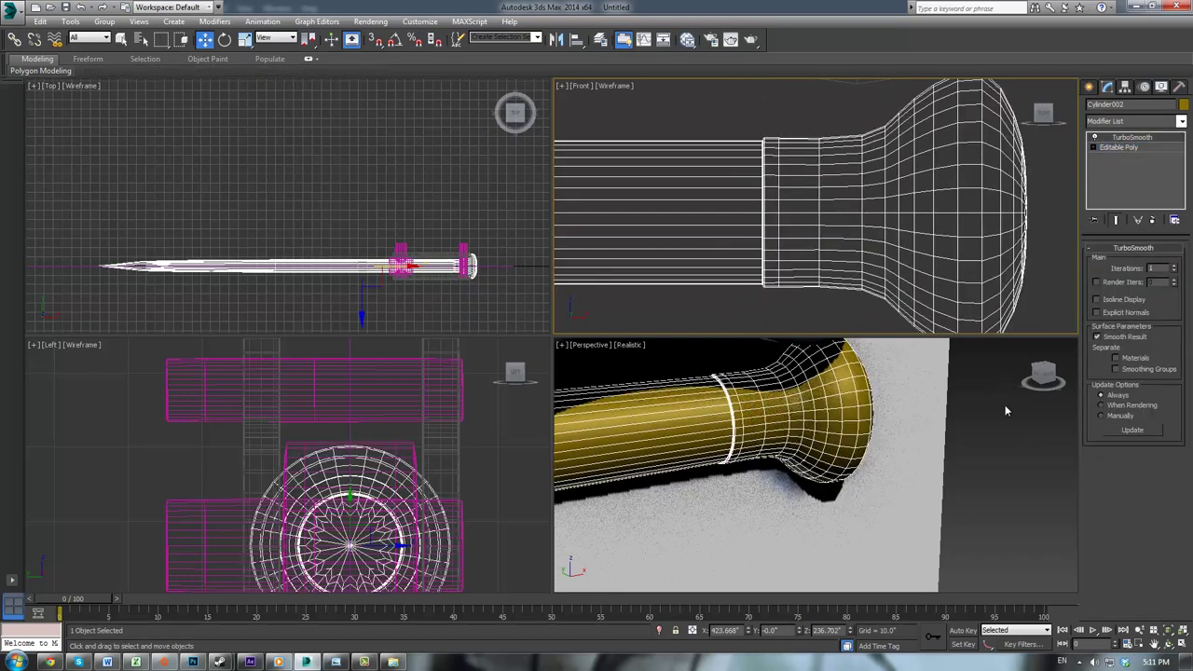
left_click(1002, 416)
scroll(871, 474, "up", 1)
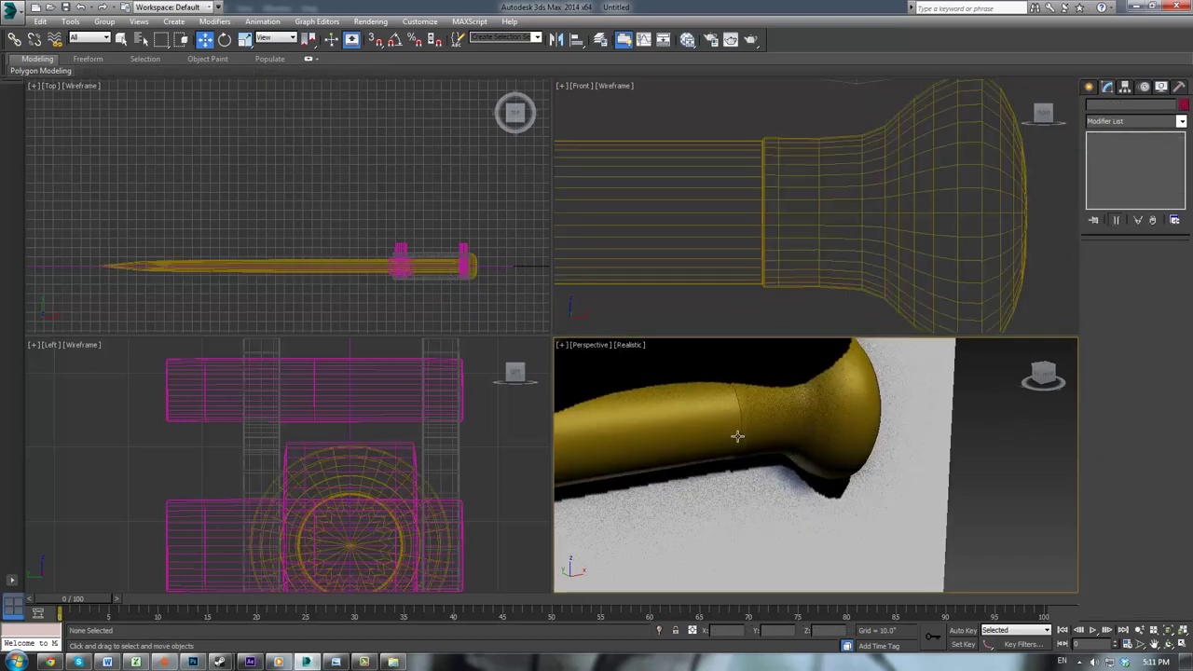
middle_click_drag(758, 458, 756, 490, "alt")
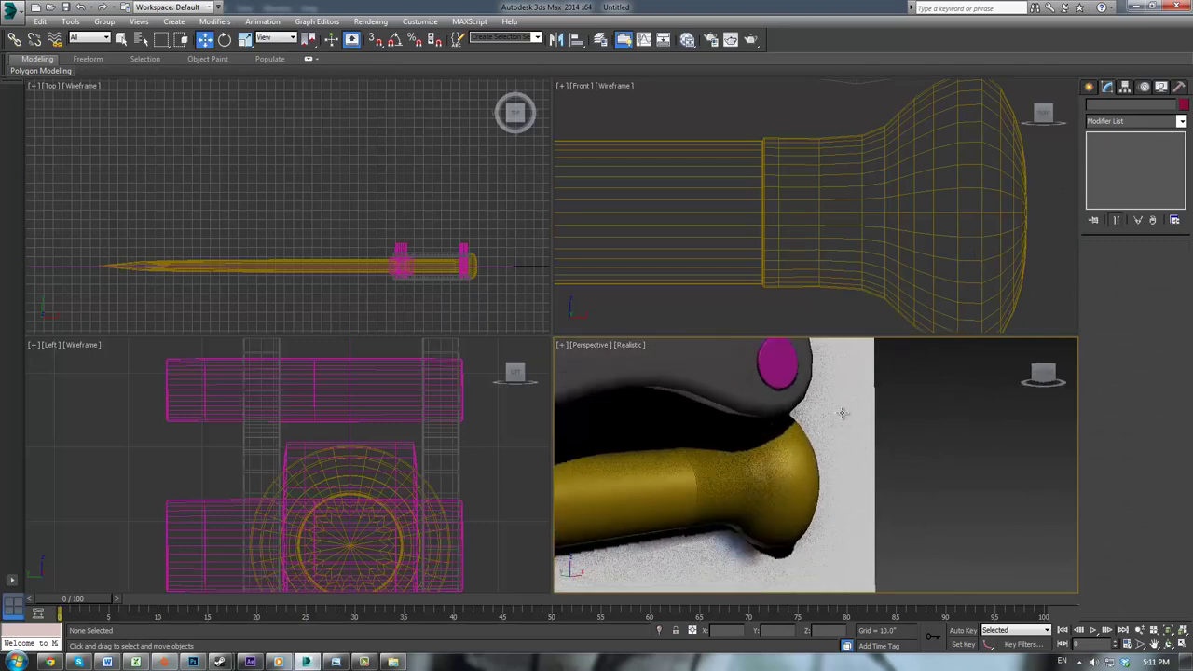
Step: Below the TurboSmooth of the front curved linkage arm, select the ring of edges running across its broad faces and ends
scroll(719, 426, "down", 10)
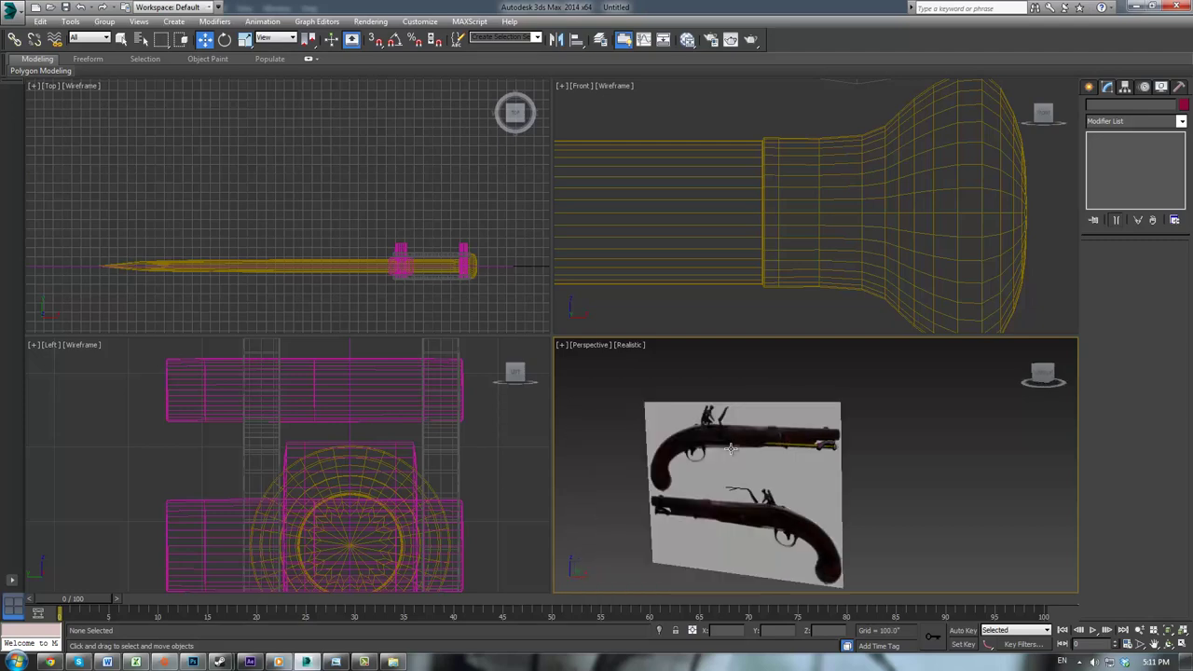
middle_click_drag(730, 450, 828, 456, "alt")
scroll(829, 456, "up", 10)
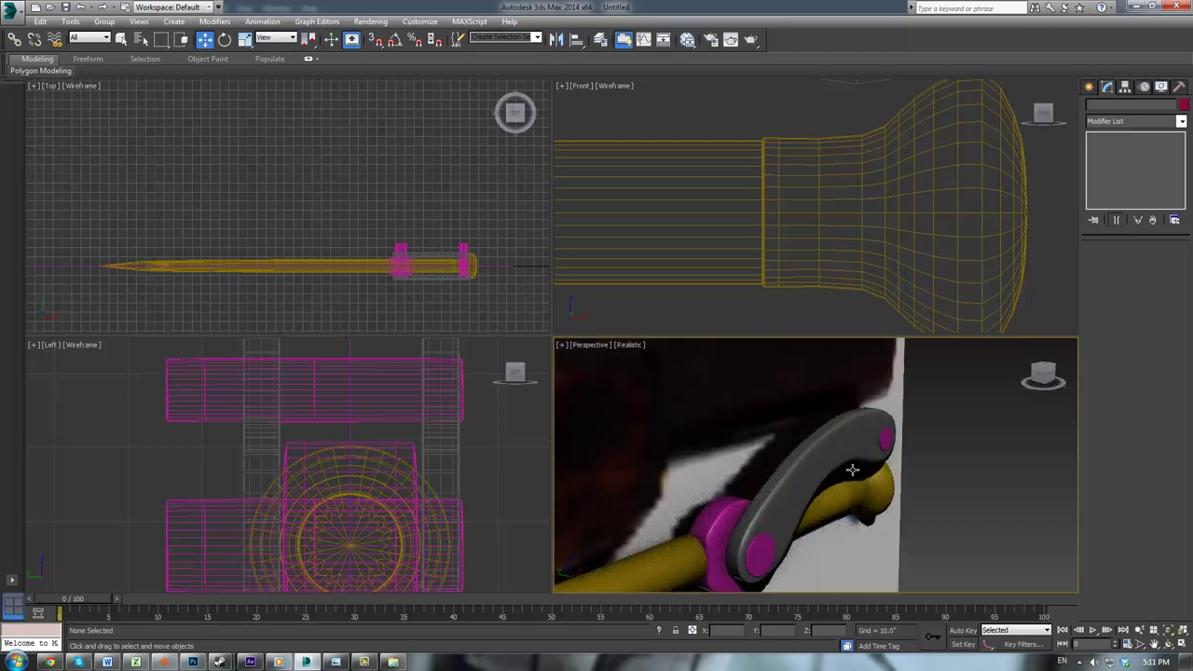
middle_click_drag(852, 470, 774, 437, "alt")
left_click(784, 427)
left_click(1124, 149)
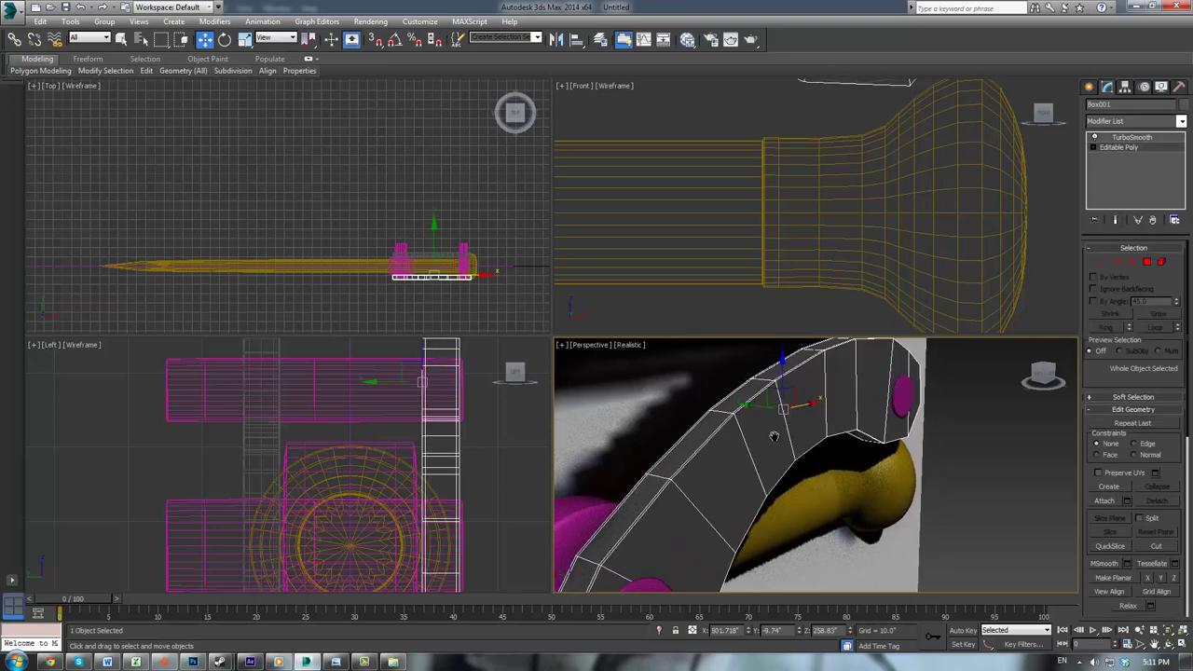
left_click(1118, 262)
left_click(852, 372)
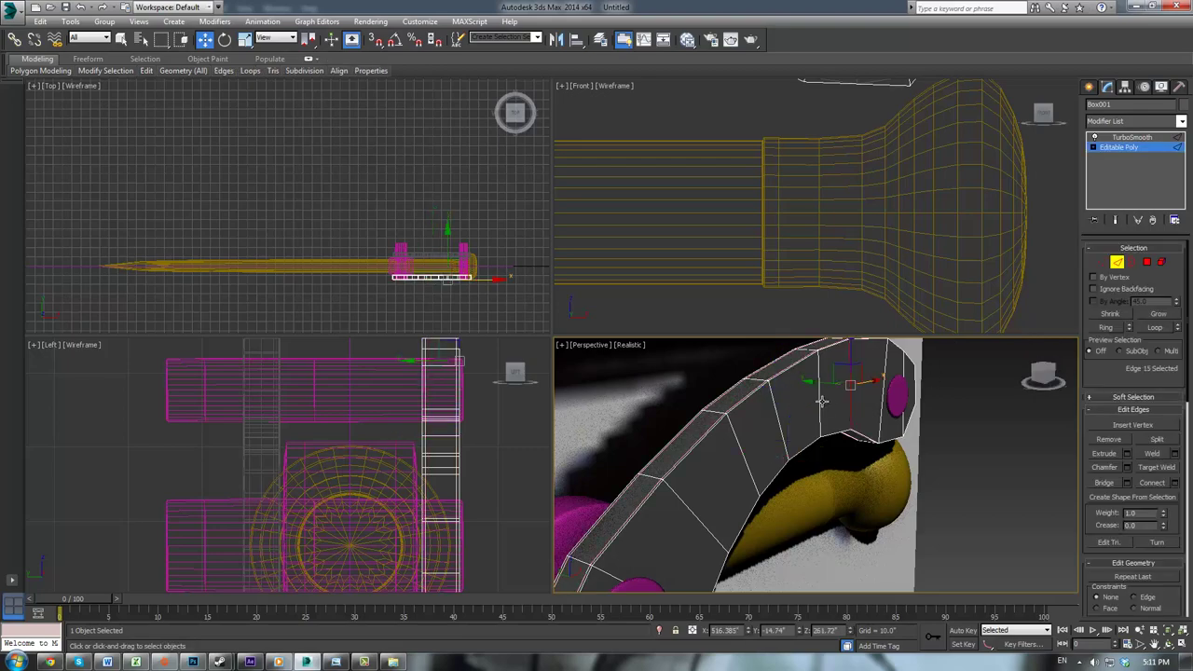
left_click(820, 403, "shift")
mouse_move(823, 407)
middle_mouse_down("alt")
mouse_move(793, 391)
mouse_move(850, 392)
mouse_move(803, 407)
middle_mouse_up("alt")
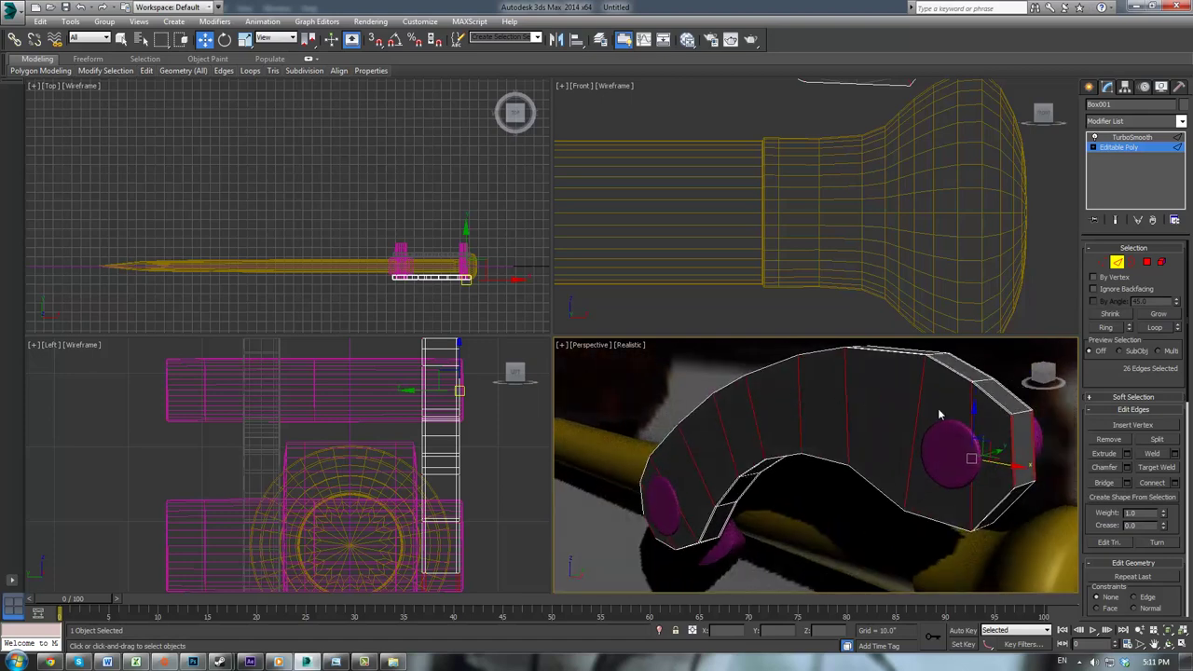
Step: Connect the selected edge ring with 2 segments pinched close to the arm's borders, and view the smoothed result
left_click(1176, 486)
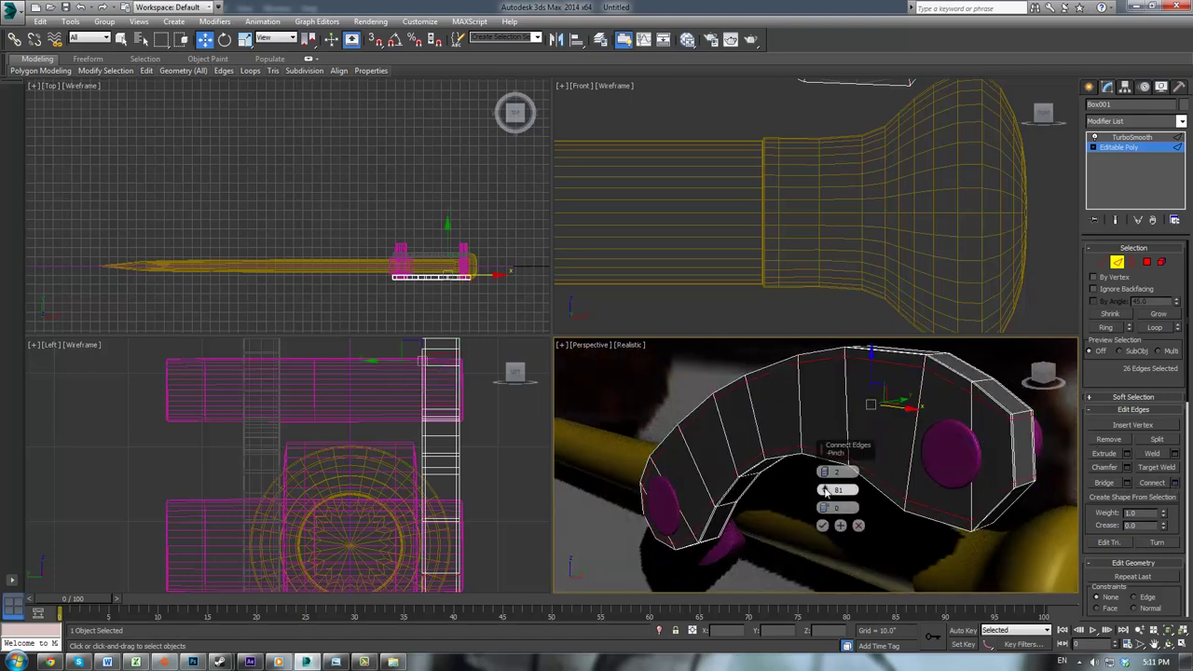
left_click_drag(825, 493, 830, 456)
key("Return")
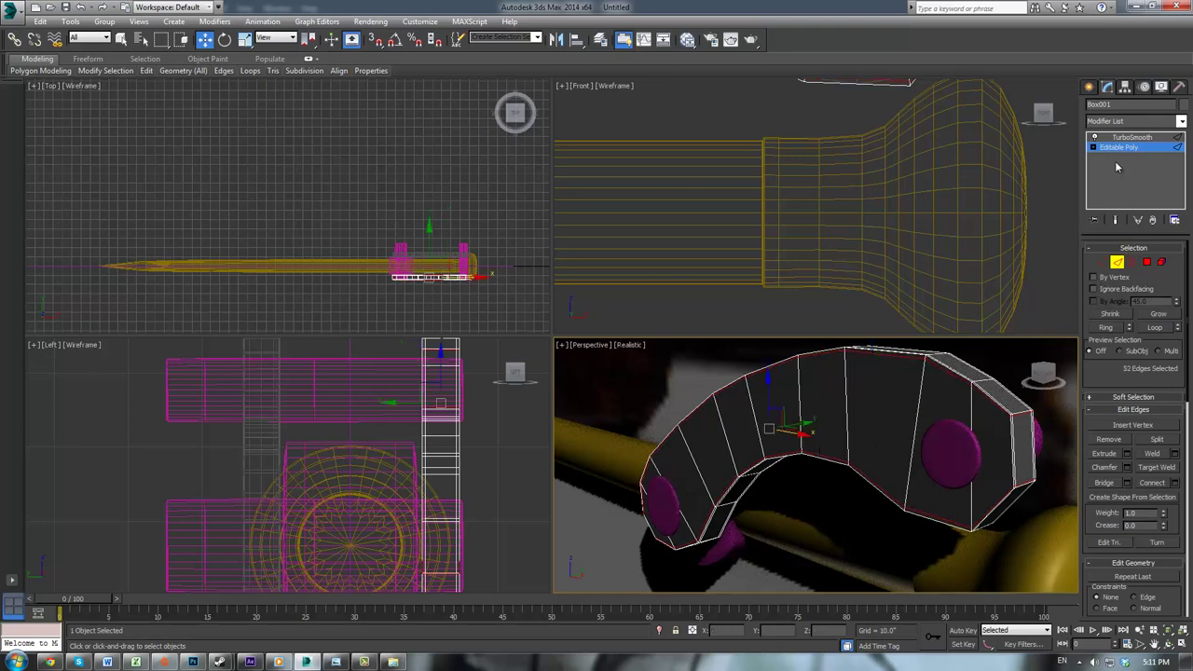
left_click(1123, 138)
left_click(764, 549)
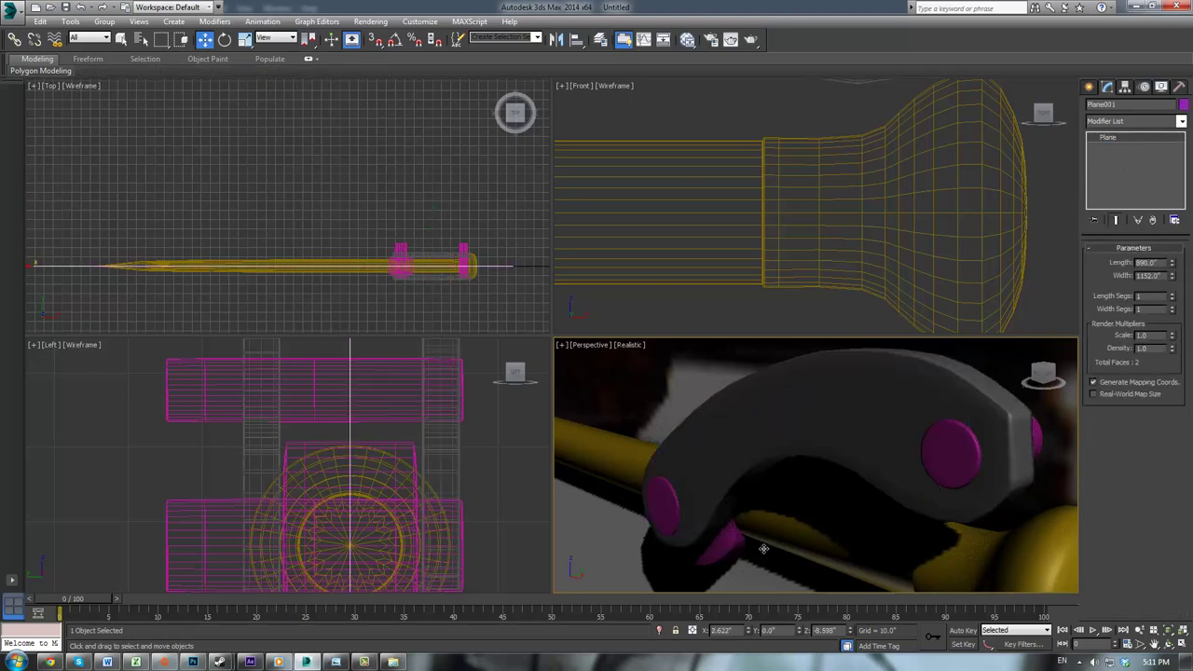
Step: Select the upper and lower edges crossing the arm's knob-side end face and move them toward its middle to round the tip
left_click(841, 454)
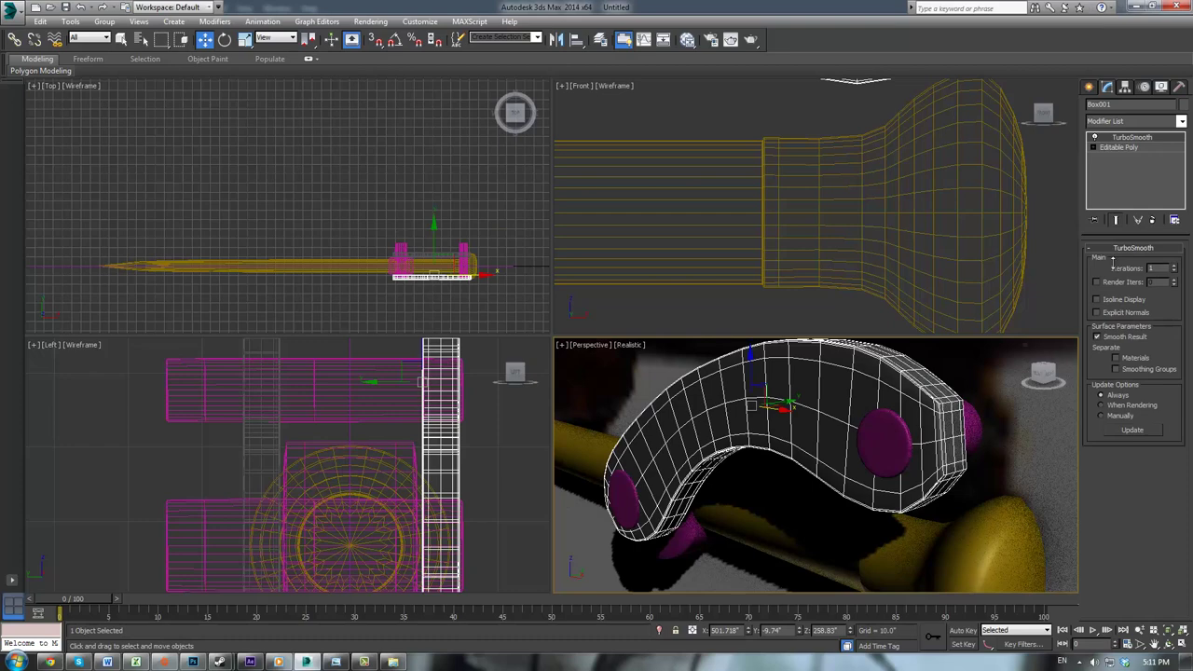
left_click(1131, 149)
scroll(975, 420, "up", 5)
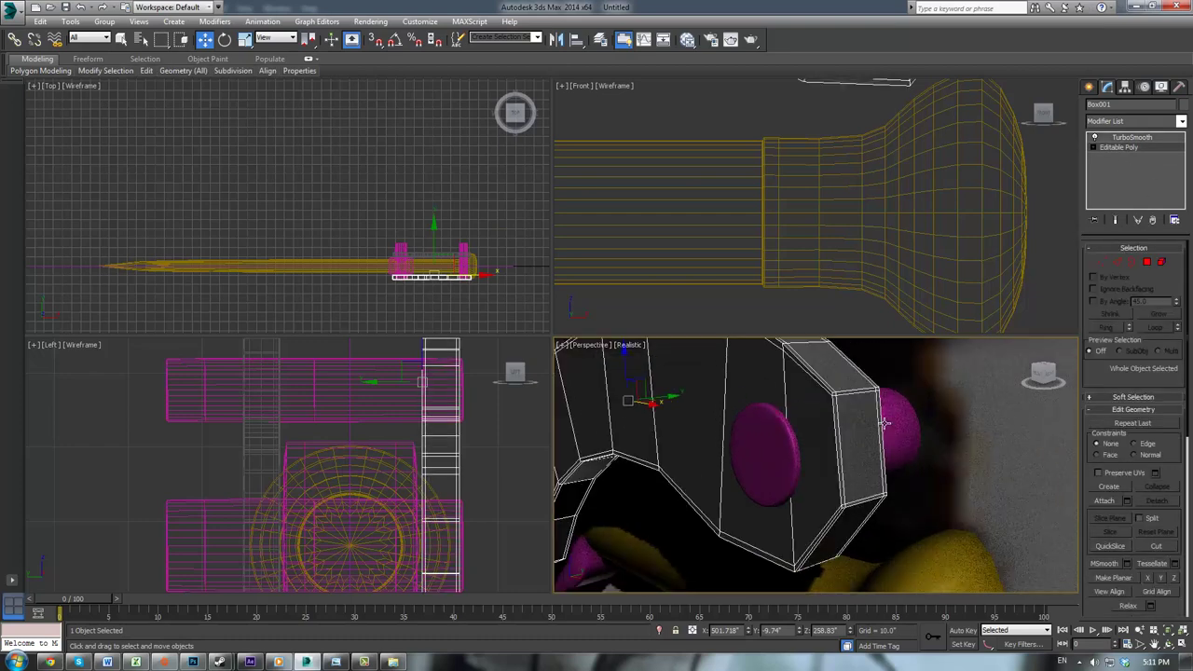
left_click(1118, 262)
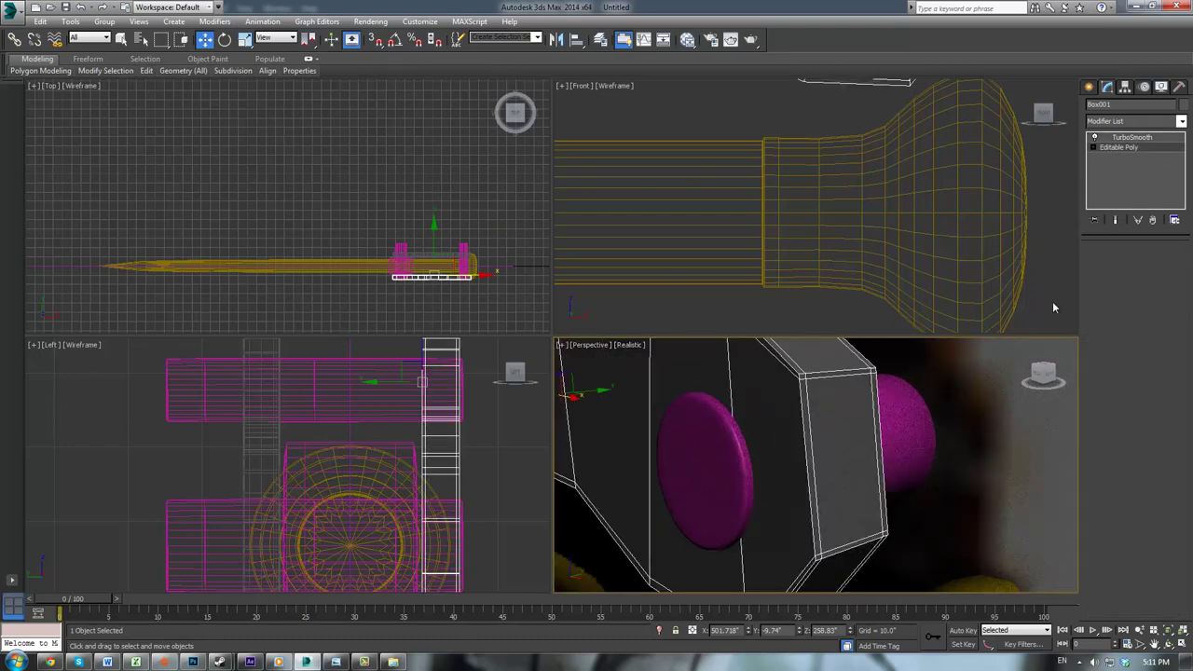
left_click(845, 375)
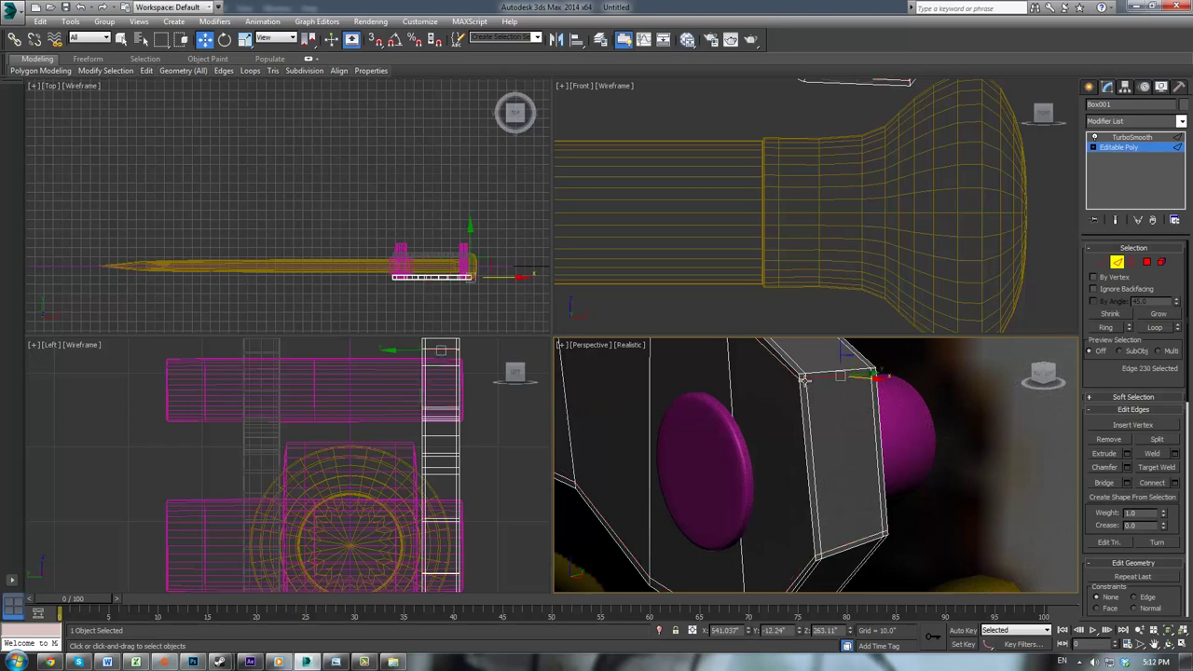
left_click(803, 380, "ctrl")
left_click(820, 554, "ctrl")
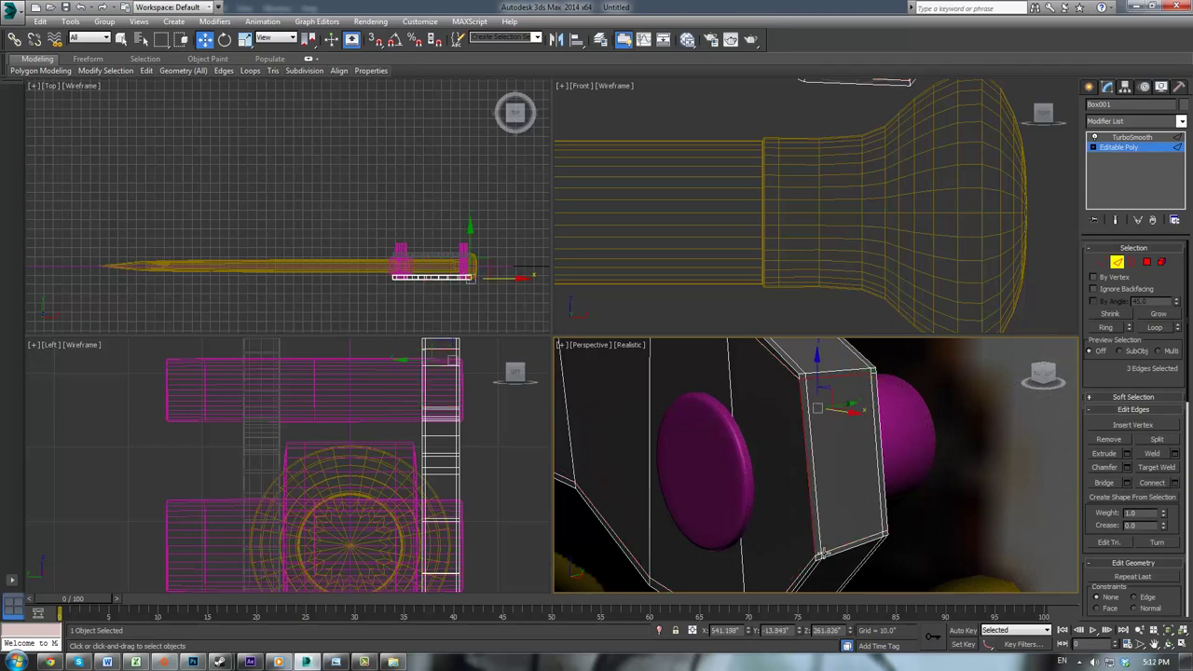
left_click(843, 548, "ctrl")
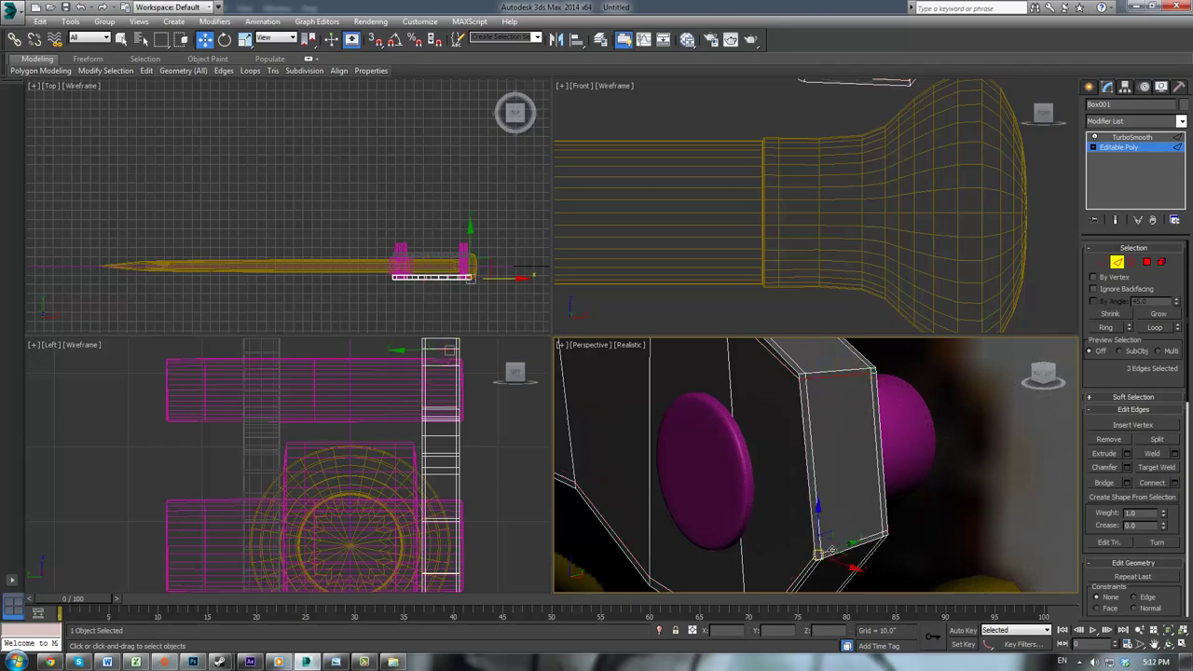
middle_click_drag(844, 554, 902, 493, "alt")
scroll(938, 508, "up", 5)
left_click(886, 419, "ctrl")
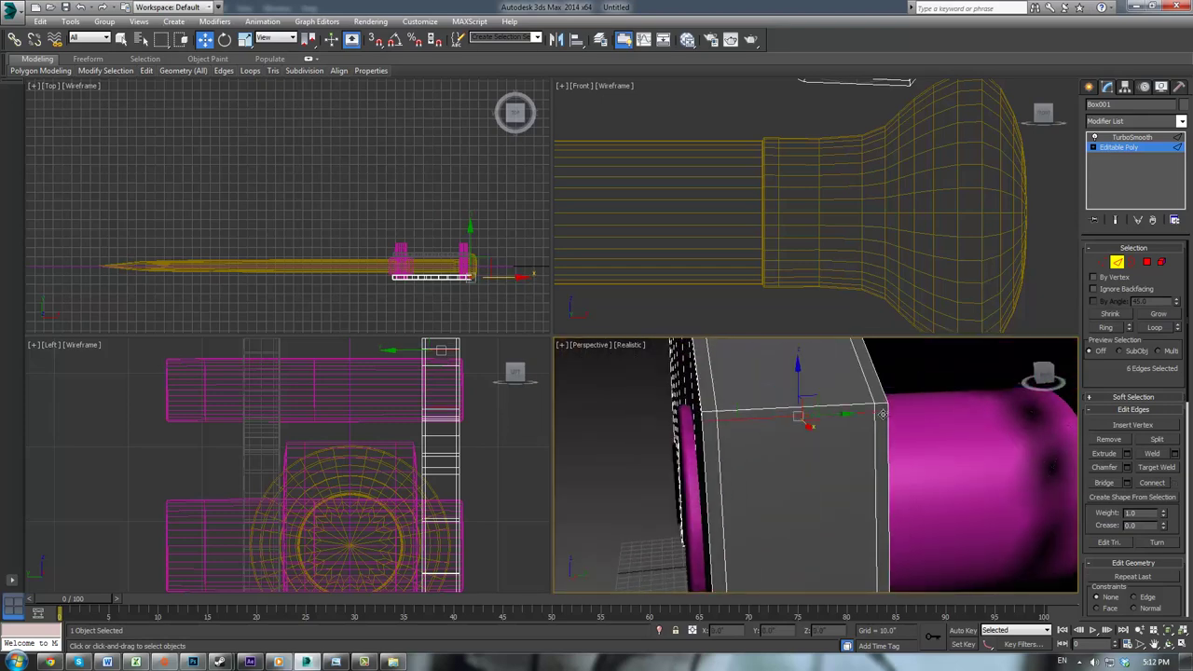
middle_click(478, 465)
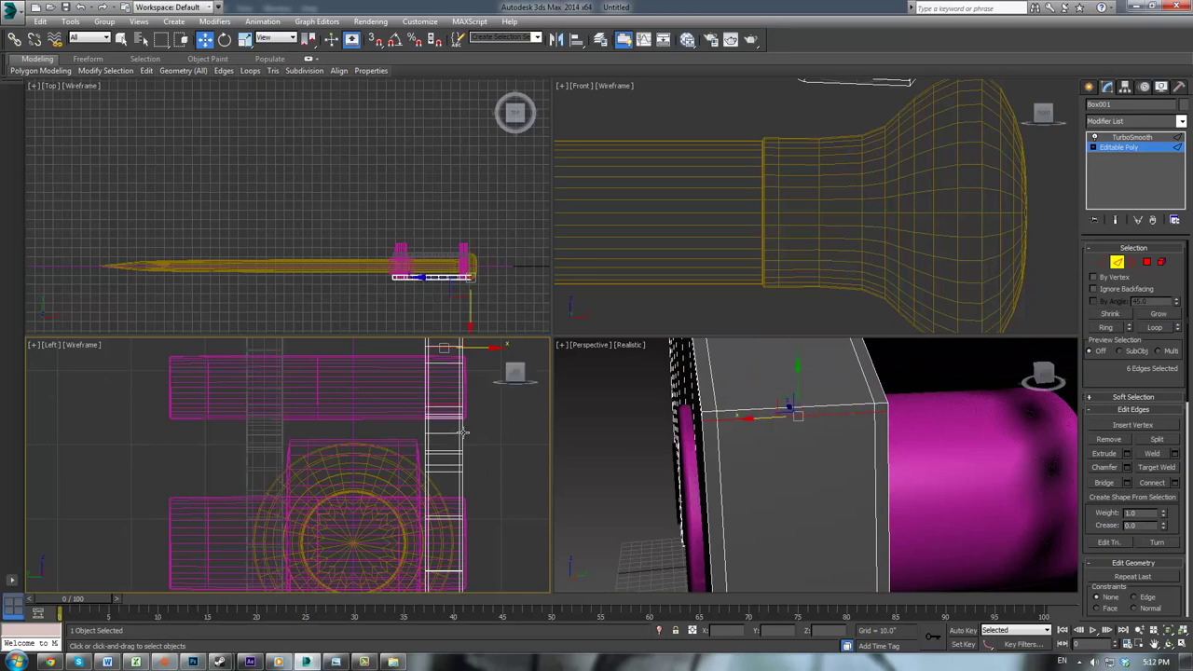
scroll(456, 431, "down", 5)
middle_click(836, 273)
scroll(835, 273, "up", 8)
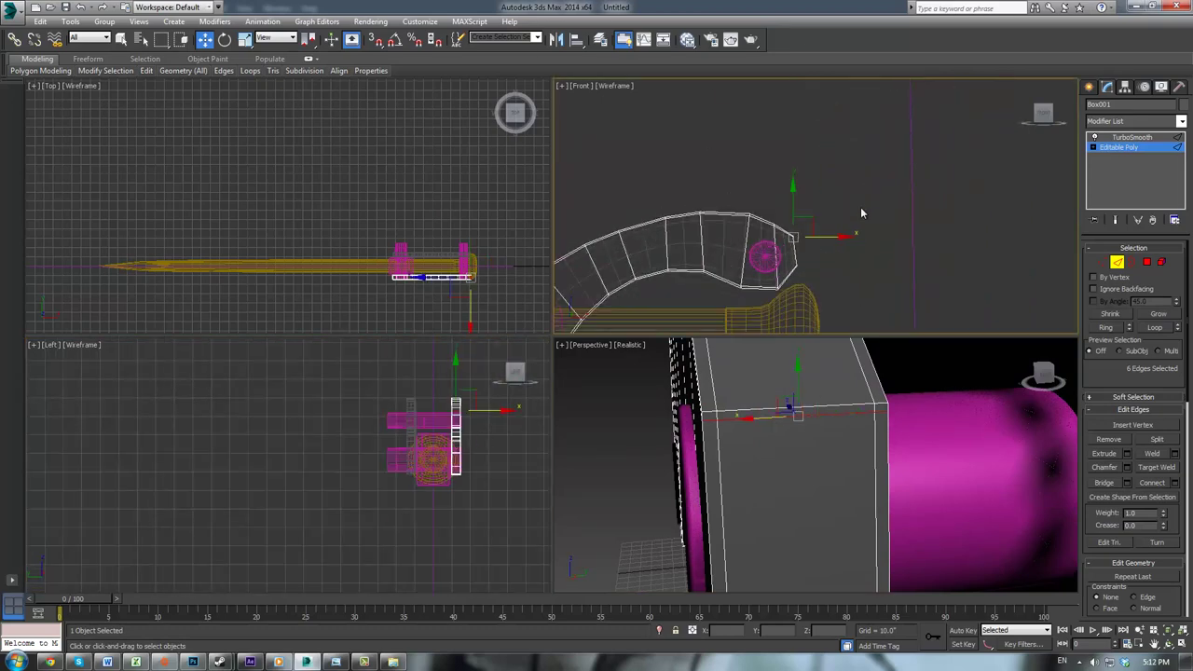
key("r")
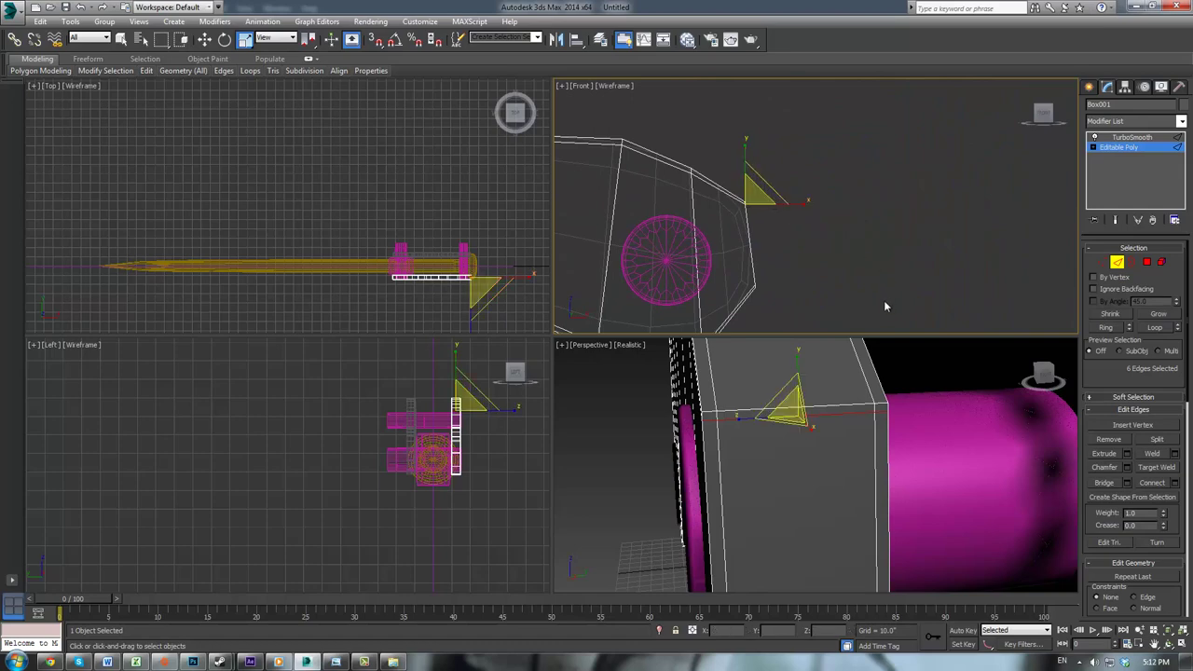
key("w")
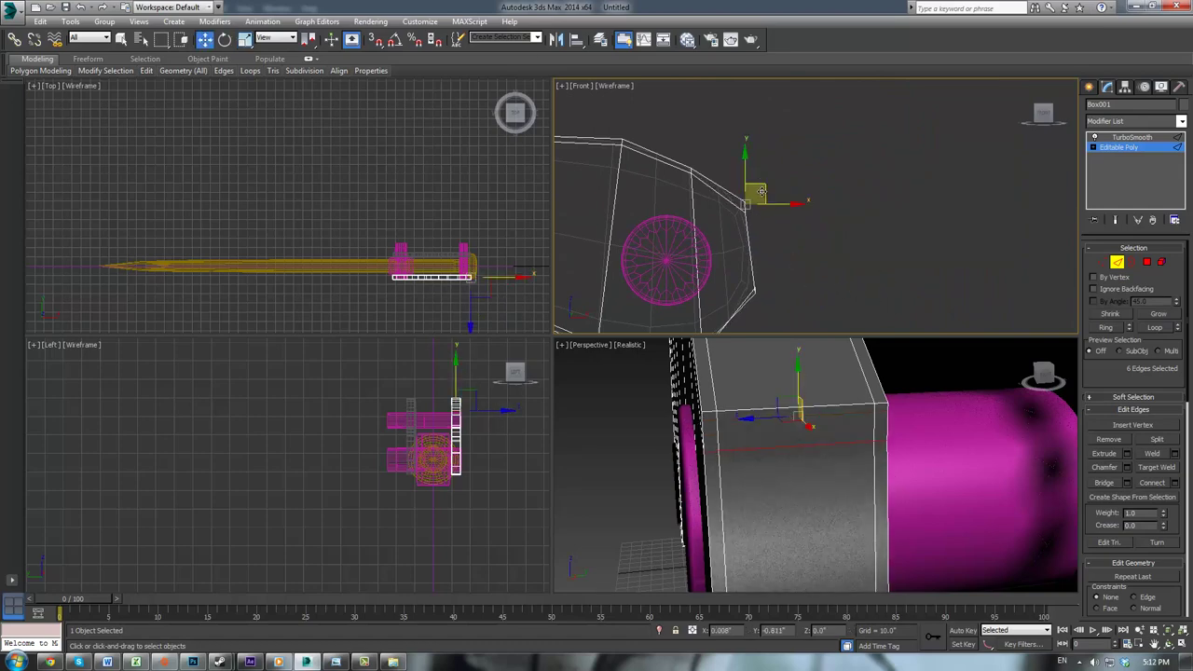
left_click_drag(762, 199, 771, 219)
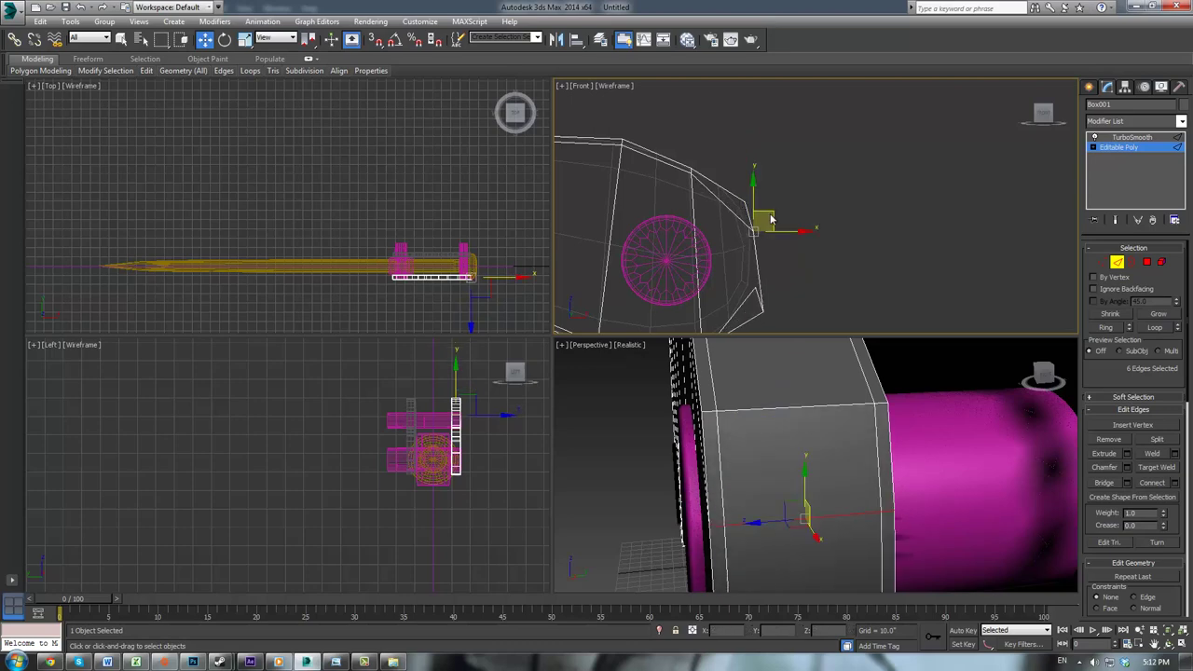
left_click(725, 248)
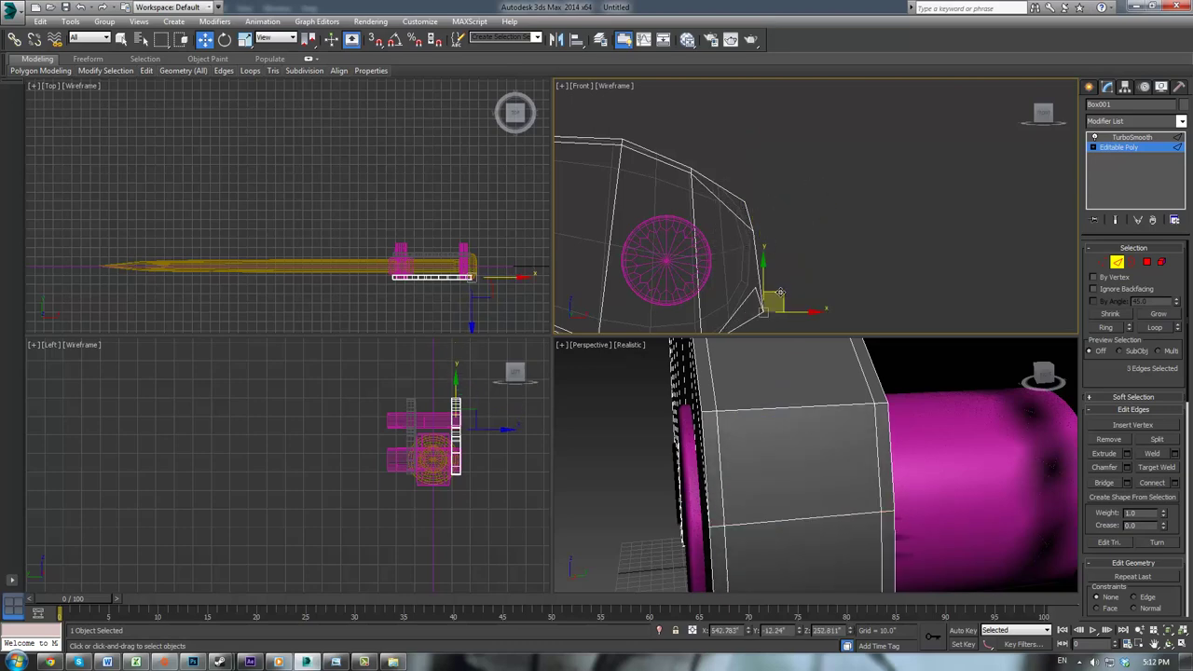
left_click_drag(780, 292, 776, 242)
Step: Return to the TurboSmooth result and inspect the smoothed linkage arms from several angles
left_click(1119, 148)
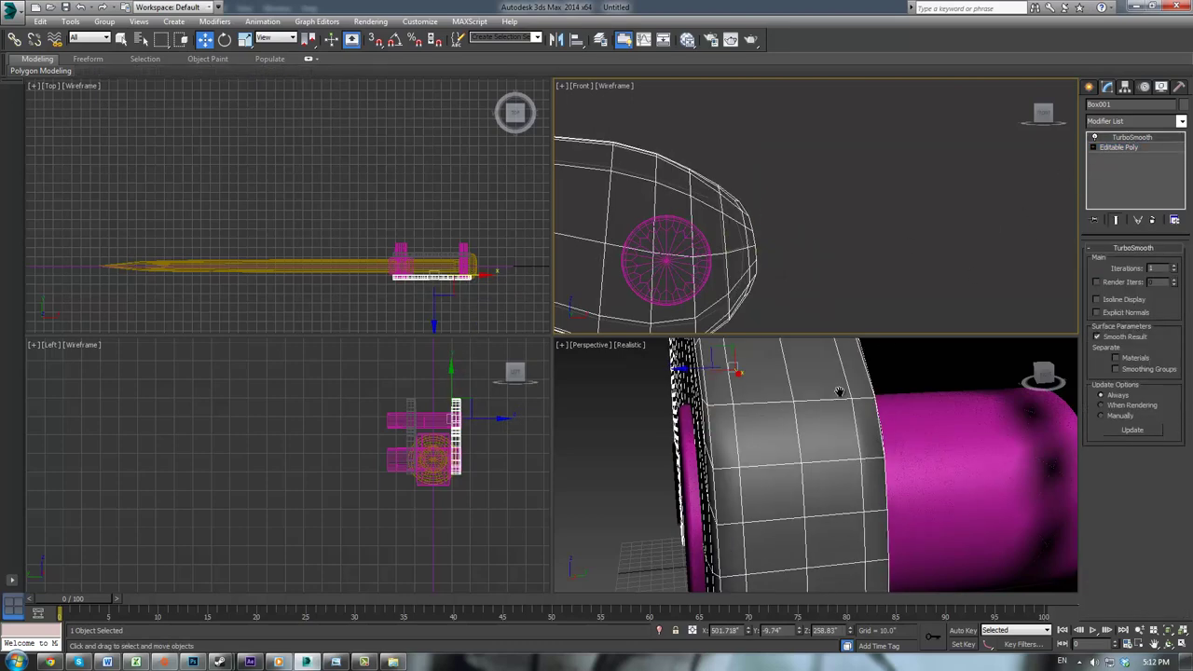
middle_click_drag(644, 560, 876, 550, "alt")
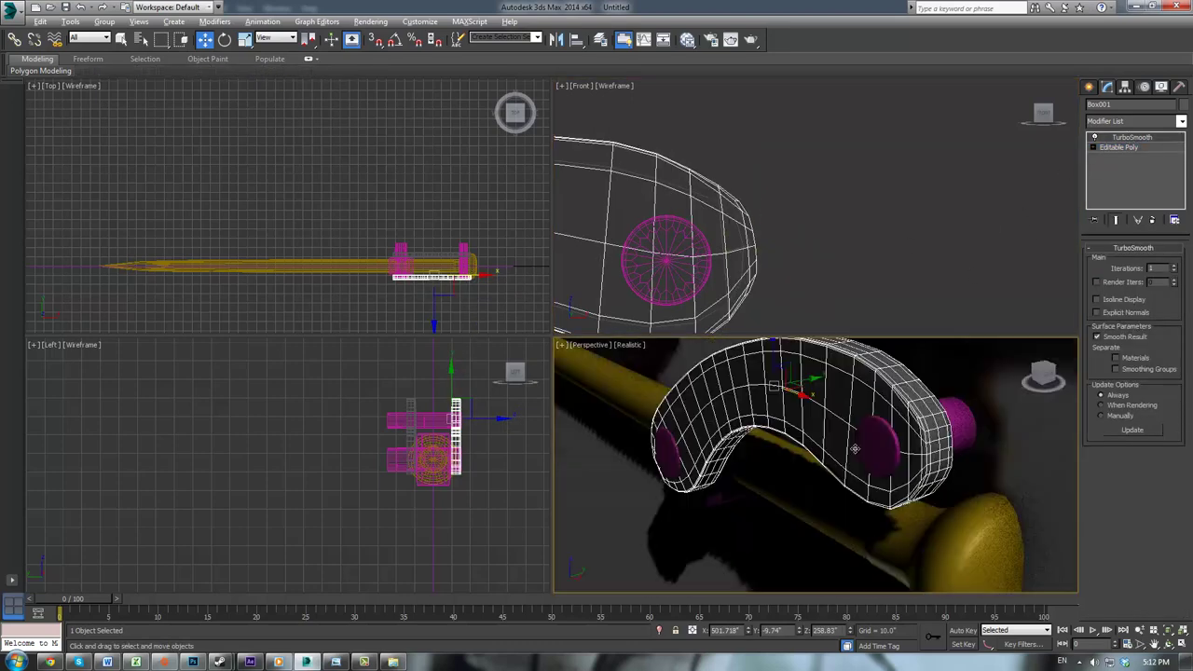
scroll(877, 548, "down", 3)
middle_click_drag(955, 467, 766, 395, "alt")
scroll(847, 461, "down", 5)
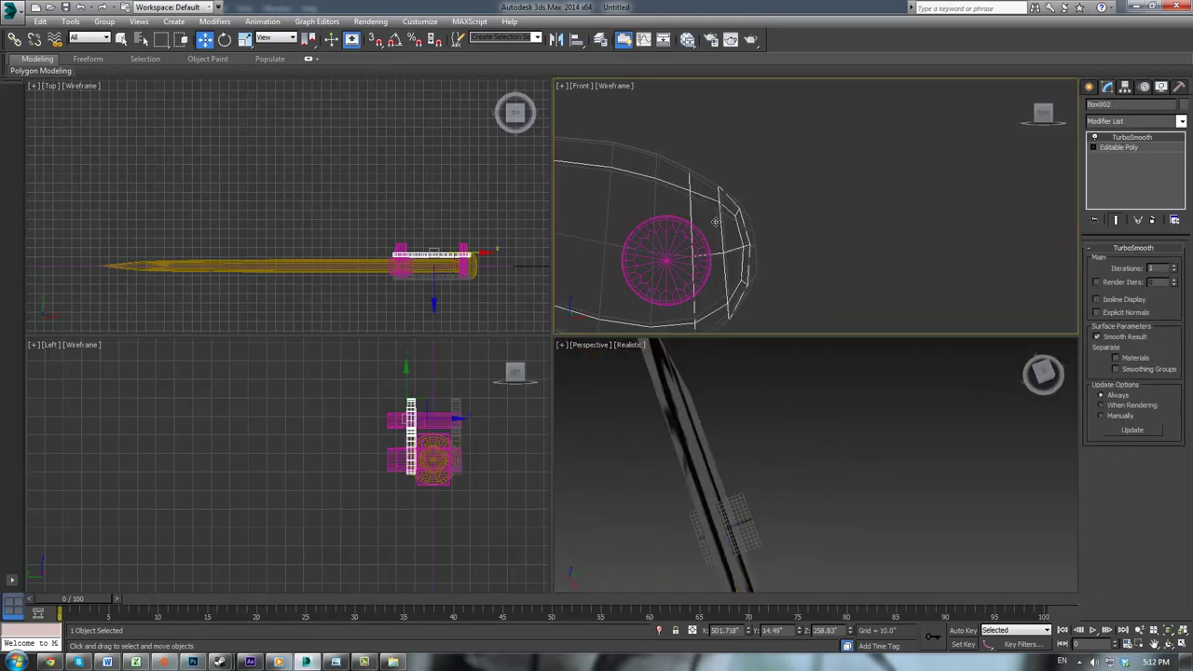
middle_click_drag(978, 388, 949, 382, "alt")
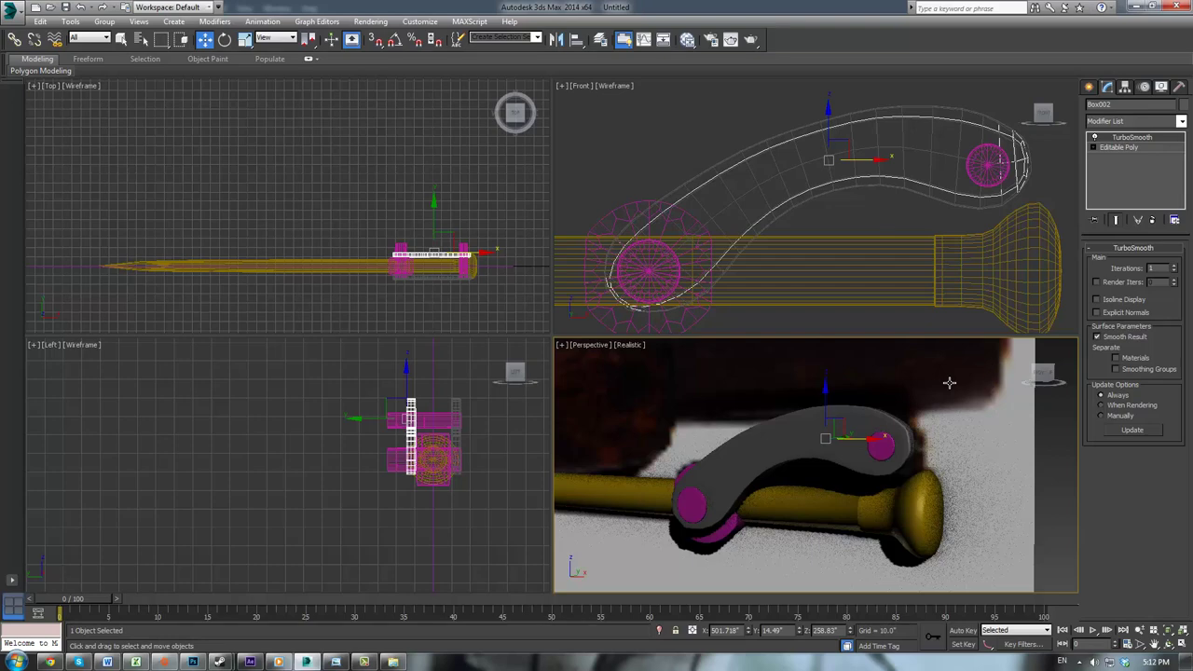
Step: Undo the end-edge moves and the pinched edge loops on the front linkage arm
key("ctrl+z")
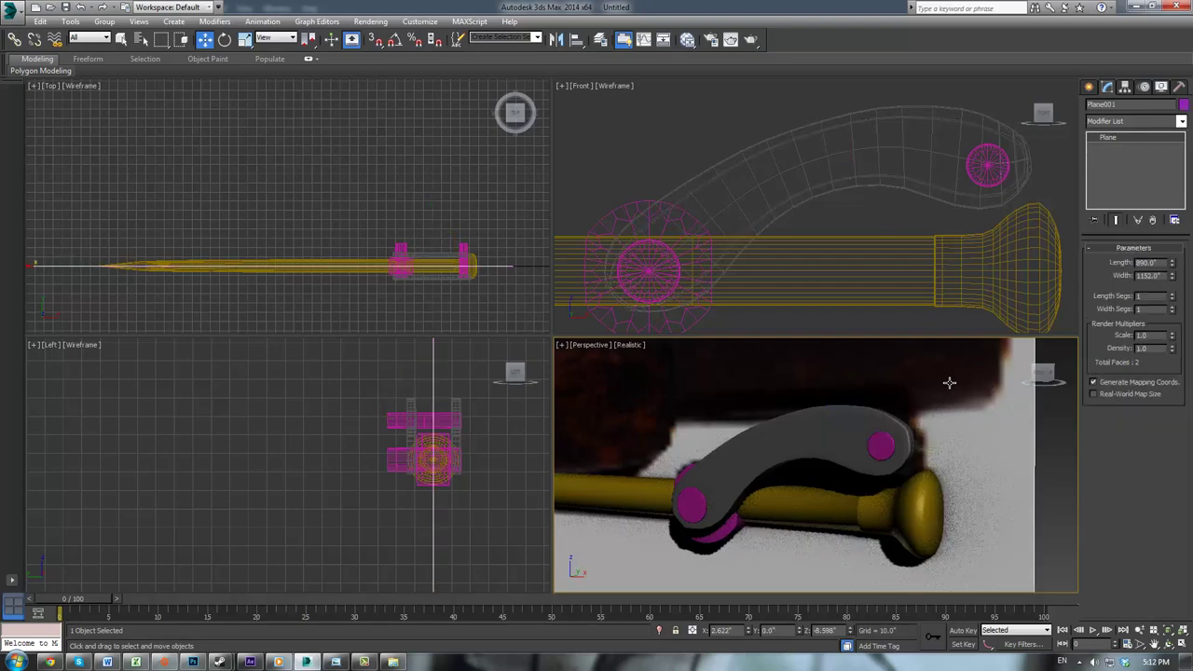
key("ctrl+z")
key("ctrl+z")
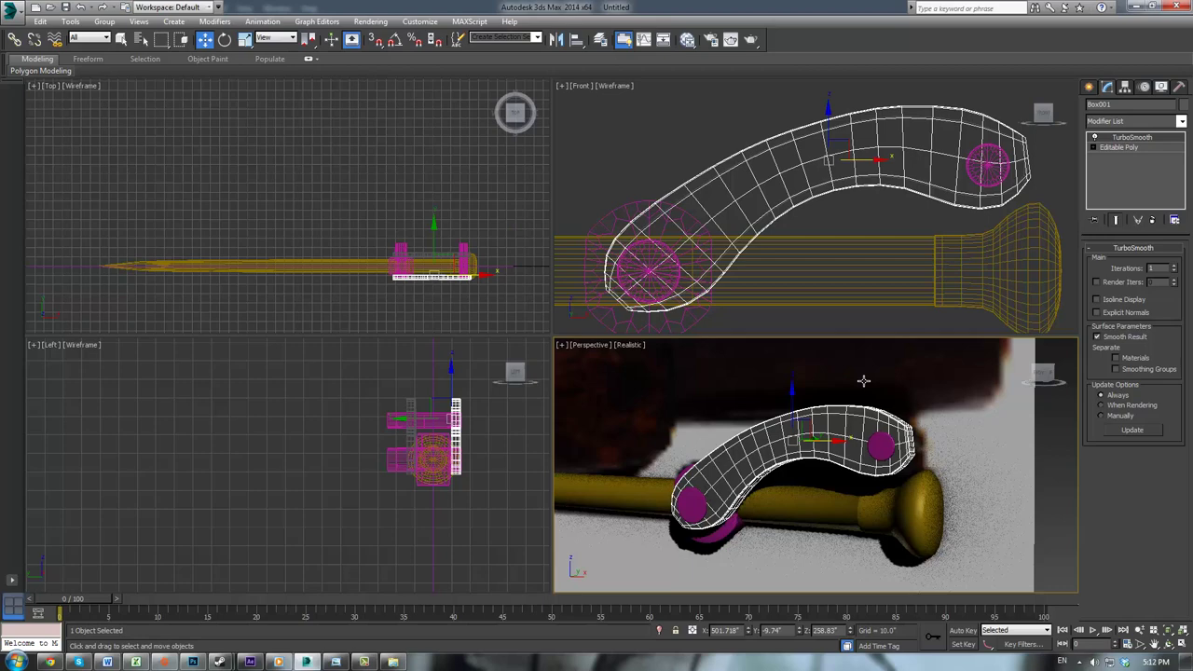
key("ctrl+z")
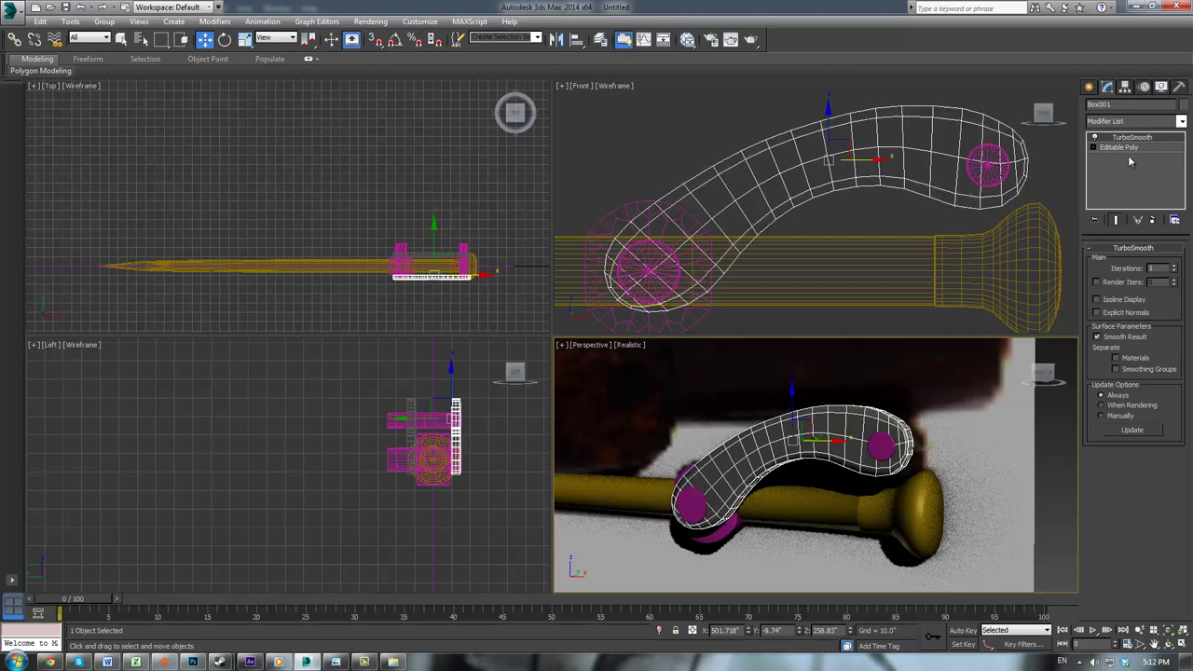
Step: Below the arm's TurboSmooth, convert the edge ring selection into a selection of the adjoining polygons
left_click(1121, 147)
left_click(1147, 262)
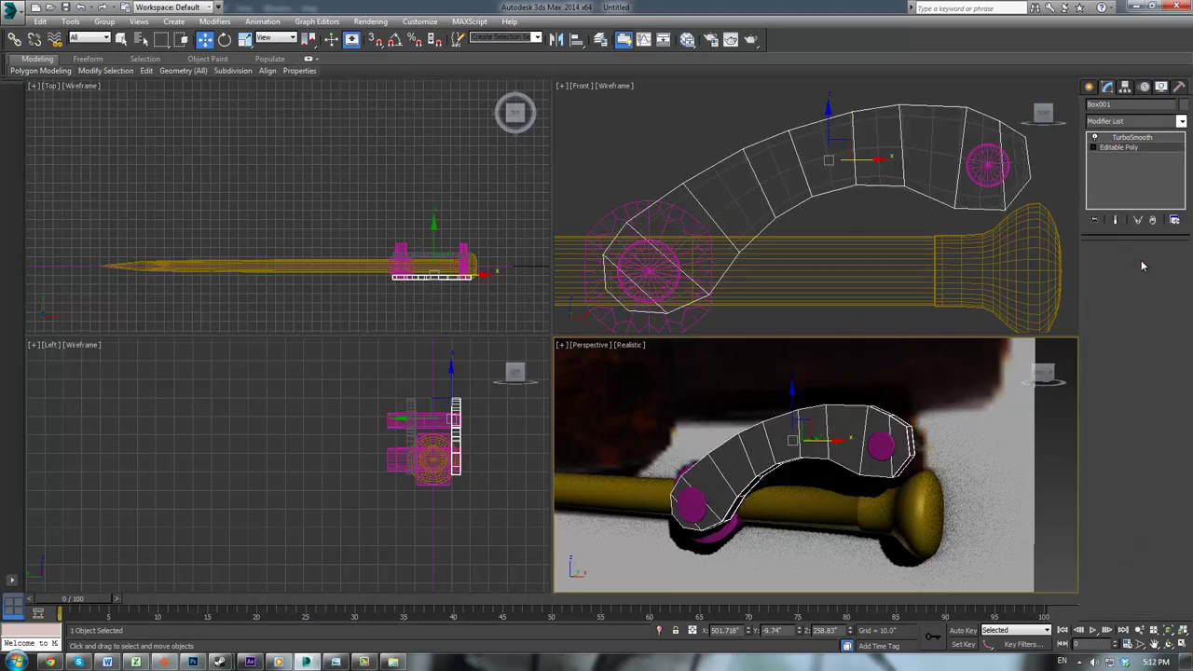
left_click(1117, 263)
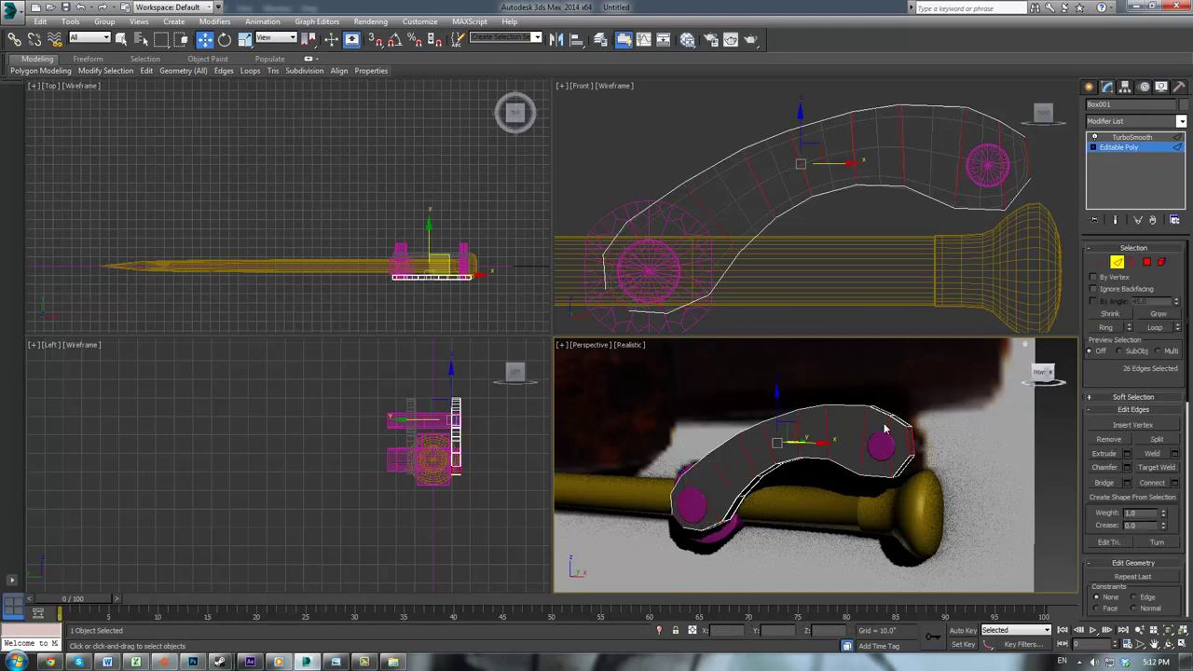
left_click(1147, 262)
middle_click_drag(954, 442, 876, 436, "alt")
Step: Deselect the polygons of the front arm's end faces, keeping its broad front and back faces selected
right_click(403, 309)
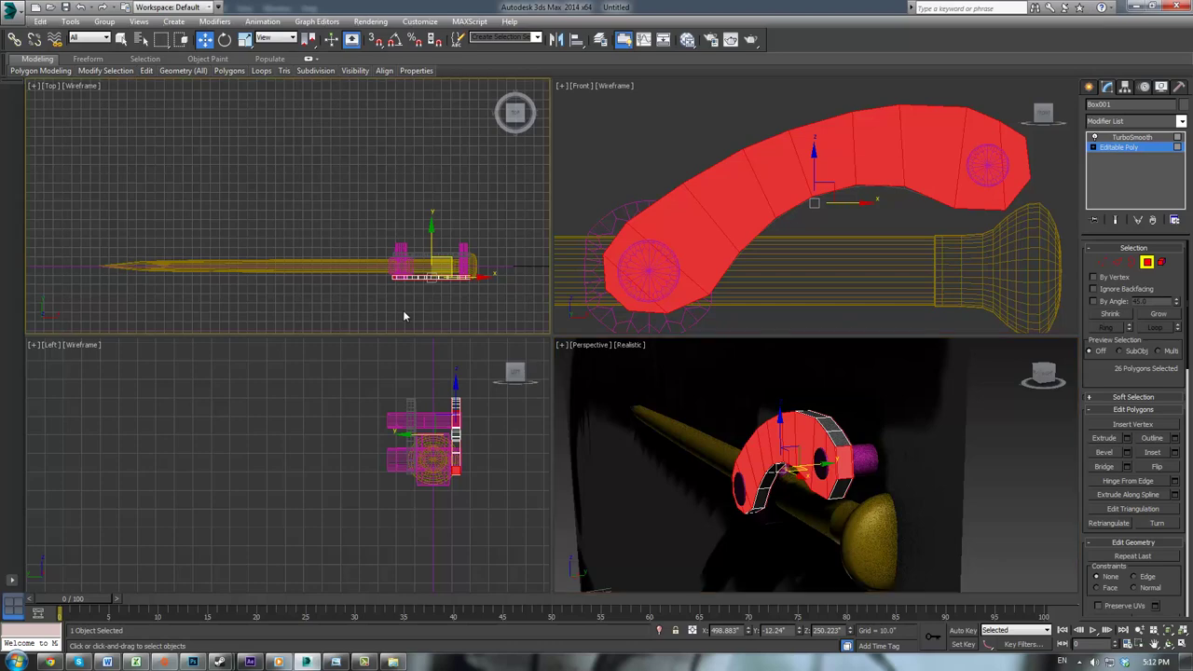
scroll(402, 308, "up", 8)
middle_click_drag(406, 233, 221, 247)
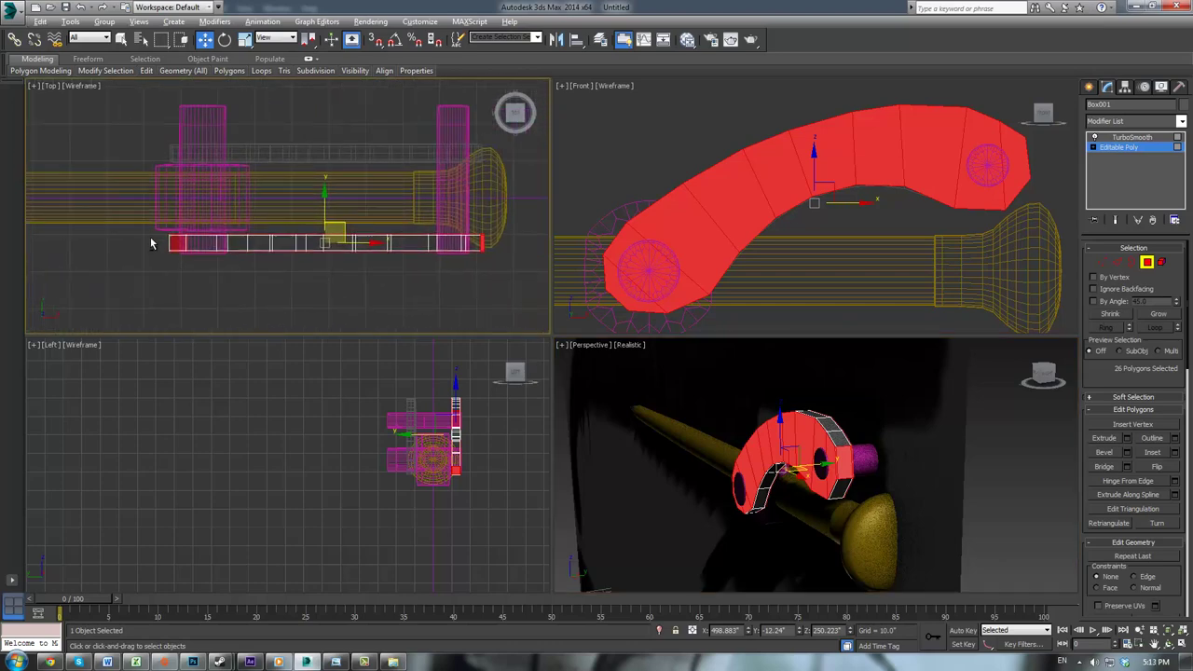
left_click_drag(524, 256, 524, 255, "alt")
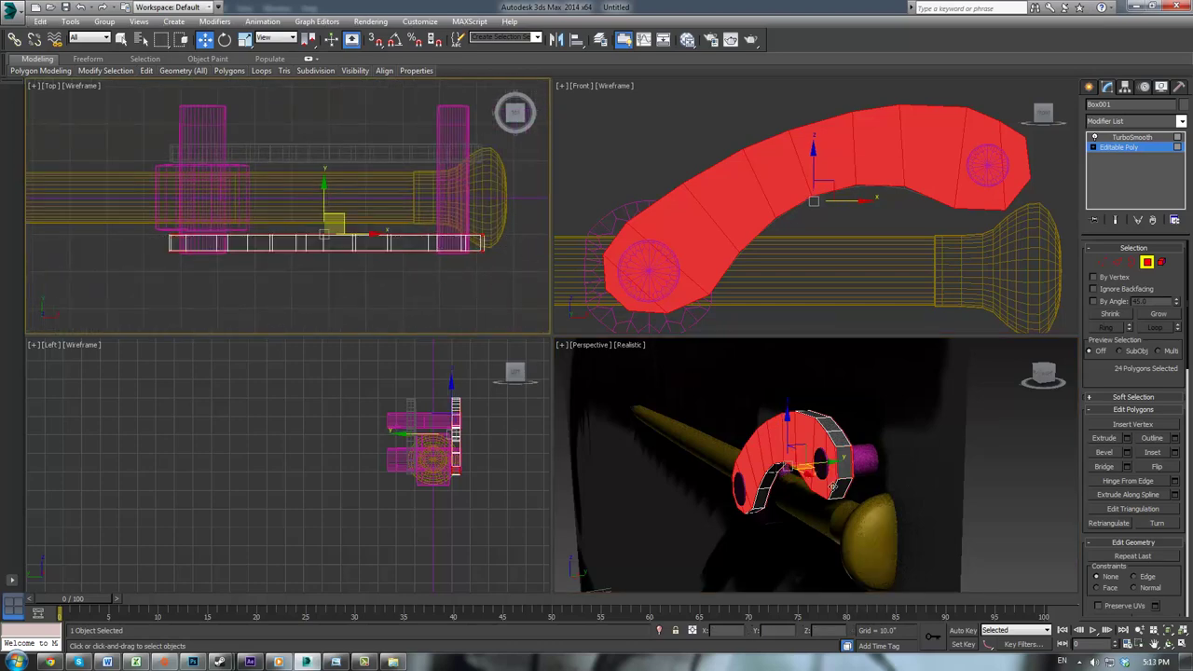
Step: Deselect the narrow sliver polygons bordering the side faces at both ends of the front arm
scroll(848, 457, "up", 8)
scroll(852, 454, "down", 3)
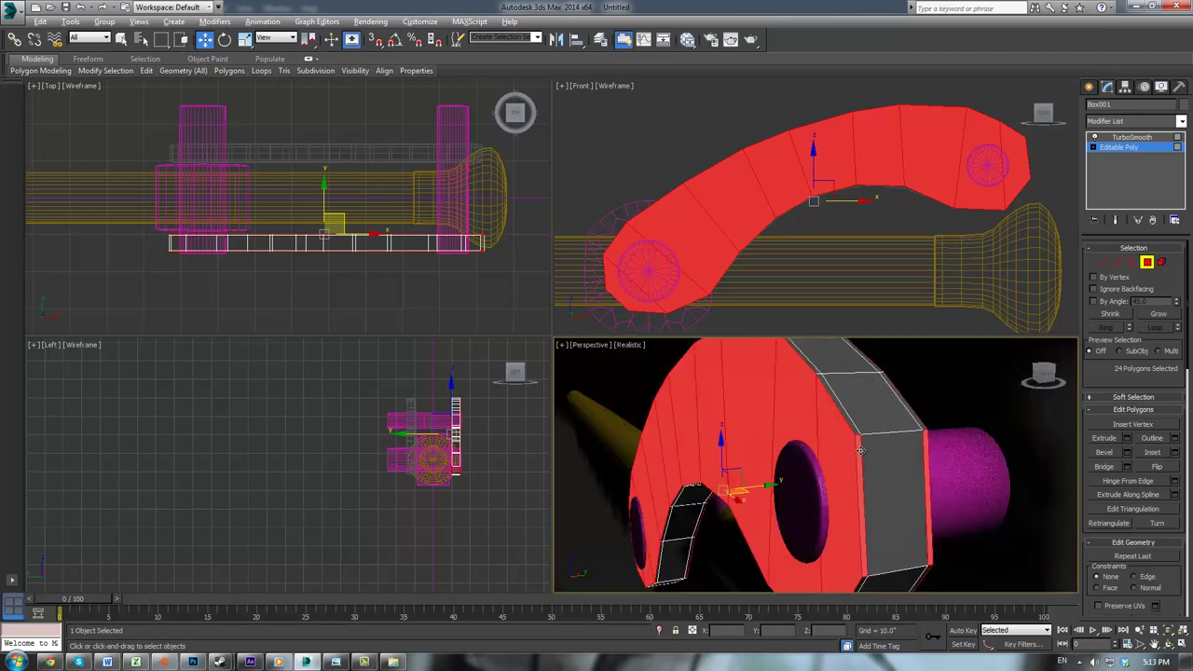
left_click(862, 450, "alt")
left_click(926, 445, "alt")
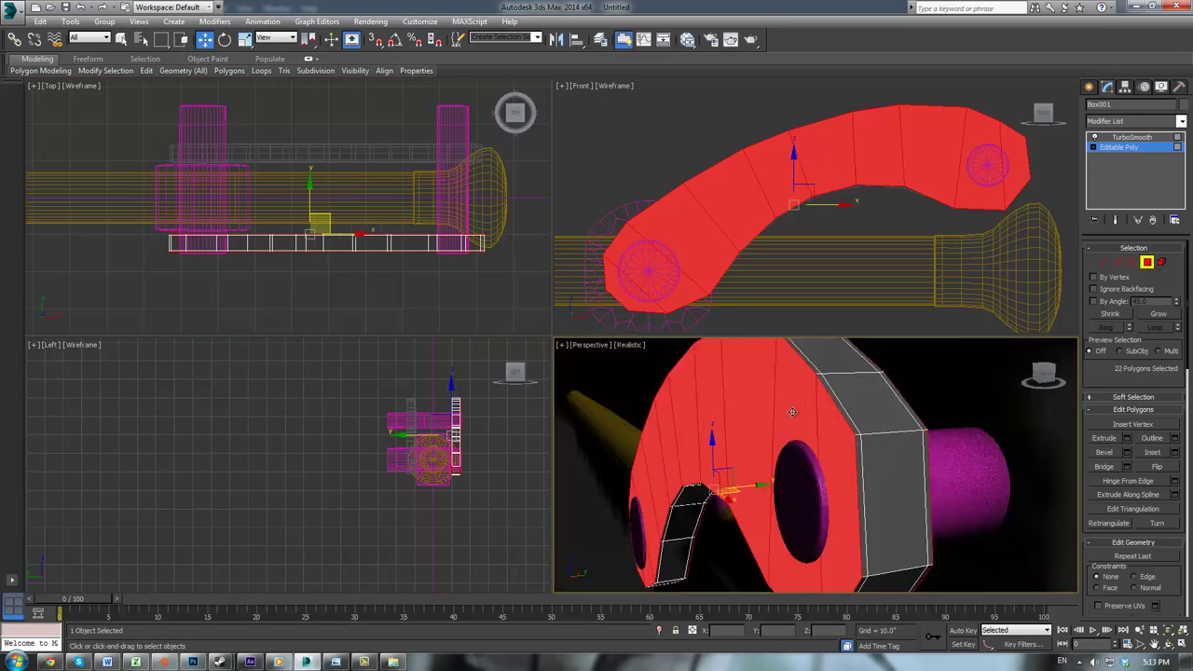
middle_click_drag(793, 412, 965, 375, "alt")
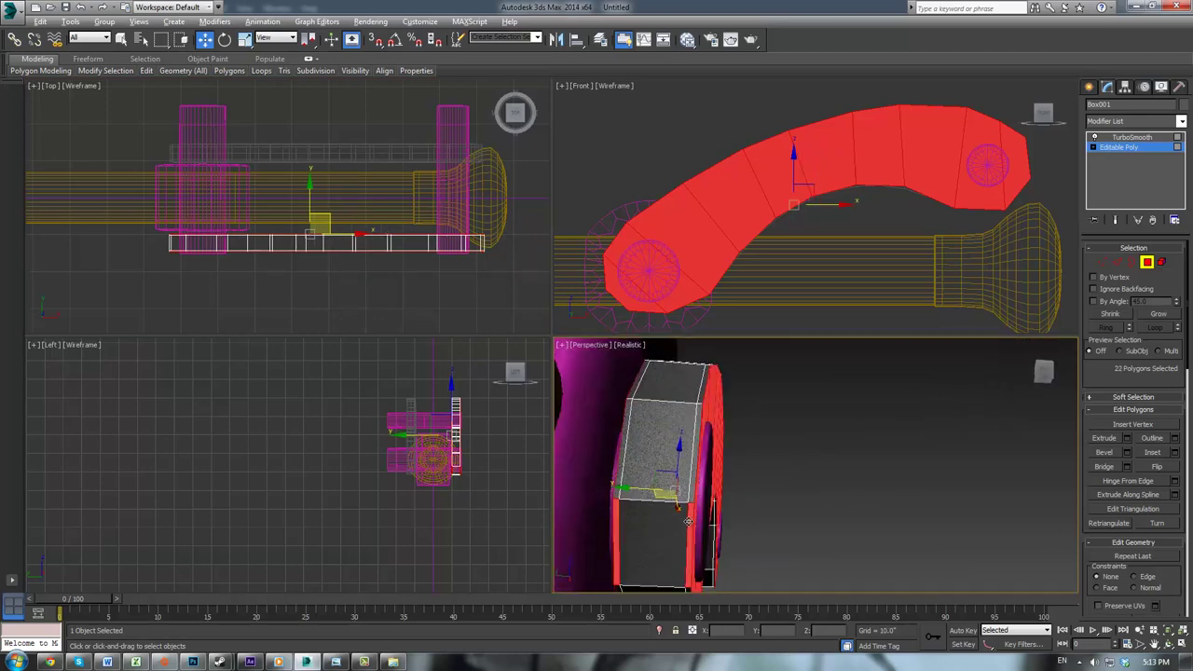
left_click(688, 521, "alt")
left_click(618, 513, "alt")
middle_click_drag(941, 483, 773, 467, "alt")
middle_click_drag(984, 438, 886, 501)
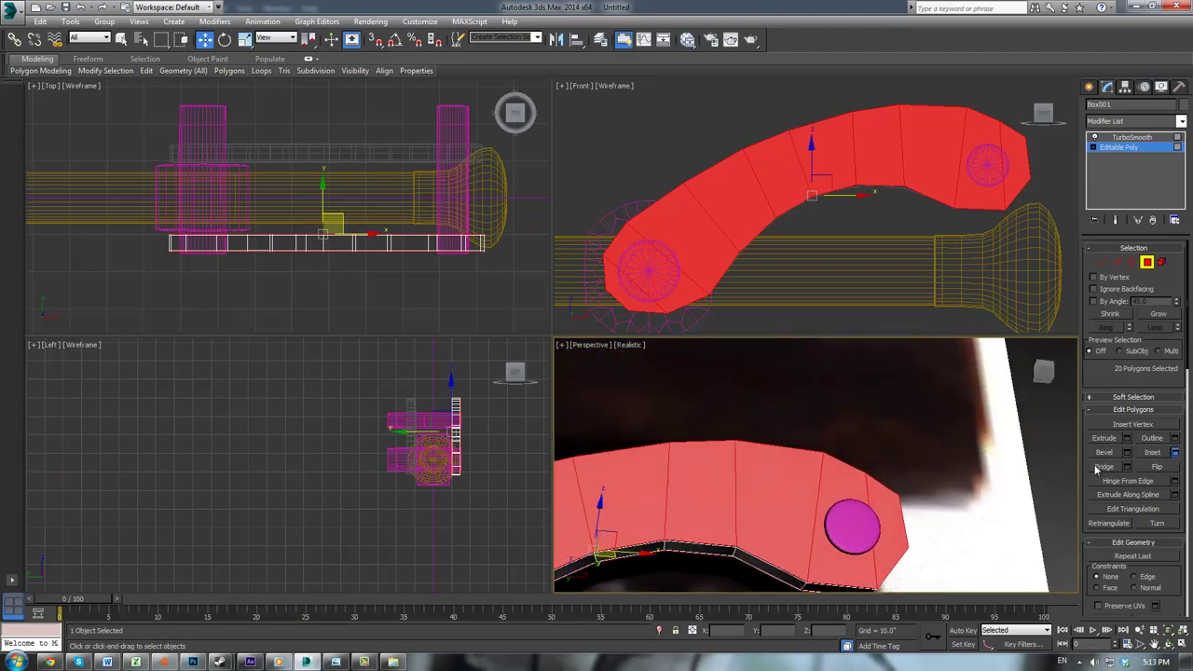
Step: Inset the arm's selected front and back faces by 0.39" as a group and return to the TurboSmooth result
left_click(1175, 452)
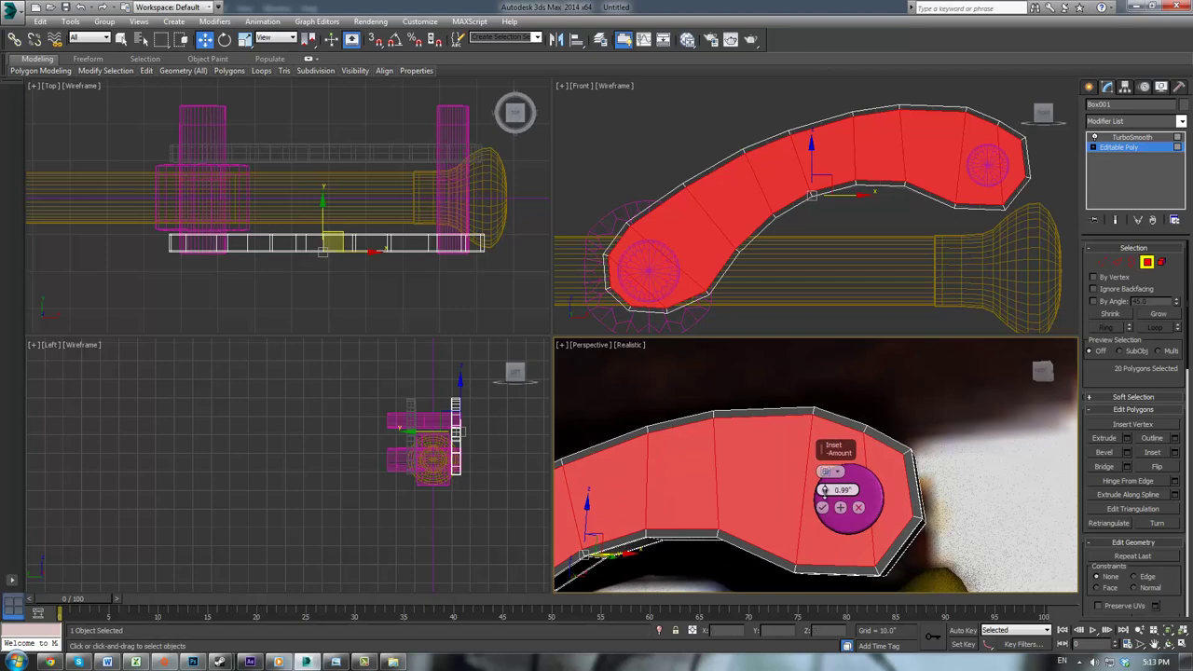
left_click_drag(824, 490, 822, 508)
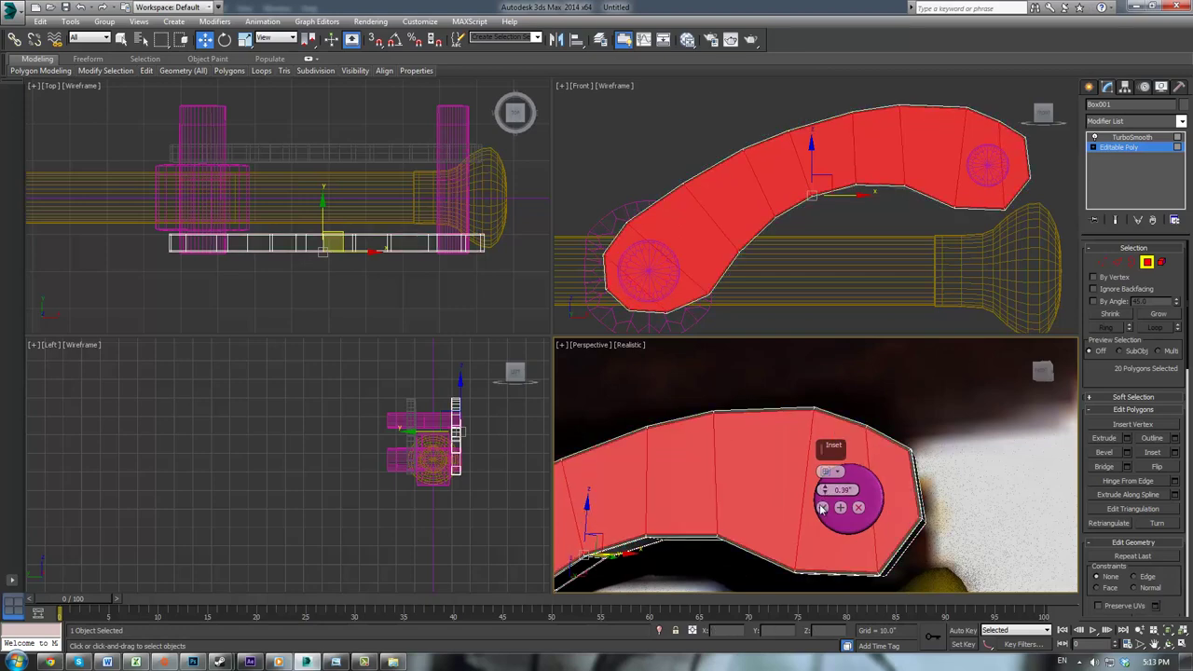
left_click(823, 509)
left_click(1116, 150)
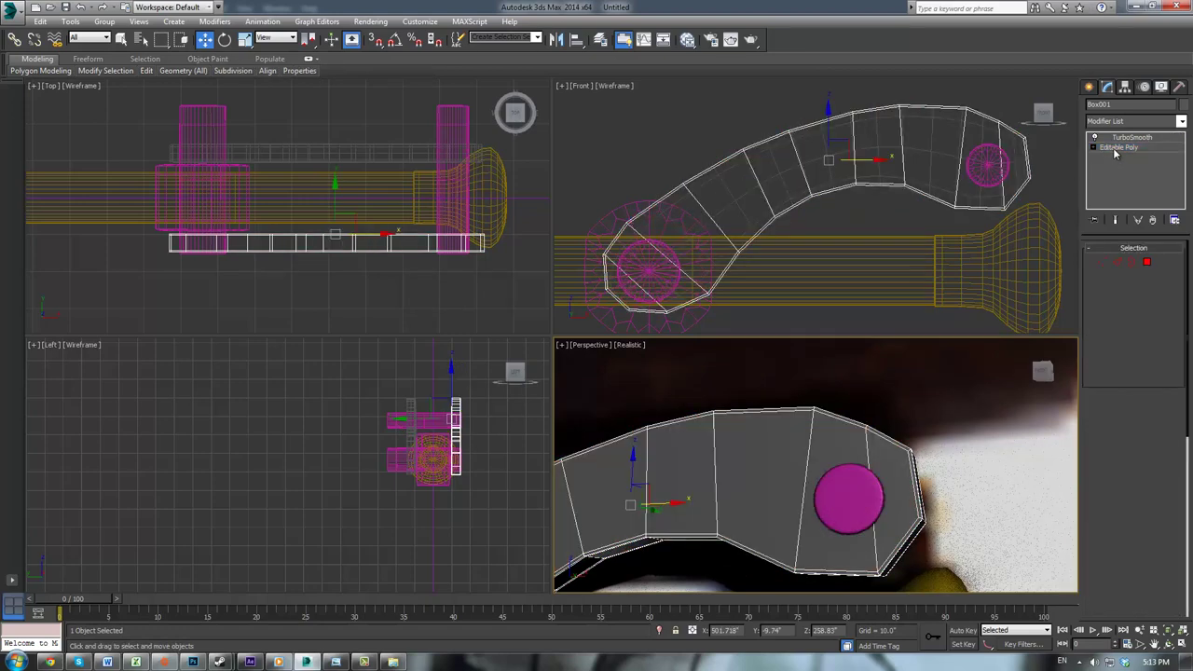
left_click(1126, 138)
Step: Inspect the smoothed linkage arms and pins against the pistol reference from near and far
left_click(907, 405)
key("z")
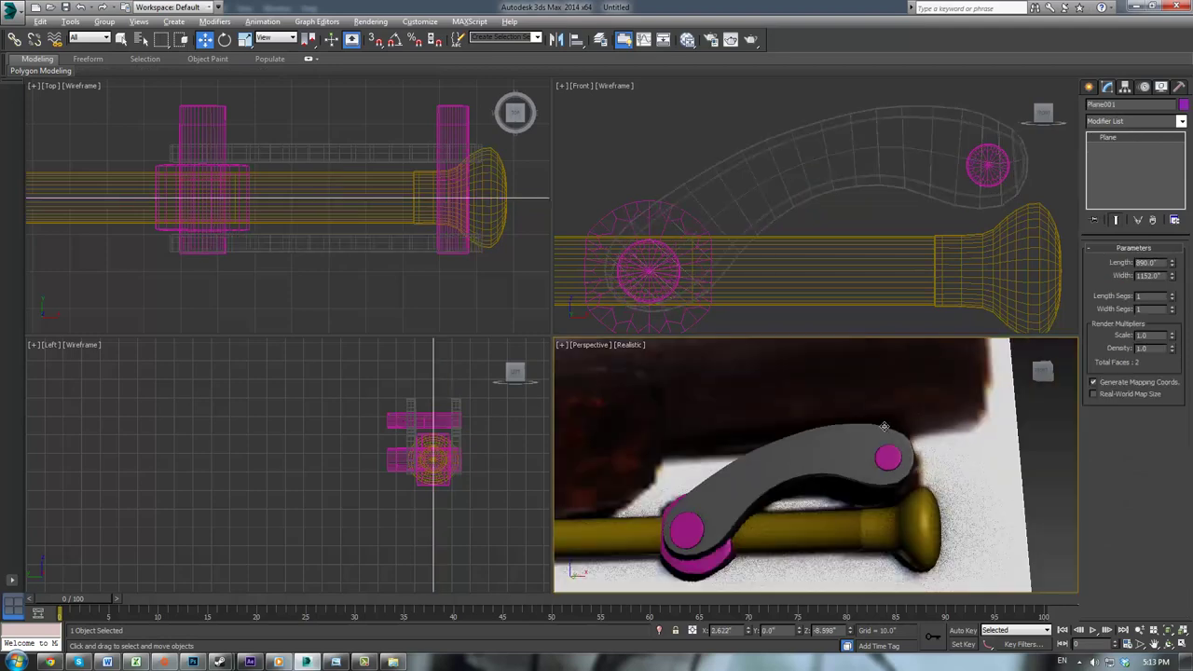
scroll(925, 433, "up", 5)
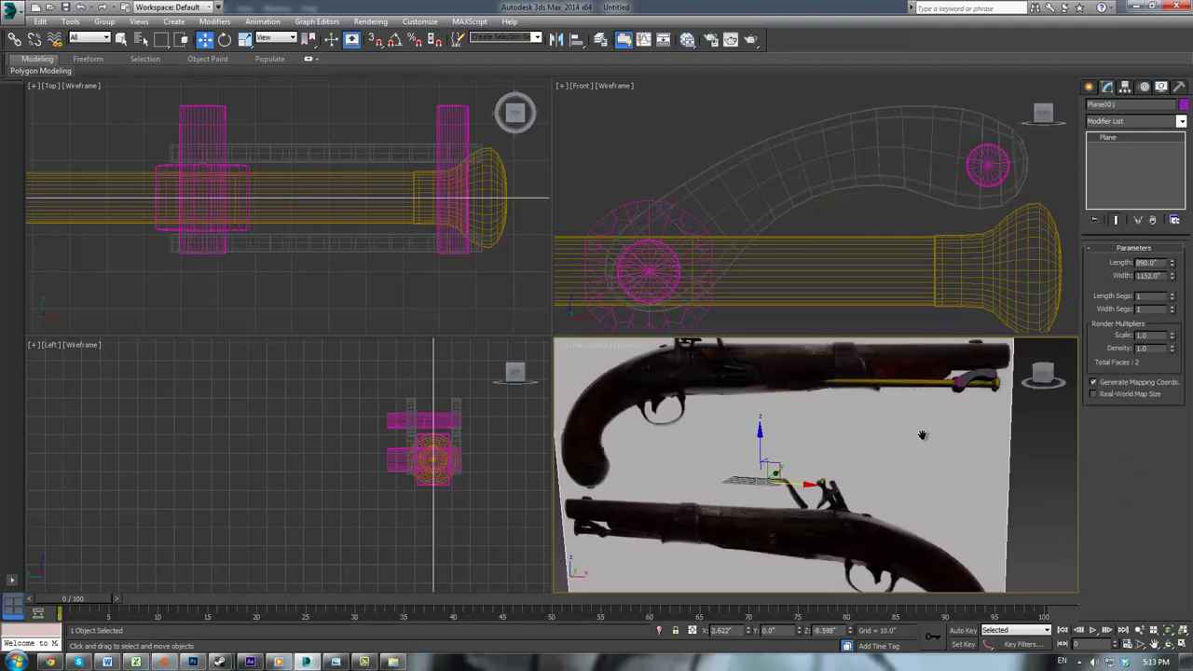
left_click(958, 389)
key("z")
middle_click_drag(906, 399, 930, 484, "alt")
left_click(929, 484)
middle_click_drag(1024, 468, 908, 450, "alt")
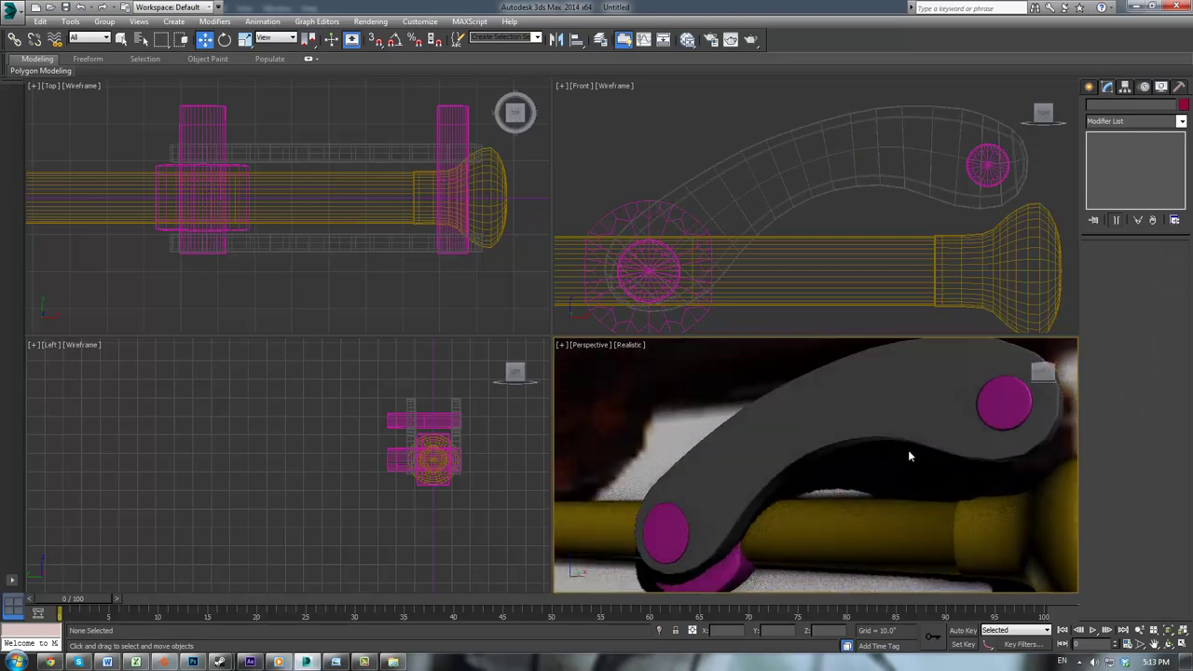
left_click(1088, 87)
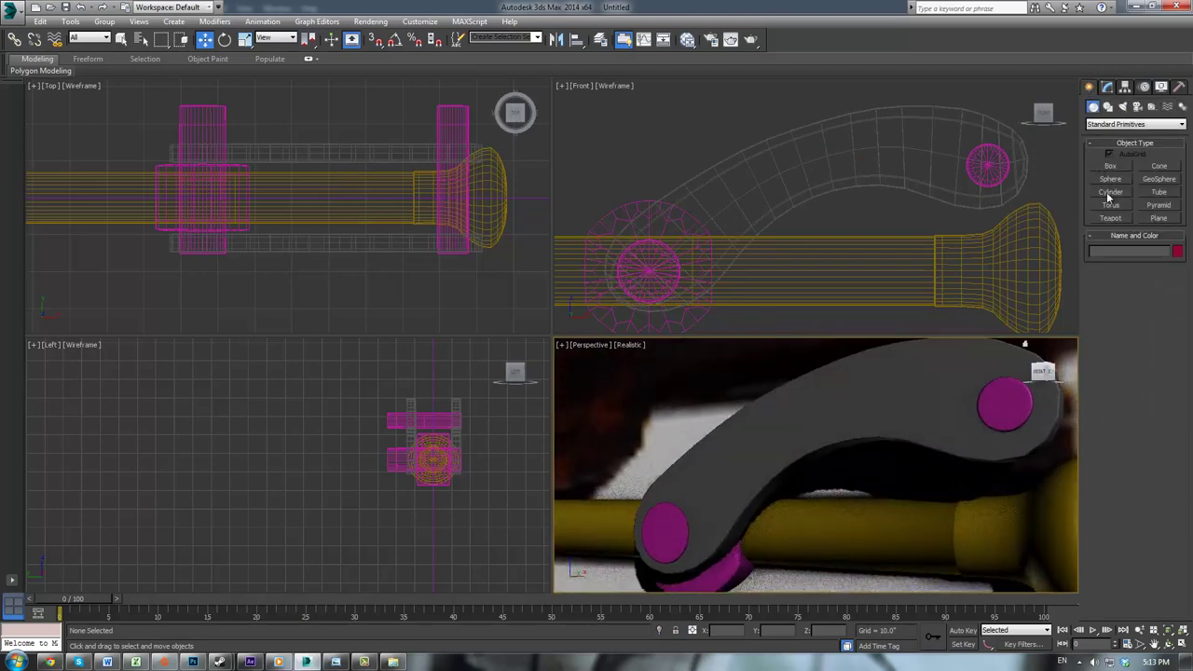
middle_click_drag(993, 387, 920, 419, "alt")
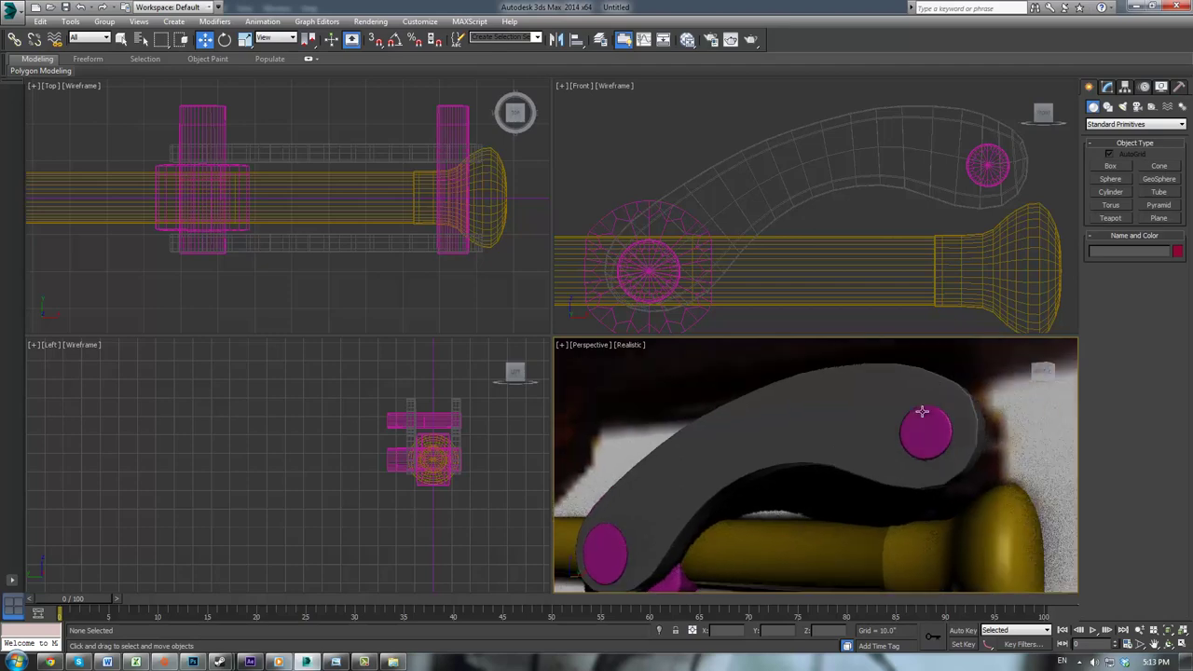
Step: Select the pin running through the rod's collar and enter vertex editing of its mesh below TurboSmooth
left_click(924, 428)
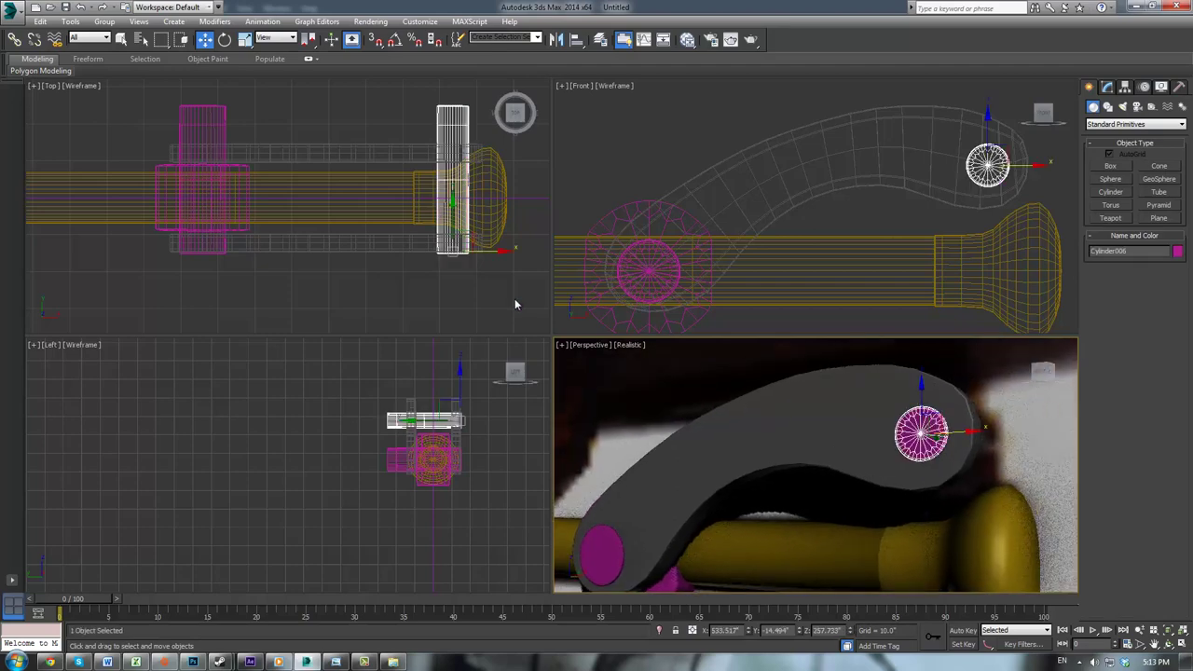
middle_click_drag(475, 211, 431, 258)
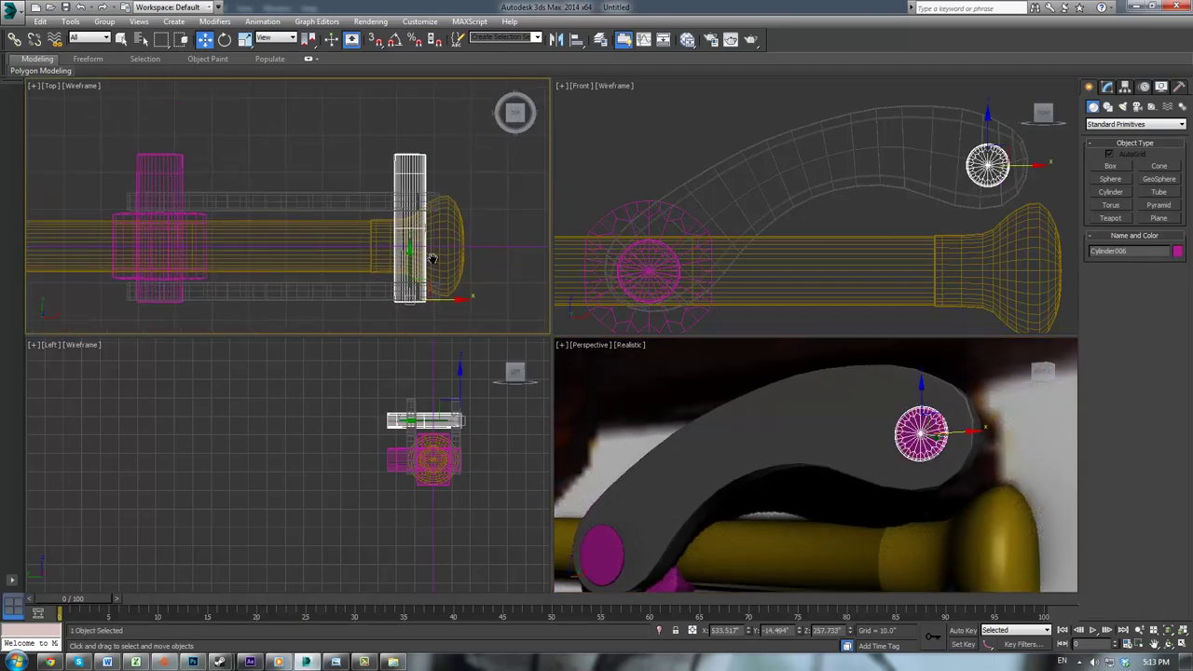
left_click(179, 166)
middle_click_drag(326, 168, 431, 191)
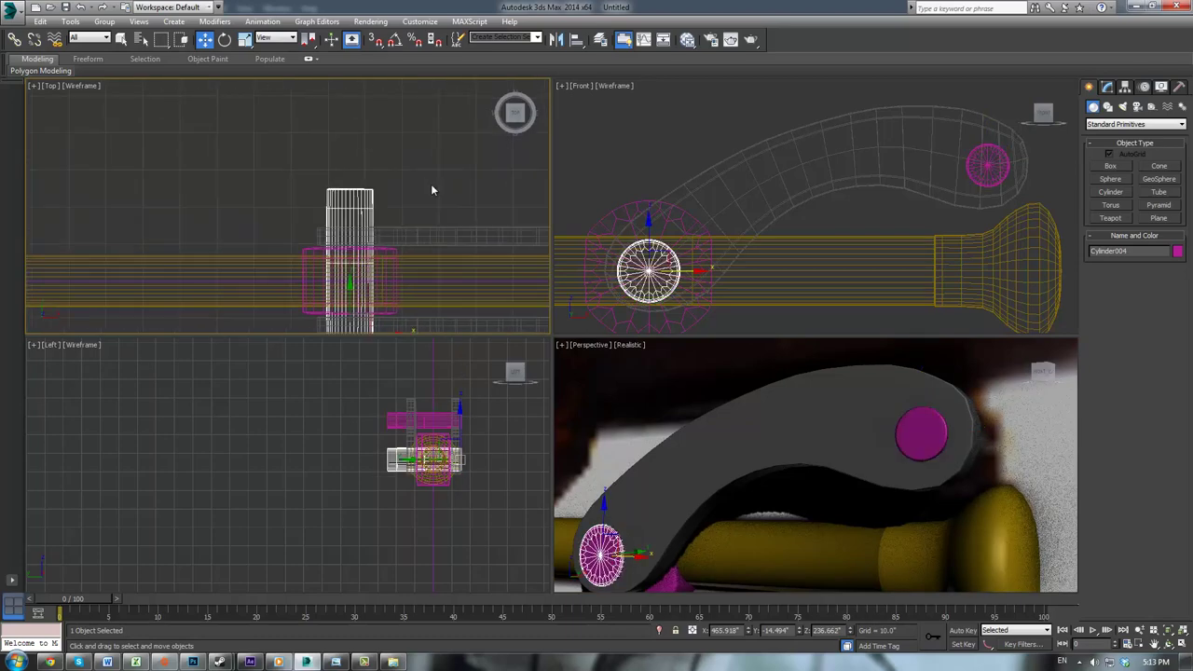
left_click(1107, 87)
left_click(1115, 148)
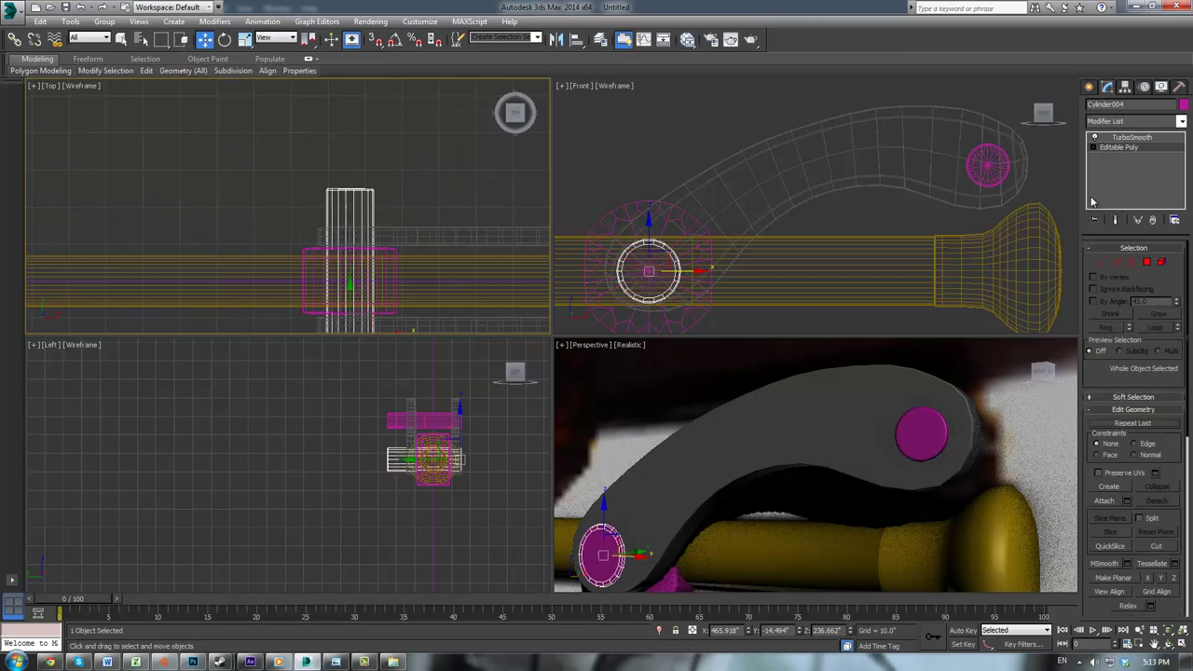
left_click(1103, 264)
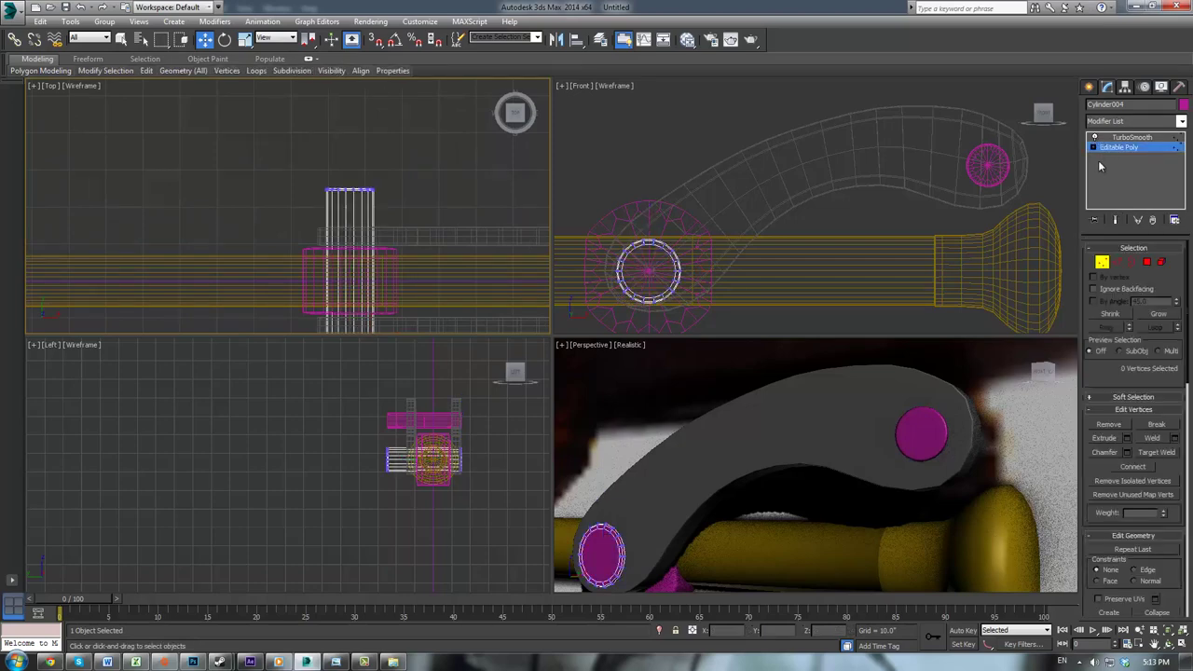
Step: Move the collar pin's rear-end vertices in to about Y 15", just outside the rear arm, and return to TurboSmooth
left_click_drag(273, 147, 411, 194)
scroll(411, 192, "up", 3)
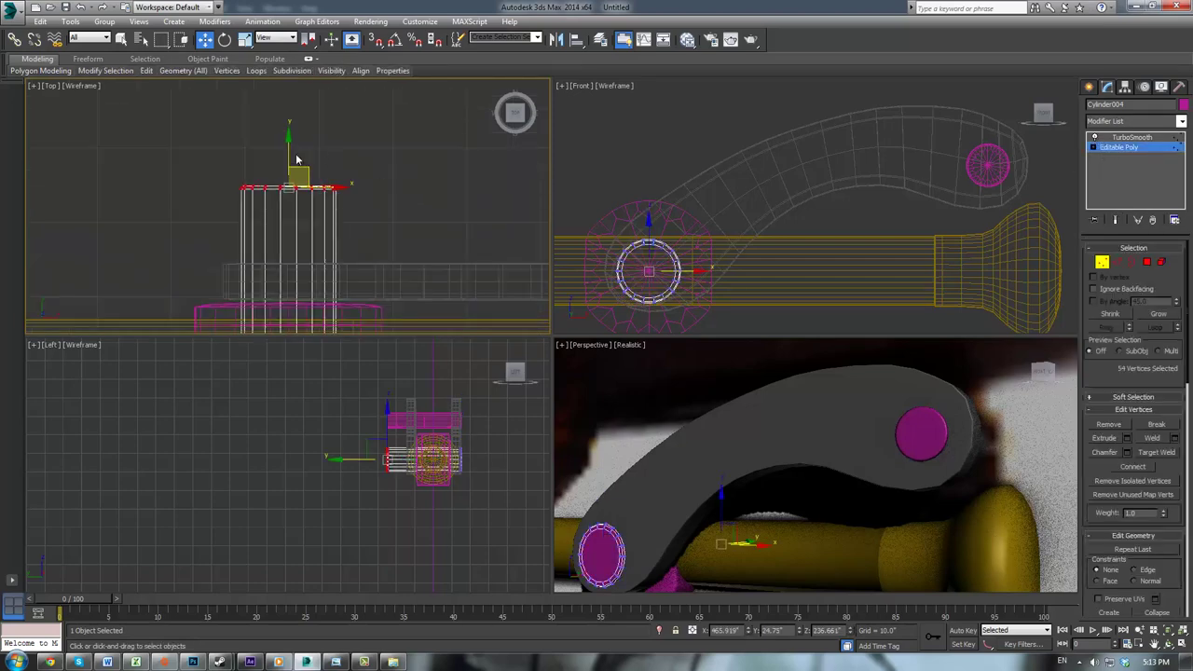
left_click_drag(290, 151, 290, 214)
middle_click_drag(290, 215, 419, 71)
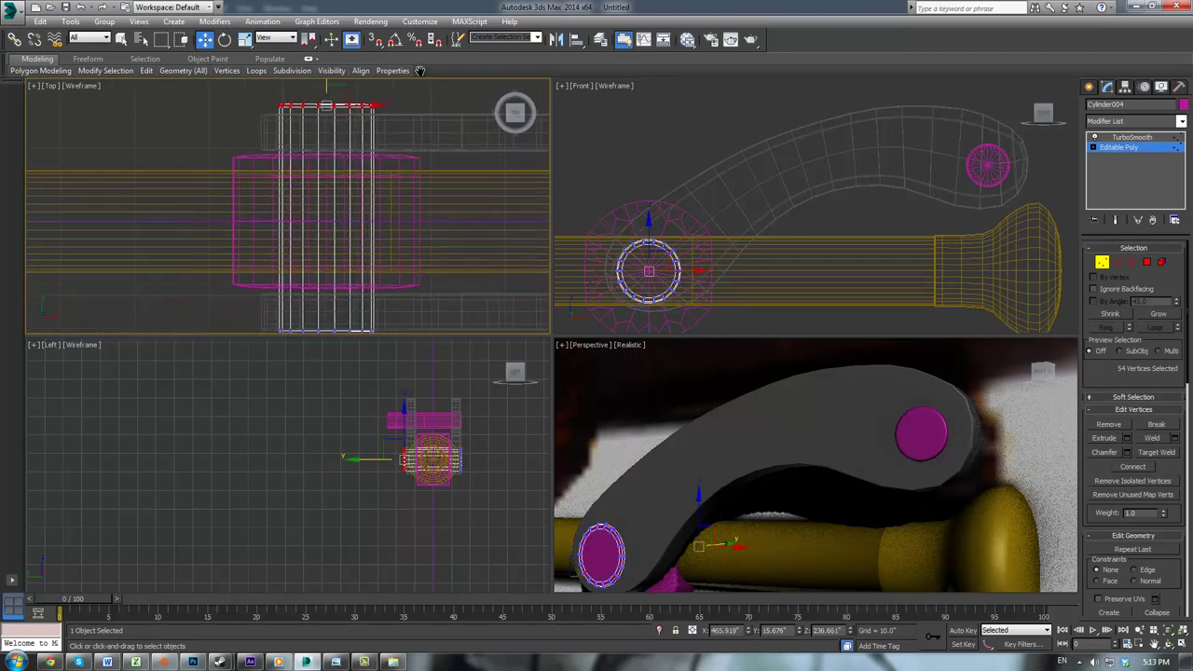
key("alt+w")
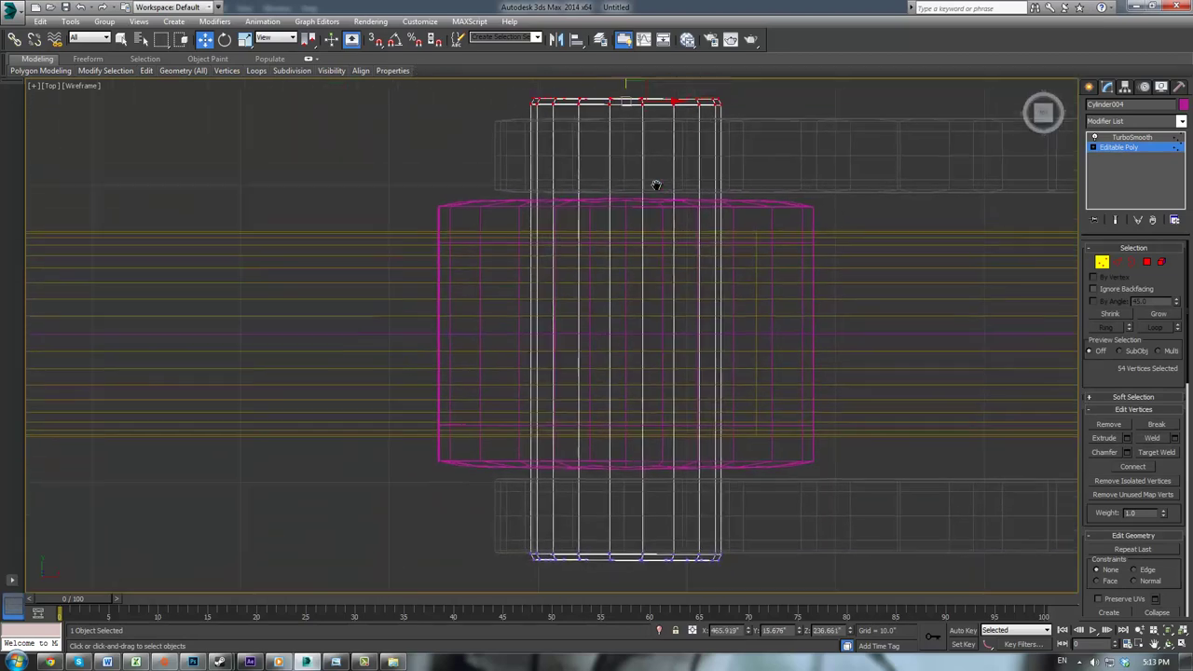
middle_click_drag(636, 93, 610, 185)
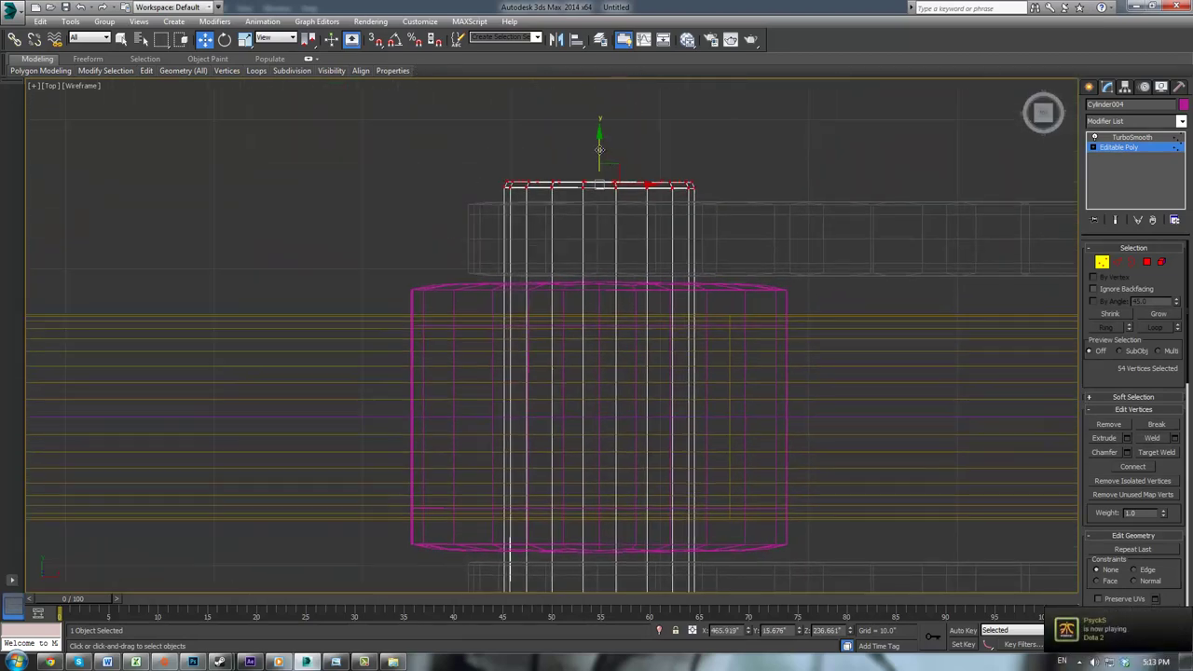
left_click_drag(602, 152, 603, 161)
scroll(779, 220, "down", 3)
middle_click_drag(789, 233, 607, 239)
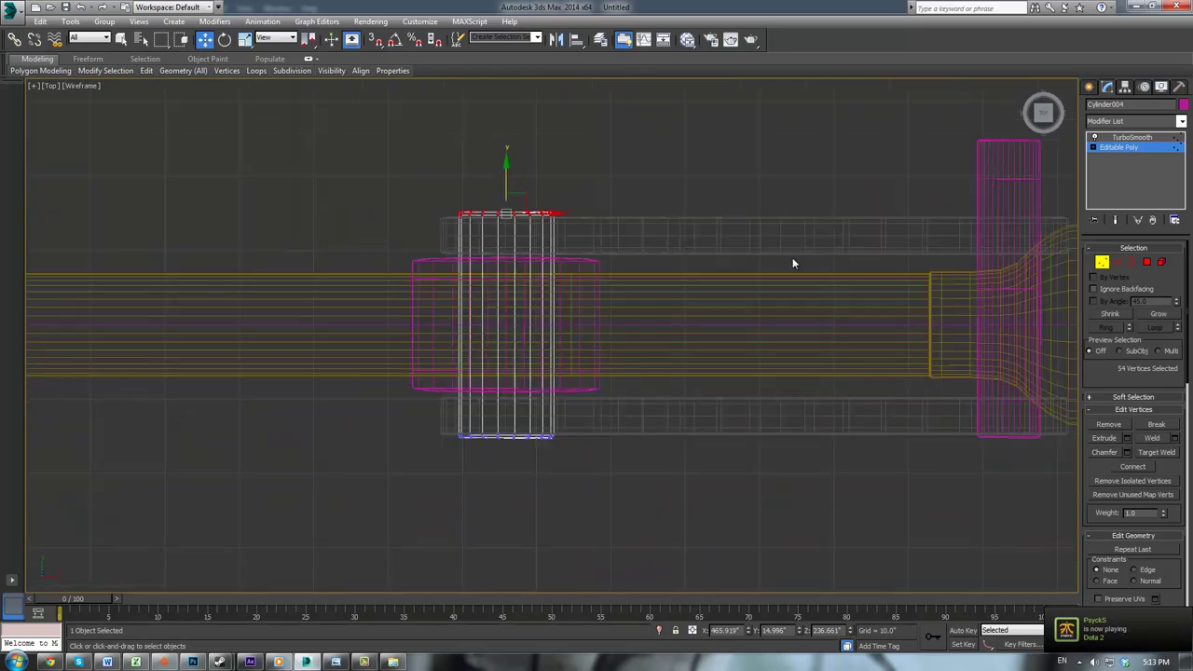
middle_click_drag(934, 264, 763, 301)
left_click(1116, 151)
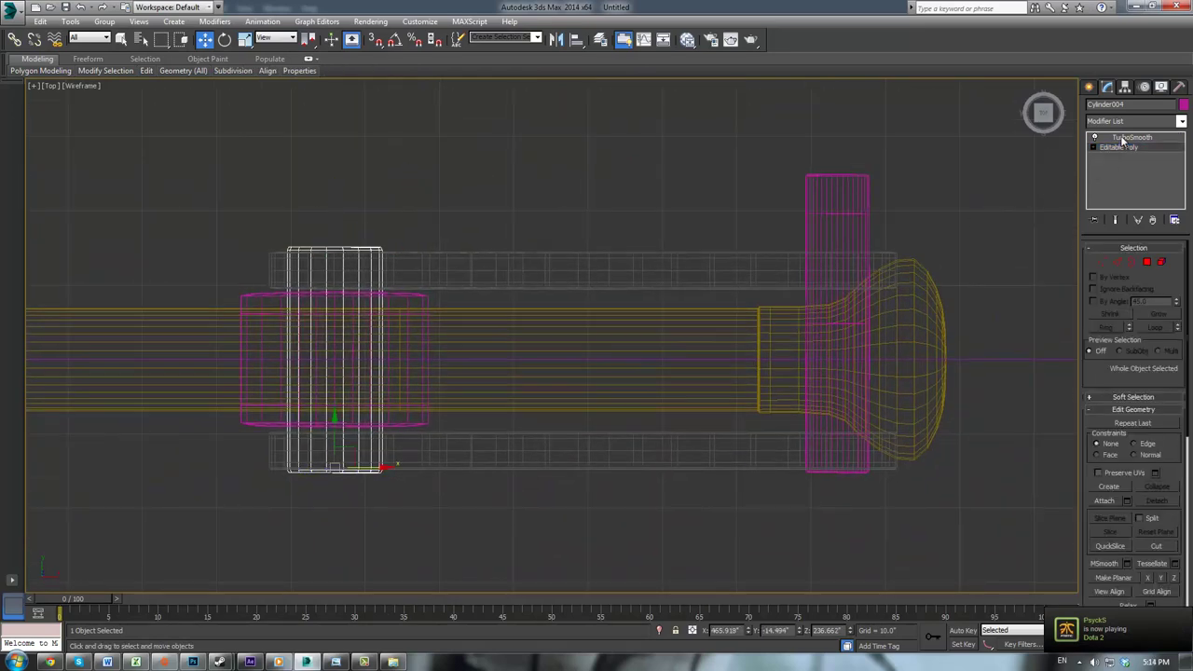
left_click(1122, 139)
Step: Move the knob-side pin's rear-end vertices in to about Y 14.95", just outside the rear arm, and leave vertex editing
left_click(839, 176)
left_click(1096, 148)
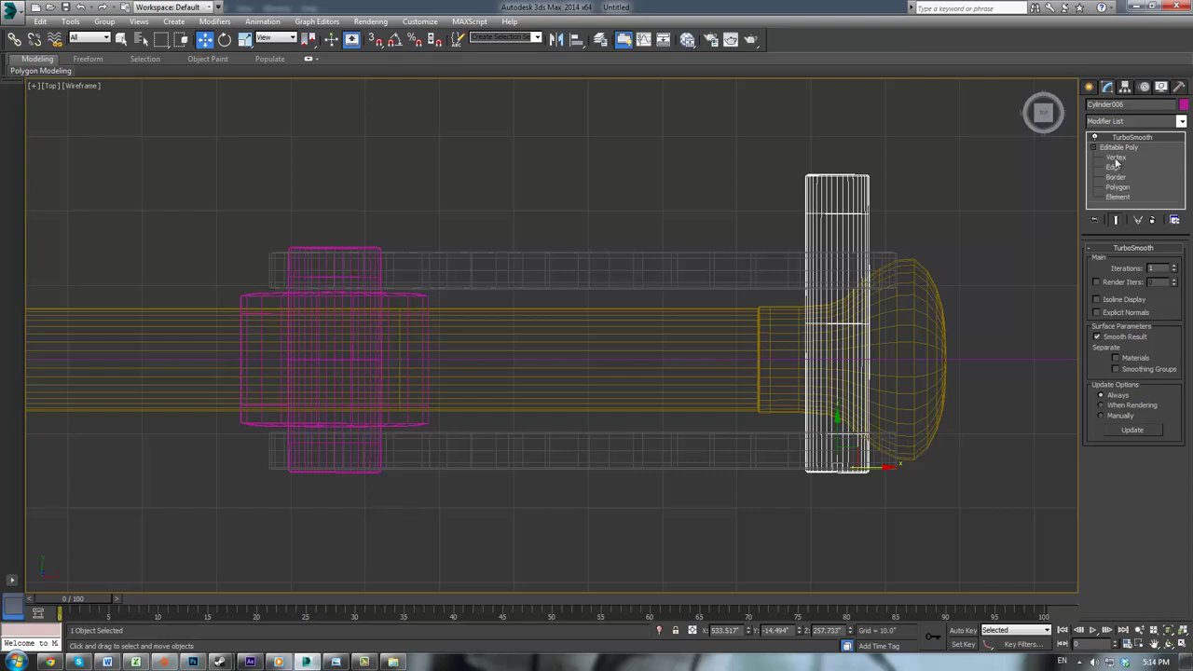
left_click(1117, 158)
left_click_drag(736, 121, 938, 197)
scroll(781, 275, "up", 3)
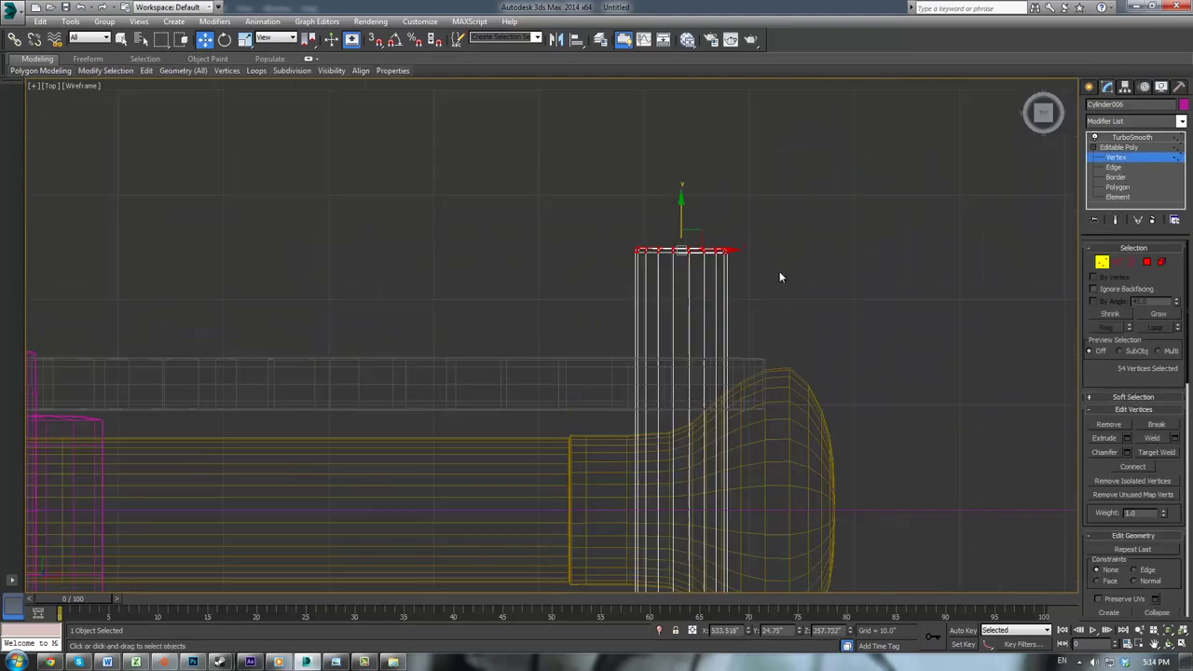
left_click_drag(641, 198, 638, 341)
middle_click_drag(639, 341, 656, 147)
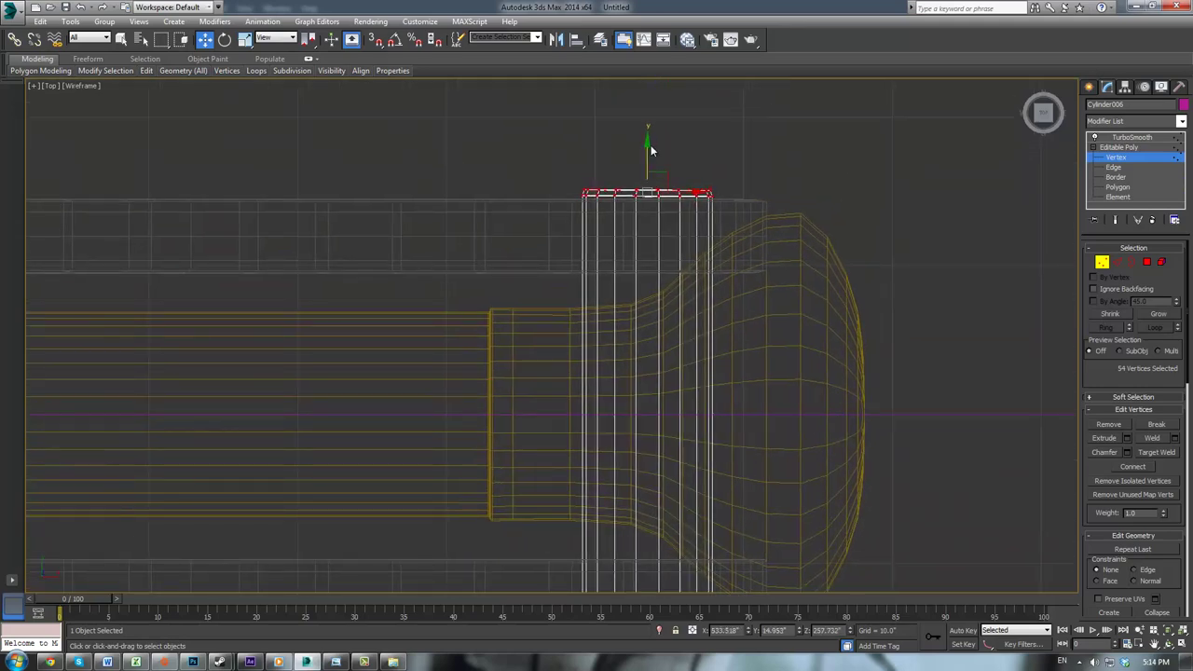
left_click(1070, 164)
left_click(1115, 147)
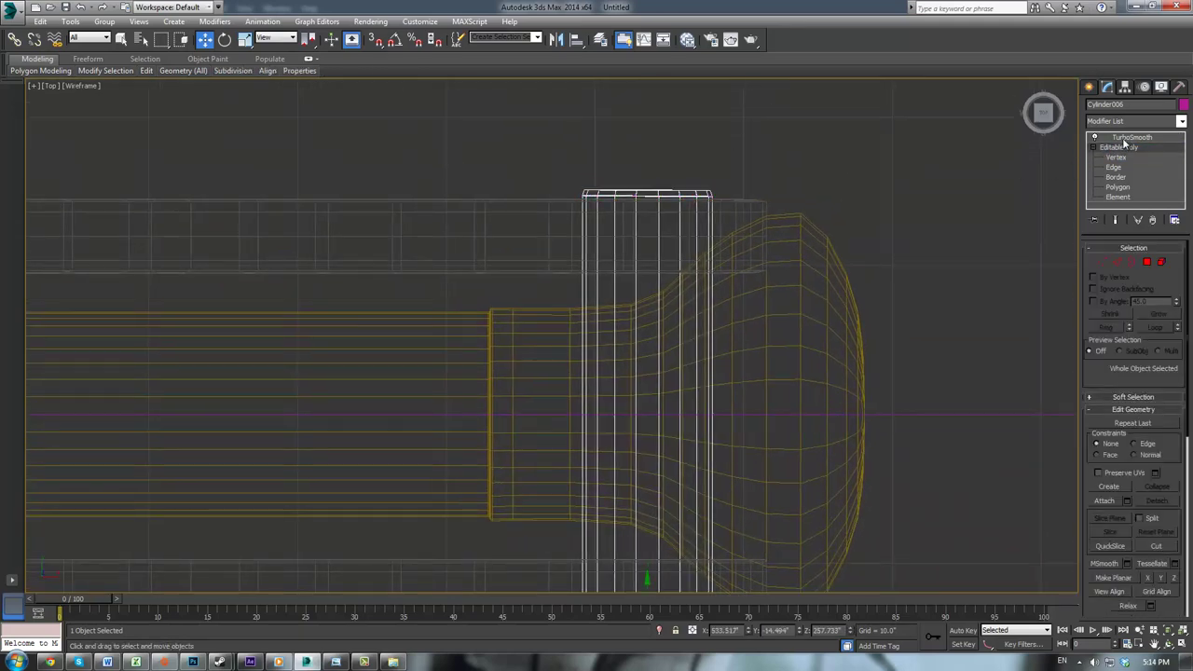
left_click(825, 153)
Step: Inspect the linkage with its shortened pins in an enlarged perspective view
scroll(802, 168, "down", 5)
key("alt+w")
middle_click(808, 404)
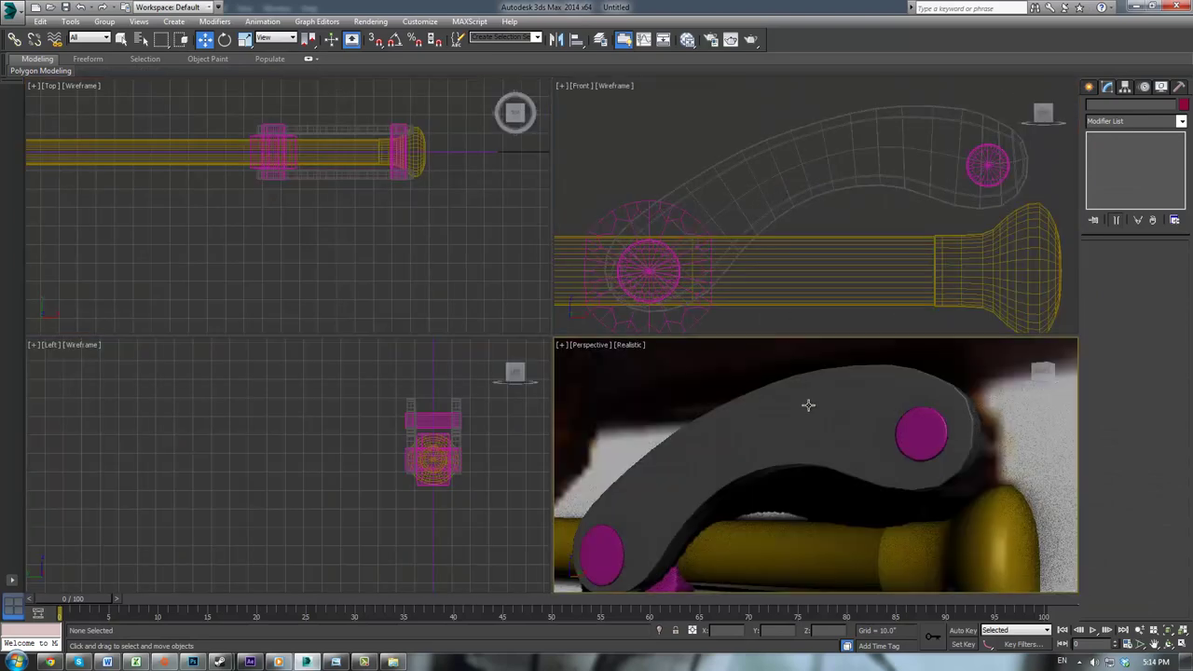
key("alt+w")
scroll(807, 405, "down", 5)
mouse_move(796, 383)
middle_mouse_down("alt")
mouse_move(773, 394)
mouse_move(703, 385)
mouse_move(797, 396)
middle_mouse_up("alt")
scroll(802, 393, "up", 2)
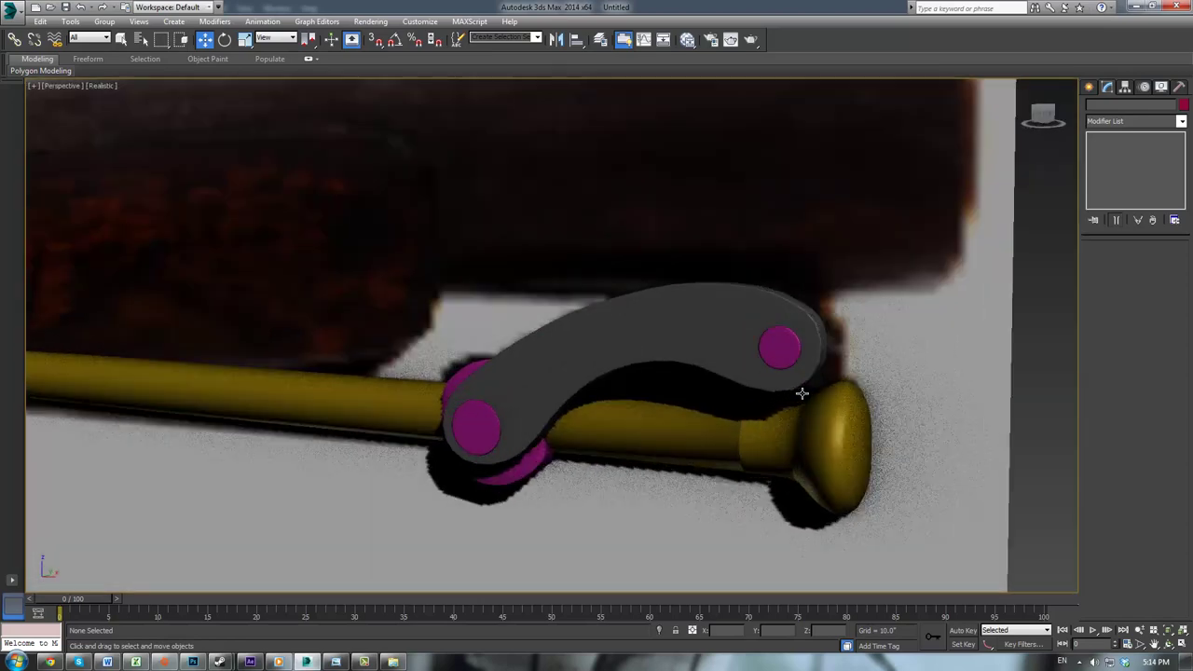
Step: Select the knob-side pin's end-cap polygons below TurboSmooth and convert them to a vertex selection
left_click(779, 346)
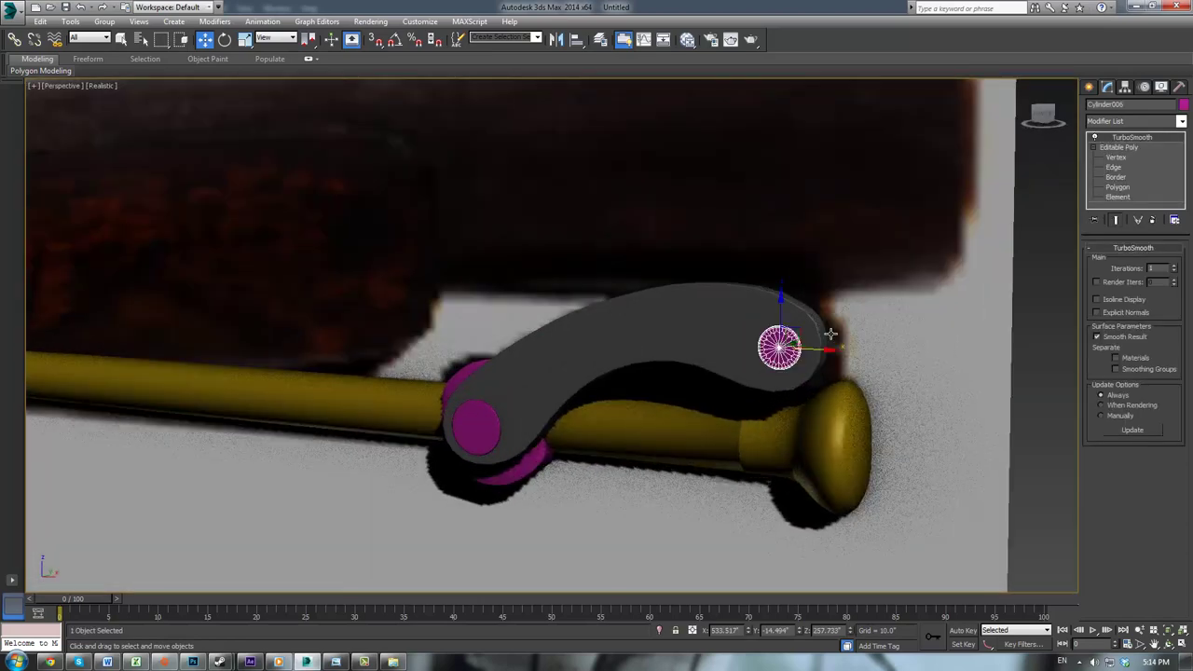
left_click(1119, 147)
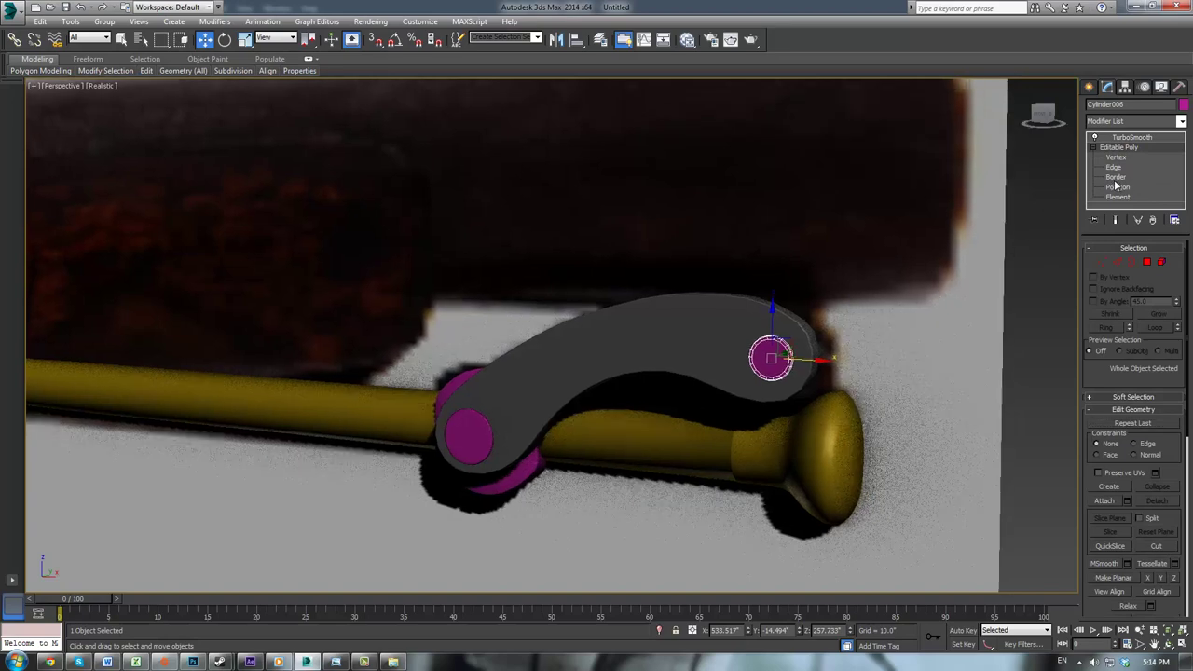
left_click(1117, 186)
left_click(772, 358)
middle_click_drag(821, 343, 1030, 265, "alt")
left_click(1102, 262, "ctrl")
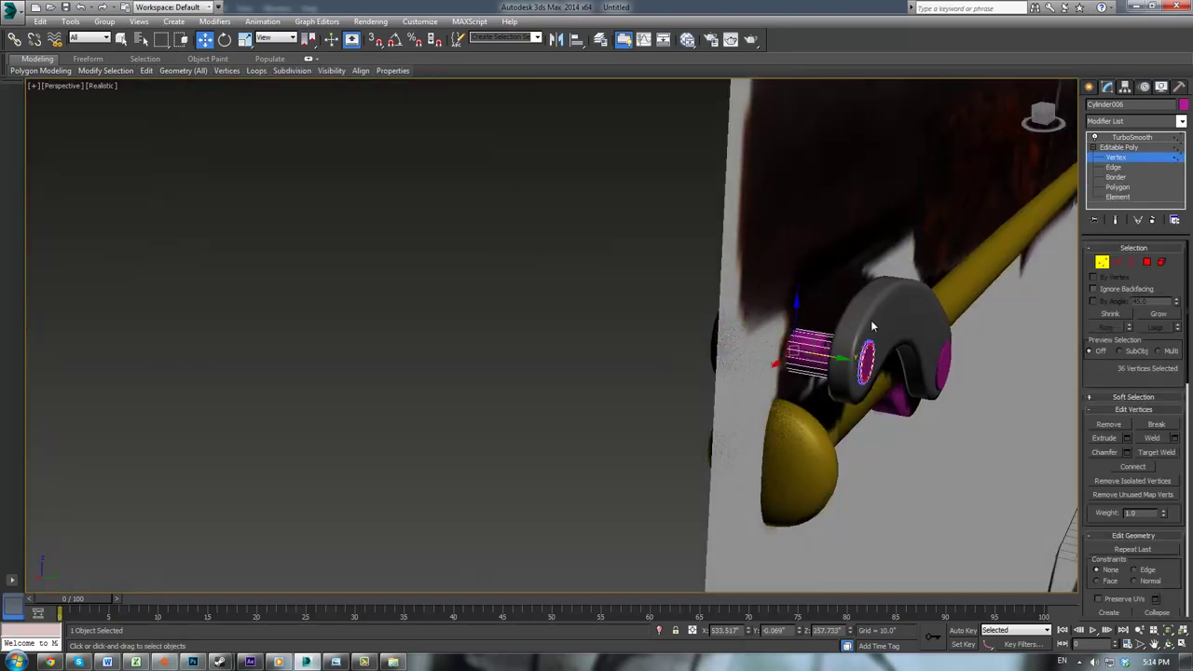
Step: Scale the knob-side pin's end vertices slightly outward along Y so both ends protrude past the arms, and leave vertex editing
scroll(382, 405, "down", 2)
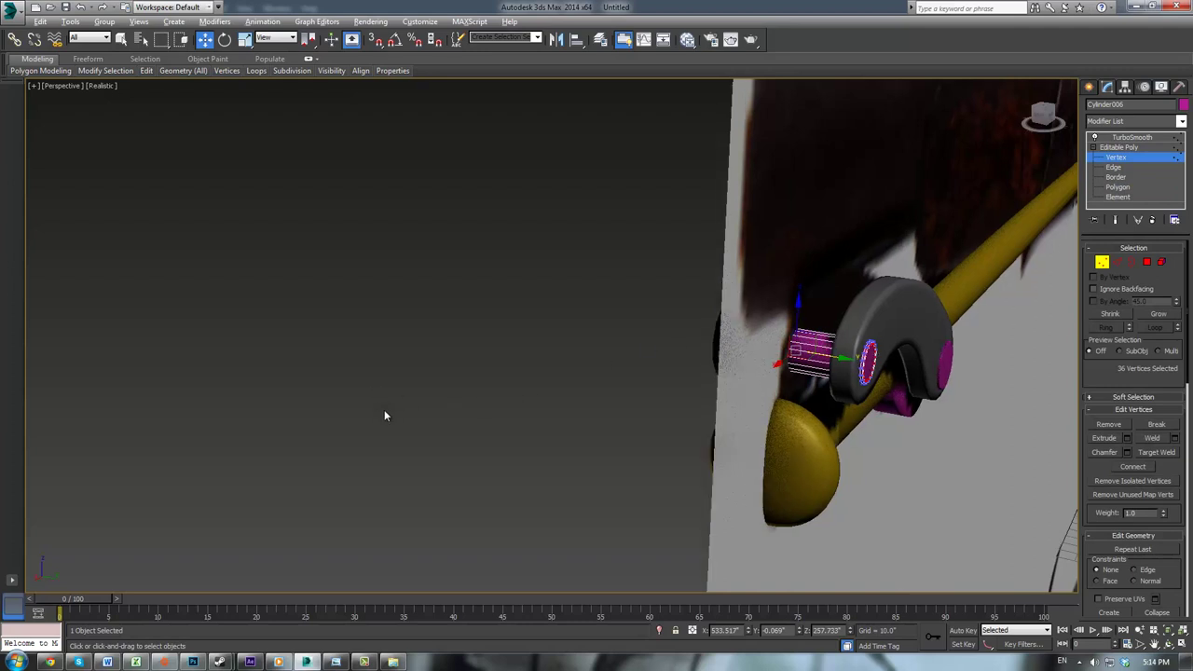
key("alt+w")
scroll(401, 259, "up", 3)
scroll(435, 235, "up", 2)
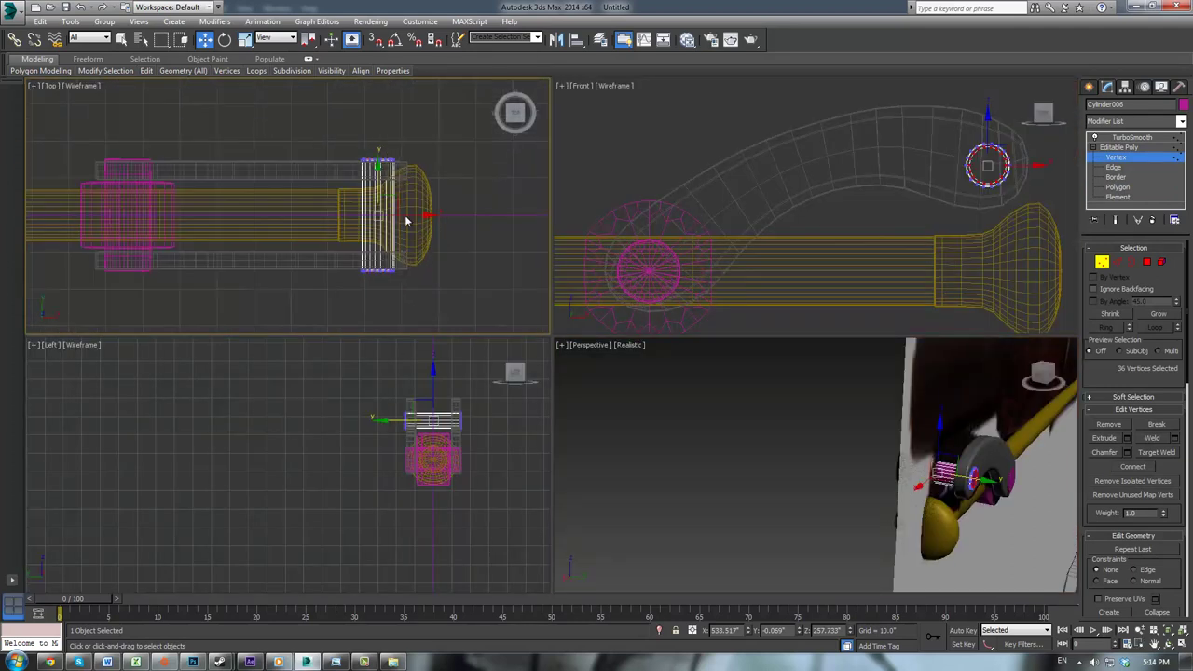
key("r")
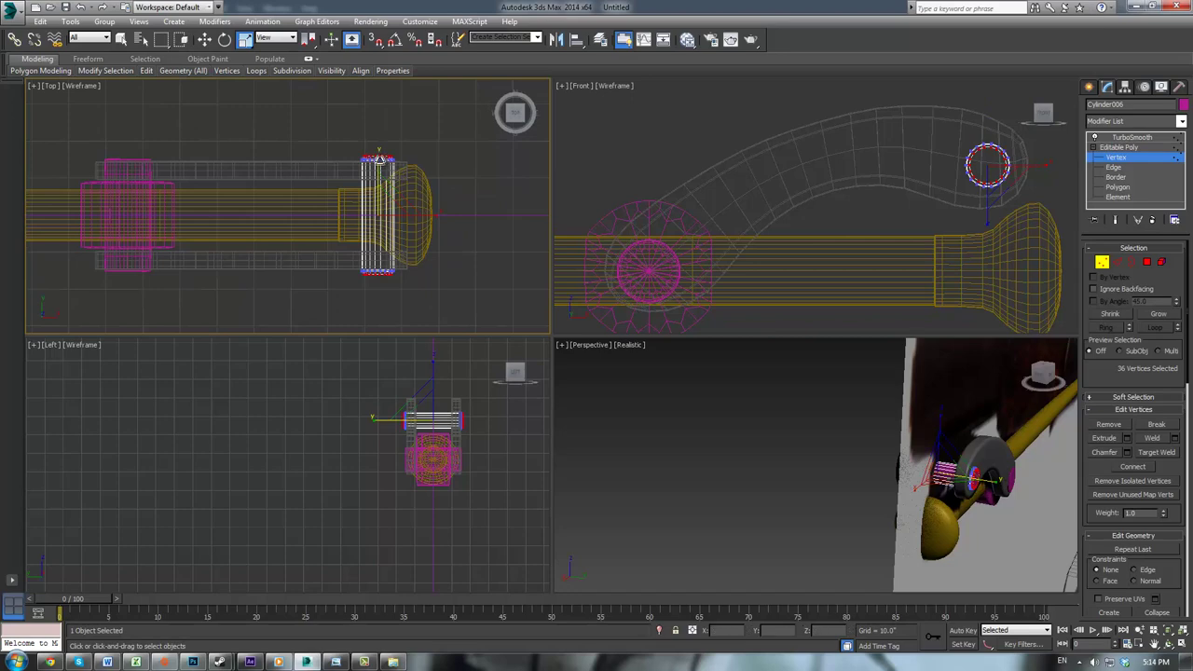
left_click_drag(378, 158, 381, 149)
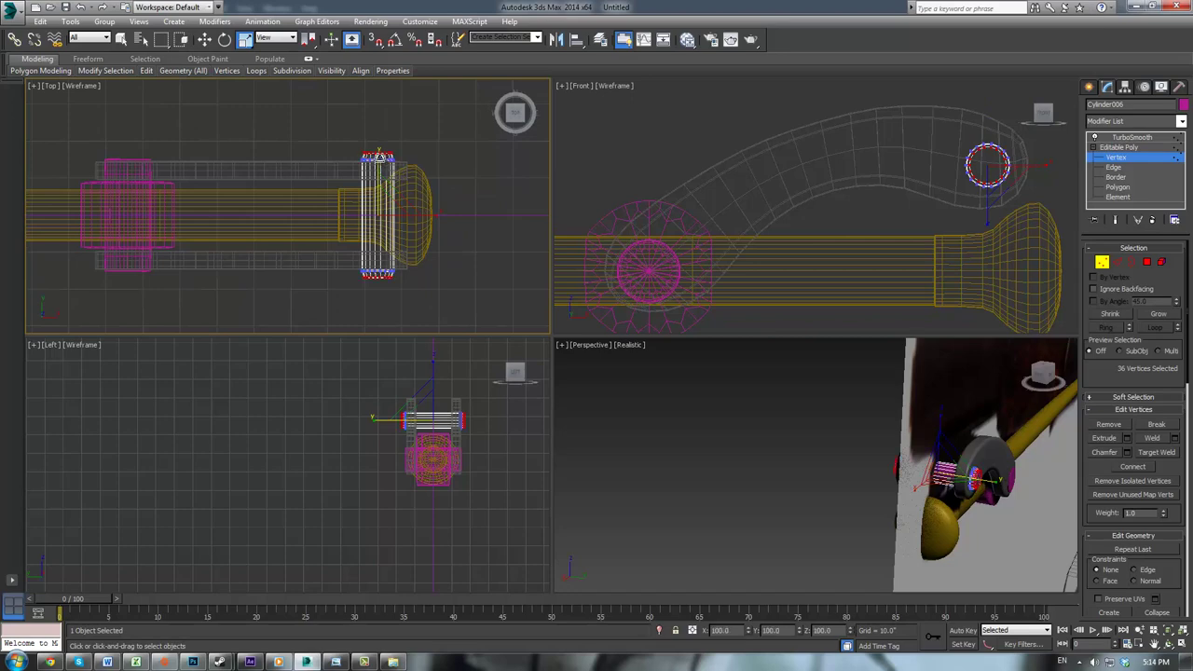
left_click(1116, 147)
left_click(880, 418)
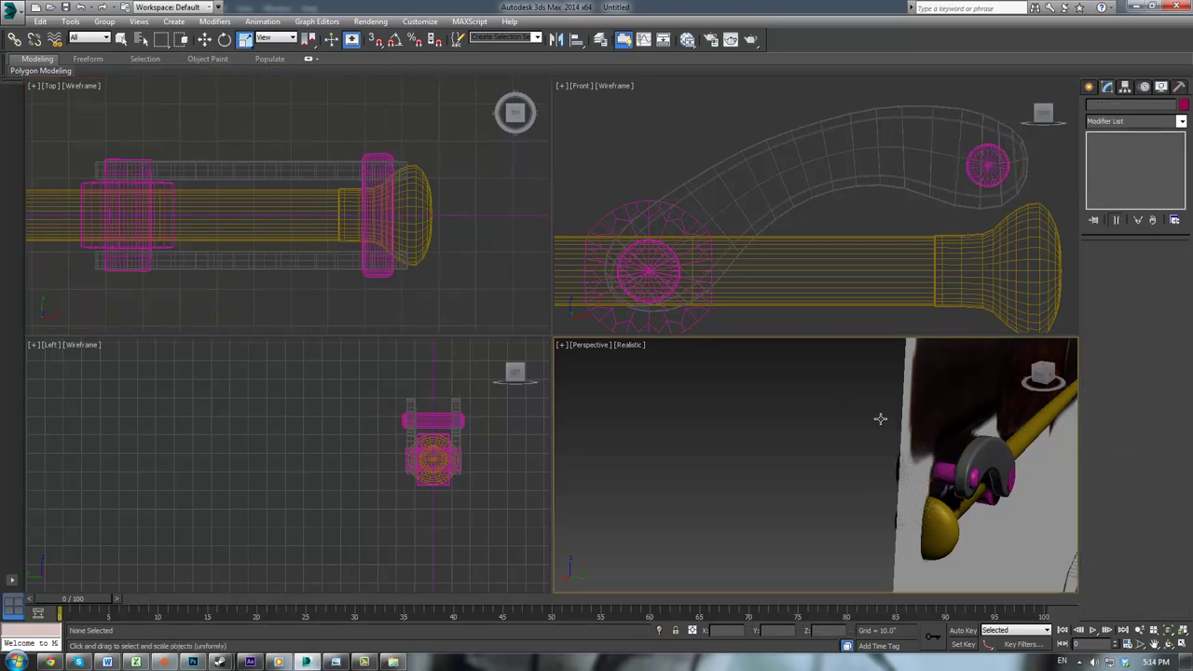
Step: Compare the pin's ends with the reference photo and inset its two end-cap polygons by 1.0" below TurboSmooth
scroll(819, 429, "up", 2)
scroll(818, 429, "up", 2)
middle_click_drag(901, 453, 848, 428)
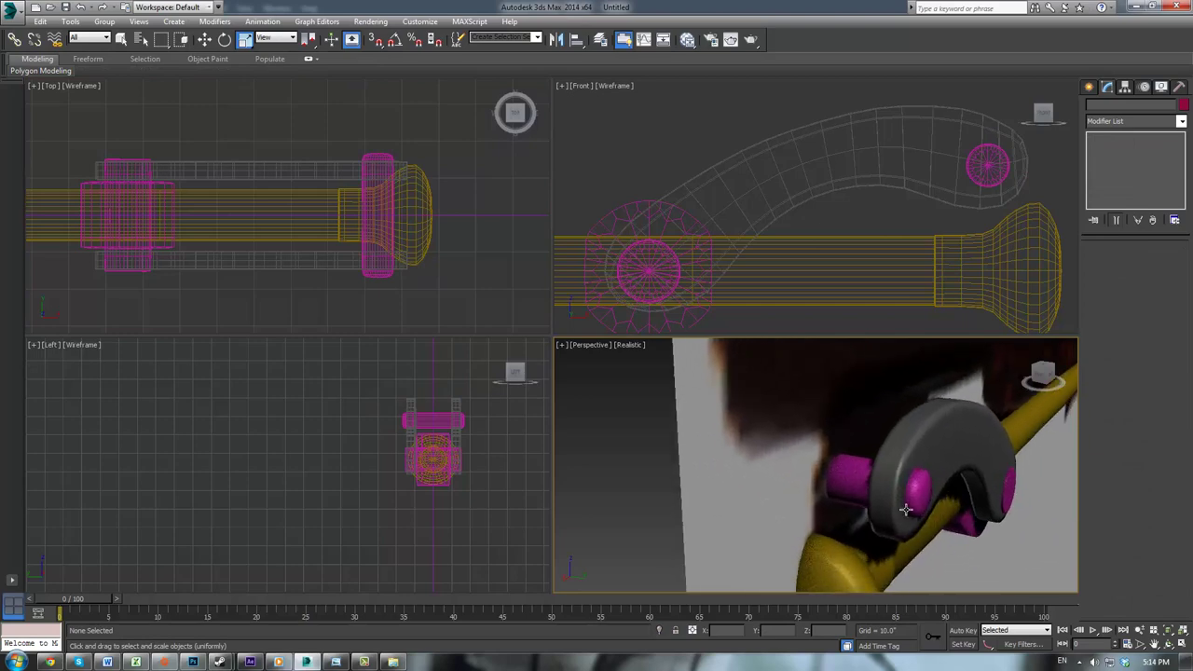
left_click_drag(1192, 63, 685, 94)
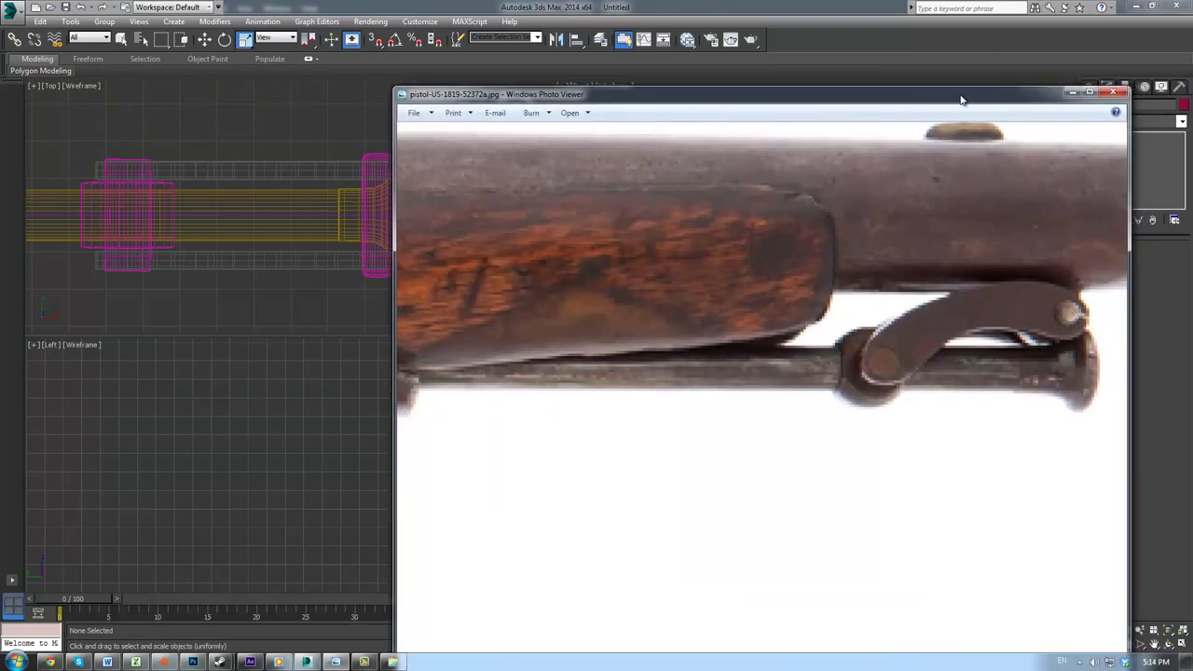
left_click_drag(963, 100, 1192, 98)
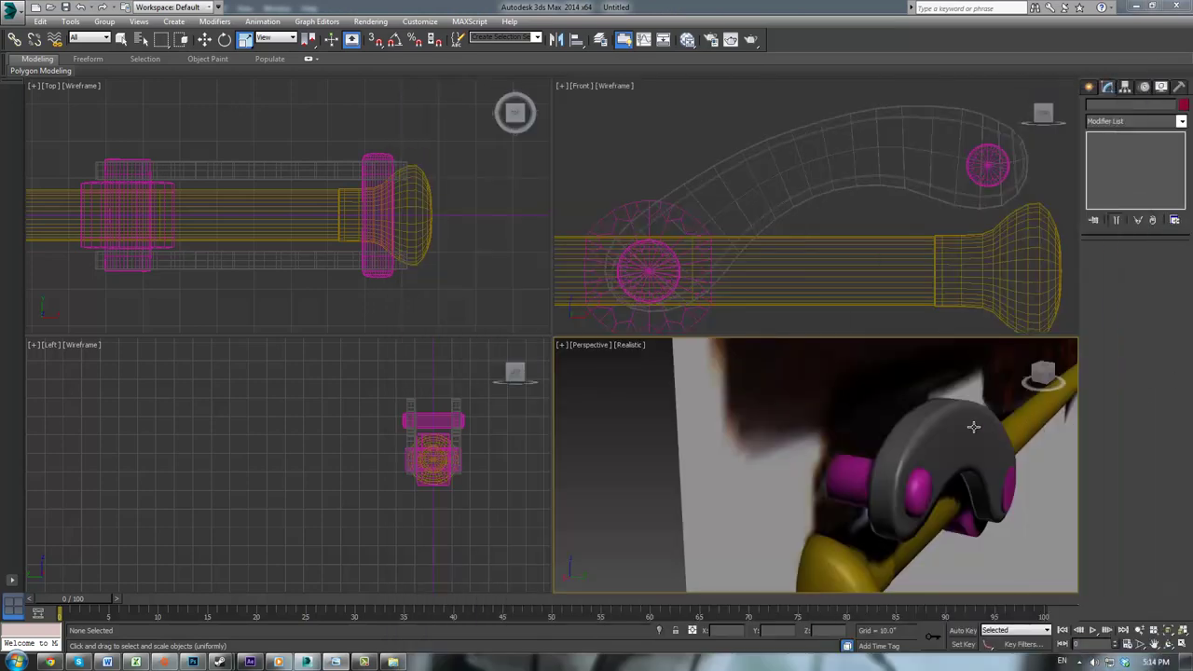
scroll(942, 467, "up", 2)
left_click(900, 511)
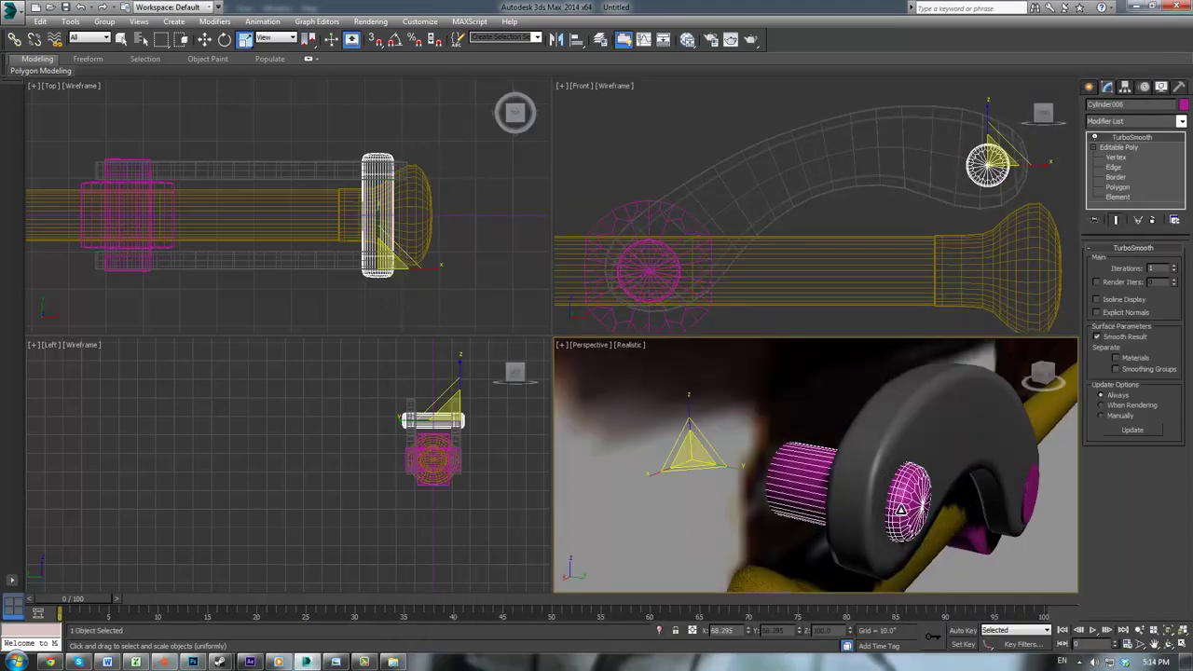
left_click(1134, 148)
left_click(1120, 188)
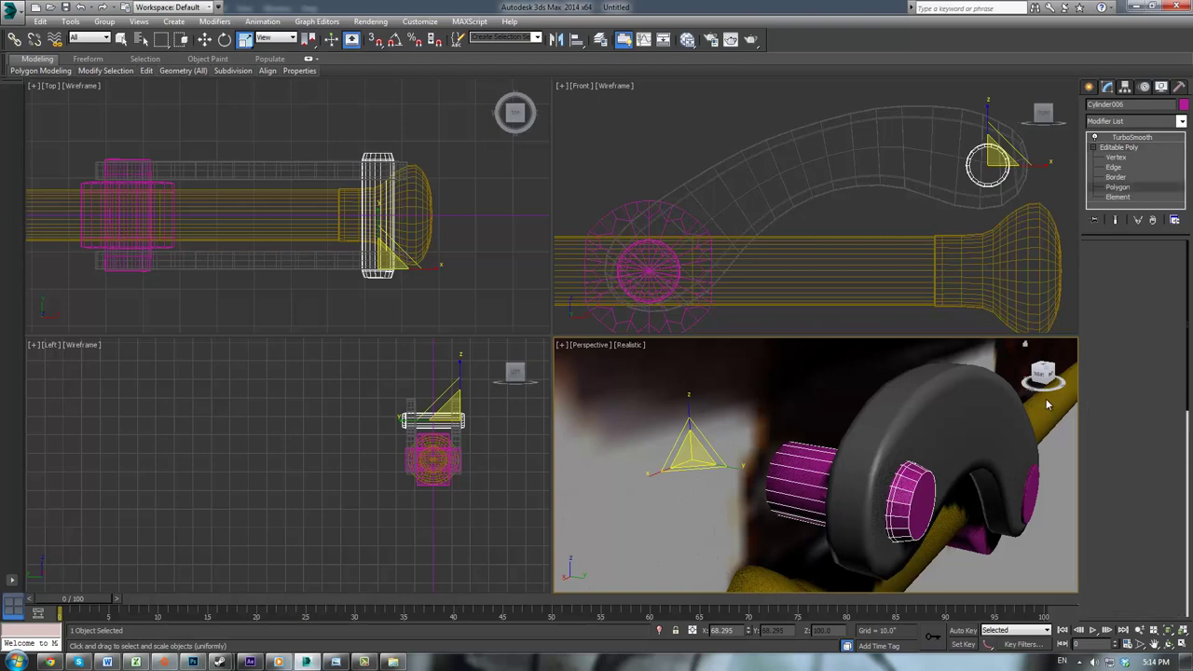
left_click(1174, 452)
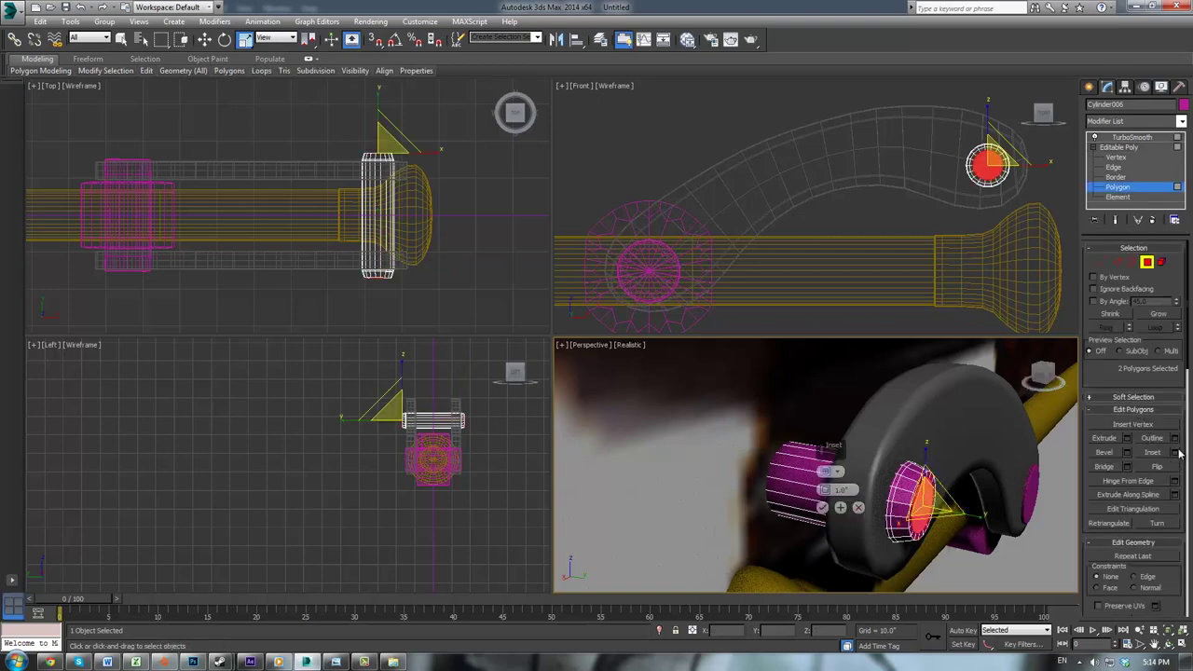
left_click(824, 508)
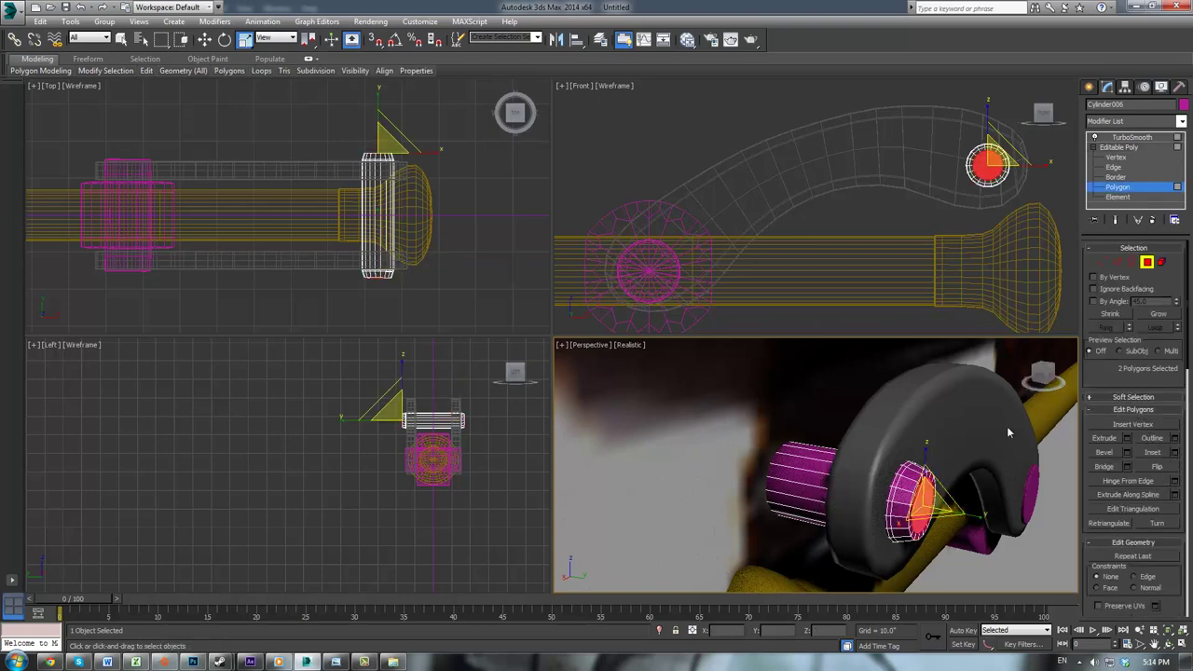
Step: Scale the two inset end-cap polygons down uniformly to roughly two-thirds in the front view
scroll(437, 440, "up", 2)
scroll(895, 200, "up", 3)
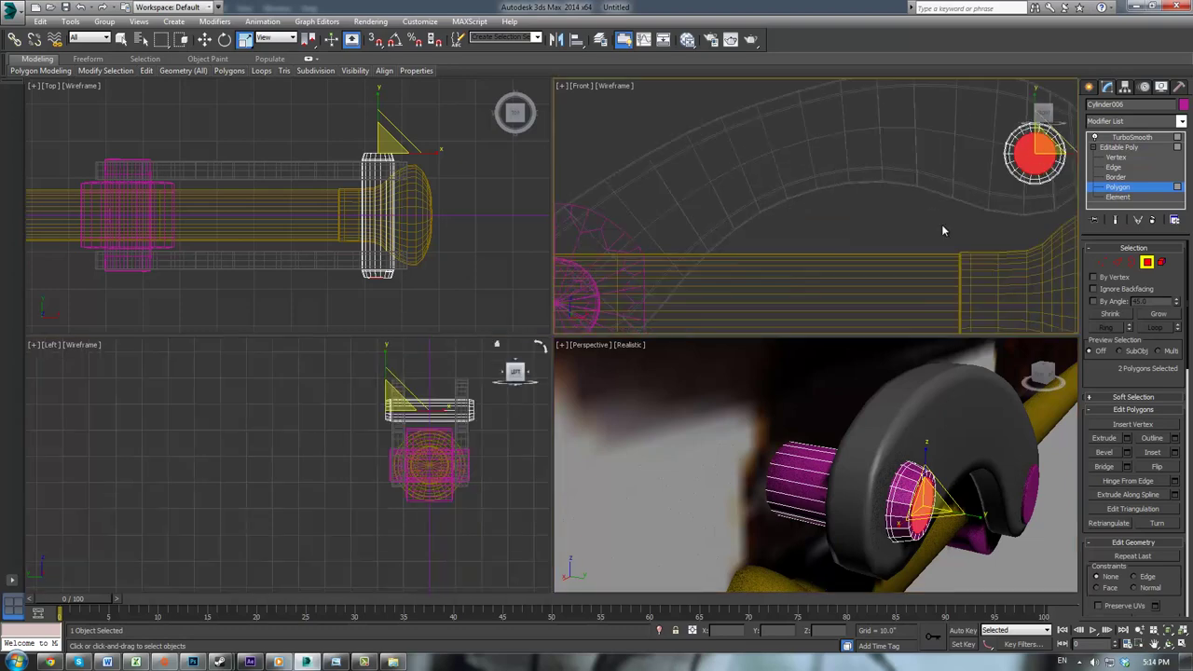
key("r")
left_click_drag(1051, 141, 1052, 175)
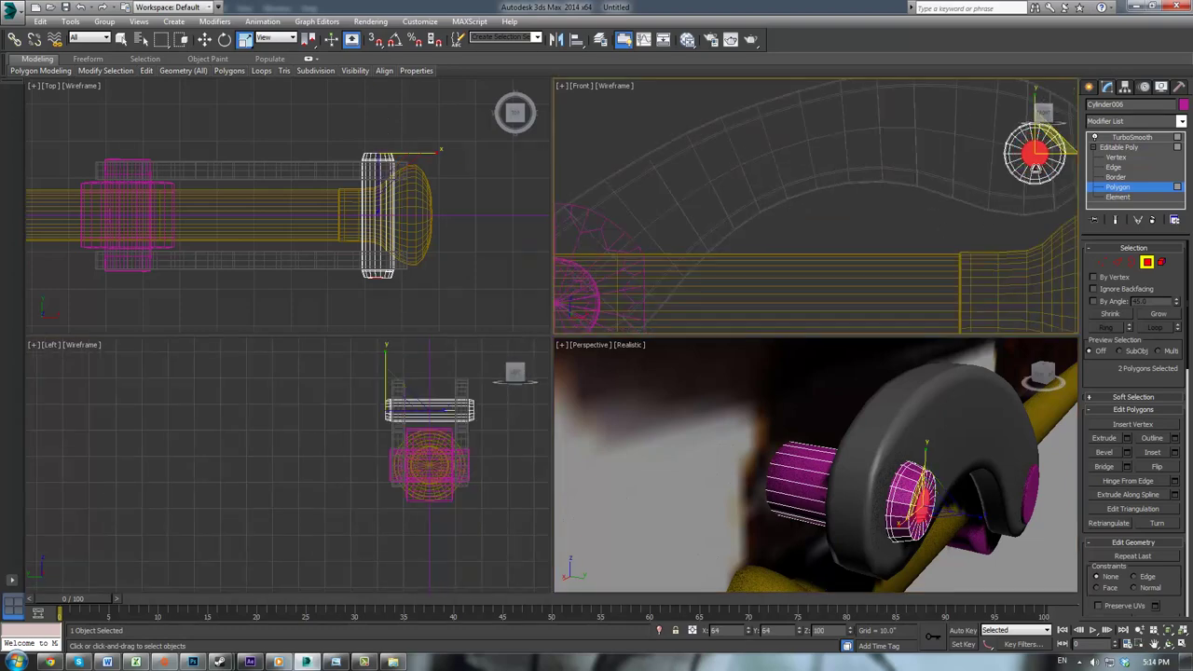
Step: Scale the knob-side pin's inner cap vertices slightly outward along Y to dome the ends, and return to TurboSmooth
key("w")
right_click(453, 159)
scroll(464, 177, "up", 1)
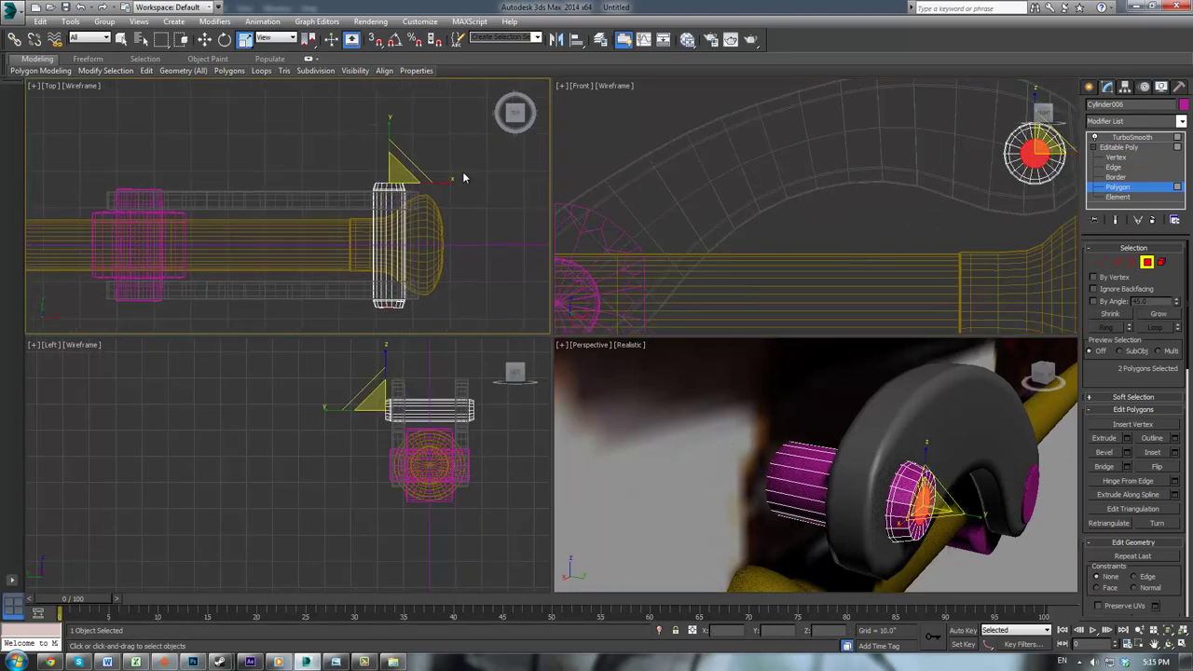
left_click(1104, 263)
middle_click_drag(407, 175, 402, 187)
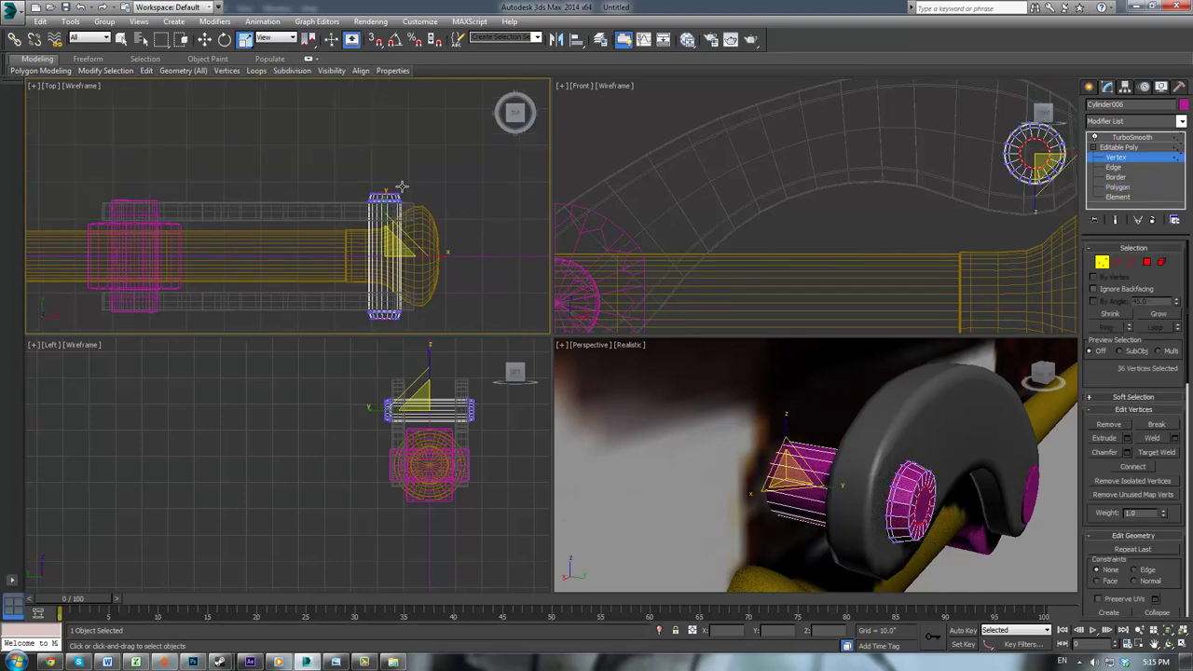
left_click_drag(386, 212, 386, 208)
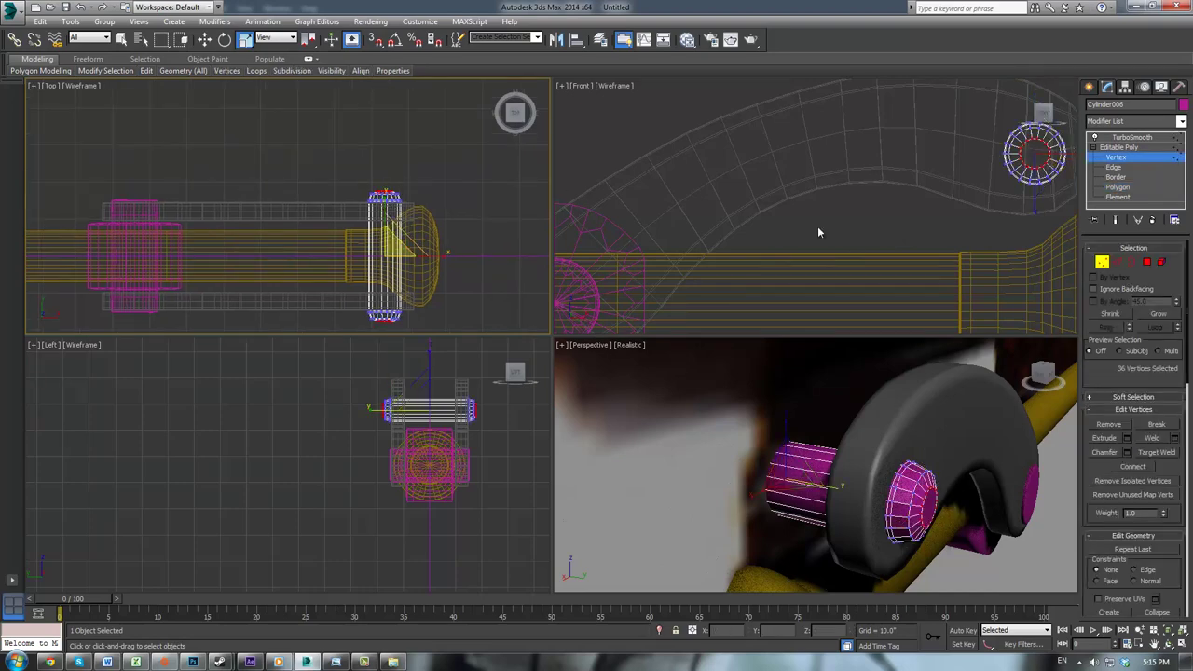
key("r")
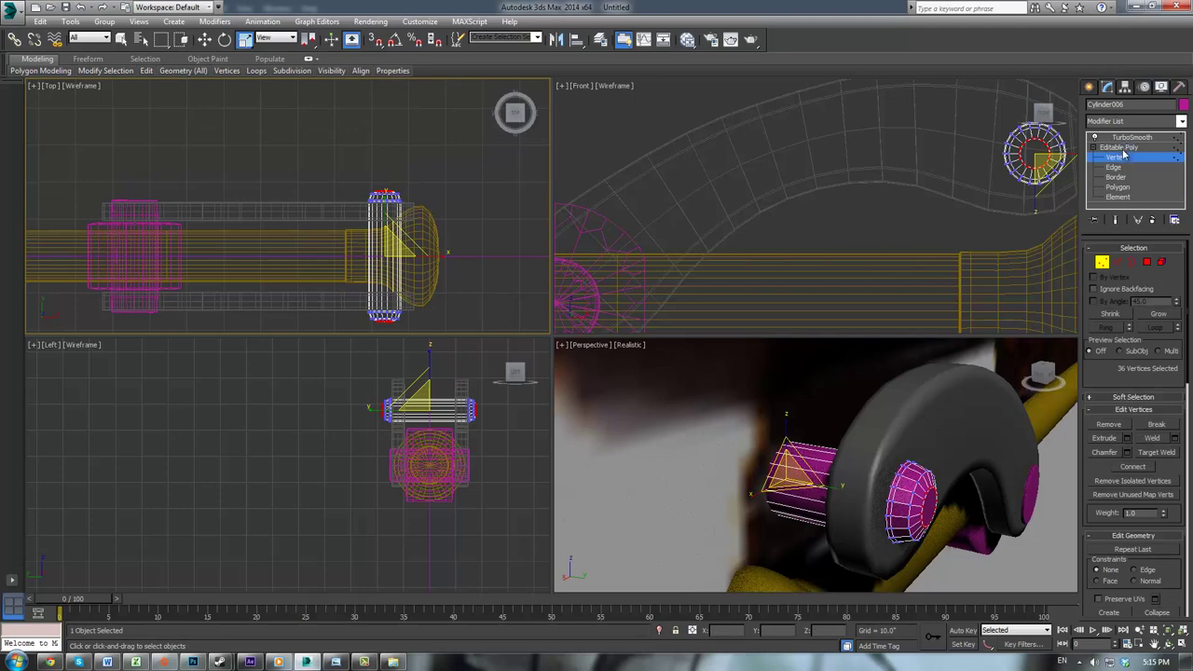
left_click(1123, 148)
left_click(1132, 138)
left_click(1014, 508)
left_click(1002, 544)
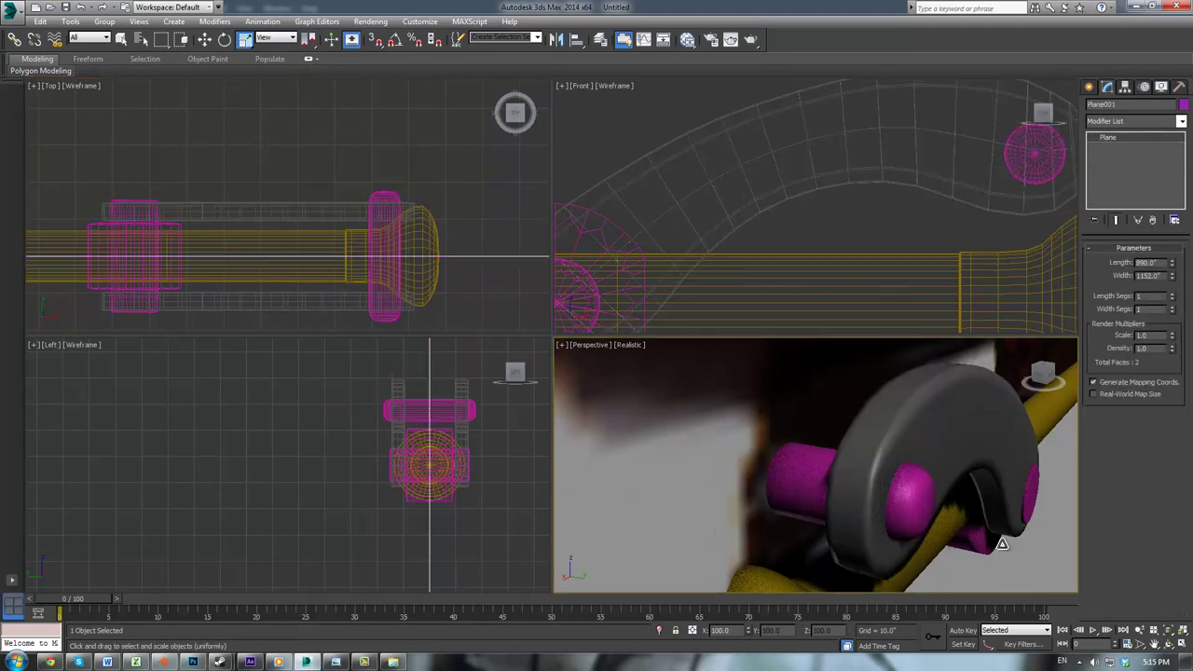
Step: Clone the collar pin and place the copy over the knob-side pin in the front view
scroll(999, 542, "down", 3)
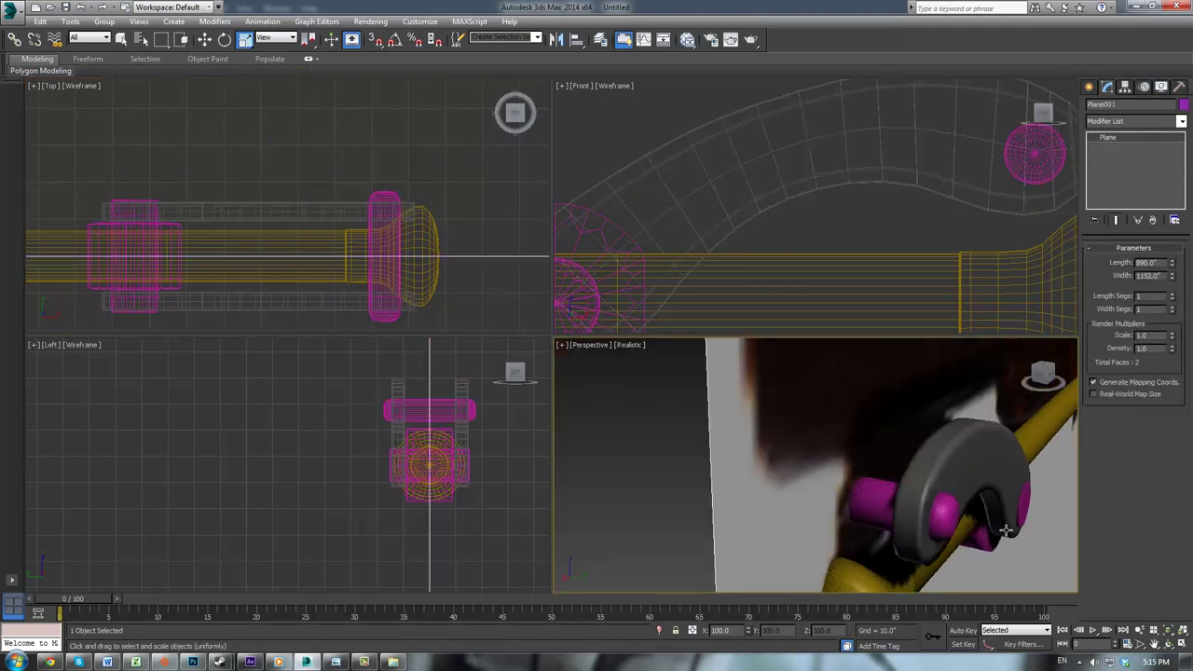
middle_click_drag(1006, 530, 683, 511, "alt")
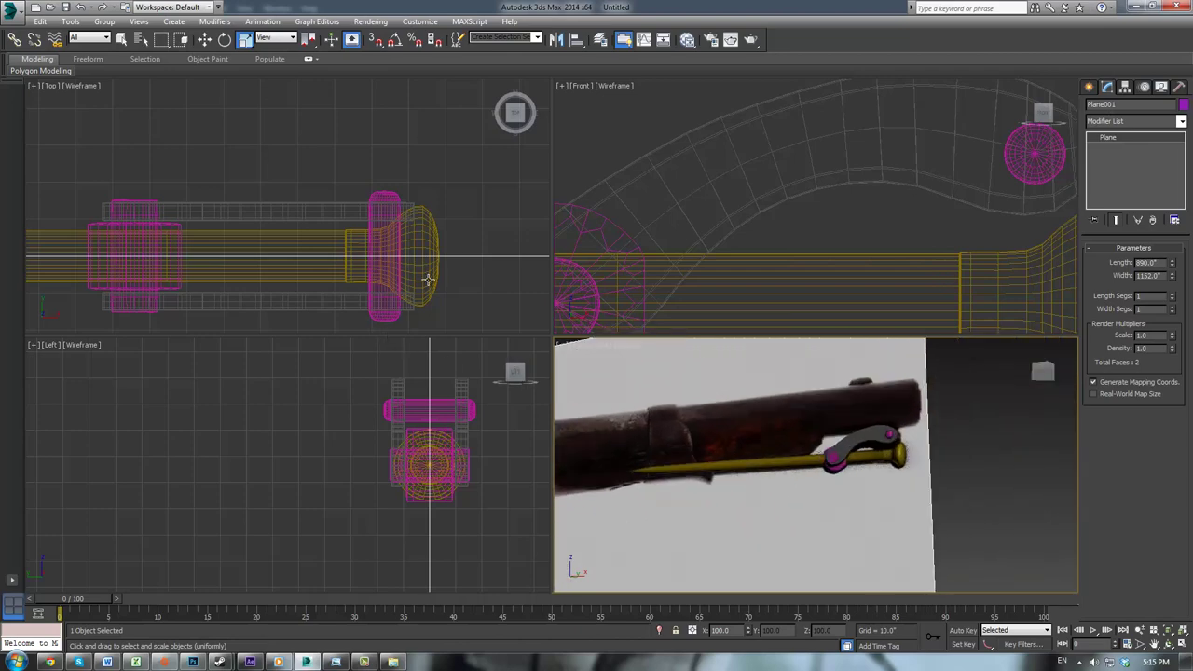
left_click(120, 301)
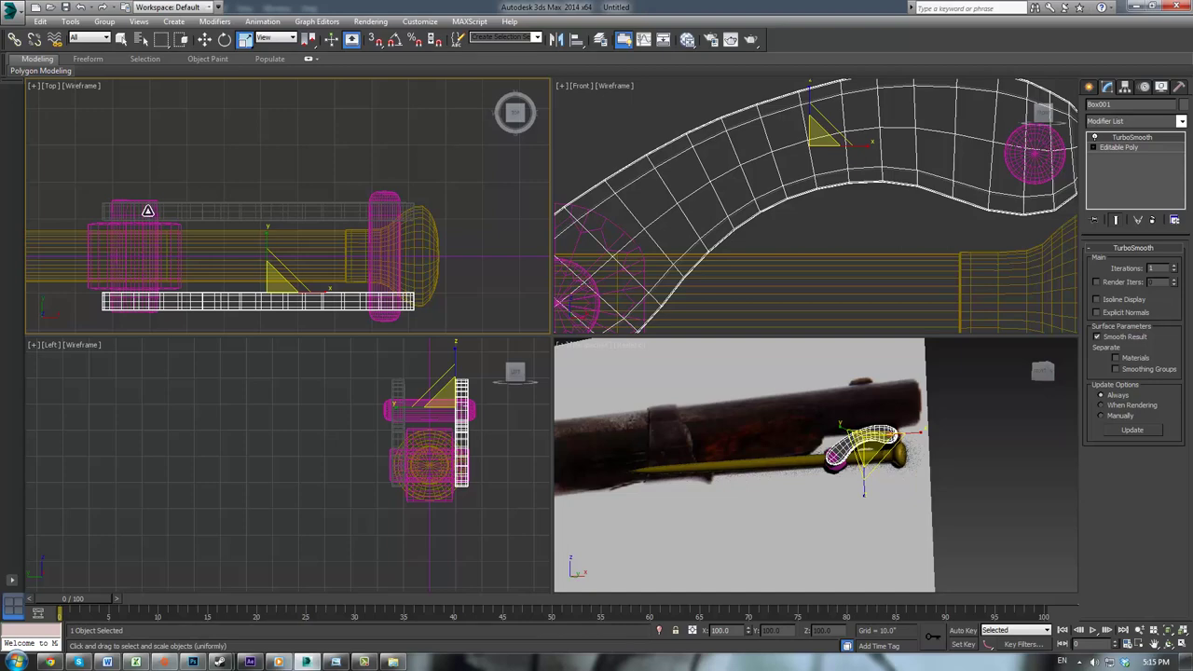
left_click(148, 211)
left_click(135, 204)
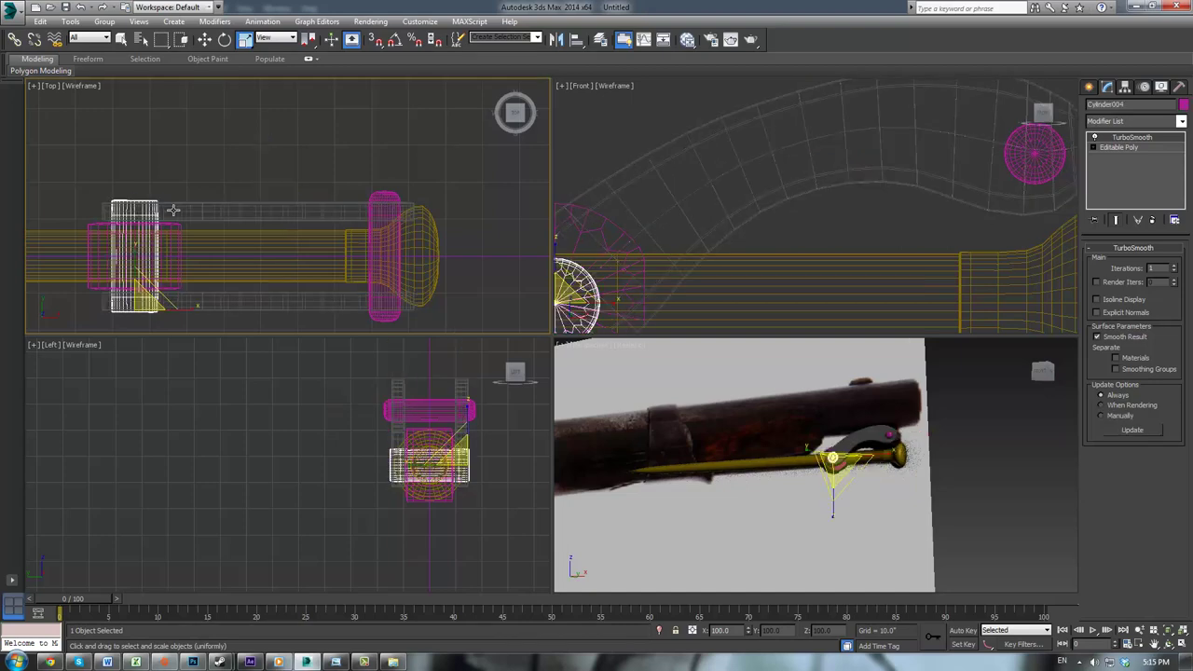
scroll(886, 194, "down", 3)
middle_click_drag(832, 197, 723, 245)
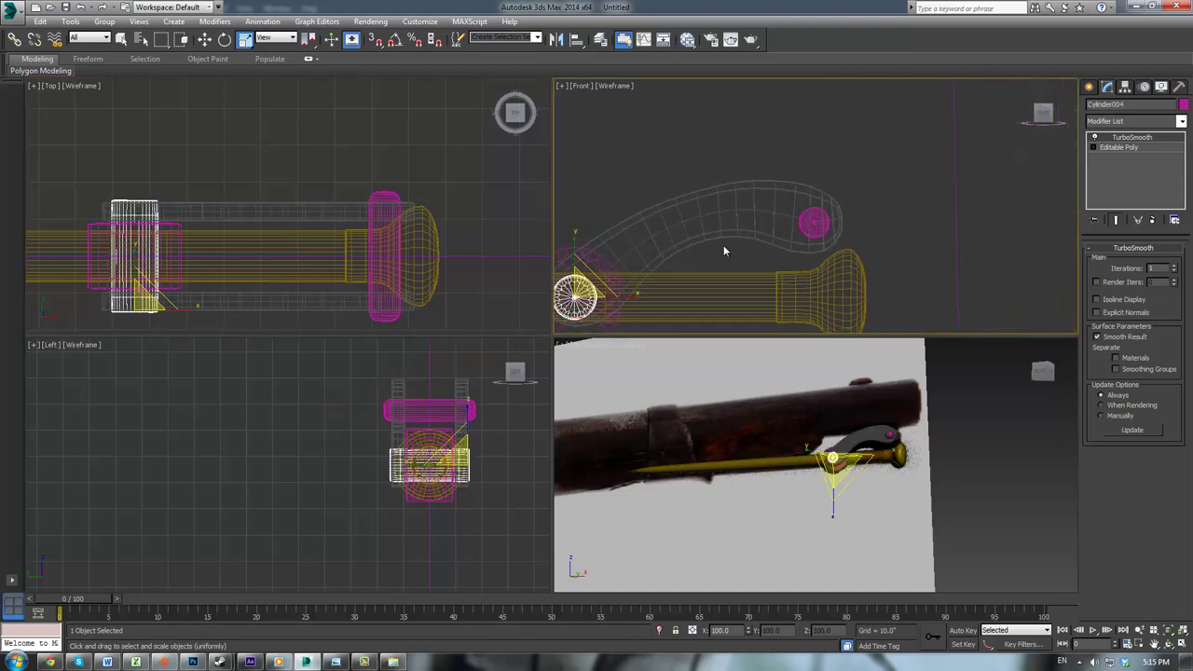
key("w")
mouse_move(591, 285)
left_mouse_down("shift")
mouse_move(836, 208)
mouse_move(814, 222)
left_mouse_up("shift")
left_click(597, 385)
Step: Align the cloned cylinder to the knob-side pin pivot to pivot in X, Y and Z position, matching orientation on all three axes
scroll(623, 90, "up", 5)
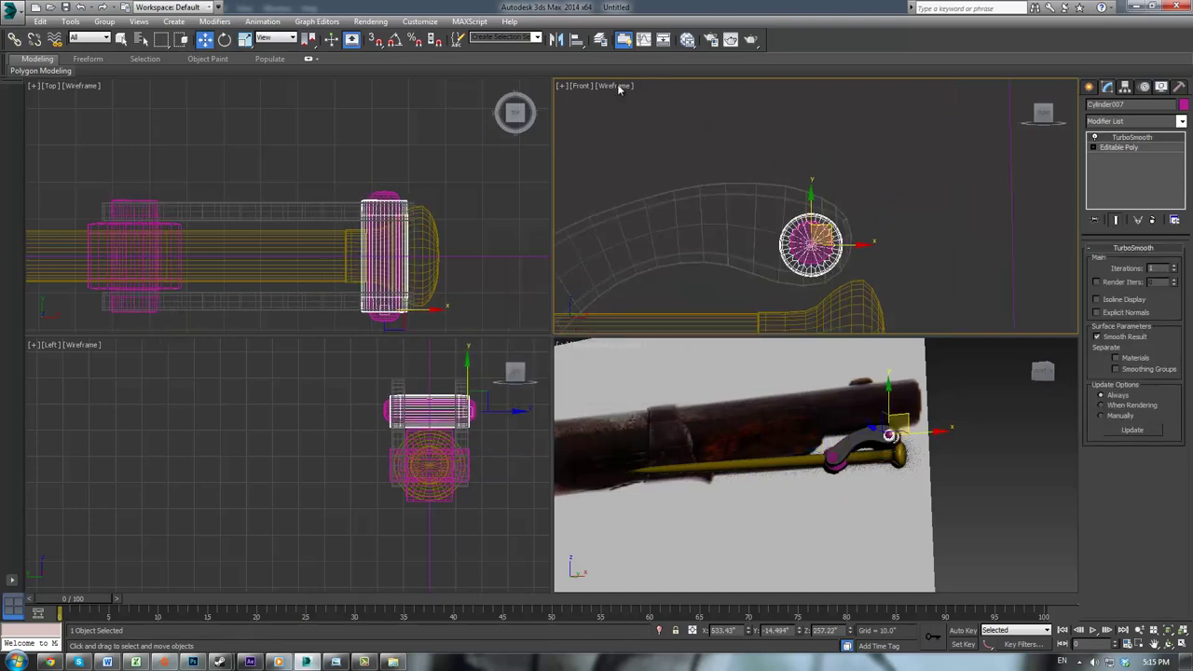
left_click(575, 39)
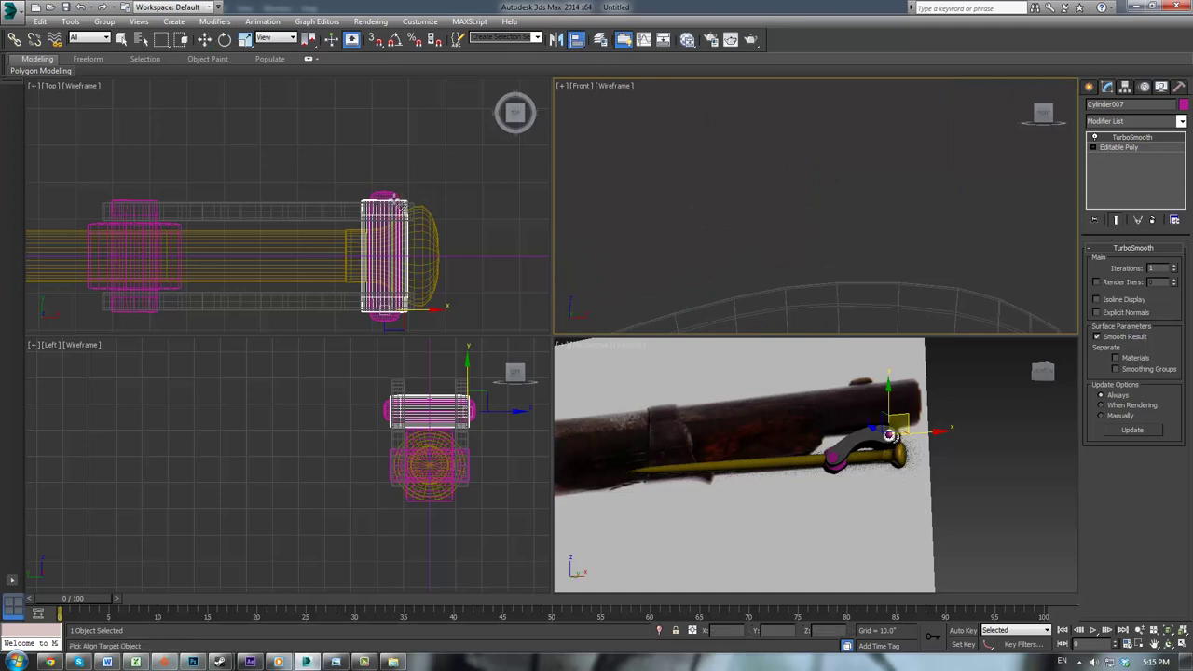
left_click(394, 200)
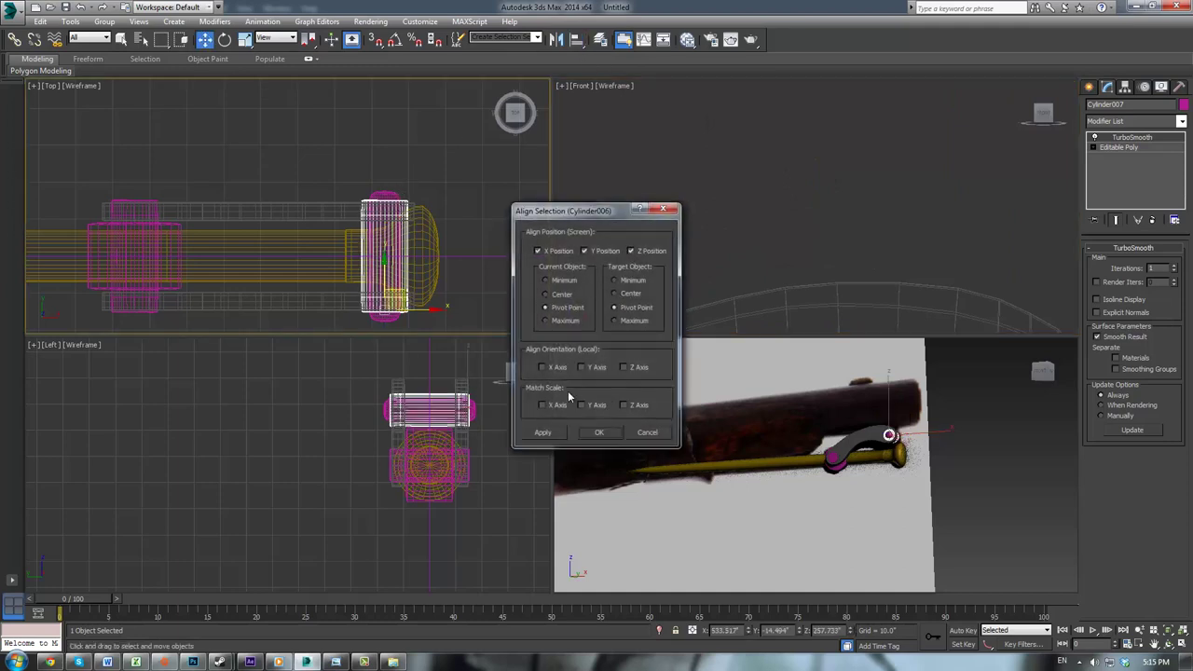
left_click(542, 367)
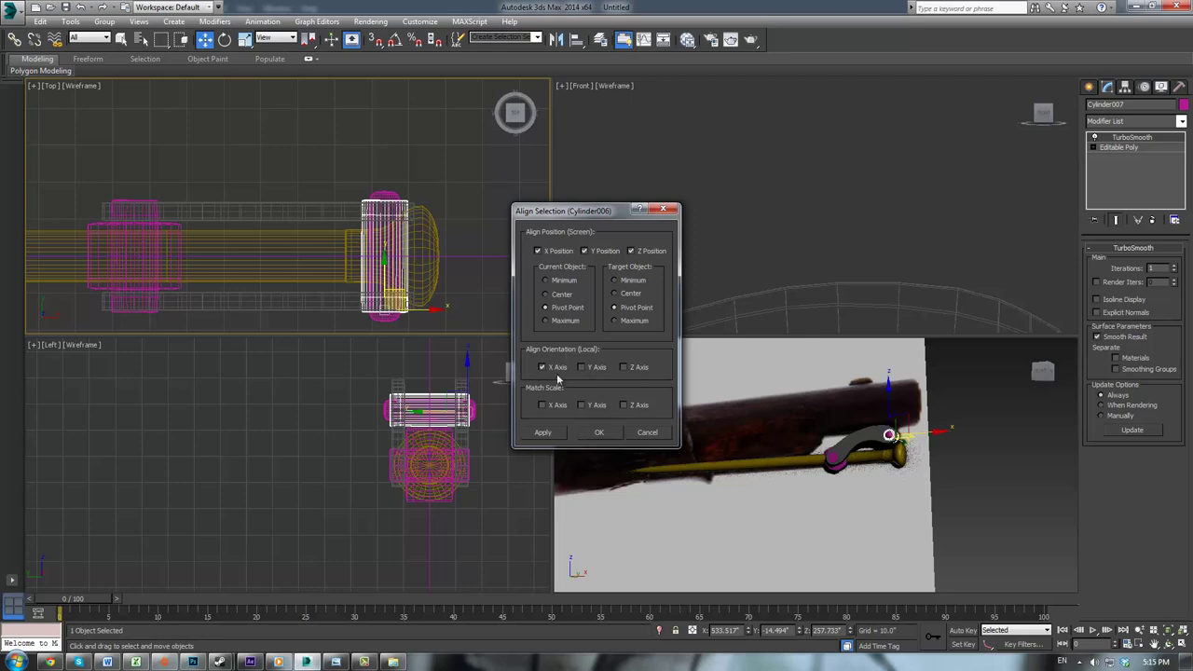
left_click(623, 369)
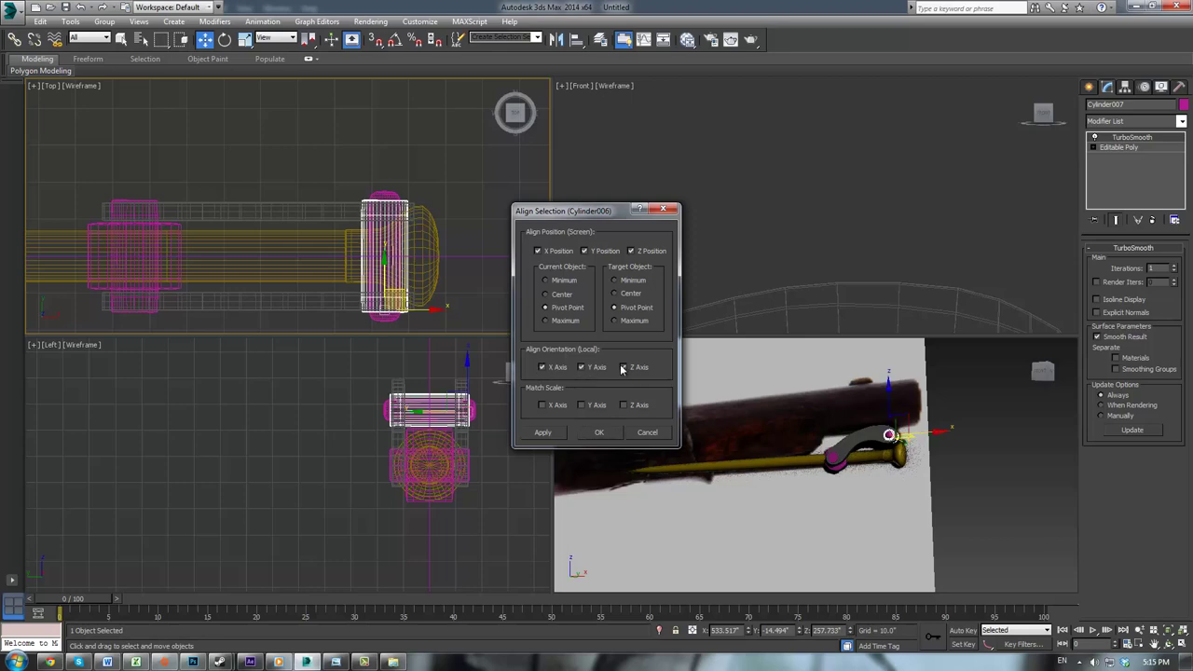
left_click(598, 434)
Step: Scale the cloned cylinder along its length to about 71% and move it along Y until its front end meets the front arm's inner face
scroll(881, 443, "up", 5)
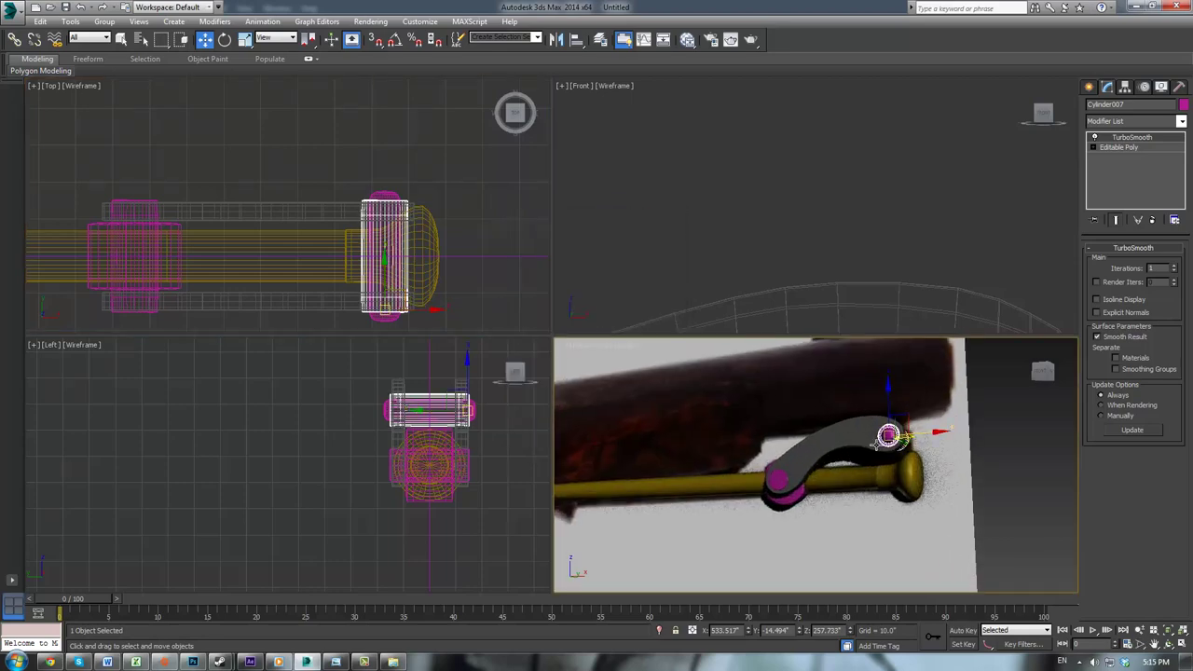
key("z")
scroll(910, 468, "down", 4)
middle_click_drag(910, 468, 850, 463, "alt")
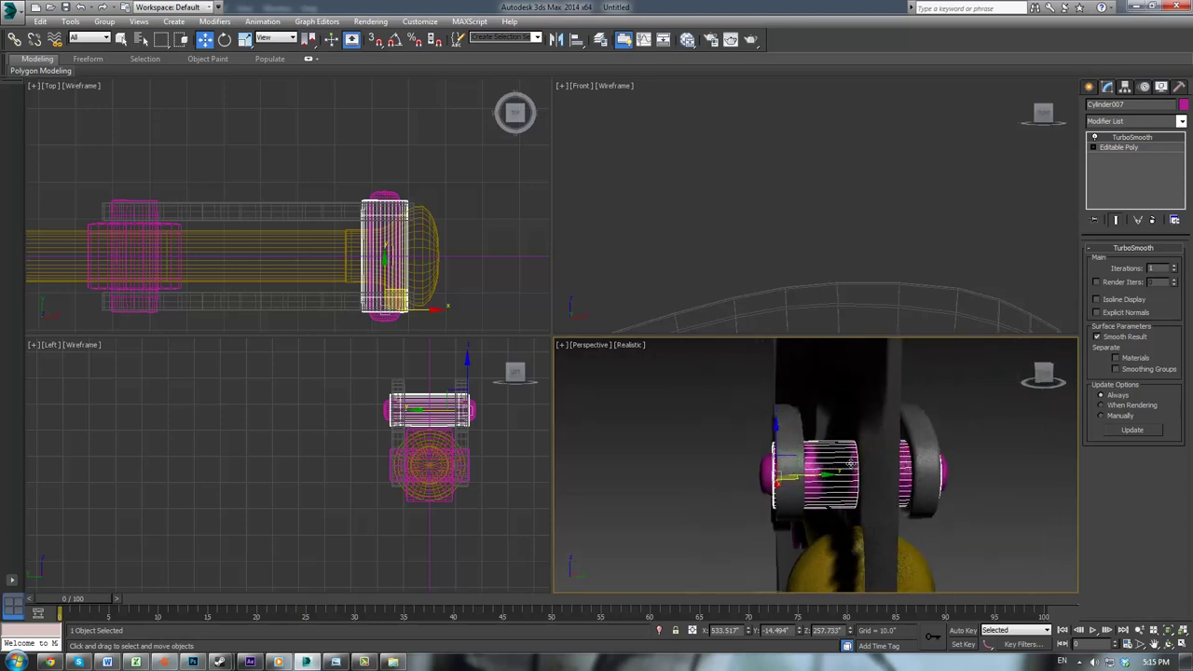
key("r")
mouse_move(719, 479)
left_mouse_down()
mouse_move(756, 475)
mouse_move(740, 472)
left_mouse_up()
scroll(453, 265, "up", 2)
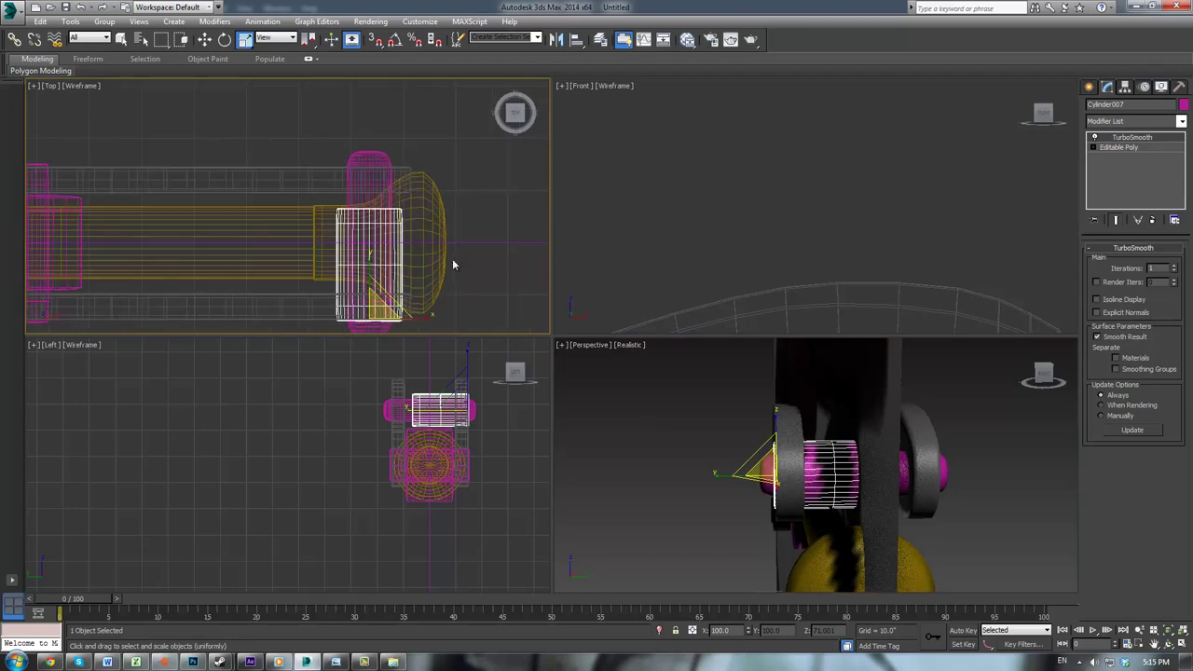
scroll(415, 284, "up", 2)
key("w")
left_click_drag(352, 282, 355, 242)
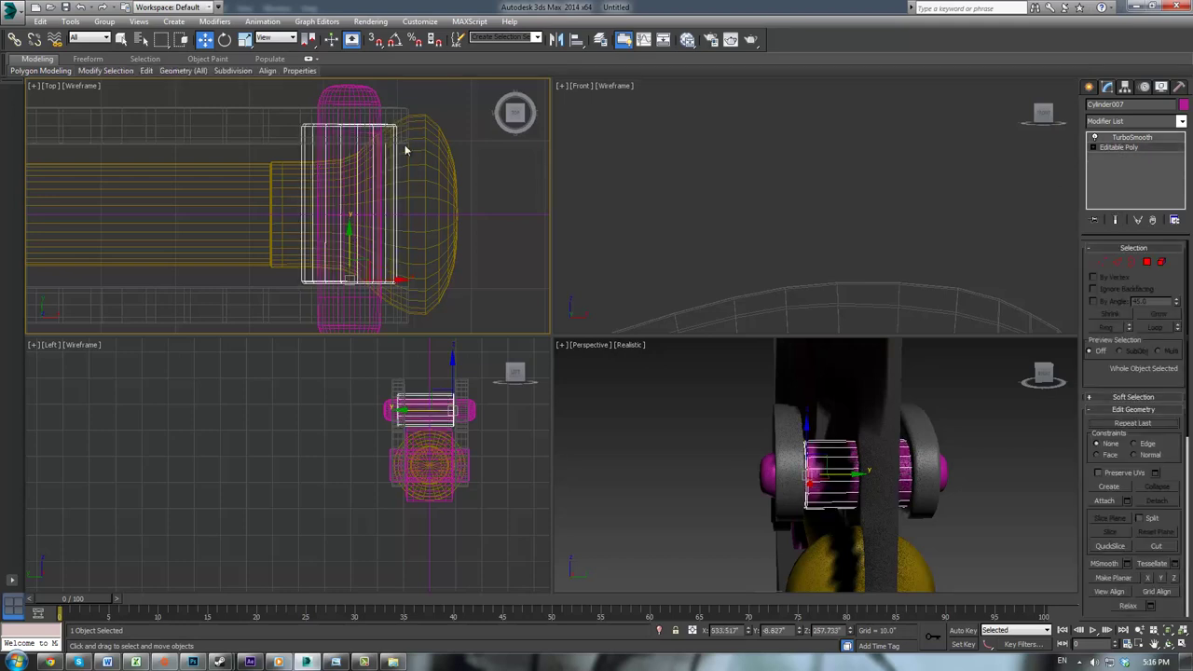
Step: Move the cloned cylinder's rear-end vertices in to about Y 9.07", against the rear arm's inner face
key("1")
left_click_drag(272, 112, 465, 156)
left_click_drag(352, 87, 353, 119)
scroll(353, 120, "up", 2)
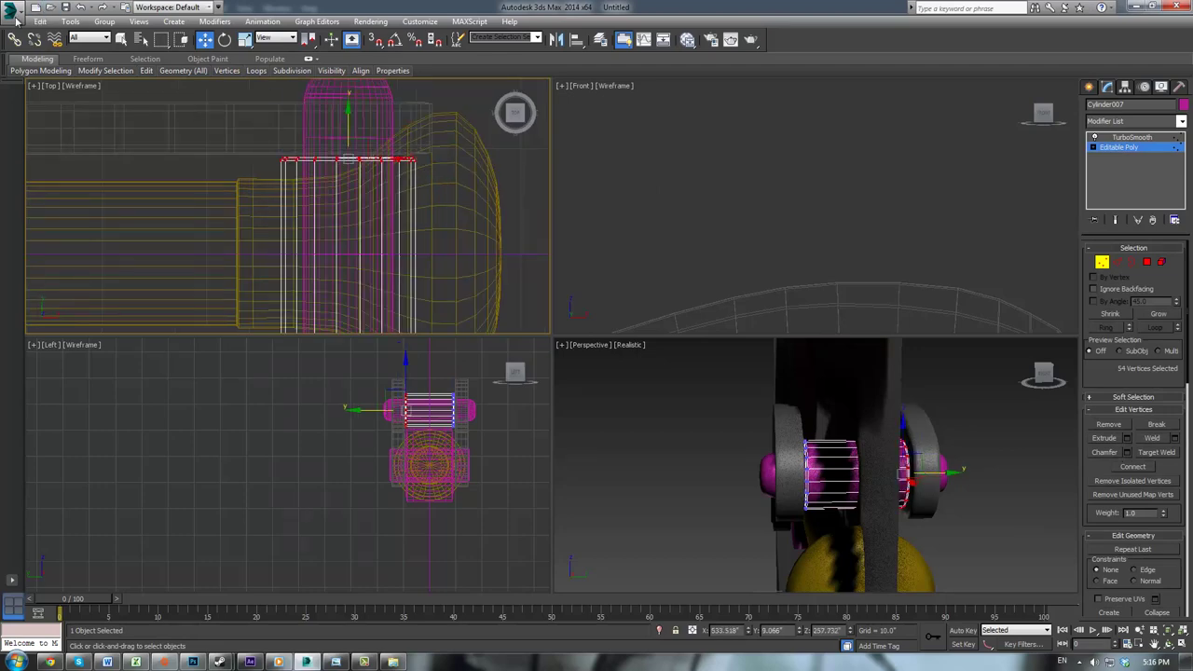
Step: Save the scene as "flintlock pistol v1" in the Flintlock Pistol folder
left_click(13, 6)
left_click(28, 118)
left_click(35, 119)
double_click(253, 152)
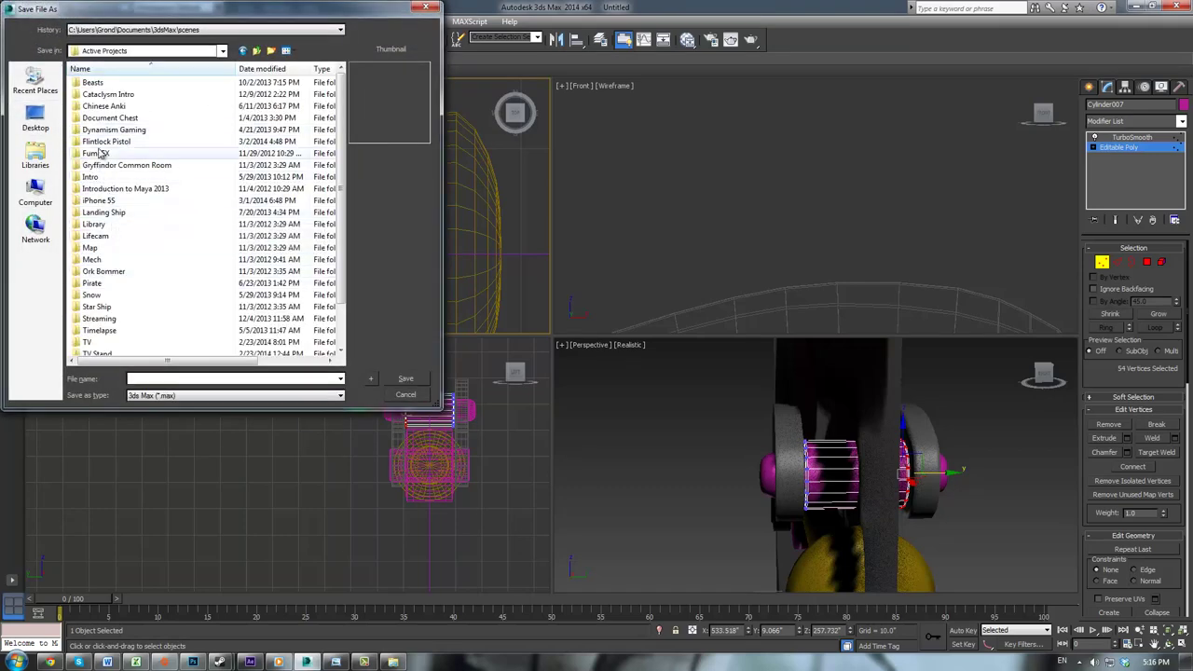
double_click(99, 143)
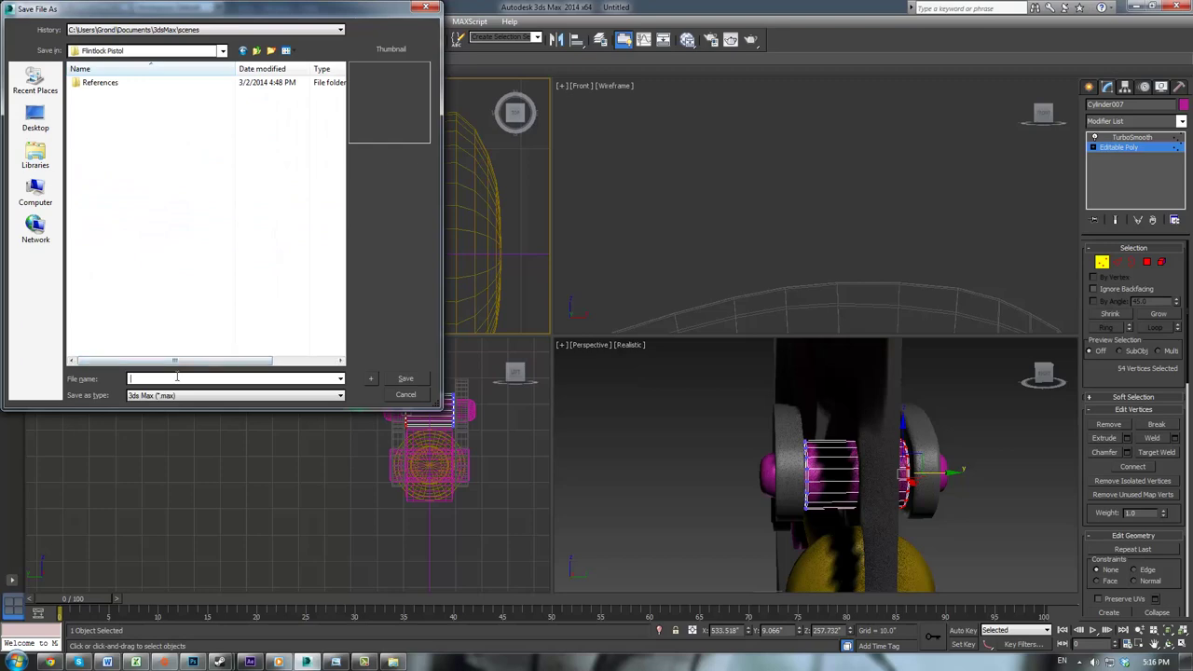
type("flintlock pistol v1")
key("Return")
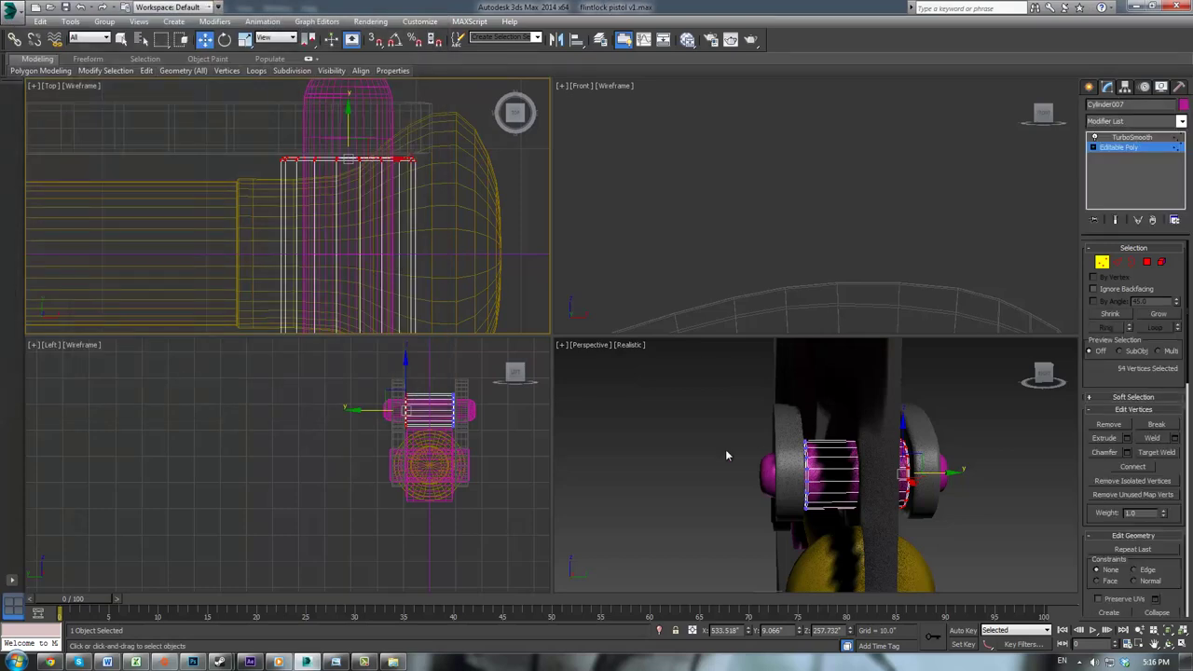
Step: Move the upper half of the spacer cylinder's vertices up in the front view, stretching it toward the barrel, and return to TurboSmooth
left_click(710, 449)
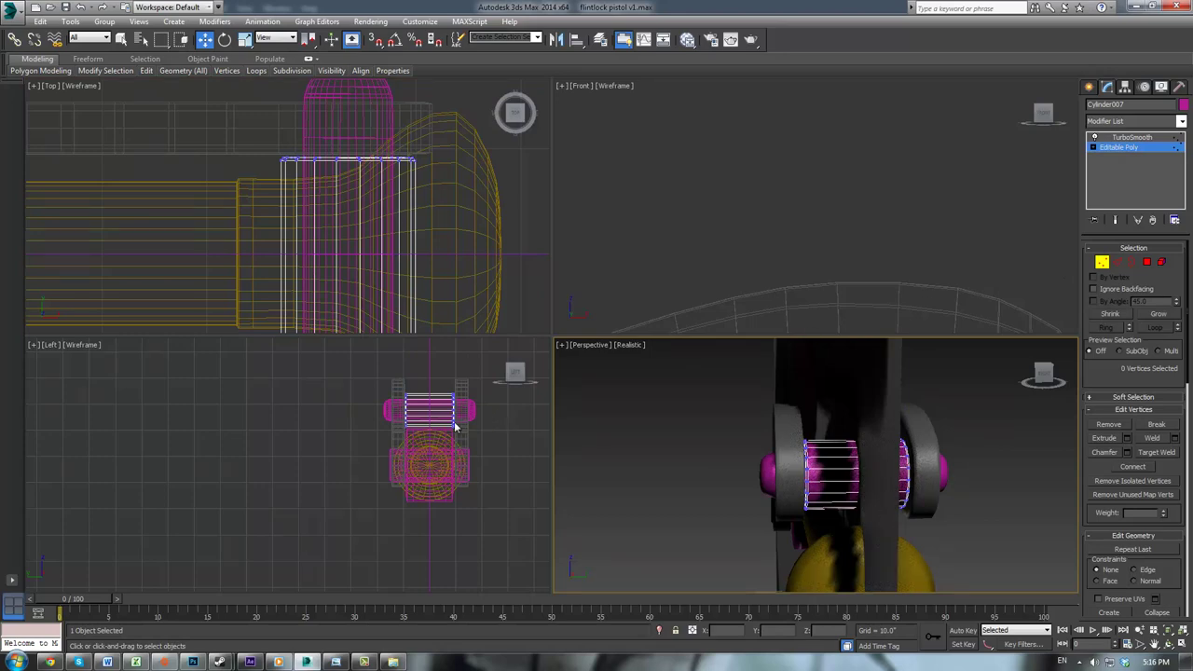
right_click(637, 257)
key("z")
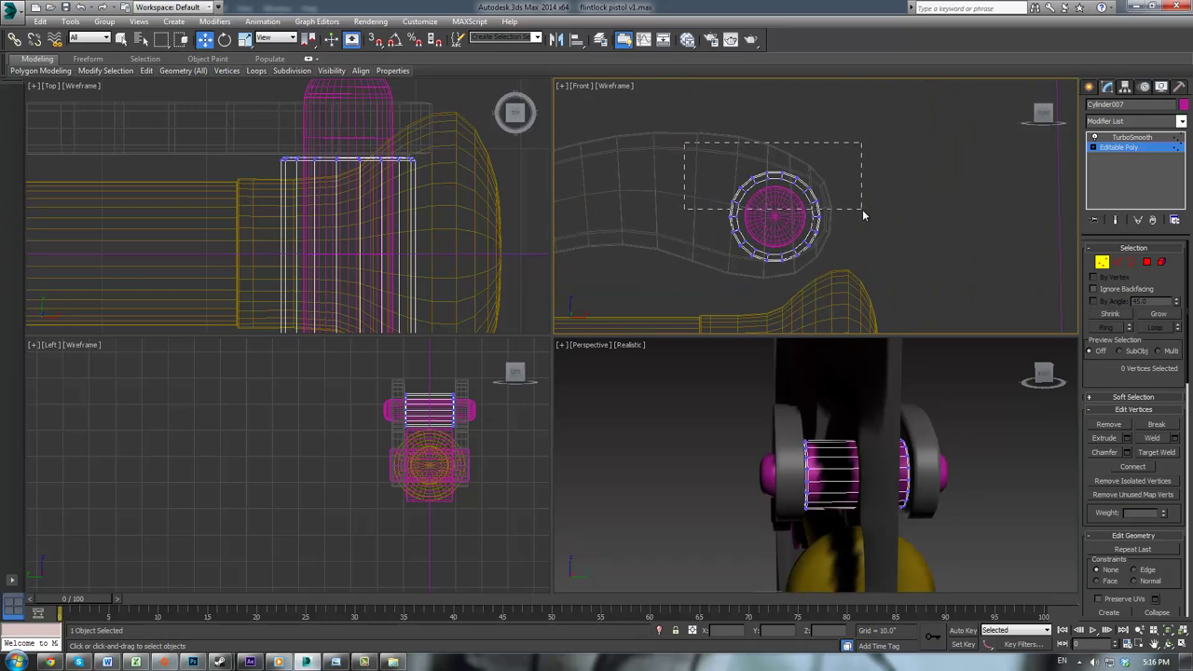
left_click_drag(863, 216, 862, 211)
left_click_drag(789, 175, 791, 72)
left_click(972, 430)
middle_click_drag(972, 428, 1059, 438, "alt")
scroll(947, 428, "down", 3)
mouse_move(942, 427)
middle_mouse_down("alt")
mouse_move(813, 395)
mouse_move(929, 437)
middle_mouse_up("alt")
left_click(1126, 139)
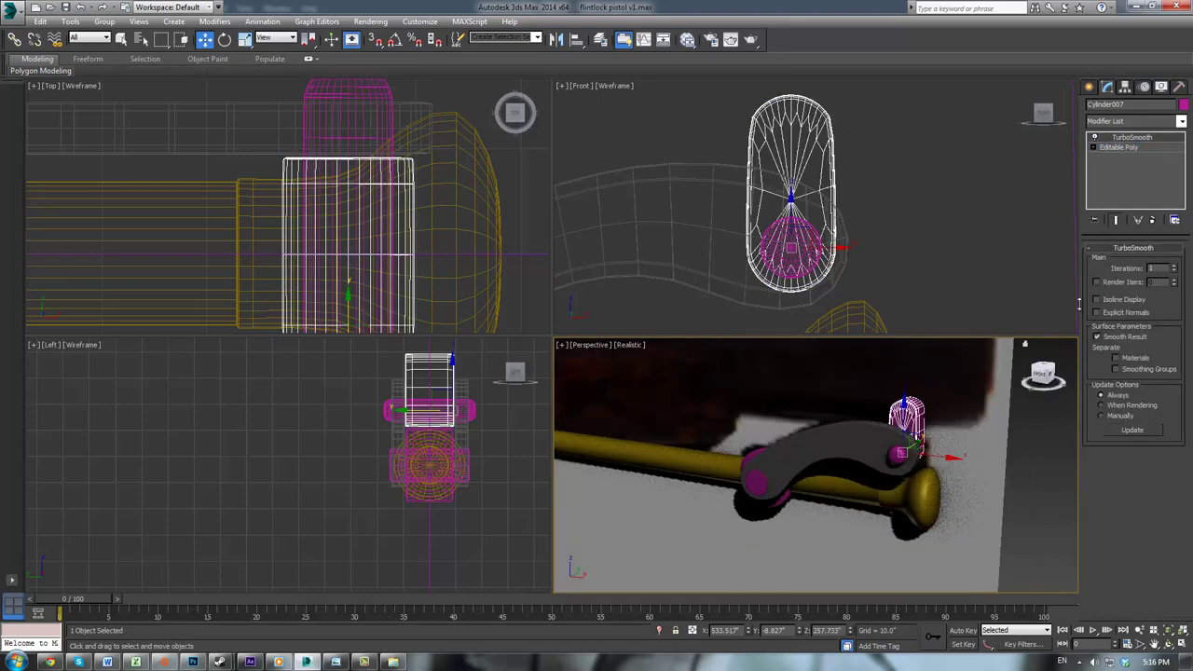
Step: Unhide all objects, including the barrel, and hide the reference image plane
left_click(1038, 441)
right_click(1039, 440)
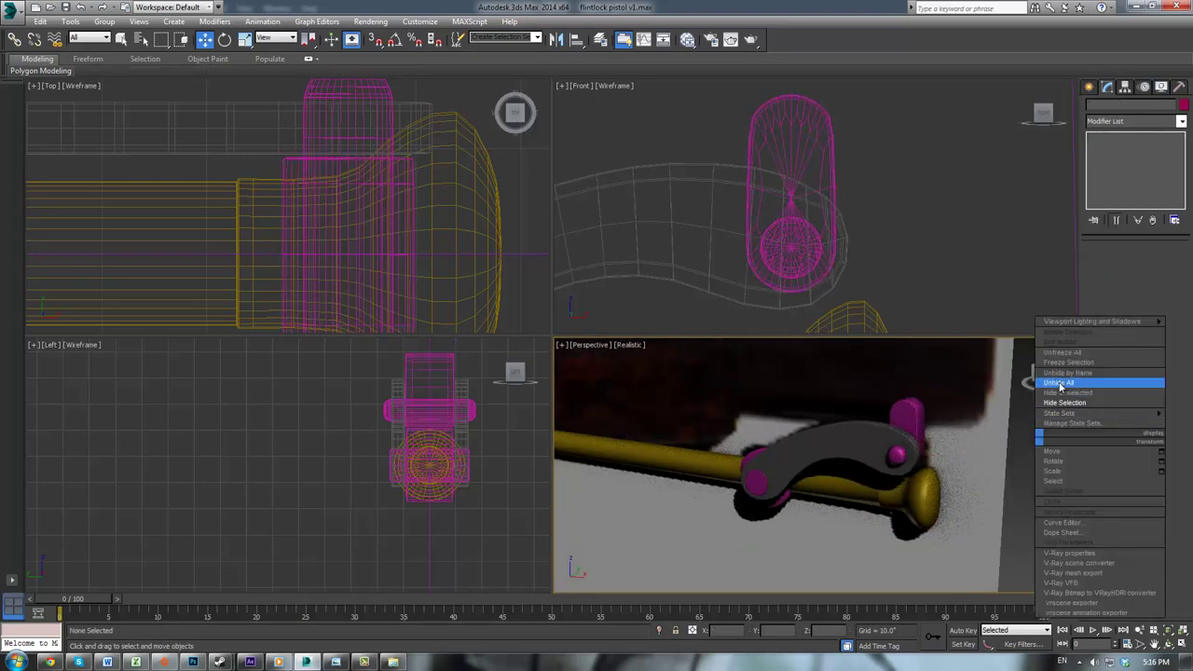
left_click(1052, 394)
middle_click_drag(1003, 431, 951, 347, "alt")
scroll(972, 215, "down", 4)
left_click_drag(965, 232, 969, 231)
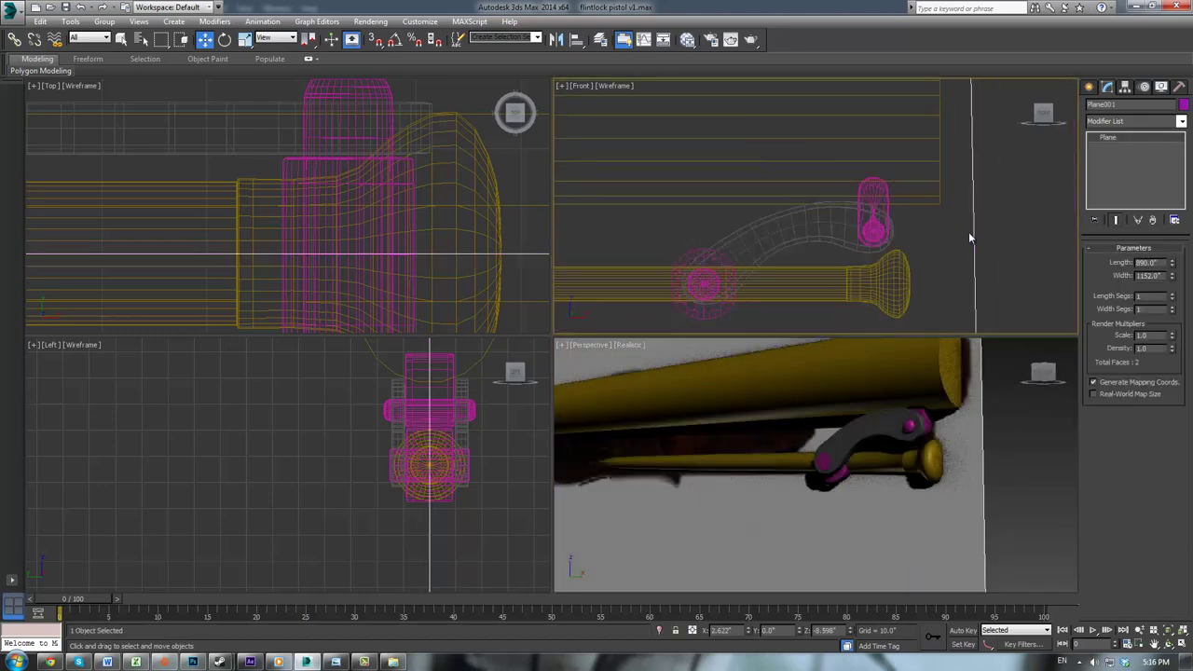
right_click(968, 231)
left_click(987, 213)
left_click(908, 434)
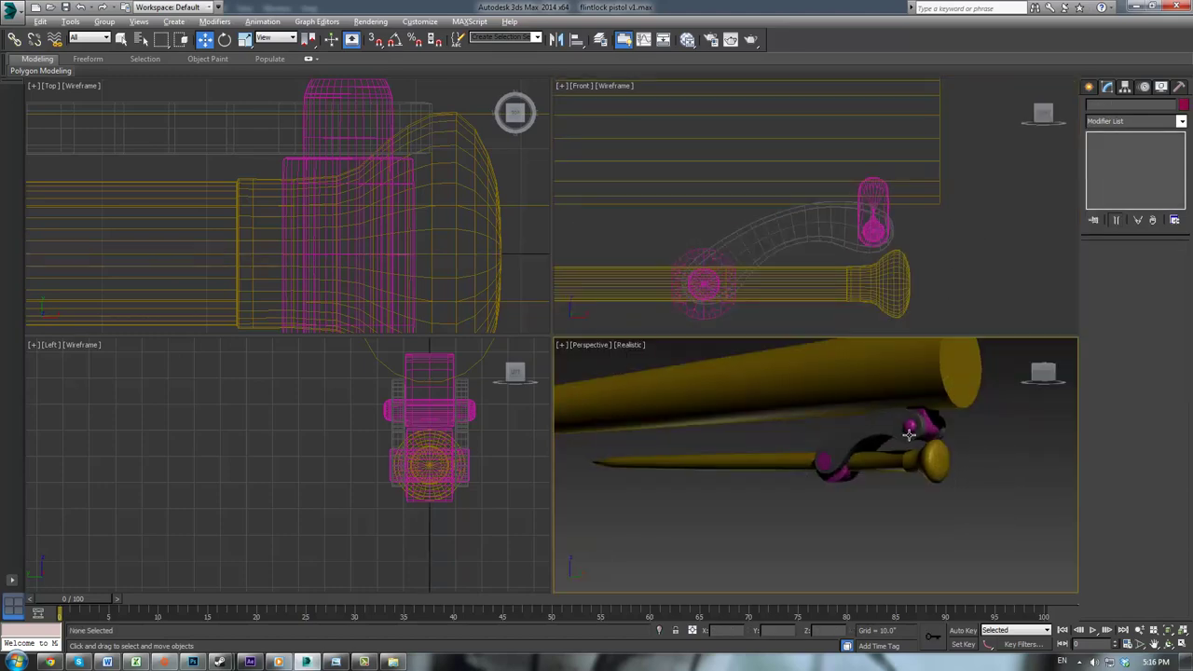
Step: Connect the rod's lengthwise edges with a loop, move it to about X 139.84" near the plain end, and return to TurboSmooth
key("alt+w")
middle_click_drag(834, 413, 925, 333, "alt")
left_click(641, 403)
left_click(1119, 148)
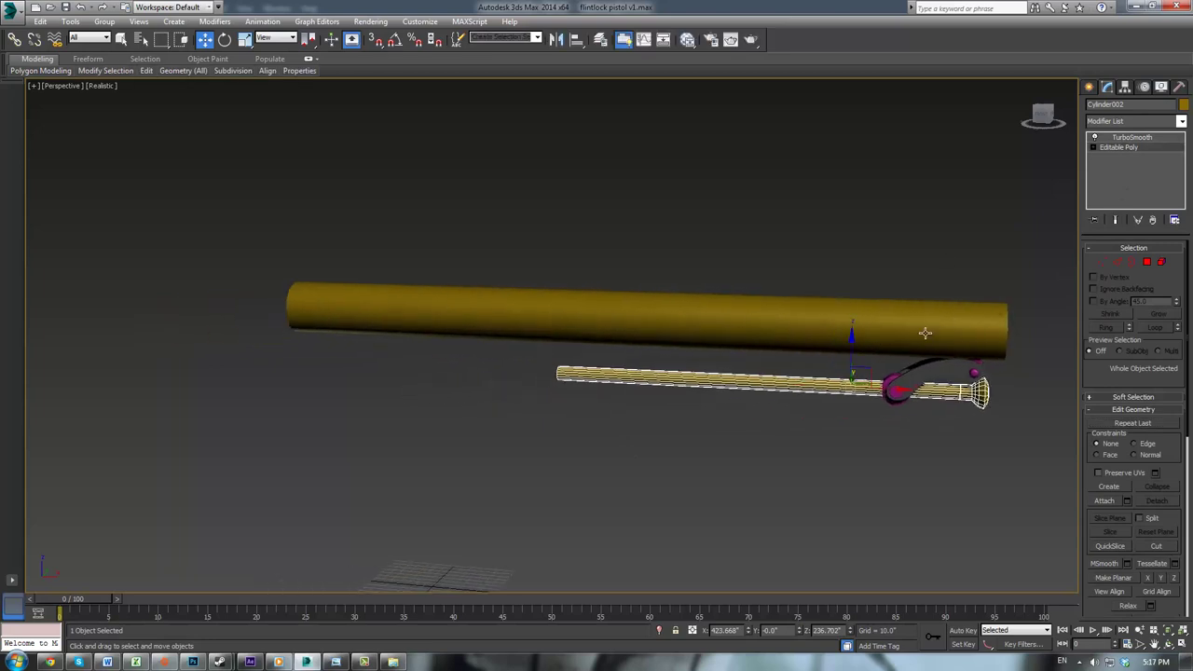
left_click(1118, 263)
left_click_drag(781, 291, 884, 446)
left_click(1128, 482)
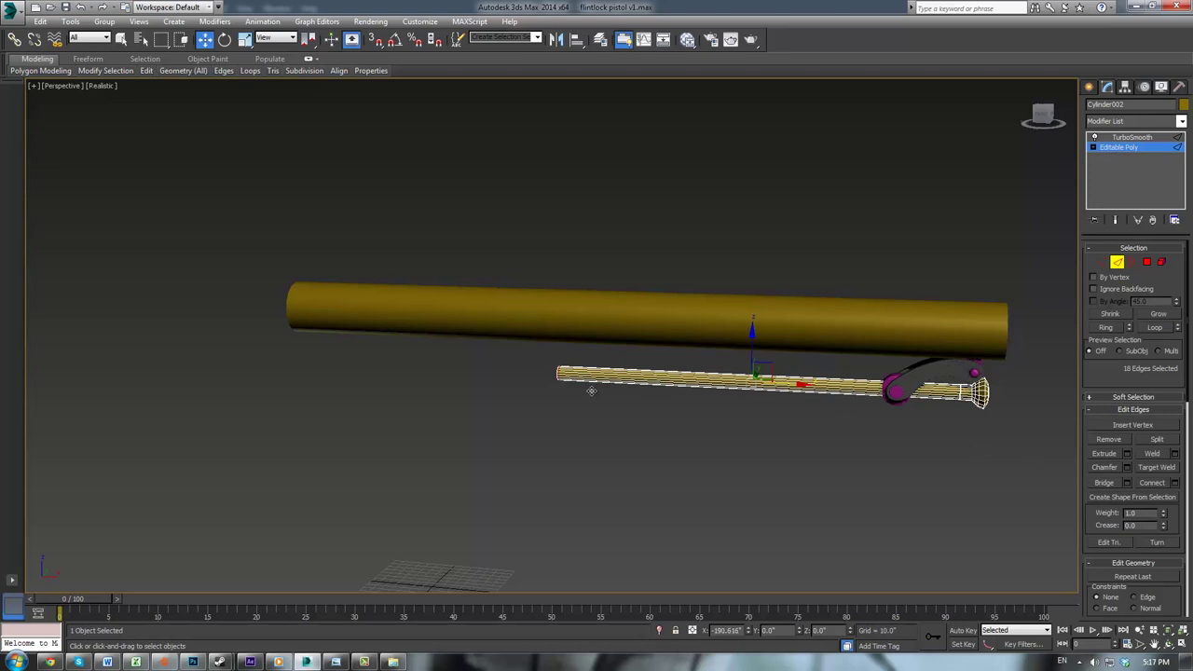
scroll(576, 371, "up", 5)
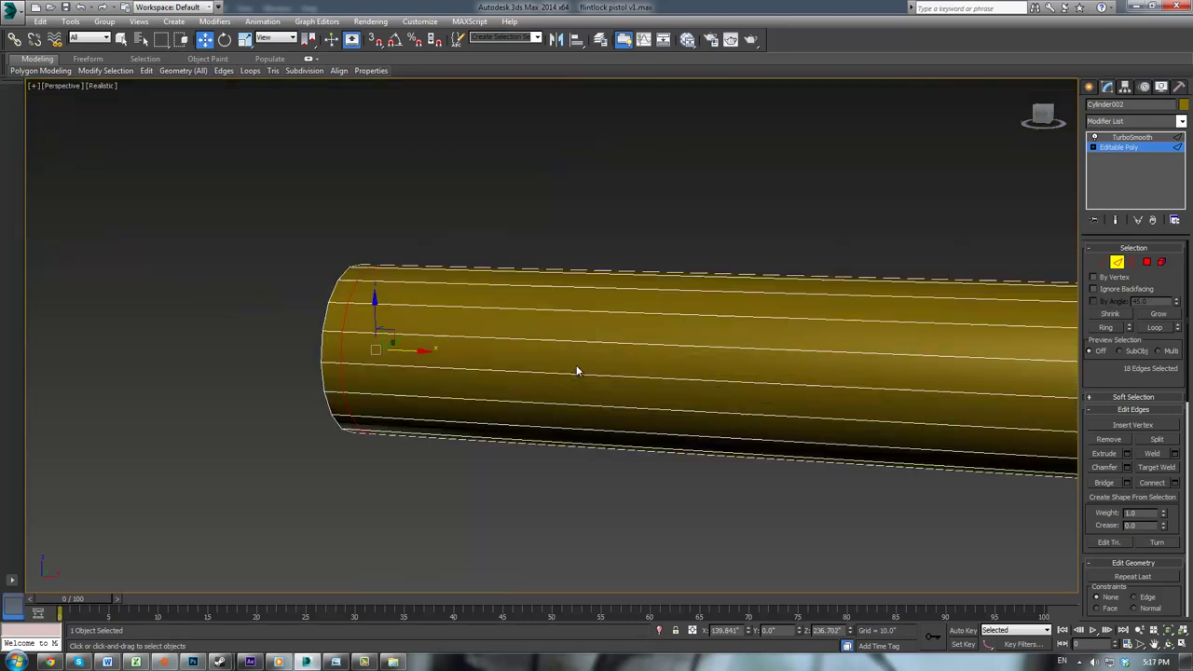
left_click(1132, 137)
left_click(771, 183)
Step: Examine the smoothed rod, its plain end and the linkage beneath the barrel from several angles
scroll(851, 276, "down", 5)
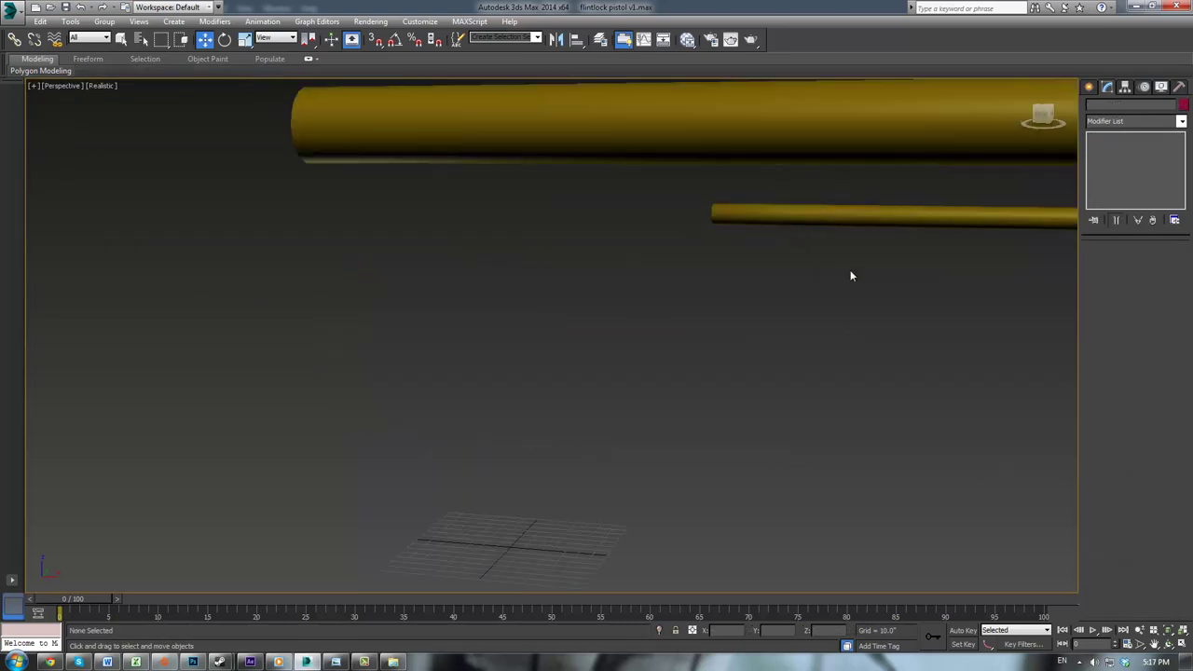
middle_click_drag(852, 276, 637, 368)
scroll(871, 331, "down", 3)
middle_click_drag(869, 333, 597, 351)
scroll(706, 359, "up", 3)
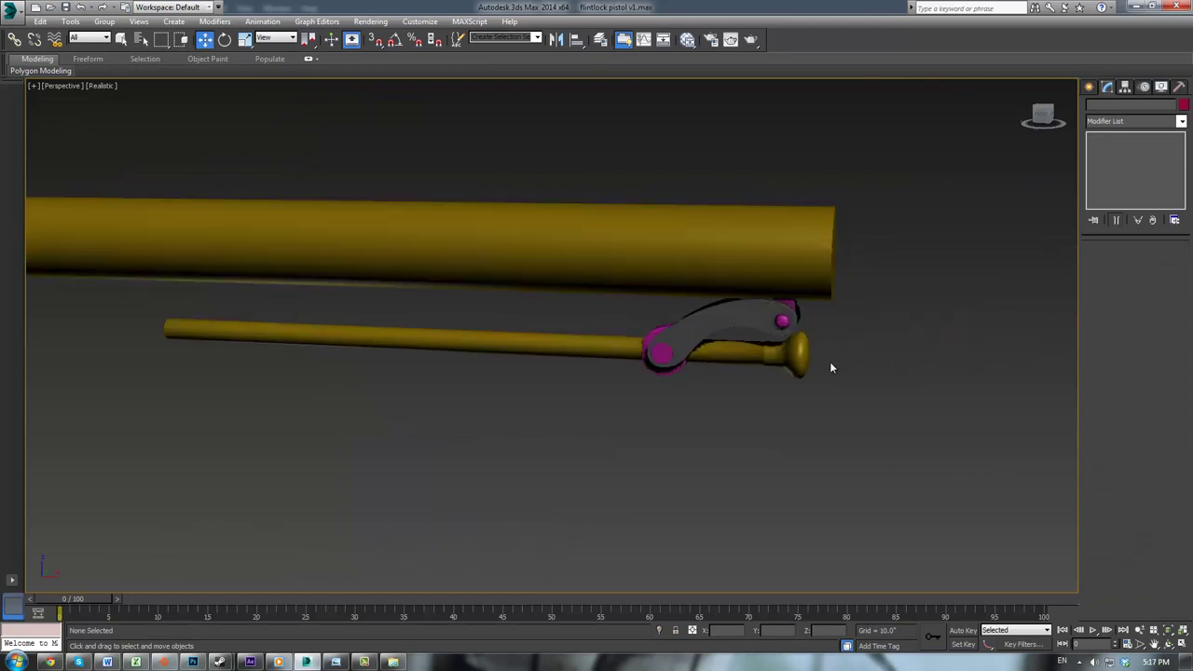
middle_click_drag(831, 366, 767, 359, "alt")
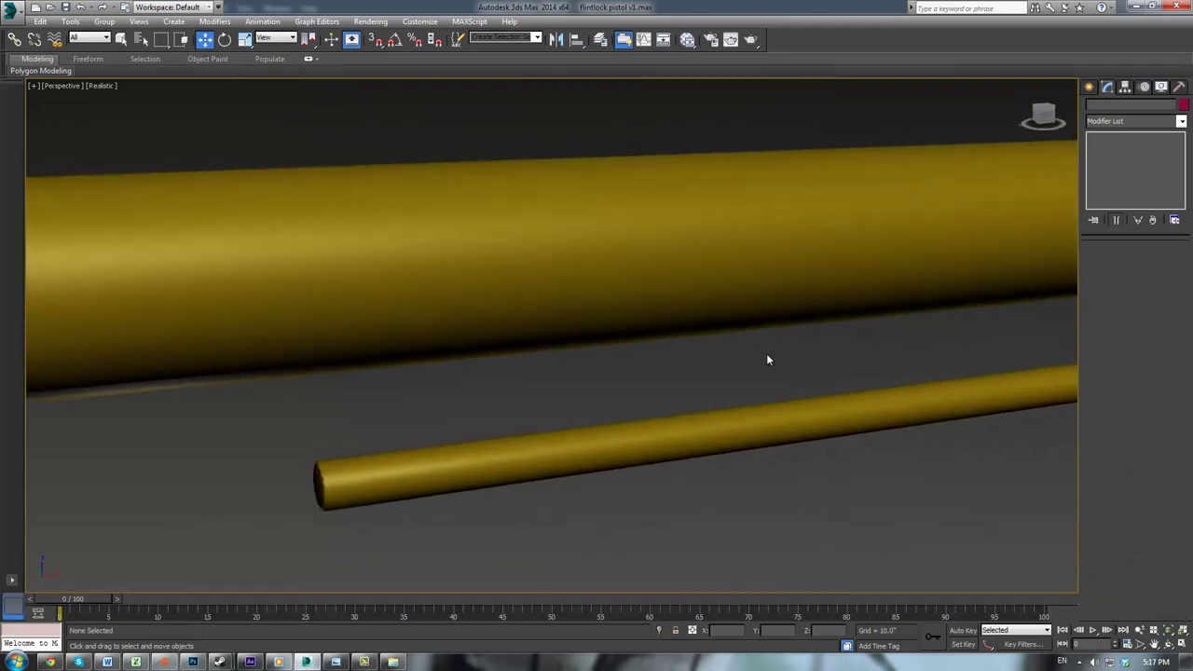
scroll(768, 360, "down", 5)
scroll(781, 352, "up", 3)
scroll(895, 406, "up", 2)
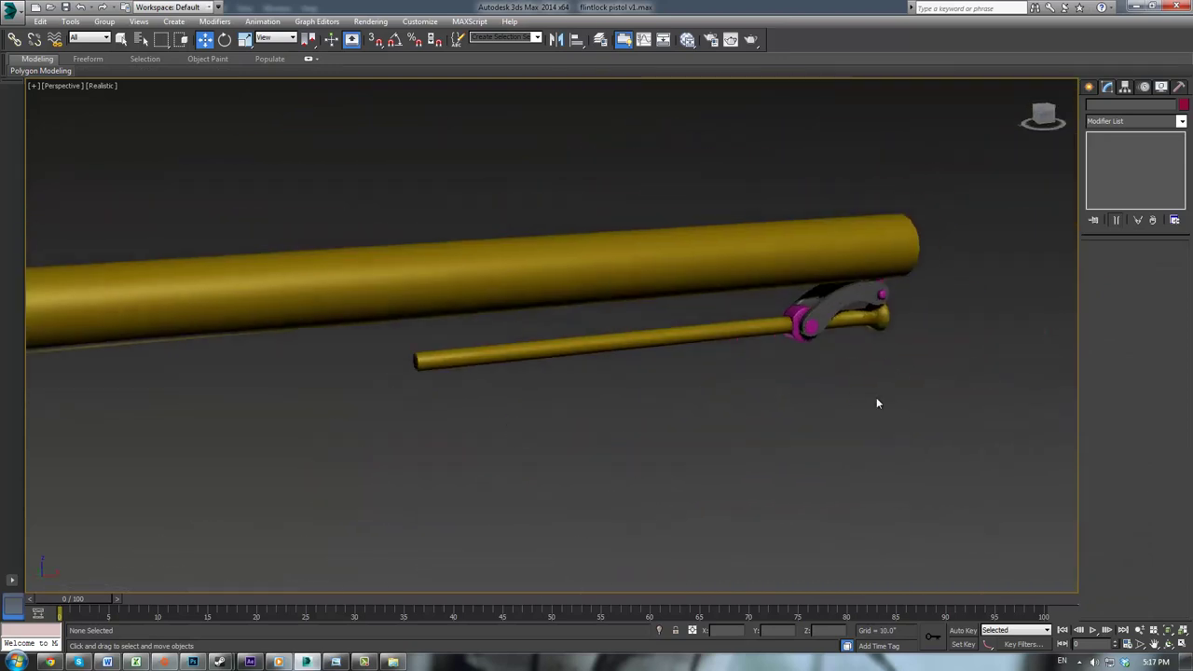
middle_click_drag(877, 402, 766, 385, "alt")
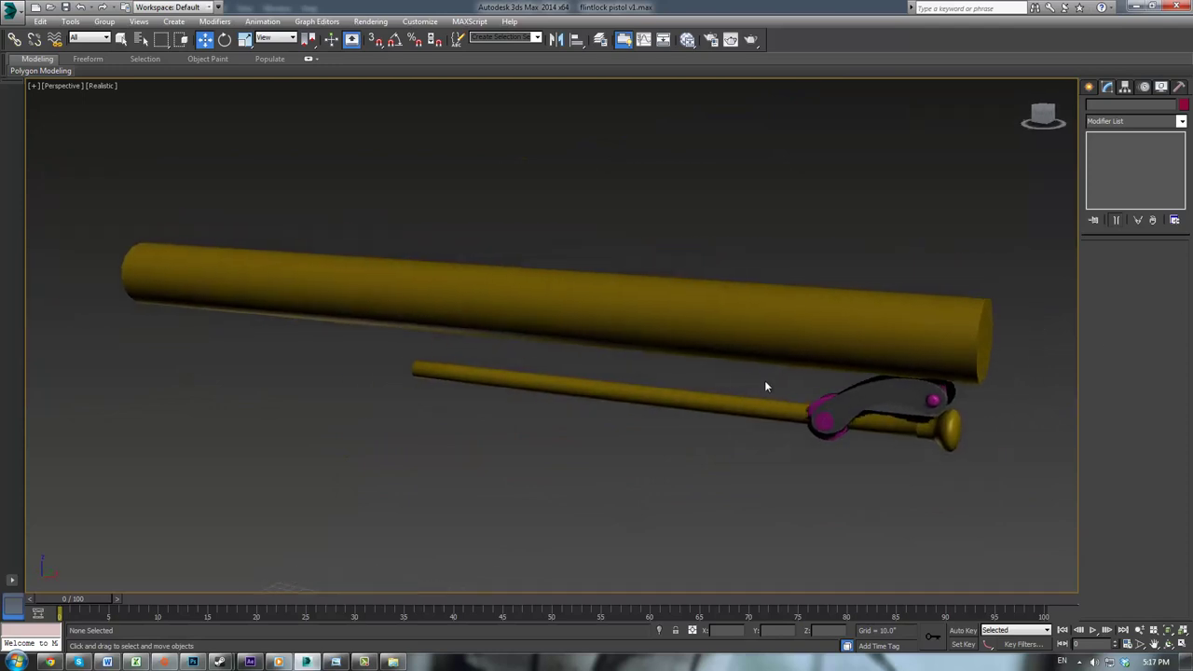
Step: Unhide the reference plane and display the front view shaded, framed on the sight bead above the barrel's muzzle end
key("alt+w")
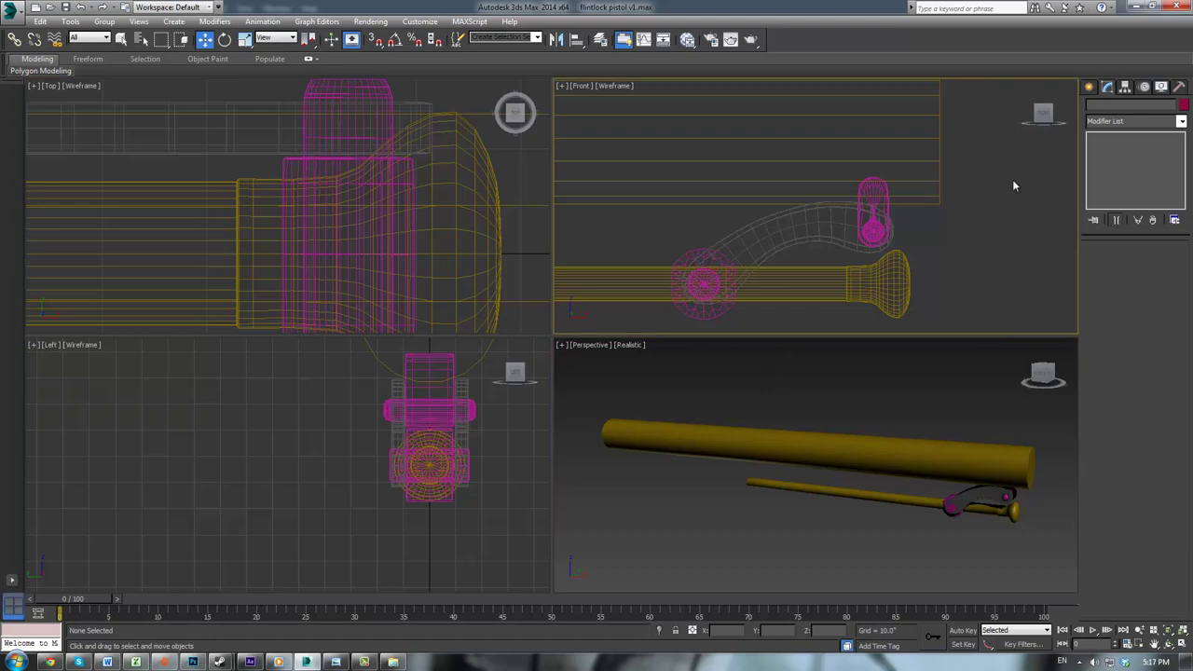
right_click(1013, 179)
left_click(1035, 123)
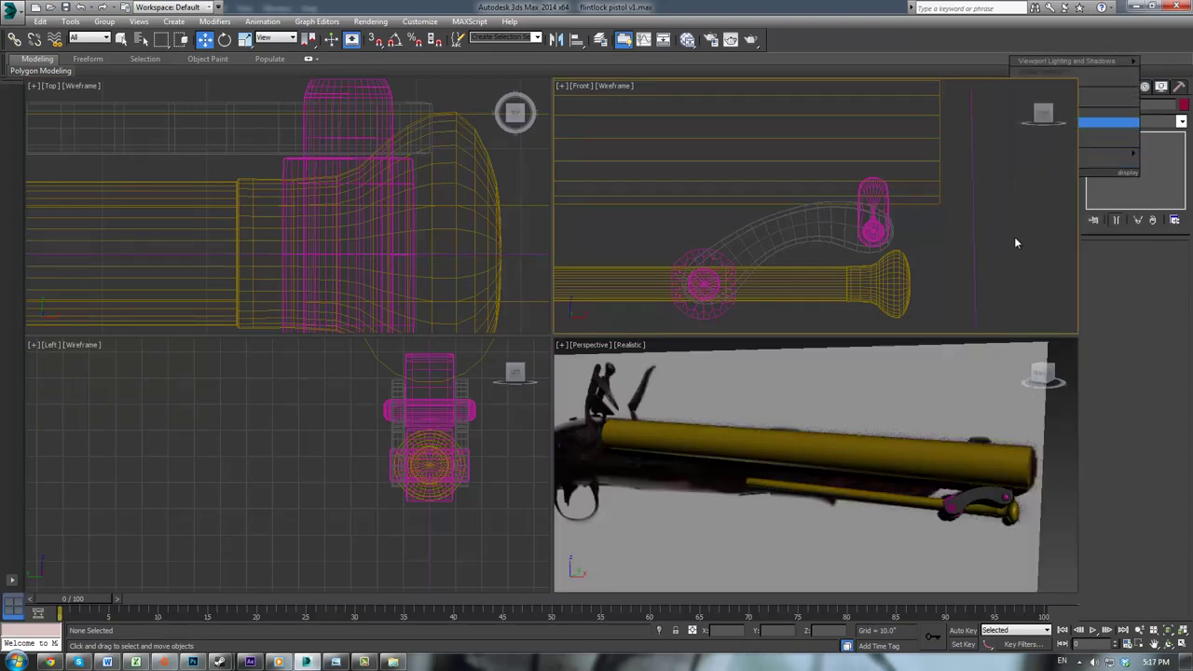
key("F3")
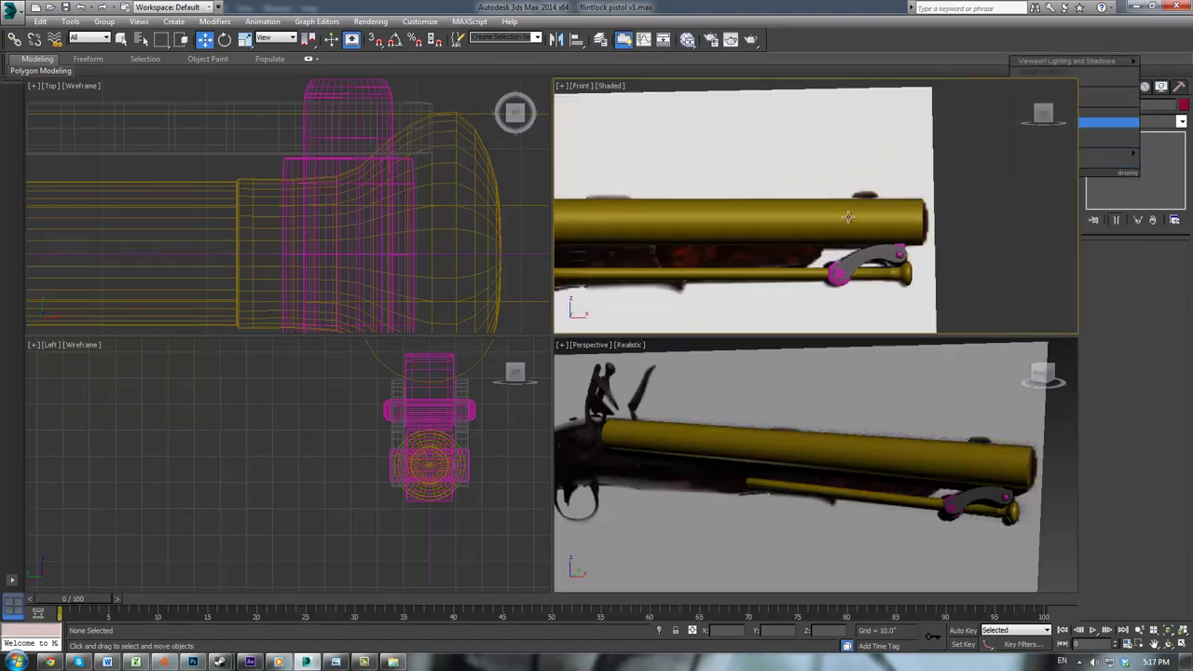
scroll(848, 217, "up", 6)
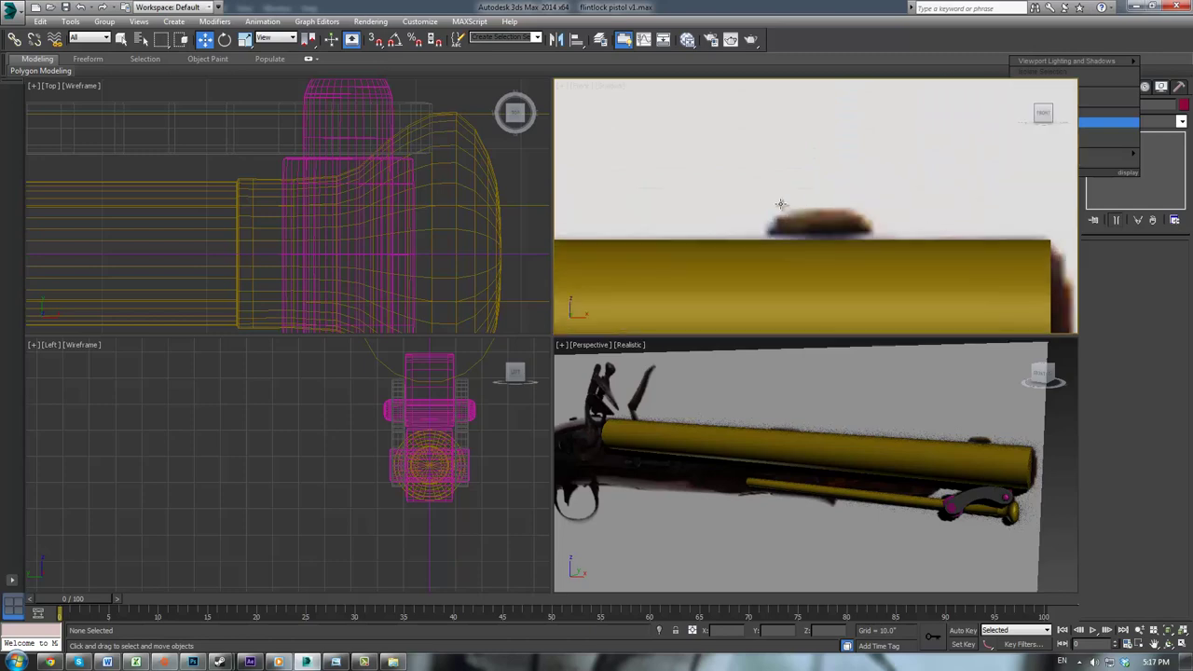
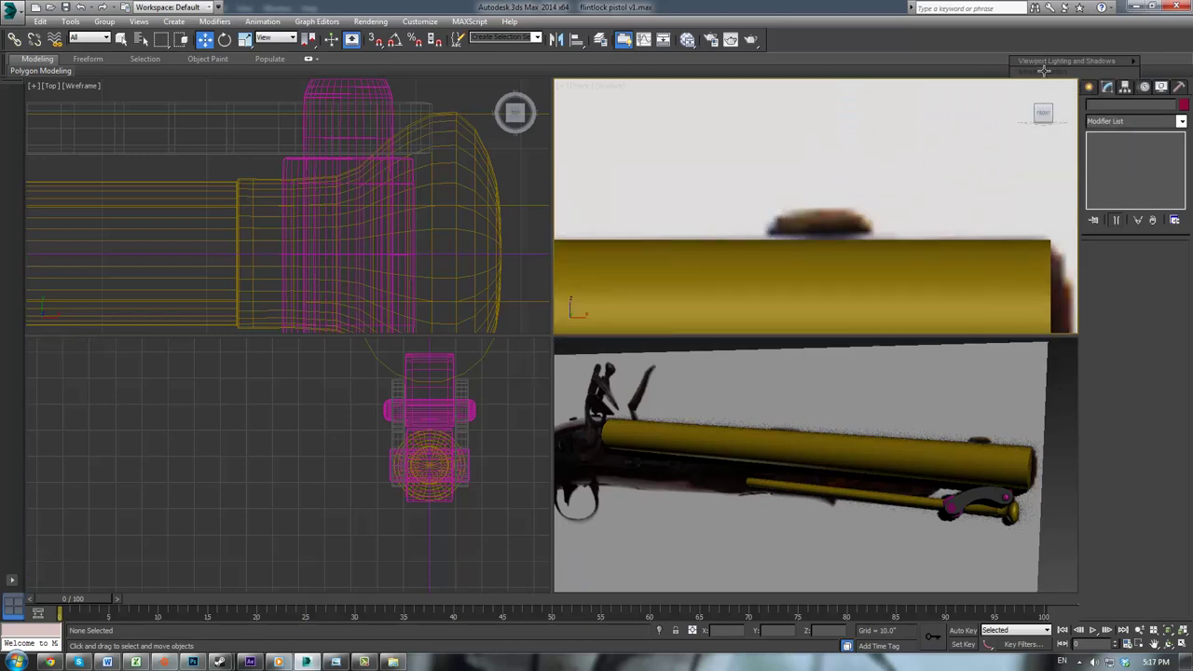
mouse_move(884, 145)
middle_mouse_down()
mouse_move(875, 162)
mouse_move(880, 142)
middle_mouse_up()
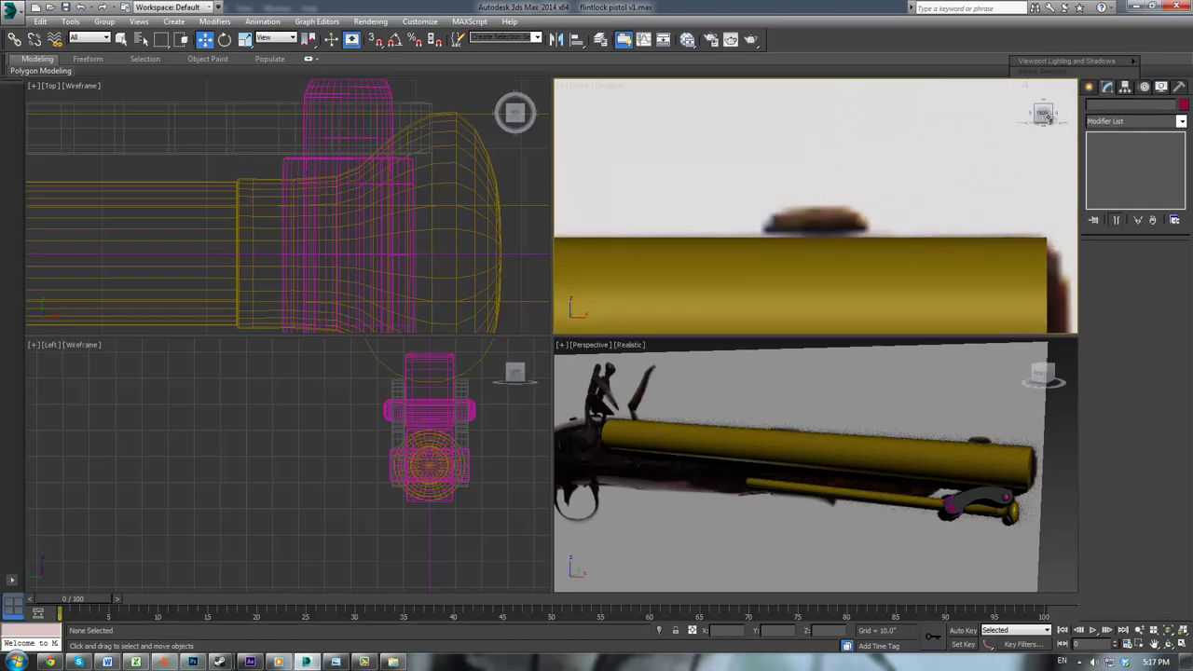
left_click(509, 174)
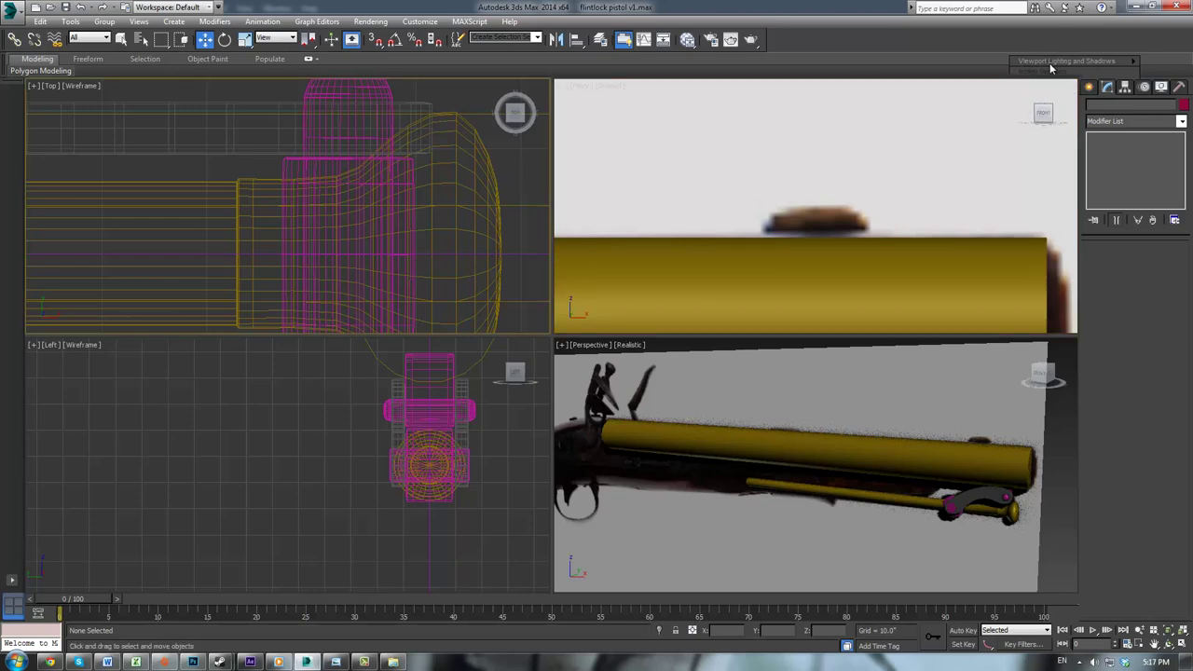
scroll(821, 182, "down", 8)
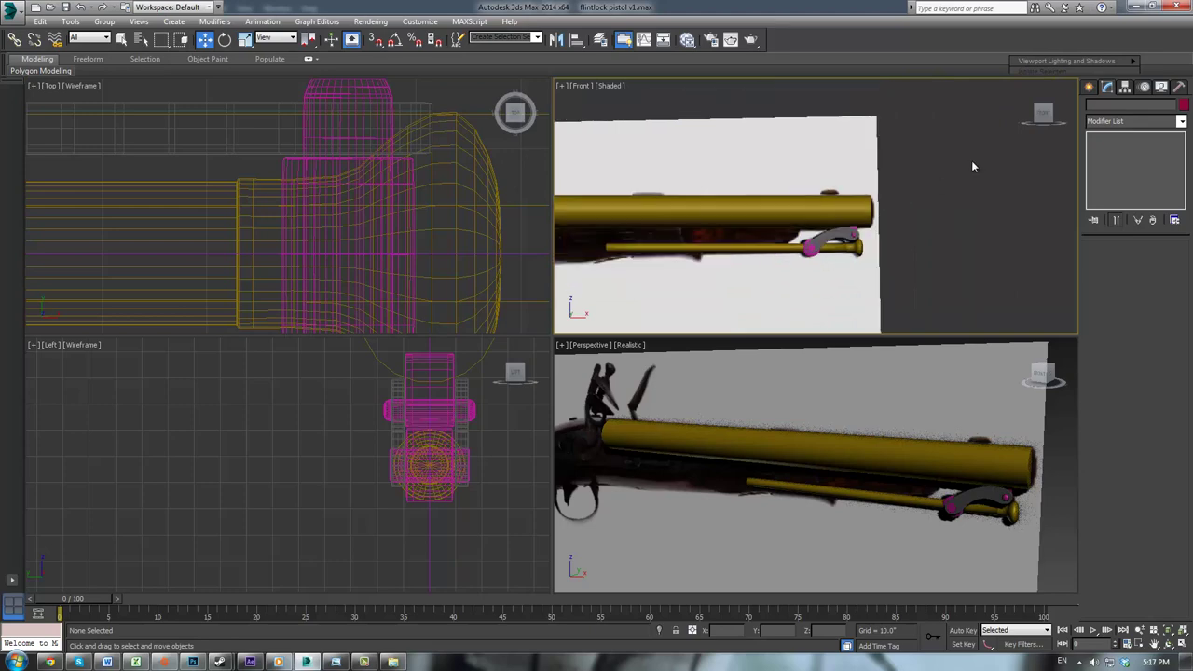
right_click(1002, 147)
left_click(913, 175)
right_click(913, 176)
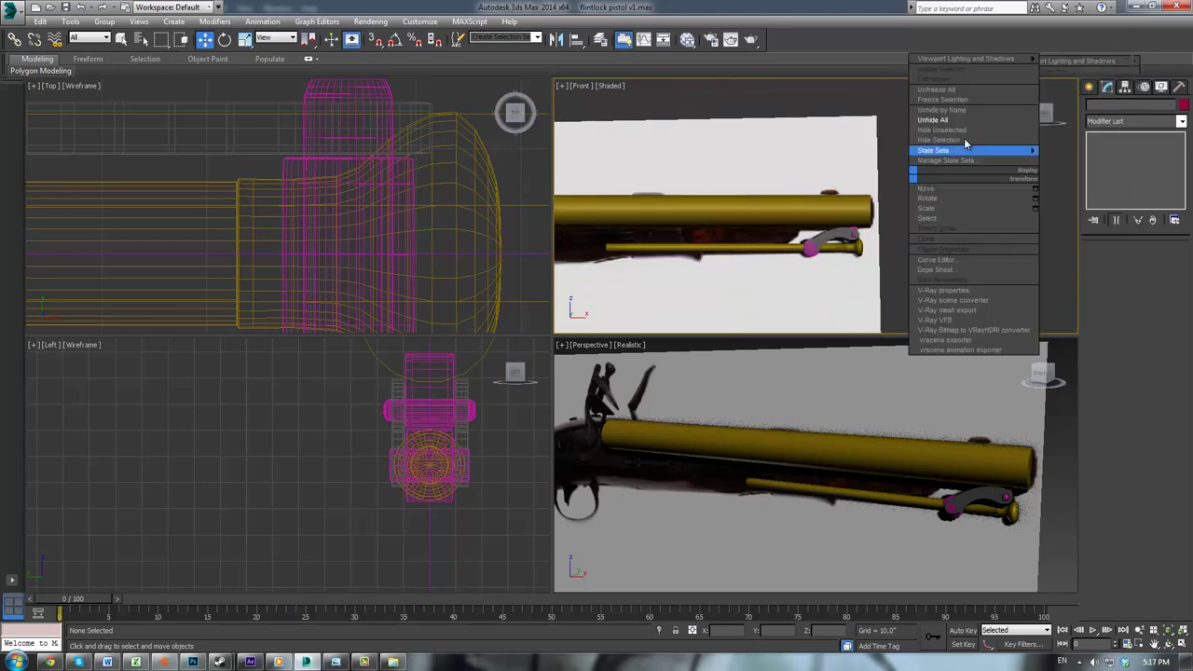
right_click(795, 144)
right_click(973, 242)
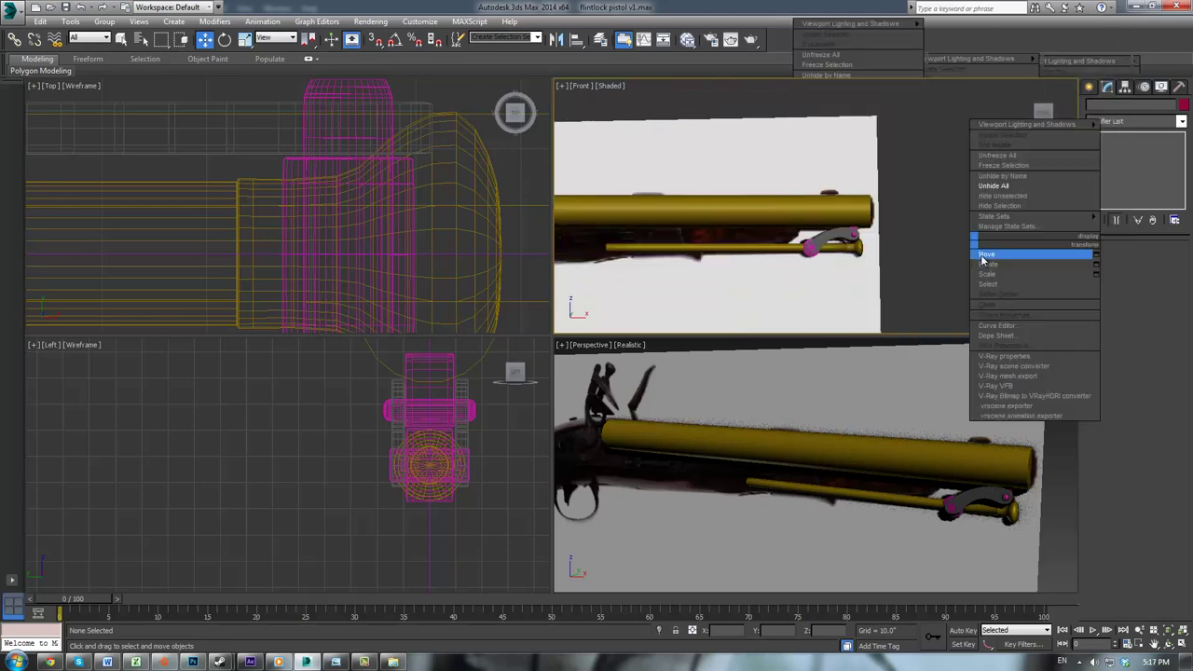
left_click(893, 218)
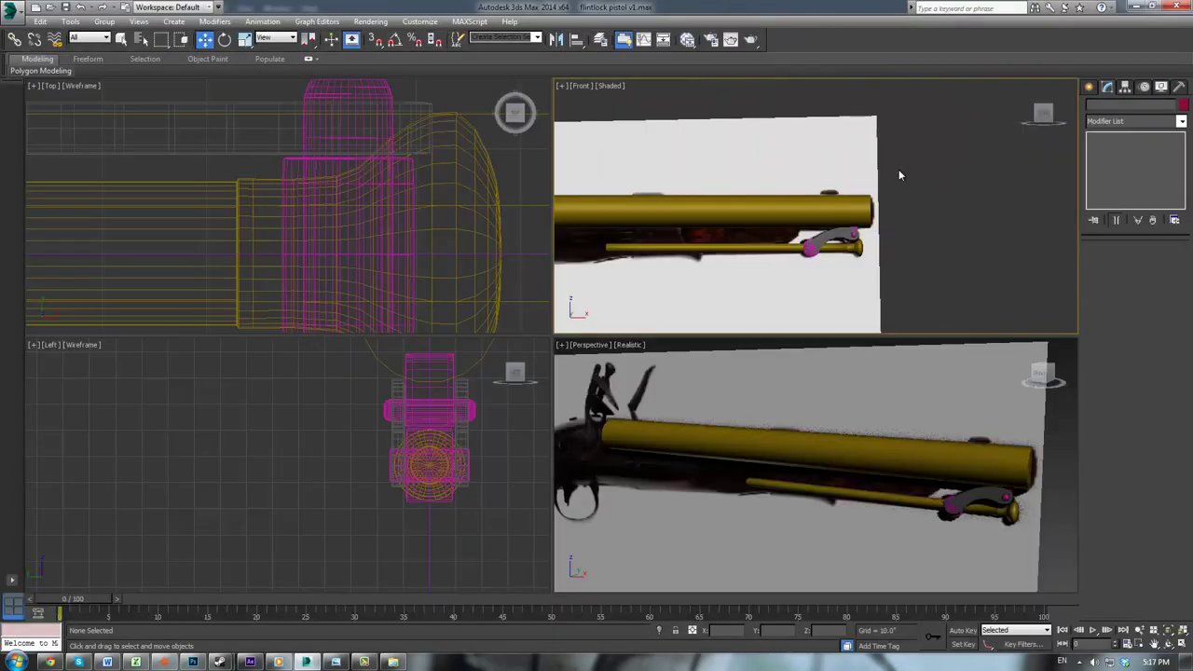
Step: Create a sphere with a radius of about 6" in the front view, centred on the reference image's front sight bead
scroll(954, 146, "up", 3)
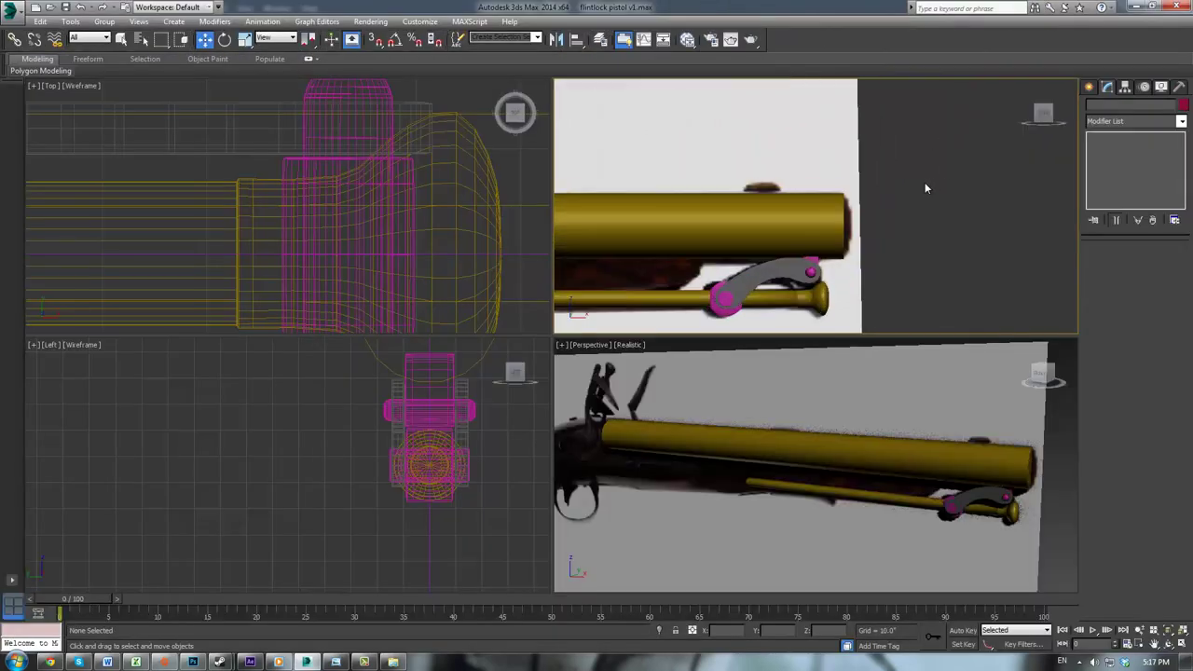
right_click(925, 181)
scroll(882, 210, "up", 2)
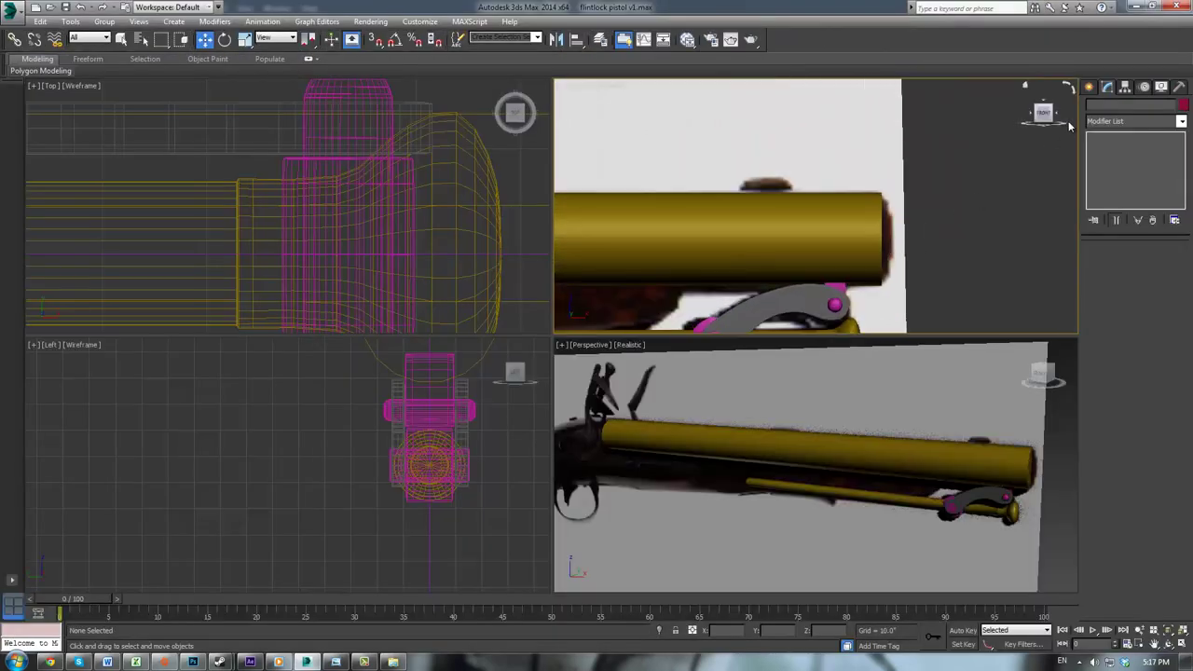
left_click(1089, 87)
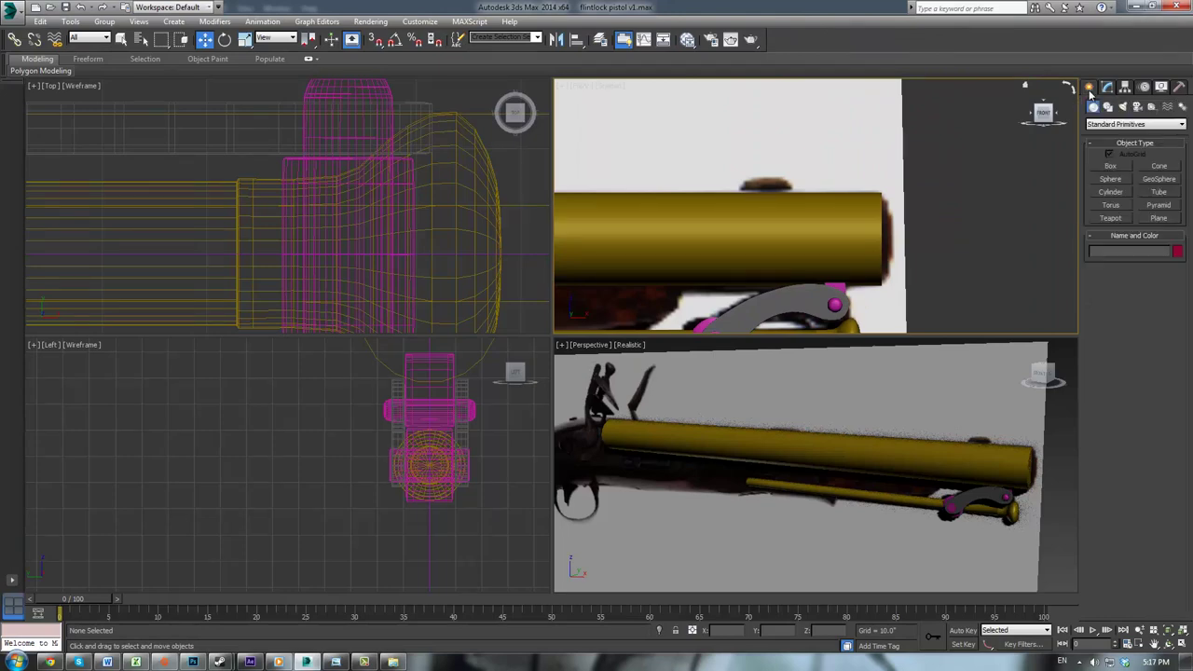
left_click(1108, 180)
scroll(773, 152, "up", 2)
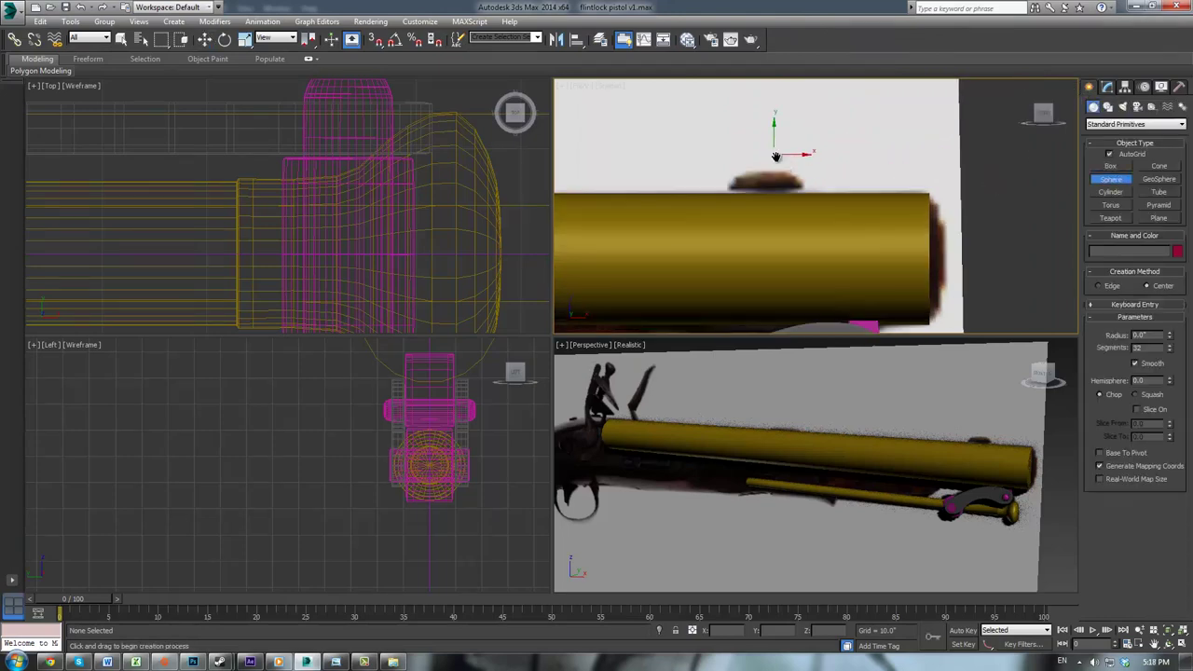
middle_click_drag(773, 152, 820, 255)
left_click_drag(821, 254, 822, 271)
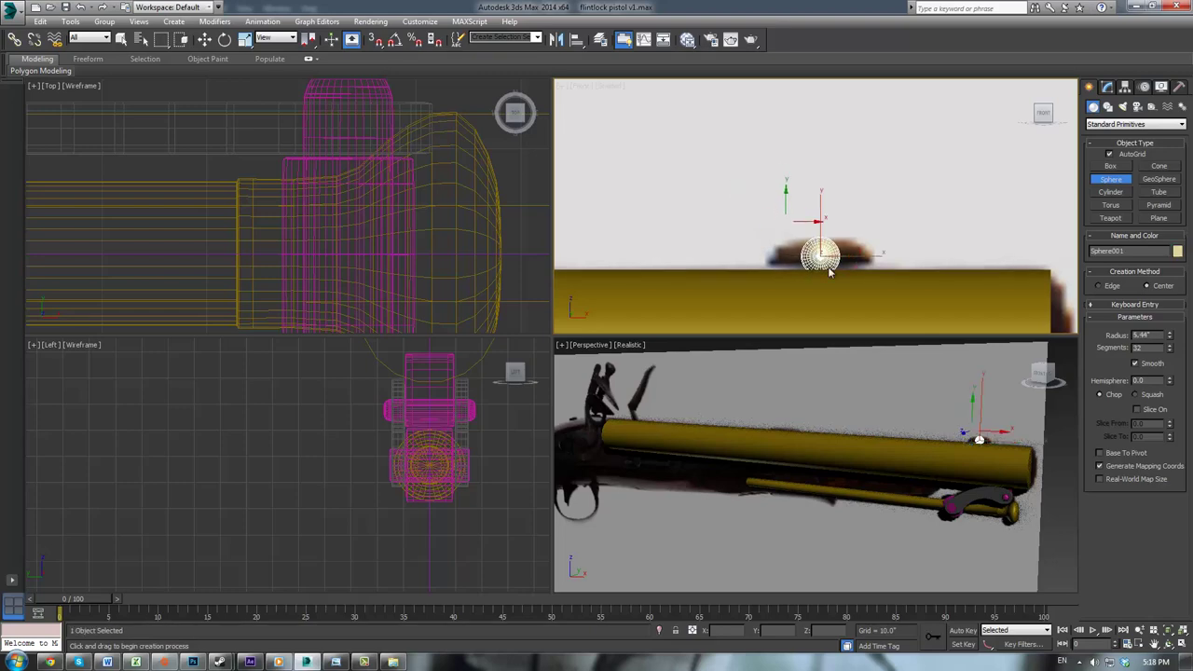
Step: Turn on angle snap and rotate the sight sphere about its vertical axis
key("e")
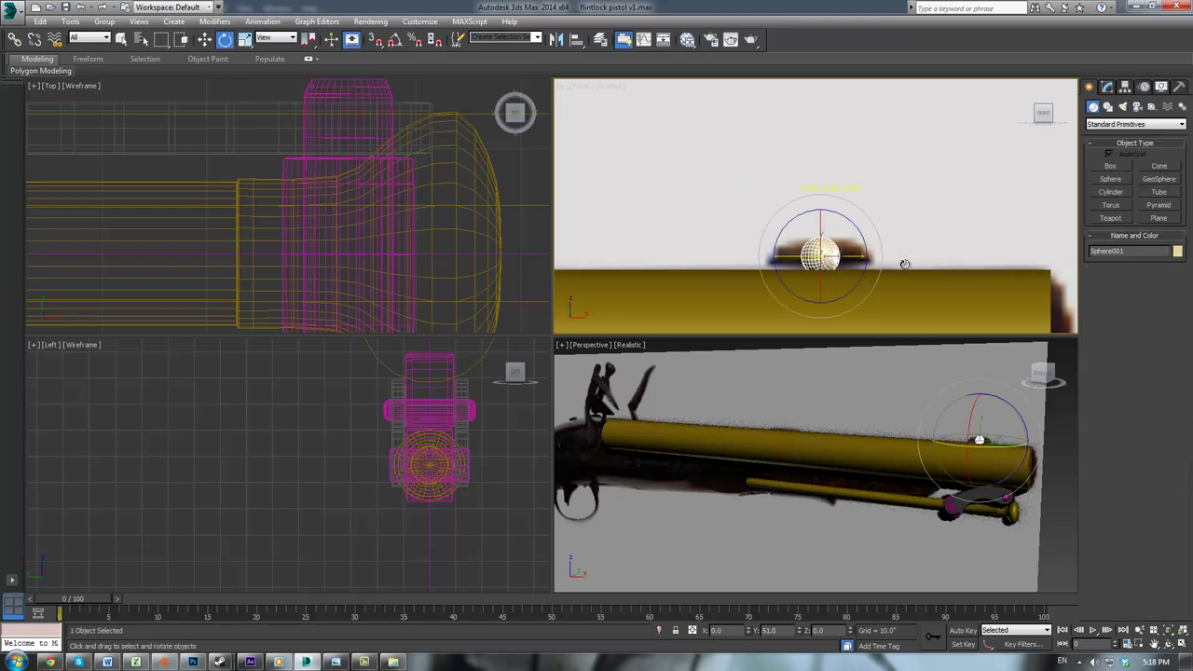
key("a")
left_click_drag(840, 258, 887, 261)
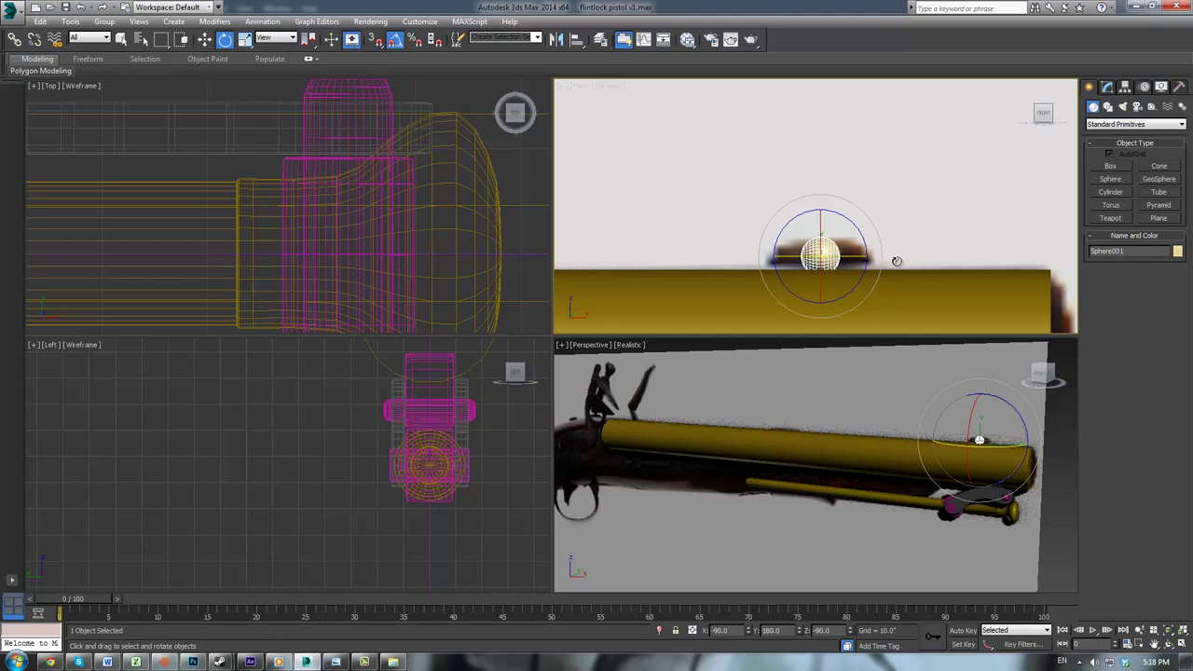
Step: Stretch the sight sphere along the barrel, sink it partway into the barrel and adjust its height to match the reference sight bead
key("r")
left_click_drag(863, 265, 964, 272)
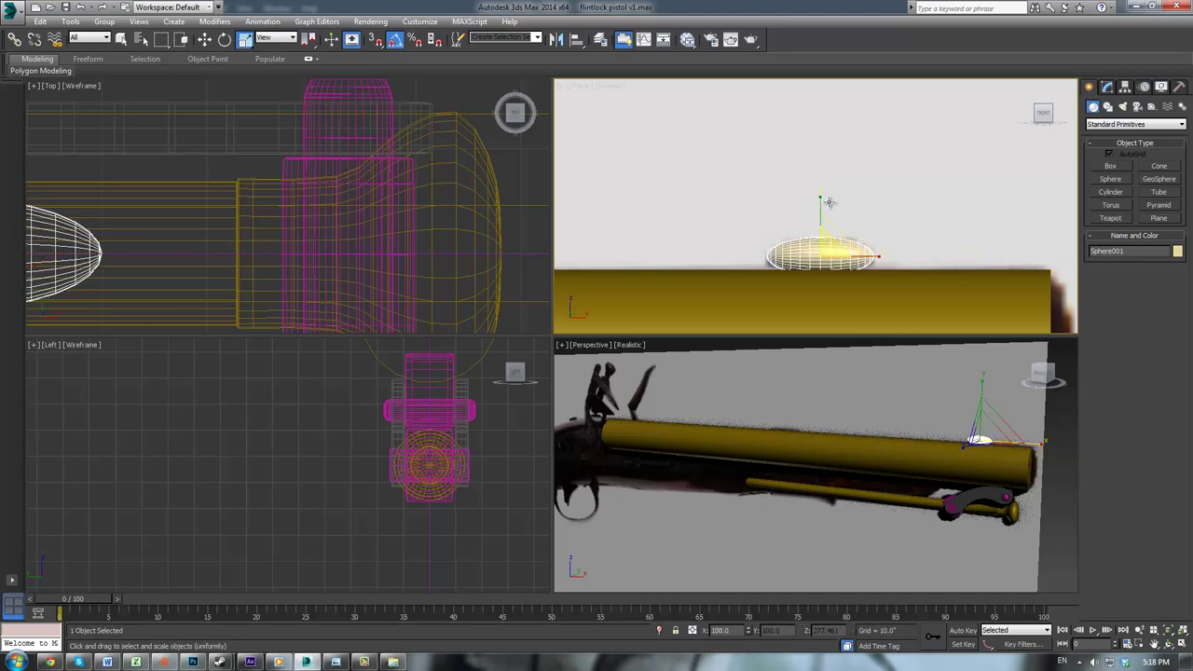
mouse_move(822, 197)
left_mouse_down()
mouse_move(824, 177)
mouse_move(819, 220)
mouse_move(822, 207)
left_mouse_up()
key("w")
key("r")
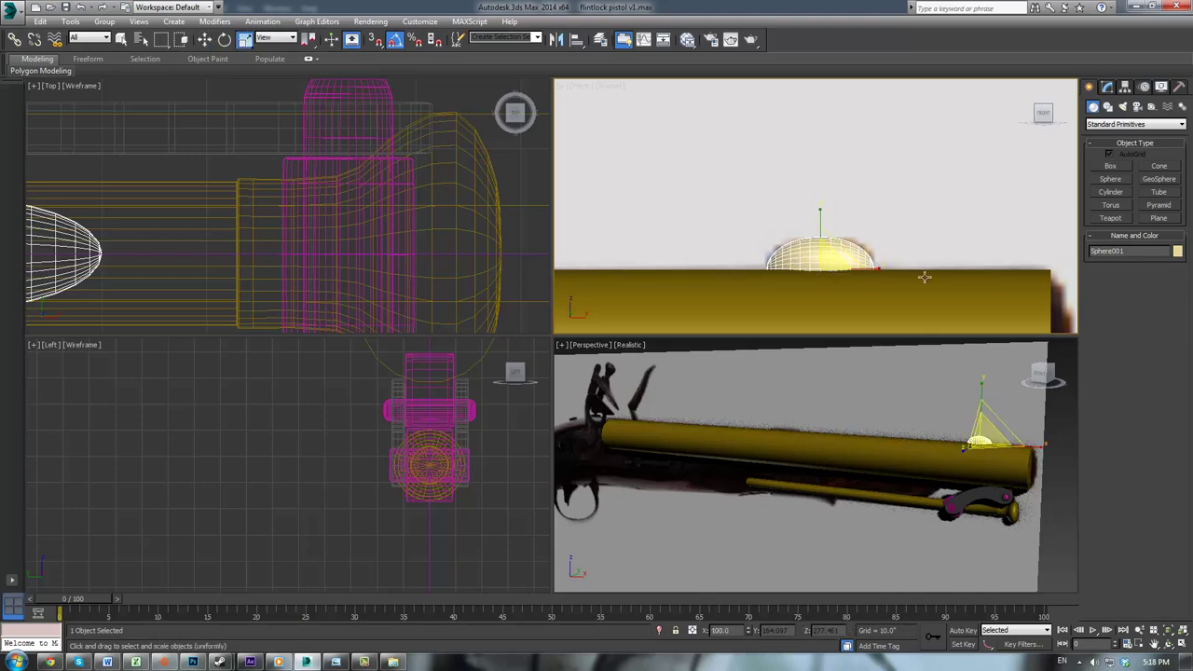
Step: Scale the sight bead narrower across the barrel's width so it forms a slim oval on top of the barrel
scroll(313, 223, "down", 4)
middle_click_drag(262, 232, 383, 260)
scroll(384, 259, "up", 1)
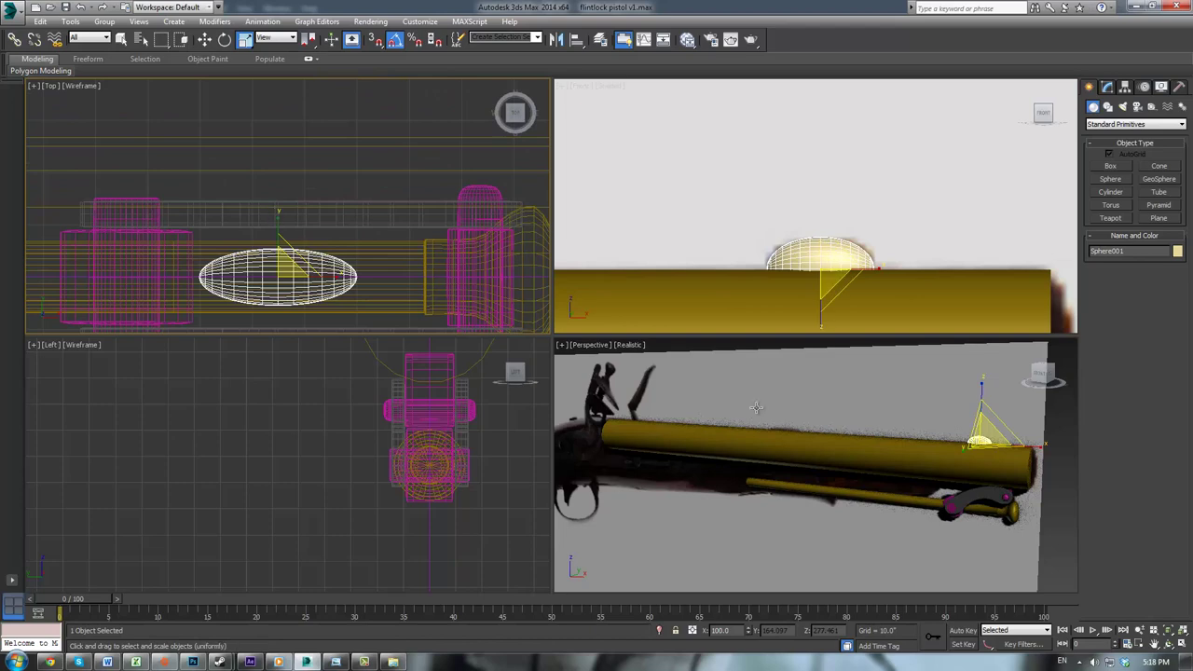
middle_click_drag(757, 408, 705, 445, "alt")
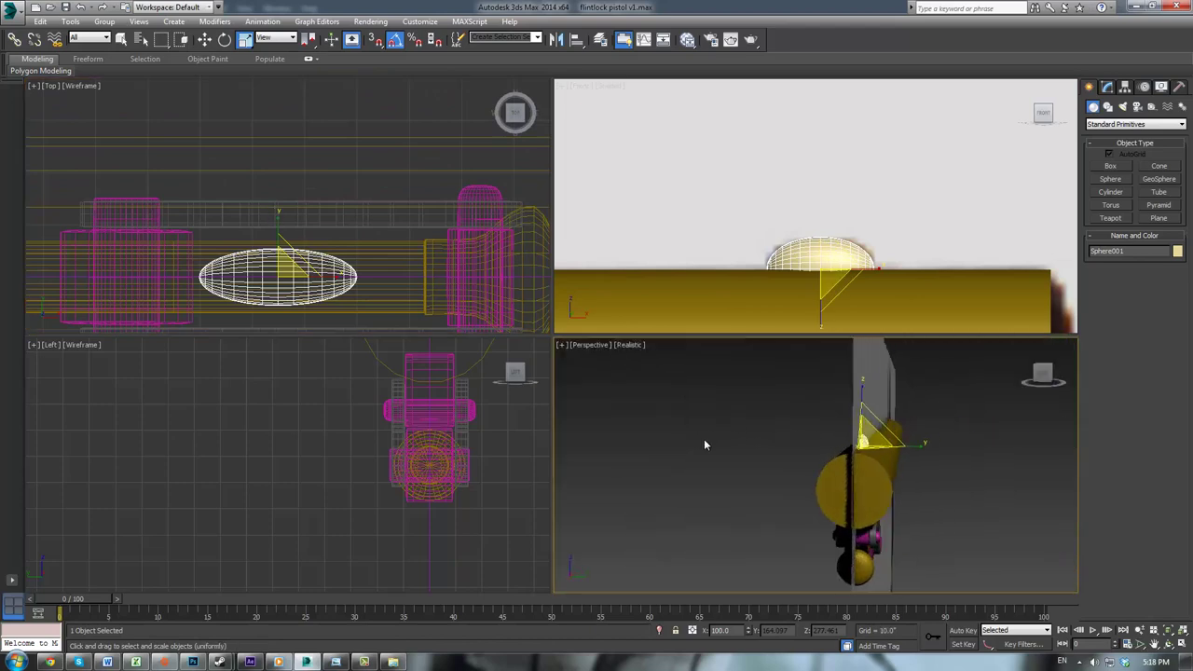
left_click_drag(922, 445, 894, 438)
middle_click_drag(946, 496, 1042, 498, "alt")
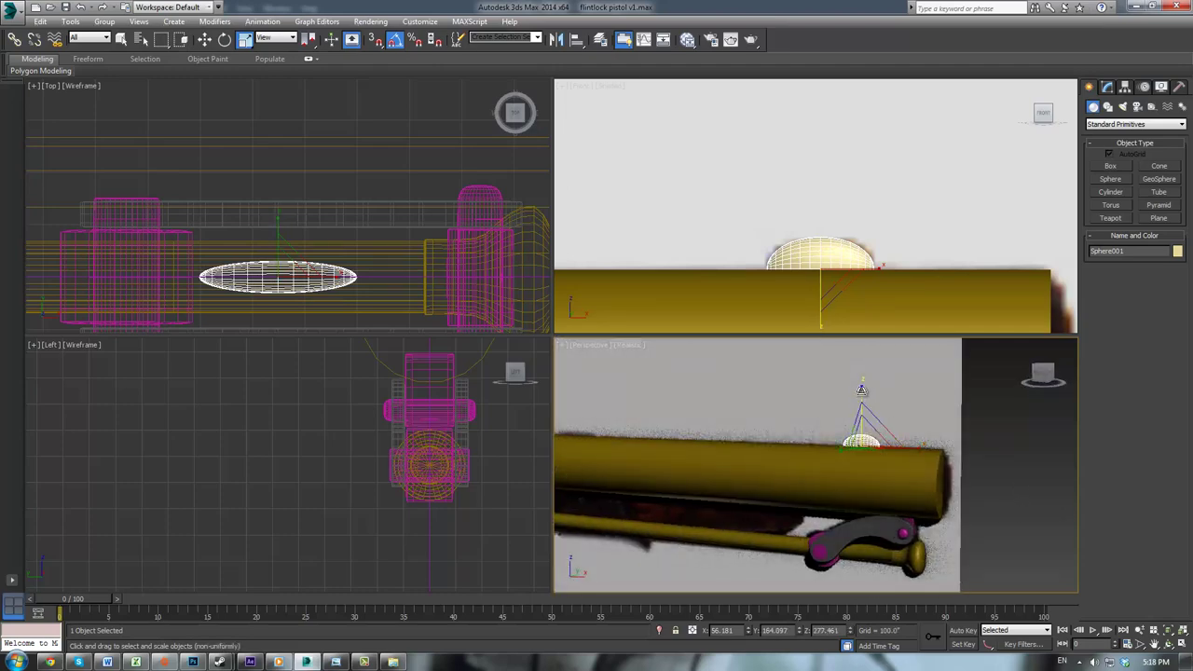
middle_click_drag(990, 458, 914, 468, "alt")
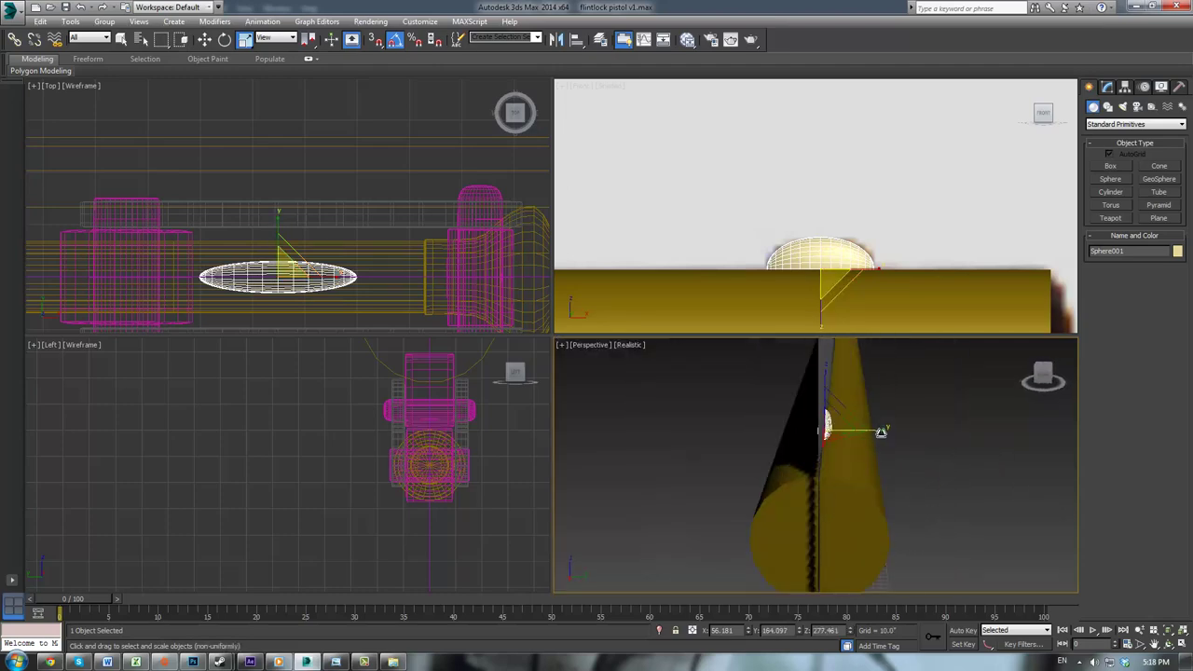
left_click_drag(882, 432, 899, 430)
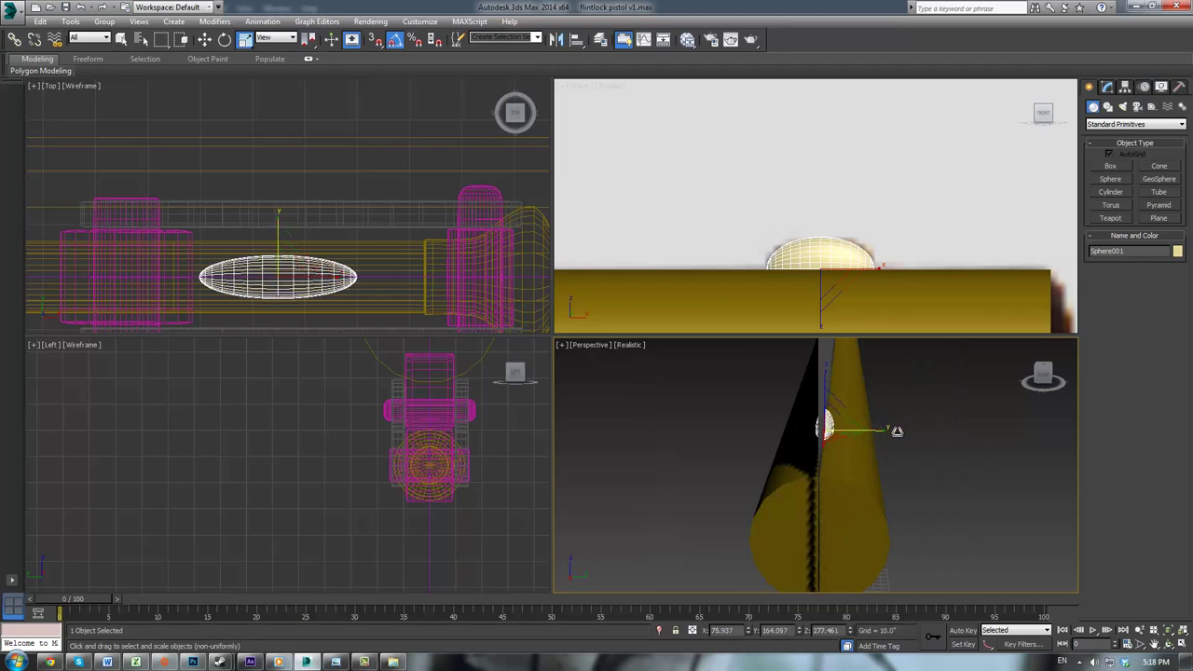
left_click(966, 486)
middle_click_drag(951, 482, 1072, 484, "alt")
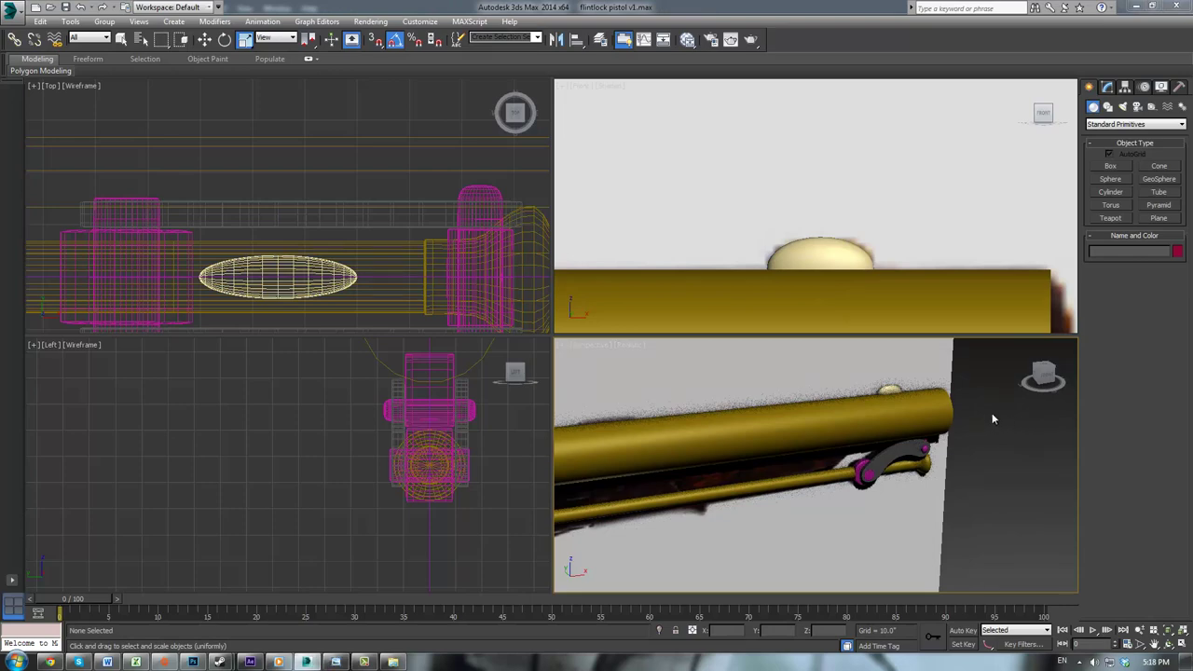
Step: Make a spare copy of the barrel and place it well beyond the muzzle end, clear of the reference image
left_click(917, 405)
middle_click_drag(893, 413, 944, 410)
key("w")
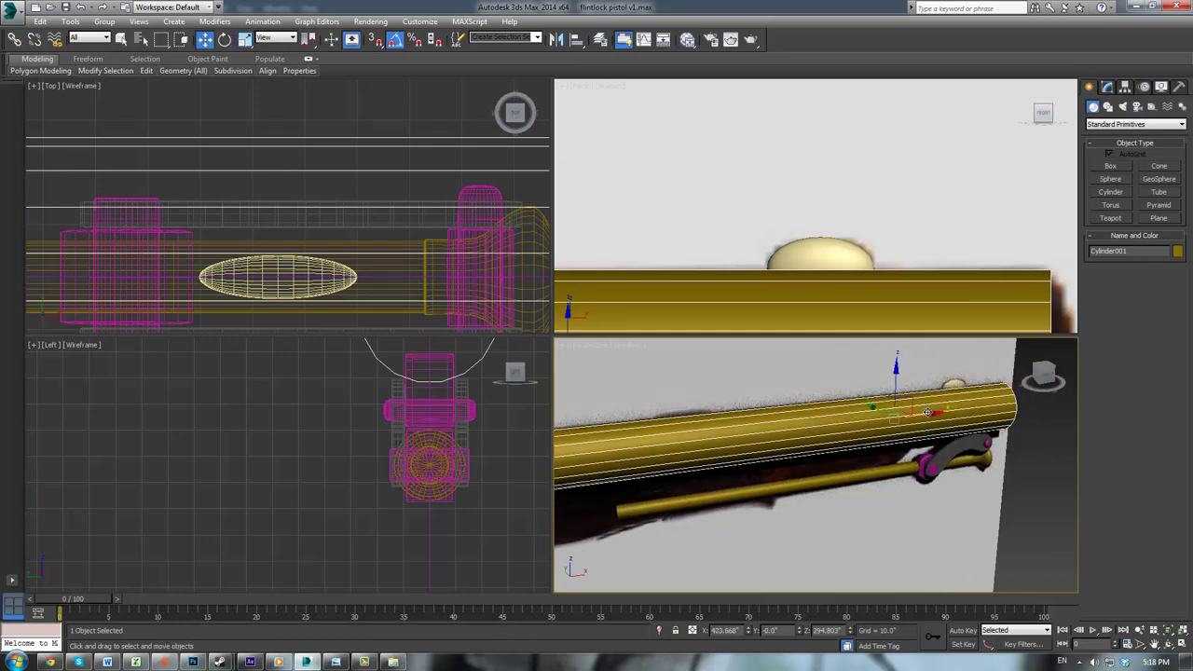
left_click_drag(927, 411, 0, 447, "shift")
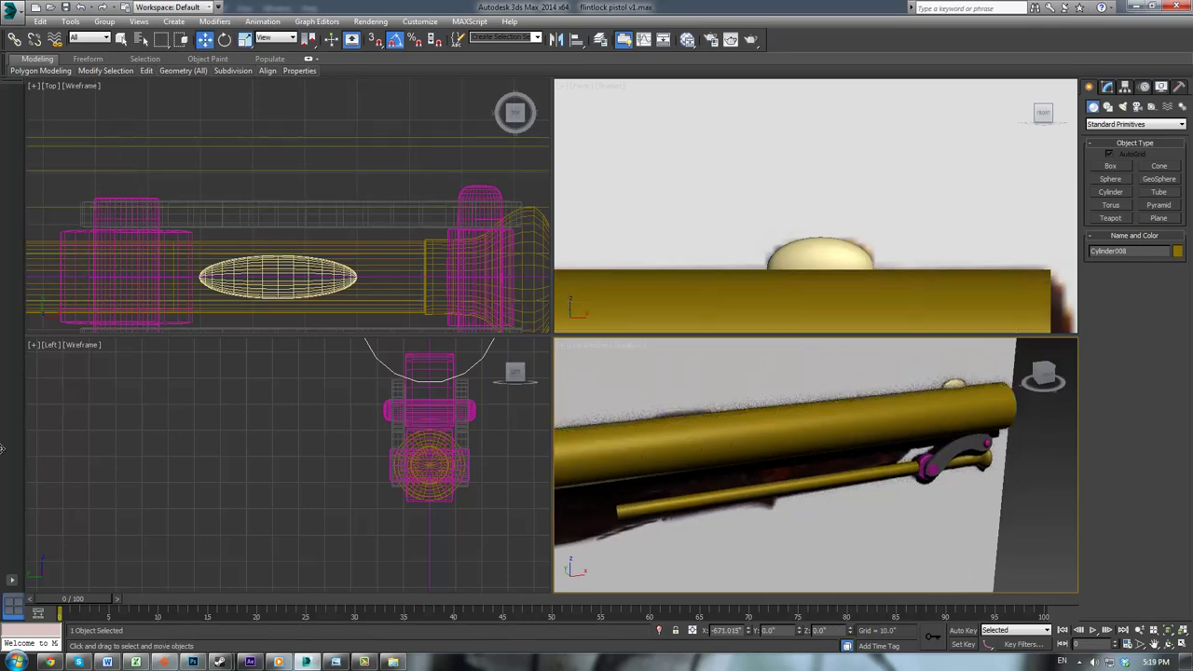
left_click(597, 382)
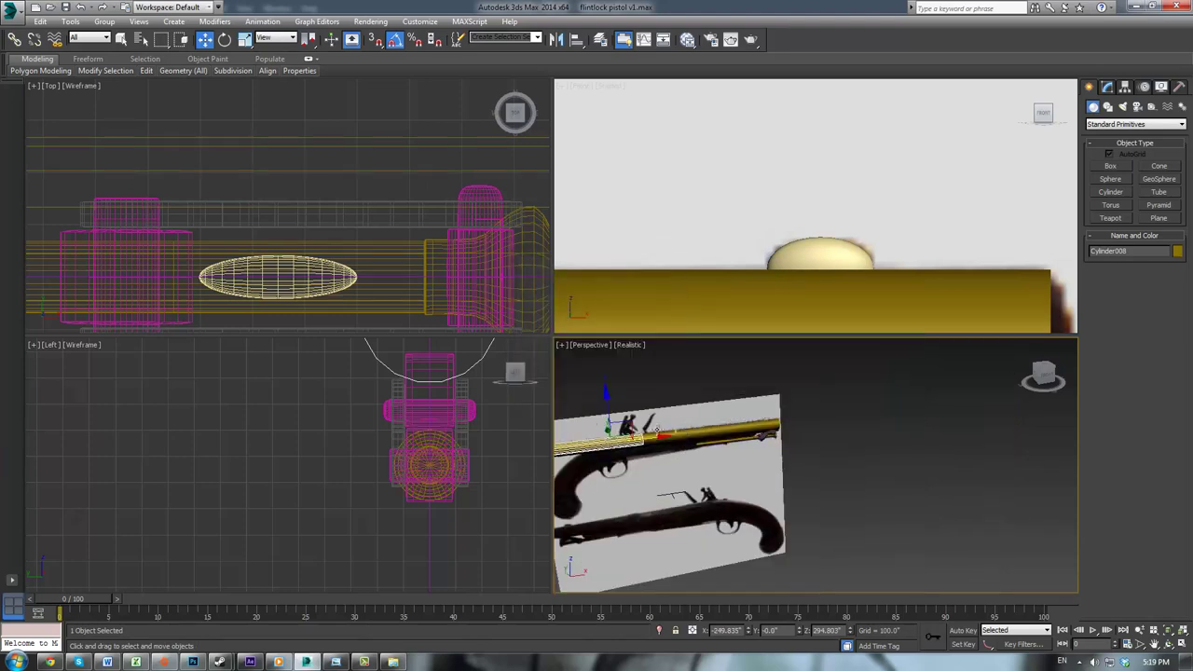
left_click_drag(643, 440, 966, 406)
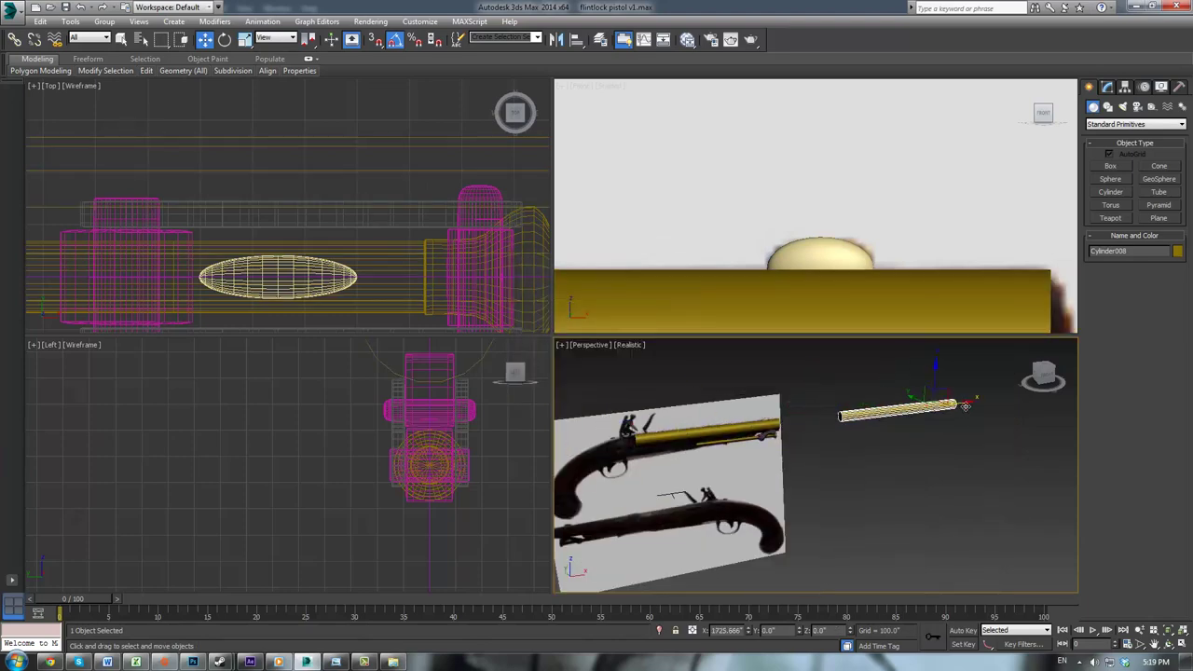
left_click(836, 498)
Step: Inset the end polygon of the original barrel's muzzle by about 5.329" to form the wall thickness
scroll(817, 477, "up", 3)
middle_click_drag(781, 429, 976, 467)
scroll(938, 460, "up", 5)
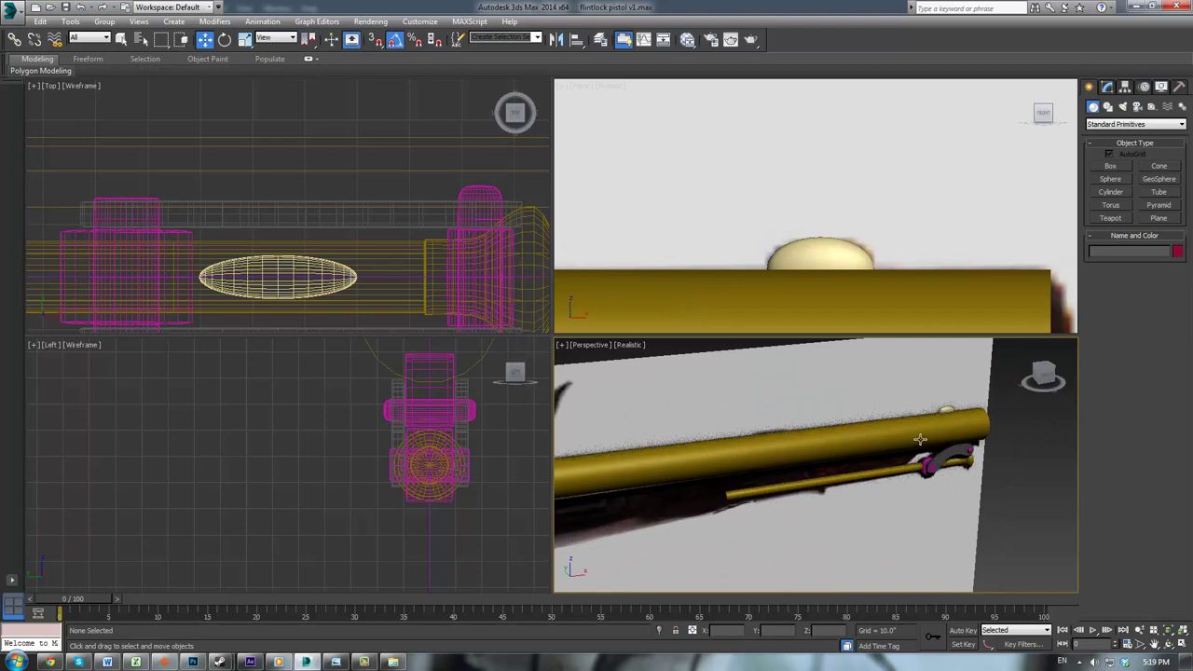
left_click(921, 439)
middle_click_drag(949, 451, 1002, 440, "alt")
left_click(1108, 87)
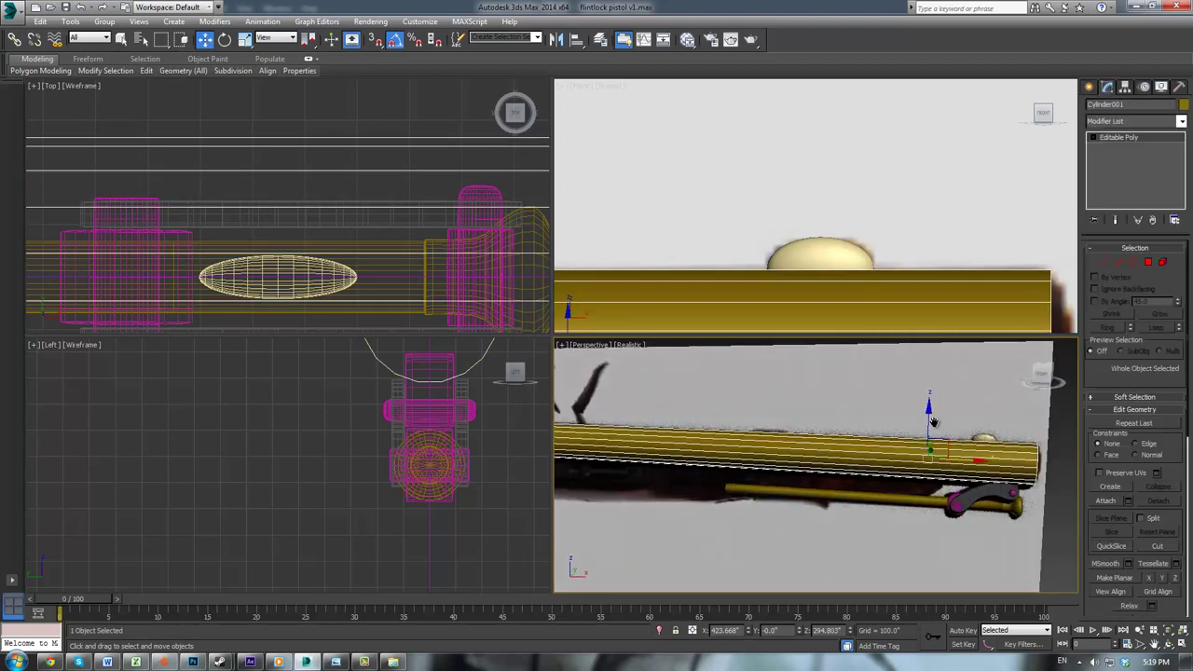
middle_click_drag(933, 422, 886, 370, "alt")
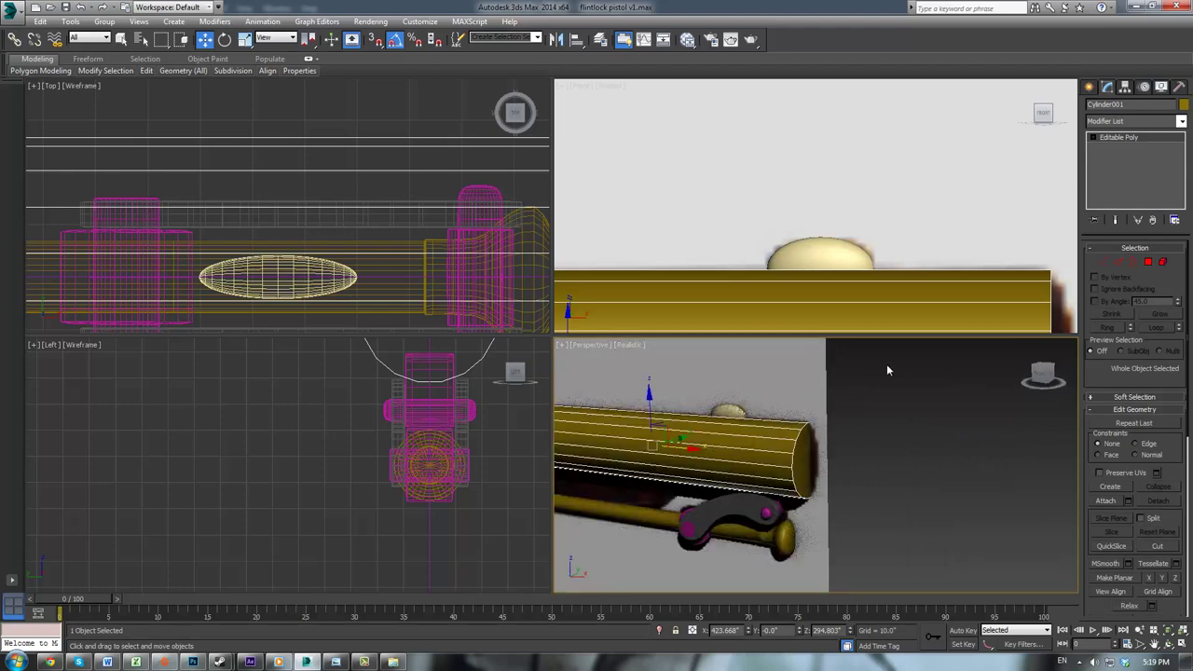
left_click(1149, 263)
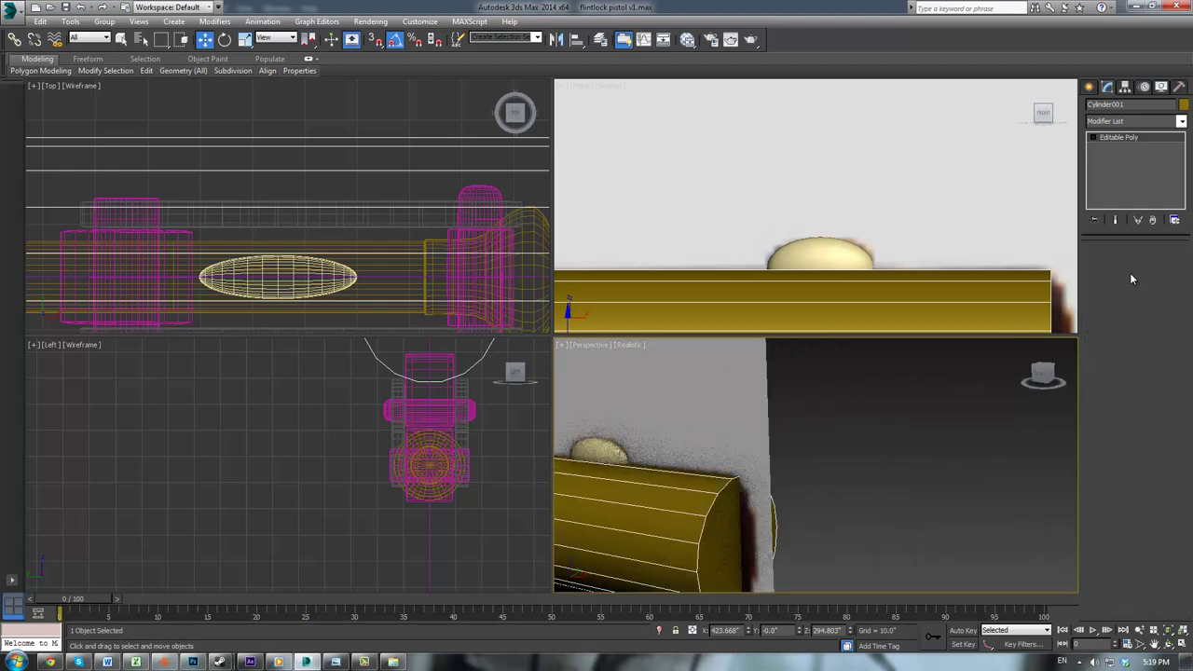
left_click(727, 527)
middle_click_drag(884, 464, 903, 402, "alt")
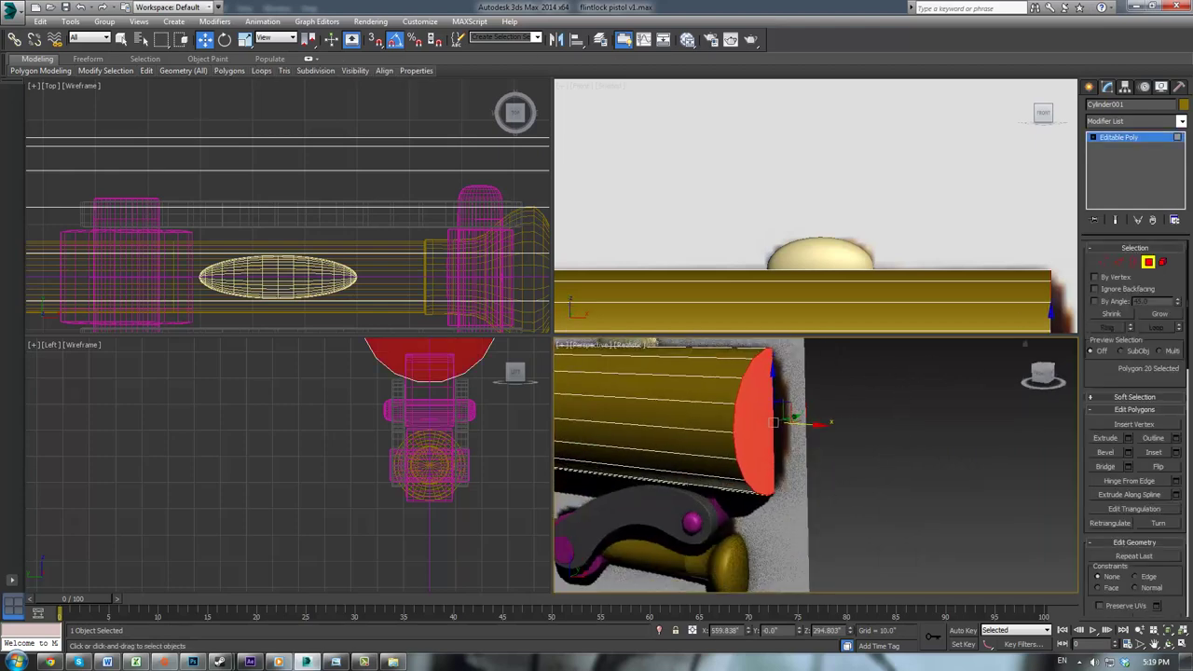
left_click(1177, 453)
left_click_drag(822, 492, 823, 461)
left_click_drag(837, 473, 836, 473)
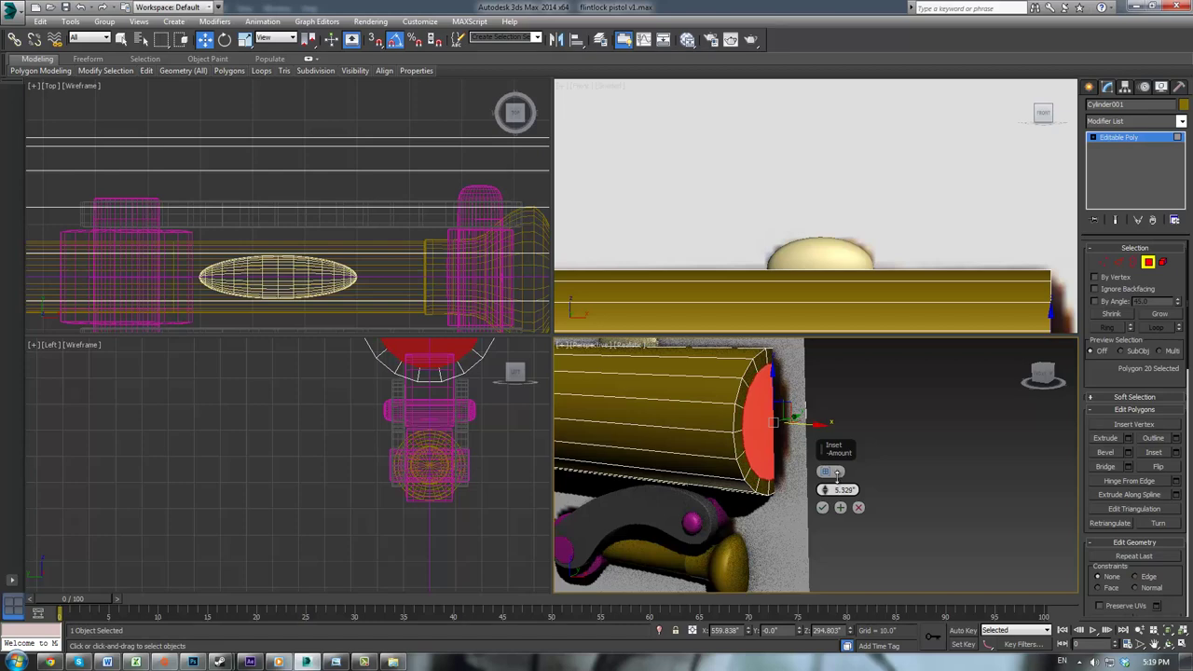
left_click(822, 507)
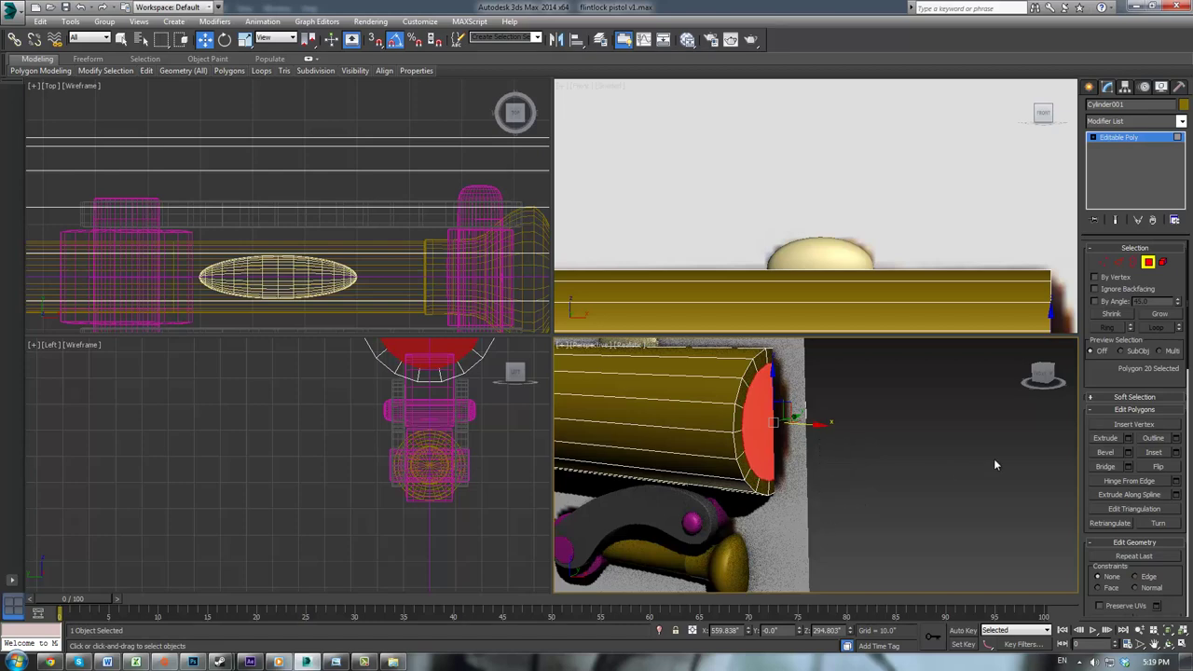
Step: Extrude the inset muzzle polygon inward by about -660.751" to hollow out the bore, stopping short of the barrel's rear end
left_click(1129, 440)
scroll(801, 208, "down", 4)
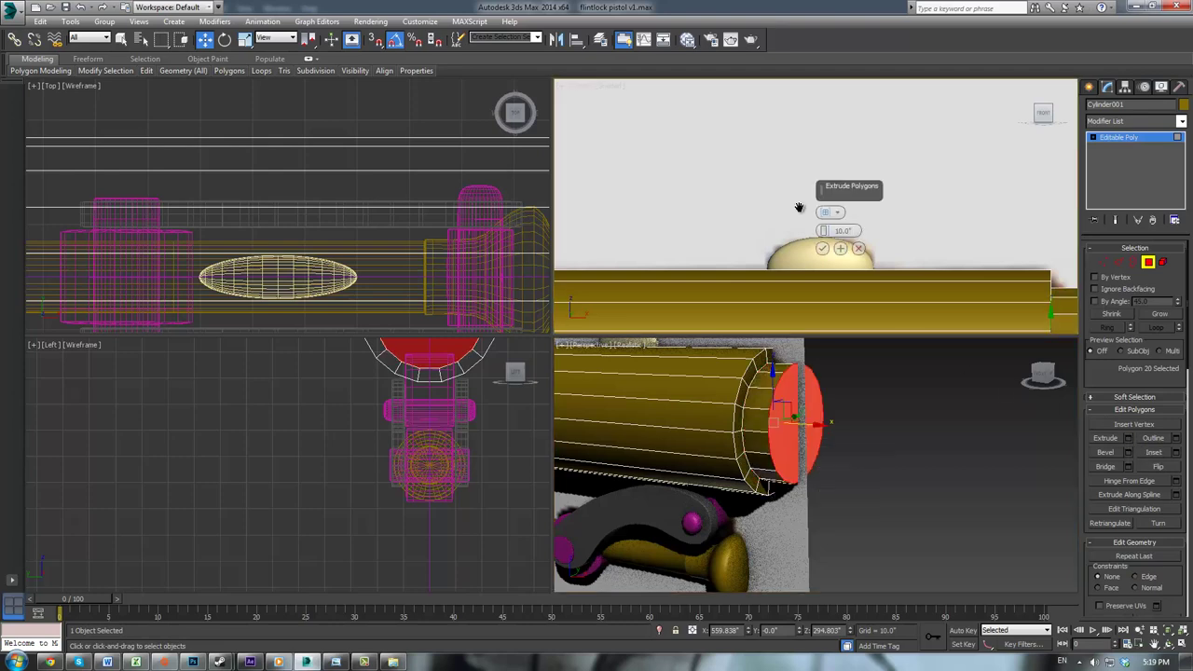
scroll(365, 214, "down", 9)
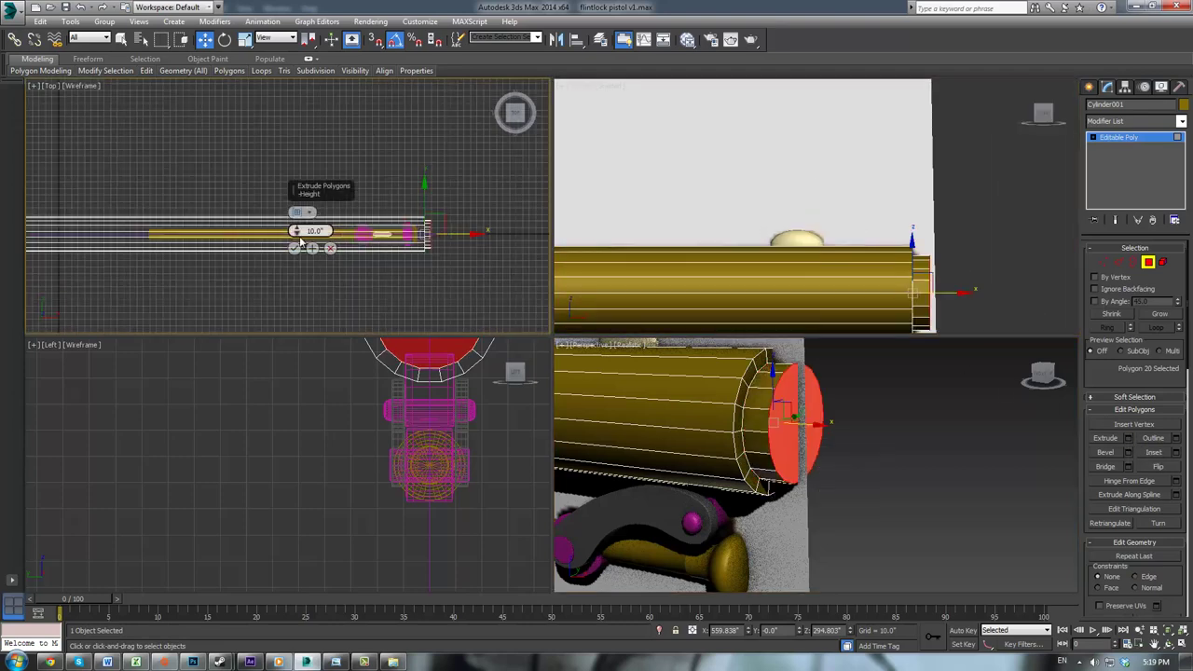
left_click_drag(295, 231, 257, 609)
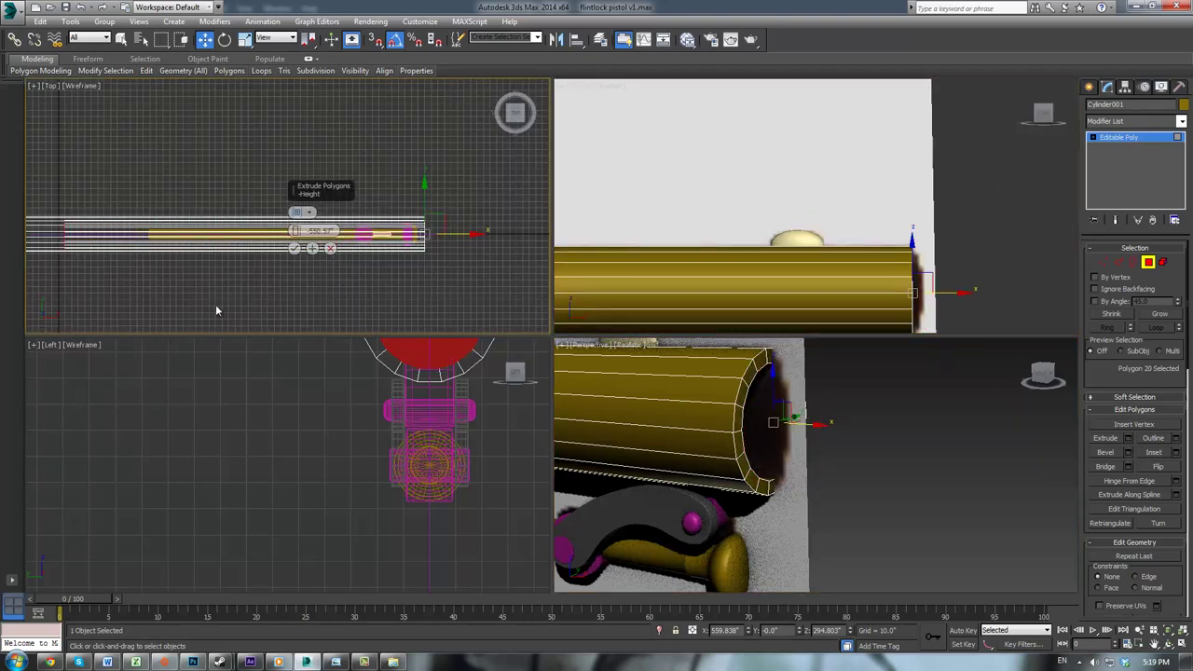
scroll(218, 312, "down", 2)
middle_click_drag(220, 312, 373, 320)
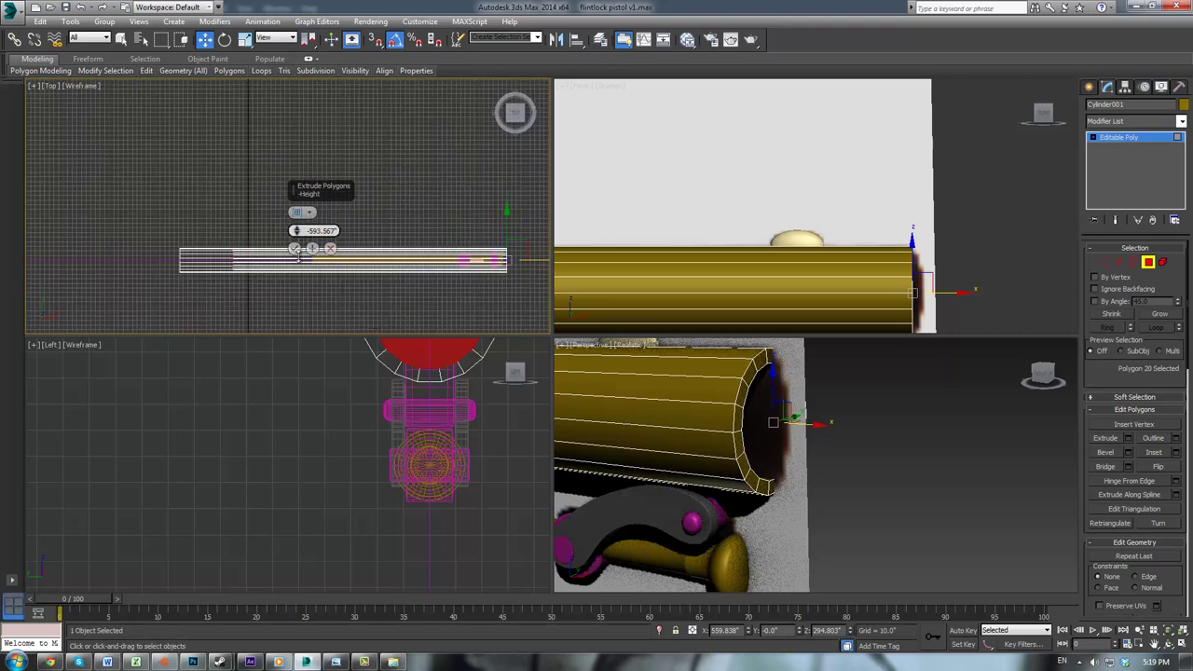
left_click(294, 249)
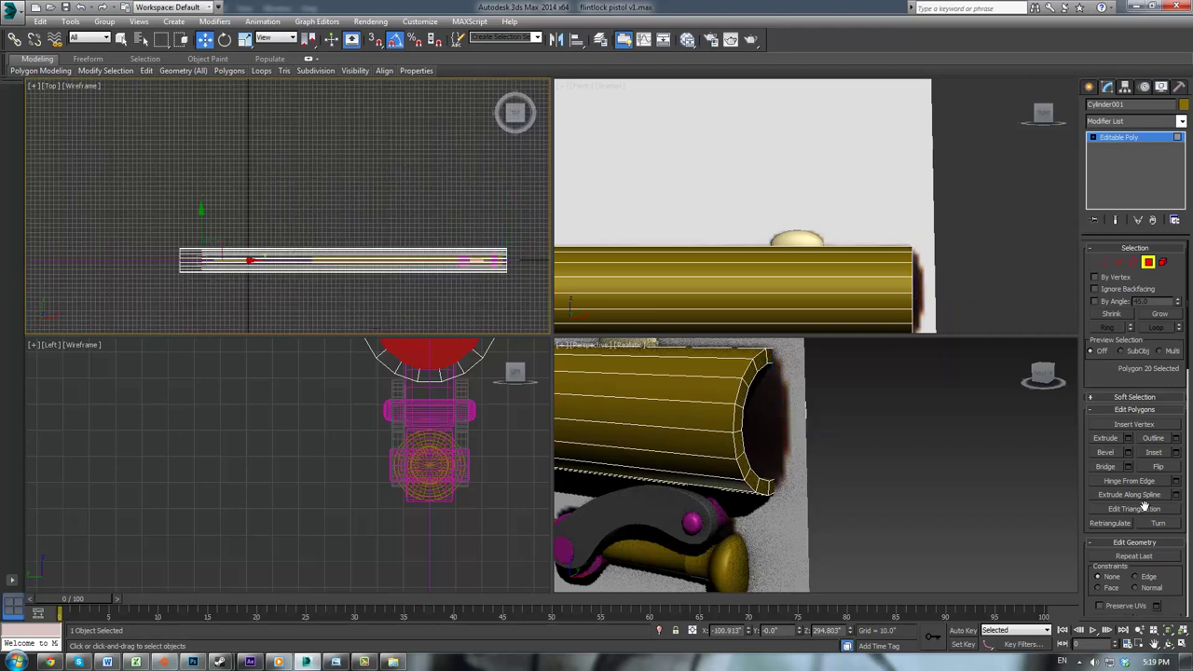
Step: Extrude the bore's inner end polygon slightly further inward to add a thin supporting segment at its base
left_click(1128, 439)
middle_click_drag(536, 260, 637, 265)
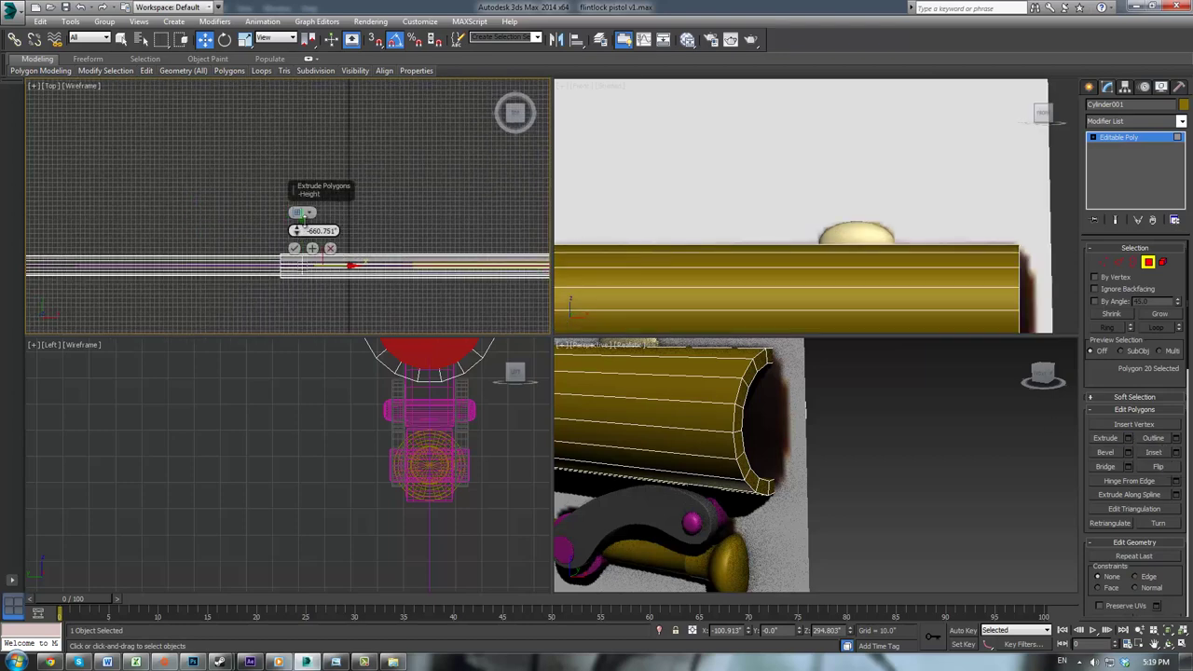
left_click_drag(298, 228, 415, 564)
scroll(354, 318, "up", 6)
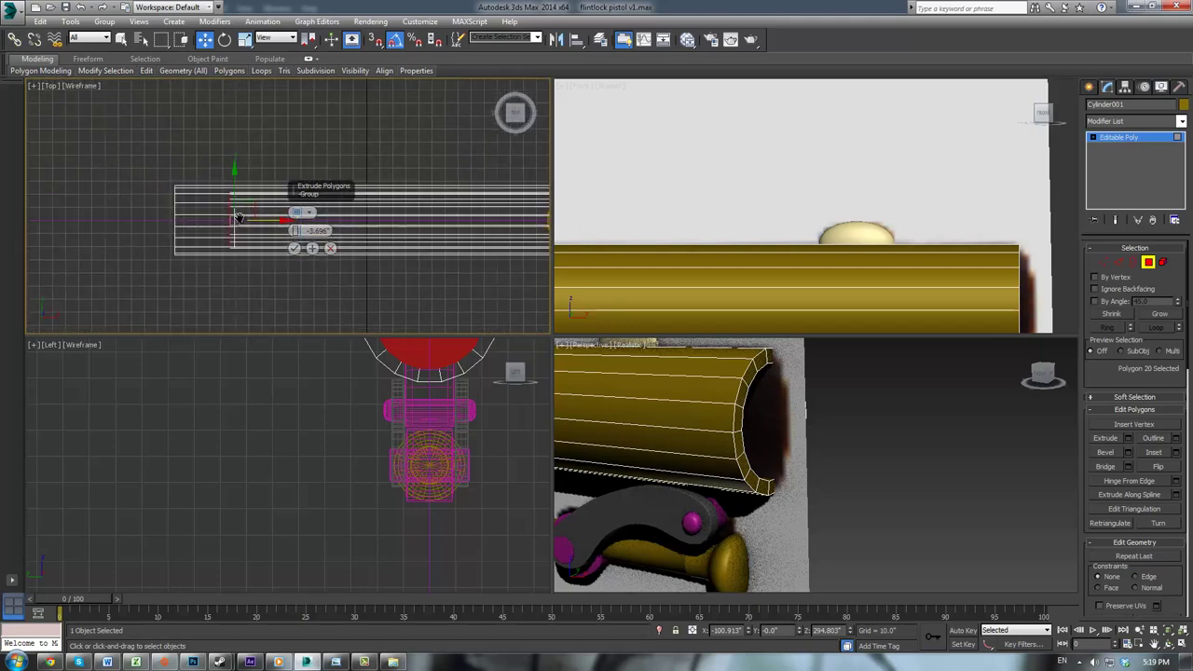
middle_click_drag(215, 162, 287, 231)
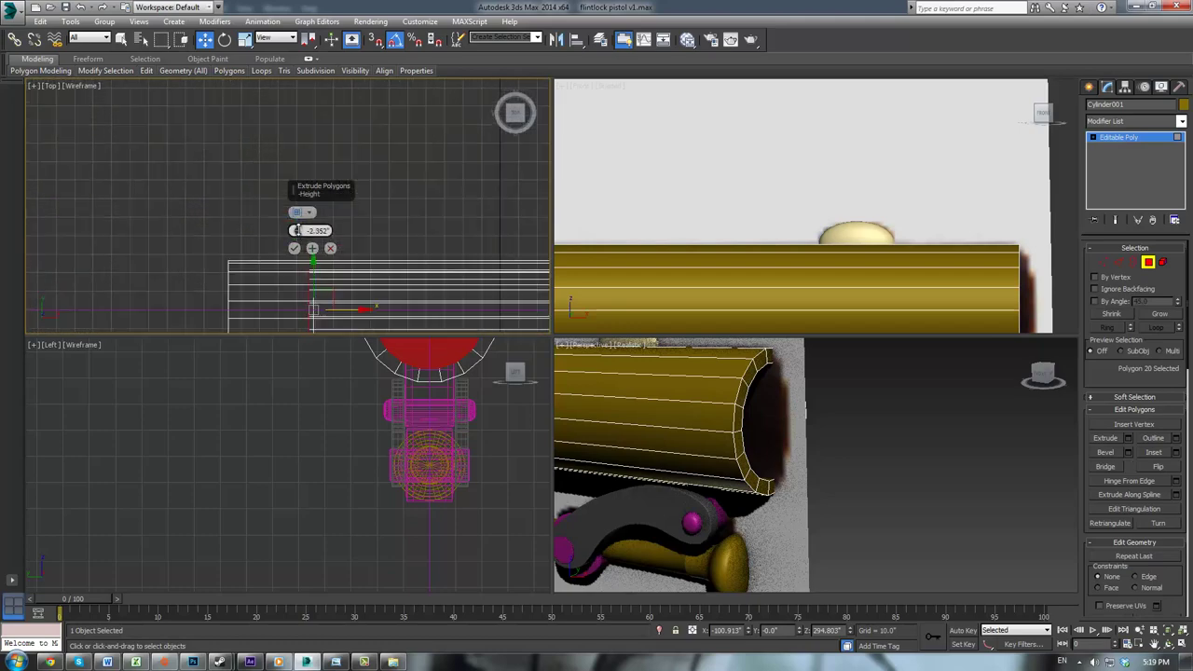
left_click(293, 248)
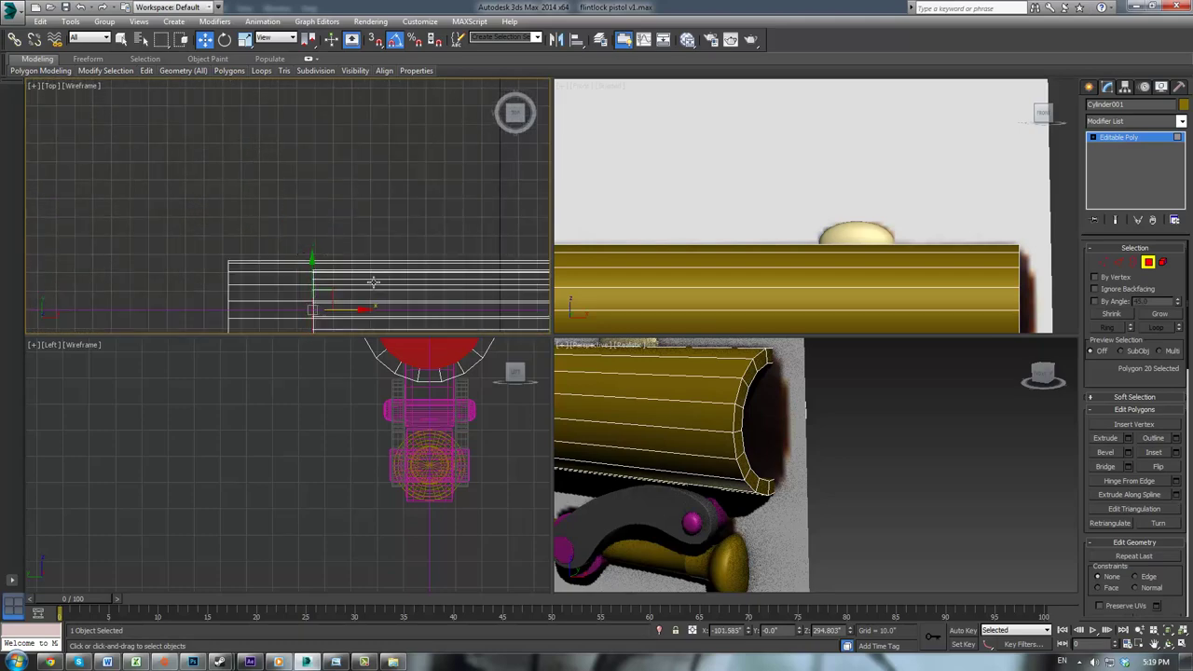
Step: Connect the ring of short edges on the muzzle rim with 2 segments and a pinch of 78
left_click(1118, 262)
scroll(700, 469, "up", 5)
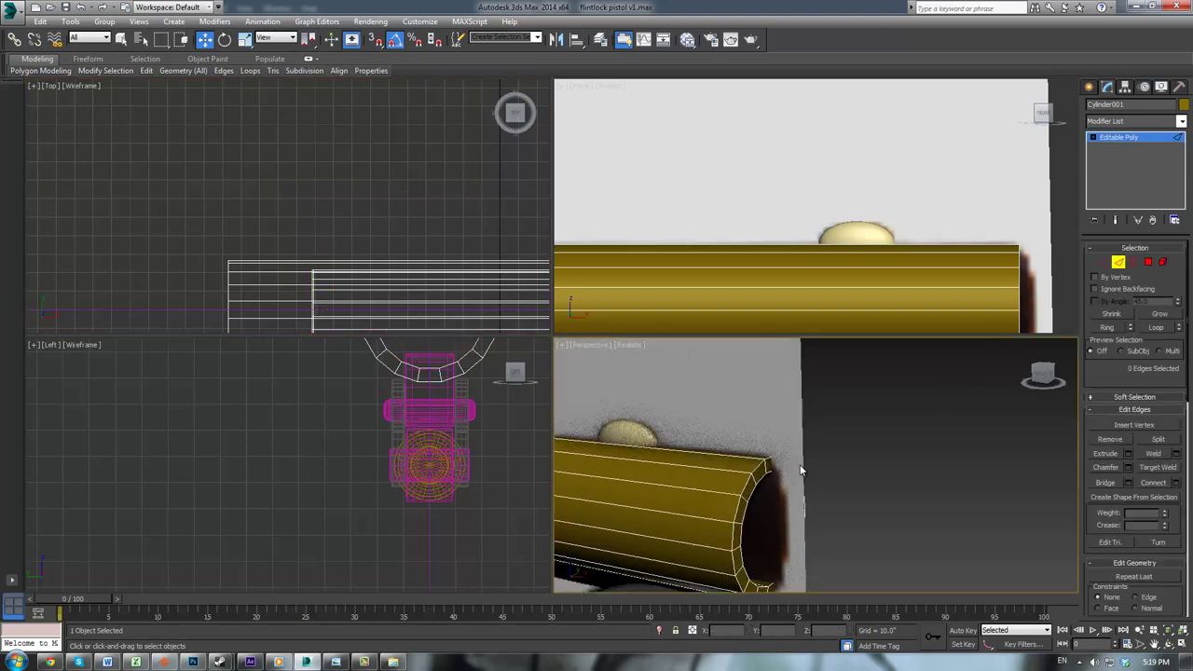
double_click(709, 469)
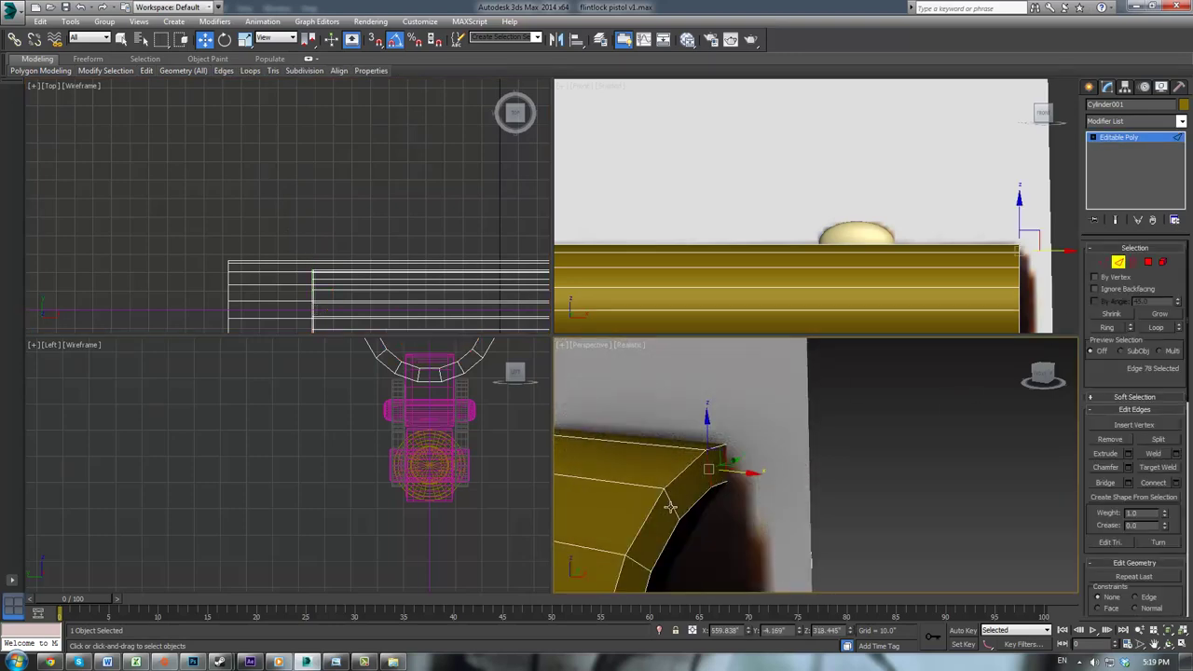
left_click(1177, 483)
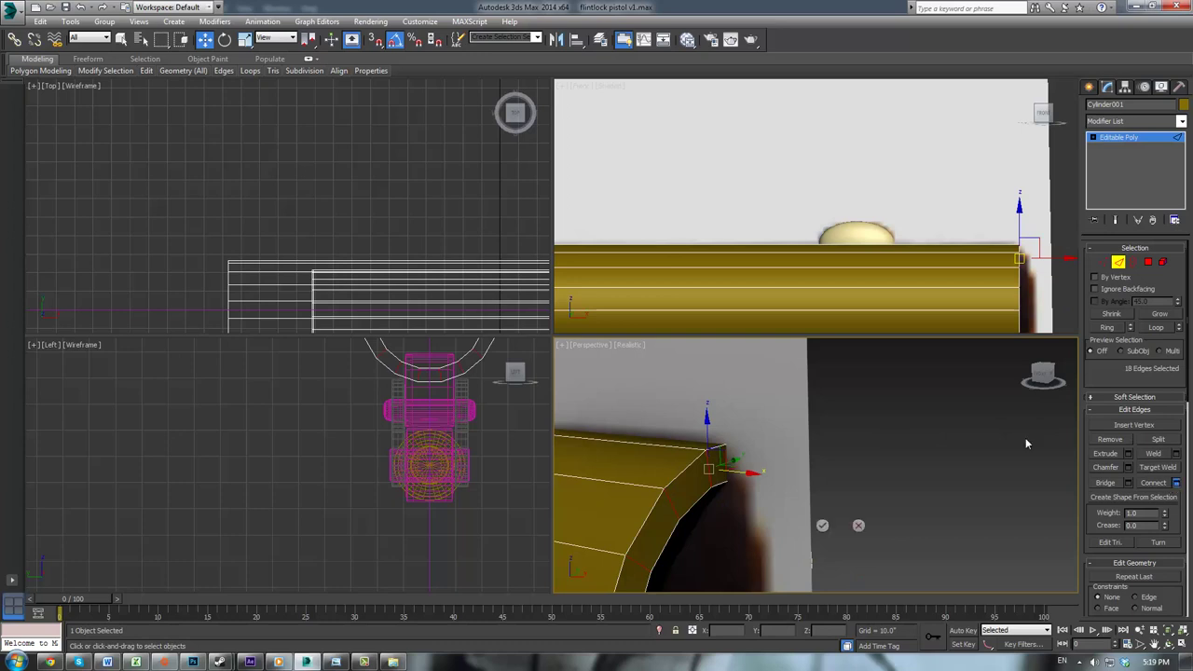
left_click(826, 473)
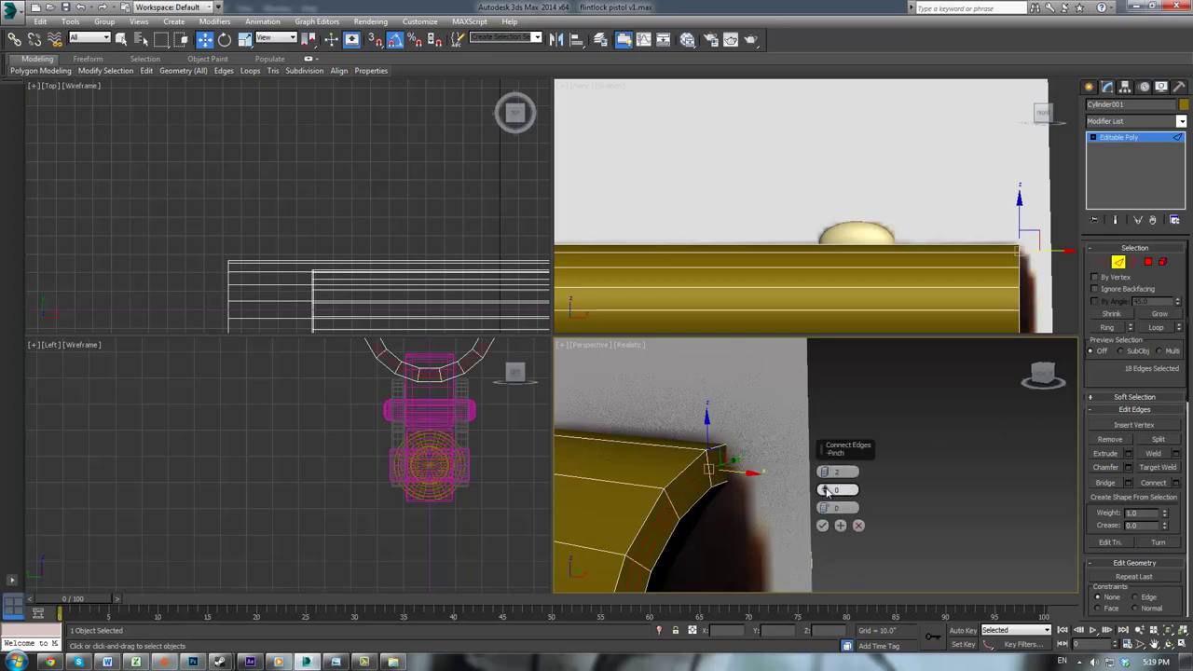
left_click_drag(825, 491, 830, 370)
left_click_drag(836, 329, 838, 300)
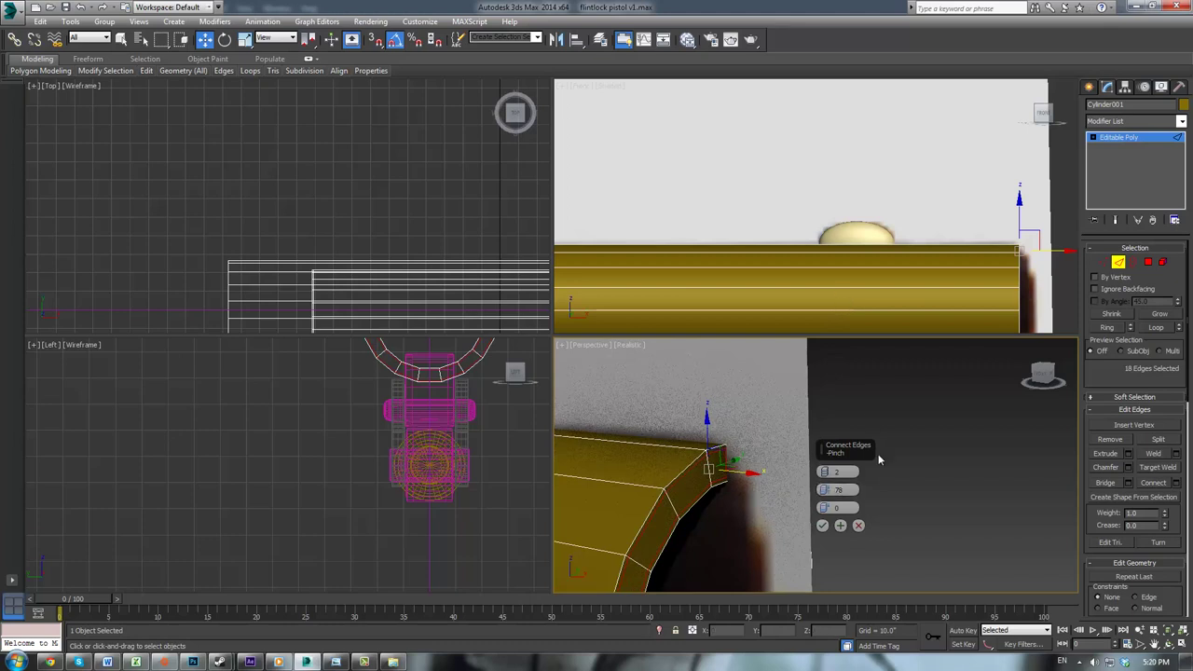
left_click(823, 526)
Step: Add a single edge loop around the barrel's outer wall and slide it close to the muzzle end, at about X 559.37"
left_click(679, 445)
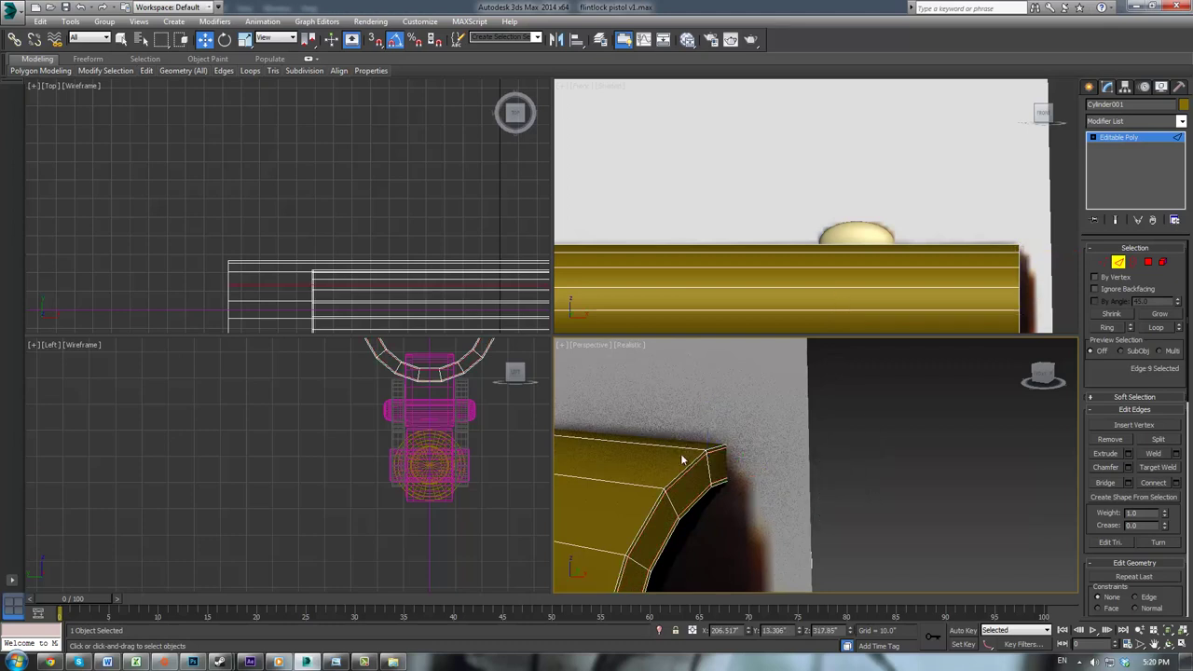
left_click(679, 459)
left_click(647, 484, "shift")
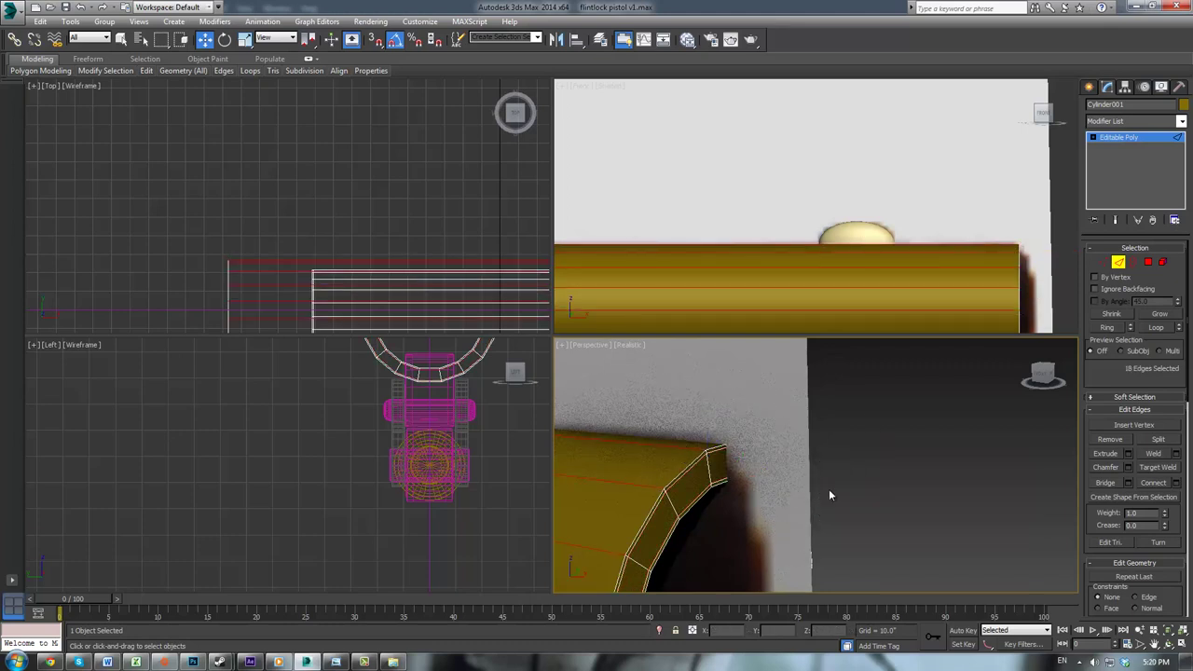
left_click(1176, 483)
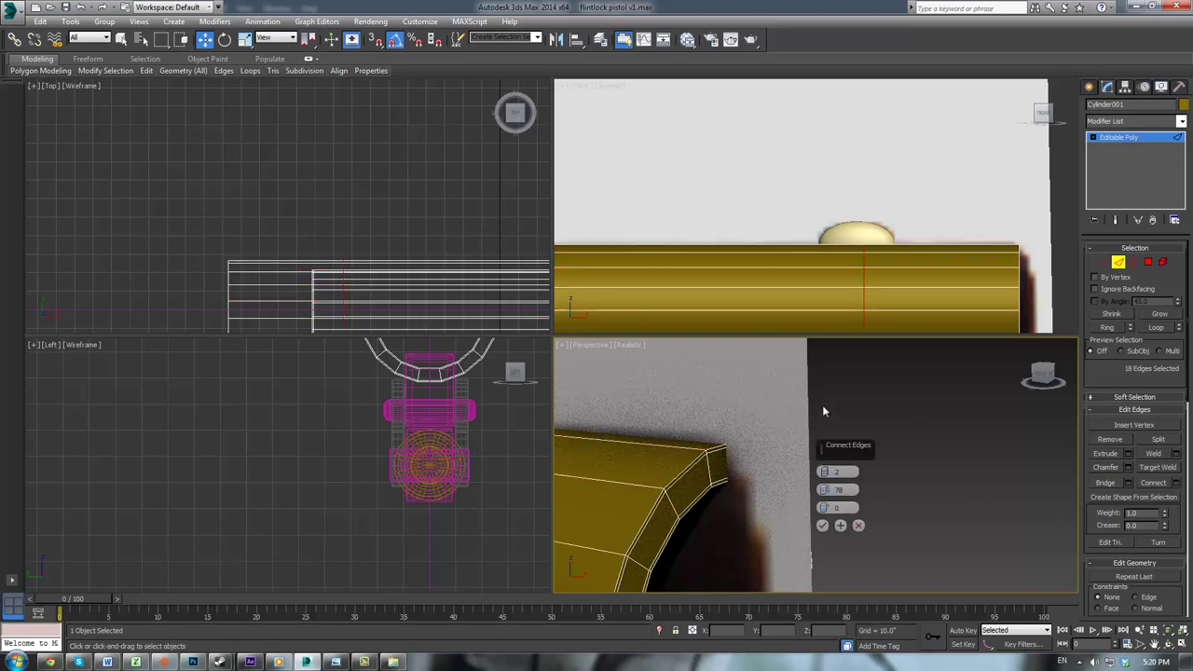
left_click(823, 525)
scroll(453, 271, "down", 6)
middle_click_drag(495, 333, 312, 305)
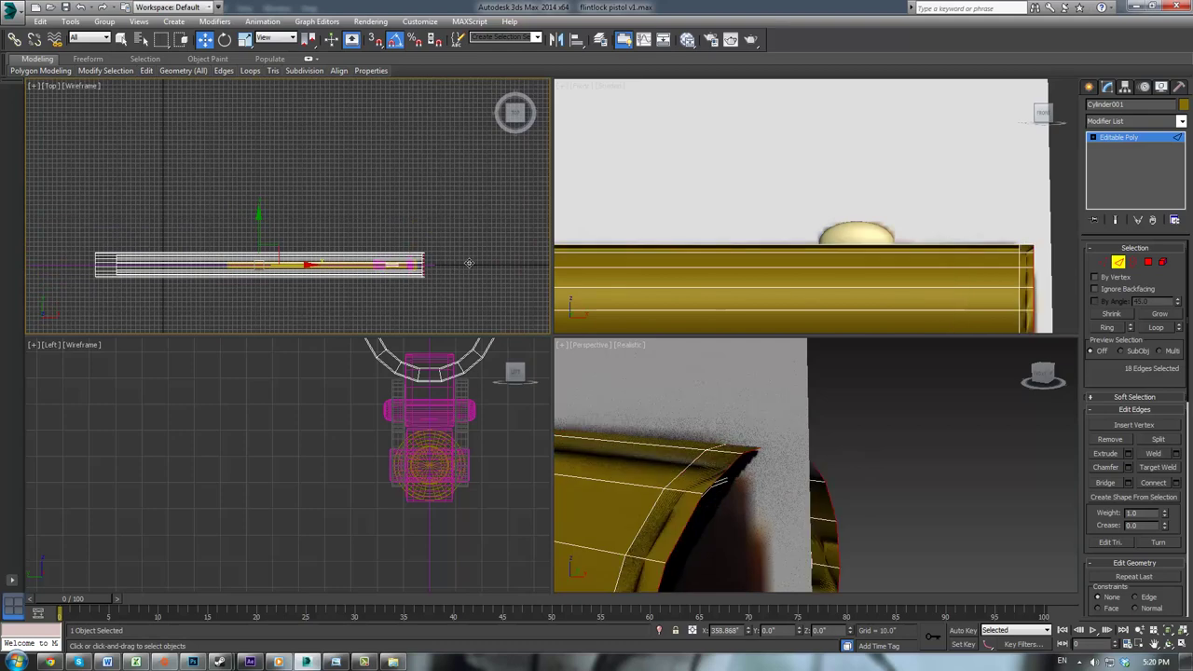
scroll(452, 270, "up", 5)
scroll(397, 215, "up", 5)
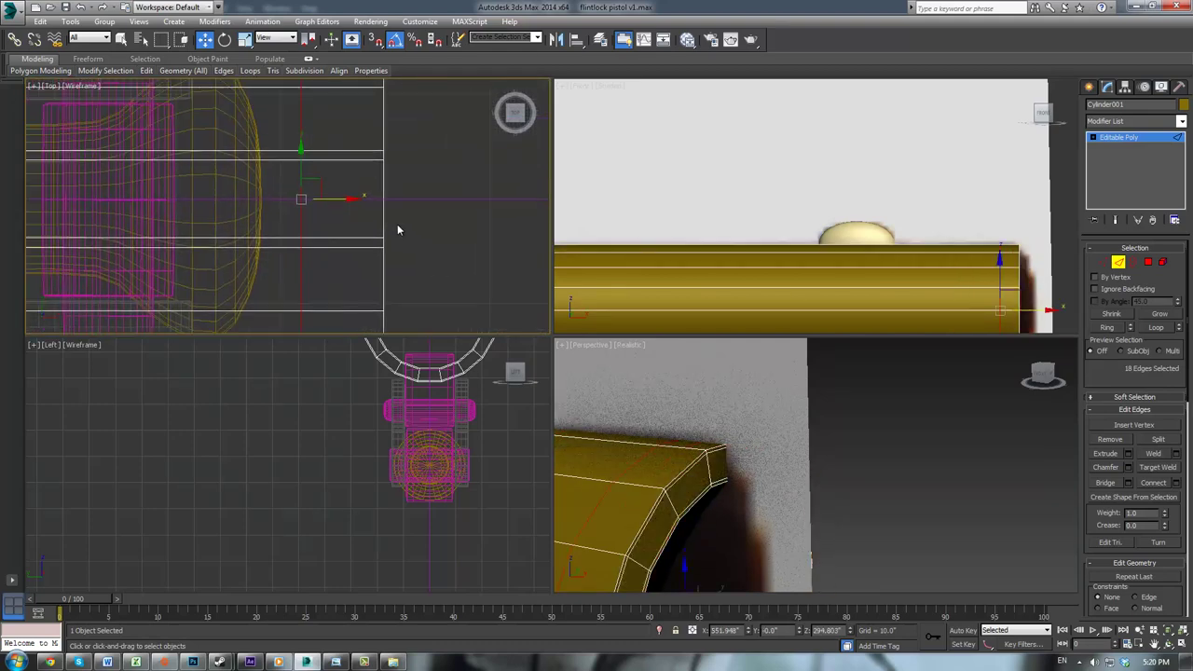
left_click_drag(342, 200, 440, 236)
Step: Connect the barrel's lengthwise outer edges with another loop and slide it close to the rear end, at about X -146.2"
scroll(681, 237, "down", 5)
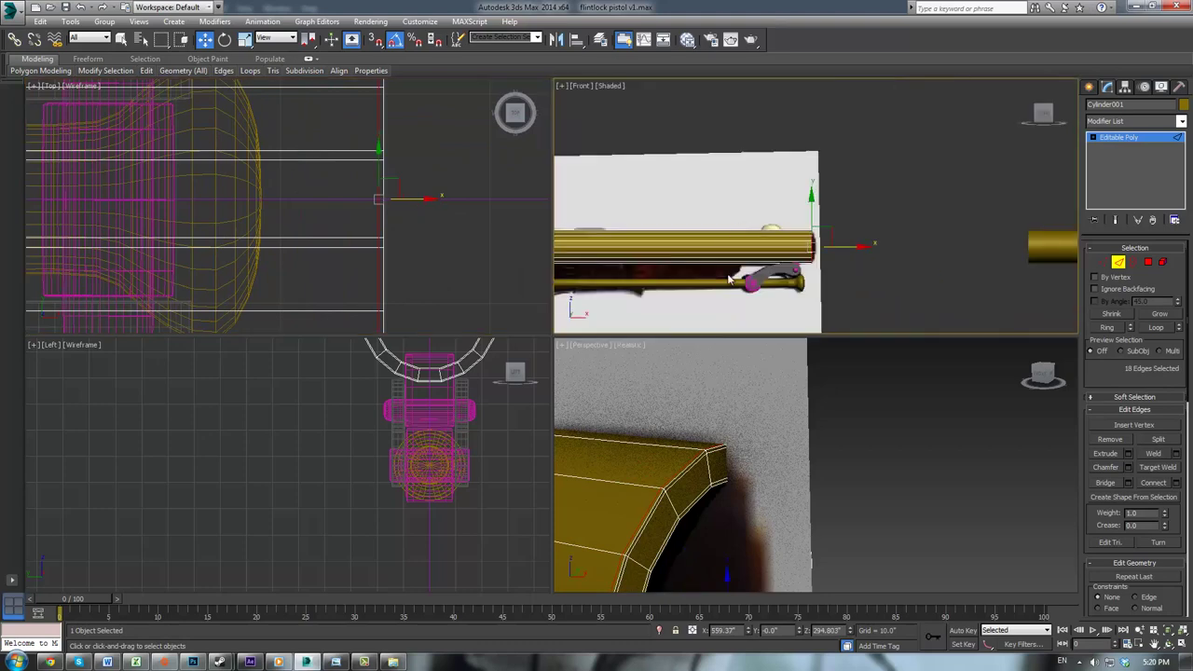
scroll(765, 196, "up", 6)
middle_click_drag(765, 196, 888, 159)
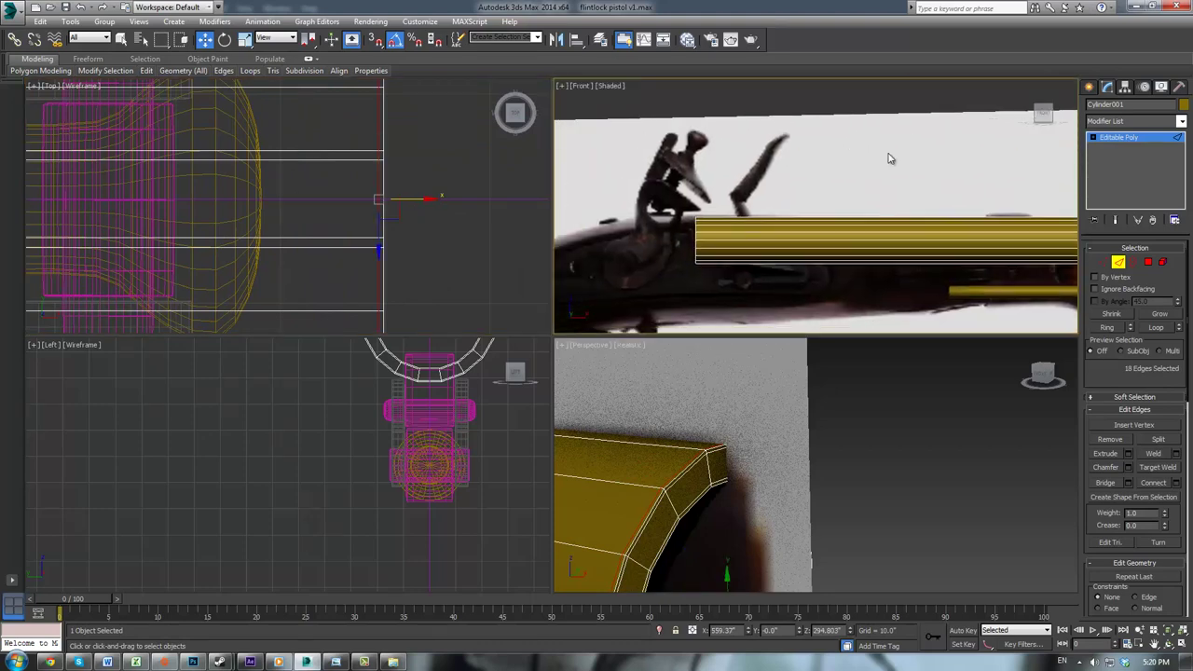
left_click_drag(702, 203, 711, 297)
left_click(1145, 483)
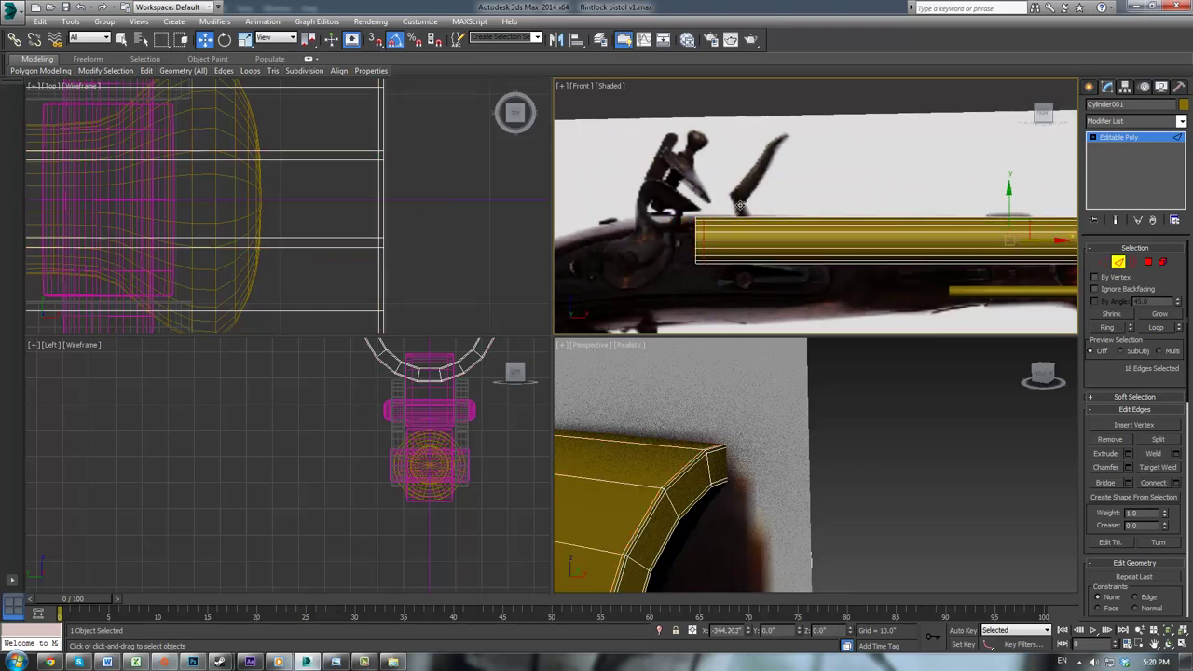
scroll(712, 216, "up", 5)
middle_click_drag(683, 238, 824, 127)
scroll(823, 127, "up", 4)
middle_click_drag(734, 327, 774, 244)
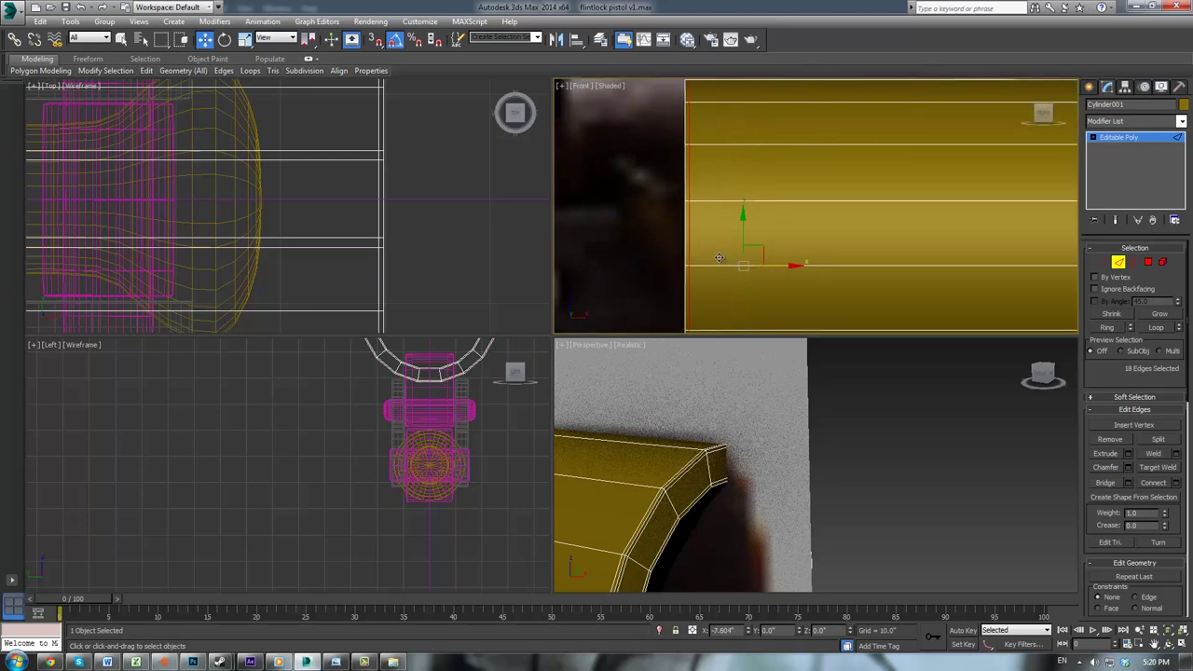
left_click_drag(720, 257, 719, 258)
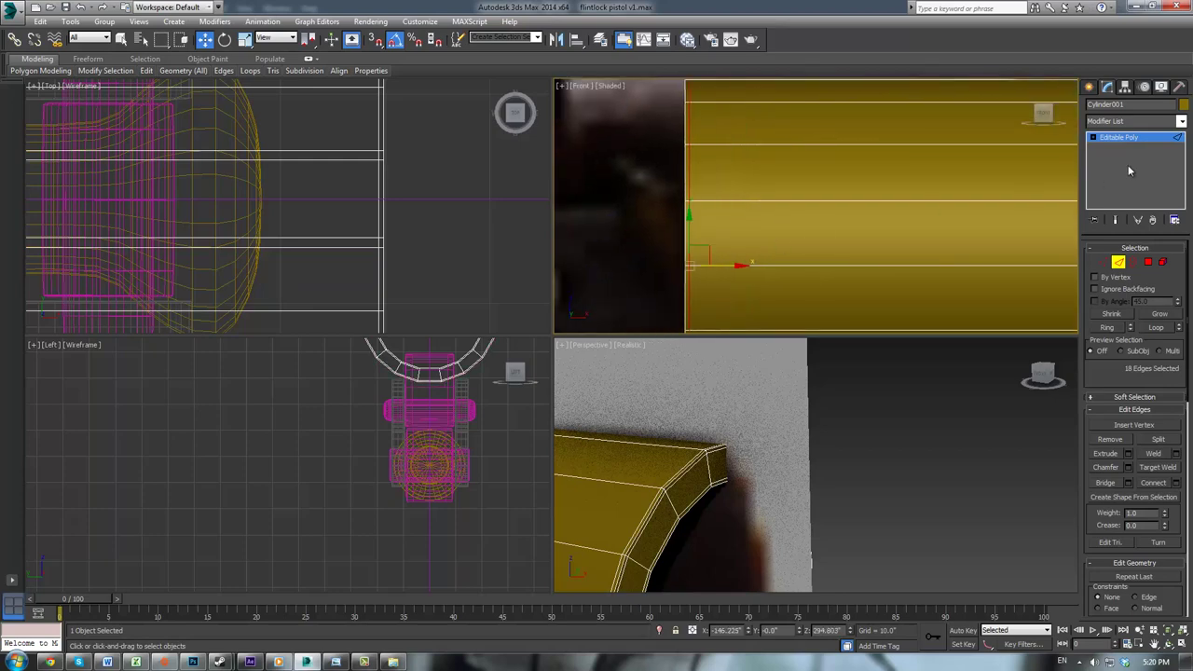
Step: Apply a TurboSmooth modifier with 1 iteration to the barrel
left_click(1133, 142)
left_click(1126, 126)
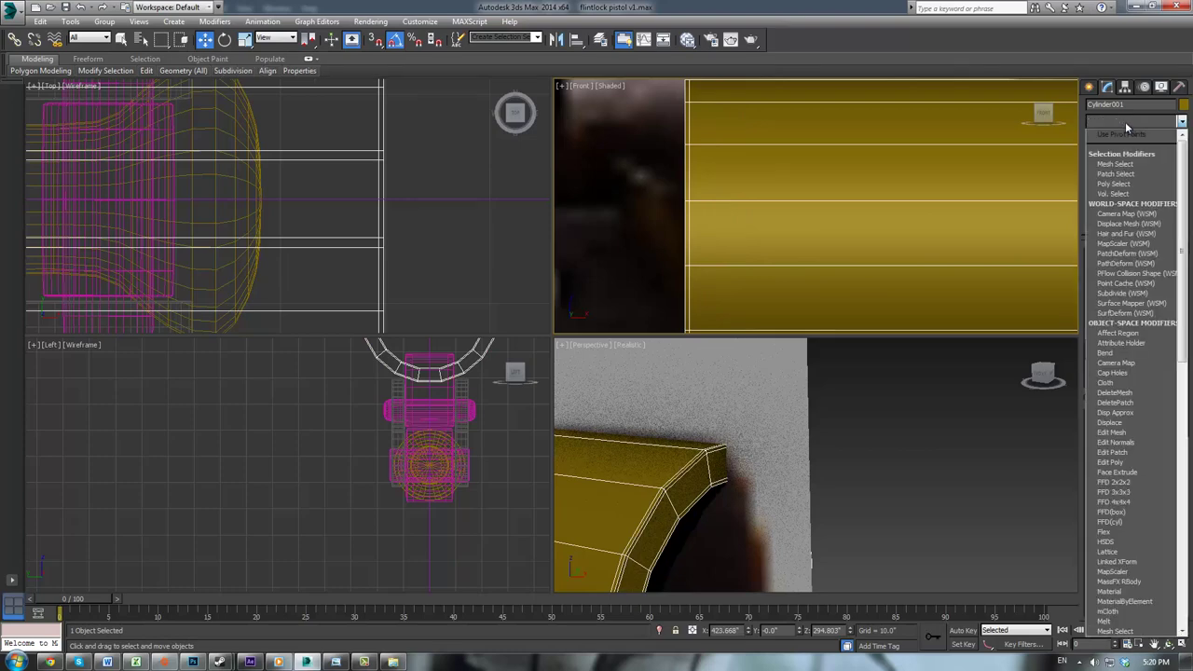
key("t")
key("t")
key("t")
key("Return")
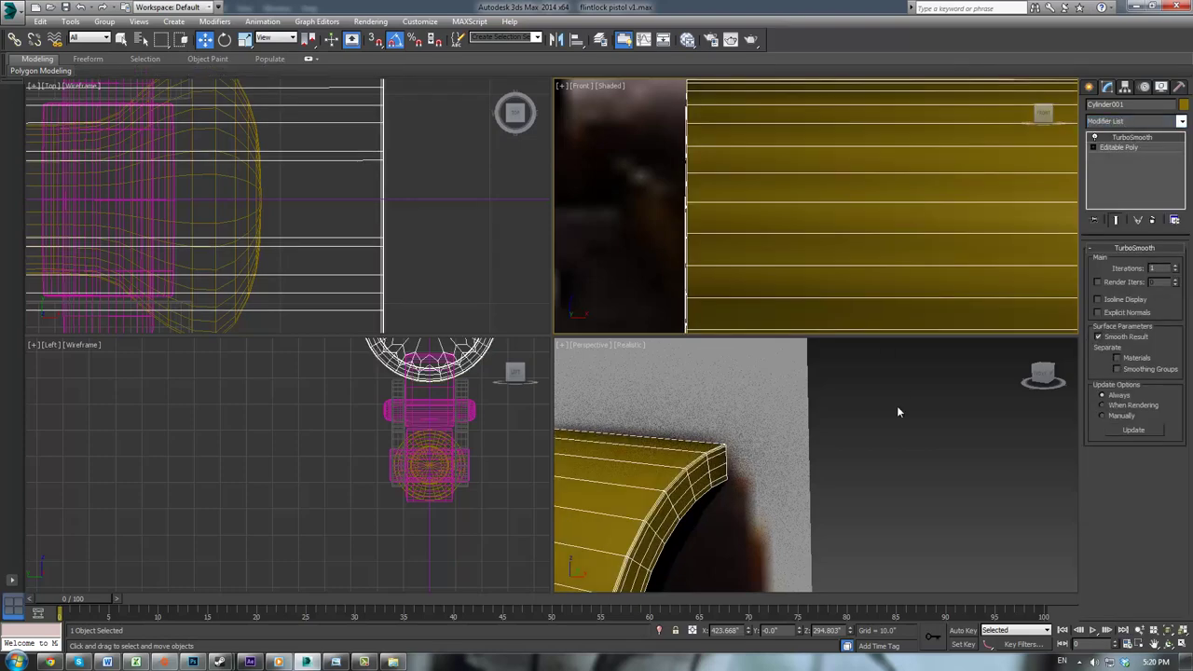
left_click(909, 431)
scroll(921, 450, "down", 5)
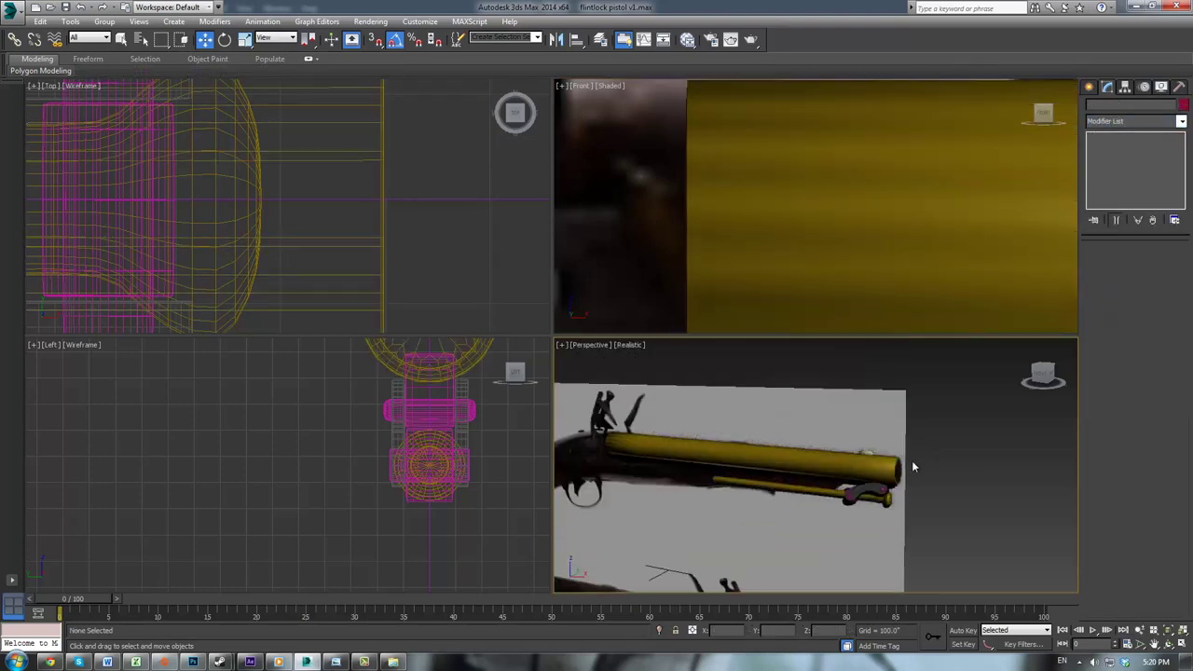
scroll(912, 461, "up", 4)
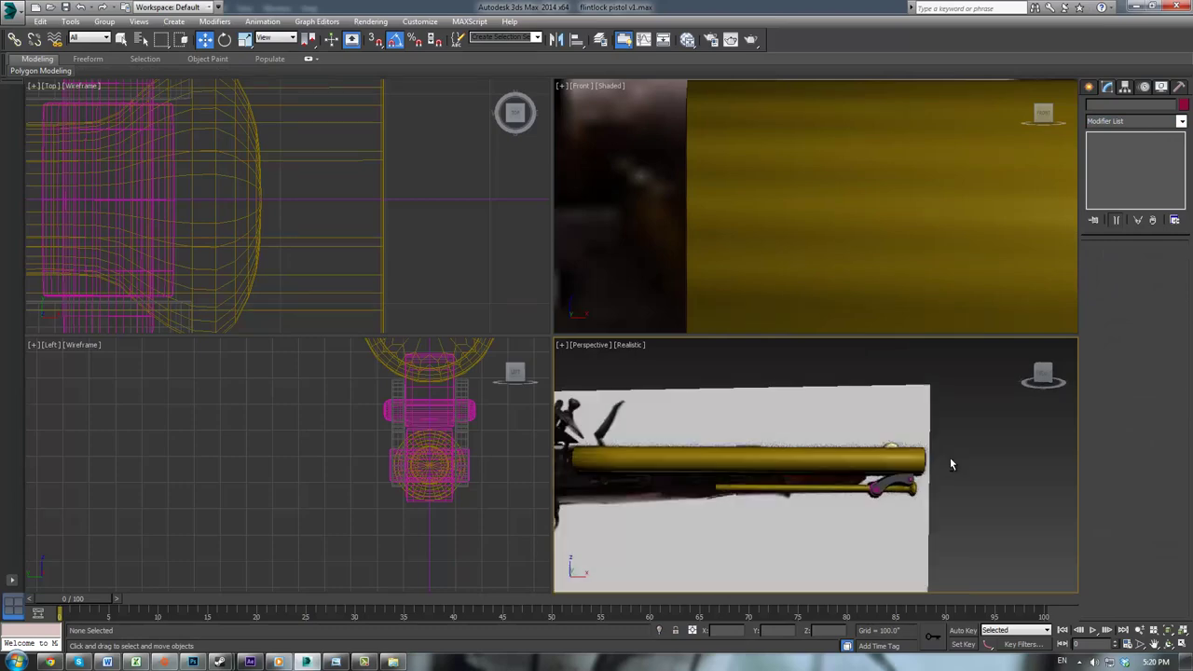
Step: Inset the polygon closing the barrel's rear end by more than 5.132" and restore the smoothed display
left_click(739, 453)
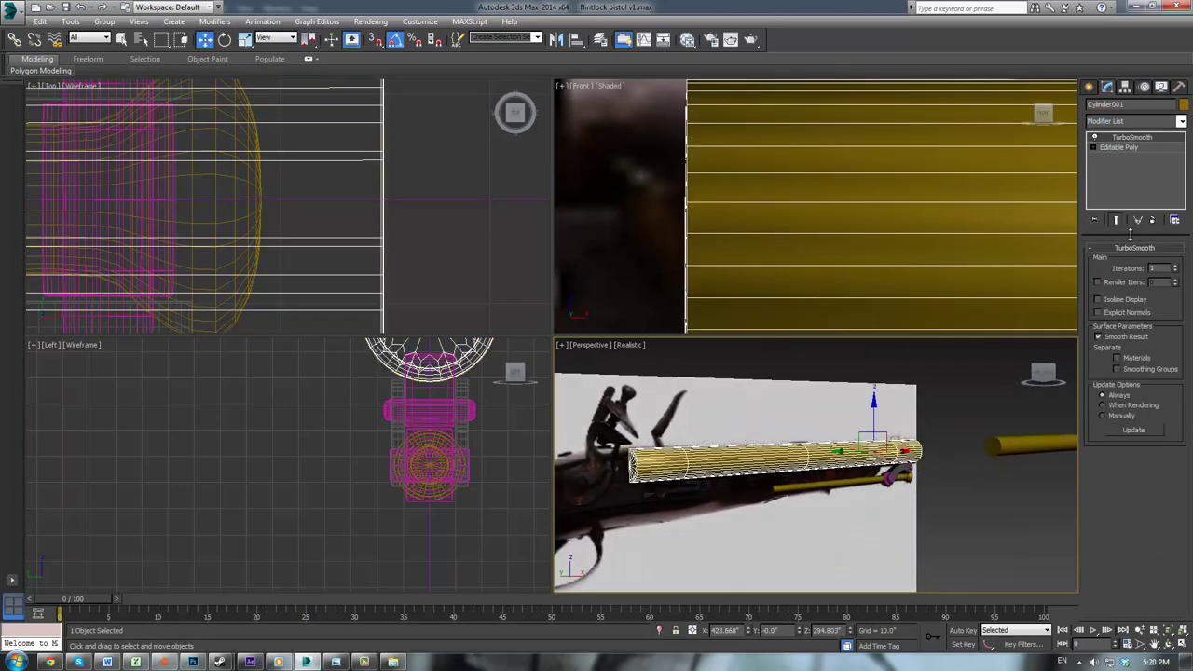
left_click(1112, 149)
left_click(1151, 262)
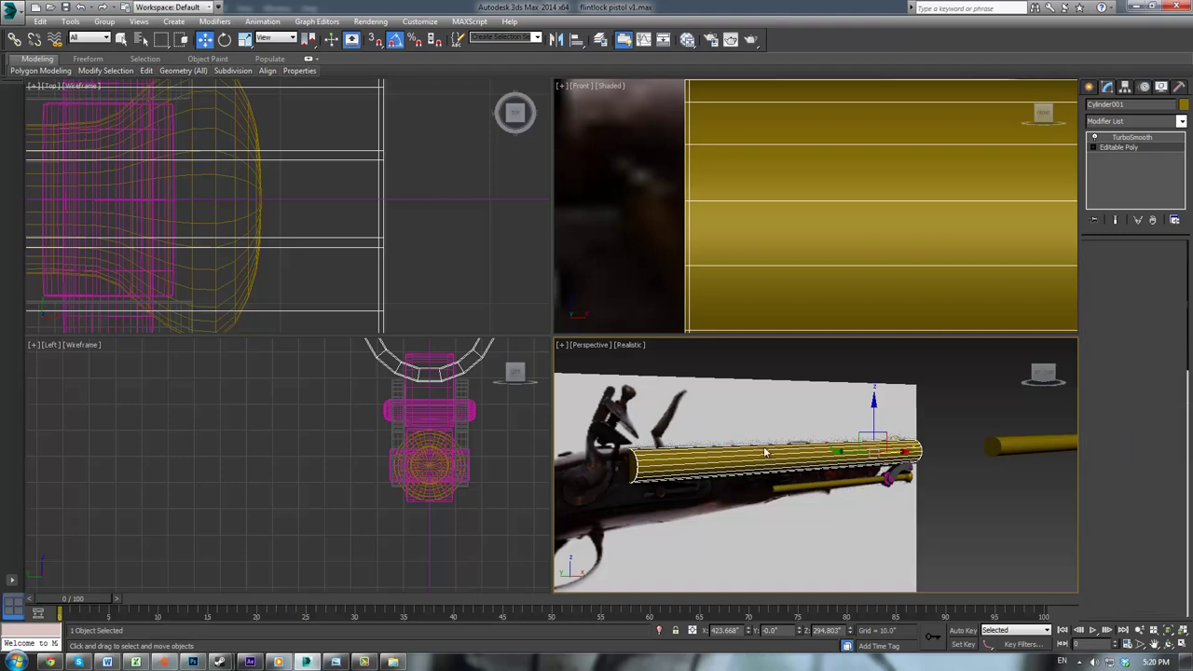
middle_click_drag(804, 485, 935, 487)
scroll(803, 490, "up", 4)
middle_click_drag(746, 439, 808, 493)
scroll(807, 493, "up", 2)
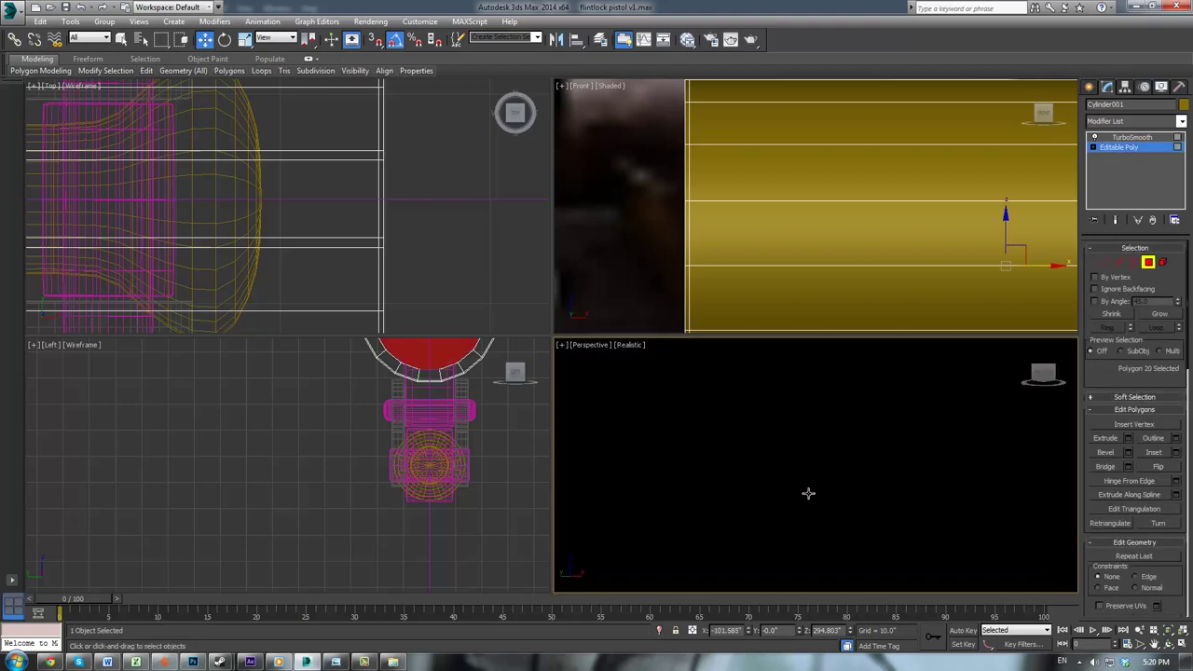
scroll(808, 493, "down", 2)
left_click(807, 505)
left_click(1177, 453)
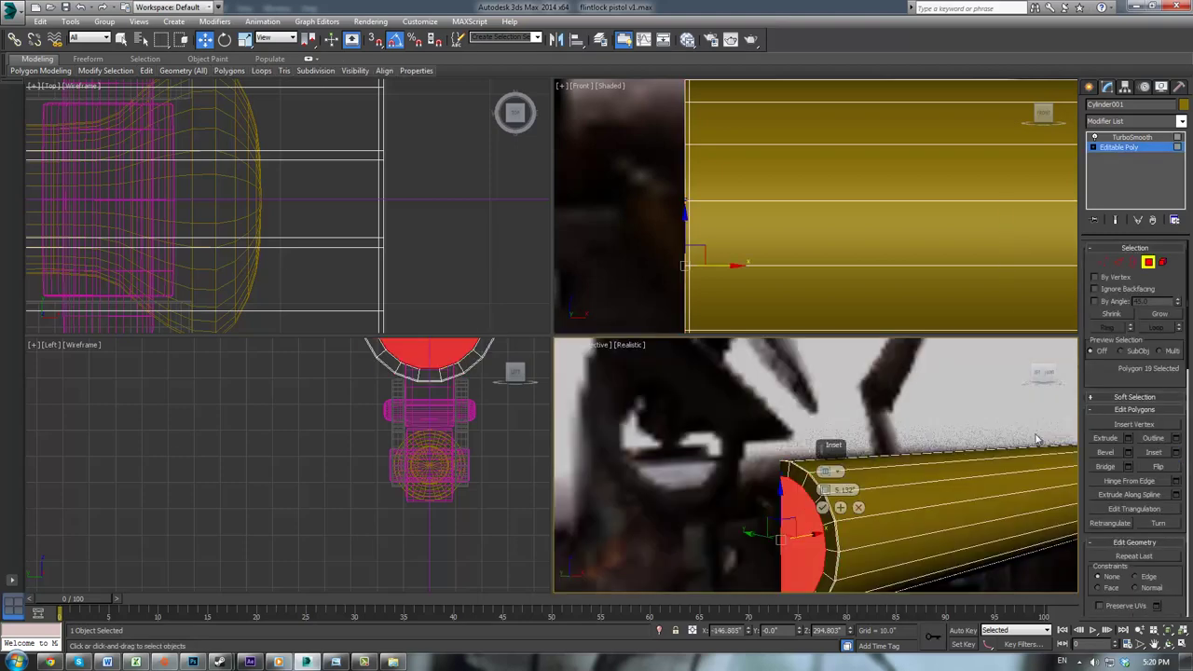
left_click_drag(826, 491, 826, 474)
left_click(823, 508)
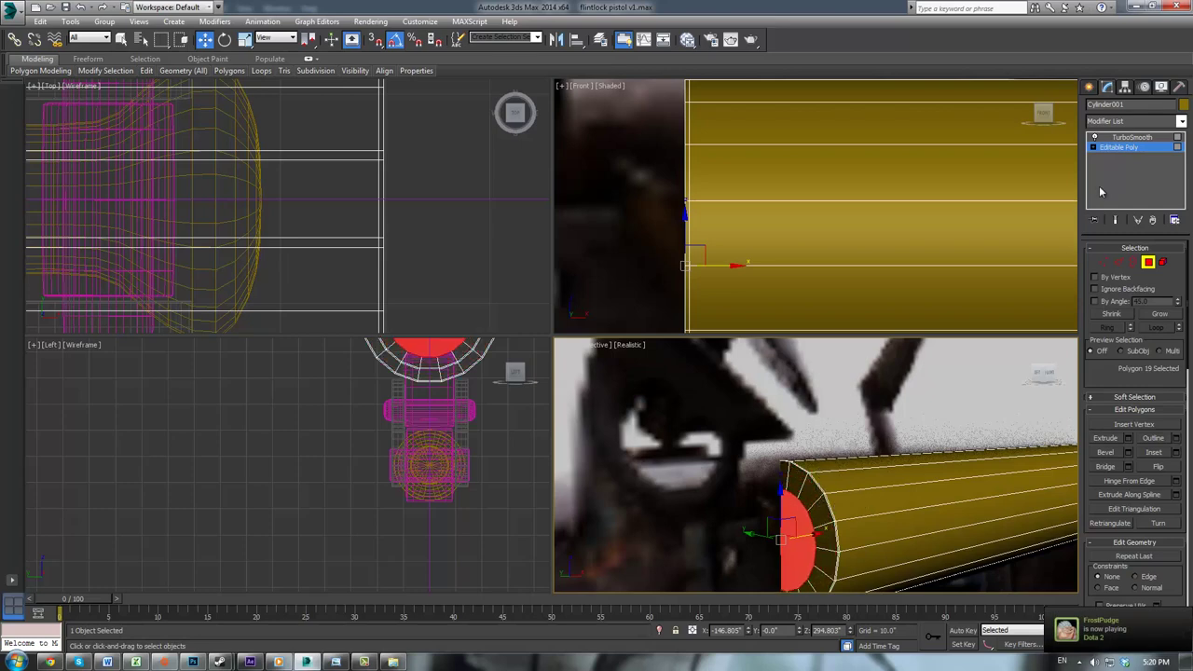
left_click(1125, 150)
left_click(1127, 138)
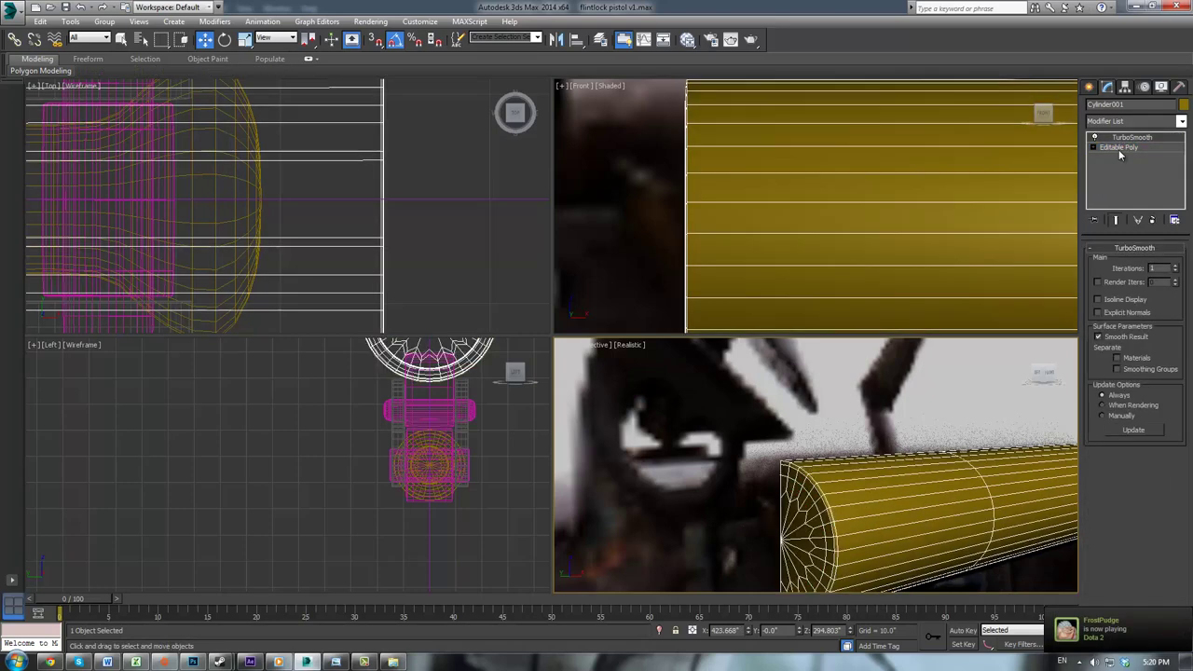
Step: Examine the smoothed barrel's rear end and its hollow muzzle for shading and edge quality
left_click(907, 413)
scroll(909, 415, "down", 6)
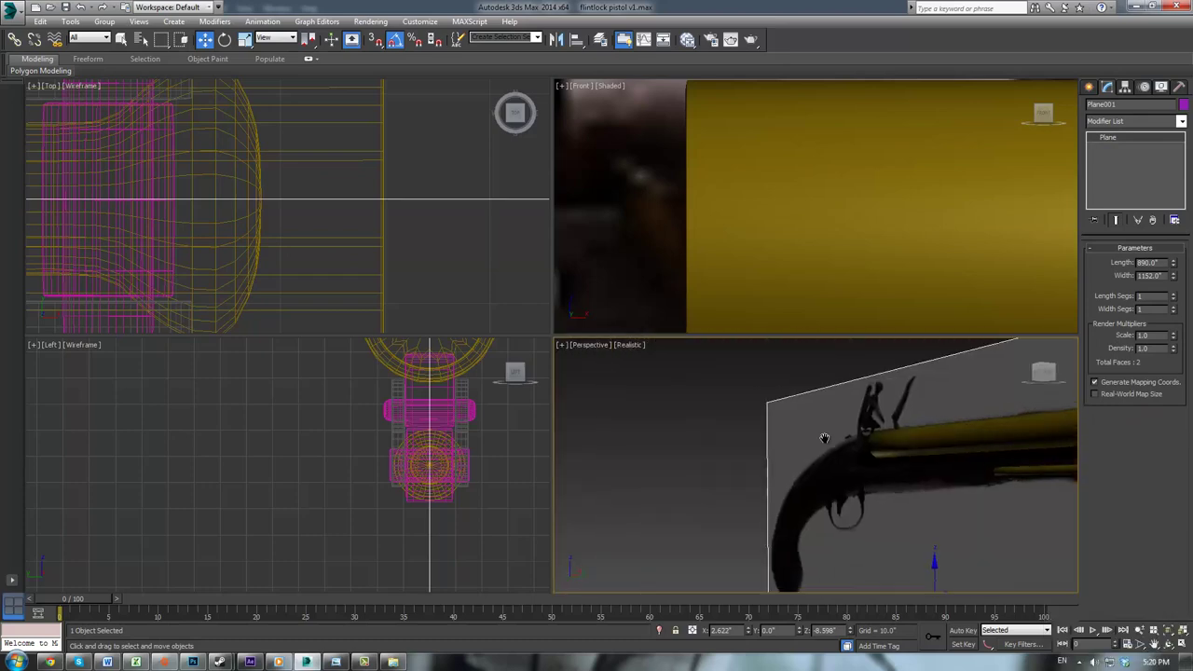
middle_click_drag(945, 474, 774, 452)
scroll(774, 452, "up", 2)
scroll(893, 445, "up", 3)
middle_click_drag(893, 446, 801, 472)
scroll(757, 470, "down", 1)
scroll(785, 483, "down", 2)
Step: Flatten the rounded upper vertices of the magenta connector that joins the linkage to the barrel by scaling them vertically
left_click(648, 532)
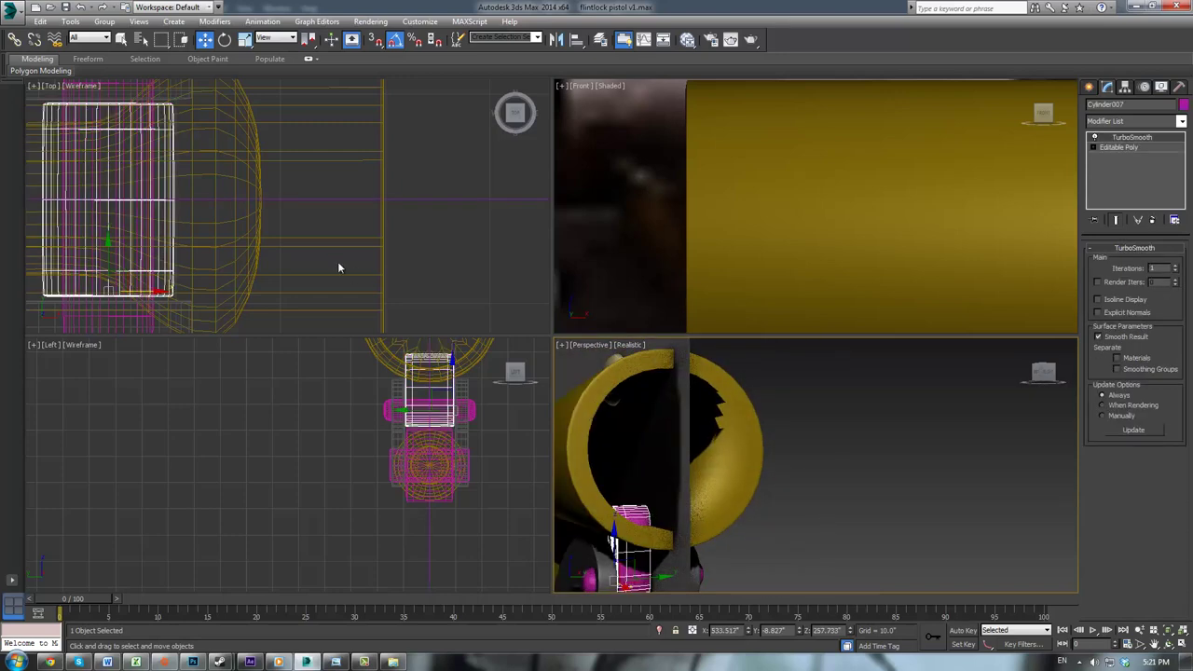
middle_click_drag(338, 264, 482, 293)
scroll(403, 222, "down", 2)
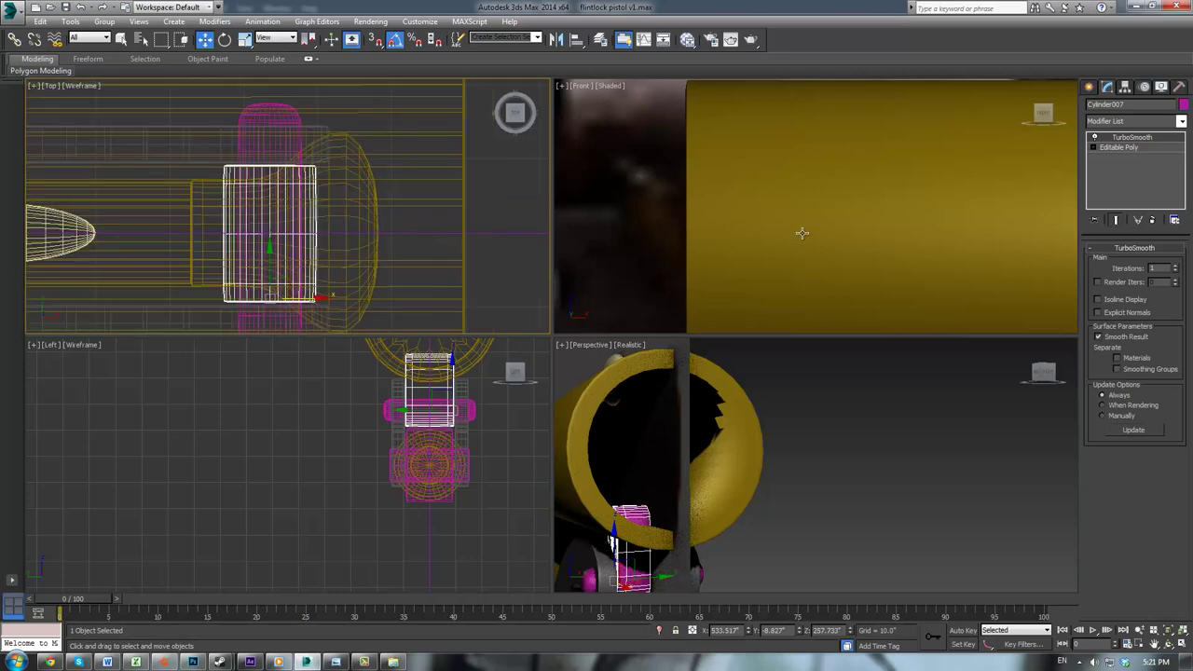
scroll(801, 233, "down", 8)
key("F3")
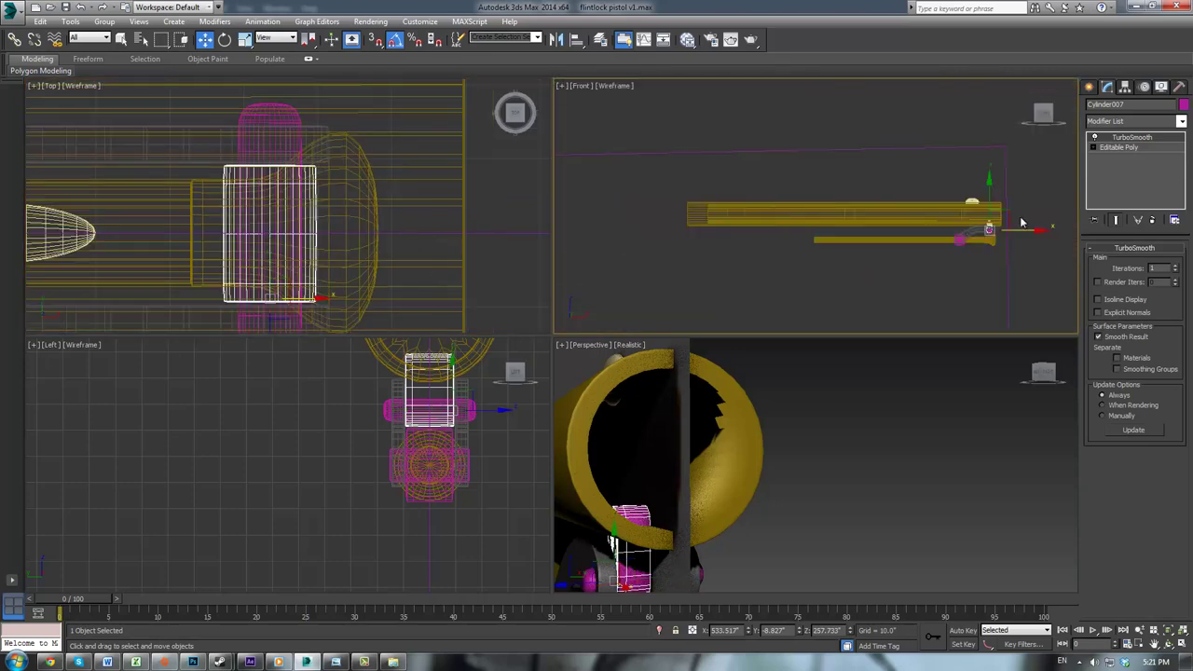
scroll(1022, 222, "up", 8)
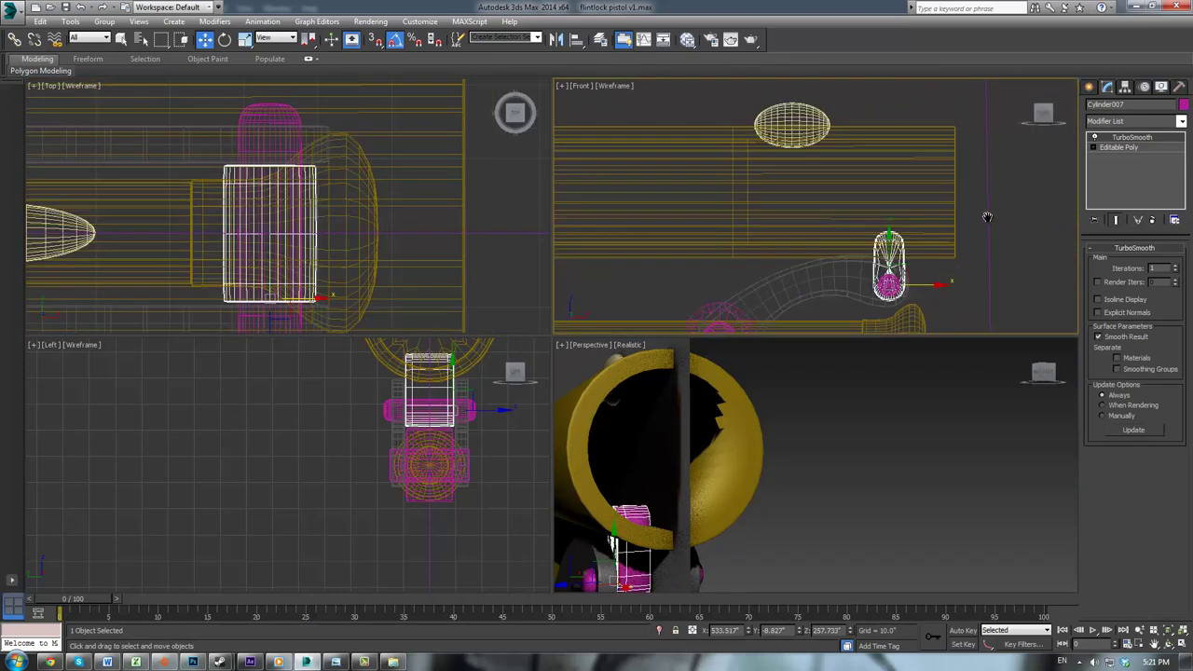
middle_click_drag(988, 217, 923, 204)
scroll(923, 204, "up", 3)
left_click(1093, 149)
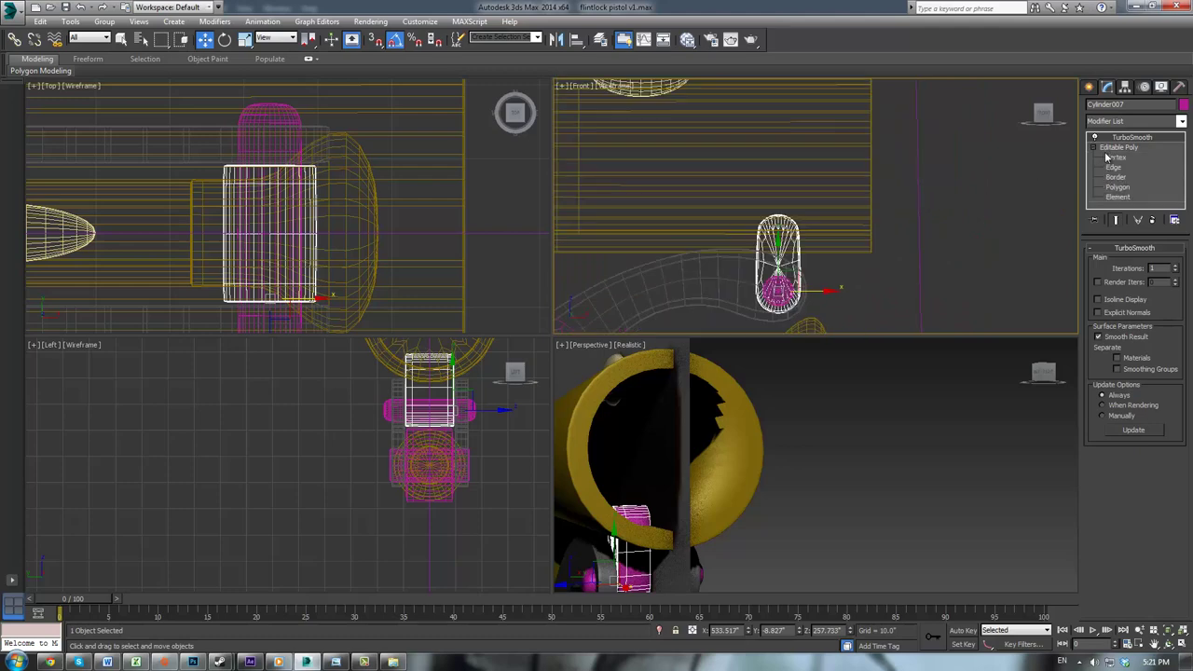
left_click(1113, 158)
left_click_drag(702, 175, 830, 242)
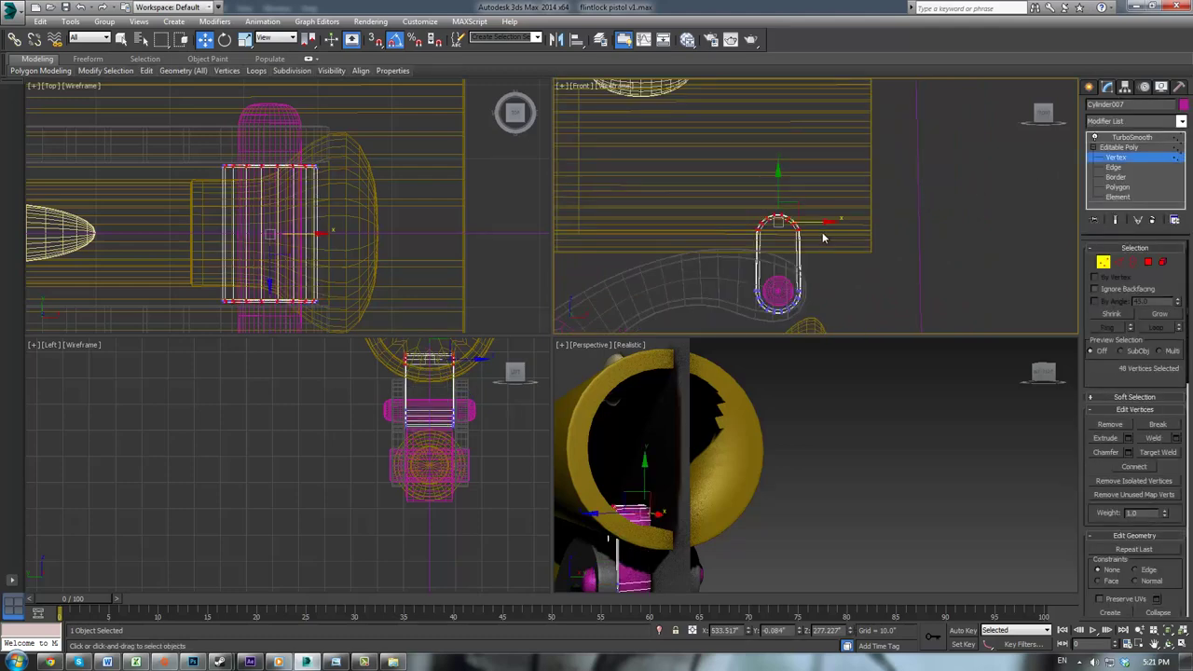
key("r")
left_click_drag(779, 174, 605, 12)
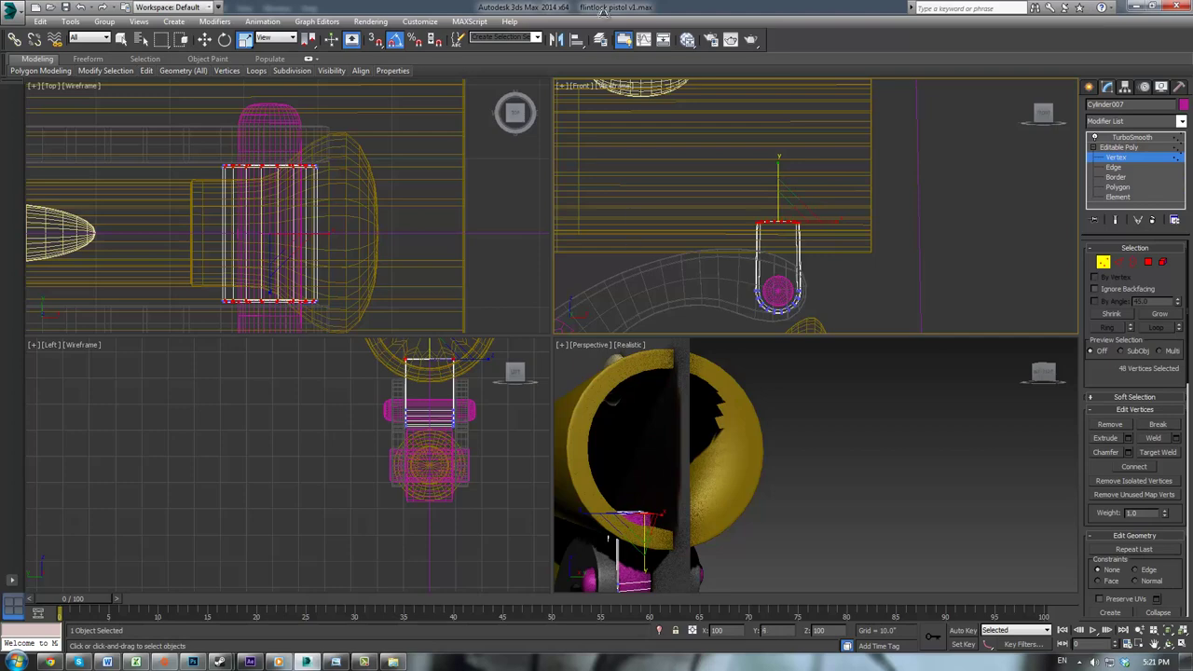
Step: Lower the connector's flattened upper vertices to about 272.7" so its top stays within the barrel wall
scroll(774, 189, "up", 2)
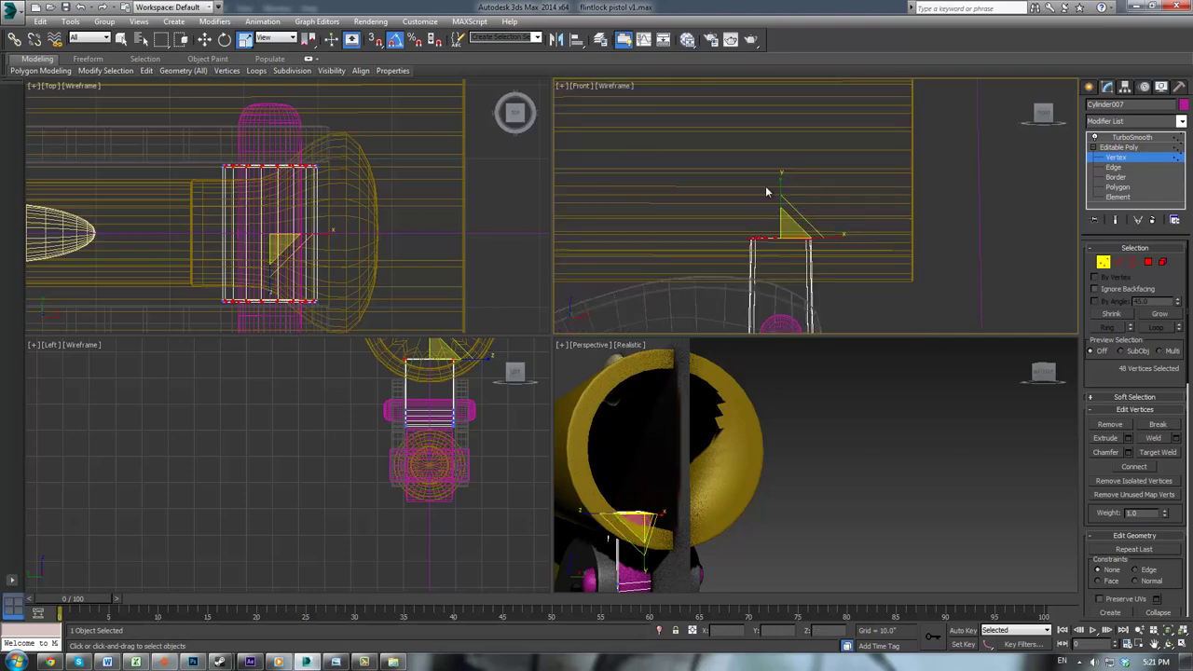
key("w")
left_click_drag(781, 199, 780, 222)
scroll(386, 386, "up", 4)
middle_click_drag(386, 386, 303, 481)
scroll(303, 480, "up", 2)
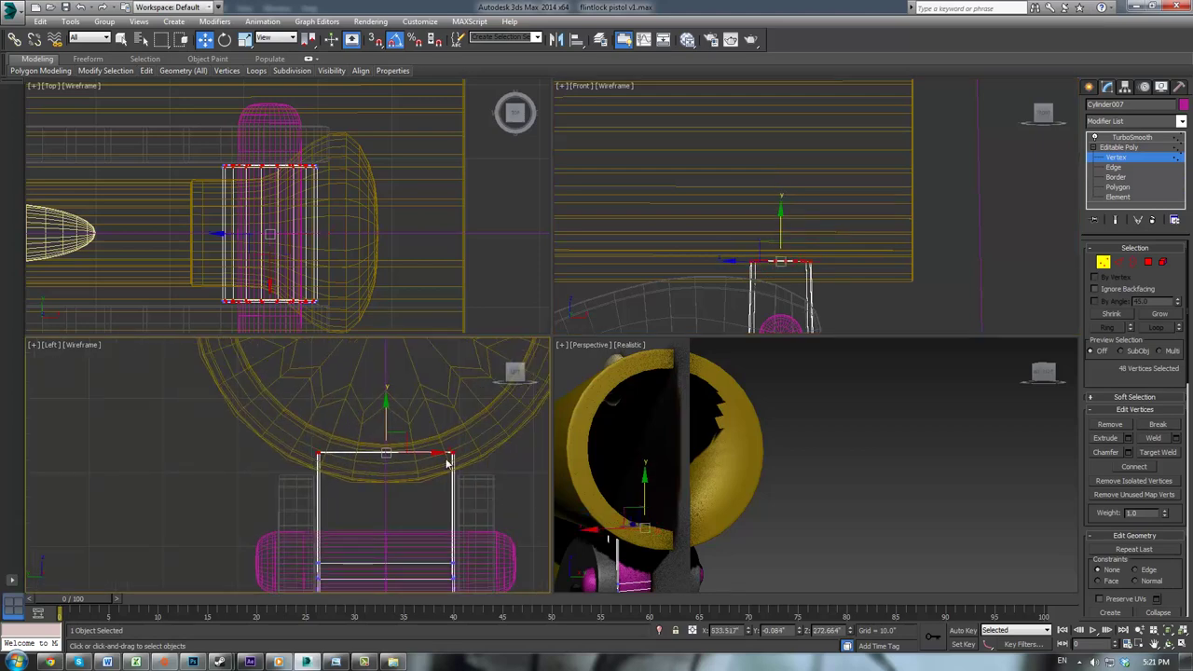
left_click(1118, 157)
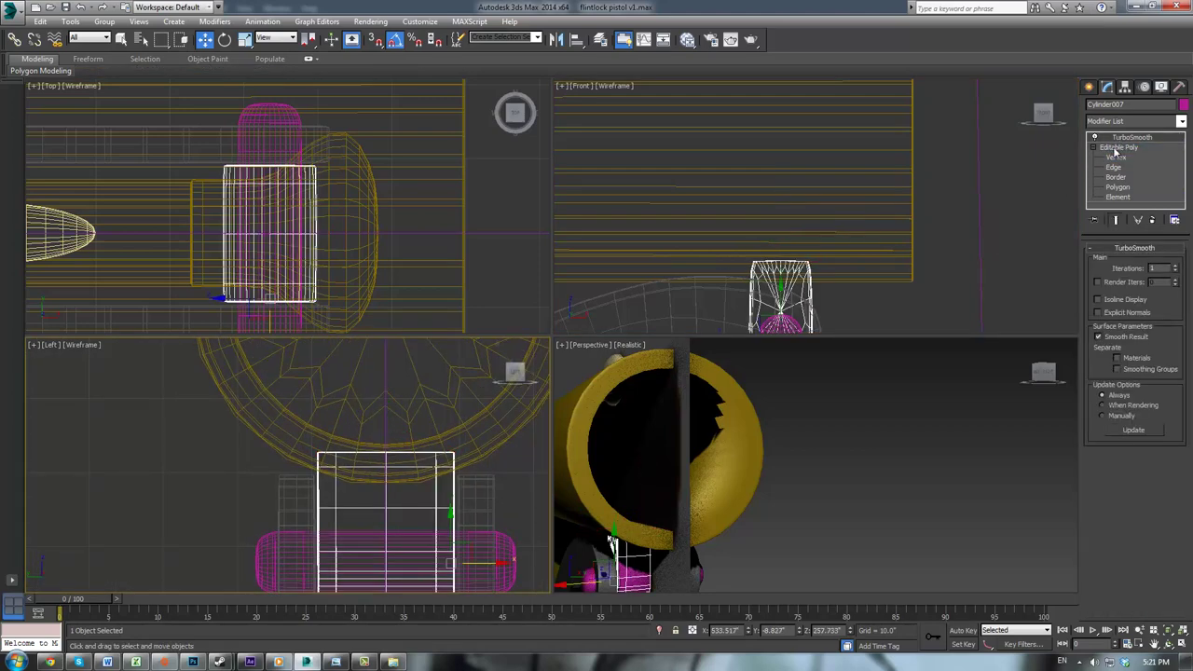
left_click(919, 425)
Step: Examine the muzzle, linkage and full barrel against the reference image, with the front view shaded
middle_click_drag(836, 387, 841, 392, "alt")
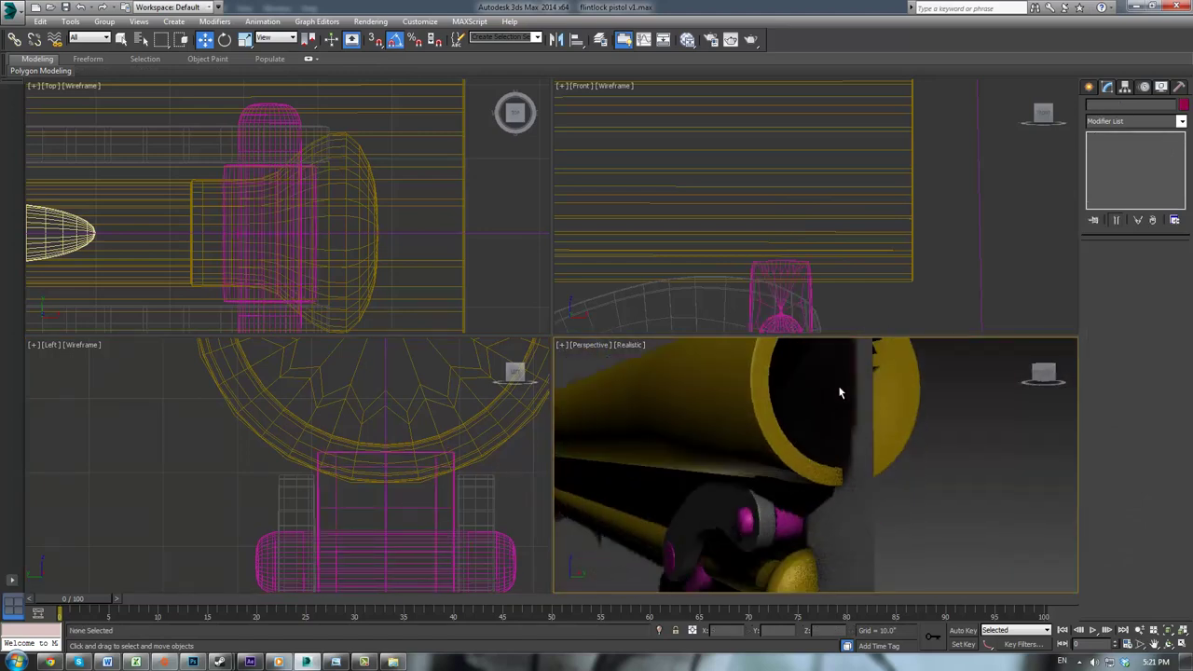
scroll(836, 387, "down", 8)
middle_click_drag(701, 432, 809, 453, "alt")
scroll(901, 407, "up", 6)
middle_click_drag(901, 407, 762, 385, "alt")
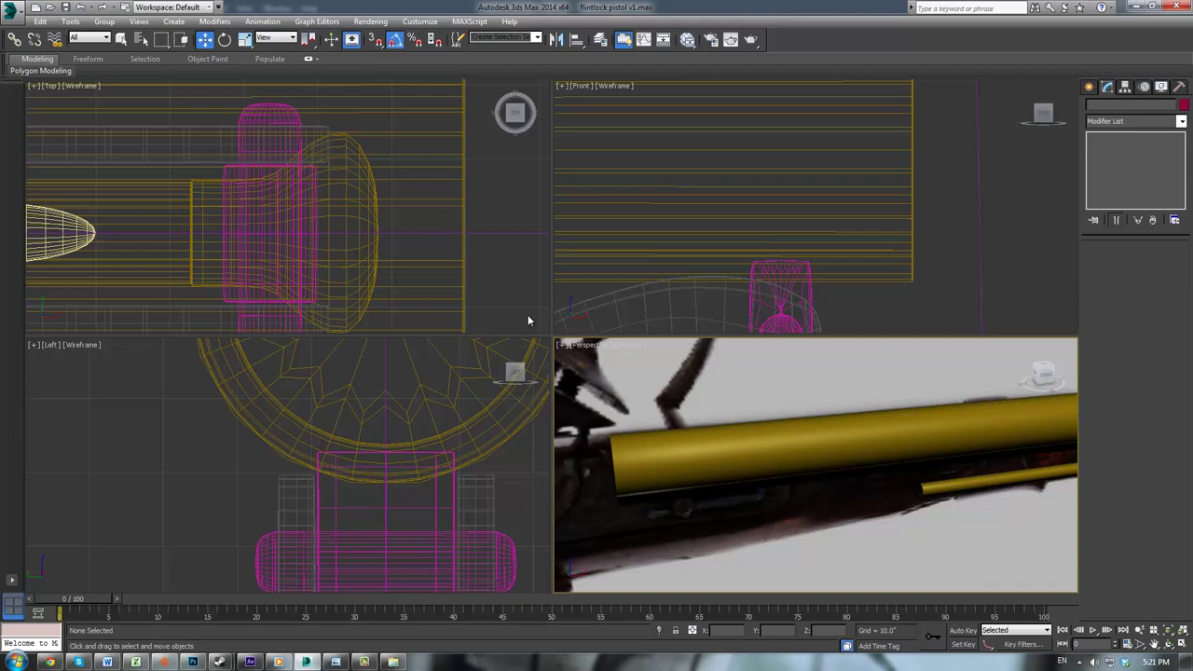
scroll(731, 395, "down", 3)
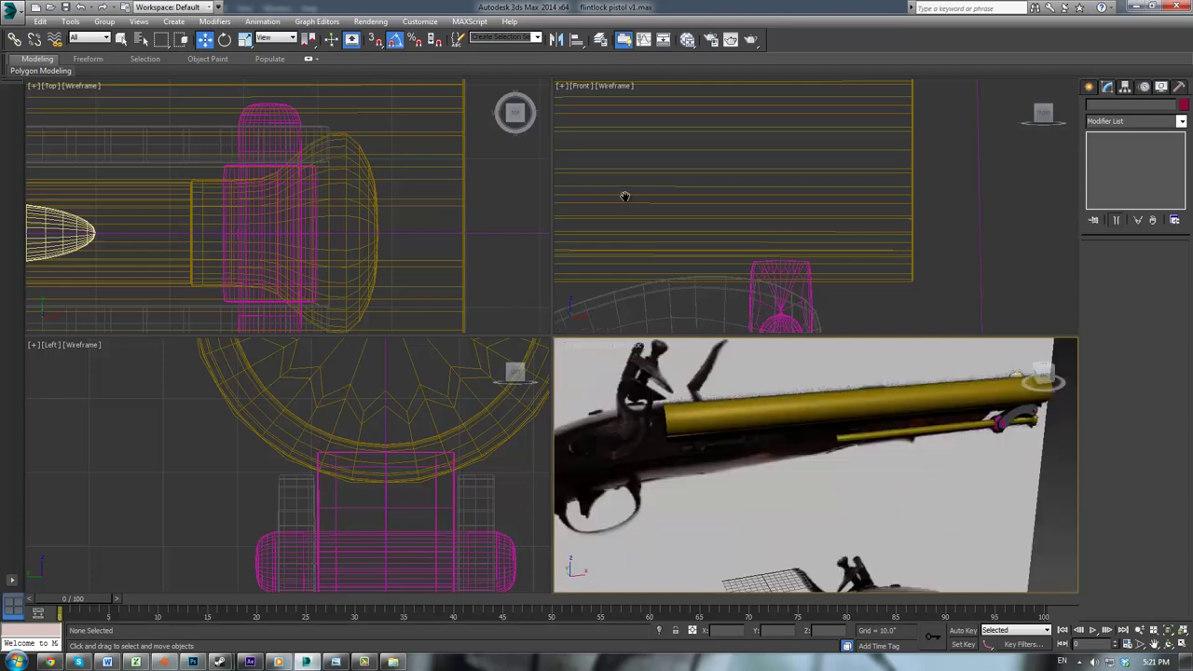
scroll(635, 197, "down", 2)
key("F3")
scroll(723, 163, "down", 5)
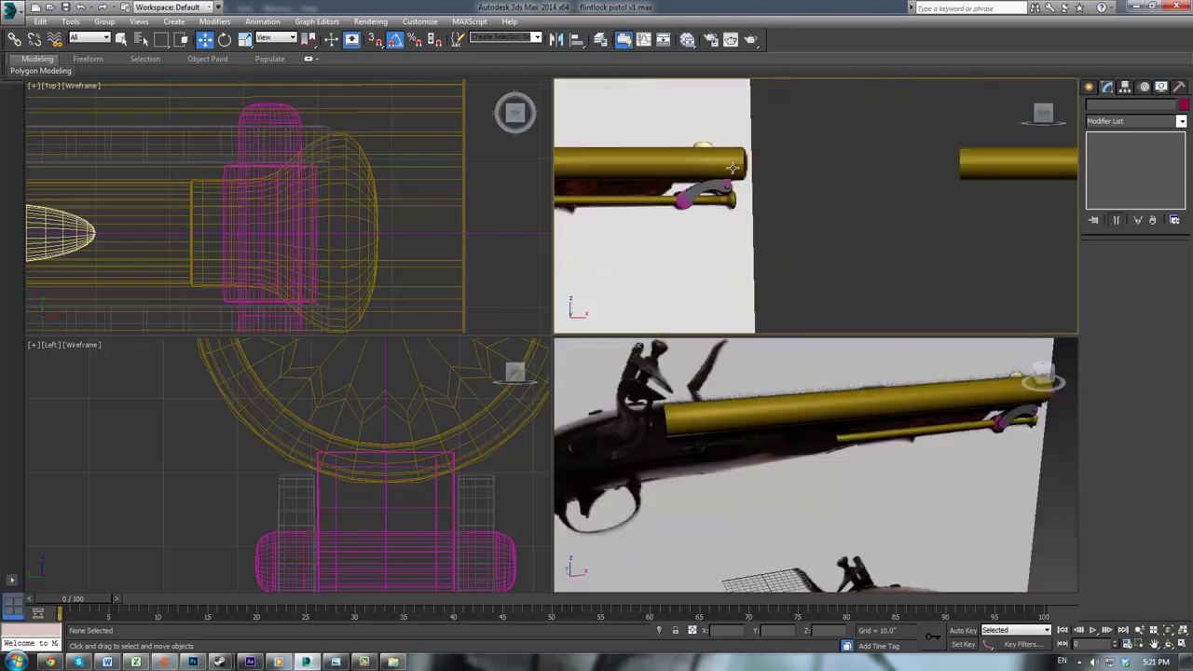
Step: Create a box about 40.6" long, 29.7" wide and 45.6" high, overlapping the barrel's underside just behind the linkage
middle_click_drag(800, 171, 1056, 182)
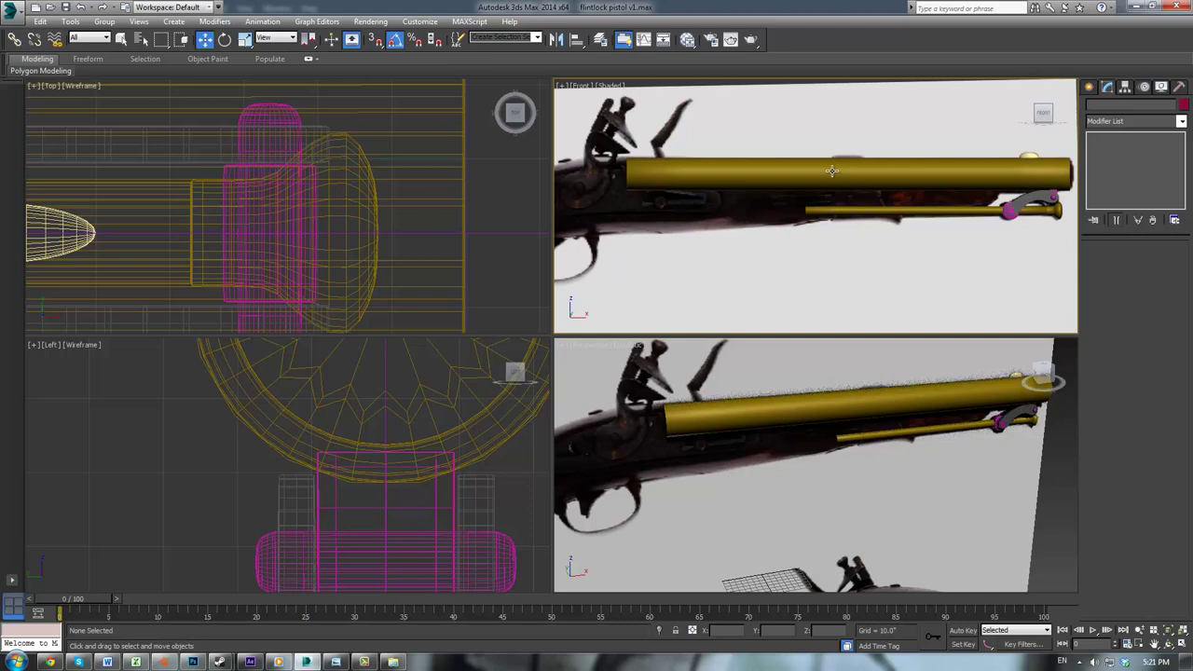
left_click(1090, 87)
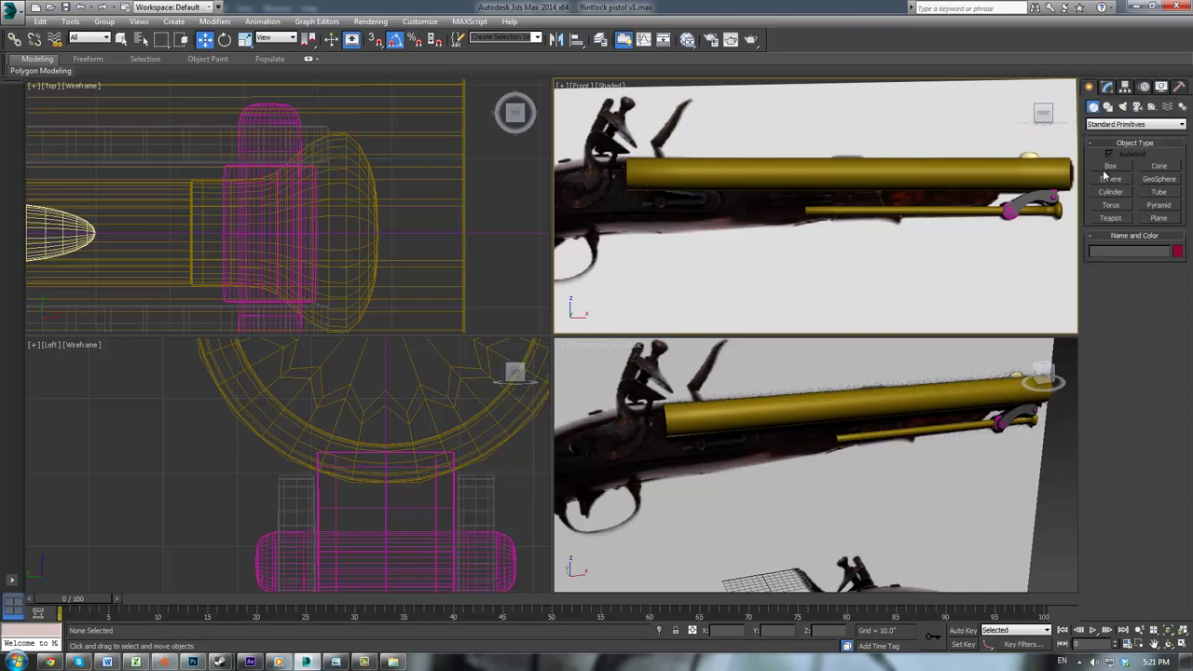
left_click(1108, 167)
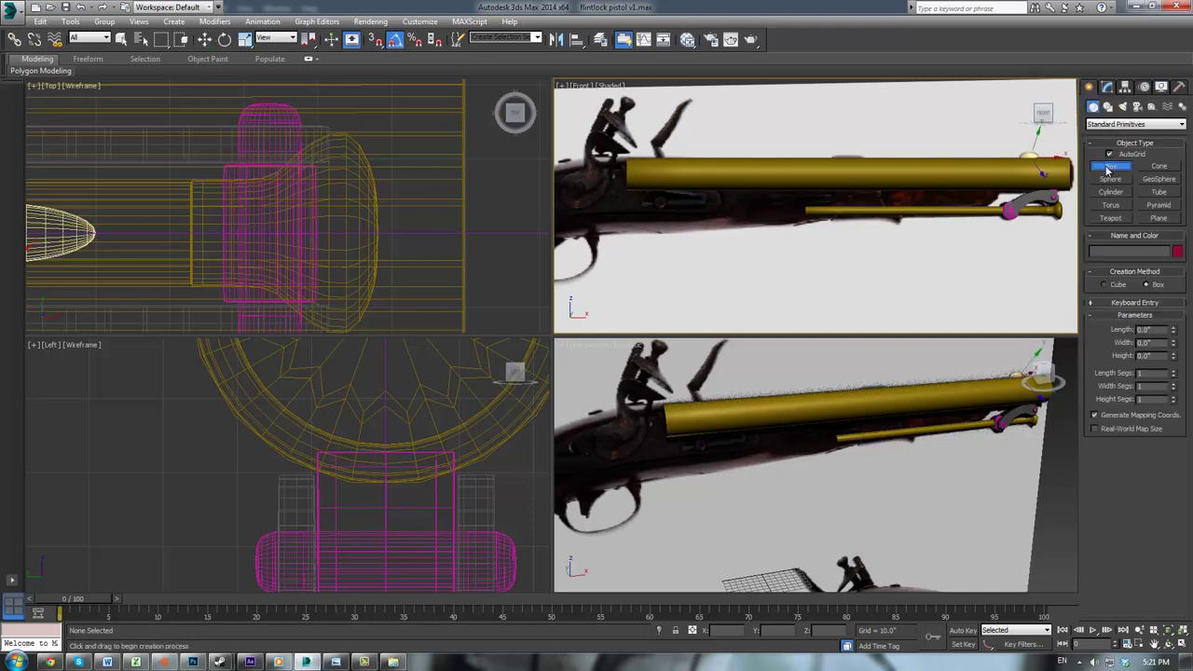
scroll(900, 221, "up", 4)
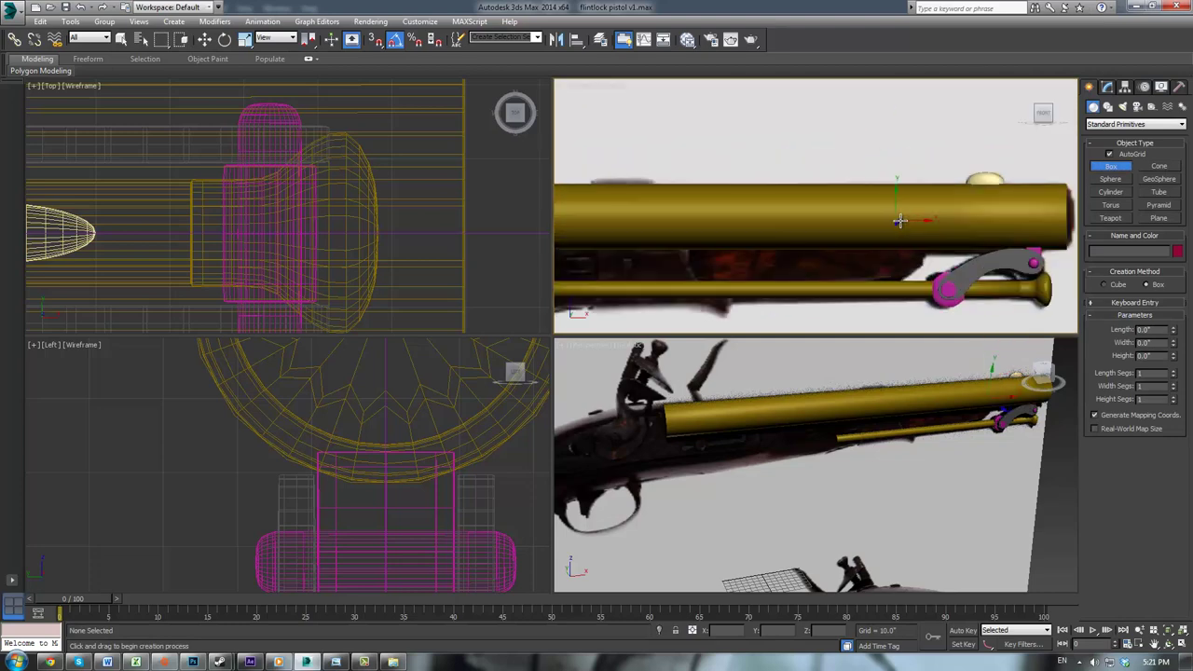
left_click_drag(916, 271, 878, 221)
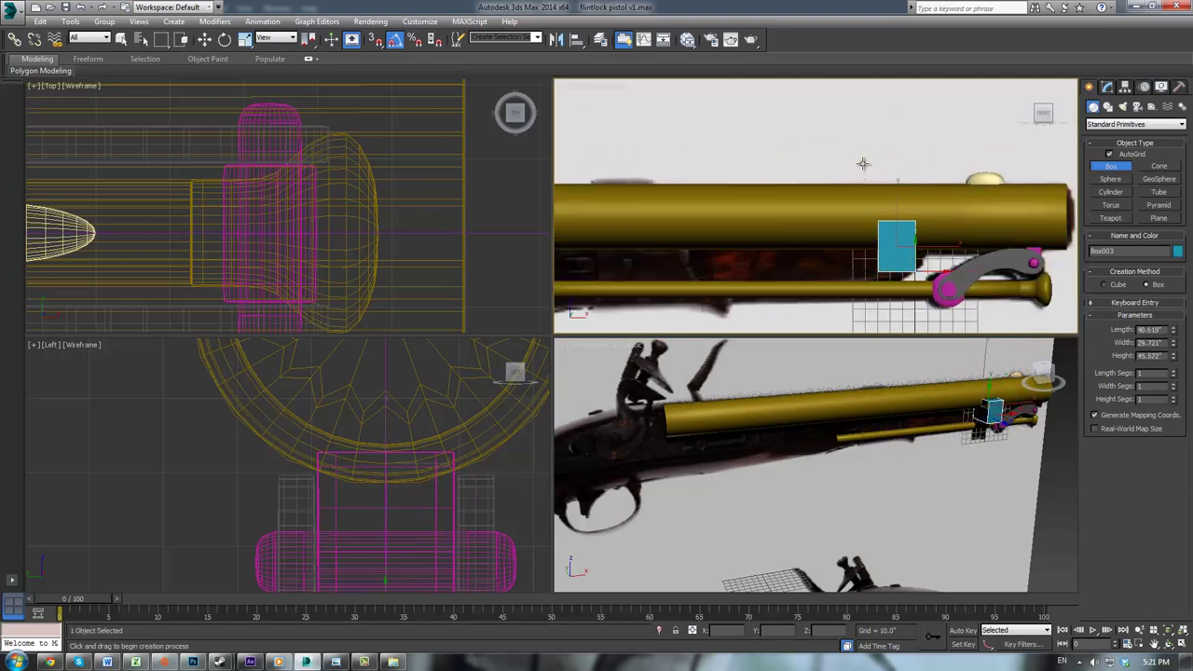
left_click(863, 164)
Step: Convert the box to an editable poly and move its back vertices about 28.6" across the barrel, past its far side
scroll(198, 141, "down", 5)
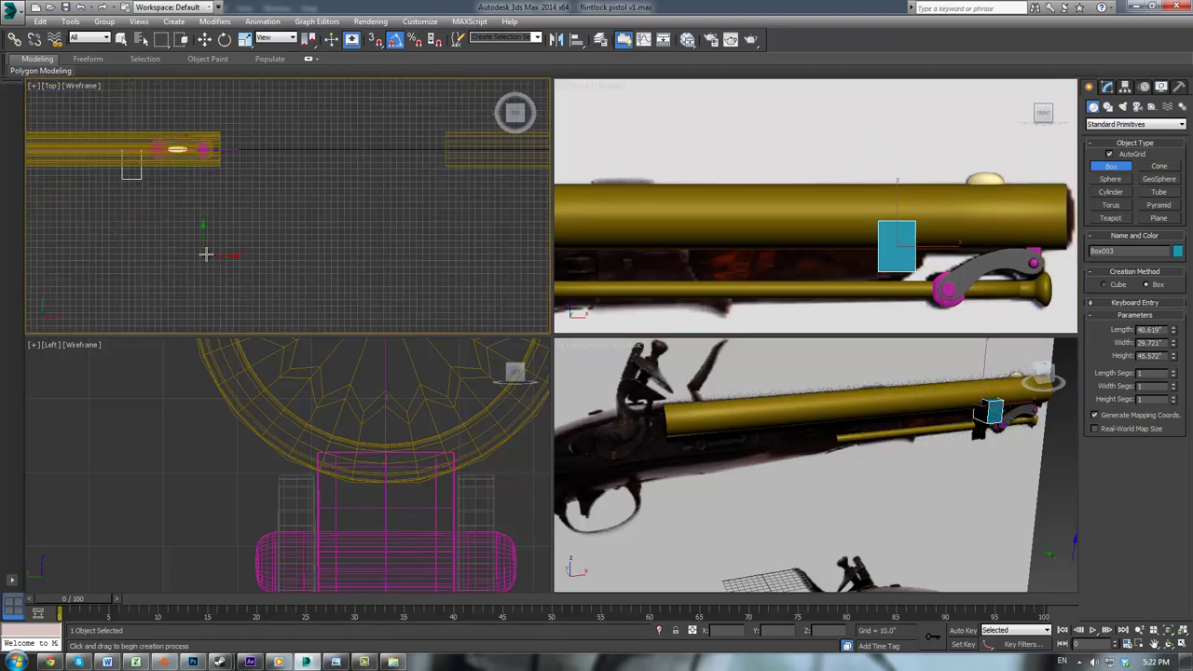
middle_click_drag(146, 208, 271, 230)
scroll(254, 197, "up", 2)
middle_click_drag(264, 139, 320, 206)
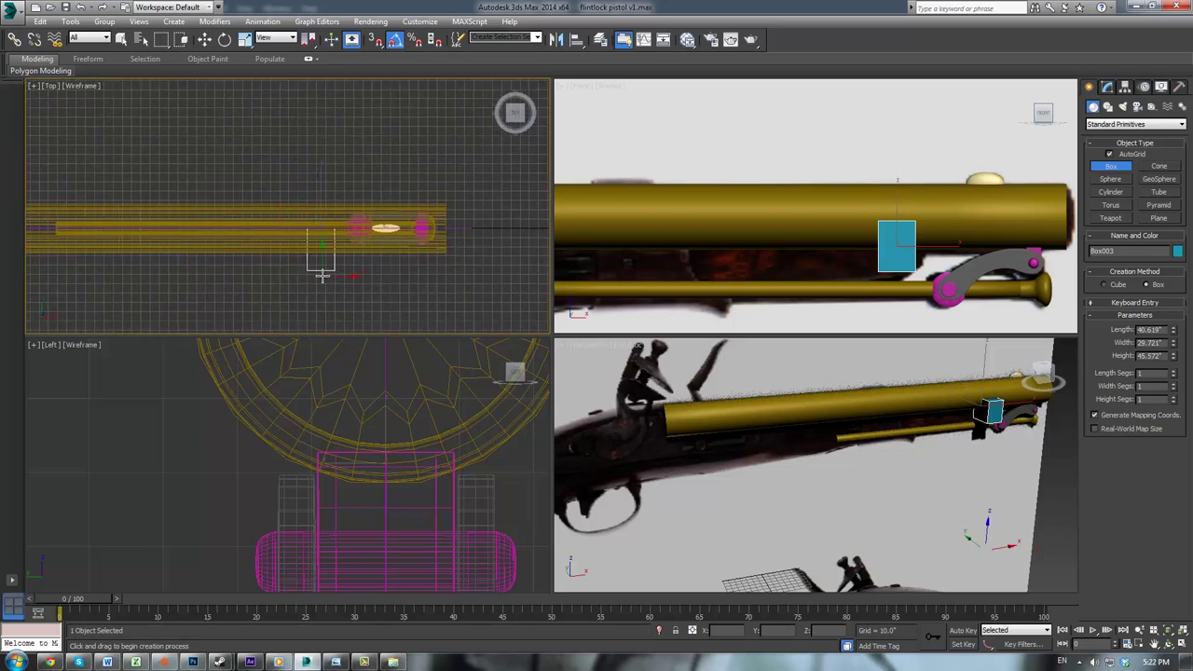
key("alt+e")
scroll(312, 185, "up", 2)
key("1")
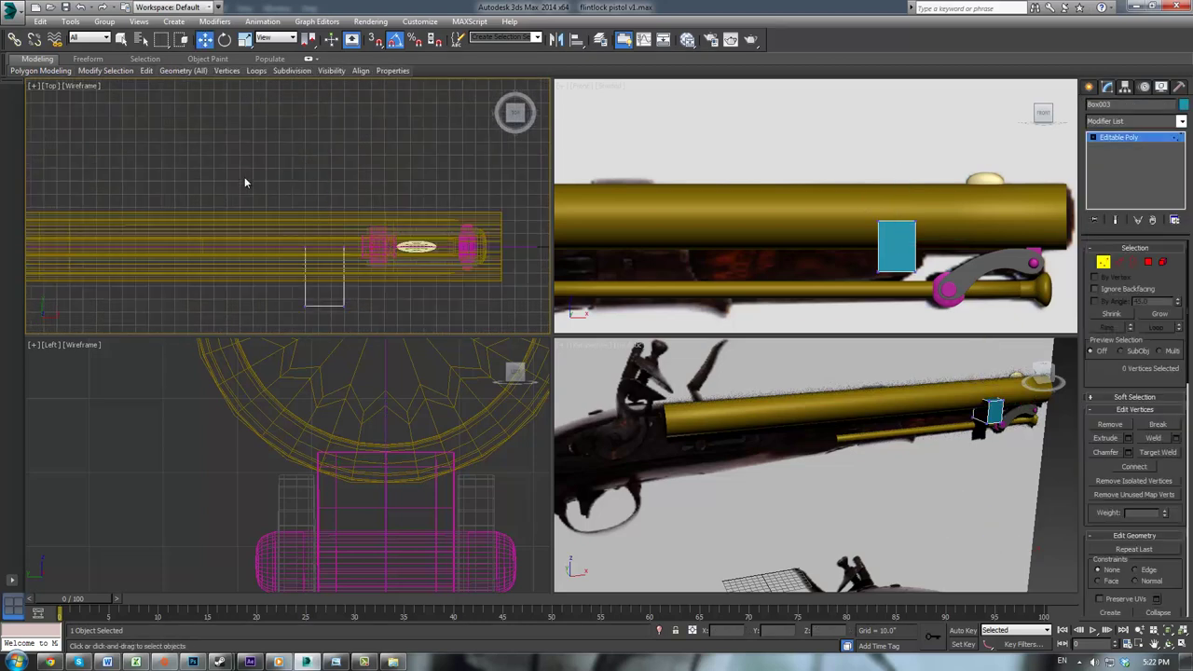
left_click_drag(245, 180, 372, 263)
left_click_drag(322, 205, 322, 169)
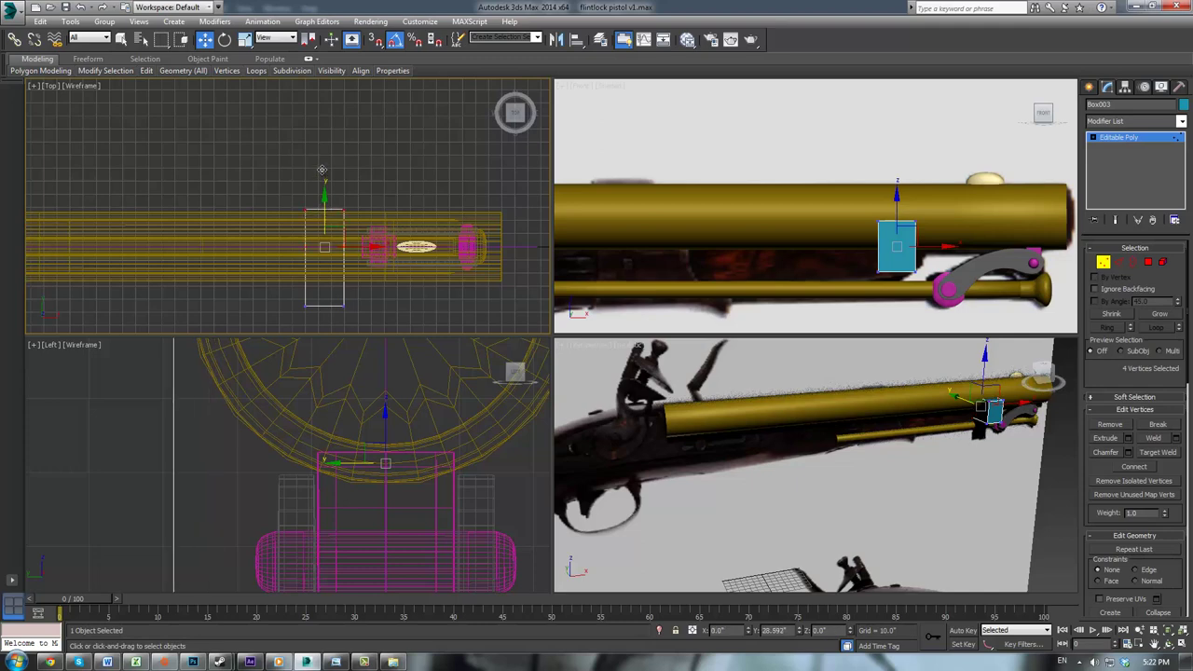
Step: Pull the box's front vertices in to about Y -28.1", just beyond the barrel's near side
left_click_drag(238, 296, 379, 338)
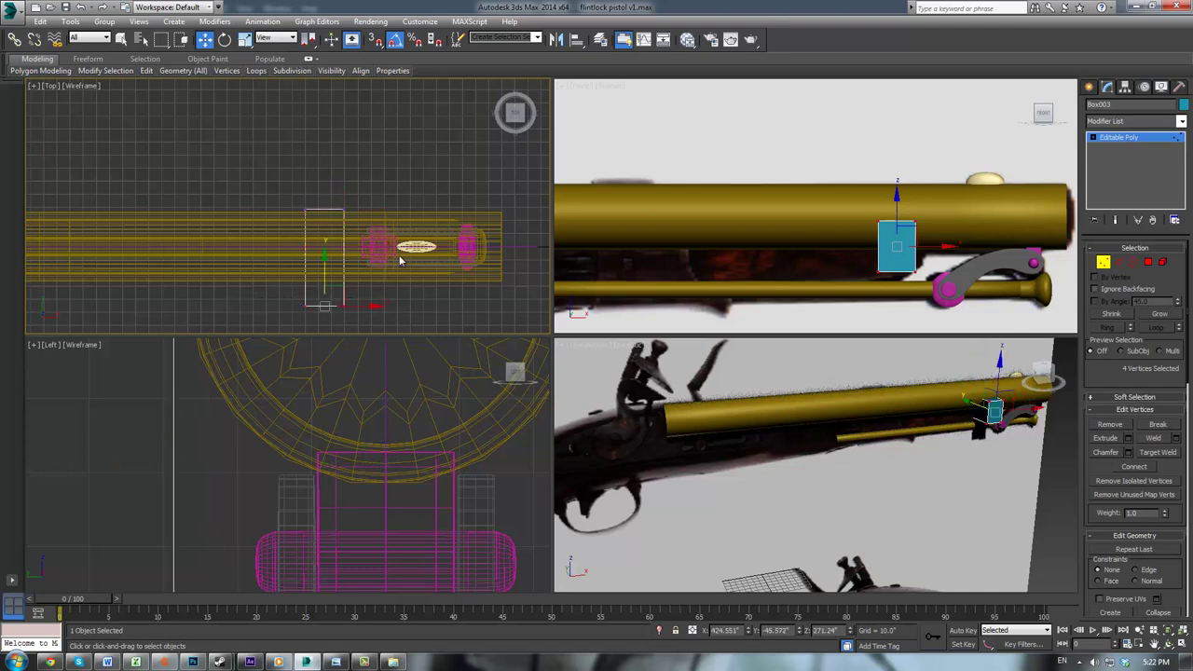
scroll(378, 266, "up", 4)
middle_click_drag(378, 266, 365, 232)
left_click_drag(252, 271, 255, 228)
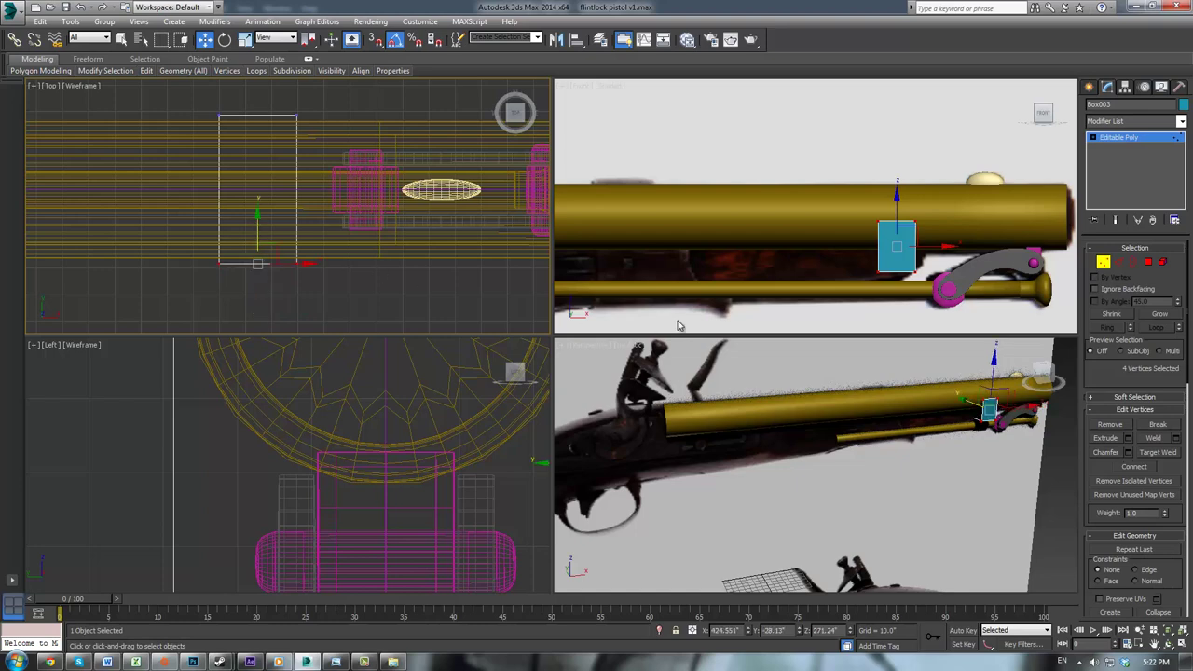
Step: Connect the box's crosswise edges with two new edge loops that divide its width into thirds
middle_click_drag(893, 450, 858, 442, "alt")
middle_click_drag(971, 453, 821, 454)
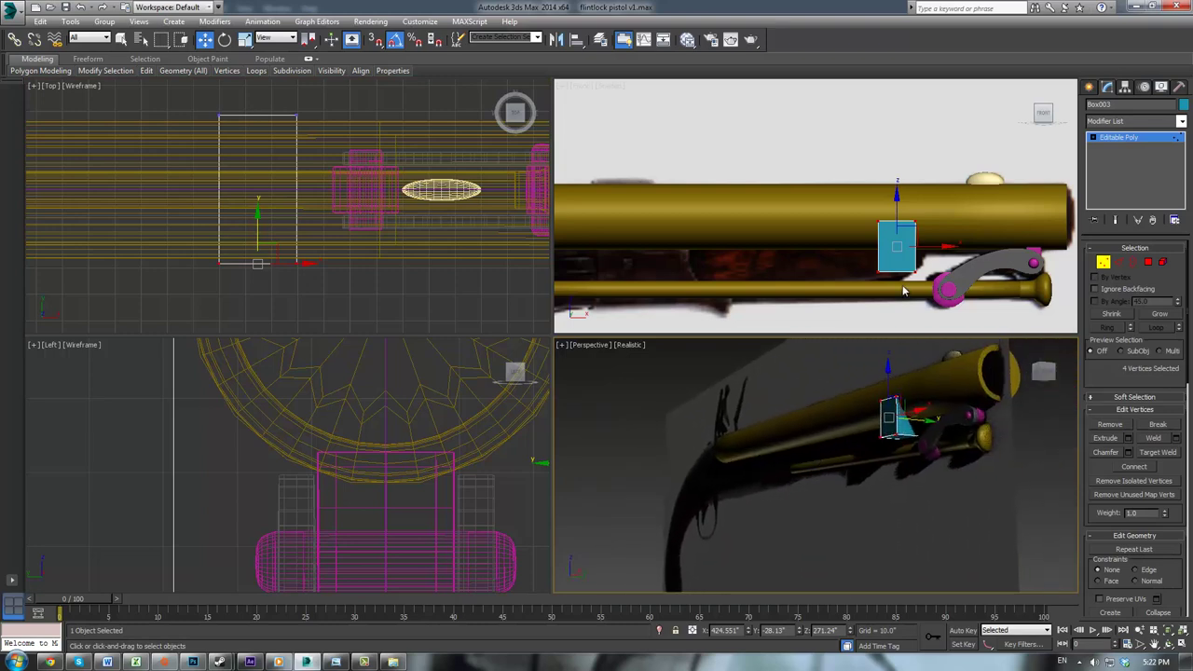
middle_click_drag(904, 290, 871, 280)
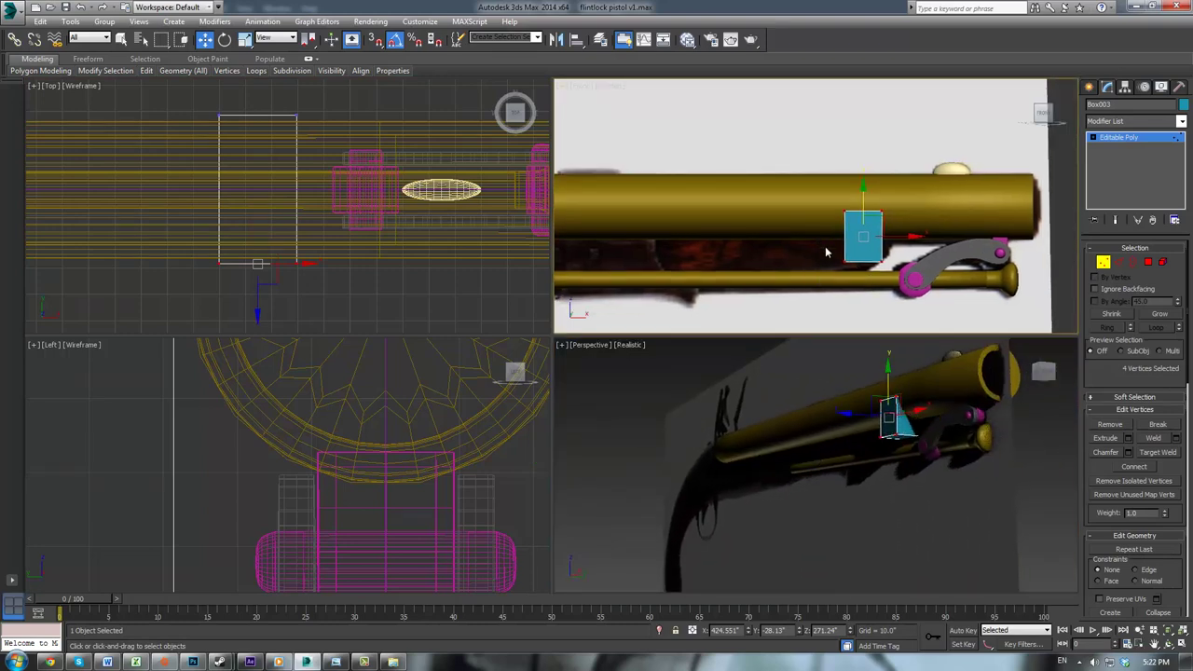
middle_click_drag(882, 230, 875, 241)
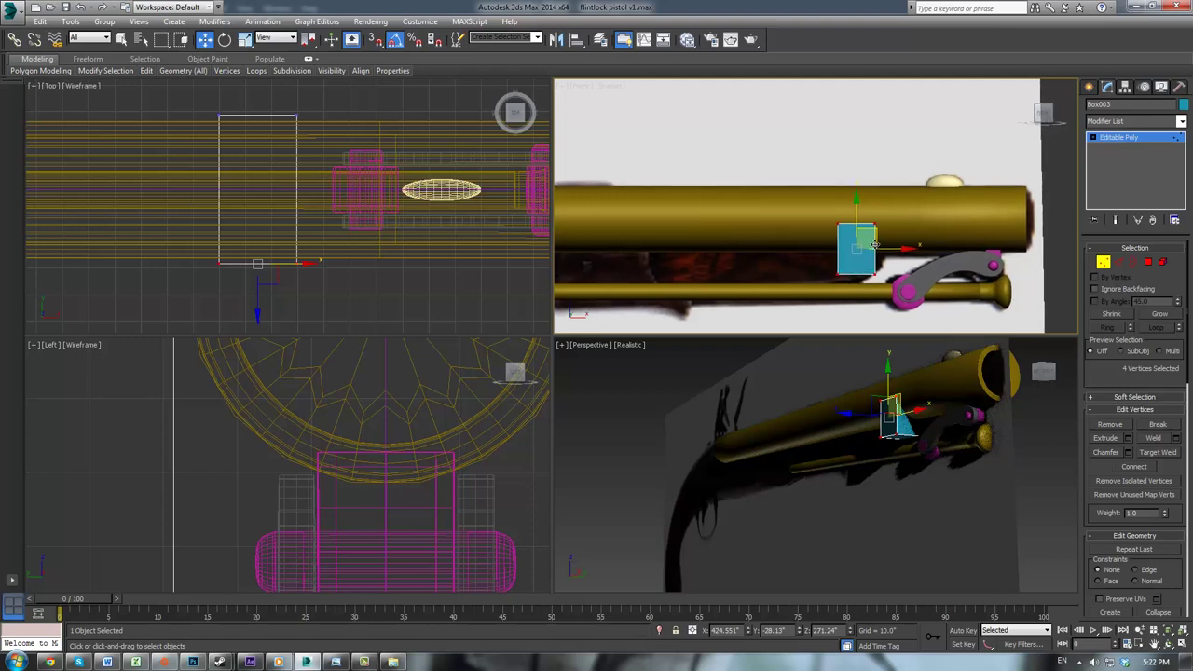
scroll(916, 393, "up", 4)
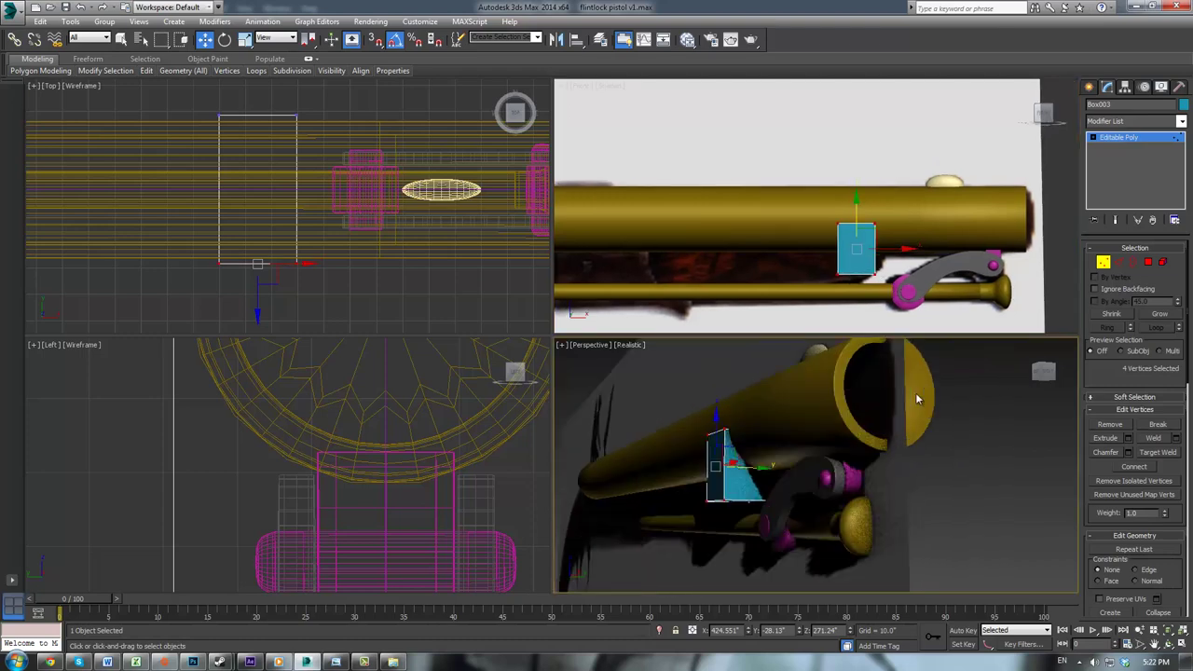
middle_click_drag(916, 392, 936, 401)
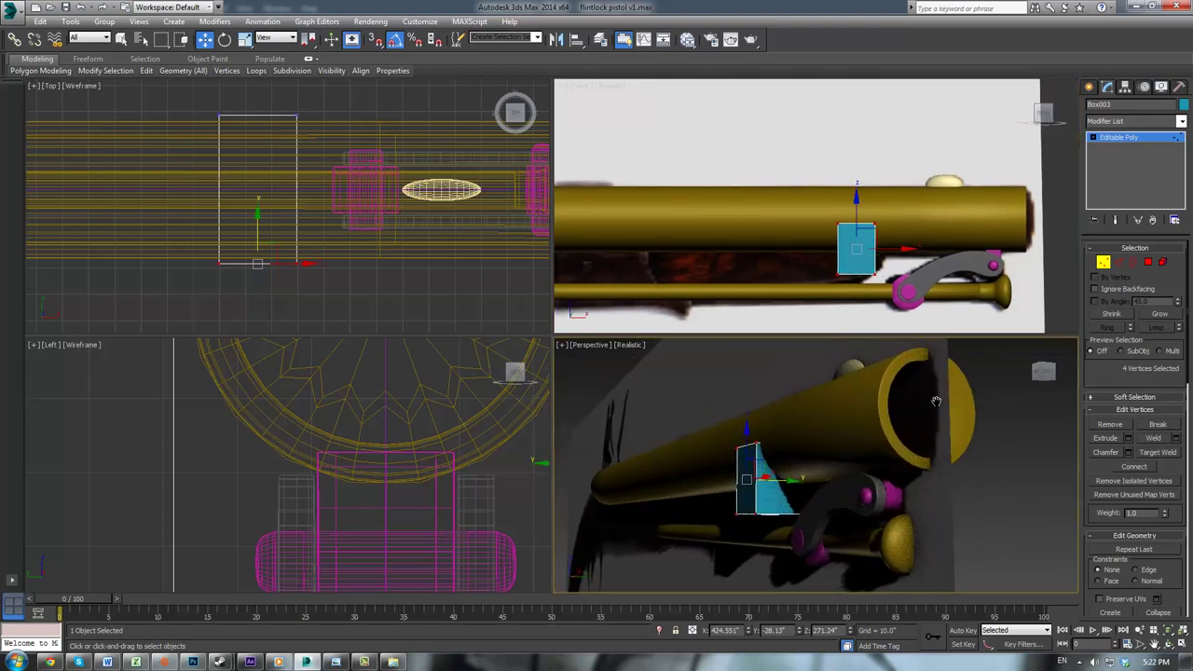
left_click(1119, 263)
scroll(389, 403, "down", 8)
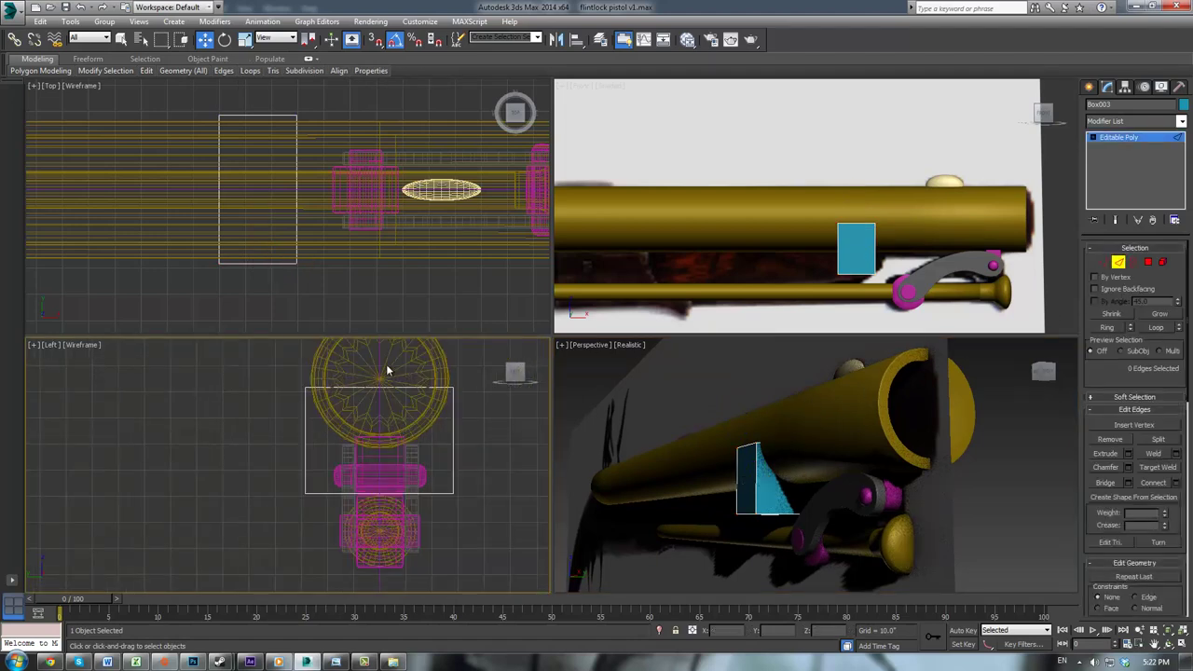
left_click_drag(389, 371, 421, 532)
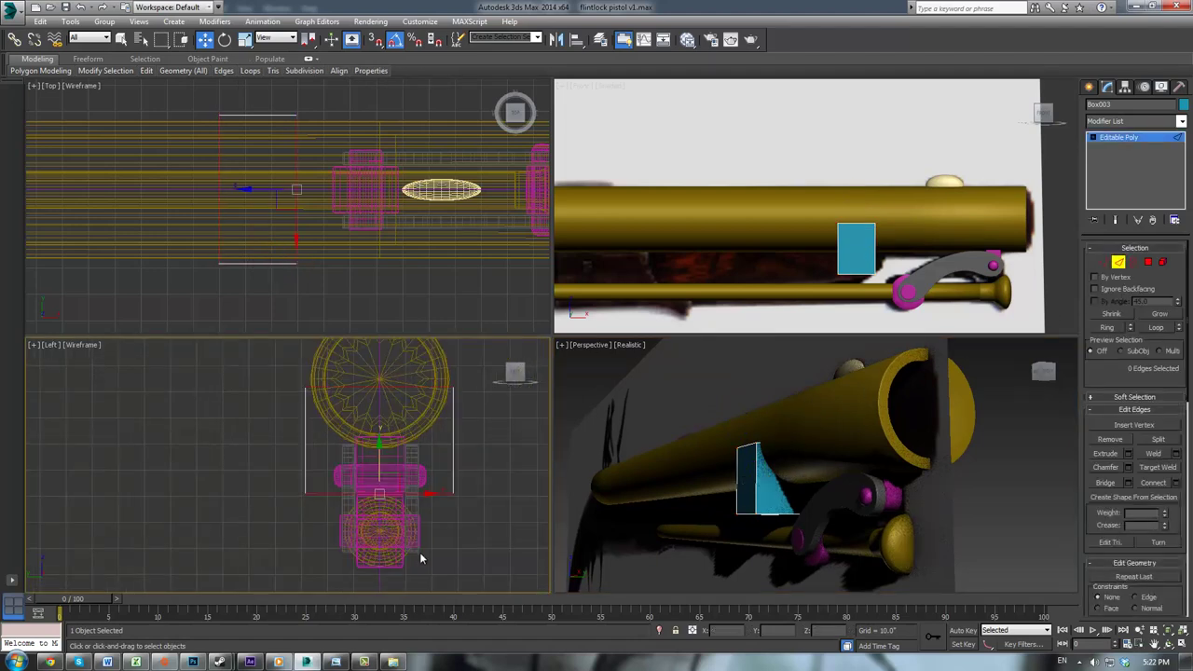
left_click(1176, 484)
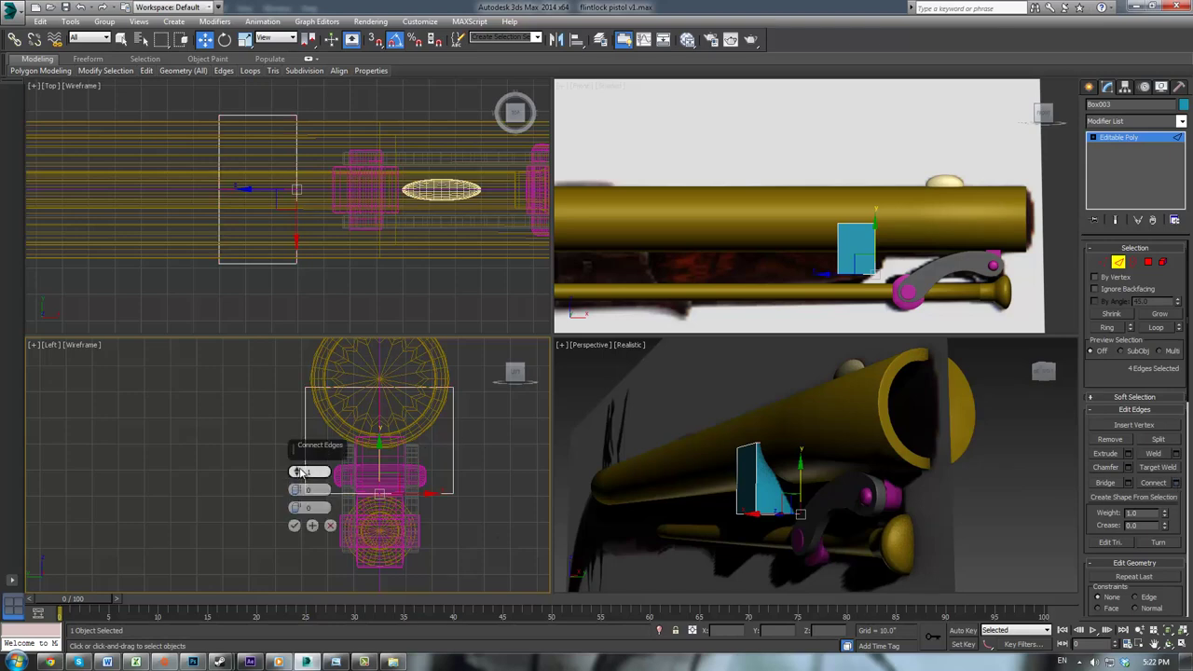
left_click(295, 525)
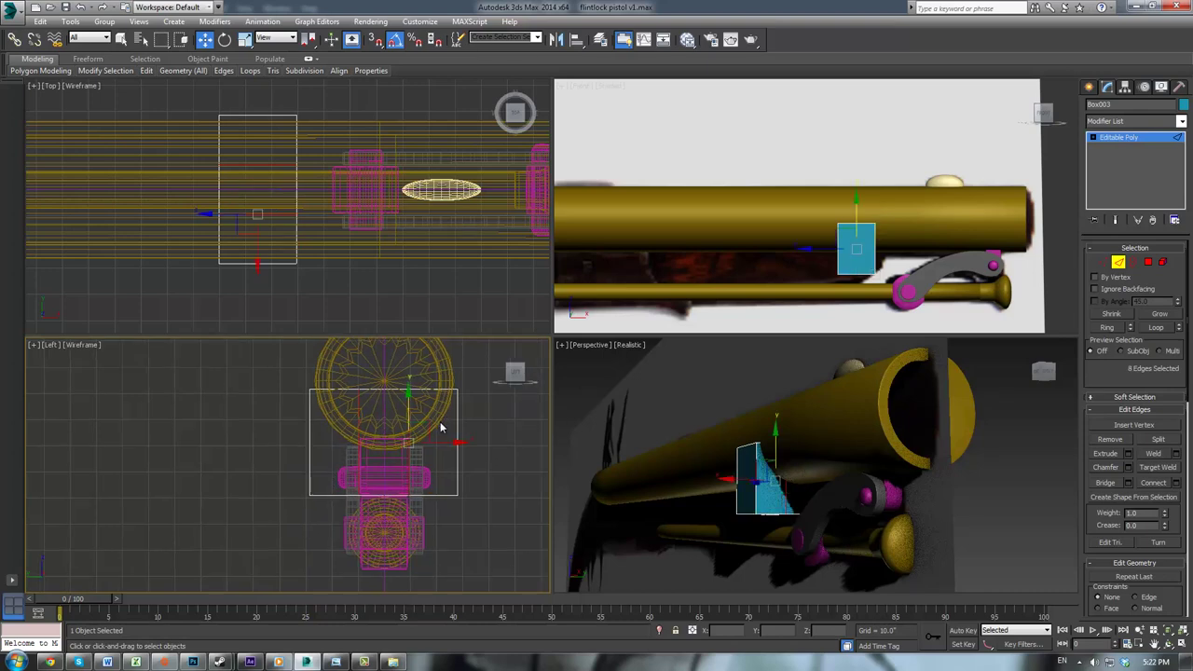
Step: Scale the two new loops' vertices outward across the box so they sit close to its side faces
key("r")
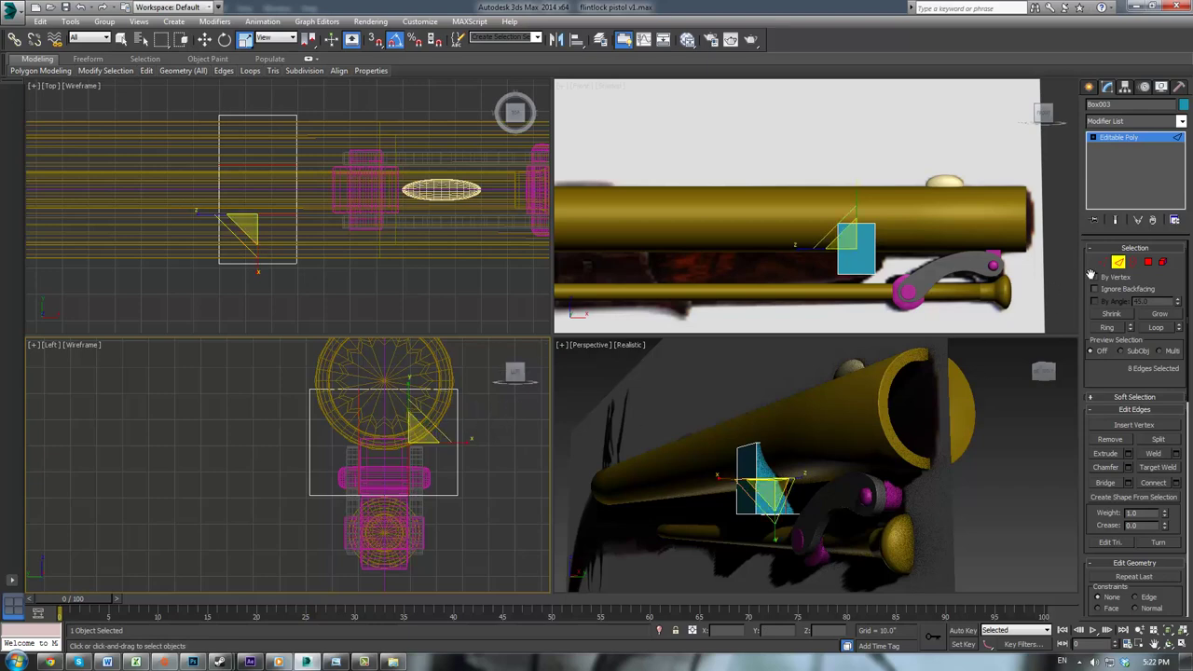
key("1")
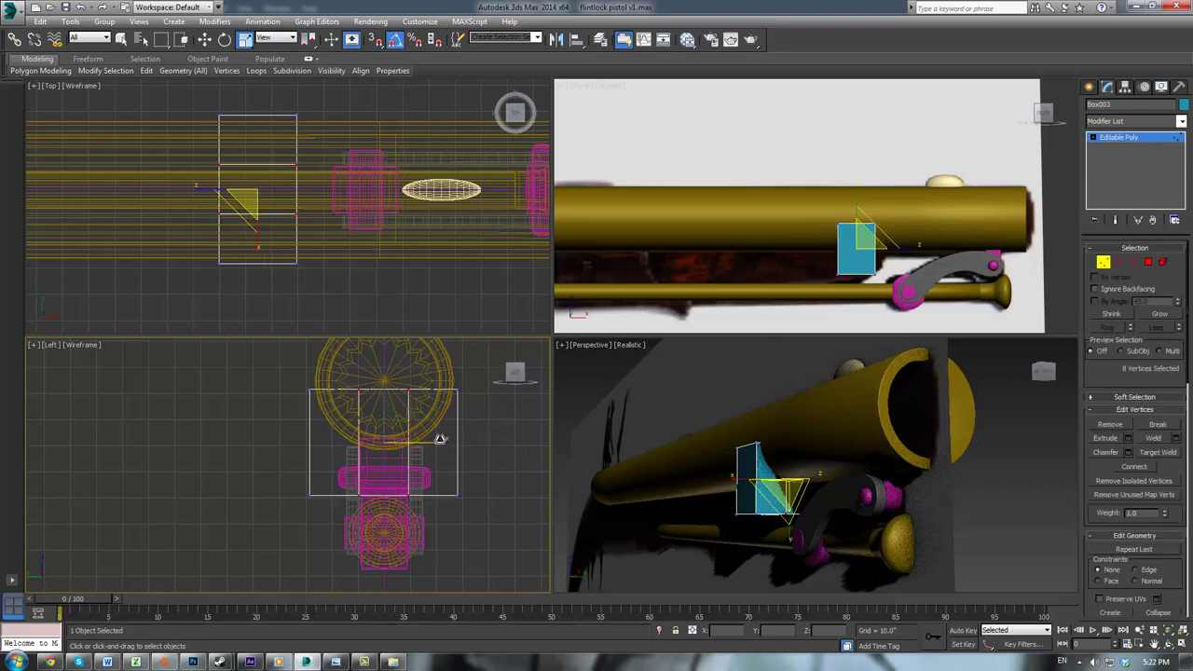
left_click_drag(439, 440, 522, 448)
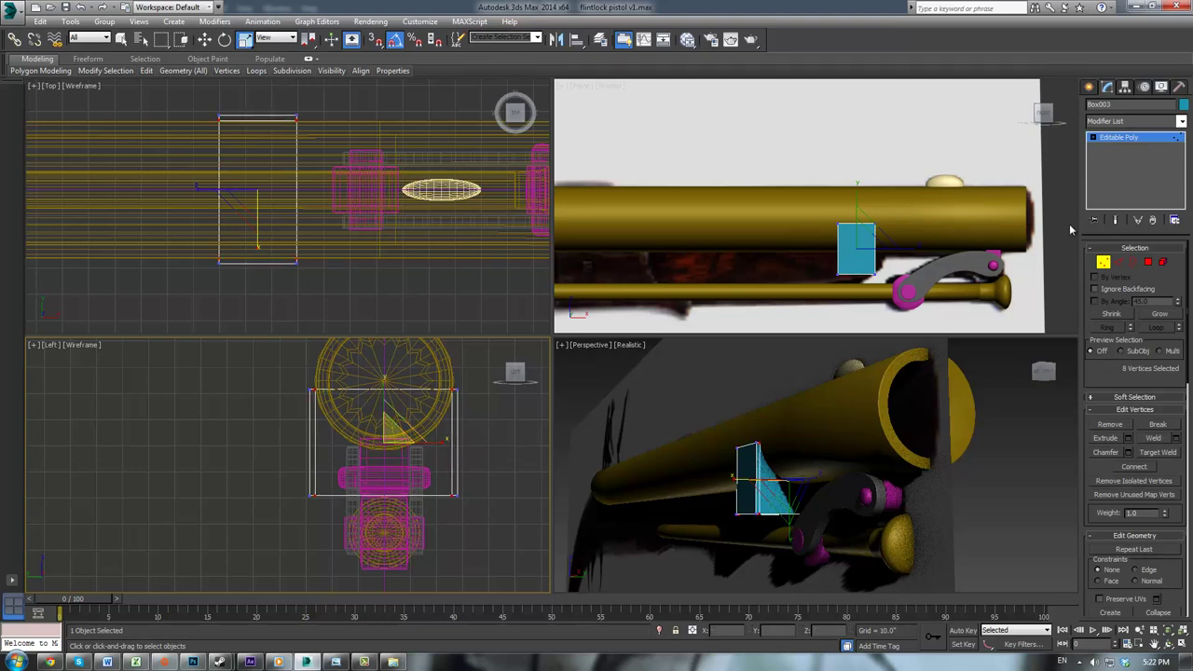
left_click(1118, 262)
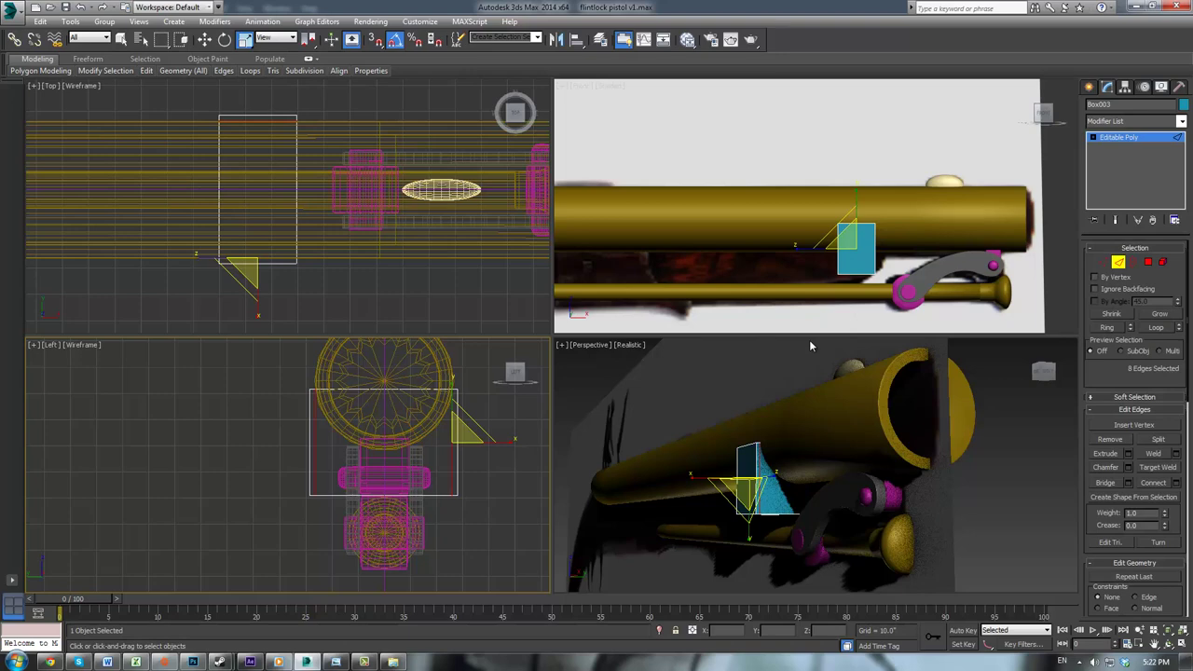
left_click(1102, 264)
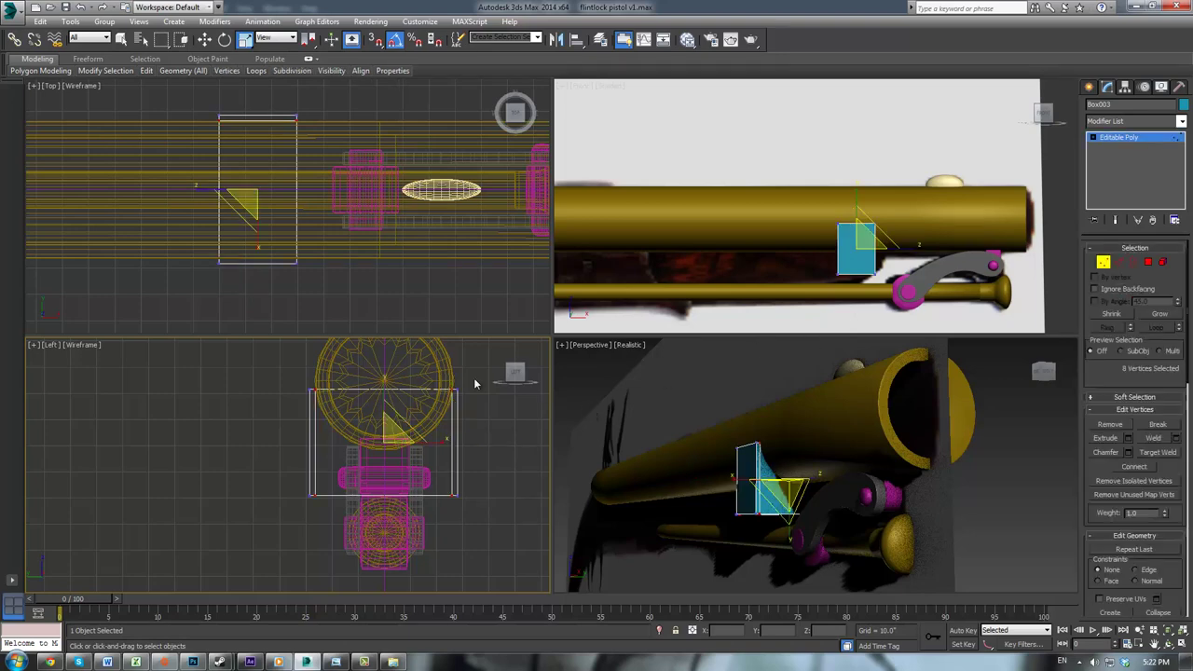
Step: Connect the crosswise edges between the outer loops with two more edge loops
scroll(480, 384, "up", 2)
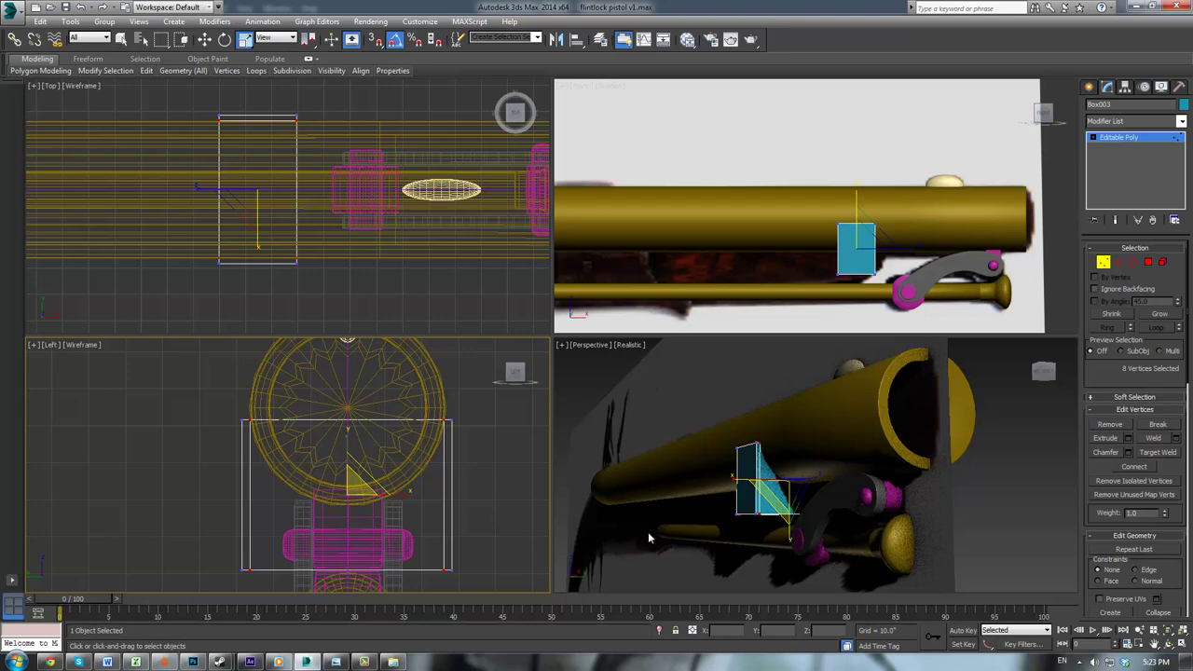
middle_click_drag(446, 501, 452, 438)
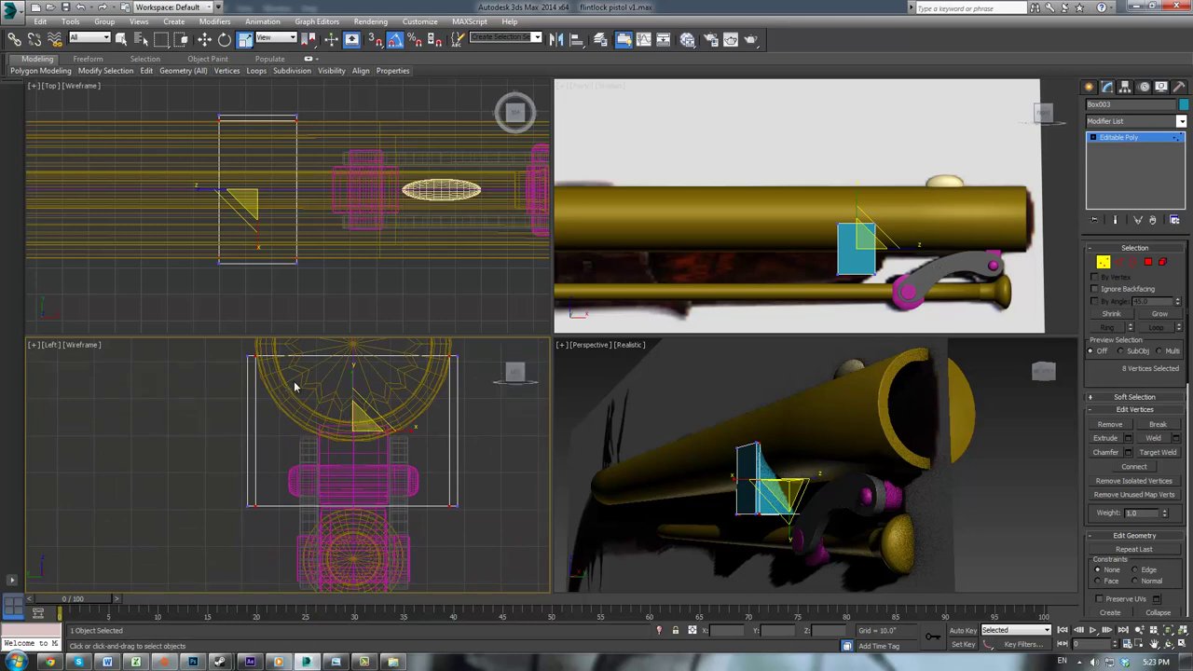
left_click(1118, 262)
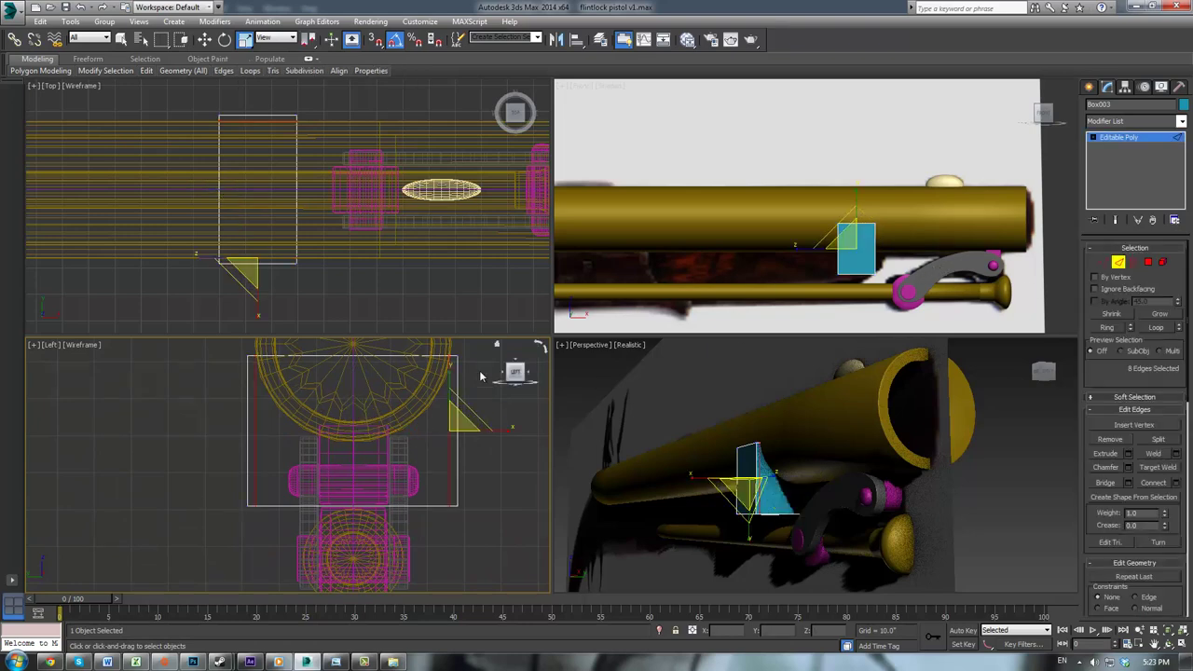
left_click(1154, 483)
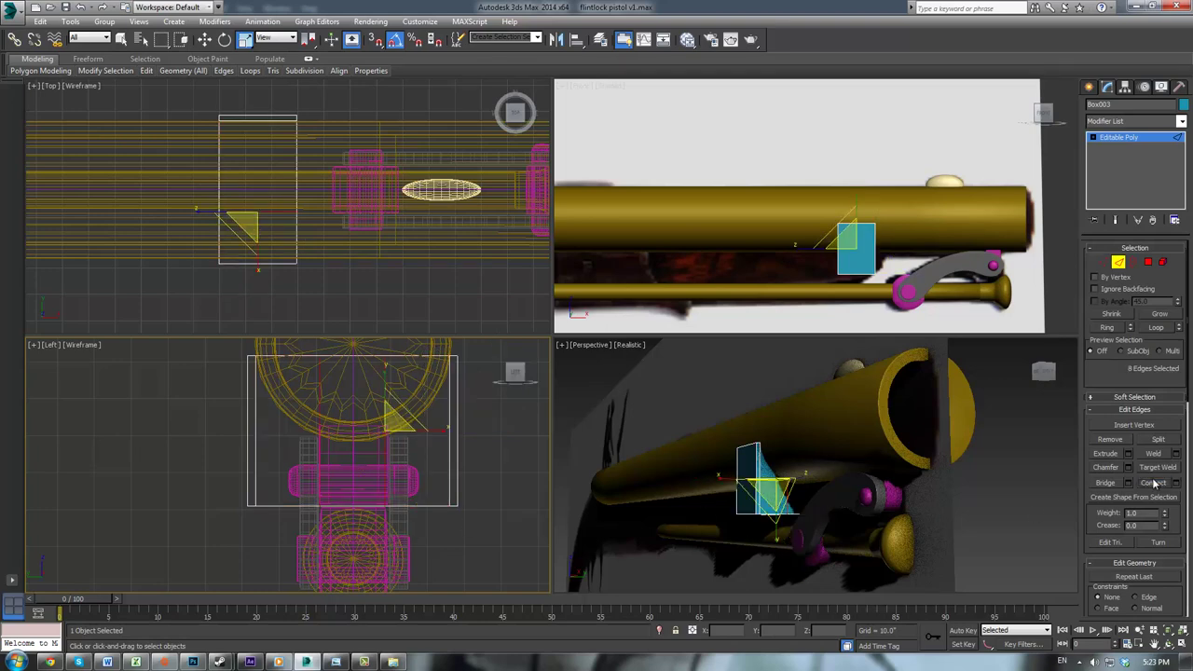
middle_click_drag(429, 442, 442, 452)
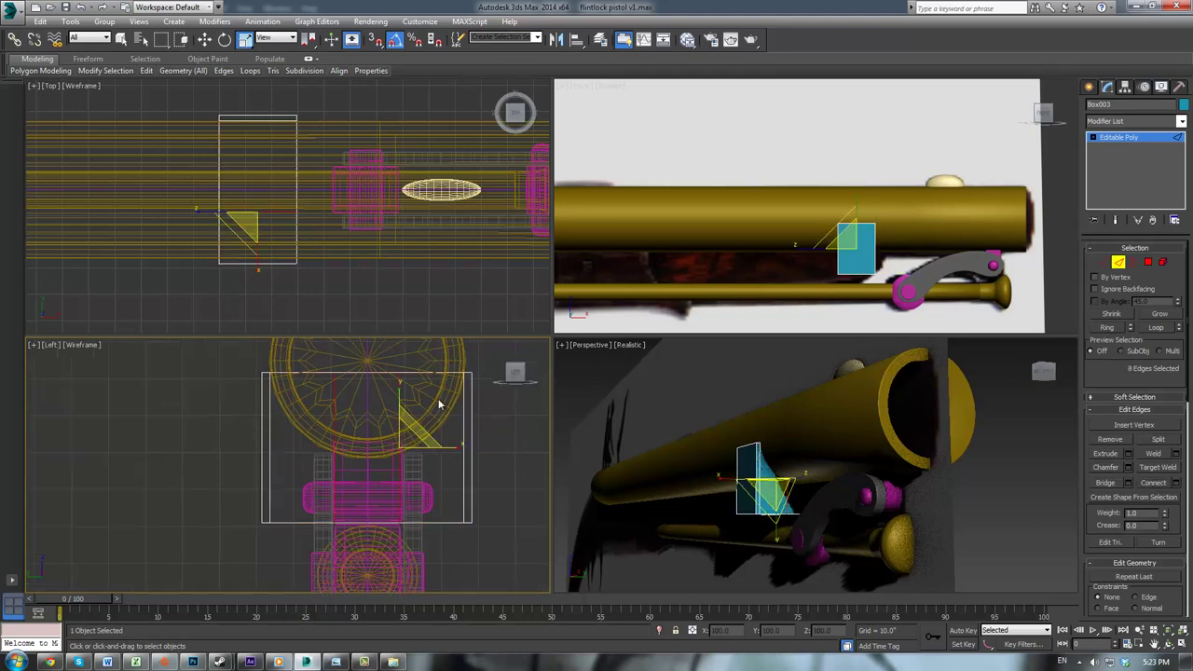
Step: Spread the two inner loops' vertices outward to about the width of the linkage's magenta pin
left_click(1103, 262)
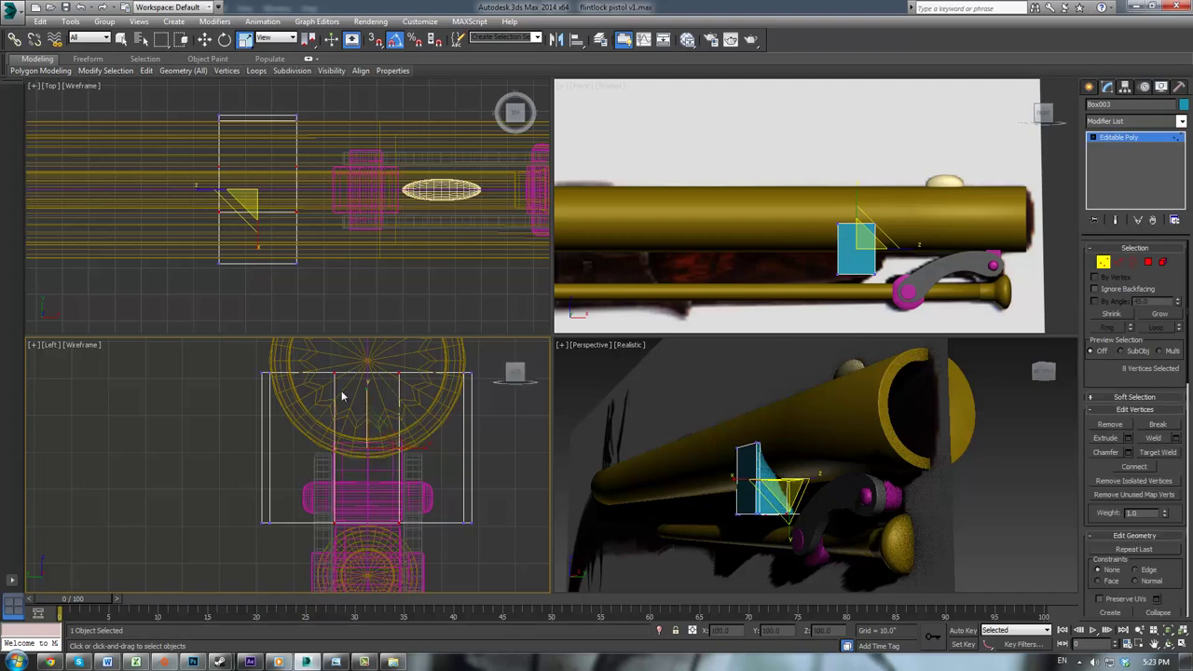
left_click(320, 355)
left_click_drag(417, 566, 421, 563)
key("r")
left_click_drag(421, 448, 465, 452)
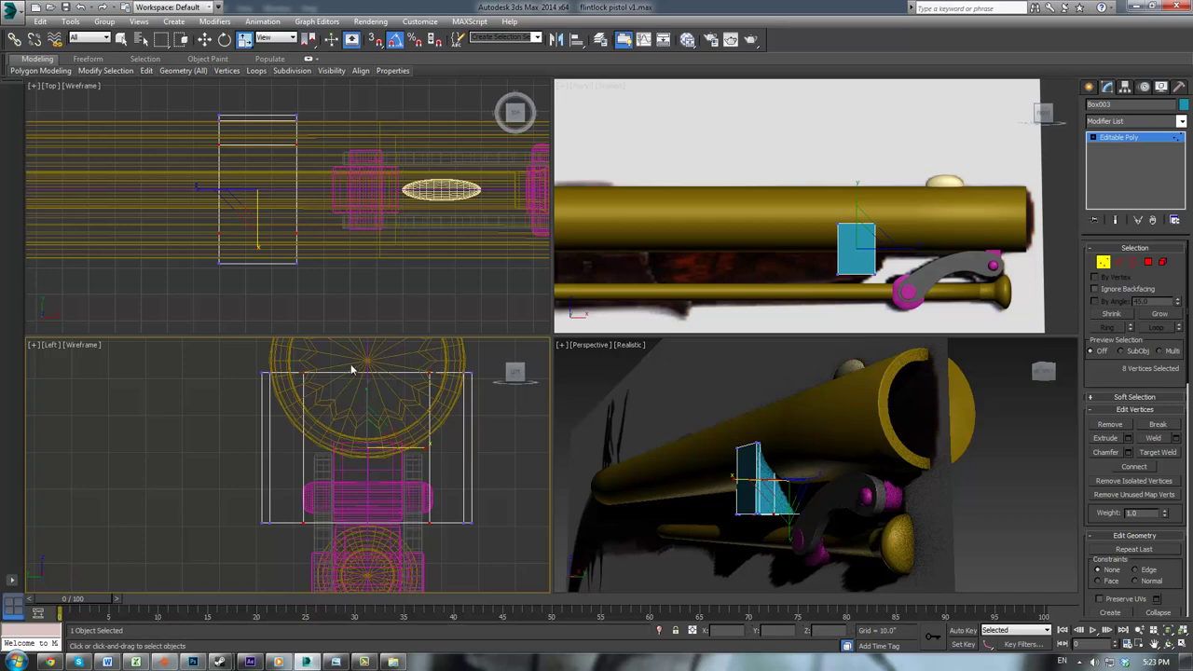
Step: Lower the inner loops' upper vertices to about 273.2", cutting a sloped recess around the barrel's underside
left_click_drag(293, 360, 447, 399)
key("w")
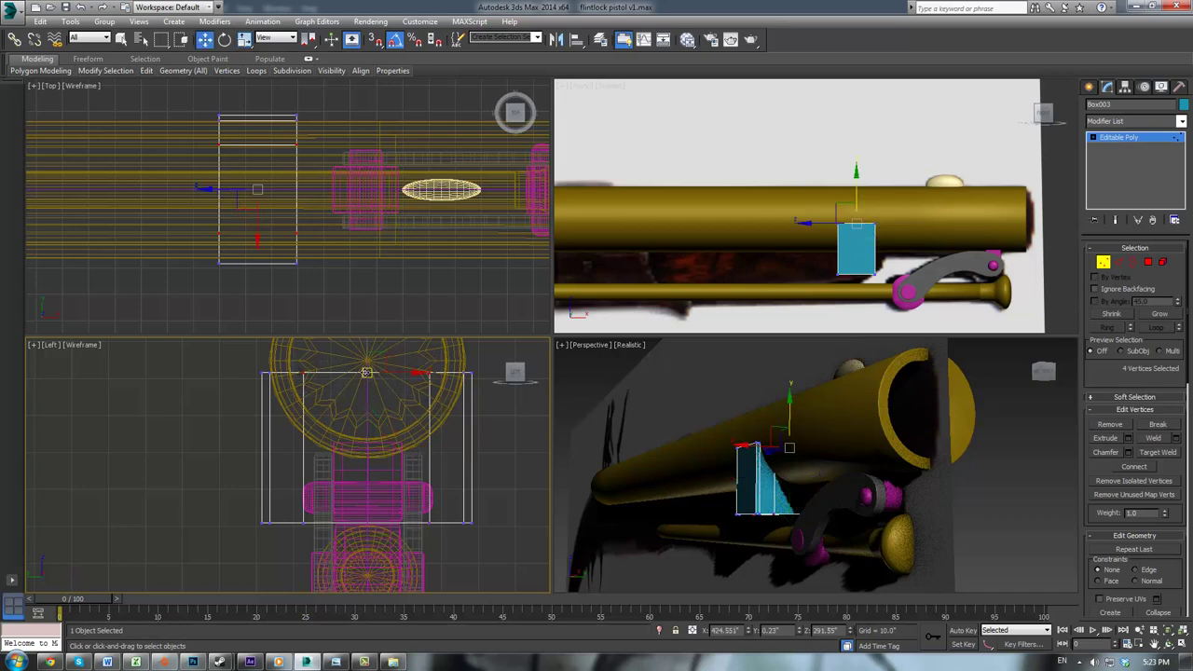
left_click_drag(368, 348, 365, 415)
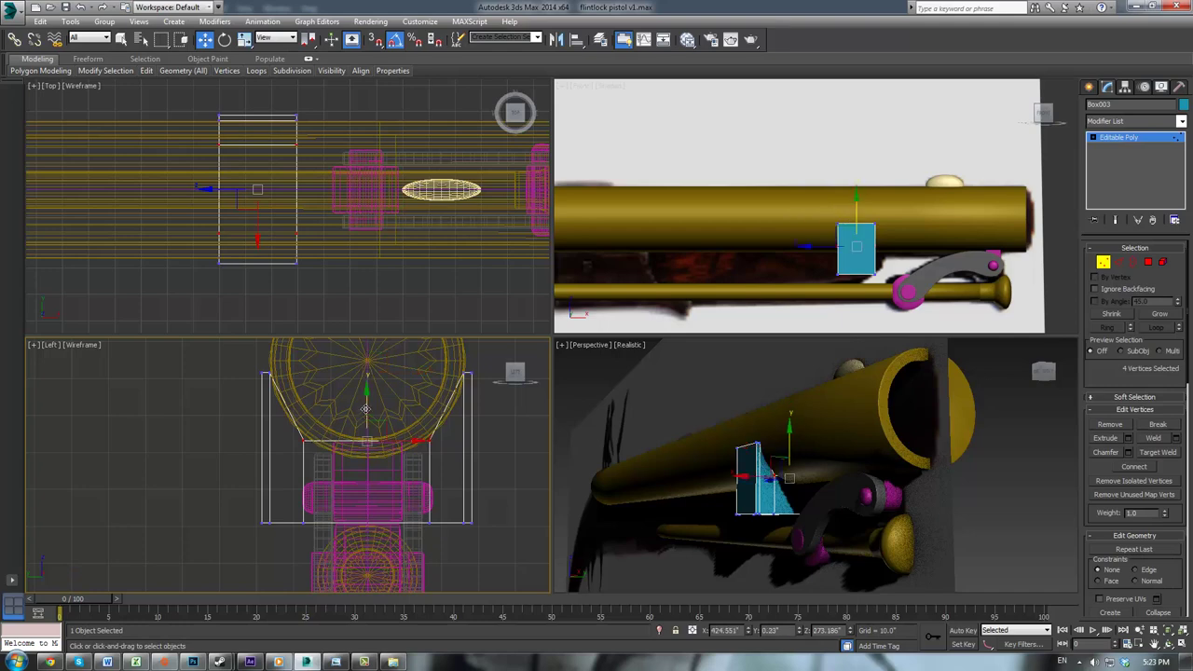
Step: Apply a TurboSmooth modifier to the box, then go back to its Editable Poly level
left_click(1131, 138)
left_click(1128, 122)
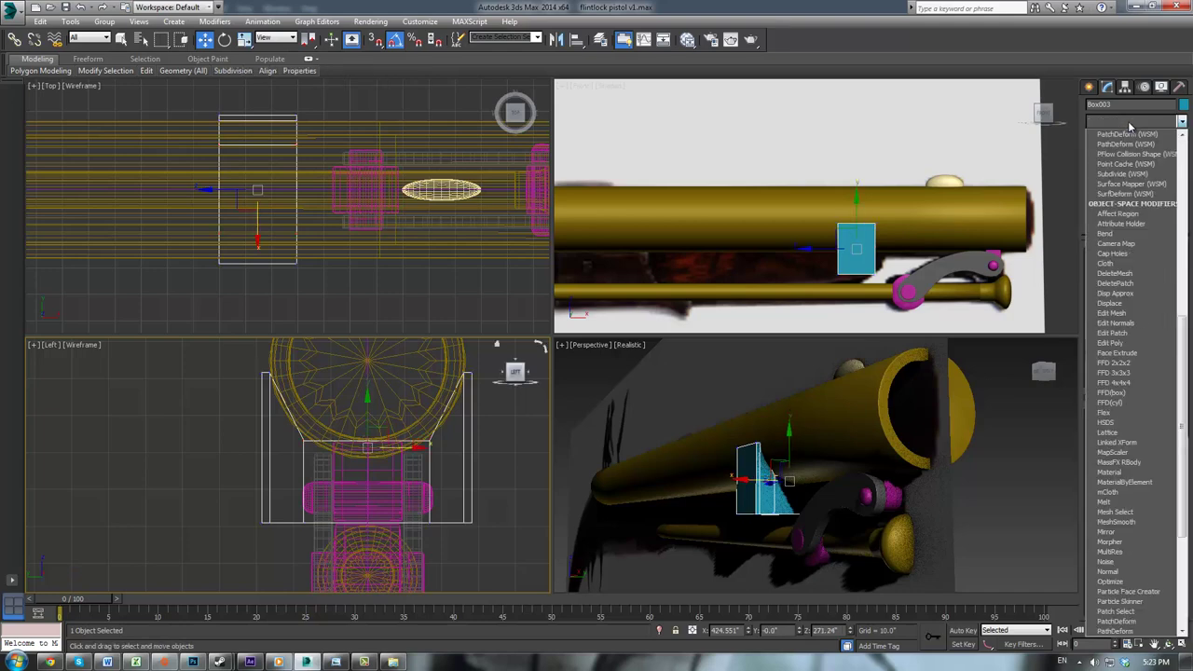
type("tu")
key("Return")
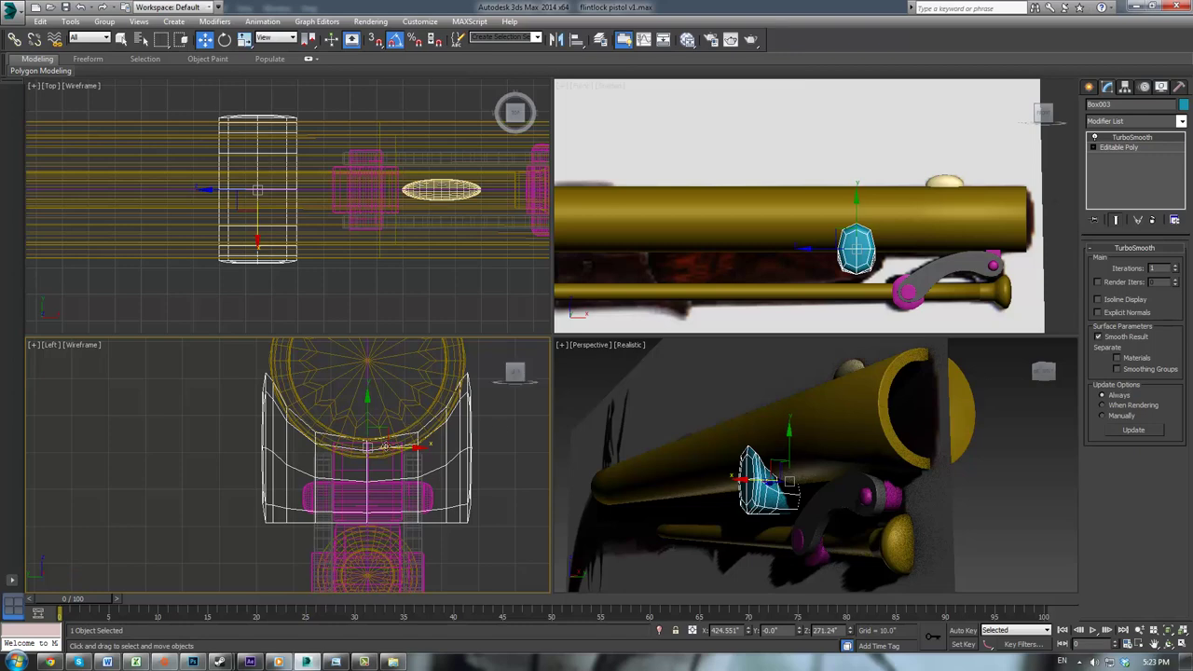
left_click(1156, 149)
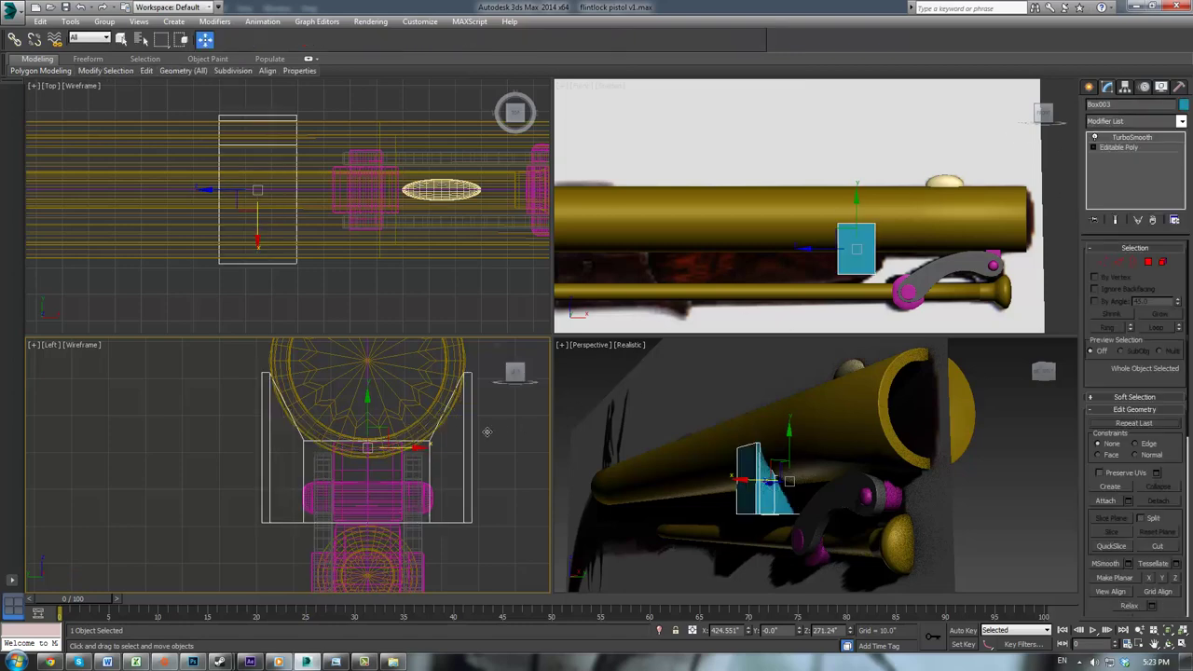
Step: Raise the box's outermost bottom corner vertices on both sides to a height of about 262.6"
scroll(413, 440, "up", 3)
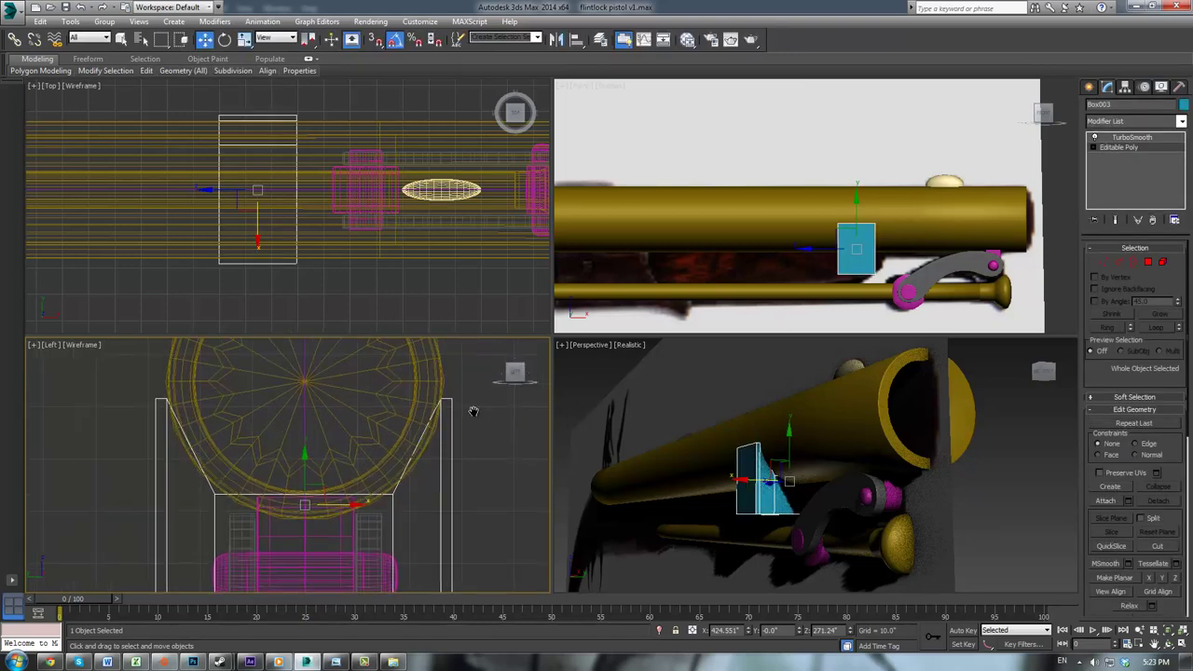
scroll(792, 422, "up", 3)
scroll(796, 418, "down", 5)
middle_click_drag(509, 445, 483, 425)
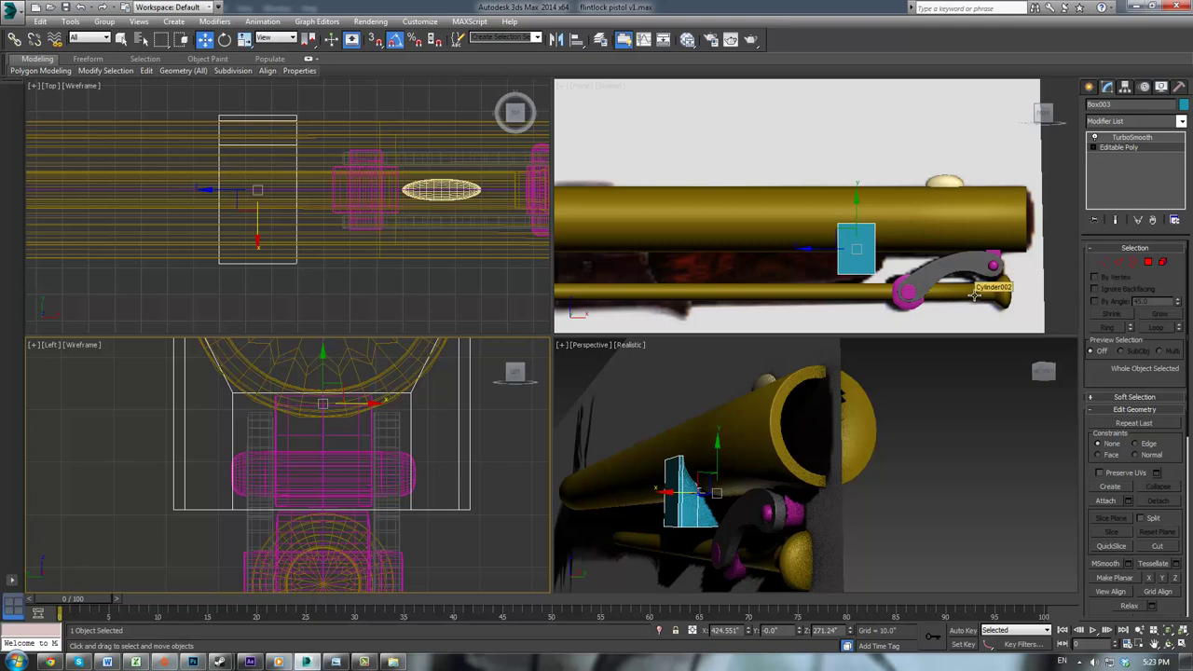
scroll(484, 476, "down", 2)
middle_click_drag(484, 477, 432, 485)
scroll(434, 524, "up", 2)
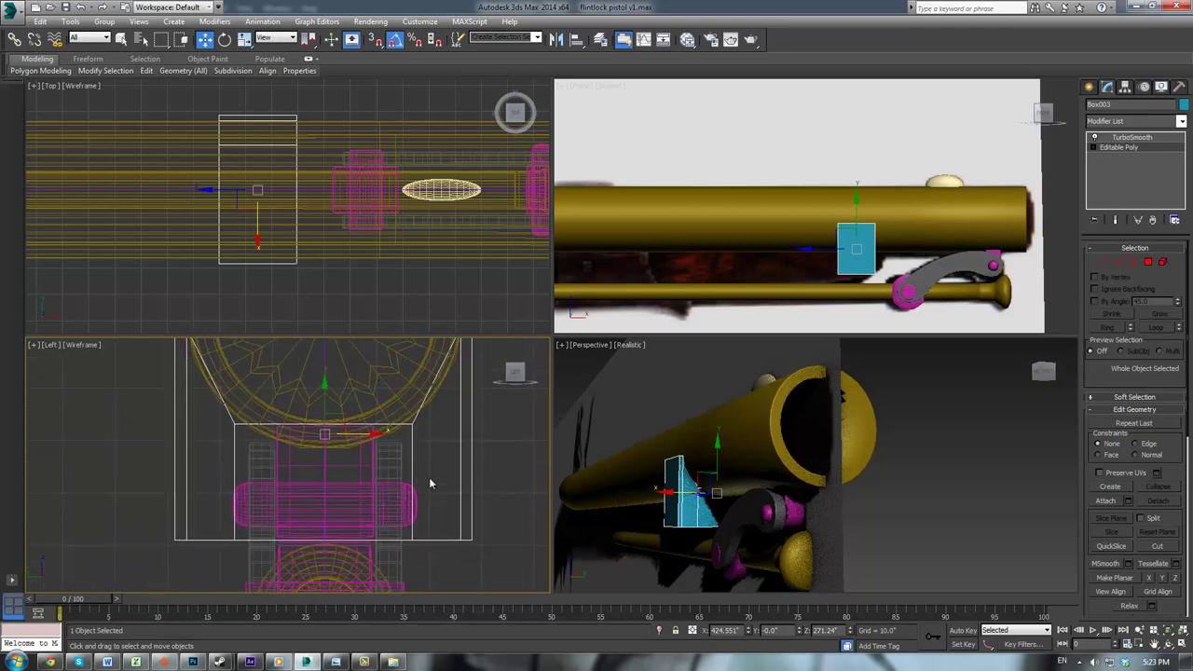
key("1")
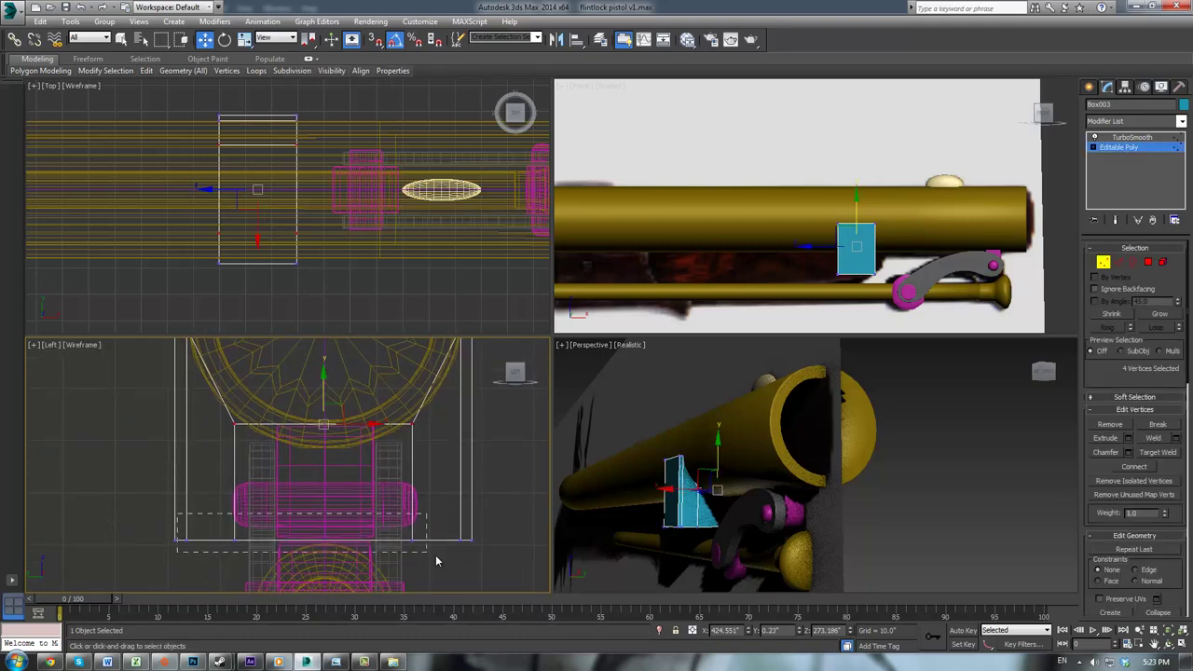
left_click_drag(435, 560, 463, 549)
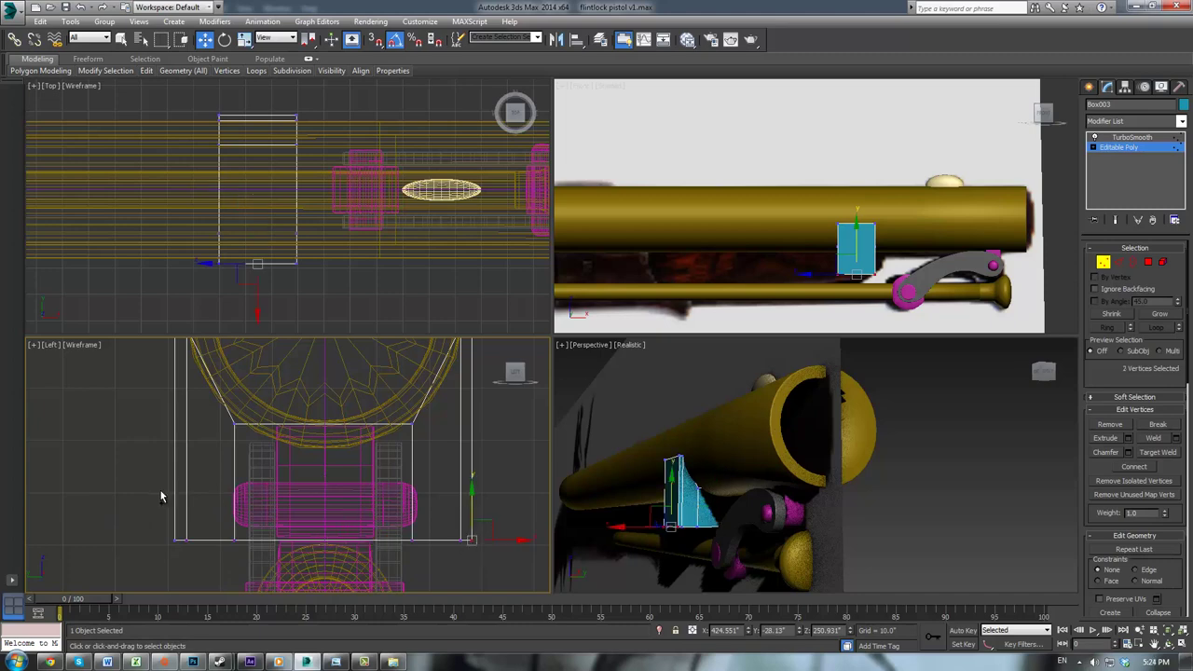
left_click_drag(147, 498, 181, 561, "ctrl")
left_click_drag(324, 499, 383, 439)
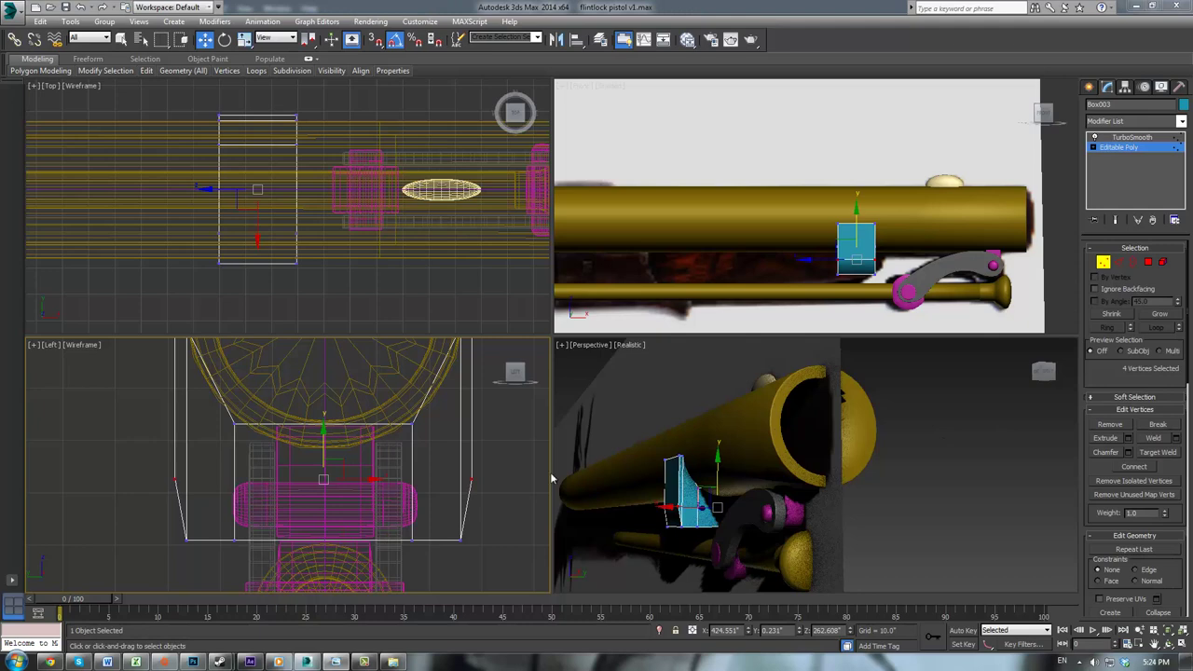
Step: Scale the raised side vertices outward across the box so both side faces bulge past the barrel's width
scroll(346, 547, "down", 3)
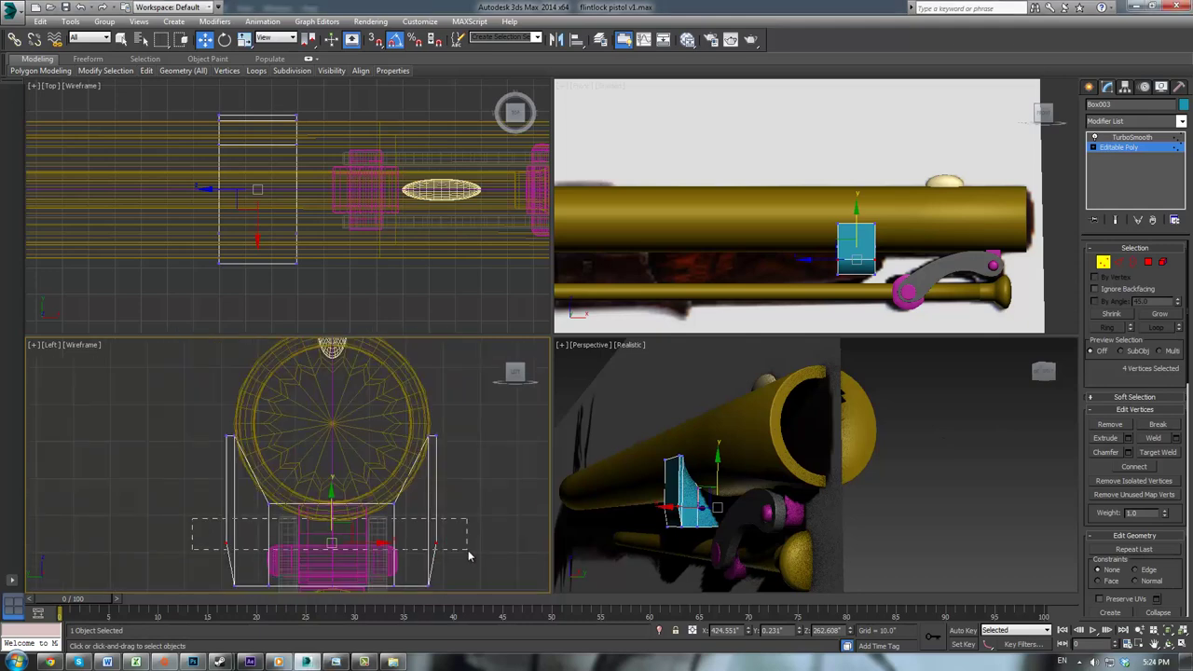
left_click_drag(469, 555, 469, 556)
middle_click_drag(468, 533, 460, 498)
key("r")
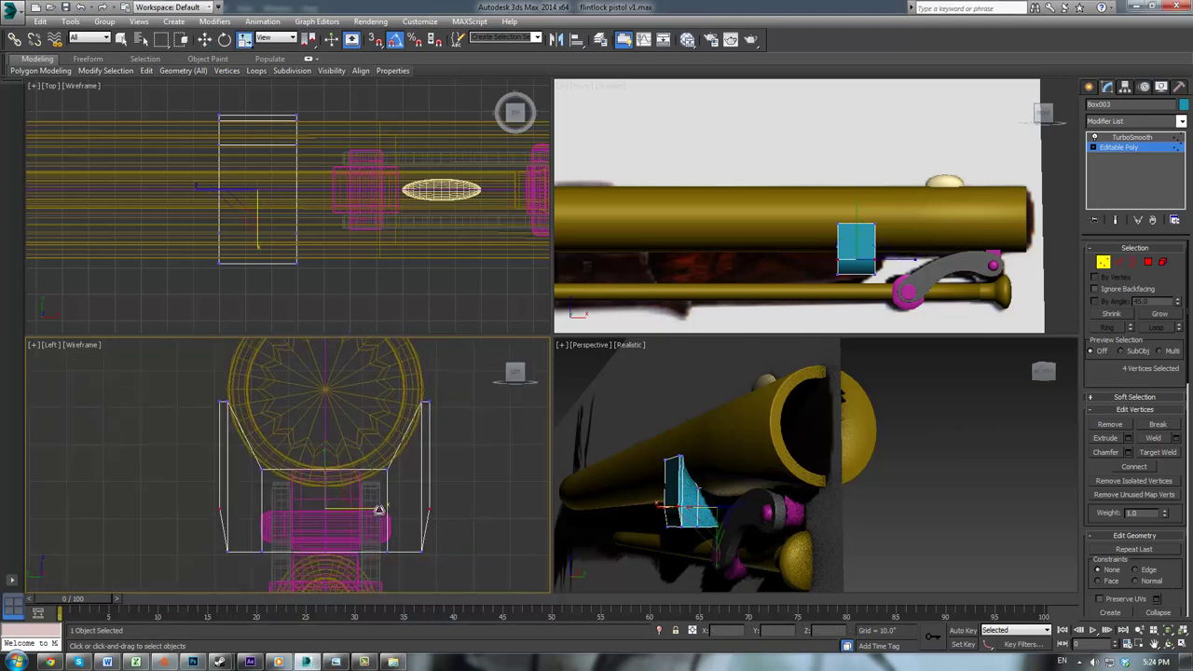
left_click_drag(378, 510, 384, 509)
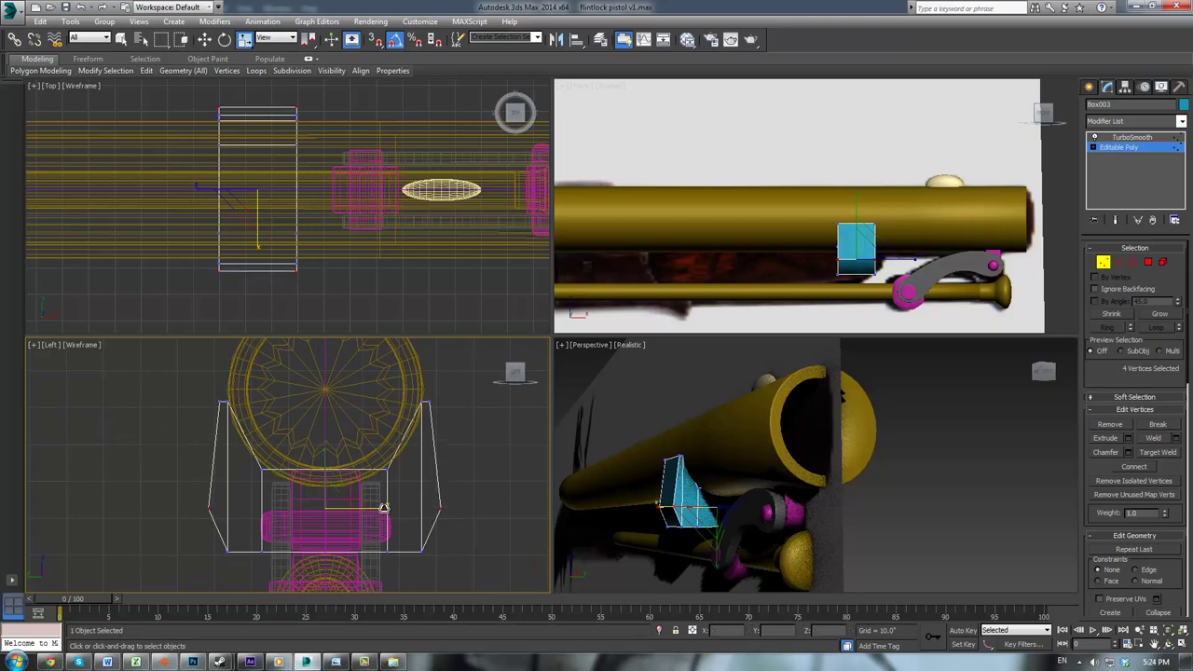
Step: Move the bulging side vertices up to a height of about 274.6", just below the box's upper side edges
key("w")
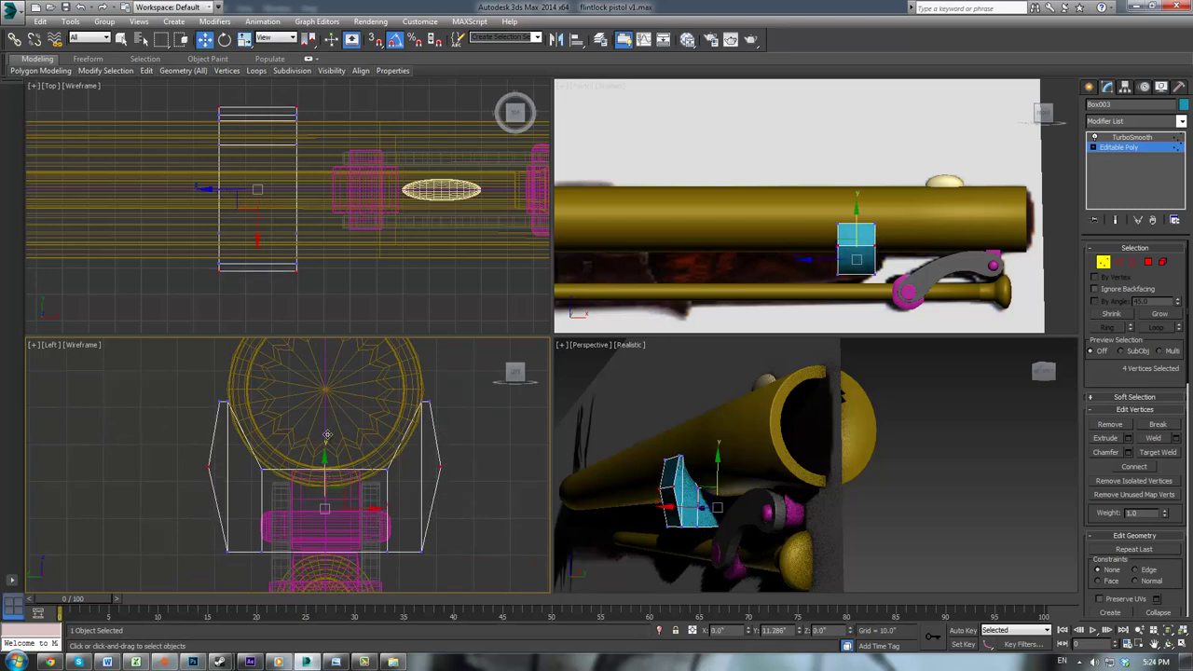
left_click_drag(328, 435, 328, 433)
middle_click_drag(351, 509, 335, 468)
scroll(365, 406, "up", 2)
scroll(281, 504, "down", 2)
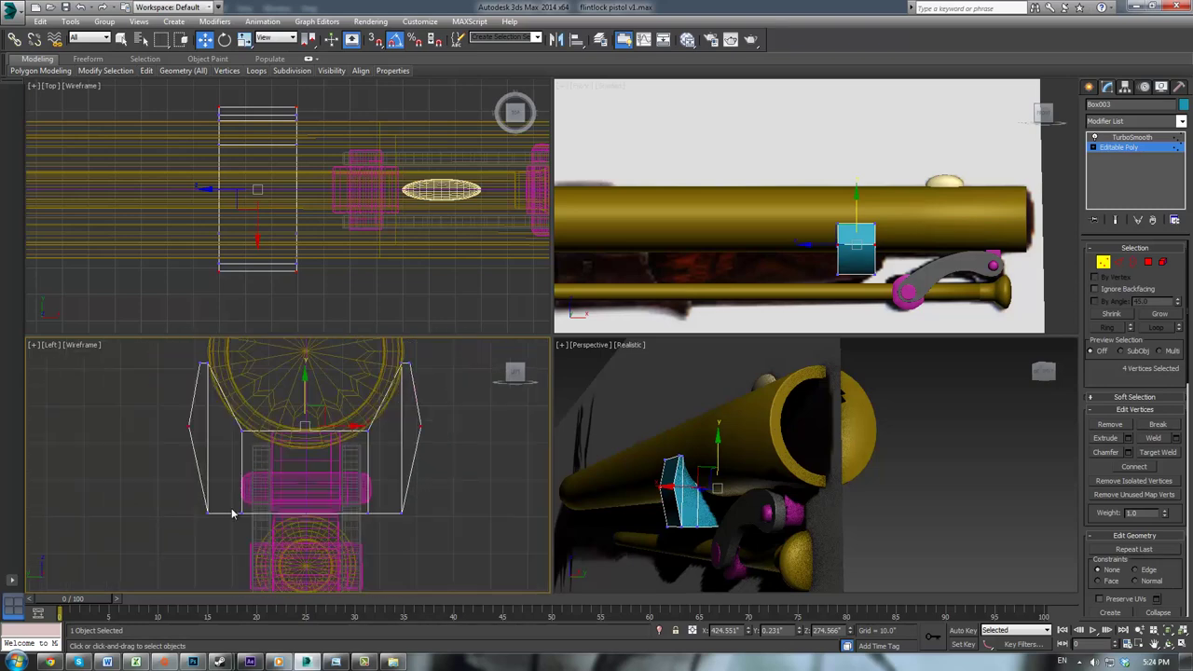
Step: Raise the outer bottom vertices slightly and lower the inner bottom vertices to about 244.2", tapering the underside toward the rod
left_click_drag(174, 479, 227, 522)
left_click_drag(440, 488, 384, 531, "ctrl")
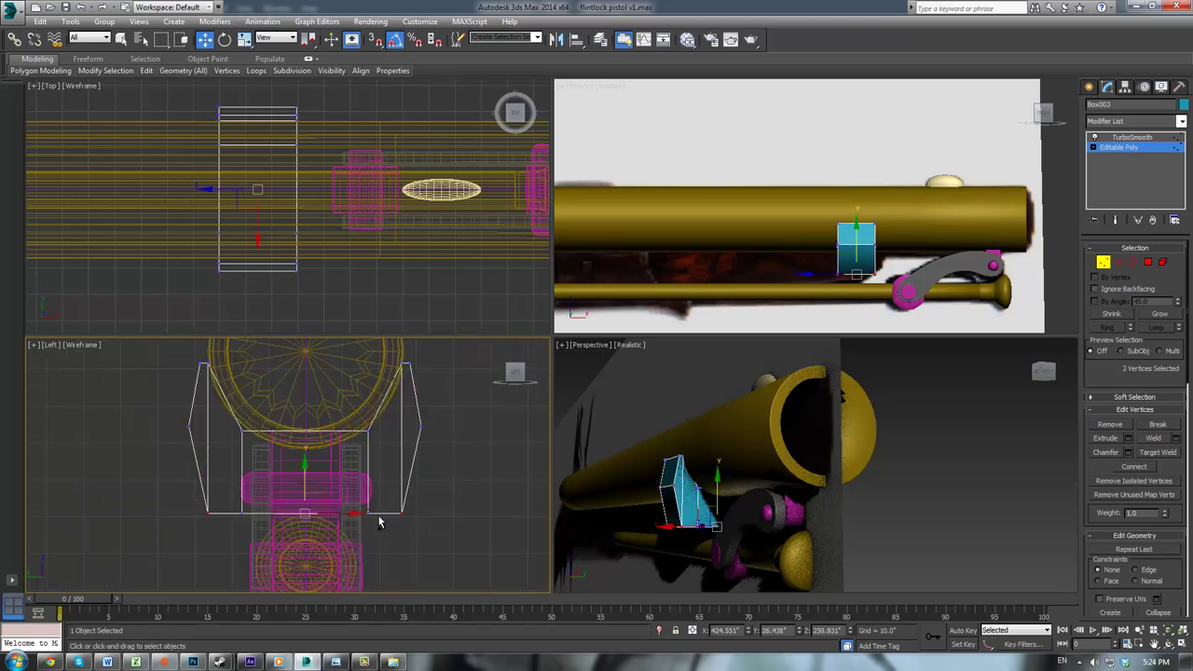
left_click_drag(305, 478, 311, 531)
key("ctrl+z")
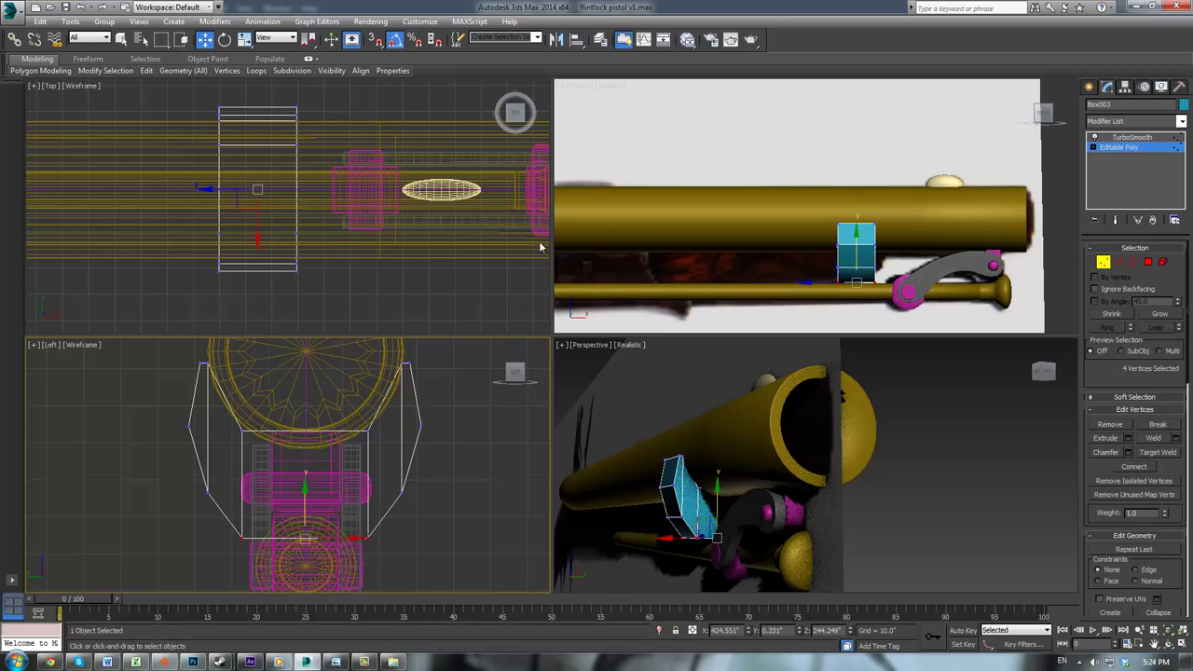
scroll(933, 299, "up", 5)
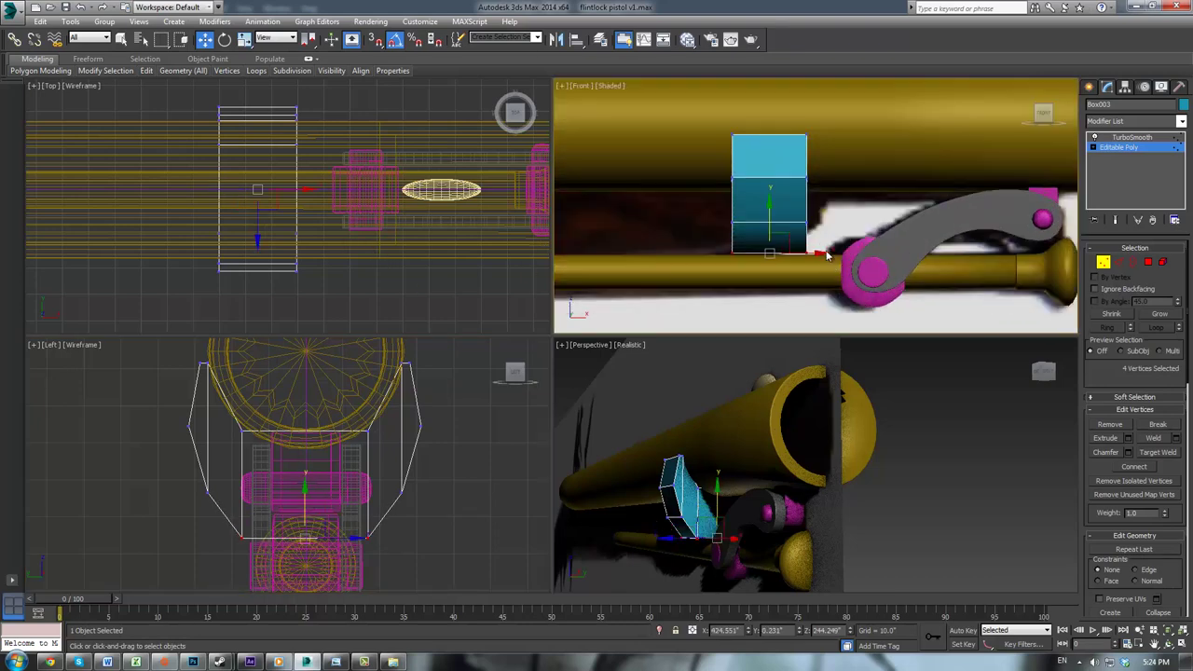
Step: Raise the bracket's bottom vertices on the muzzle side to slant its underside, and narrow the bracket by moving its rear vertices forward
left_click_drag(827, 256, 808, 199)
left_click_drag(705, 116, 766, 268)
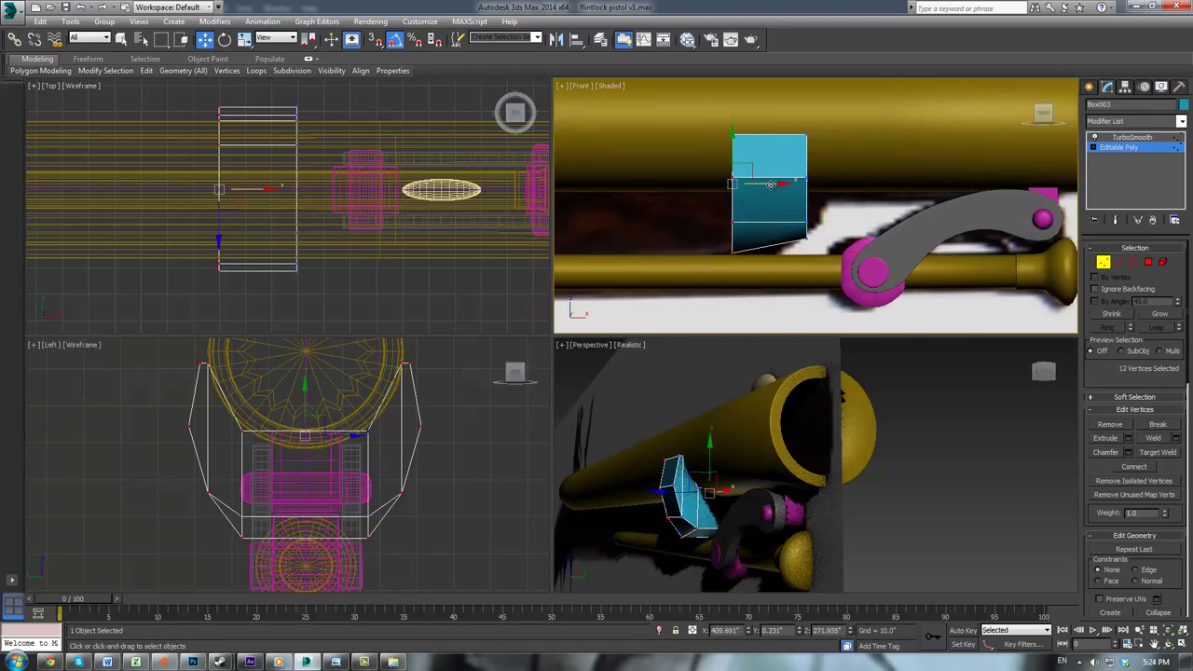
left_click_drag(771, 184, 817, 188)
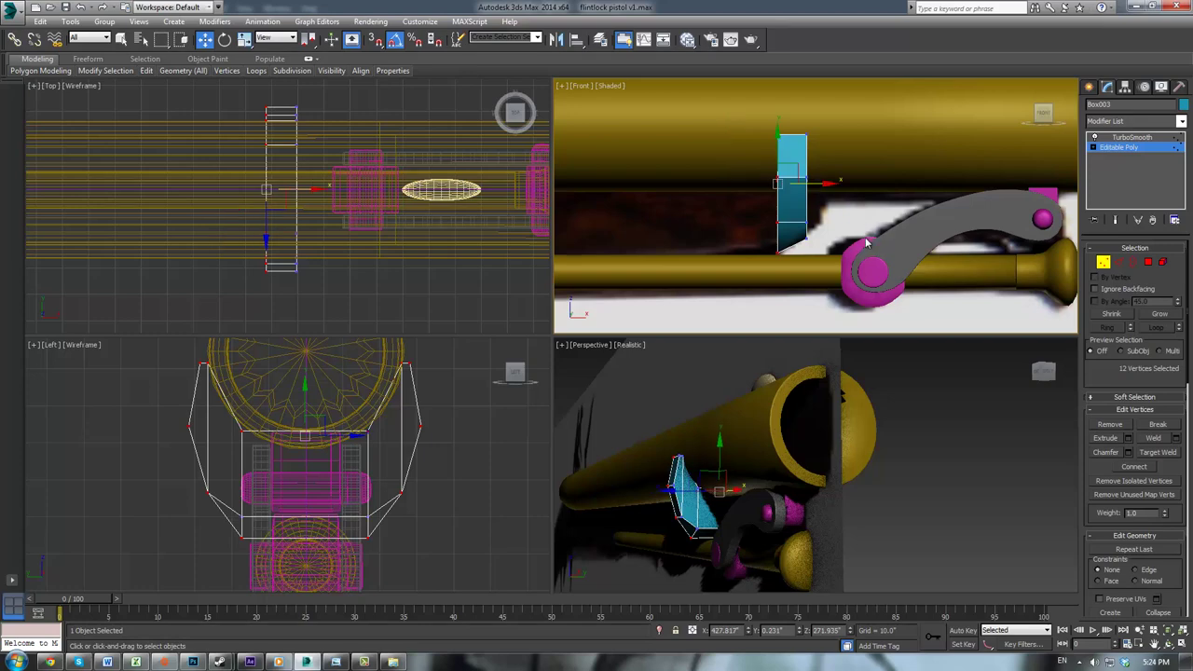
Step: Connect the crosswise edges of the bracket's middle section to add two vertical edge loops under the barrel
scroll(773, 493, "up", 5)
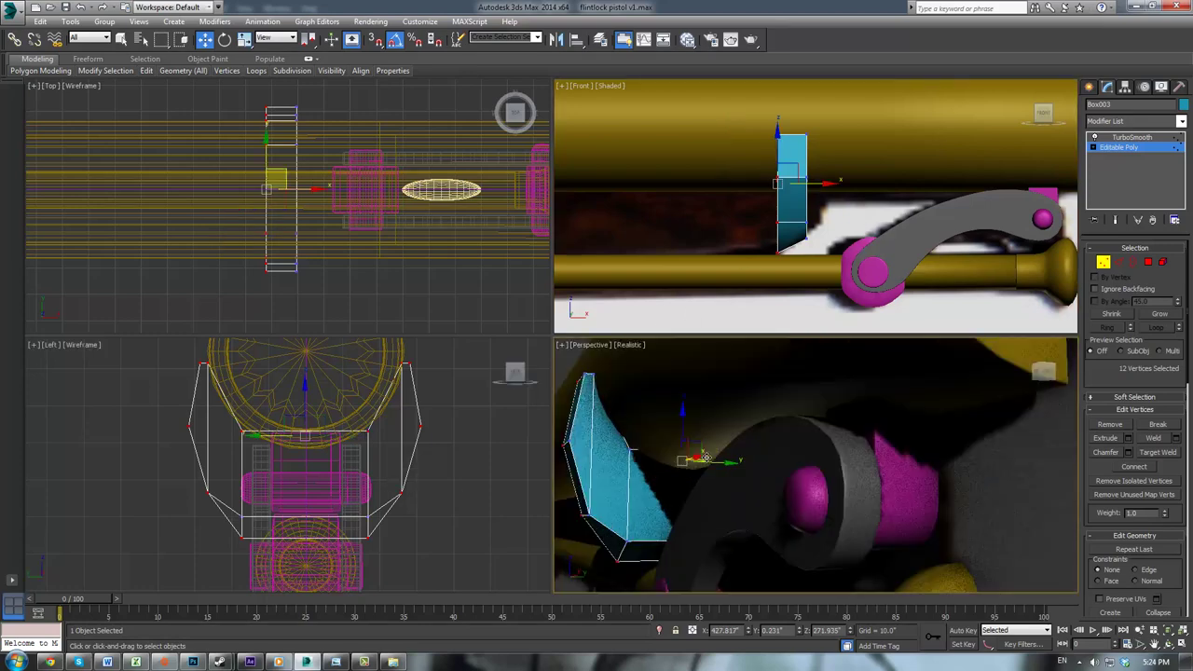
middle_click_drag(375, 475, 388, 478)
middle_click(734, 382)
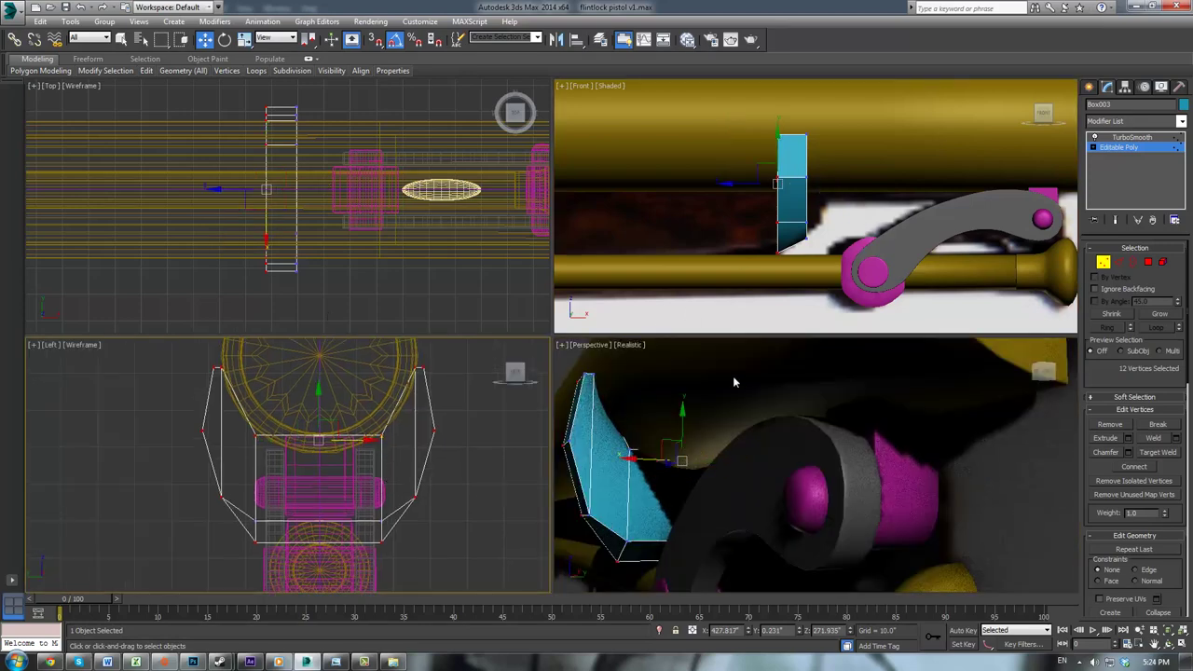
left_click(1119, 262)
left_click(352, 559)
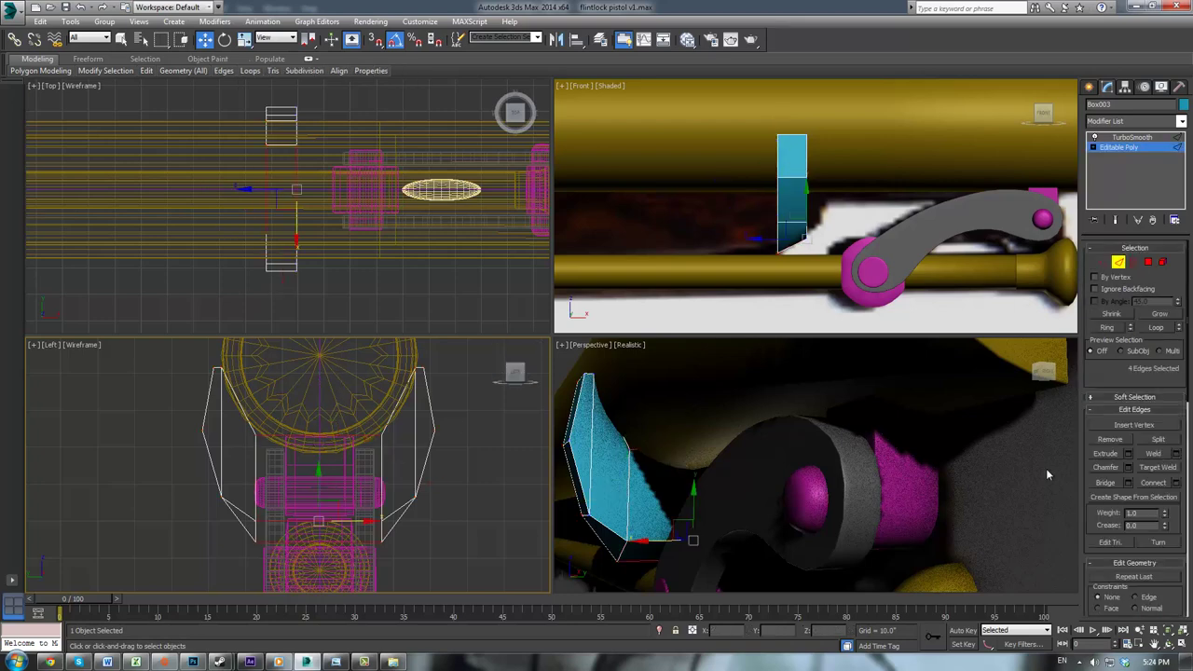
left_click(1153, 486)
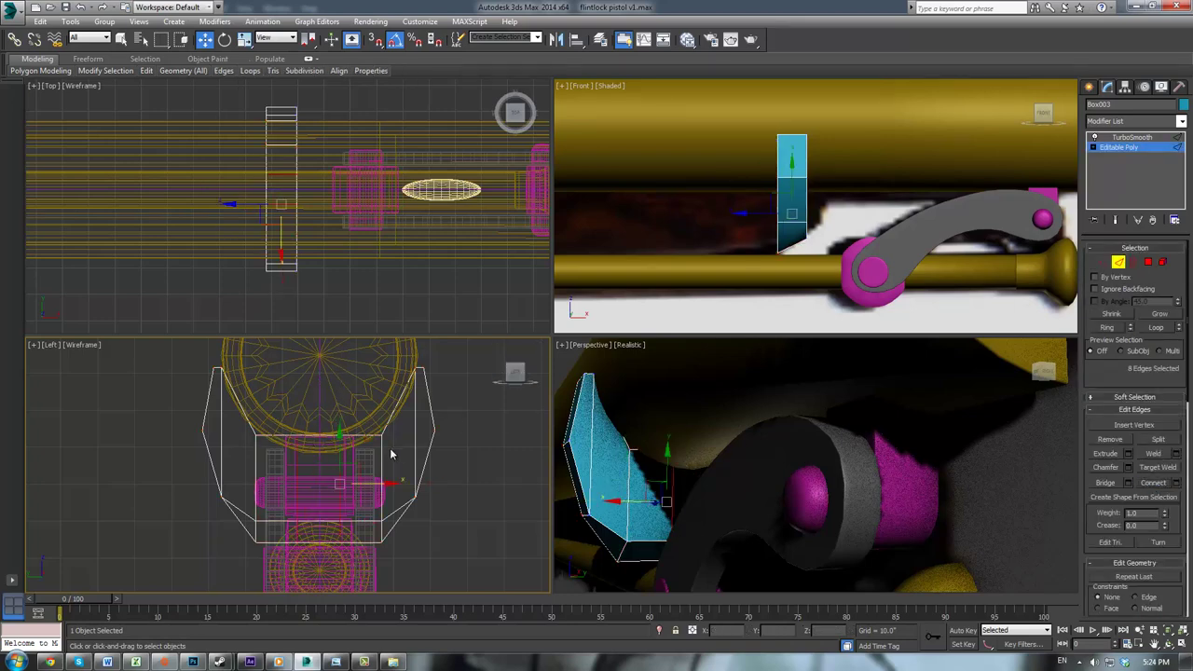
Step: Lower the four upper middle vertices by about 5.4 inches so the bracket's inner edge follows the barrel's underside
key("1")
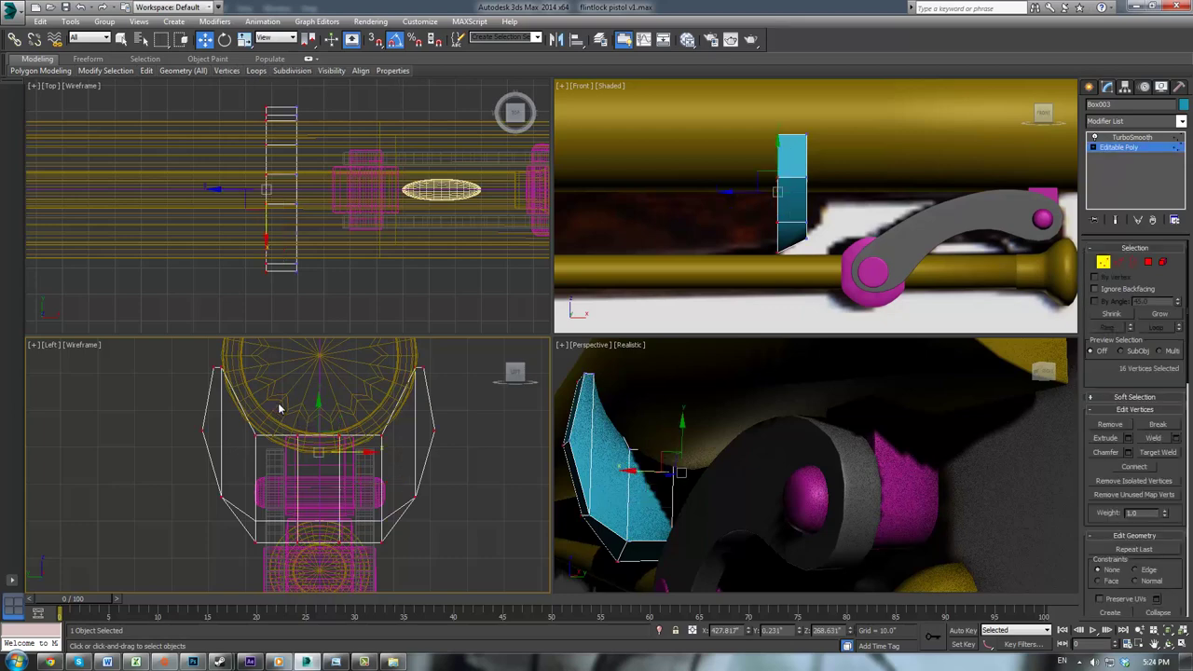
left_click_drag(363, 457, 364, 457)
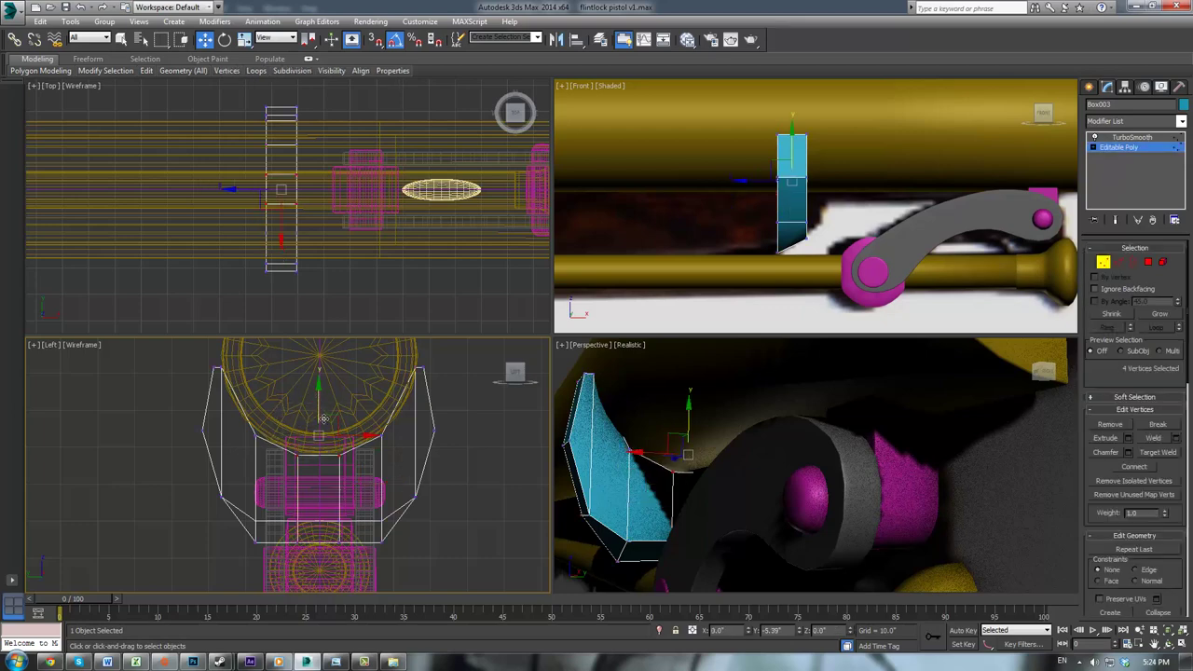
left_click_drag(324, 416, 350, 567)
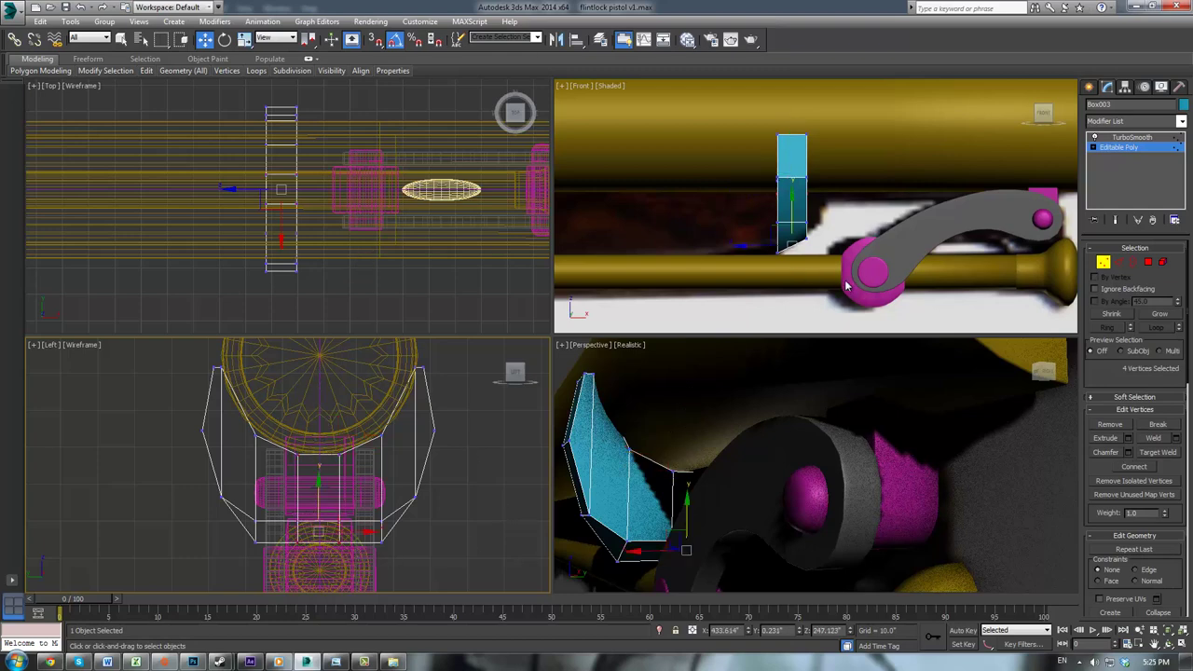
Step: Move the bracket's four bottom middle vertices slightly down toward the ramrod
middle_click_drag(842, 283, 837, 265)
middle_click_drag(669, 504, 756, 454, "alt")
key("z")
scroll(770, 446, "down", 3)
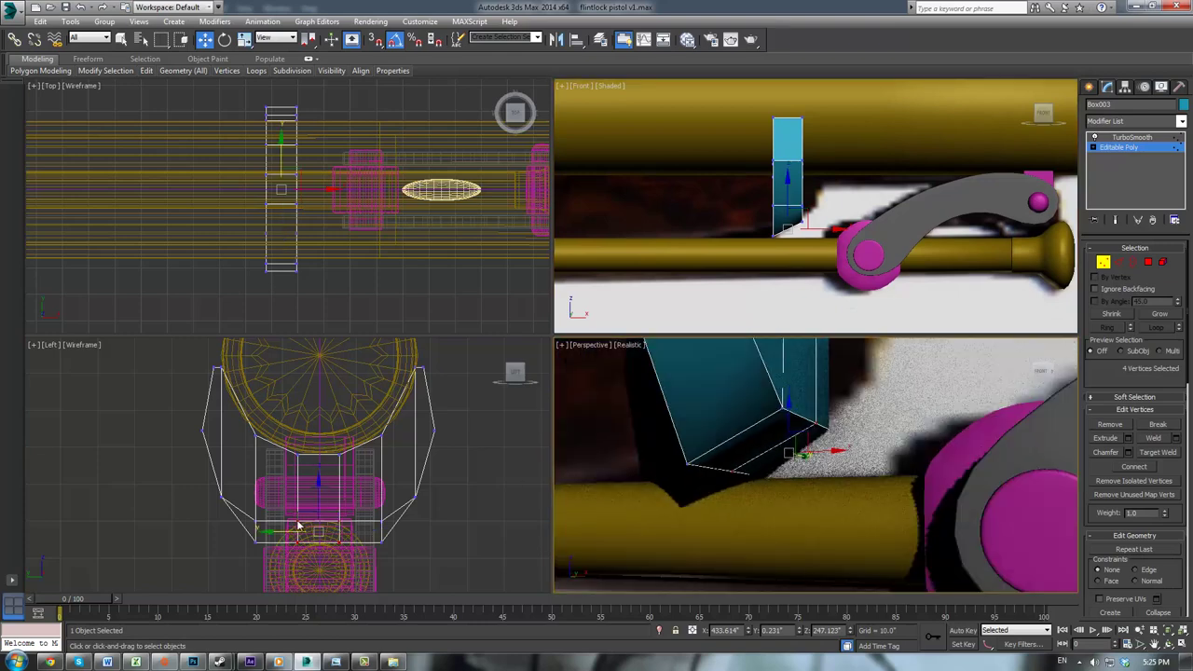
middle_click(809, 281)
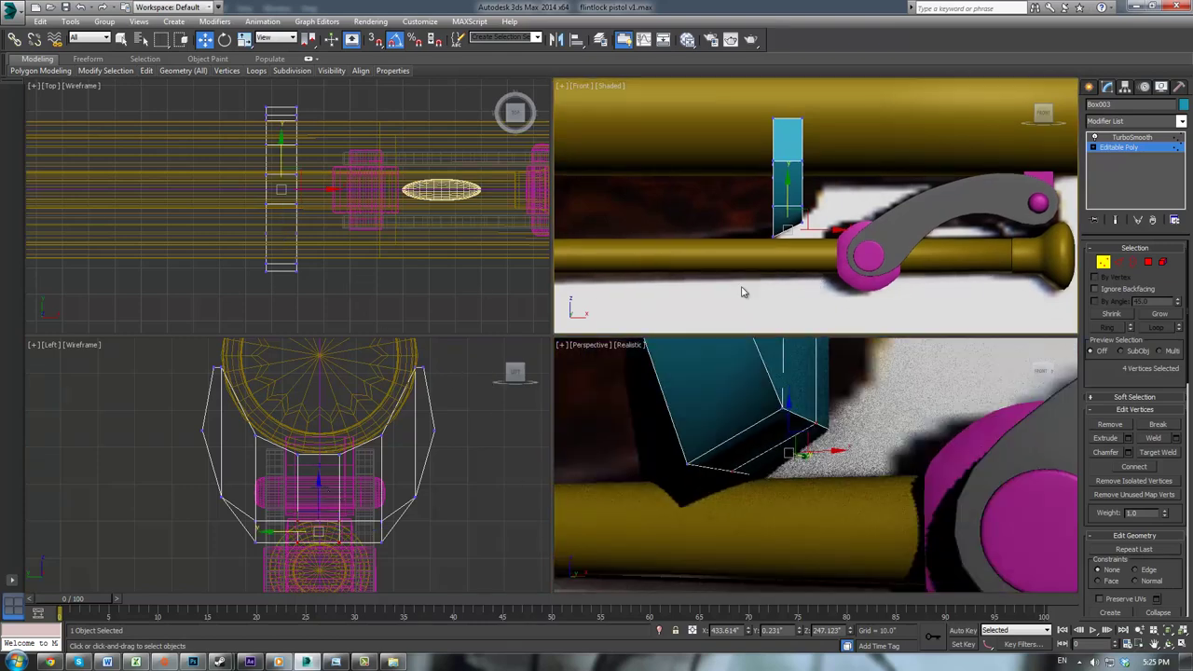
left_click_drag(318, 495, 346, 492)
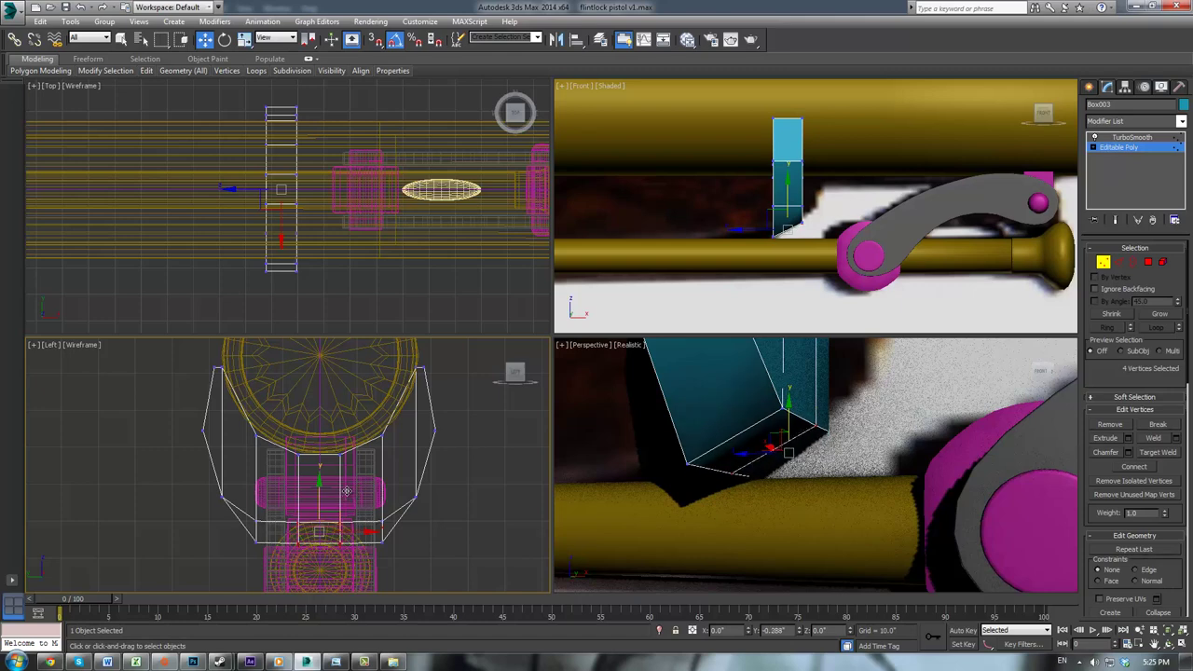
left_click_drag(347, 491, 346, 491)
Step: Lower the outer tip vertices of both bracket arms slightly and scale them apart to bevel the tips
middle_click_drag(814, 435, 745, 480, "alt")
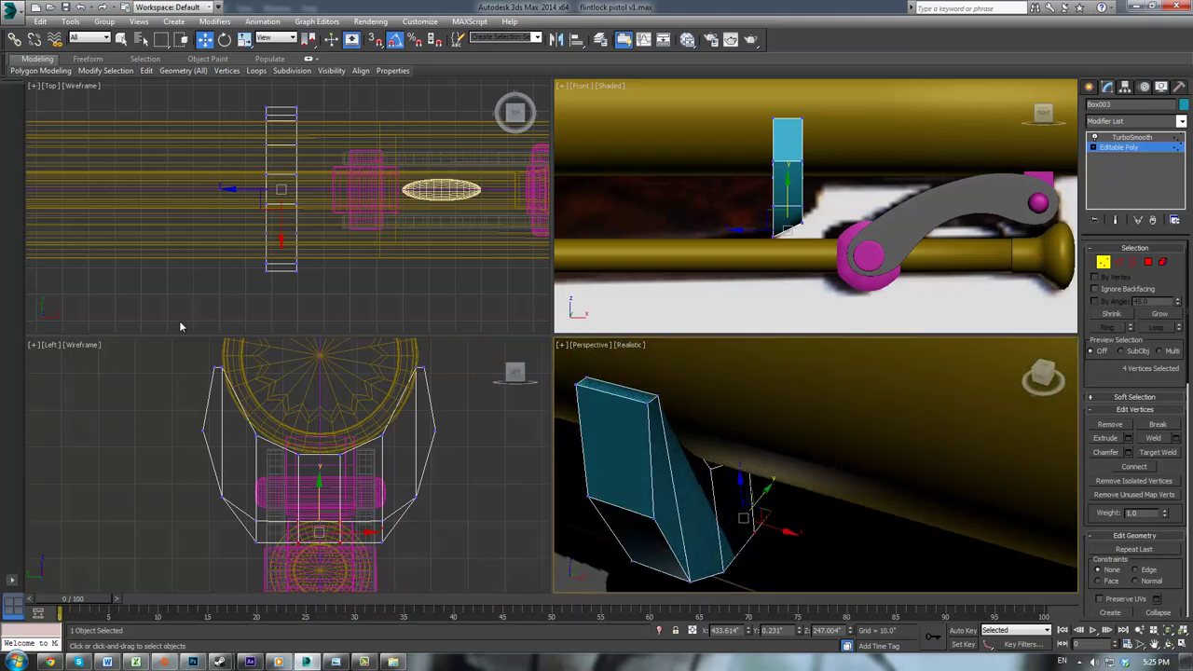
left_click_drag(208, 360, 218, 379)
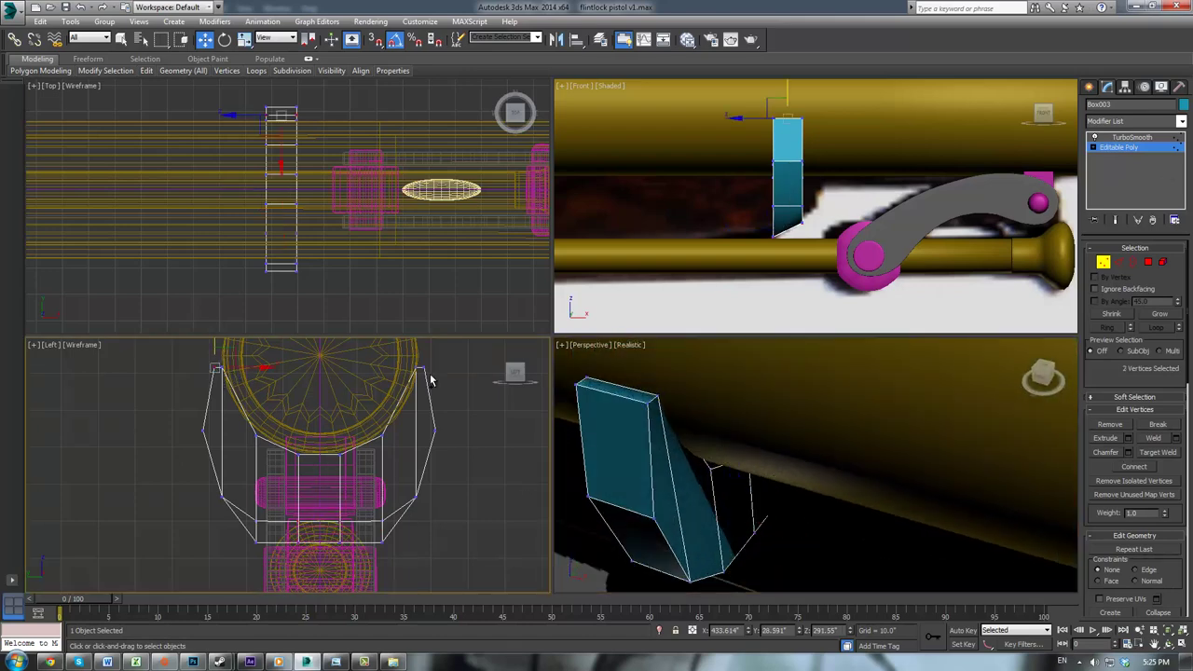
left_click_drag(448, 353, 427, 383, "ctrl")
left_click_drag(318, 346, 381, 374)
key("r")
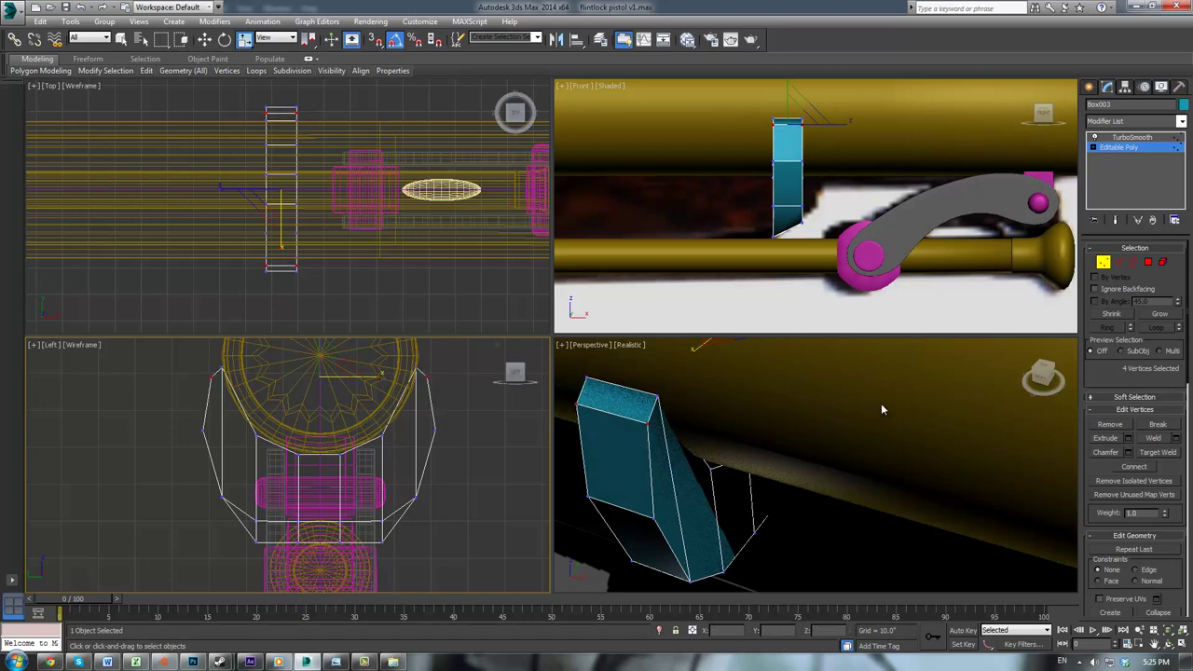
Step: Connect the crosswise edges at the top and lower outer side of one bracket arm with 1 segment
left_click(1119, 262)
left_click(655, 407)
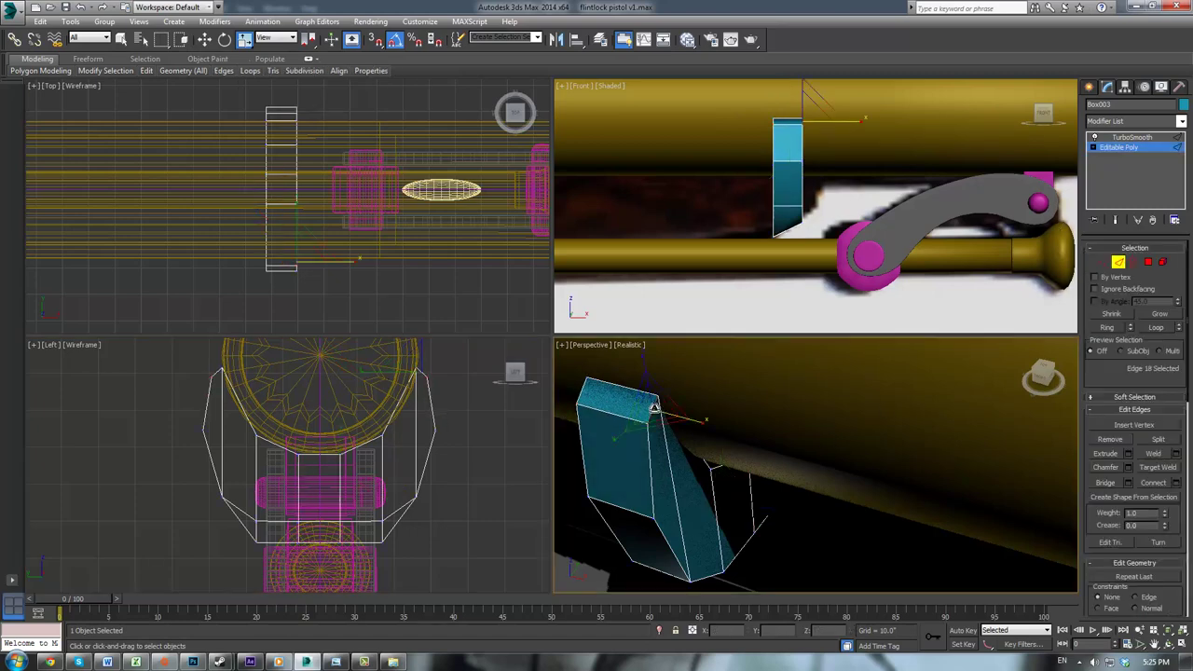
double_click(583, 390)
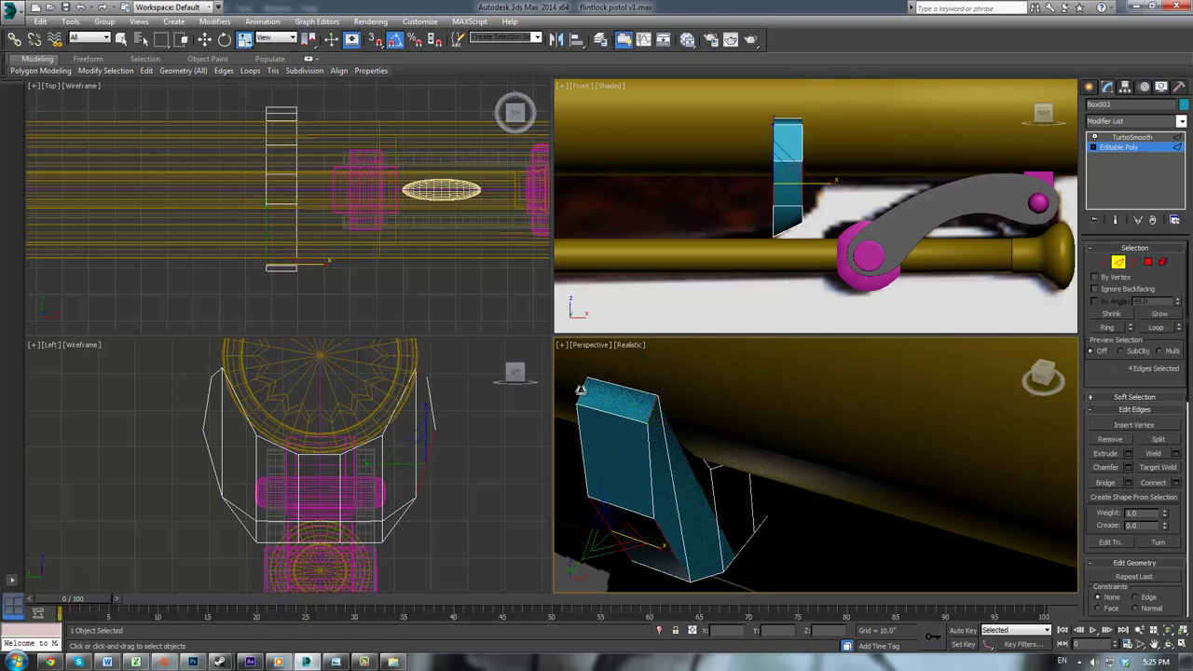
left_click(1176, 482)
left_click(824, 476)
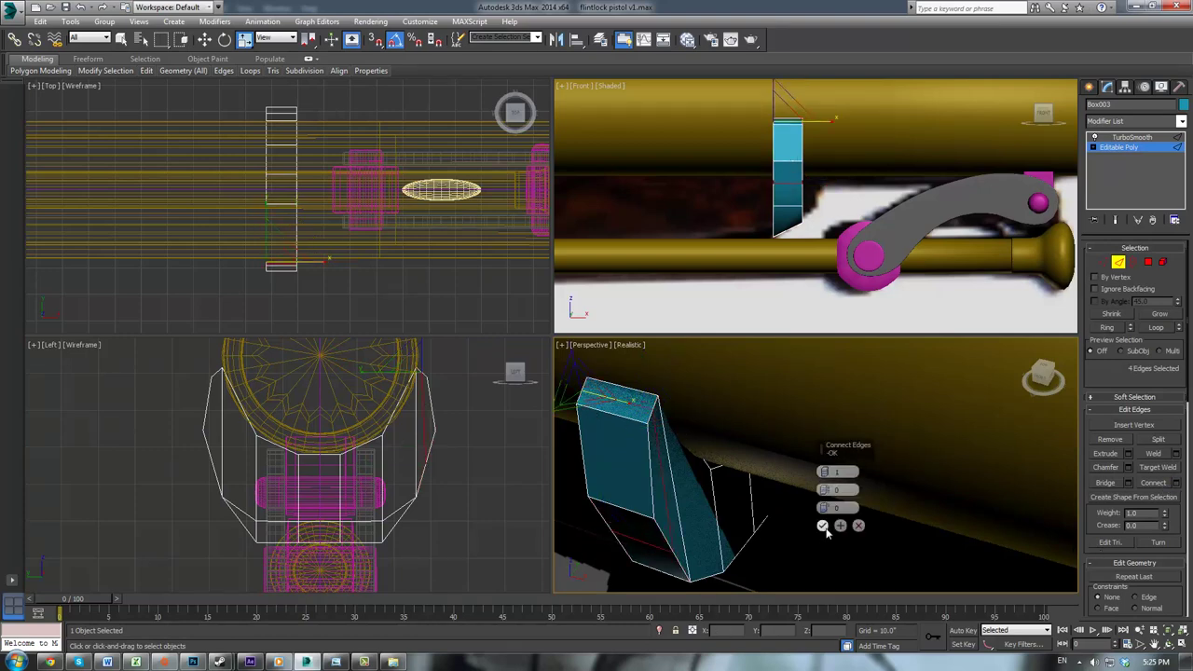
left_click(822, 528)
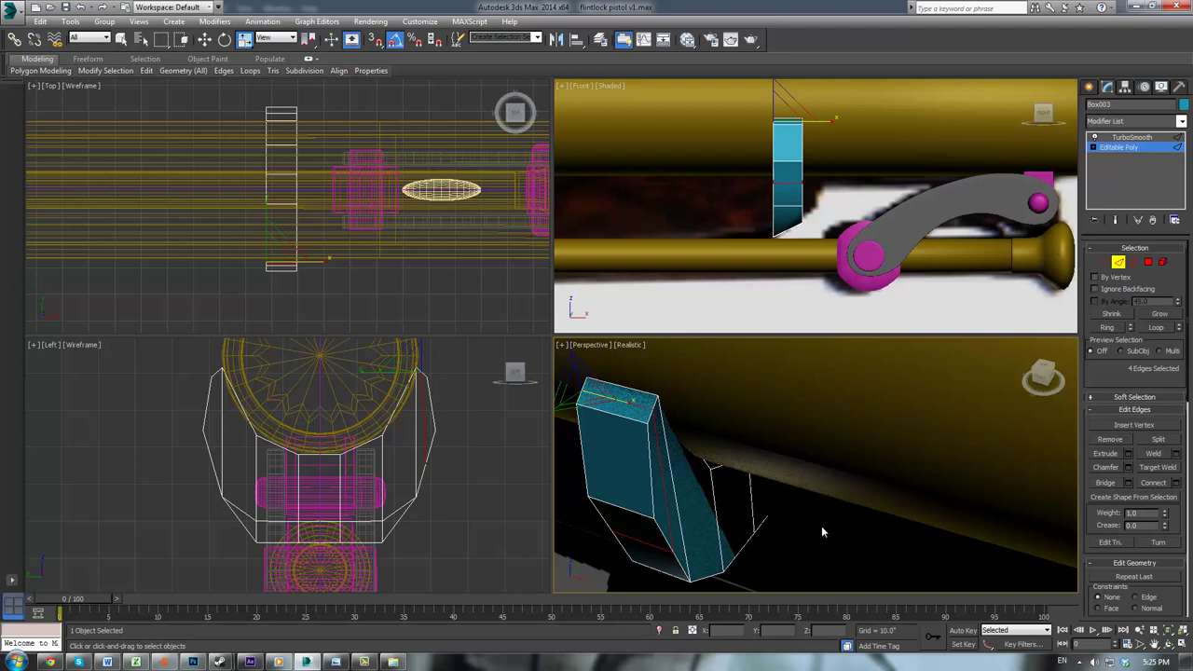
Step: Move the new lower and top vertices of that arm outward, raising the top pair level with the tip to round its profile
left_click(429, 472)
key("1")
mouse_move(448, 454)
left_mouse_down()
mouse_move(422, 475)
mouse_move(447, 452)
left_mouse_up()
key("w")
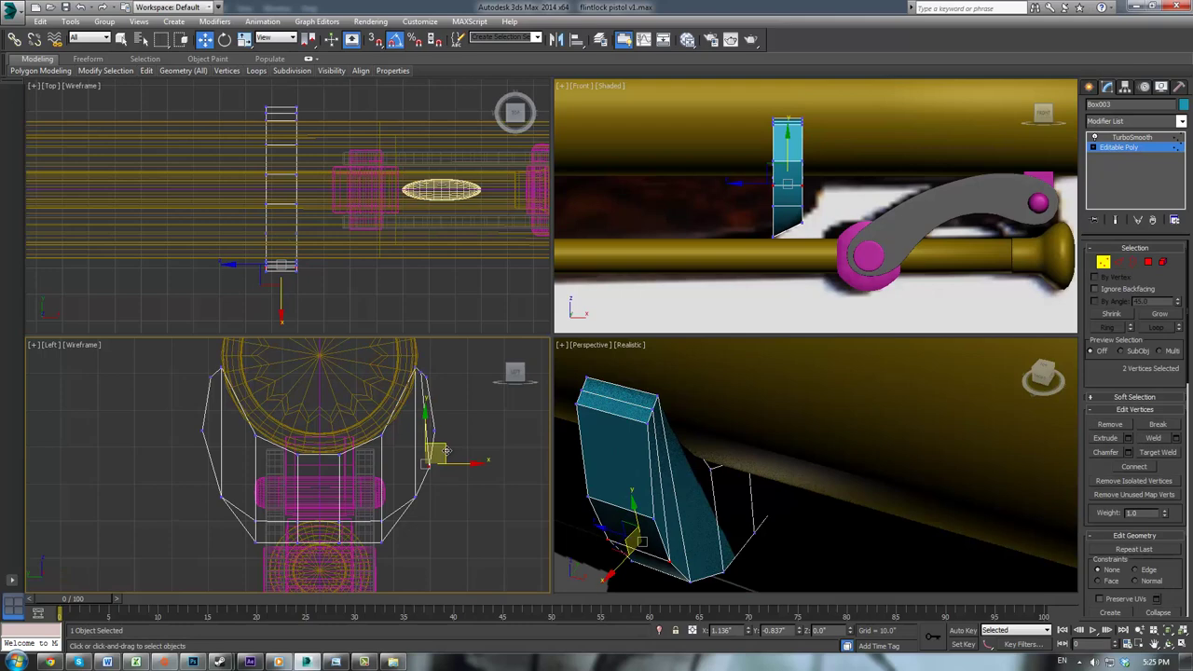
scroll(447, 453, "up", 6)
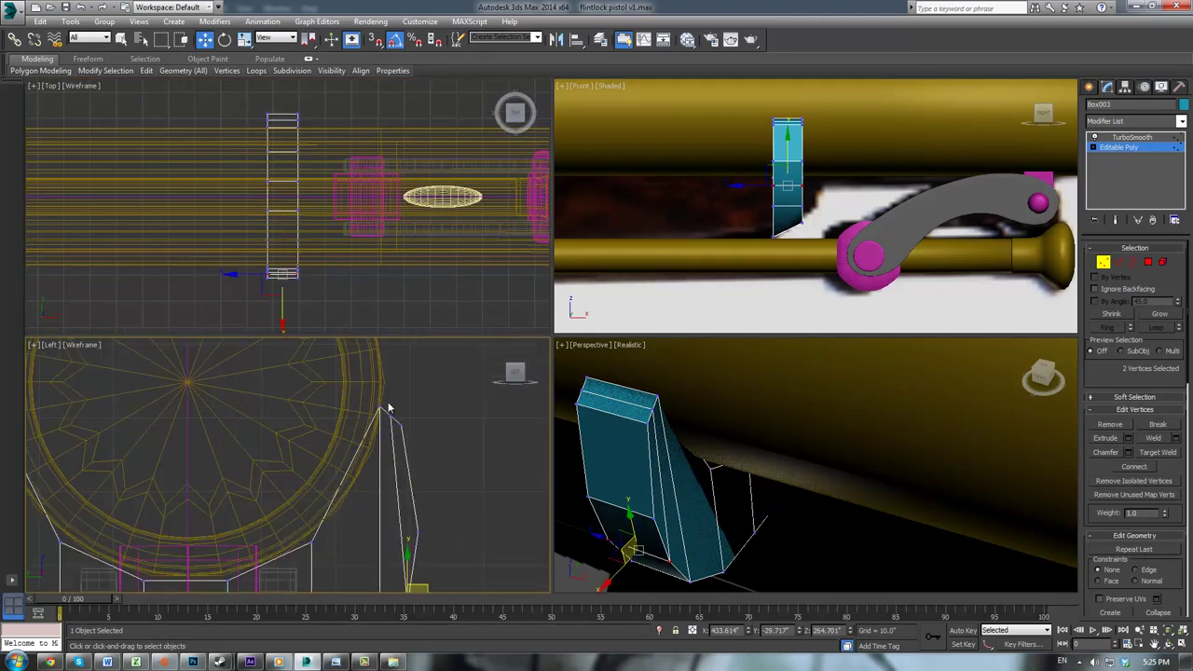
left_click_drag(397, 422, 383, 399)
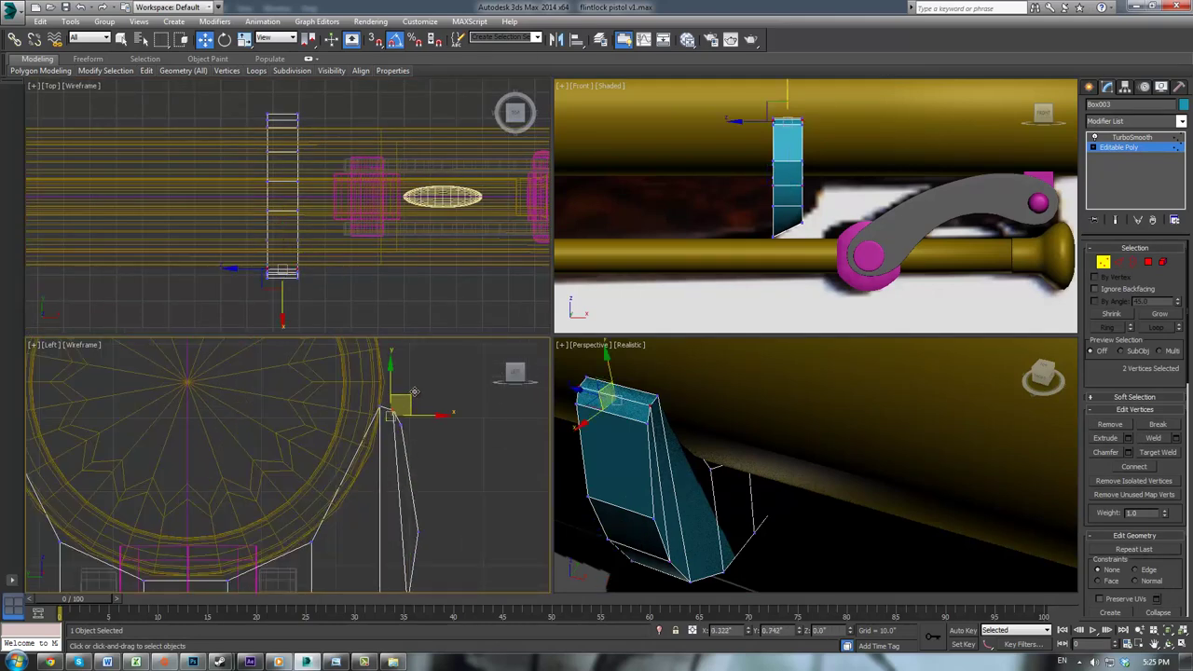
left_click_drag(413, 390, 414, 380)
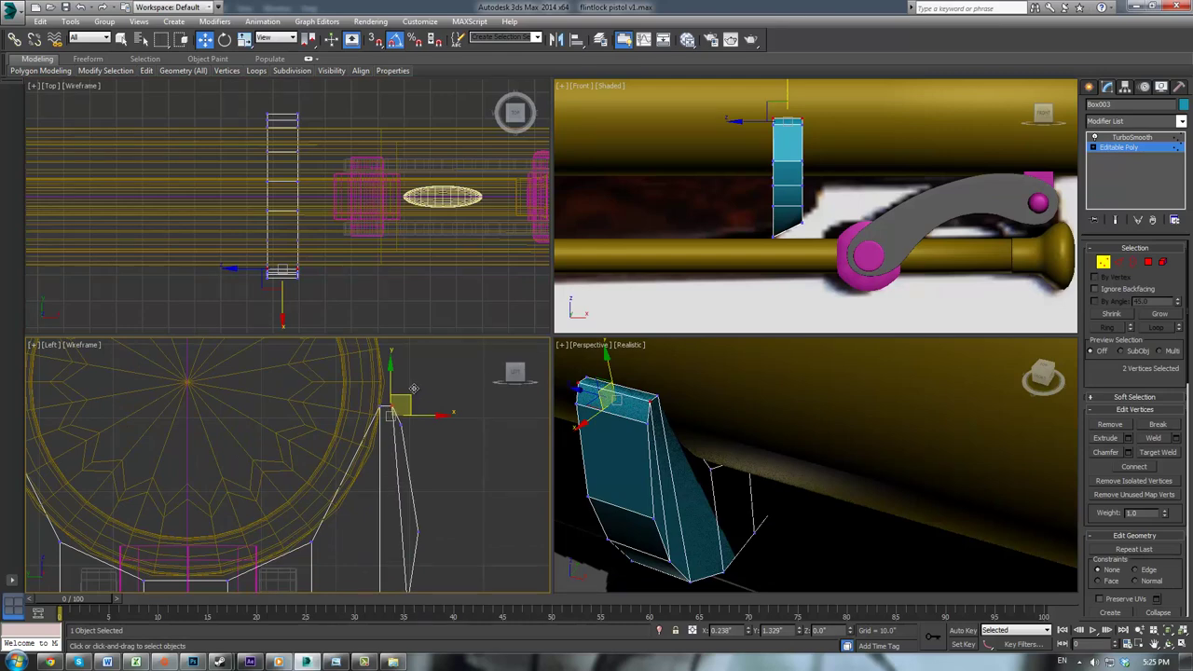
Step: Connect the crosswise edges around the opposite bracket arm with a matching single segment
left_click(1120, 265)
middle_click_drag(259, 404, 491, 336)
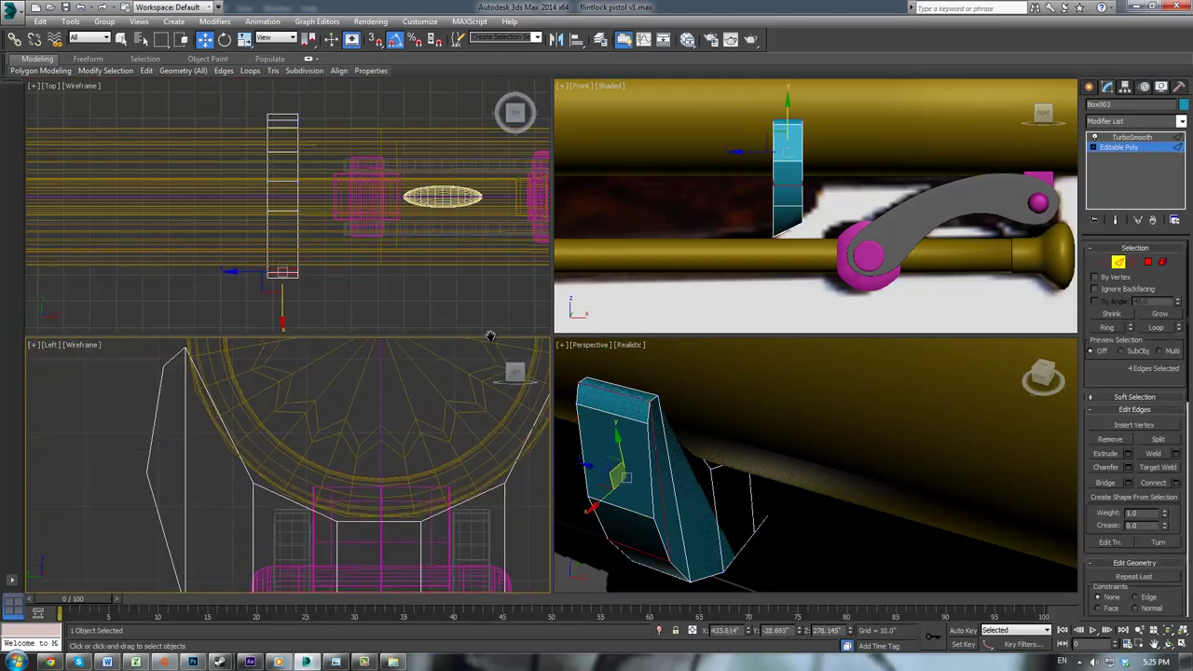
middle_click(791, 388)
middle_click_drag(869, 420, 782, 417, "alt")
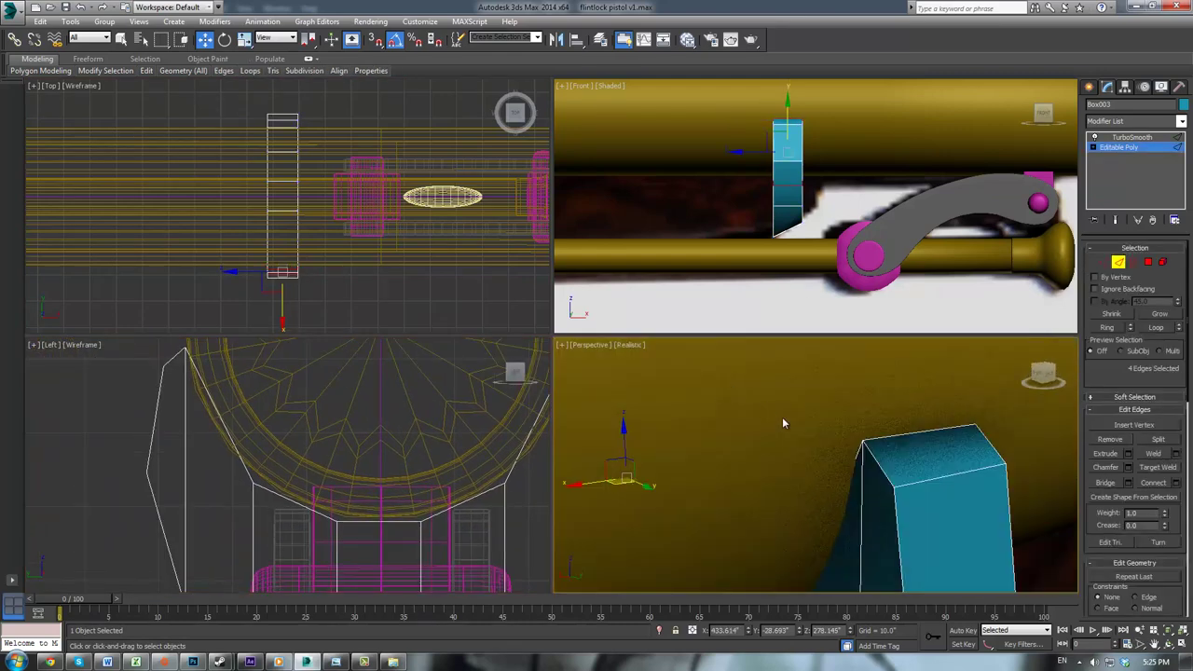
left_click(879, 462)
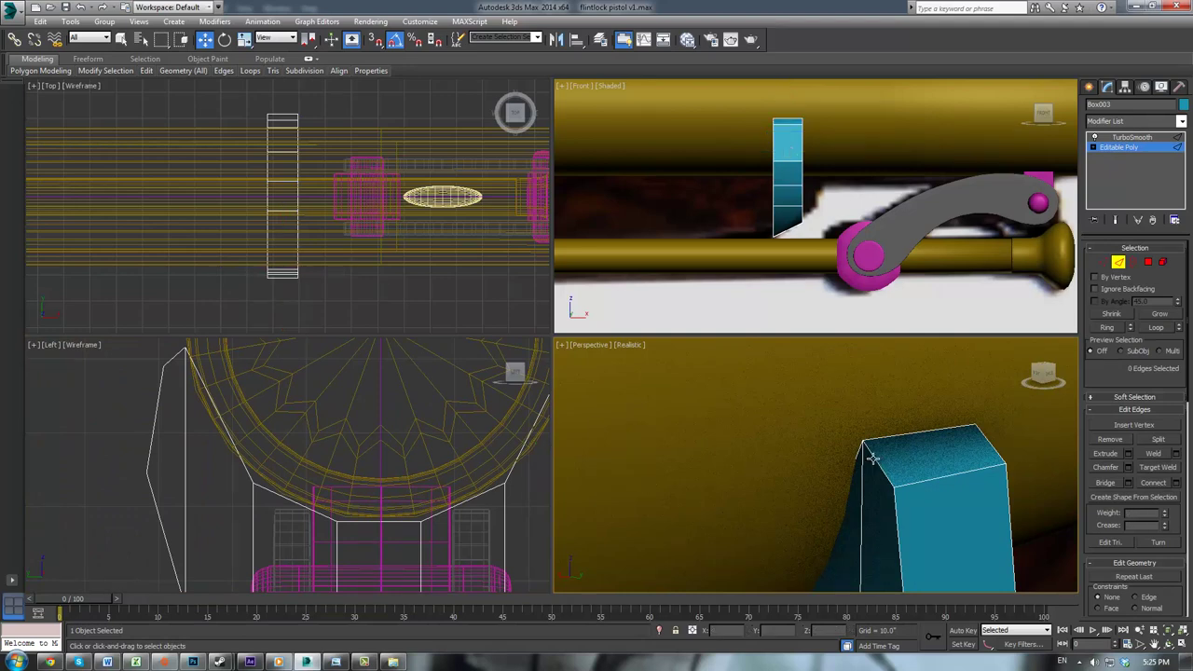
left_click(985, 440, "shift")
left_click(1147, 484)
Step: Raise the opposite arm's new top vertices about 1.25 inches and shift them slightly outward, level with the tip
middle_click_drag(156, 416, 227, 445)
key("1")
left_click(179, 394)
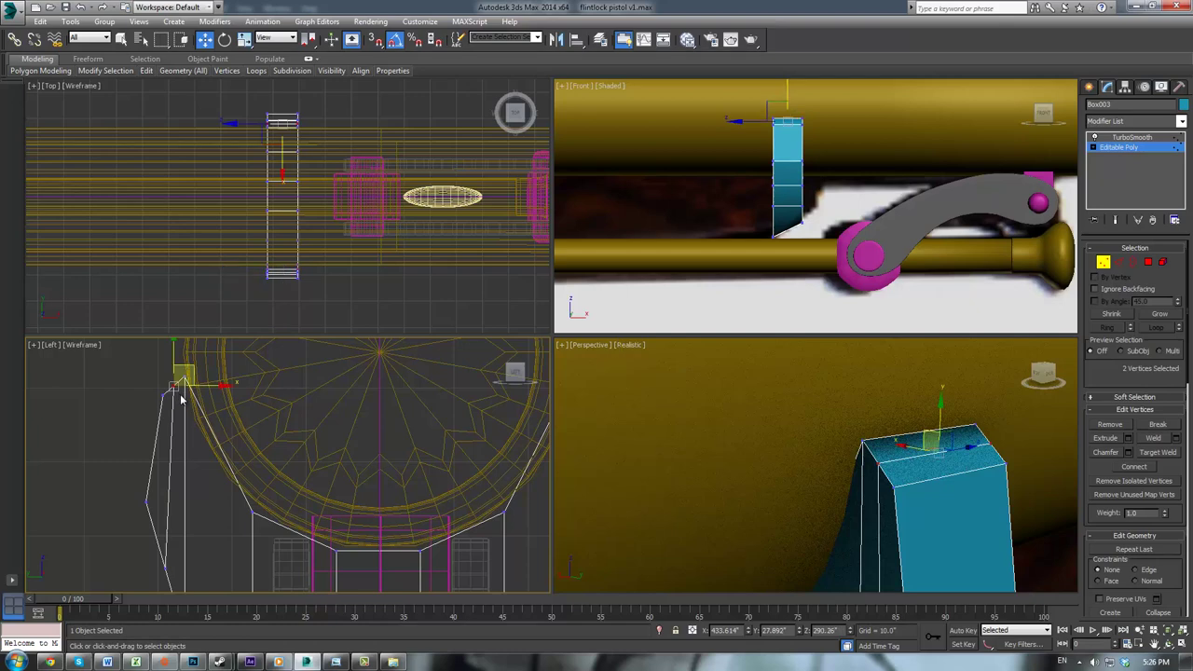
key("alt+w")
middle_click_drag(450, 288, 246, 369)
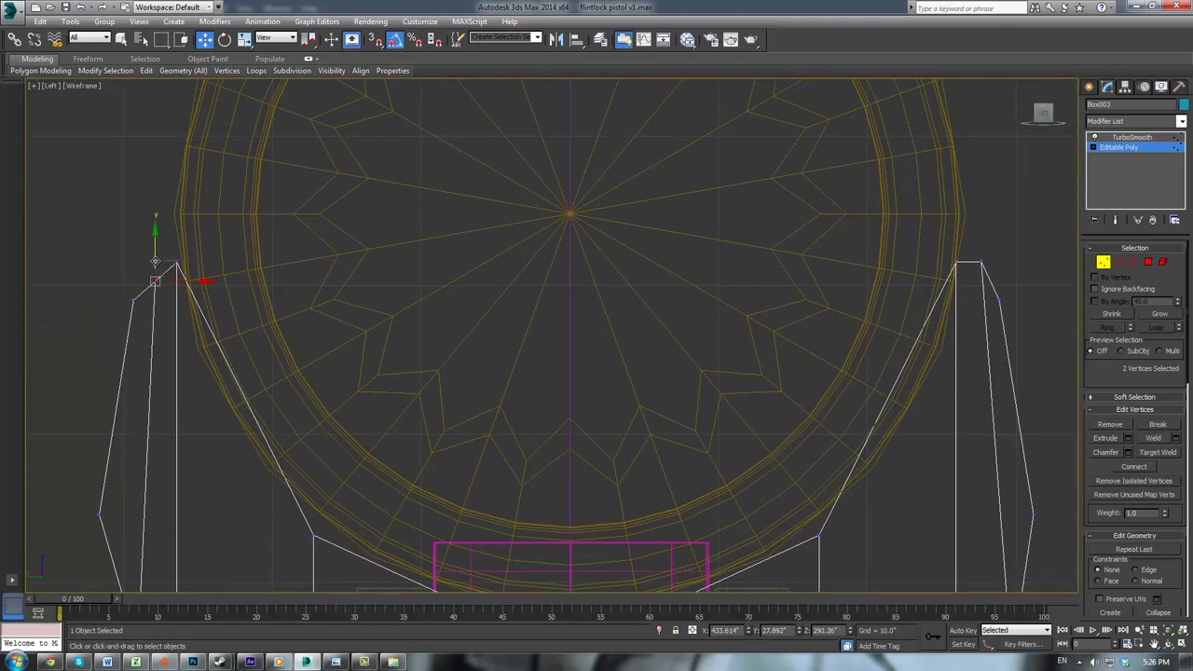
left_click_drag(175, 266, 171, 247)
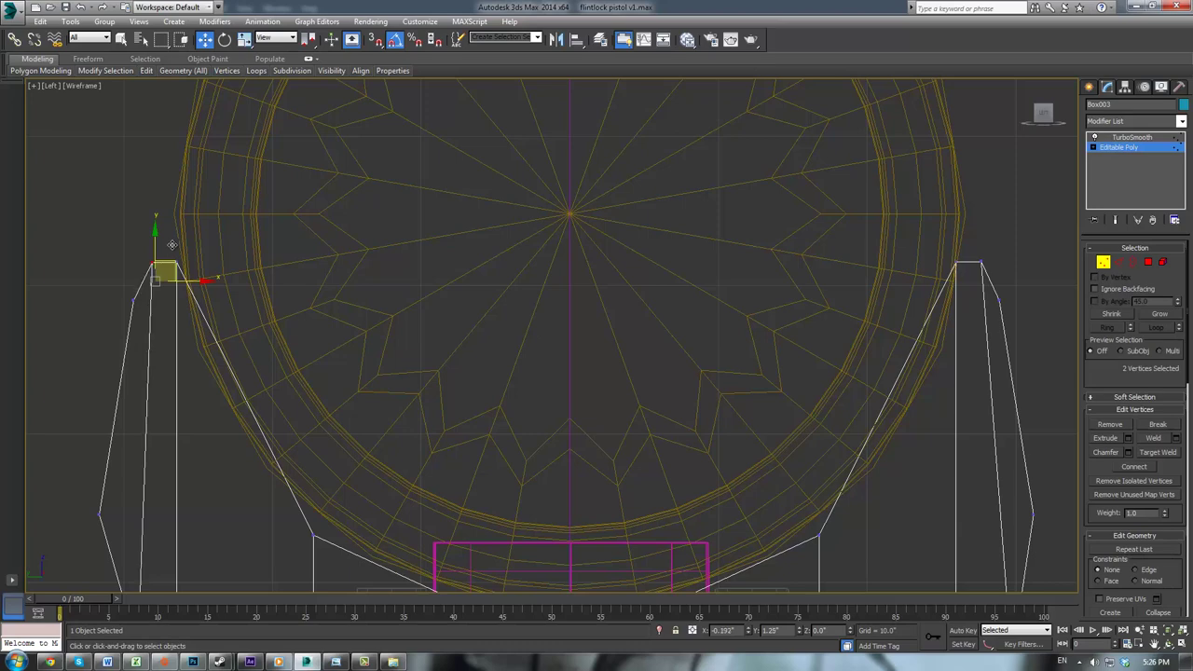
Step: Move the opposite arm's new lower vertices outward and down to round its outer side
scroll(357, 357, "down", 6)
middle_click_drag(447, 266, 471, 208)
scroll(471, 208, "up", 2)
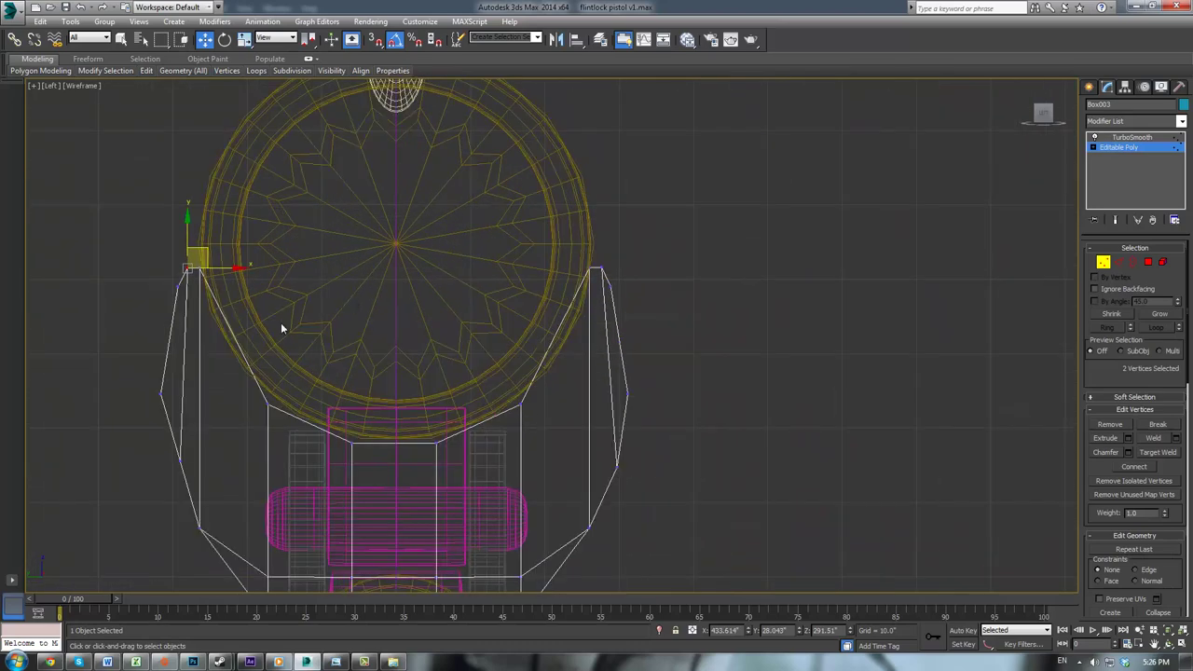
mouse_move(161, 455)
left_mouse_down()
mouse_move(207, 472)
mouse_move(195, 448)
mouse_move(181, 459)
left_mouse_up()
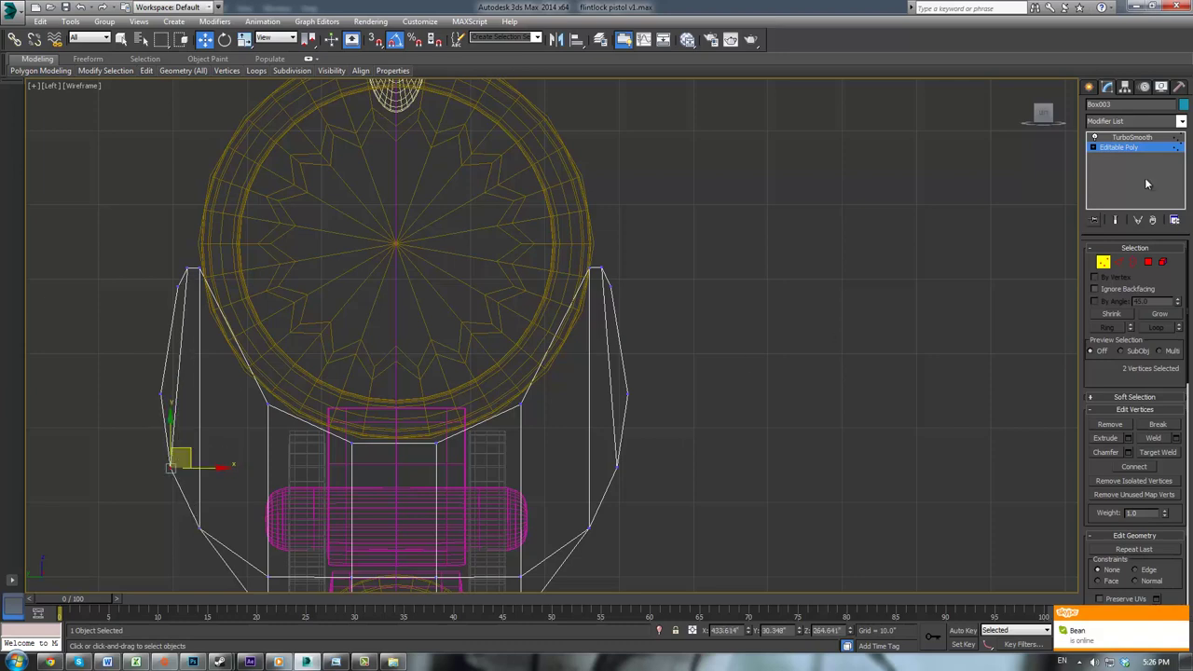
Step: Restore the four-viewport layout, switch the bracket to polygon editing and show the perspective view as wireframe
key("alt+w")
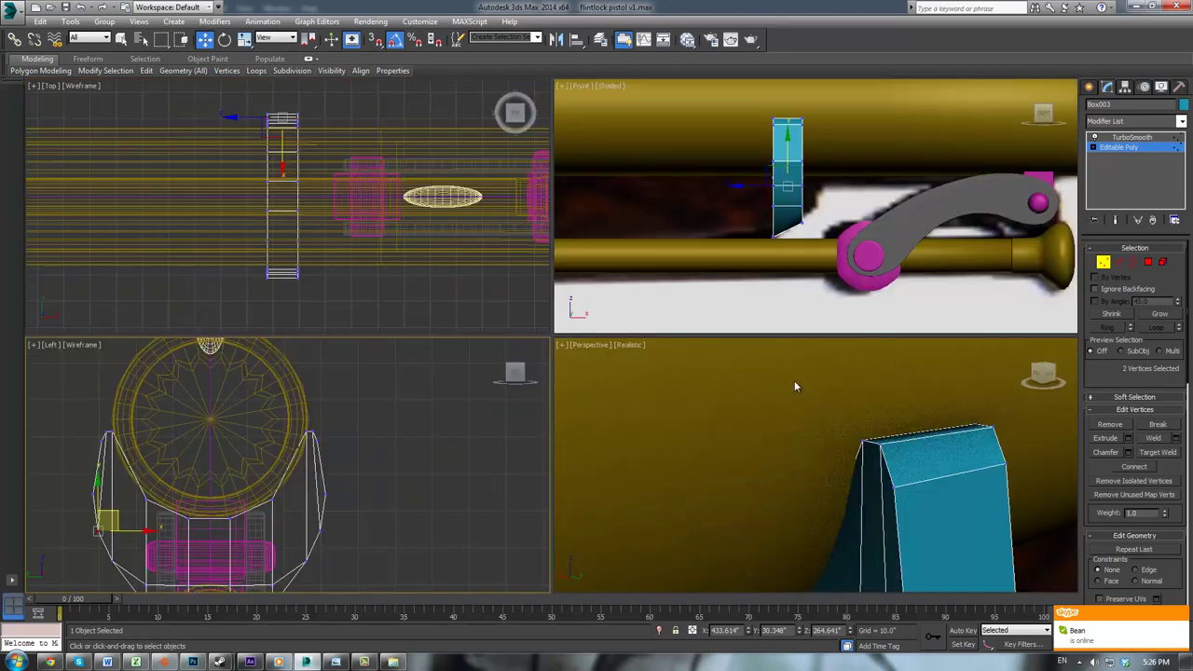
scroll(858, 384, "down", 5)
middle_click_drag(807, 245, 765, 279)
left_click(1148, 262)
middle_click_drag(912, 421, 731, 412, "alt")
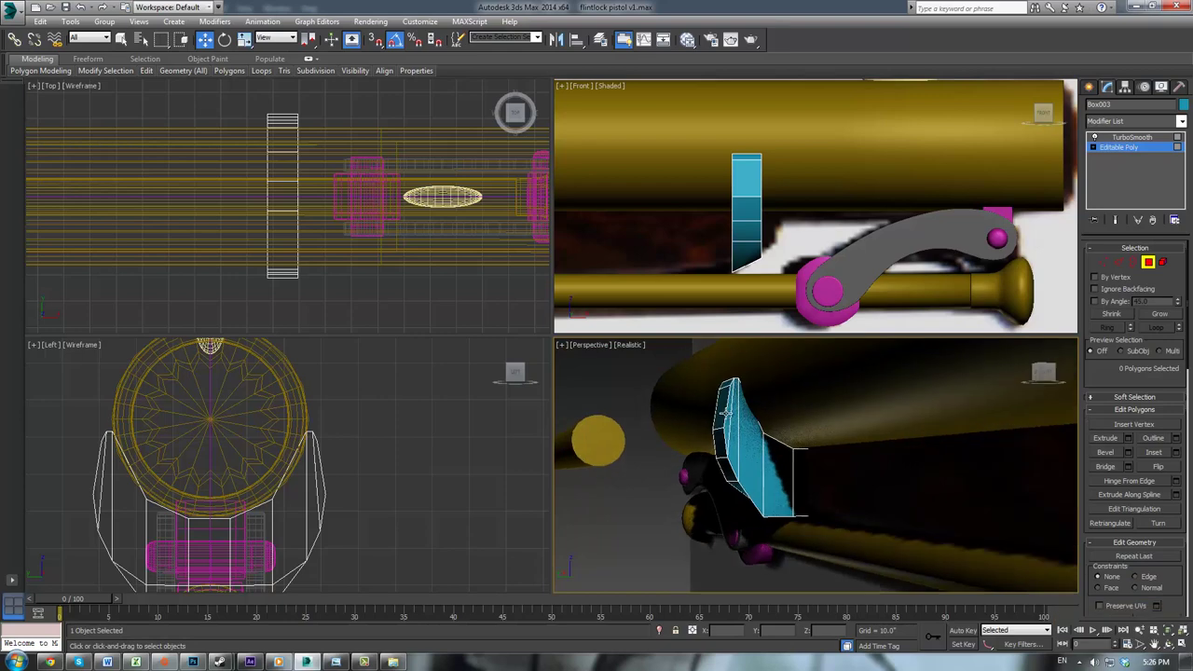
key("F3")
left_click(731, 421)
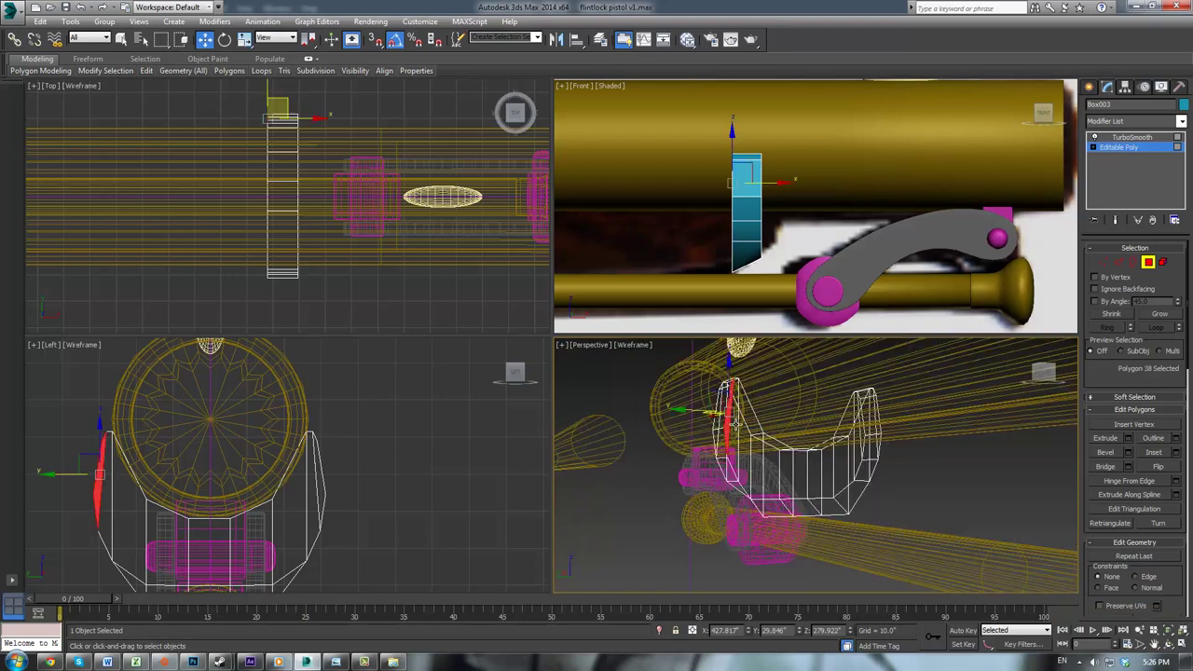
left_click(746, 436, "ctrl")
left_click(785, 464, "ctrl")
left_click(811, 463, "ctrl")
left_click(812, 463, "ctrl")
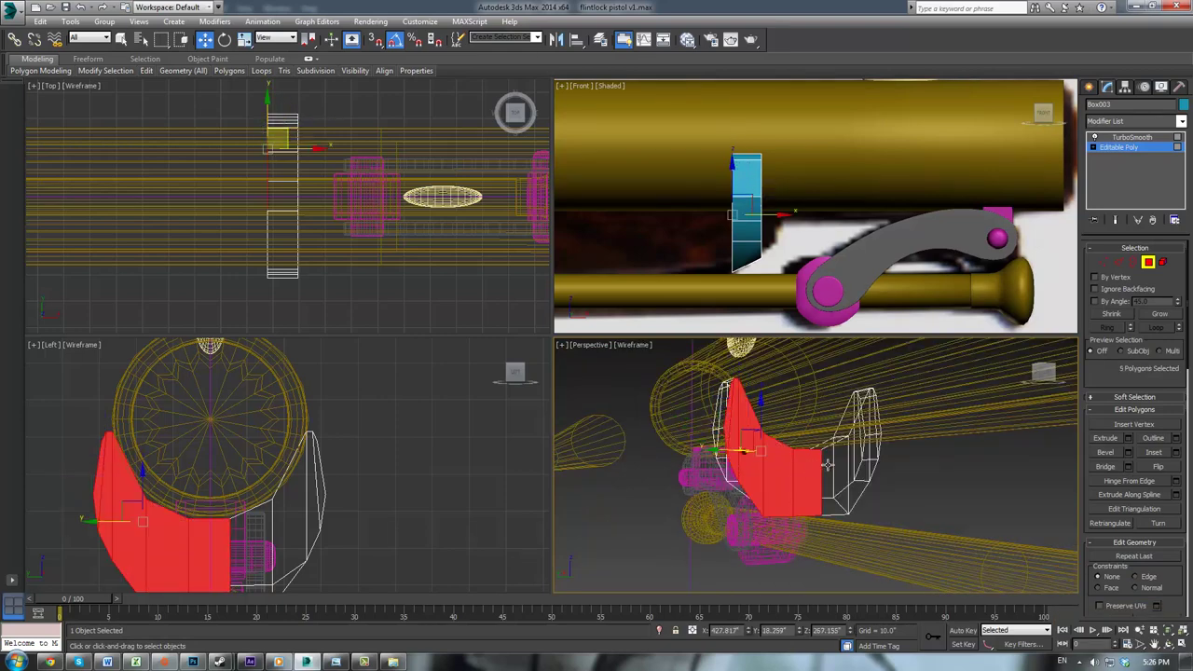
left_click(837, 460, "ctrl")
left_click(863, 457, "ctrl")
left_click(876, 436, "ctrl")
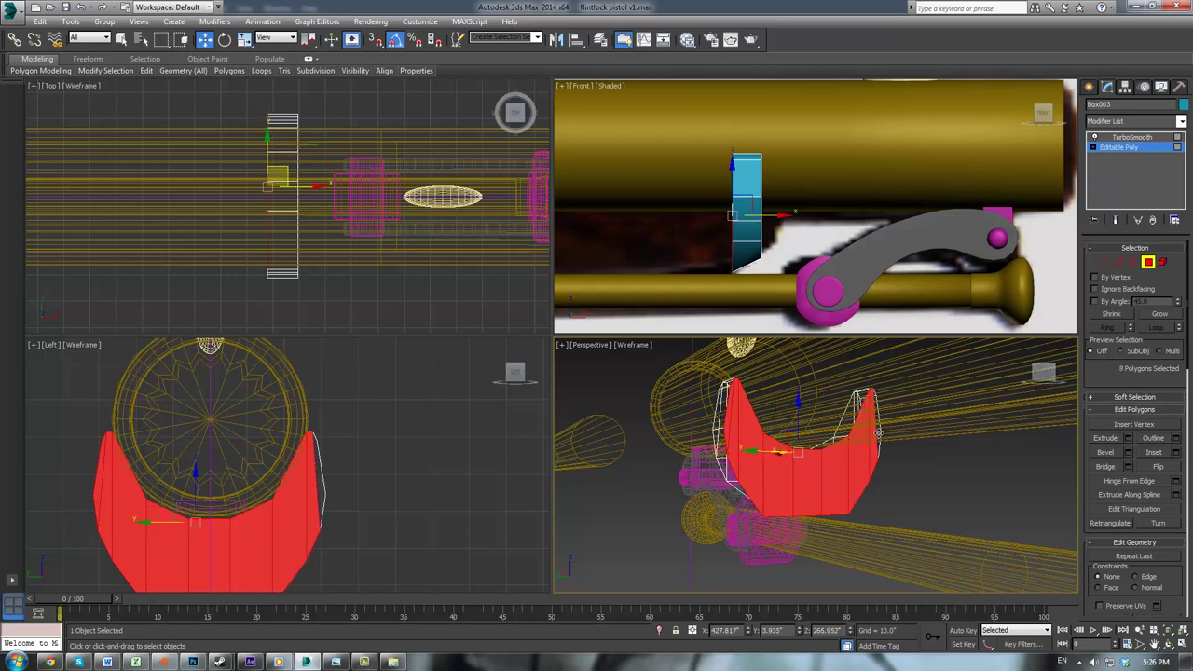
left_click(878, 434, "ctrl")
middle_click_drag(842, 232, 824, 260)
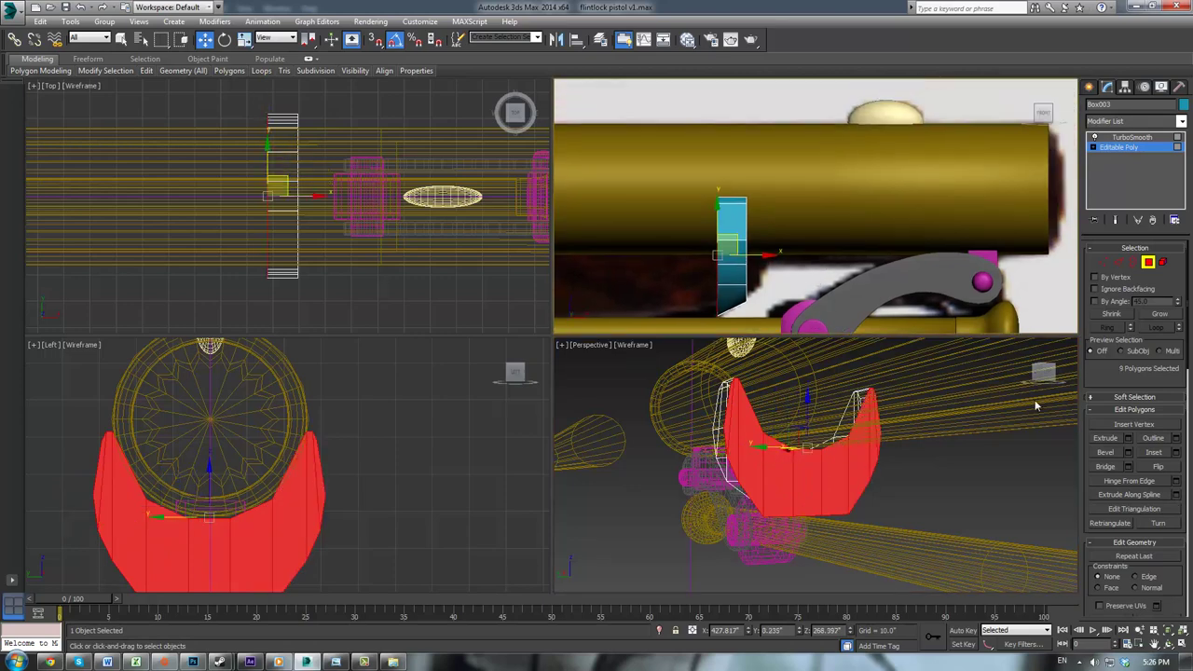
left_click(1129, 439)
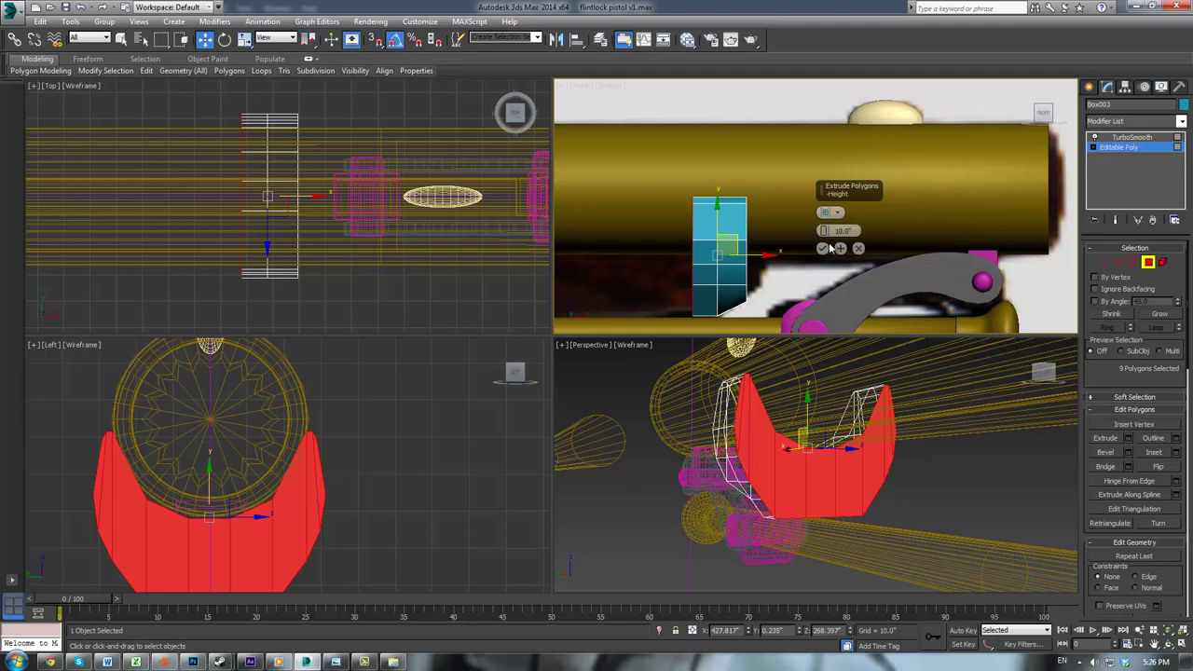
left_click_drag(824, 230, 834, 269)
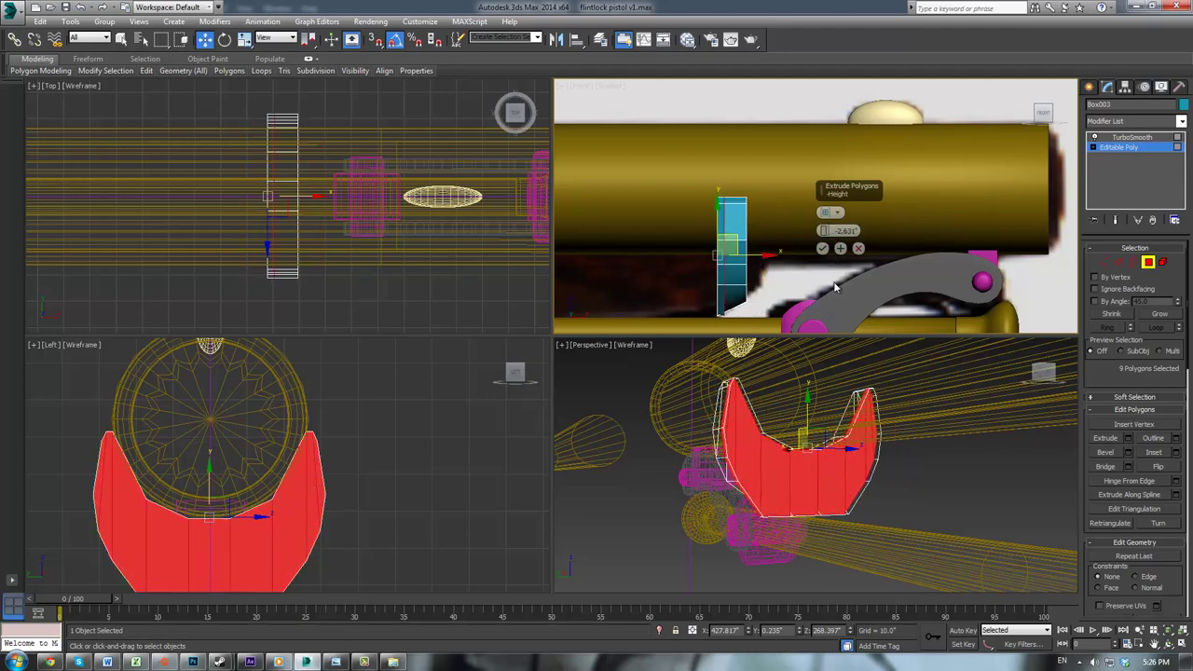
left_click(856, 249)
Step: Extrude the nine polygons of the bracket's muzzle-side face by 8.019 inches
middle_click_drag(925, 424, 710, 429, "alt")
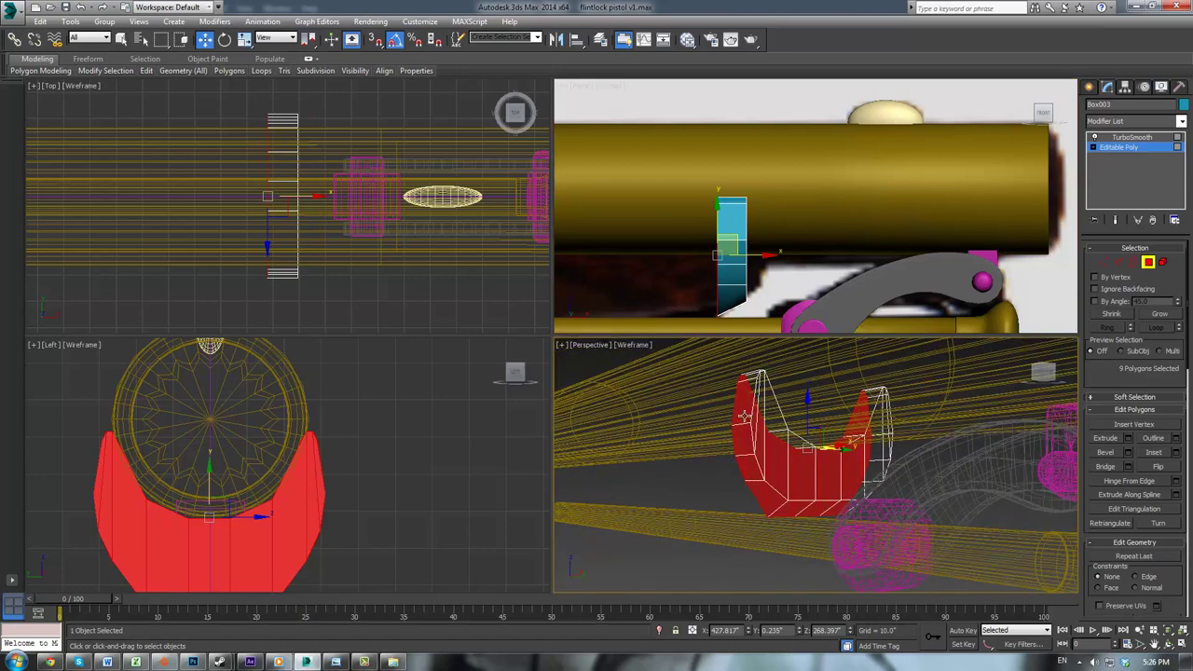
left_click(755, 415)
left_click(764, 430, "ctrl")
left_click(779, 442, "ctrl")
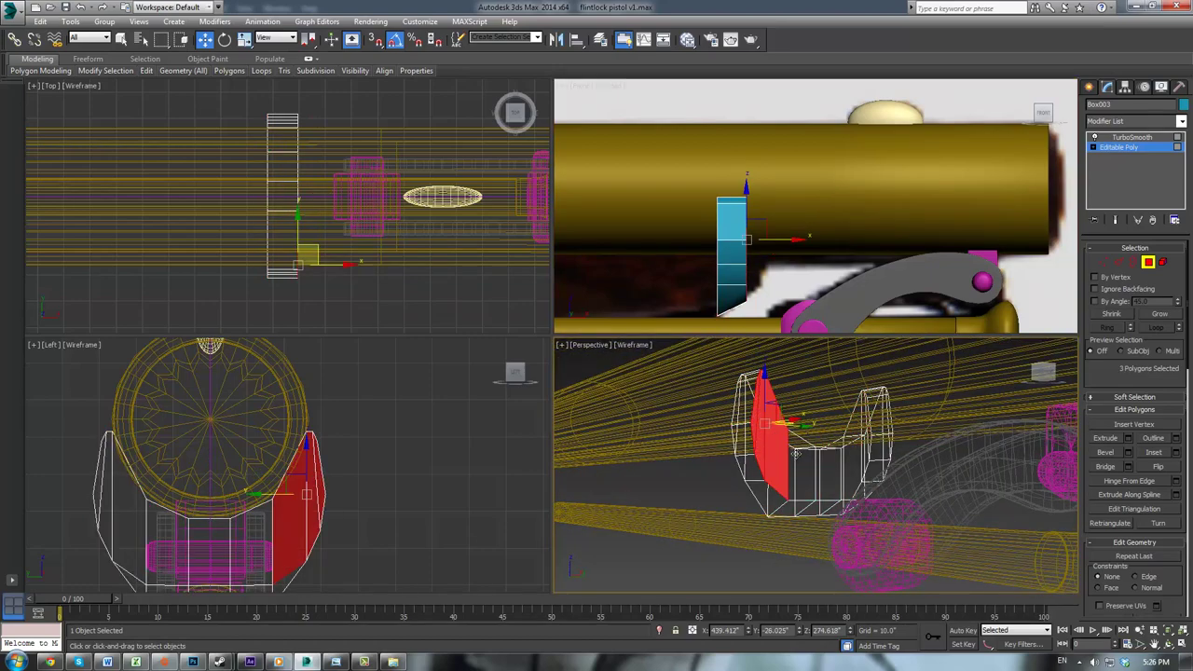
left_click(800, 458, "ctrl")
left_click(858, 460, "ctrl")
left_click(873, 456, "ctrl")
left_click(884, 446, "ctrl")
left_click(890, 436, "ctrl")
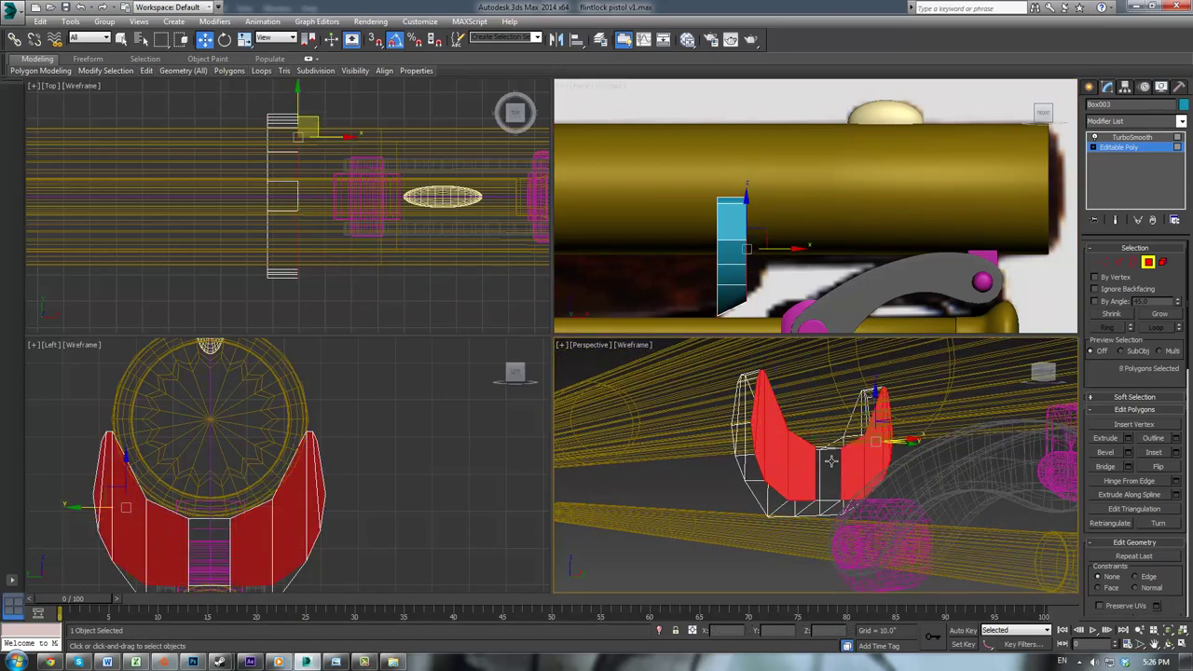
left_click(826, 464, "ctrl")
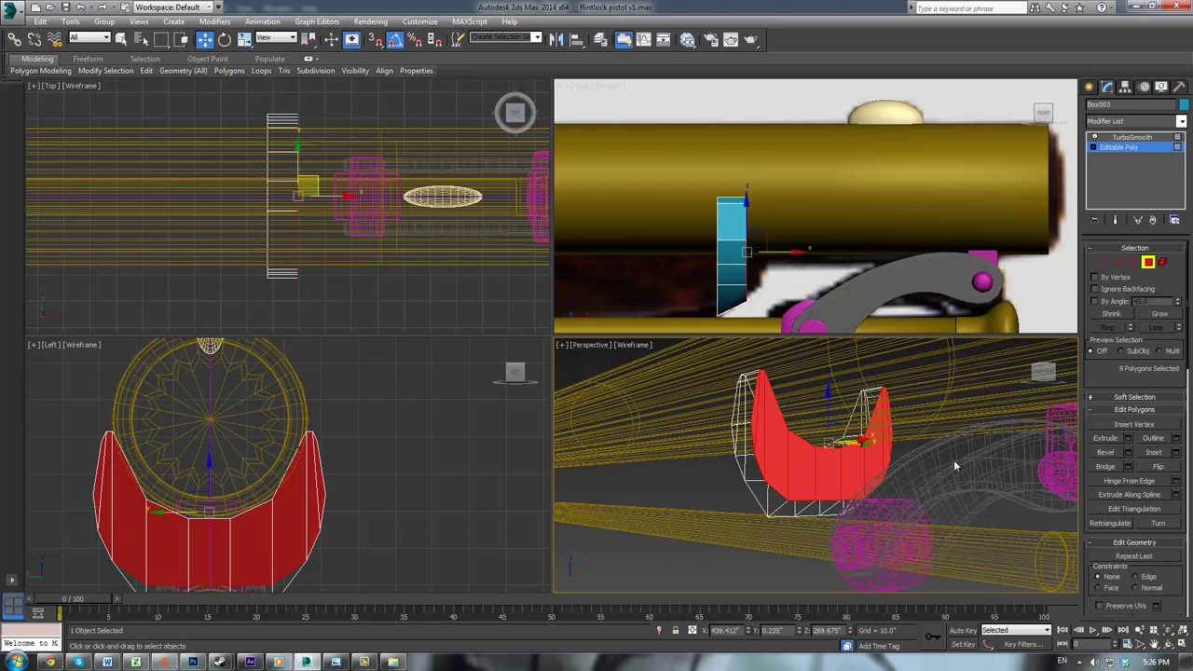
left_click(1129, 438)
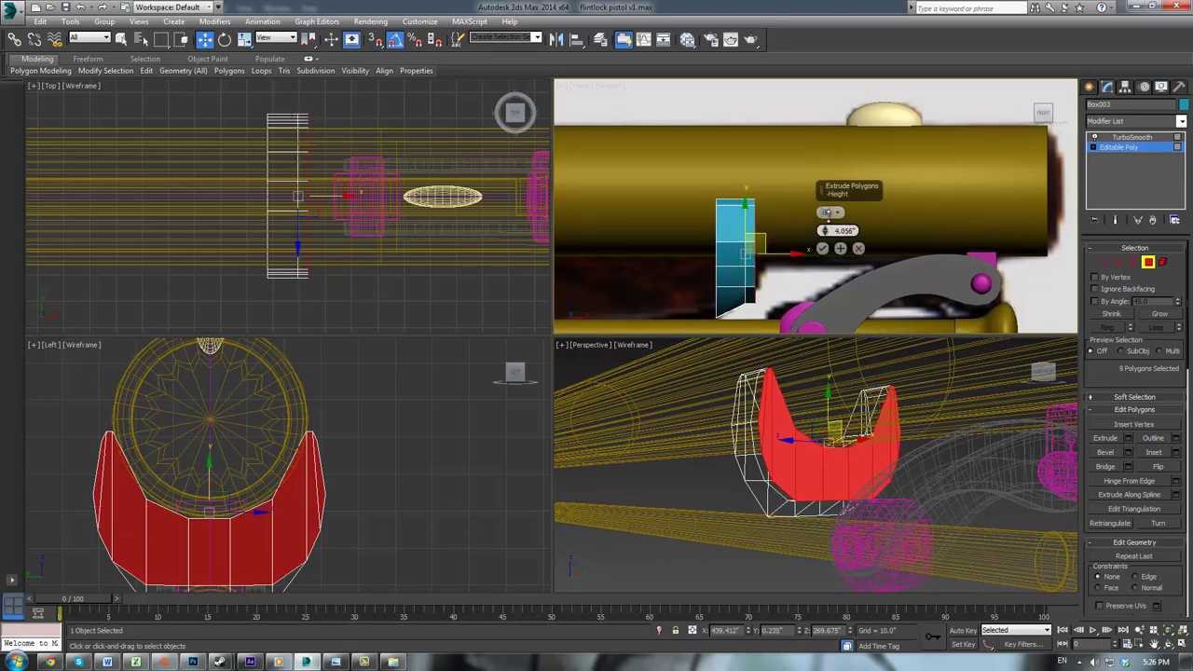
left_click_drag(828, 215, 829, 208)
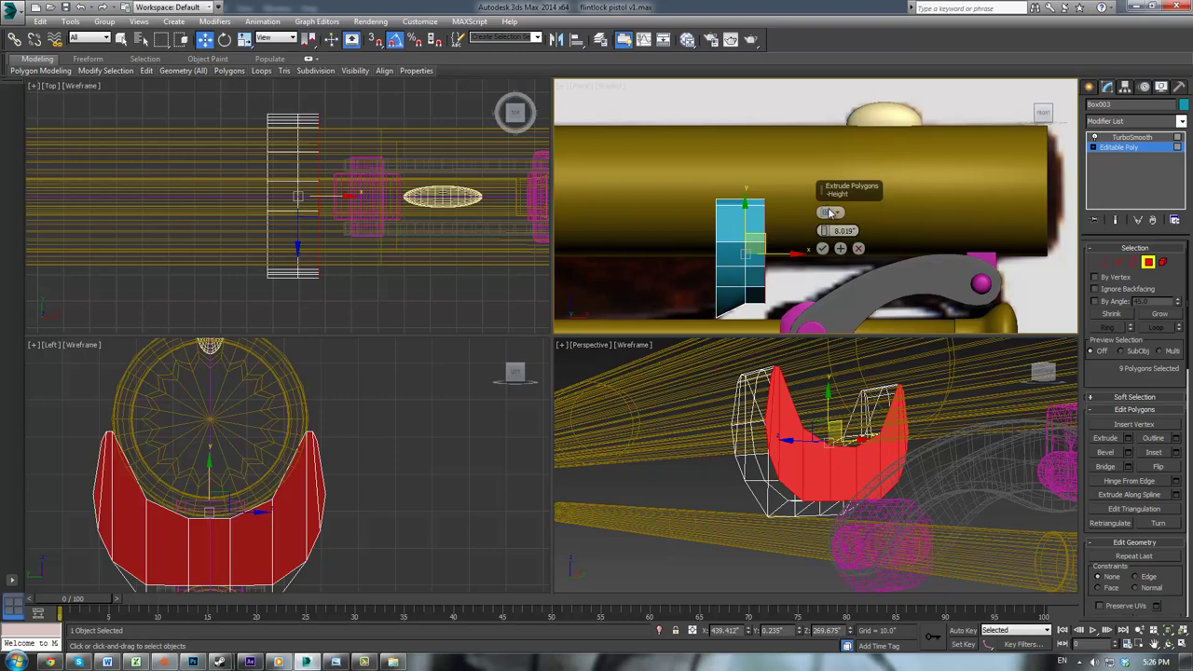
left_click(823, 248)
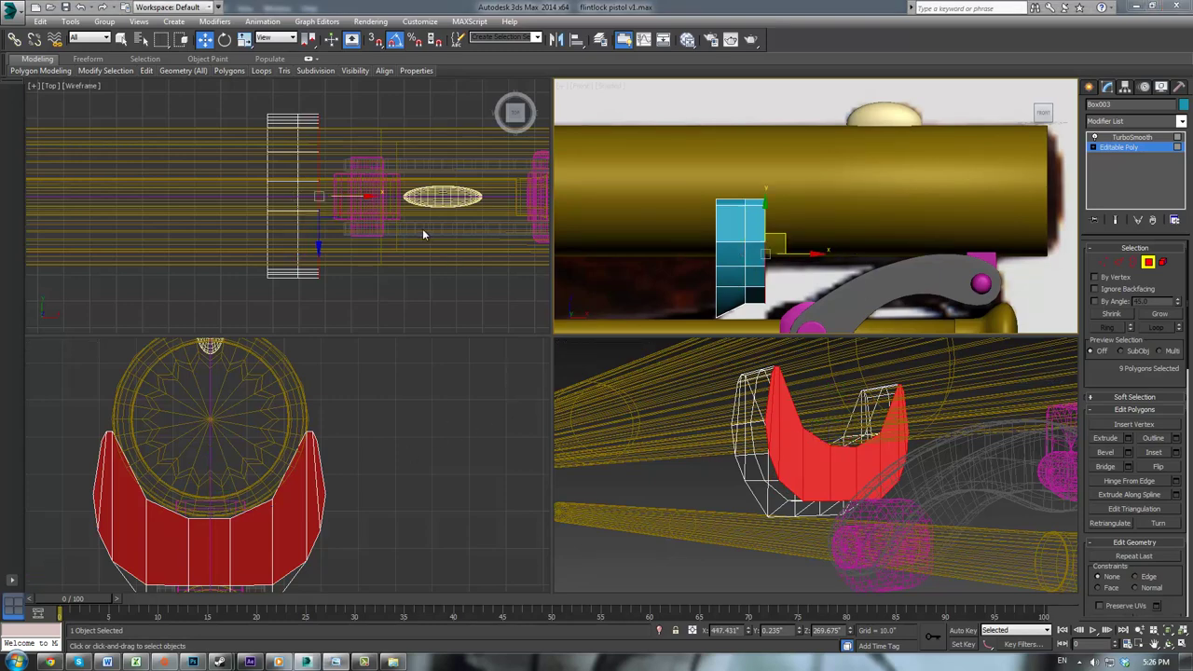
Step: Raise the six lower vertices of the newly extruded face about 7 inches to slope the bracket's underside
left_click(1104, 262)
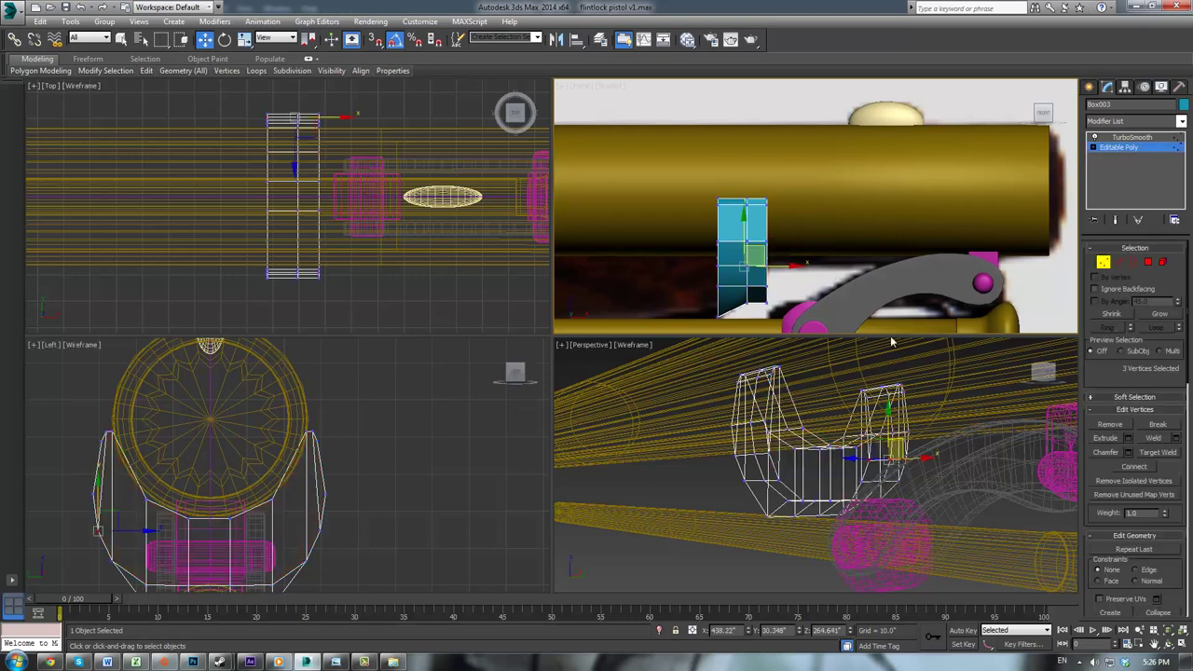
middle_click_drag(352, 465, 389, 334)
middle_click_drag(370, 256, 373, 250)
middle_click_drag(763, 305, 761, 260)
scroll(761, 258, "up", 2)
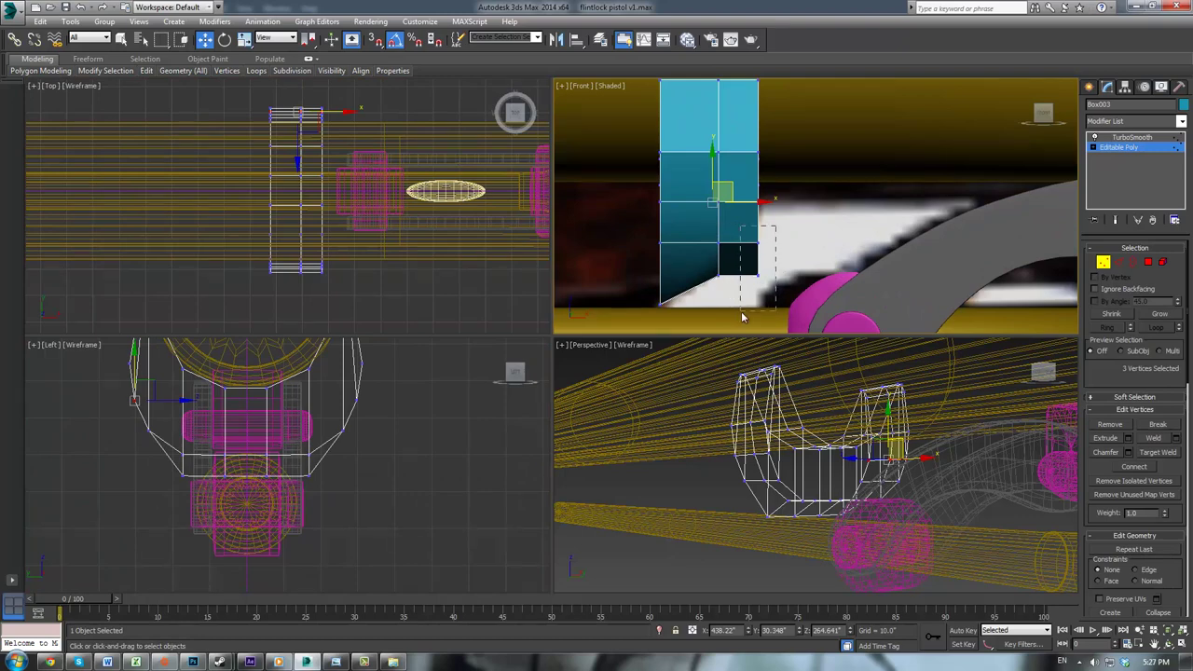
left_click_drag(742, 313, 742, 312)
left_click_drag(759, 223, 730, 196)
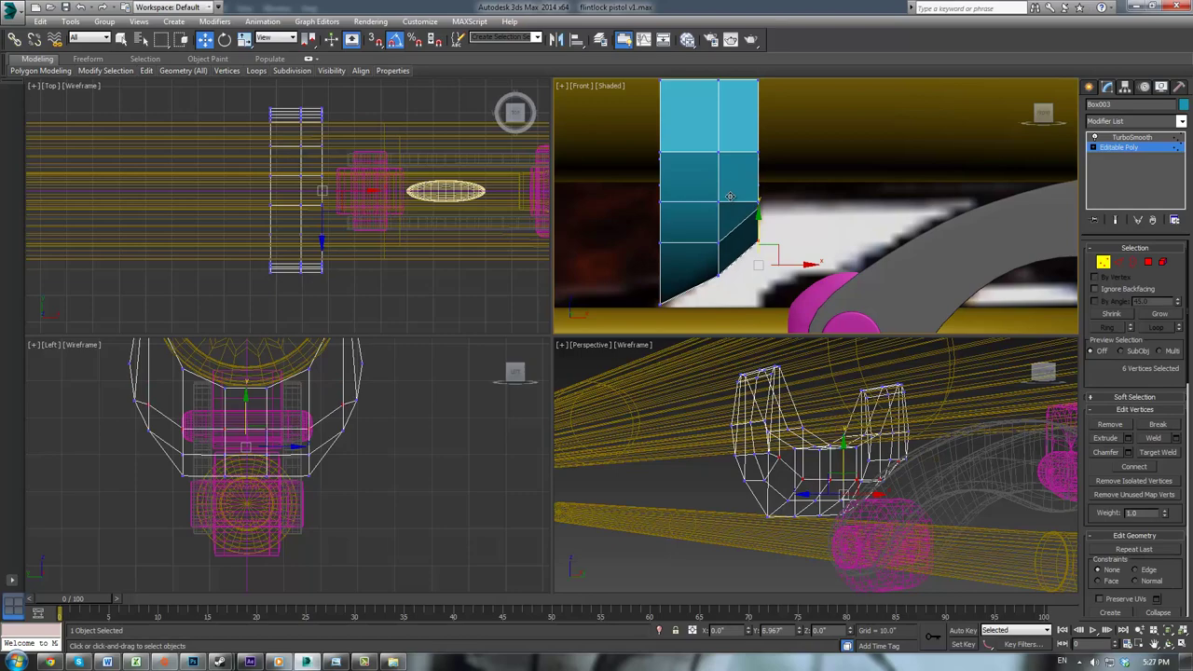
Step: Try to raise one outer vertex on each side of the extruded face about 3.8 inches
scroll(821, 442, "up", 5)
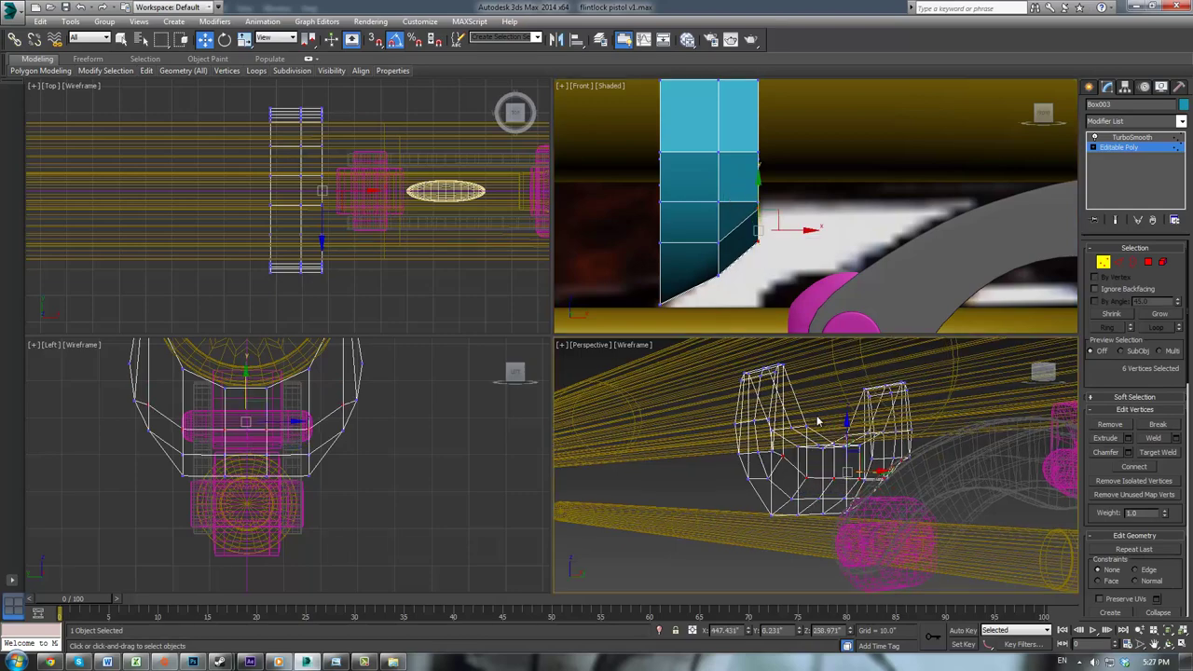
middle_click_drag(821, 442, 774, 489, "alt")
left_click(745, 520)
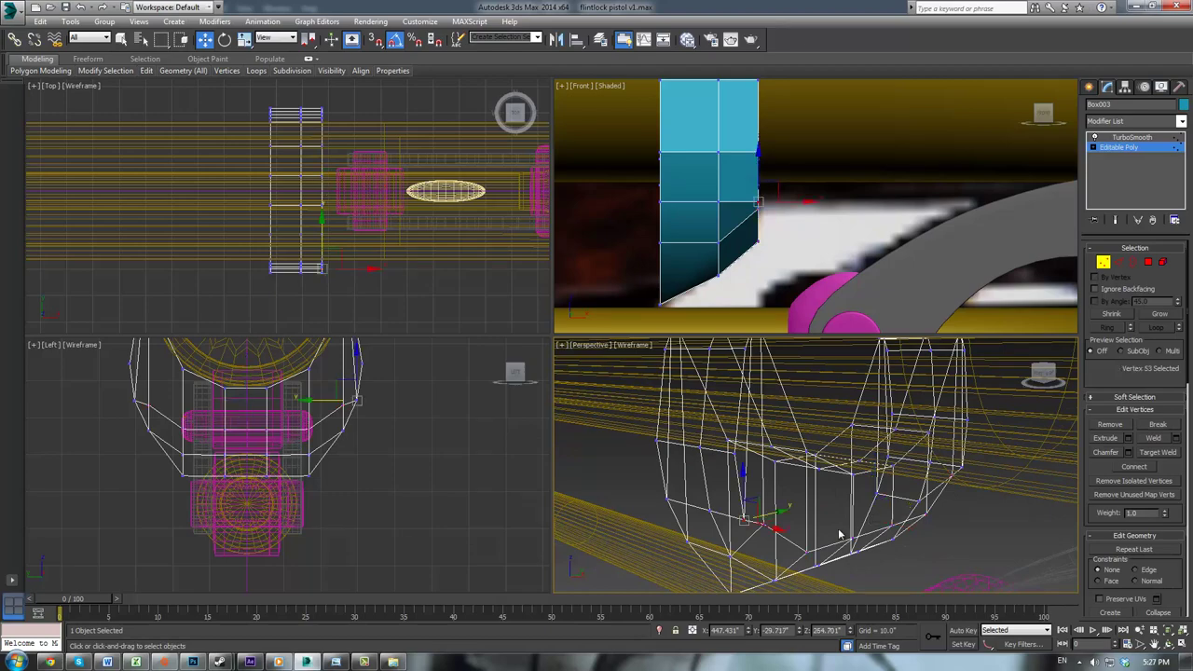
middle_click_drag(839, 534, 903, 466, "alt")
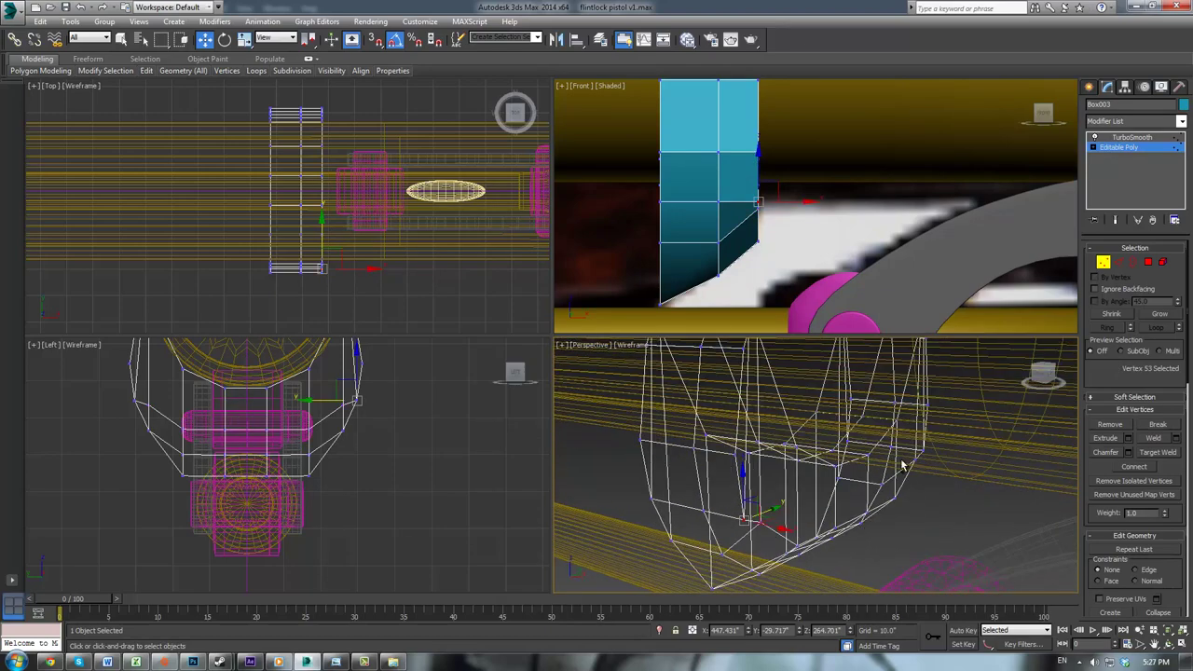
left_click(915, 460, "ctrl")
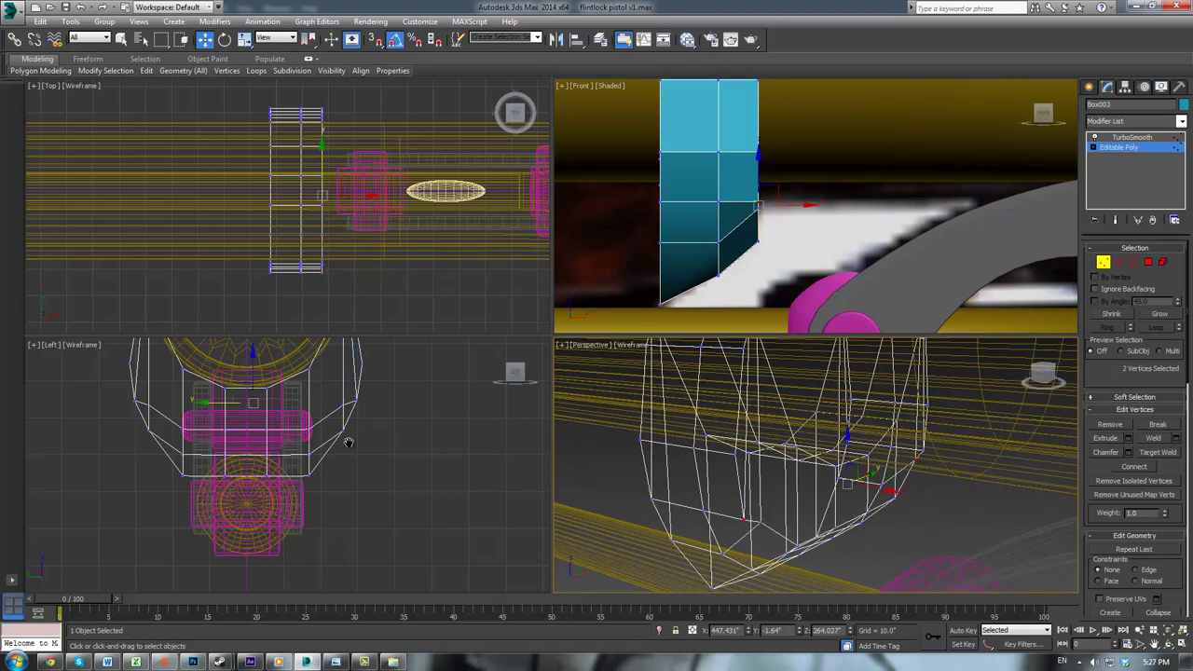
middle_click_drag(348, 442, 381, 482)
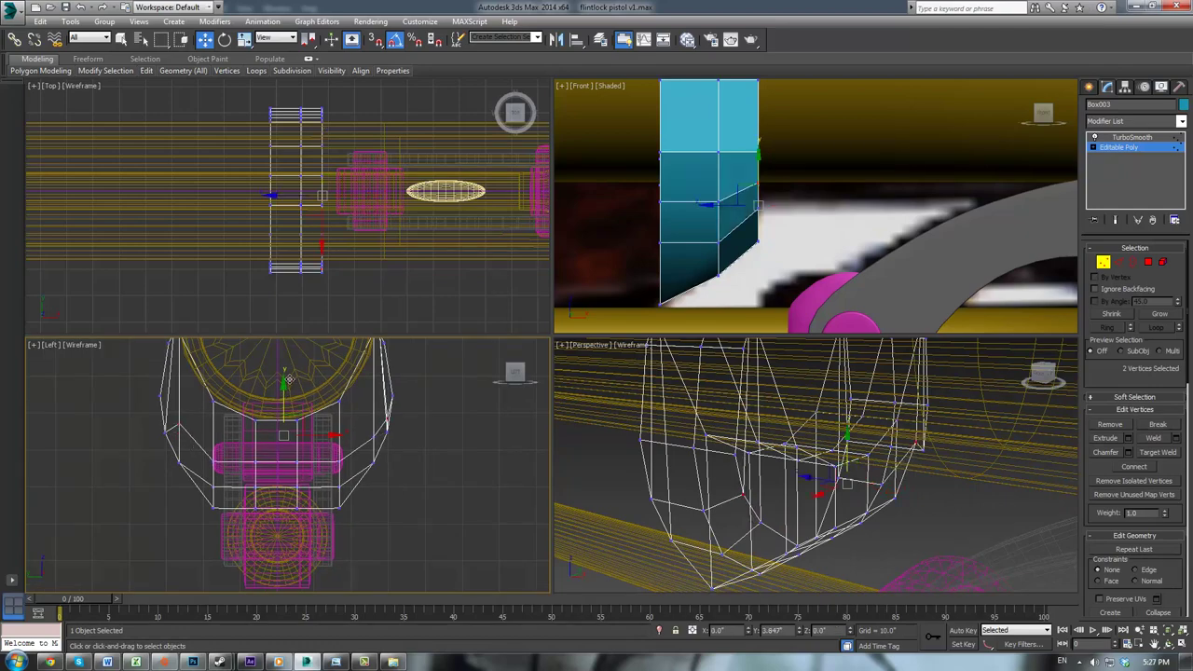
Step: Raise the matching pair of outer side vertices on the extruded face about 4 inches to continue the underside slope
middle_click_drag(802, 485, 924, 482, "alt")
left_click(928, 480)
left_click(952, 469, "ctrl")
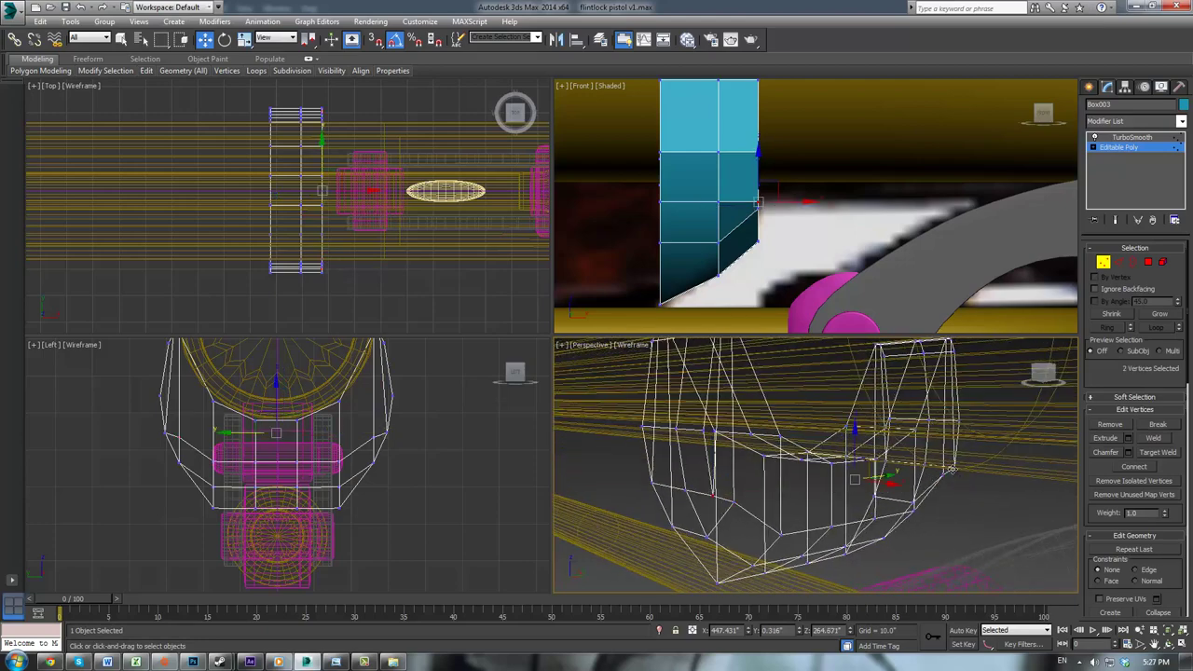
right_click(249, 411)
left_click_drag(278, 386, 276, 356)
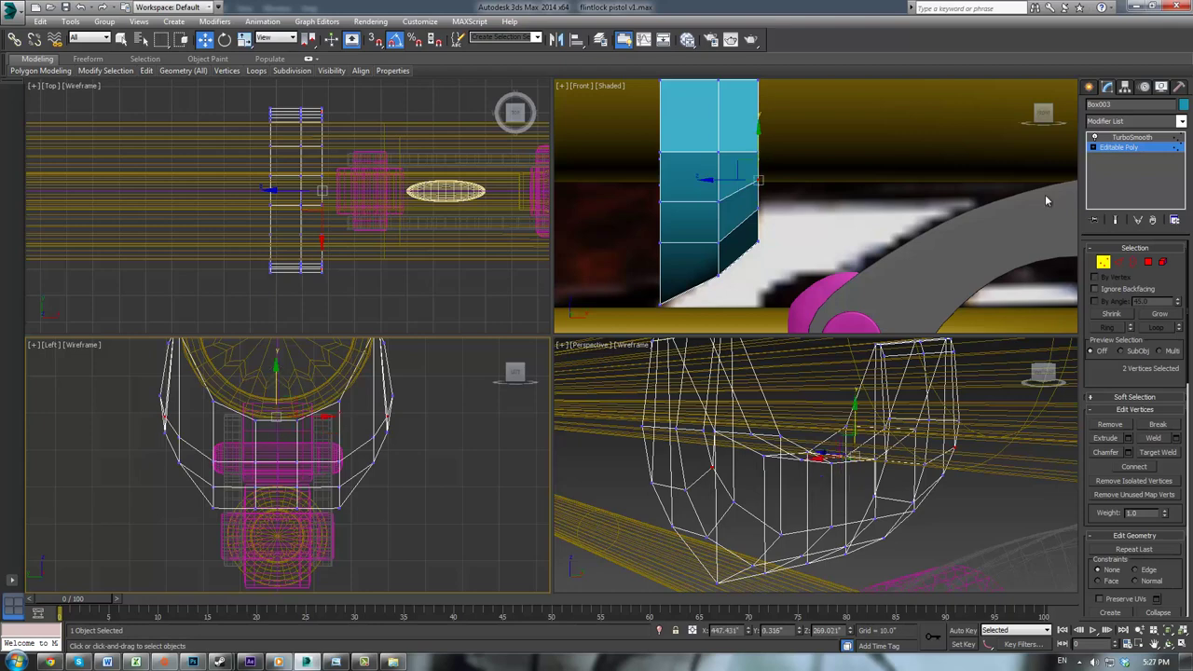
Step: Show the bracket at its TurboSmooth level in a shaded perspective view and examine the smoothed shape
left_click(1110, 147)
left_click(1129, 139)
right_click(812, 386)
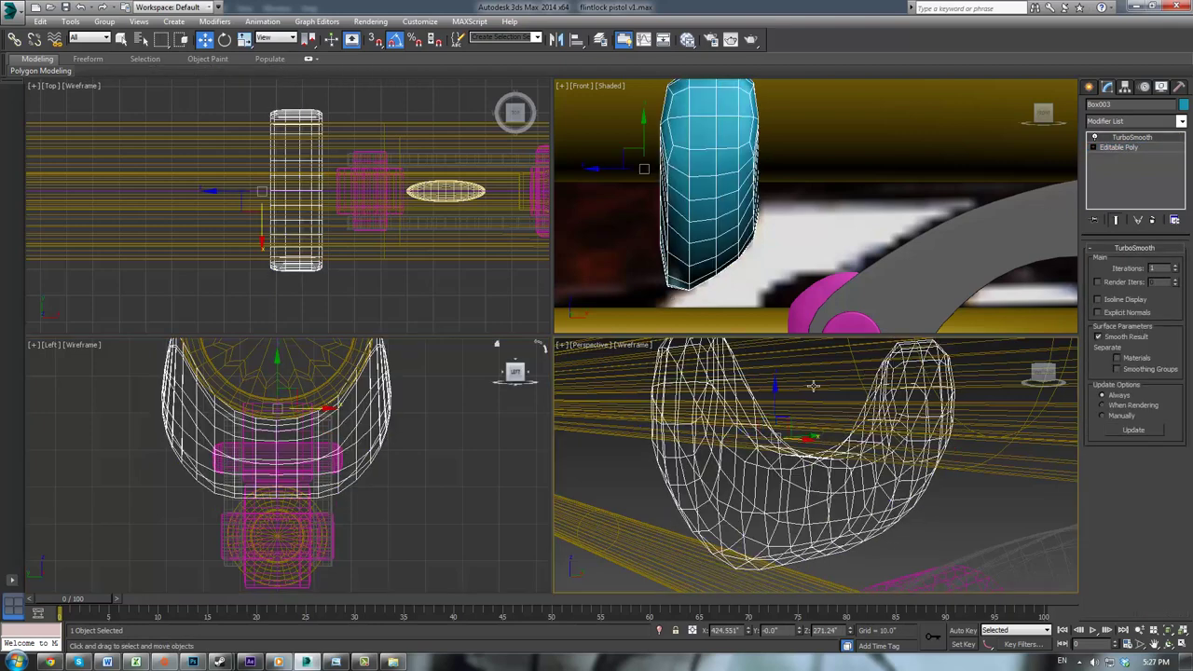
key("F3")
scroll(807, 409, "down", 4)
middle_click_drag(833, 425, 942, 450, "alt")
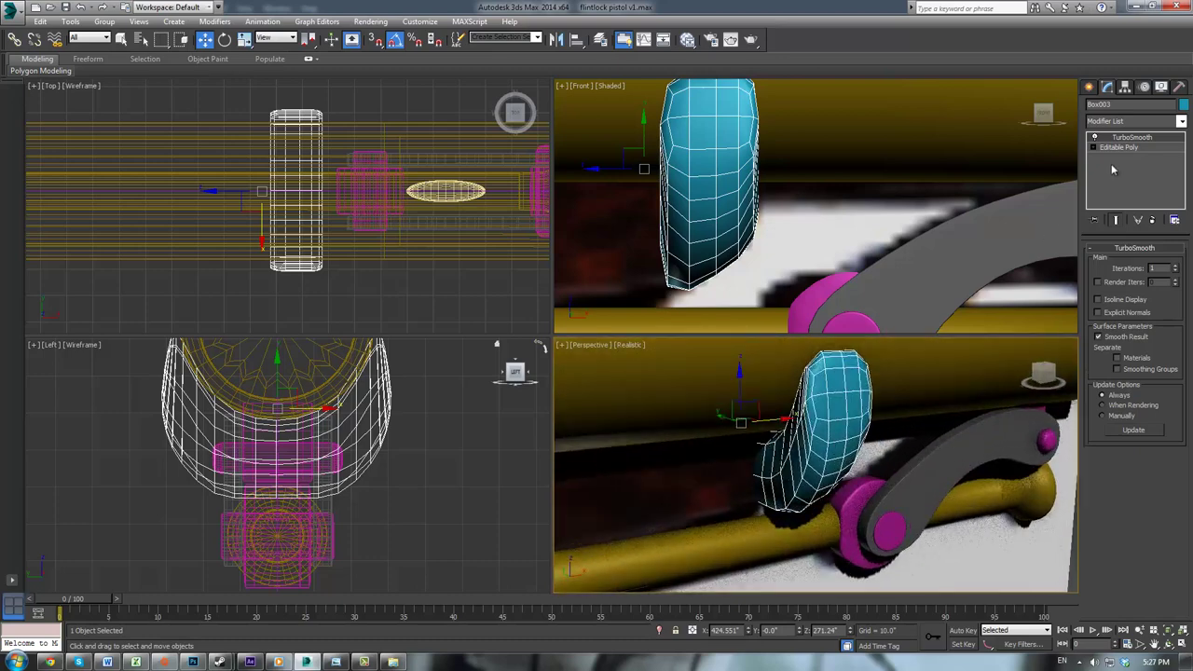
Step: Extrude the nine polygons of the bracket's muzzle-side end face by 0.542 inches to tighten its smoothed edge
left_click(1122, 150)
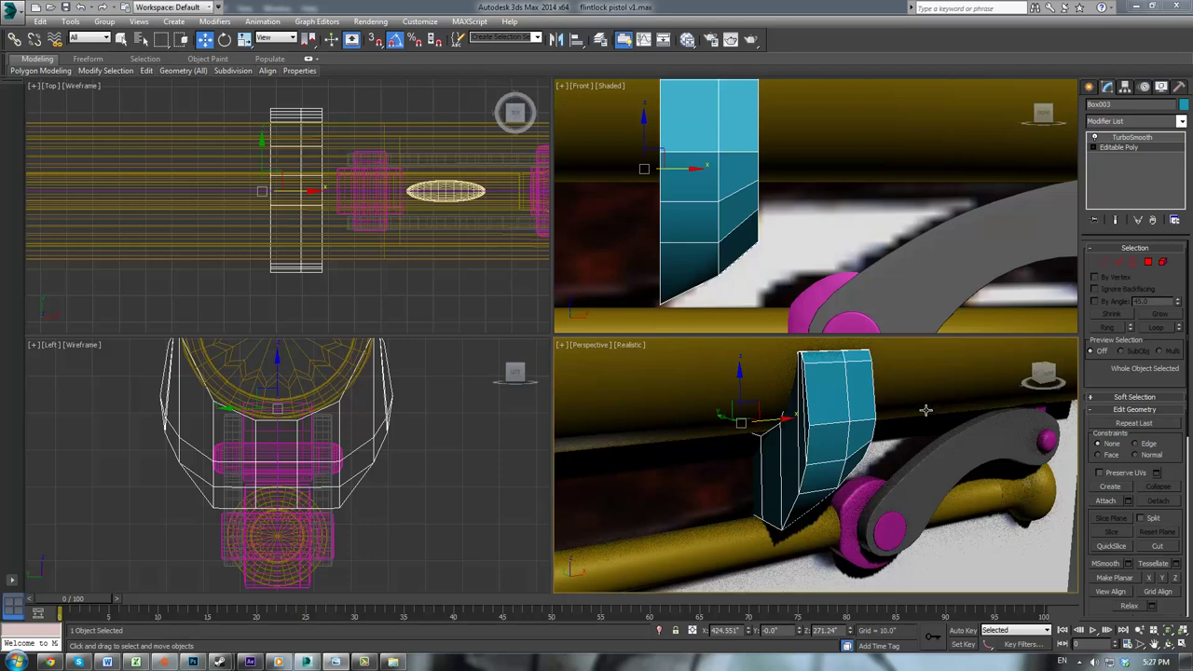
middle_click_drag(926, 410, 836, 415, "alt")
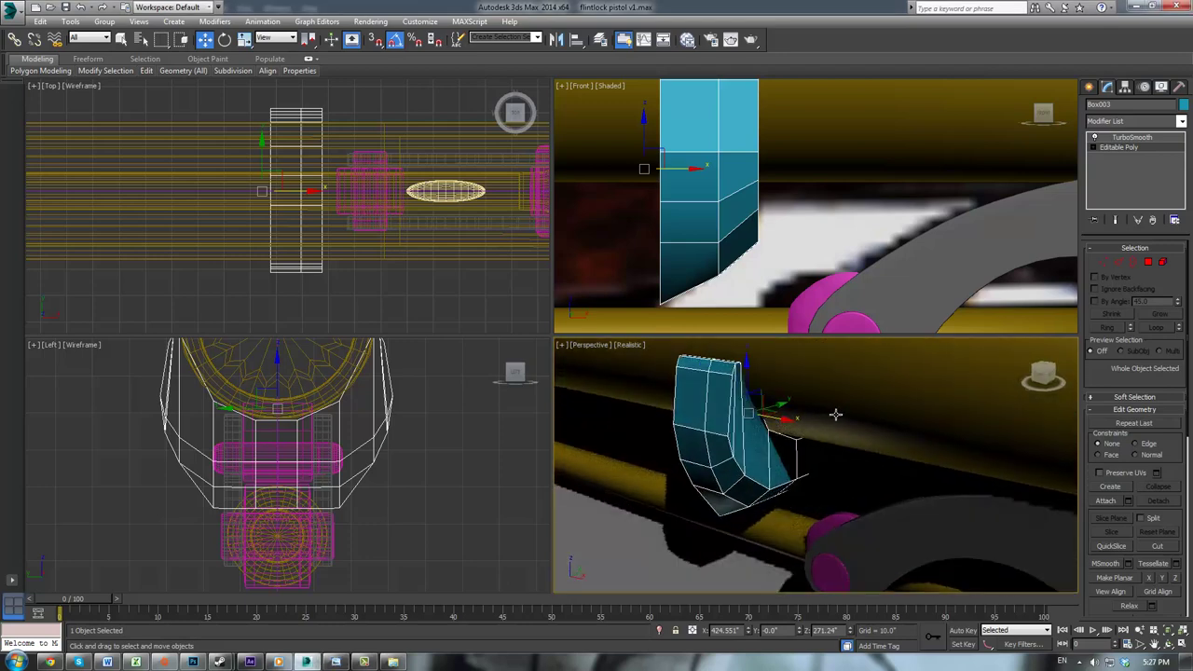
left_click(1148, 264)
scroll(934, 407, "up", 3)
middle_click_drag(935, 407, 993, 446)
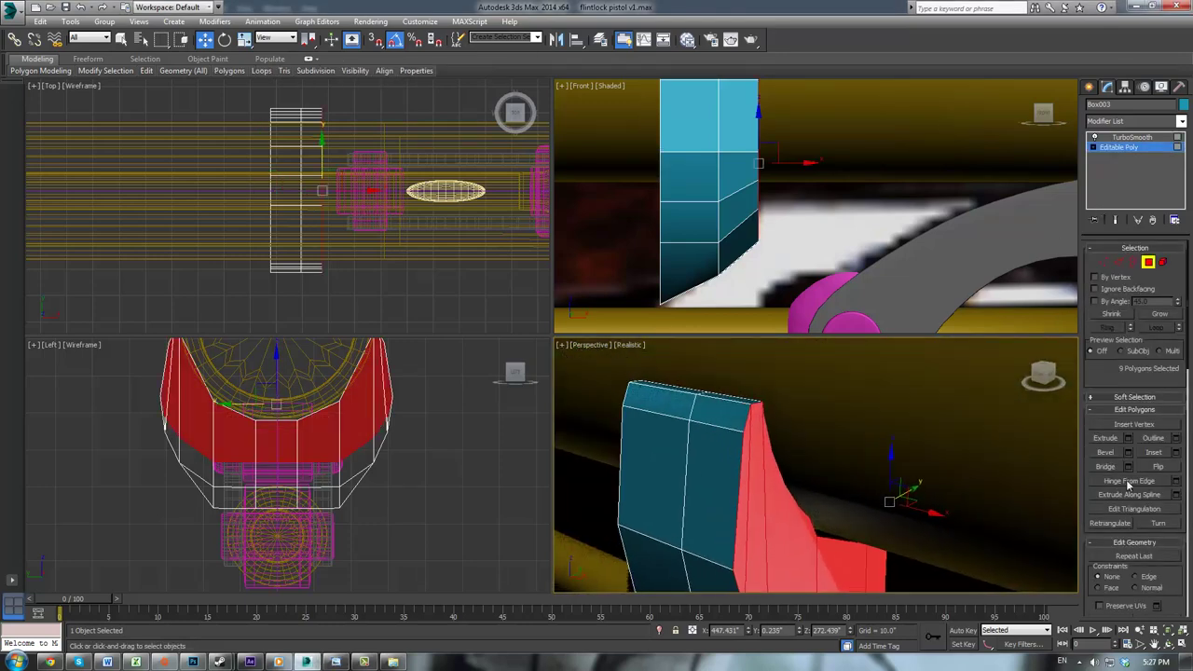
left_click(1128, 439)
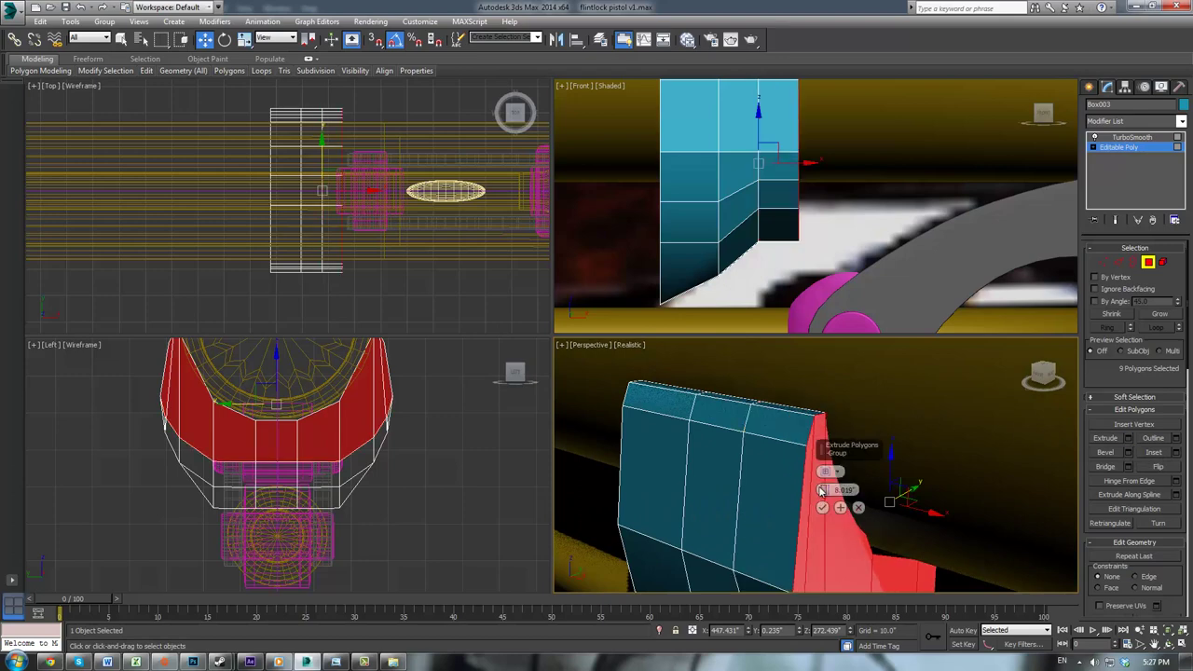
left_click_drag(824, 489, 827, 514)
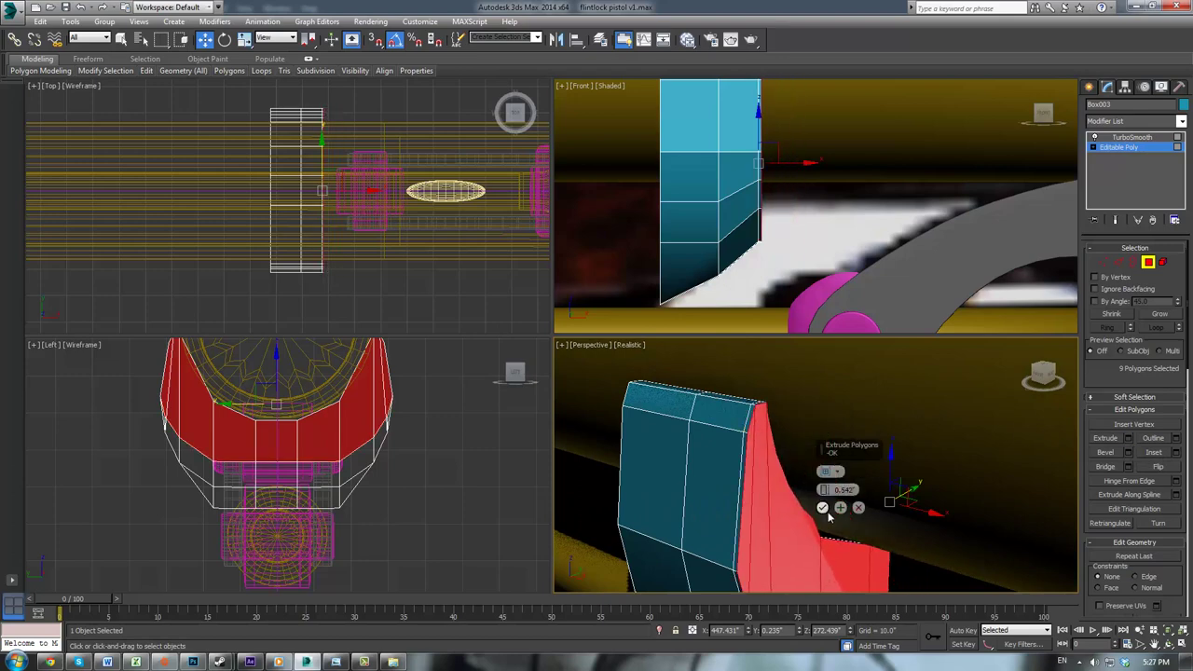
left_click(825, 510)
Step: Examine the bracket's TurboSmooth result beside the barrel and return the bracket to its Editable Poly level
left_click(1132, 148)
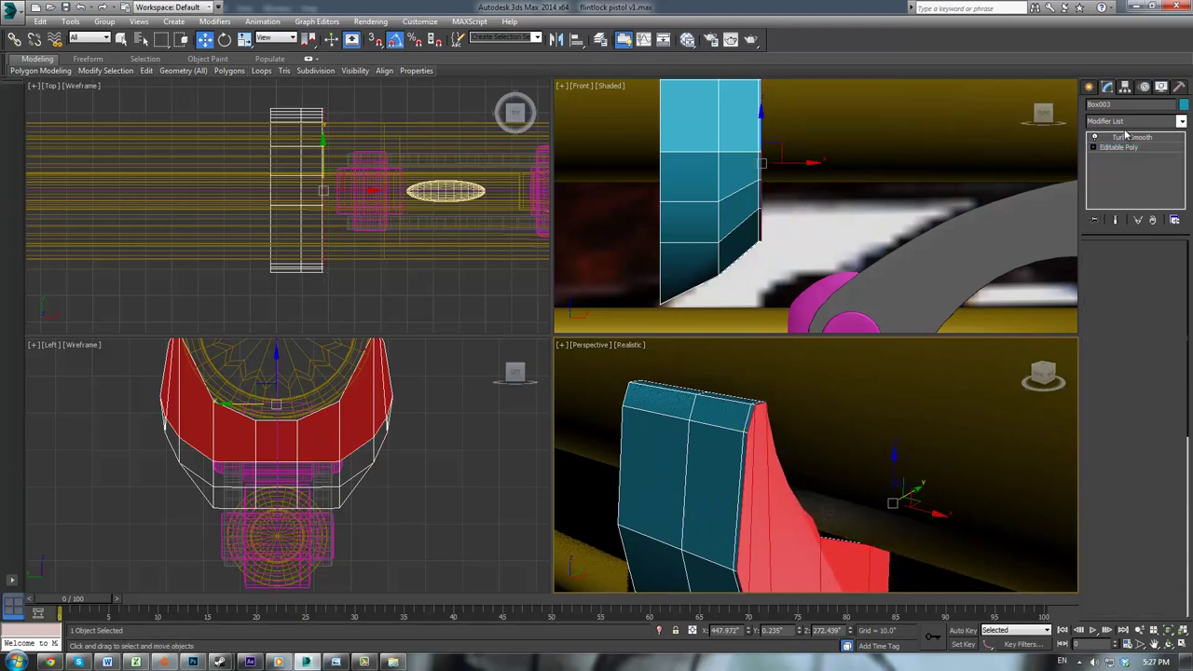
left_click(1131, 138)
left_click(837, 450)
scroll(841, 409, "down", 2)
middle_click_drag(846, 455, 859, 406)
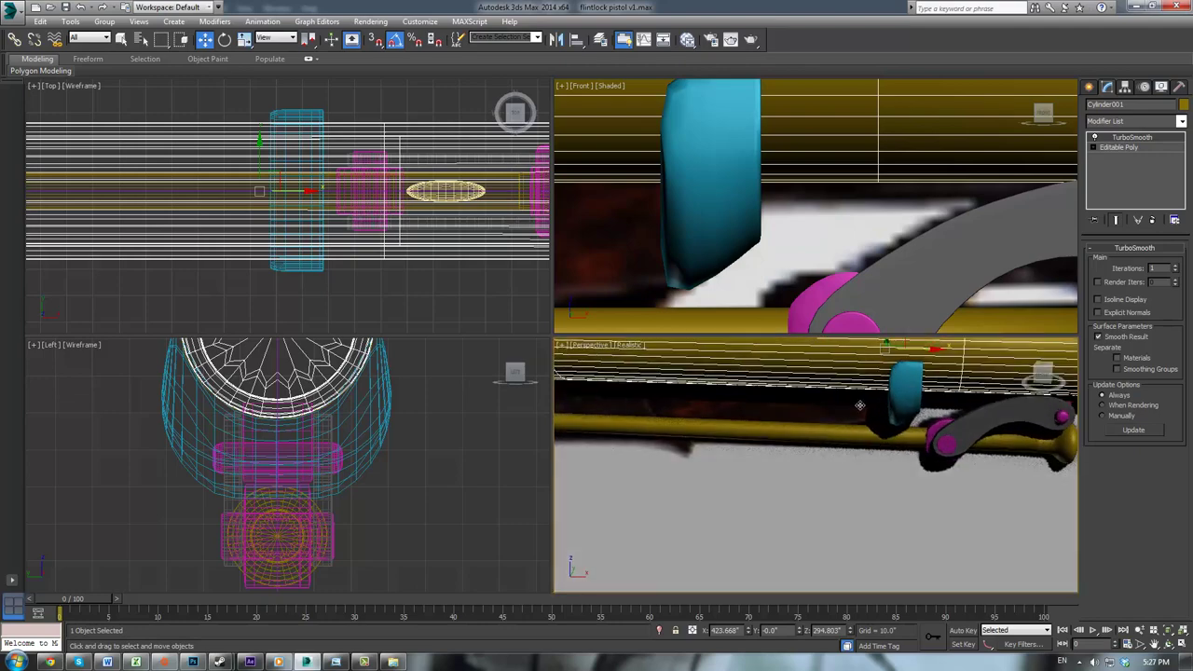
left_click(731, 208)
left_click(1121, 148)
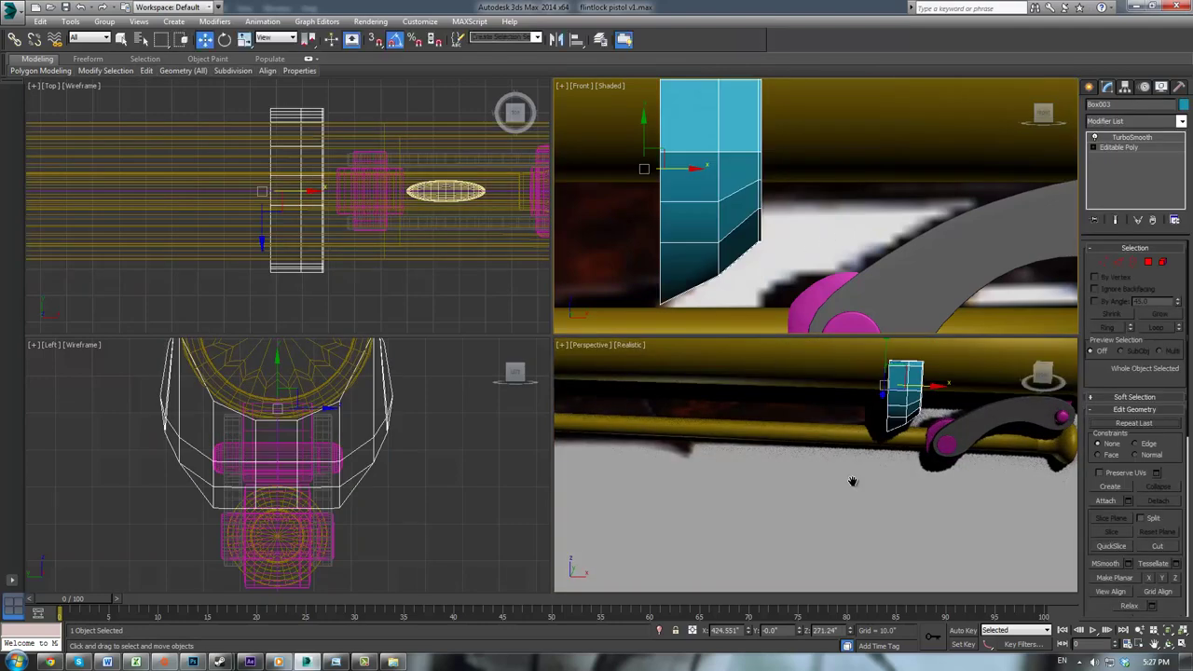
Step: Examine the bracket's TurboSmooth result in a wireframe perspective view and return the bracket to its Editable Poly level
middle_click_drag(853, 482, 869, 552)
scroll(869, 553, "down", 4)
middle_click_drag(769, 240, 860, 265)
scroll(858, 273, "down", 2)
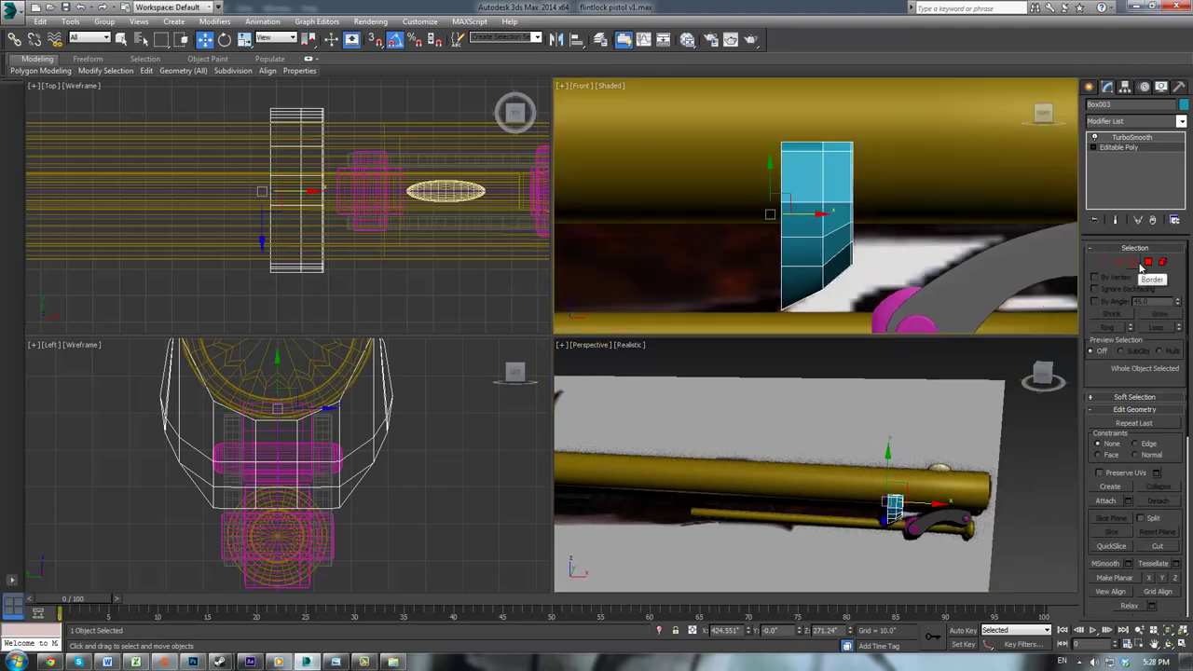
middle_click_drag(918, 512, 910, 467, "alt")
key("F3")
scroll(906, 471, "up", 5)
scroll(904, 476, "up", 5)
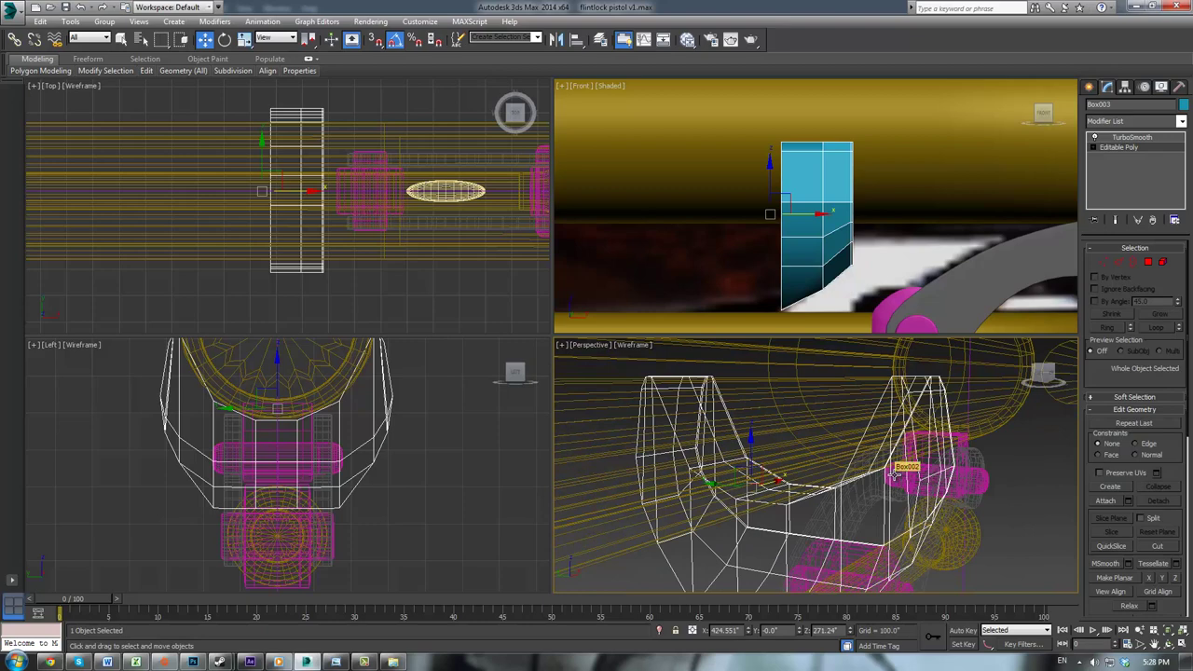
left_click(893, 475)
left_click(917, 469)
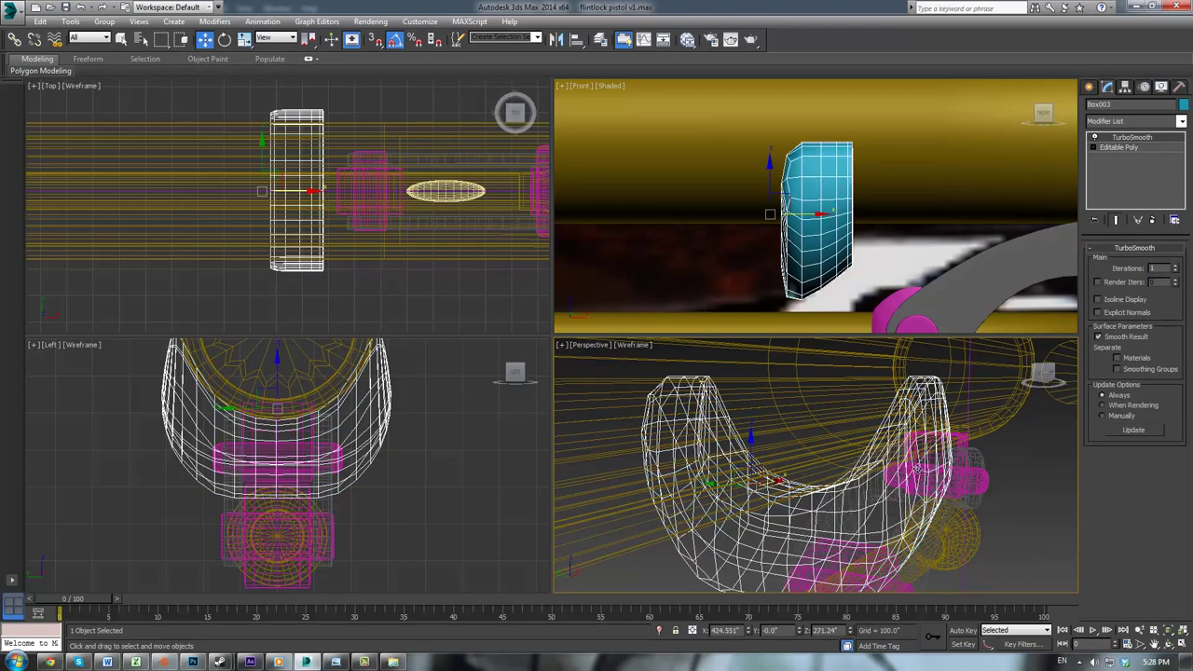
left_click(1130, 152)
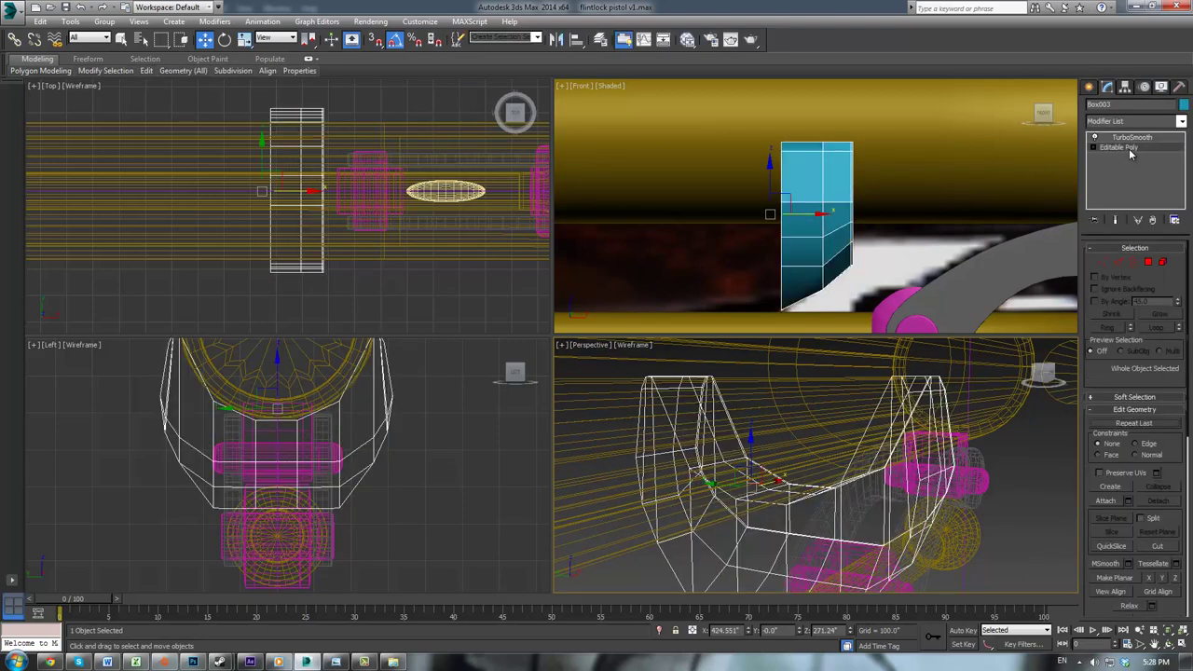
Step: Extrude the nine polygons of the bracket's rear end face by 40.122 inches along the underside of the barrel
left_click(1148, 262)
left_click(903, 445)
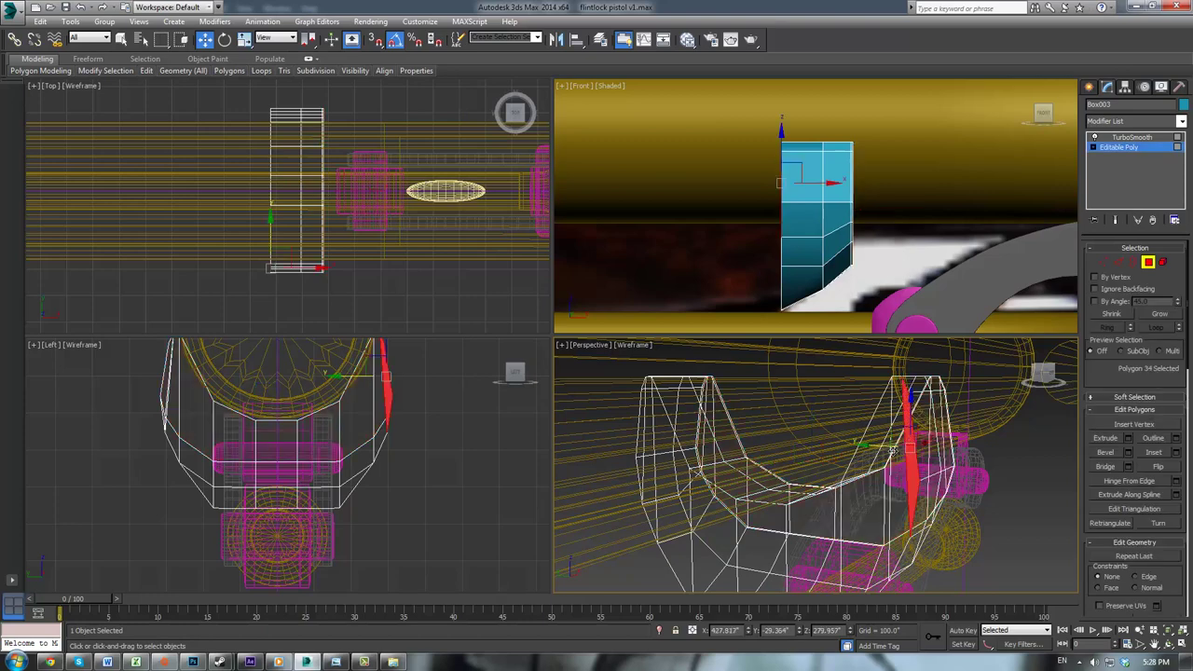
left_click(892, 453, "ctrl")
left_click(860, 470, "ctrl")
left_click(812, 514, "ctrl")
left_click(759, 522, "ctrl")
left_click(714, 522, "ctrl")
left_click(667, 497, "ctrl")
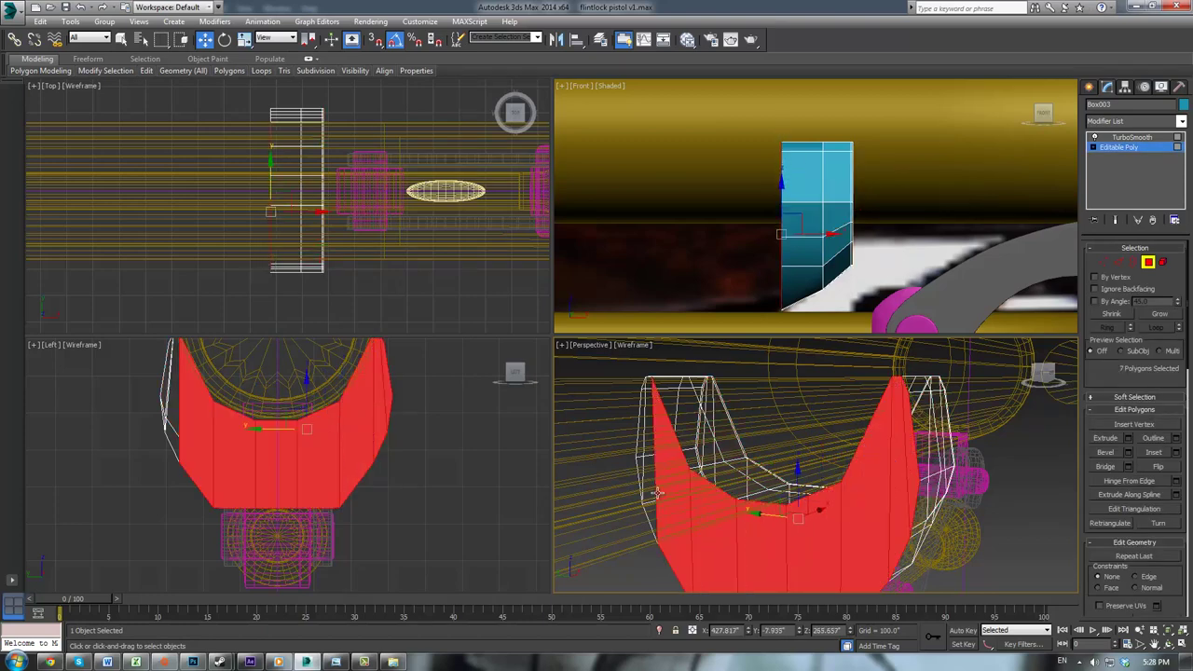
left_click(638, 466, "ctrl")
left_click(637, 458, "ctrl")
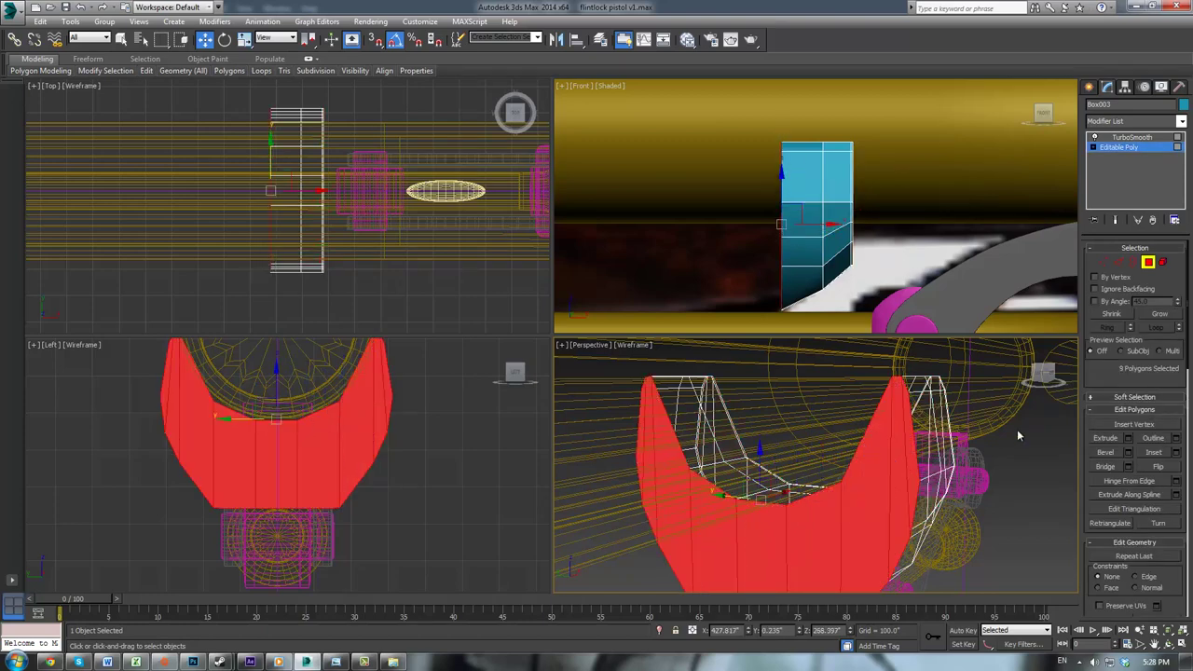
left_click(1130, 440)
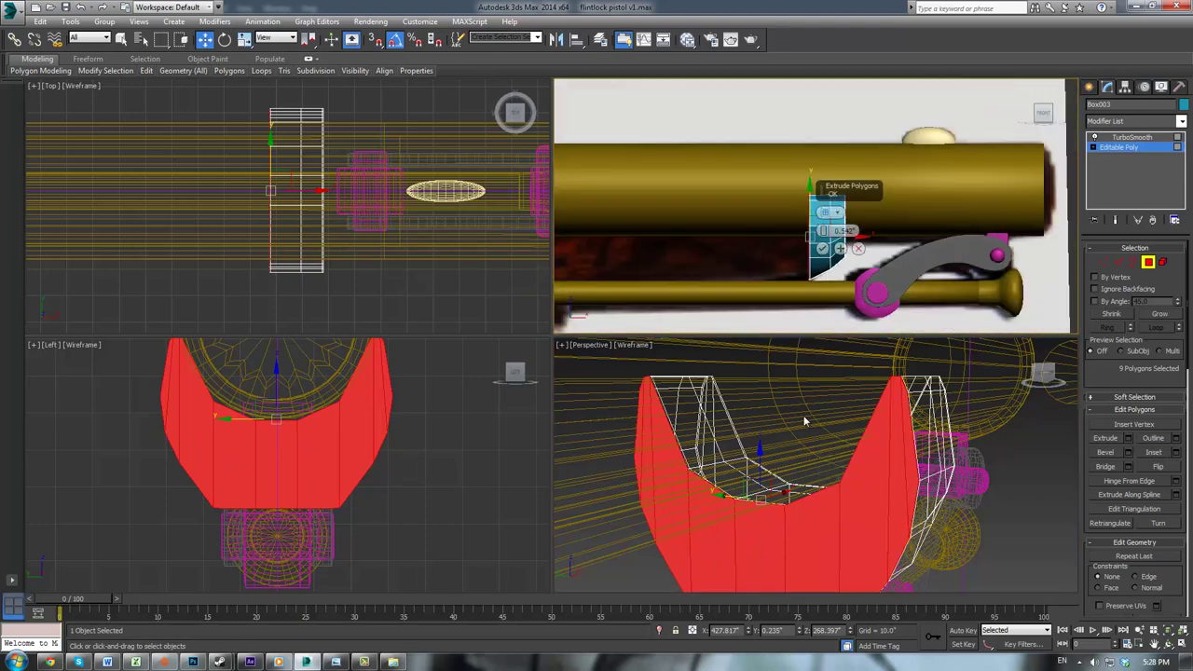
left_click_drag(823, 235, 820, 158)
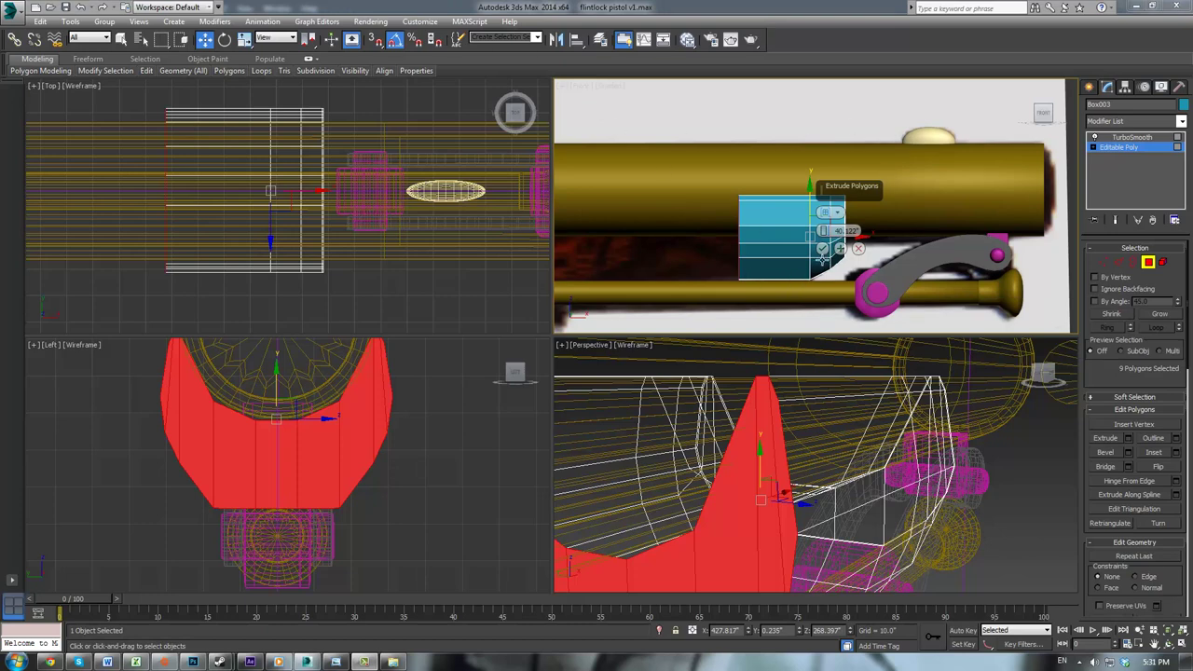
key("f")
scroll(714, 213, "up", 3)
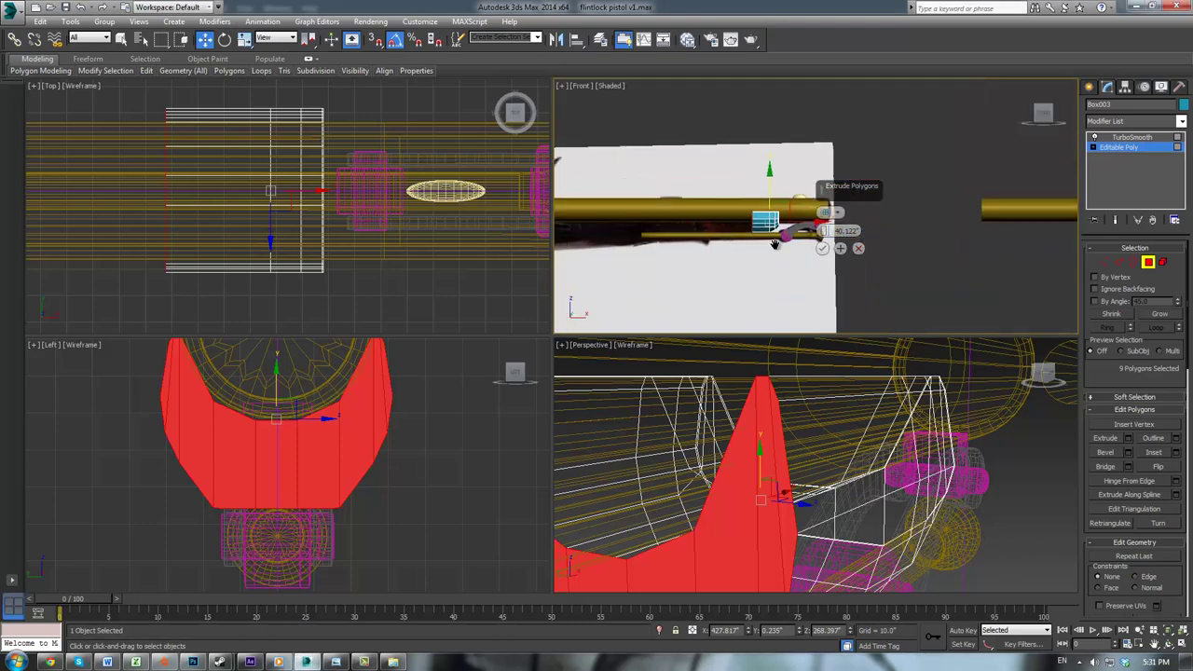
scroll(775, 245, "up", 3)
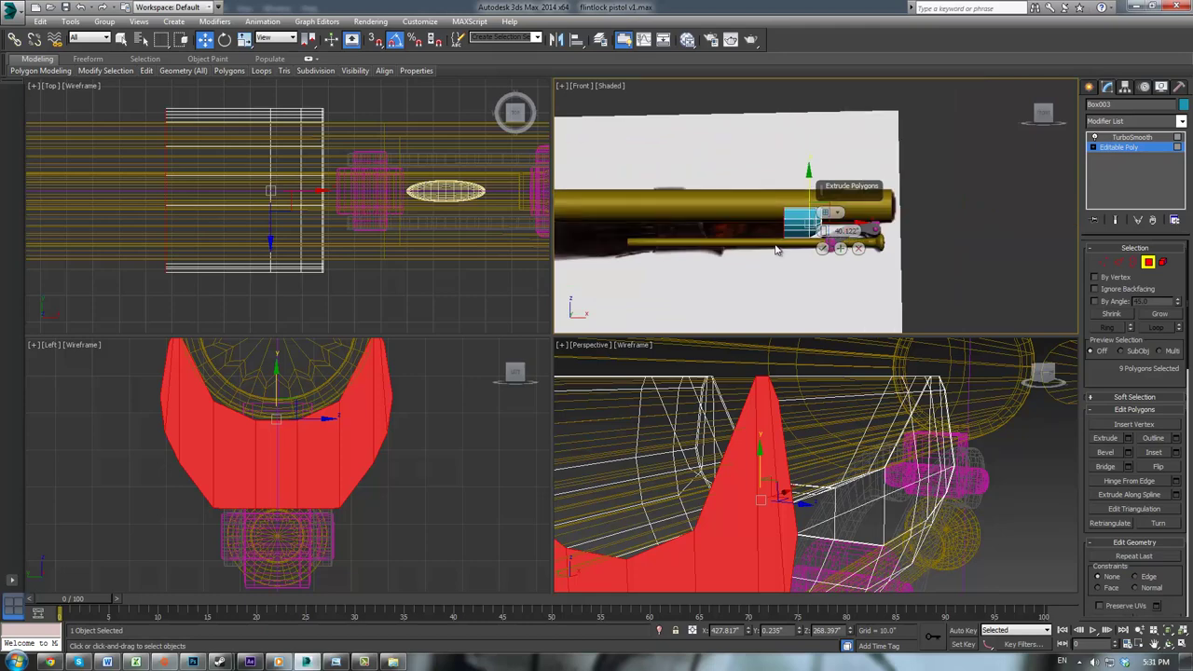
left_click(823, 249)
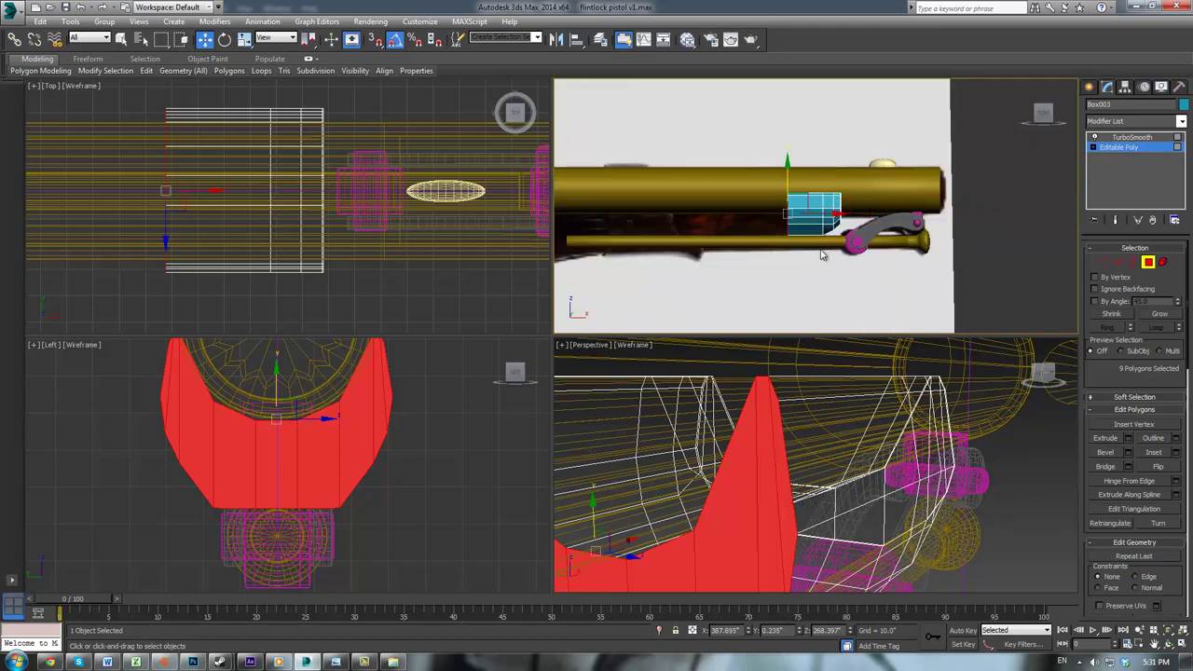
Step: Lengthen the bracket toward the lock with eight more 40.122-inch extrusions of the same nine end polygons
left_click(1129, 438)
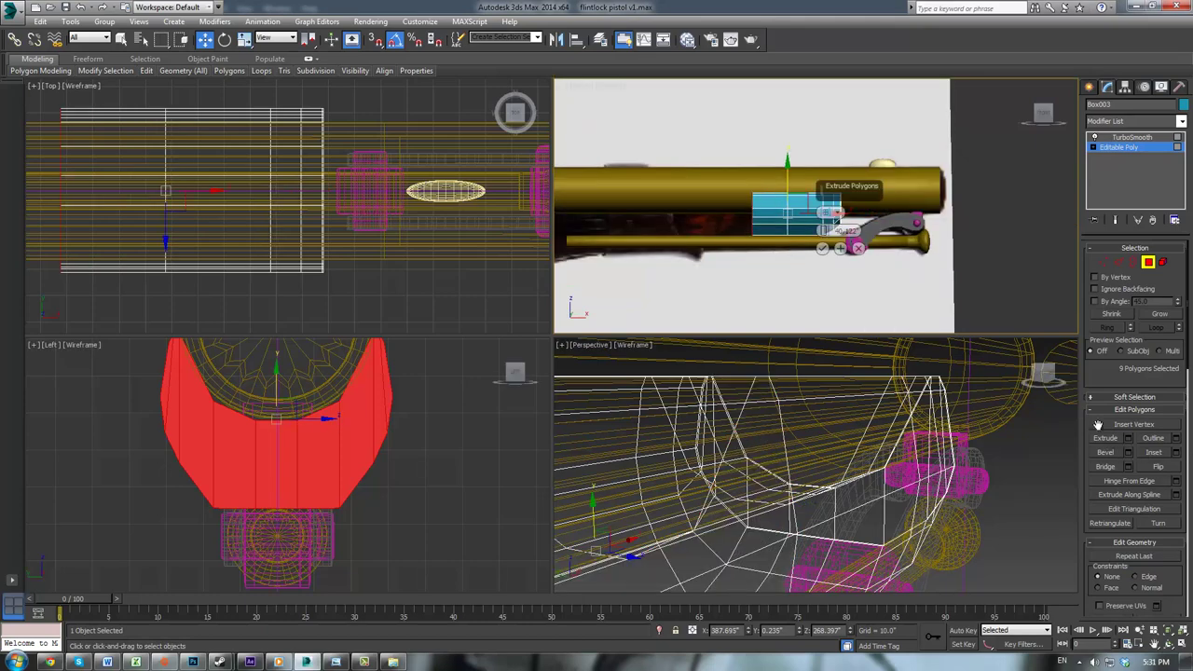
left_click(840, 249)
left_click(840, 249)
left_click(840, 249)
left_click(840, 249)
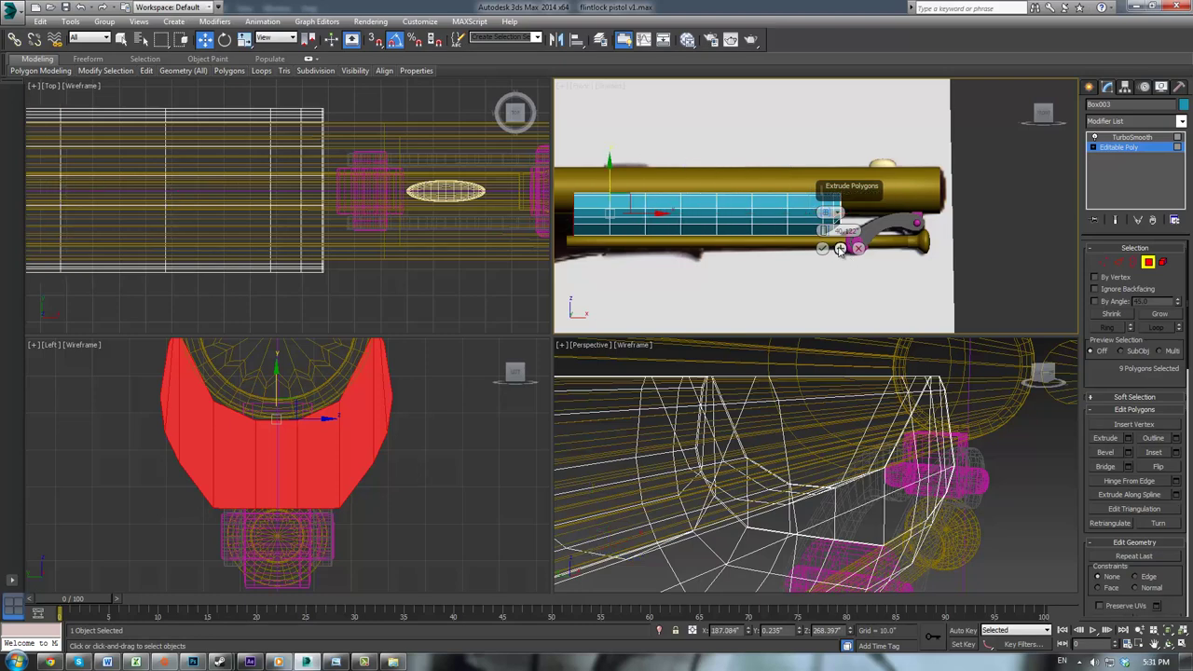
left_click(840, 249)
left_click(823, 249)
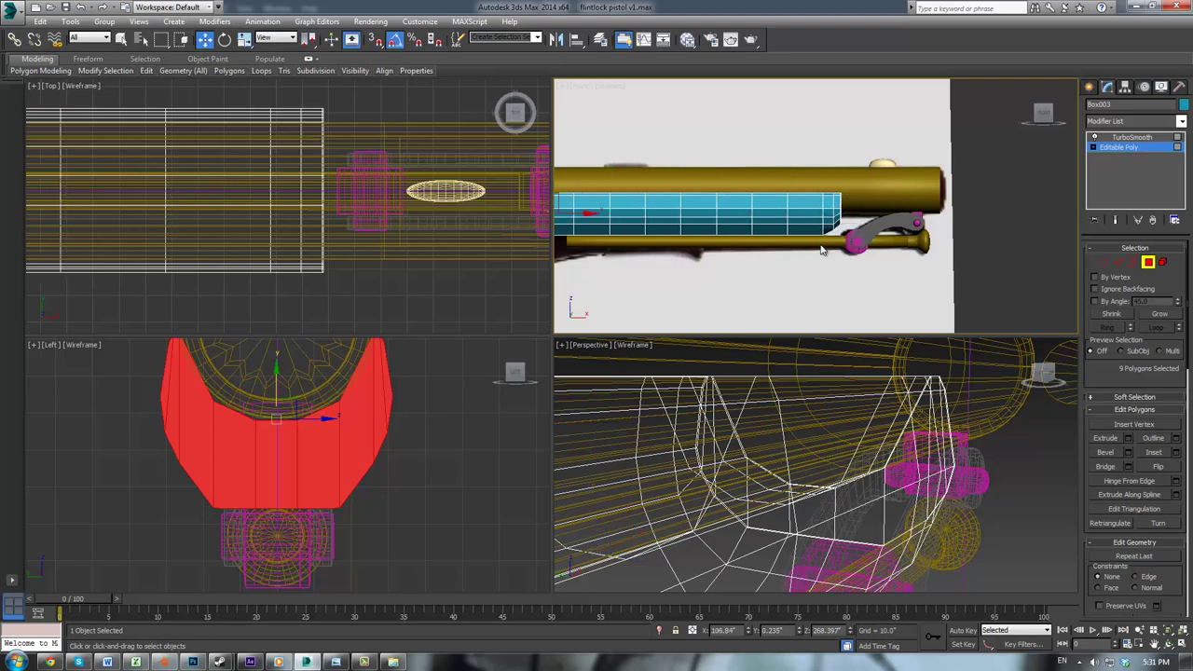
Step: Show the lengthened bracket at its TurboSmooth level in a shaded perspective view and examine its muzzle-side end
left_click(1123, 148)
left_click(1130, 138)
middle_click(942, 348)
key("F3")
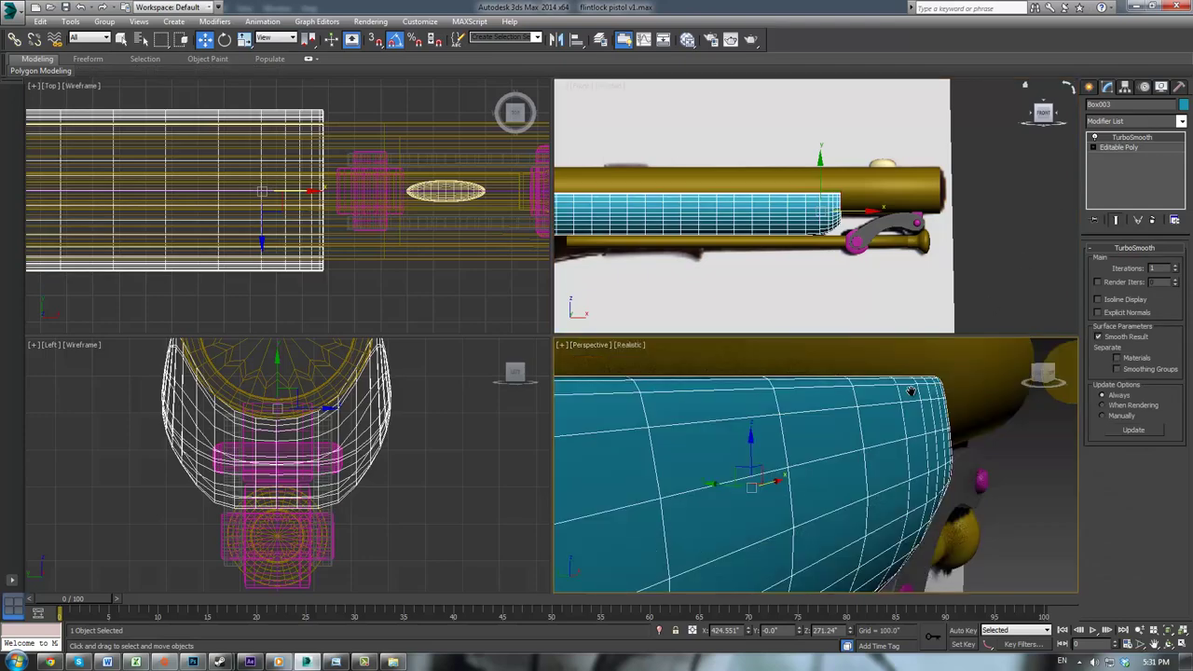
scroll(911, 411, "down", 5)
left_click(953, 477)
scroll(953, 477, "down", 5)
middle_click_drag(942, 478, 777, 485, "alt")
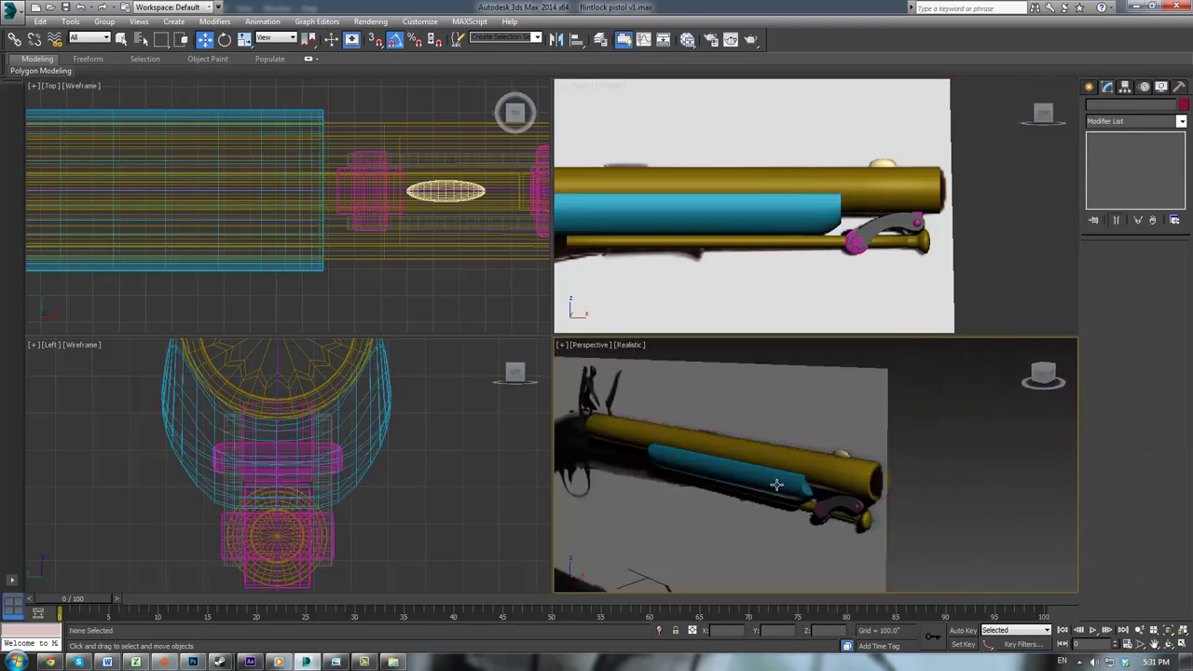
scroll(776, 485, "up", 10)
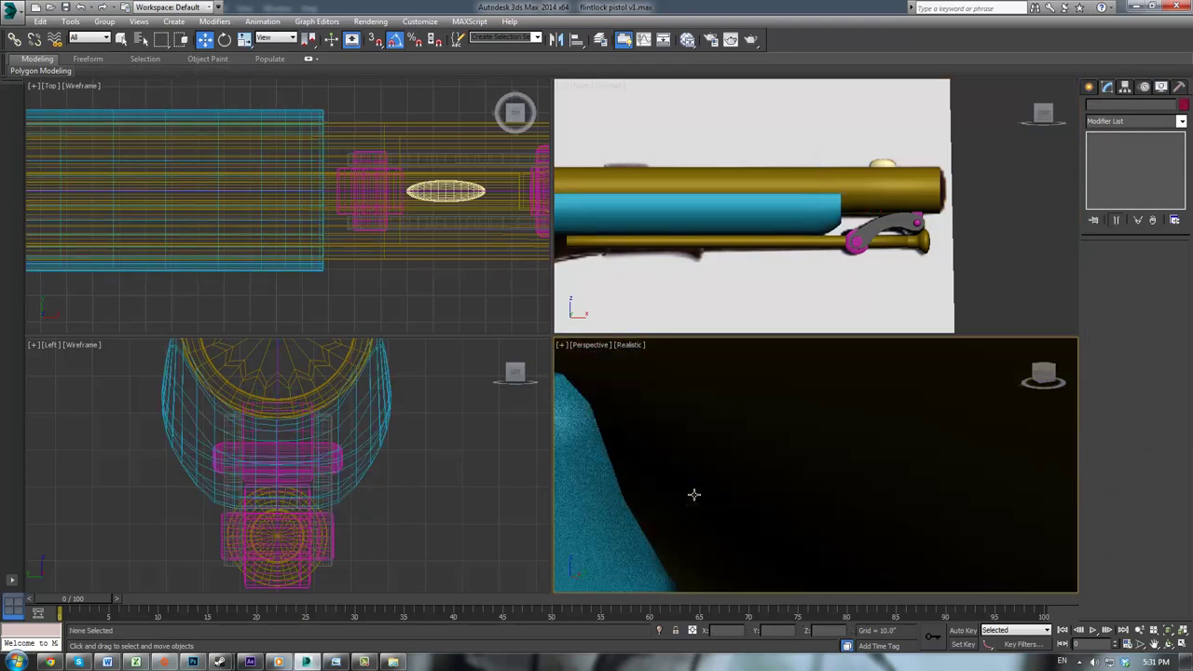
scroll(694, 495, "down", 8)
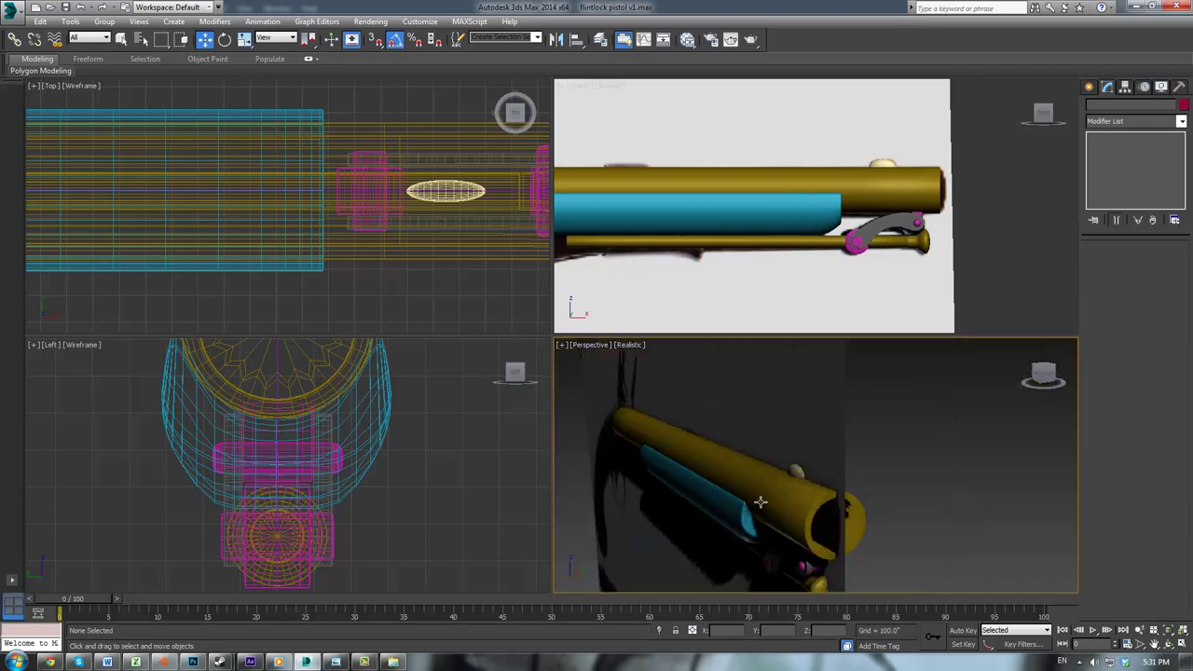
middle_click_drag(761, 503, 809, 501, "alt")
scroll(775, 485, "up", 6)
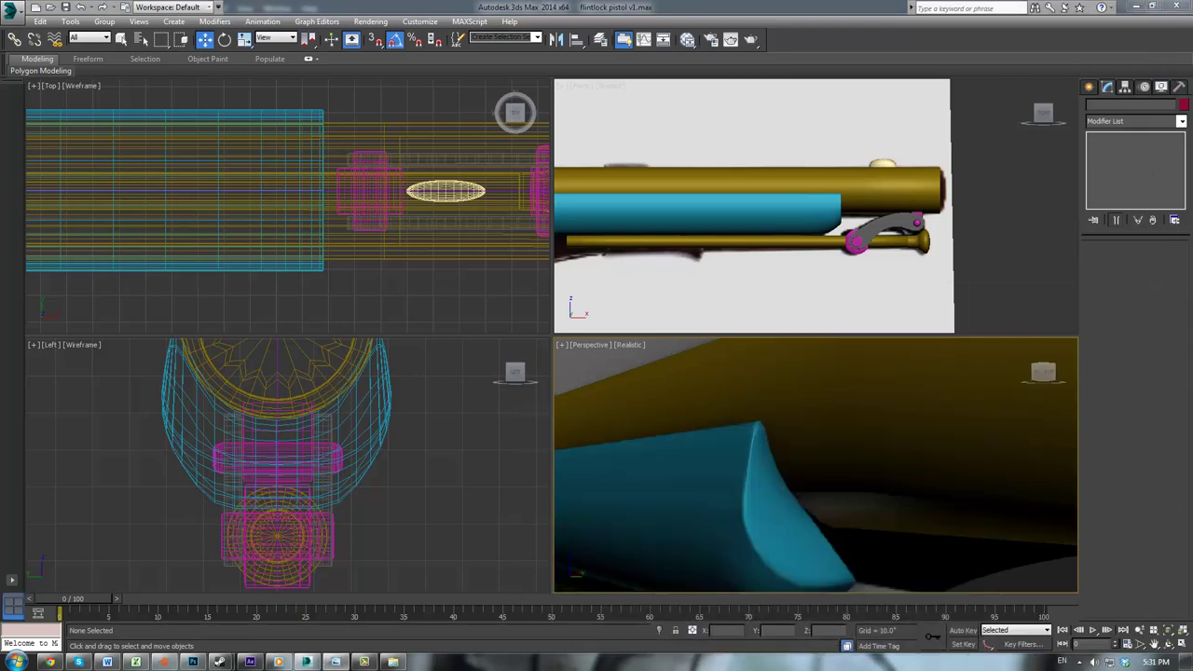
Step: Compare the smoothed bracket with the barrel and ramrod from the muzzle side in shaded and wireframe display
left_click(957, 464)
scroll(951, 465, "down", 5)
scroll(942, 471, "up", 3)
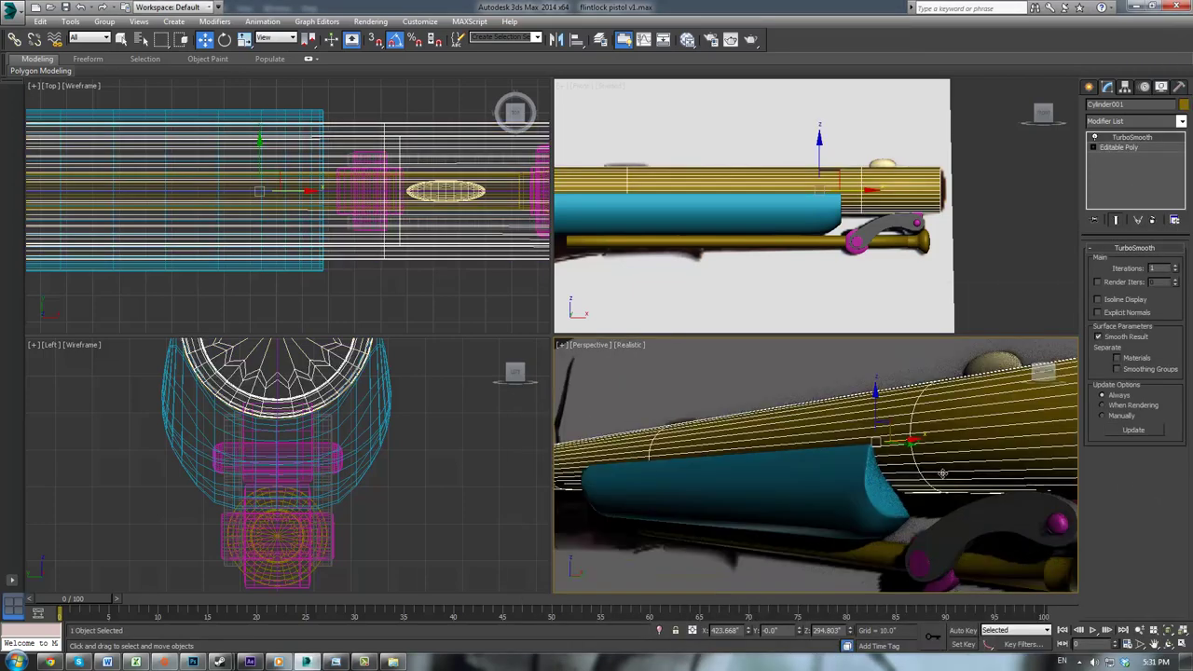
middle_click_drag(940, 472, 795, 477, "alt")
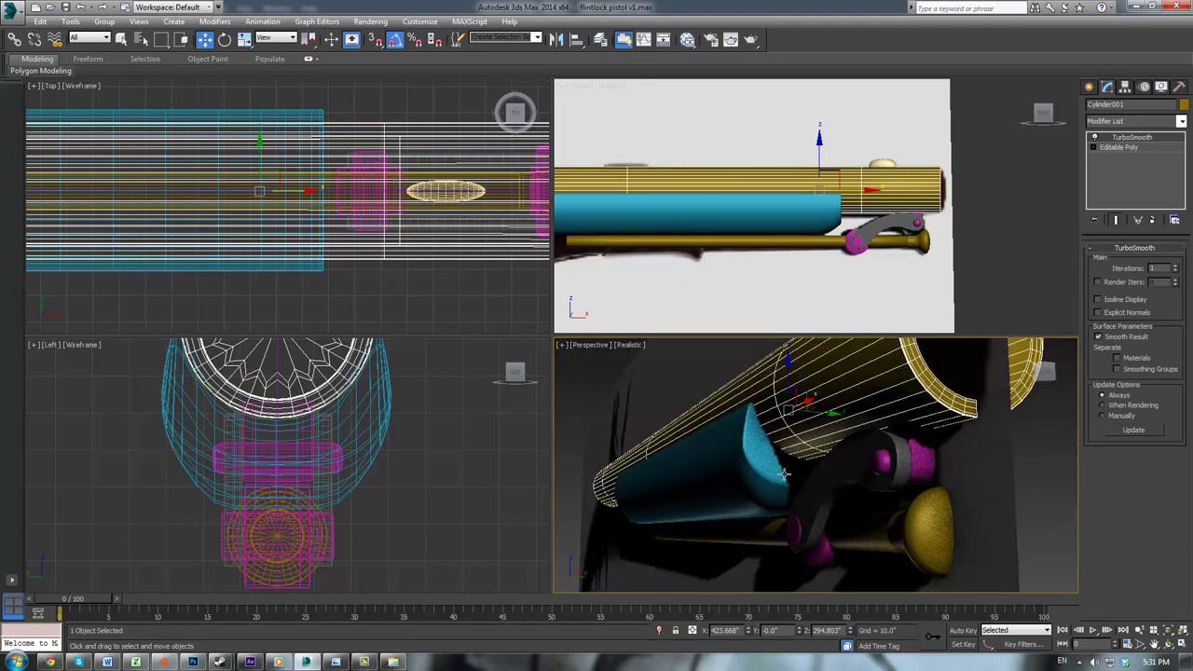
key("F3")
key("F3")
left_click(763, 478)
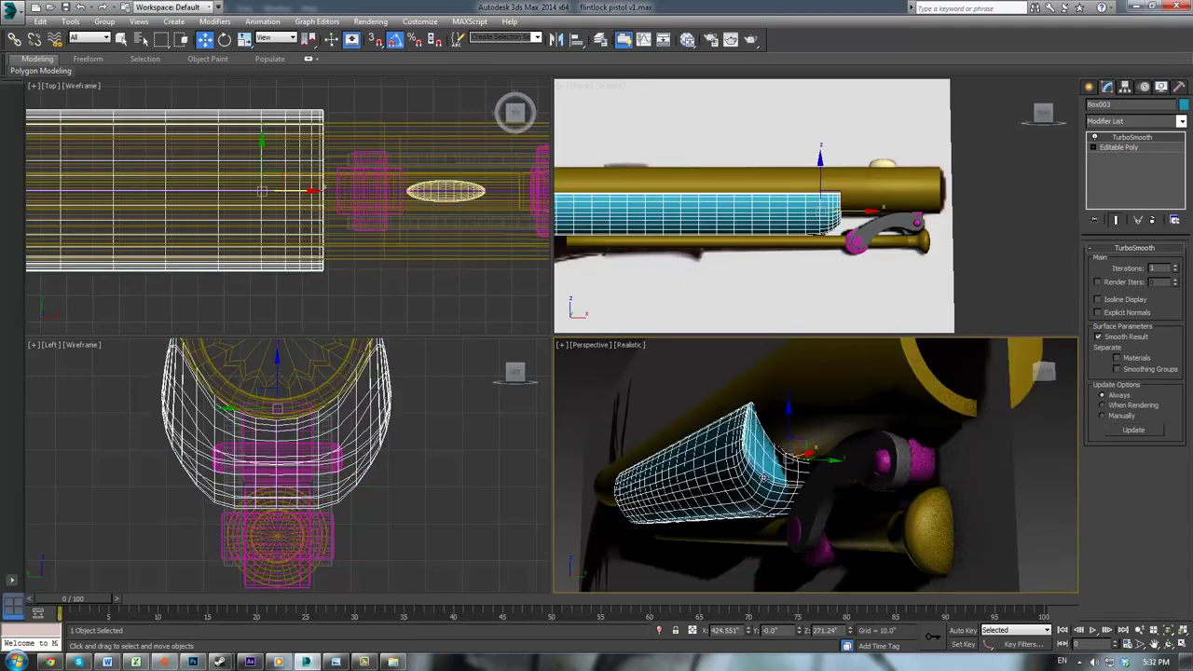
key("F3")
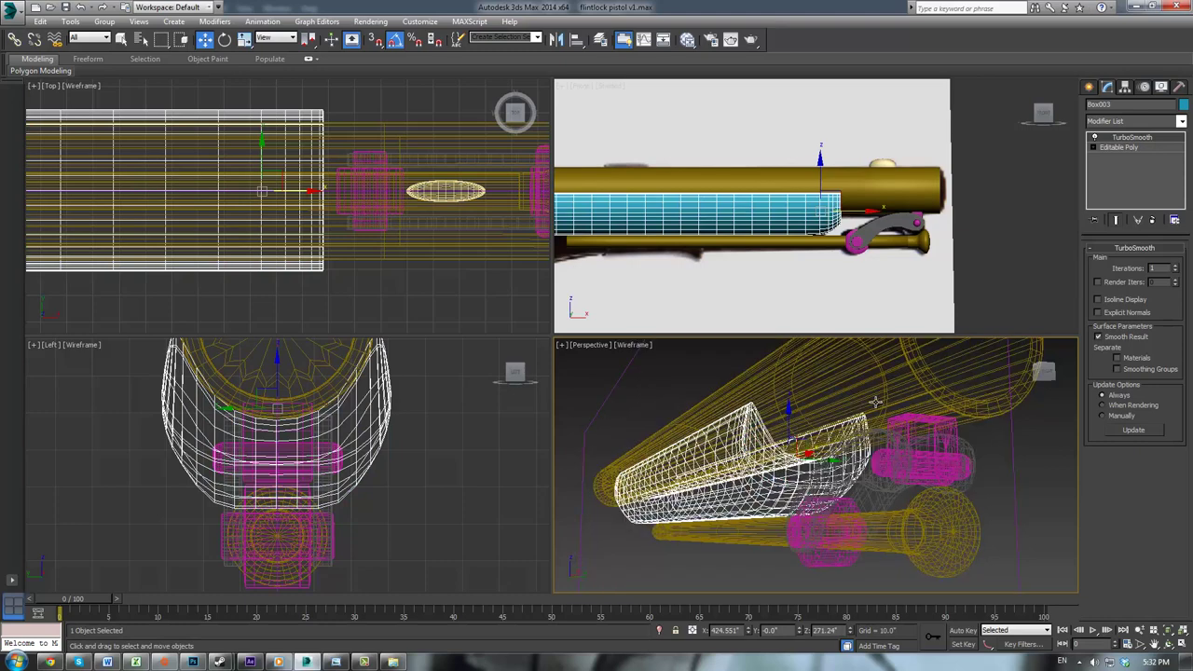
key("F3")
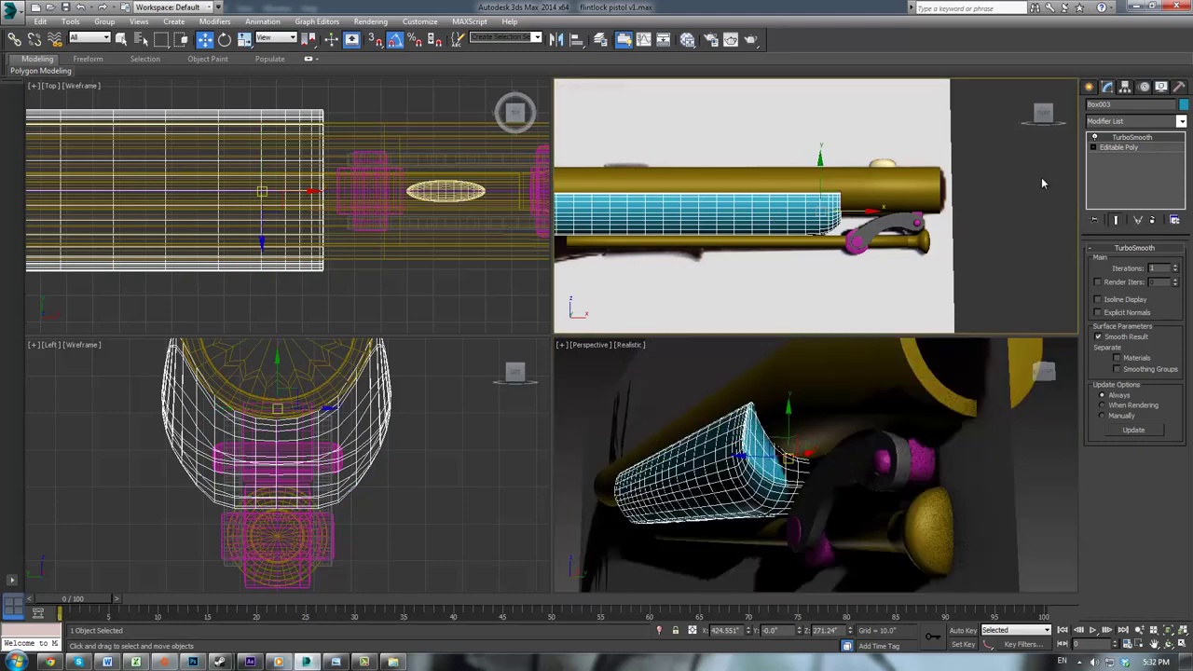
Step: Hide the barrel so the reference image behind it can be seen beside the bracket
left_click(1117, 147)
middle_click_drag(849, 249, 874, 235)
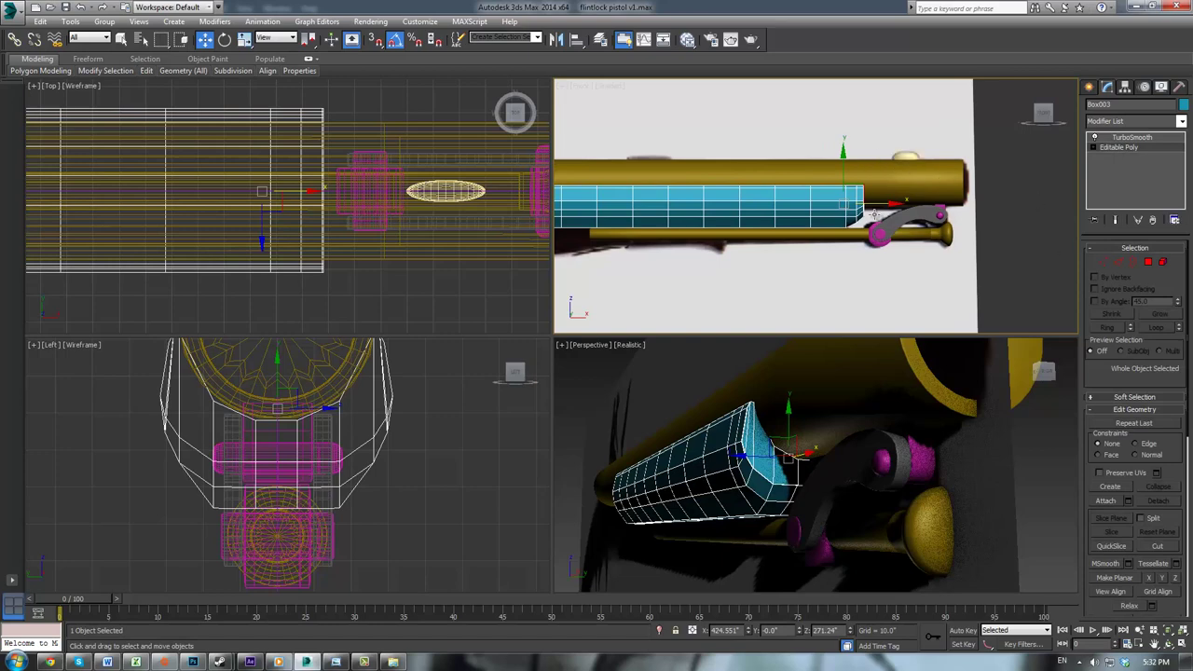
key("1")
left_click(867, 188)
right_click(882, 176)
left_click(909, 135)
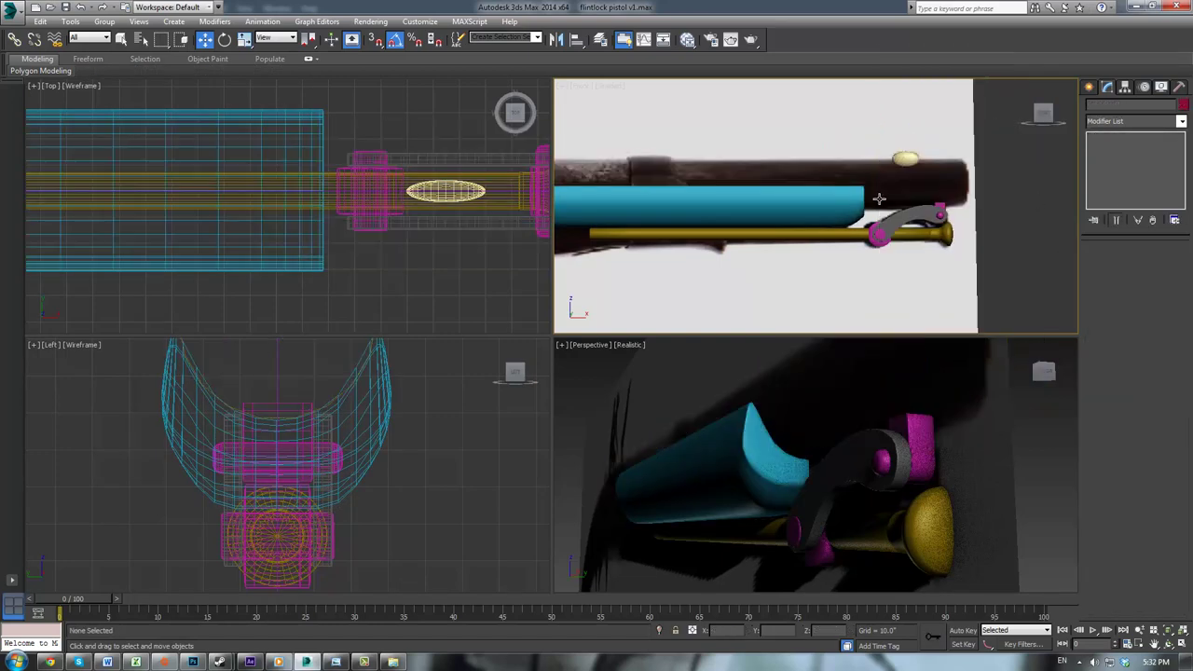
Step: Hide the ramrod, its hinge parts and the front sight, leaving the bracket and the reference image
left_click(931, 236)
key("ctrl+z")
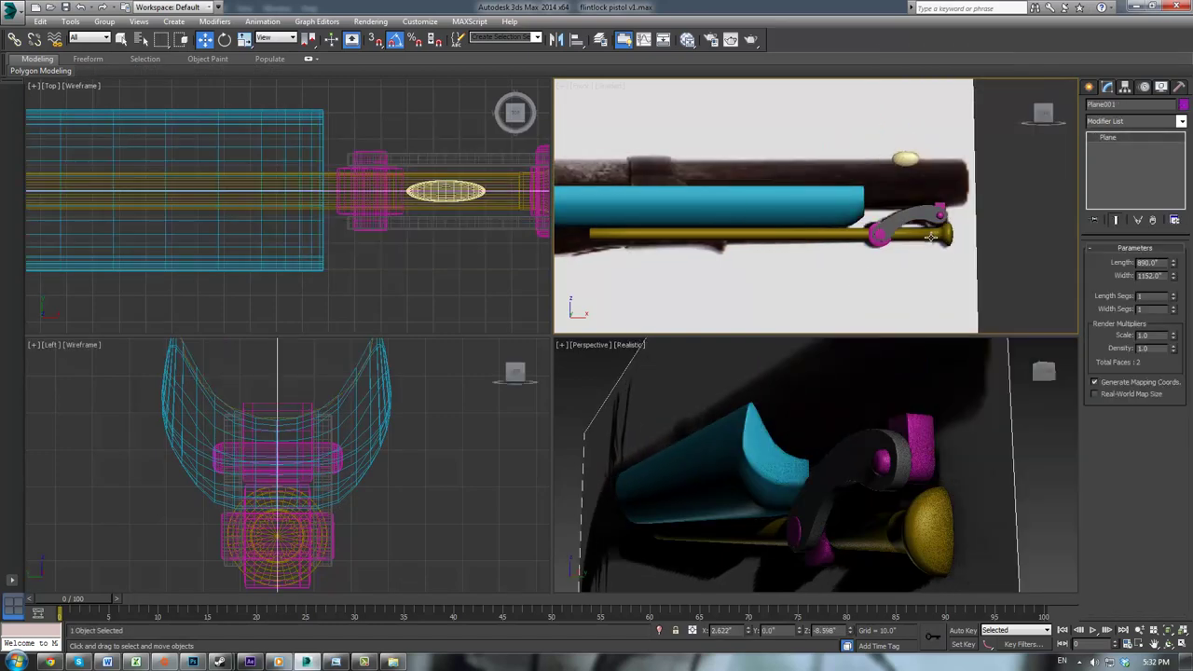
left_click(998, 197)
left_click_drag(993, 144, 870, 293)
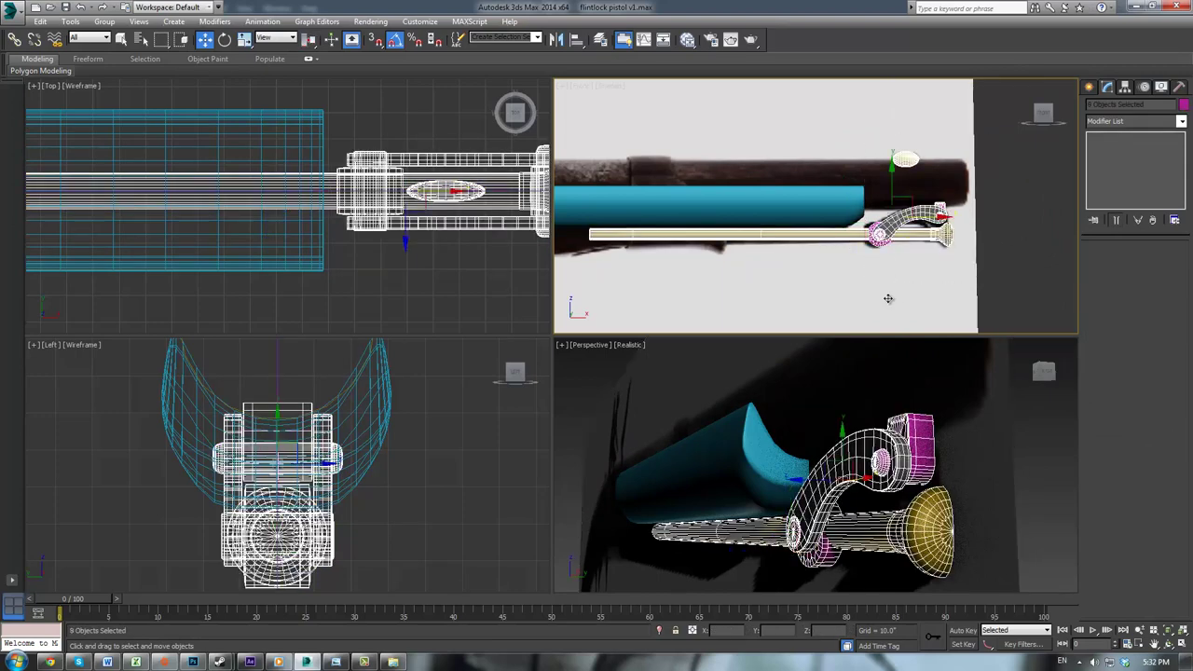
right_click(887, 293)
left_click(917, 266)
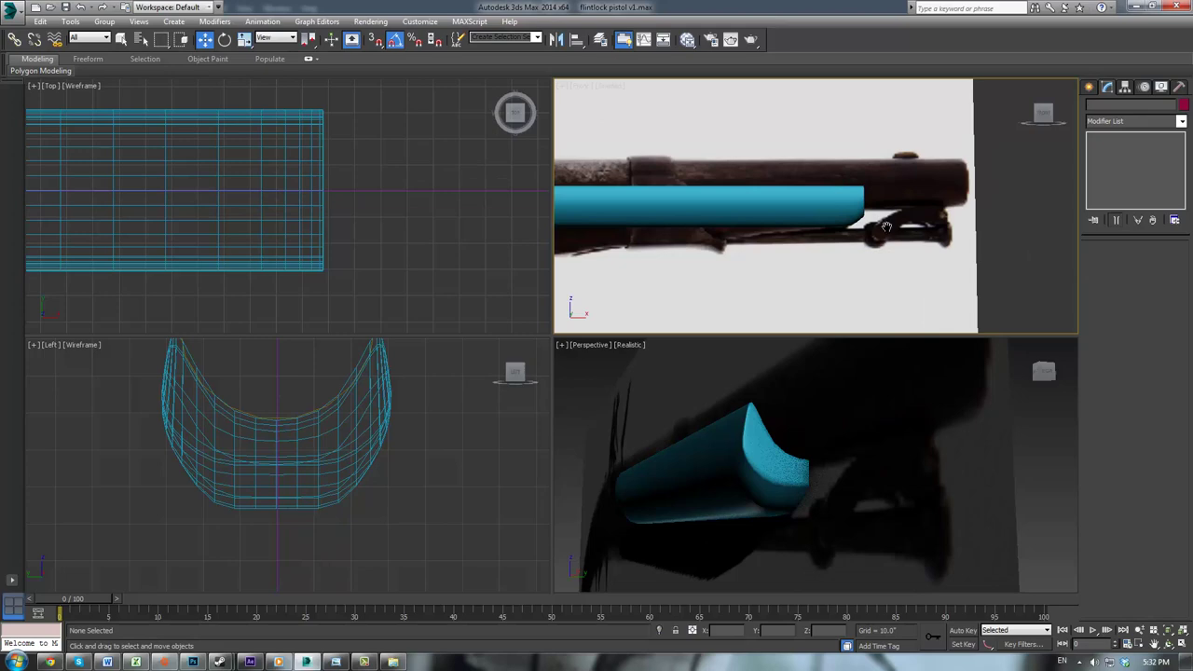
Step: Compare the bracket's full length with the reference image in the front view and open its Editable Poly vertices for editing
middle_click_drag(886, 226, 906, 228)
key("alt+w")
middle_click_drag(671, 346, 977, 309)
scroll(689, 260, "down", 3)
scroll(704, 264, "up", 3)
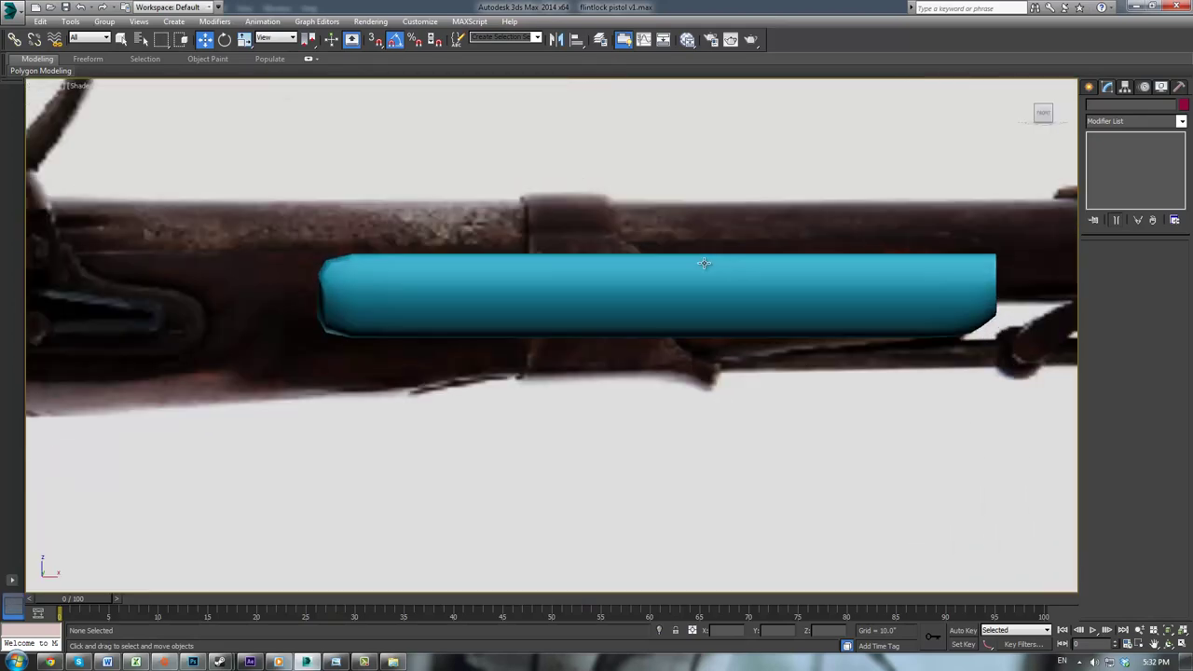
left_click(761, 284)
left_click(1111, 148)
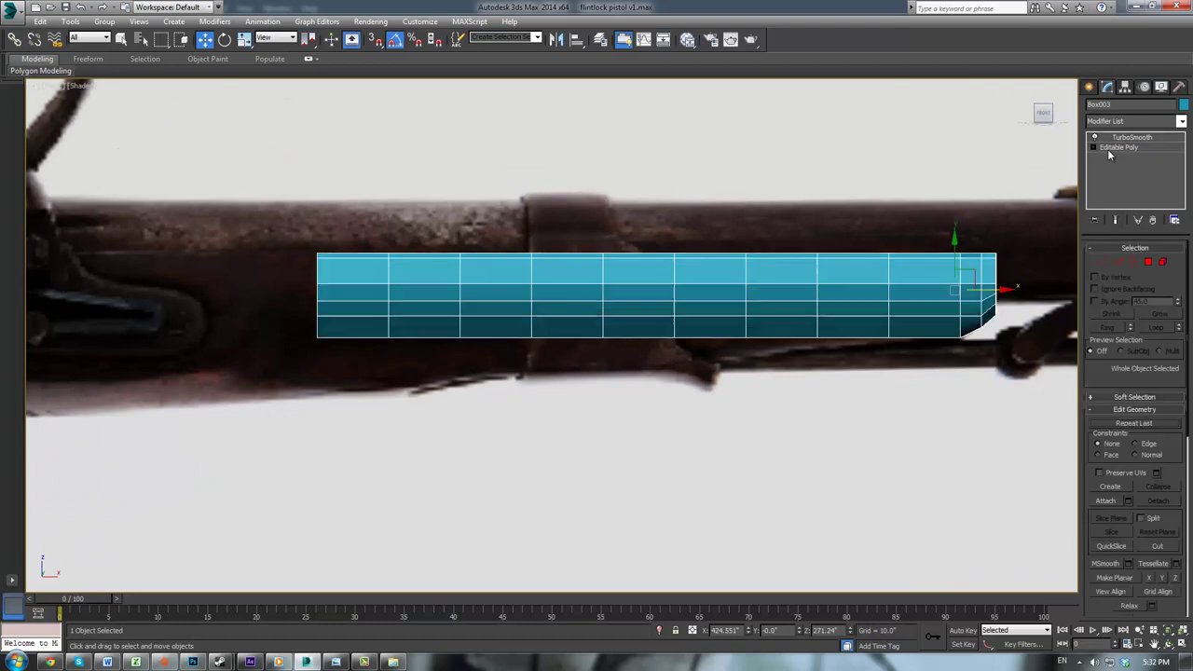
left_click(1103, 261)
key("alt+w")
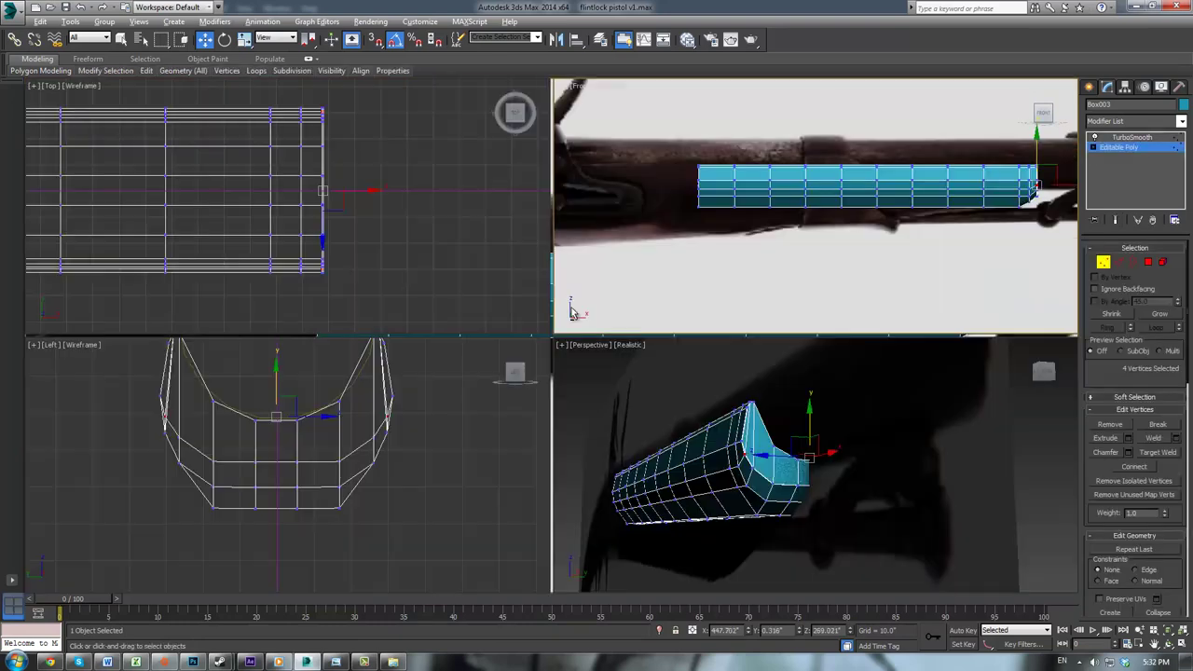
middle_click_drag(353, 390, 418, 392)
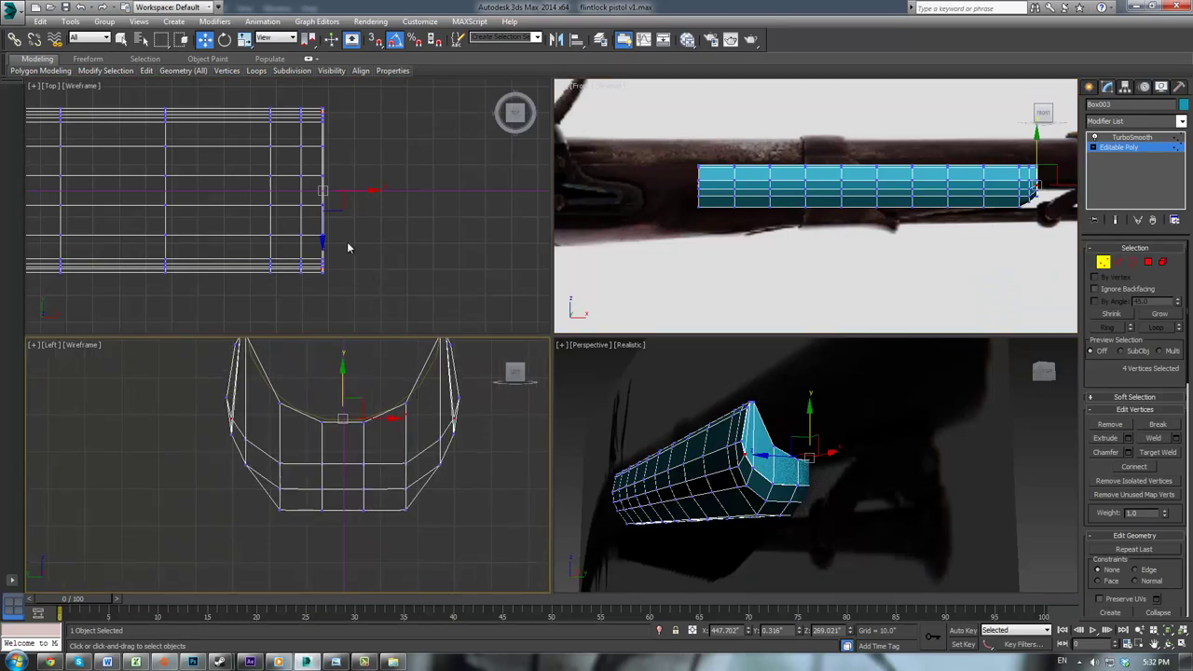
scroll(349, 242, "down", 4)
middle_click_drag(373, 240, 511, 226)
middle_click(833, 435)
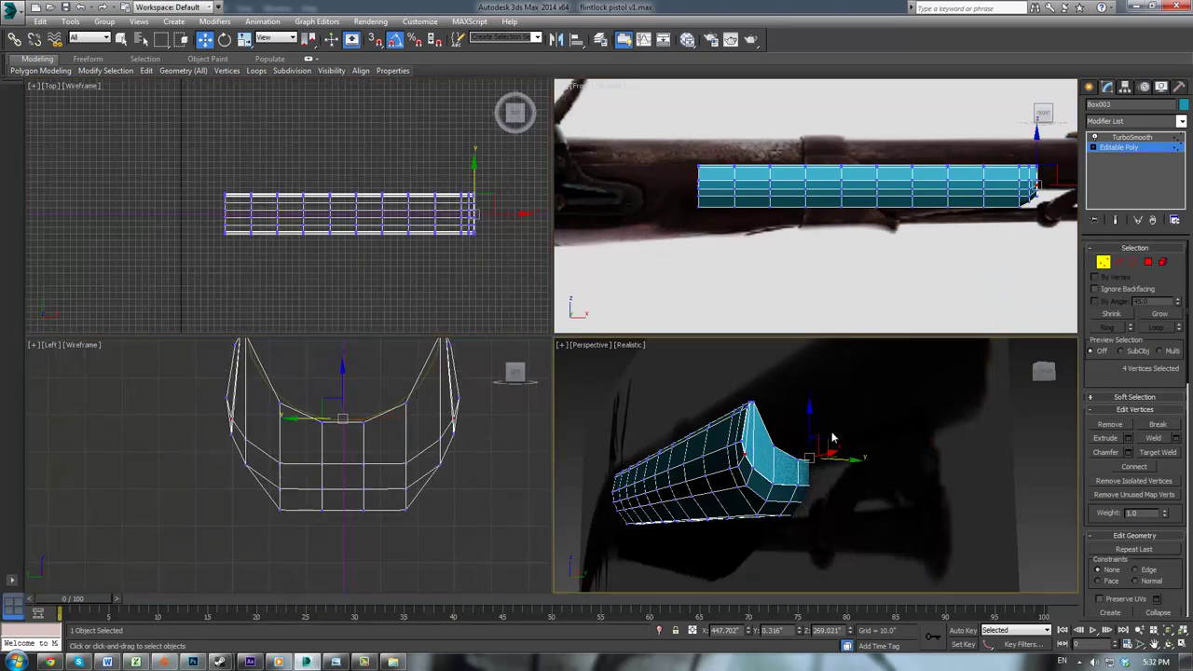
Step: Lower the bottom vertices of three successive middle columns on the stock piece to follow the reference's sloping underside
middle_click_drag(789, 446, 821, 448, "alt")
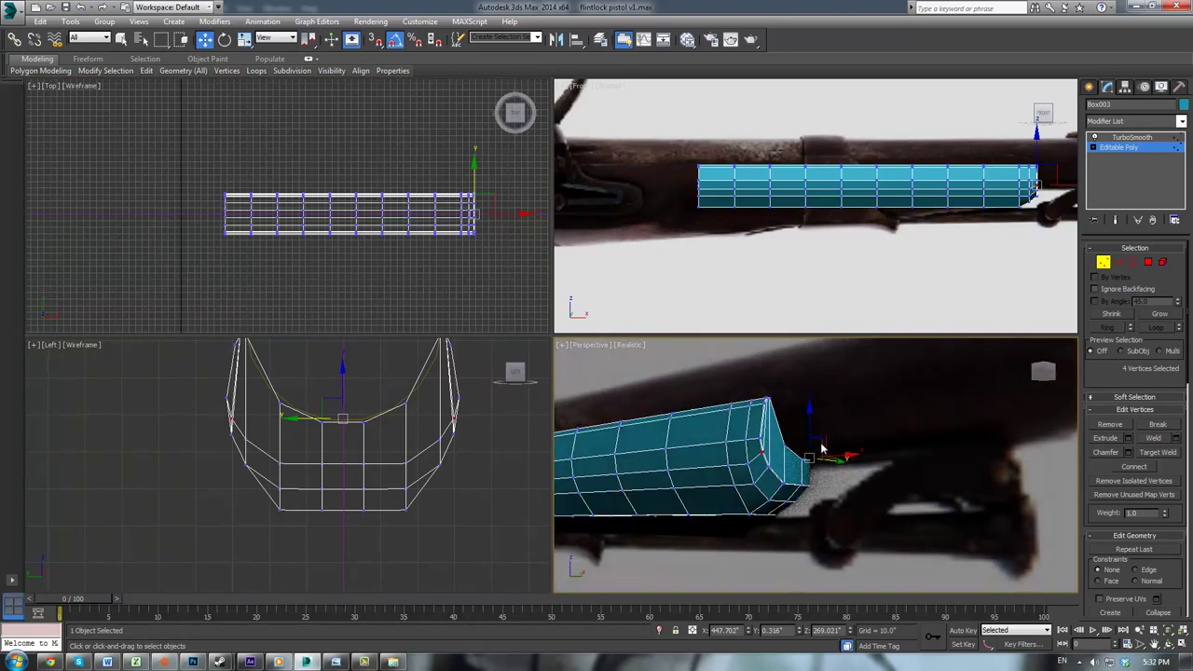
scroll(996, 306, "up", 2)
middle_click_drag(991, 305, 944, 320)
scroll(882, 234, "up", 2)
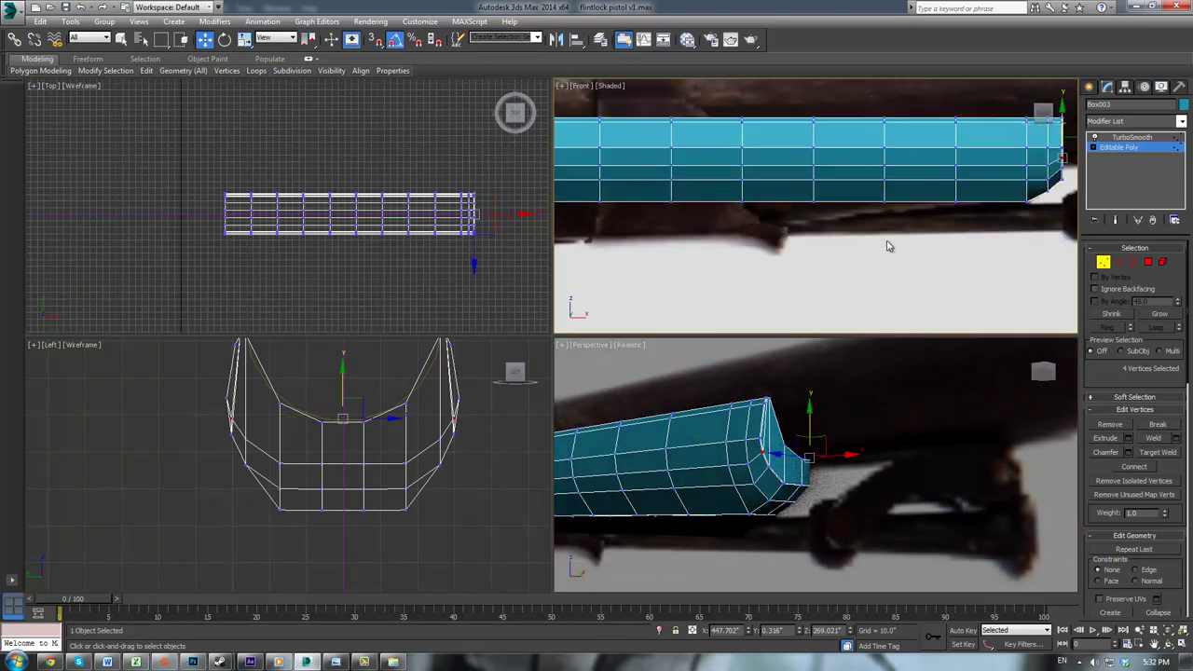
middle_click_drag(889, 242, 842, 262)
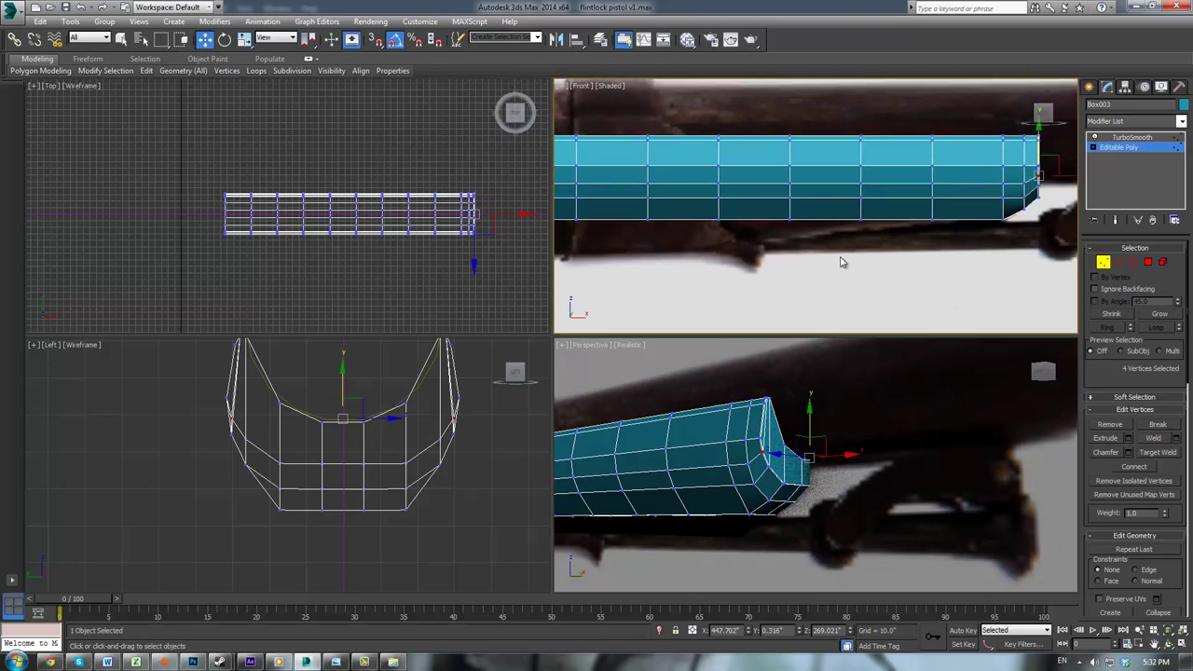
mouse_move(884, 196)
left_mouse_down()
mouse_move(864, 174)
mouse_move(869, 185)
left_mouse_up()
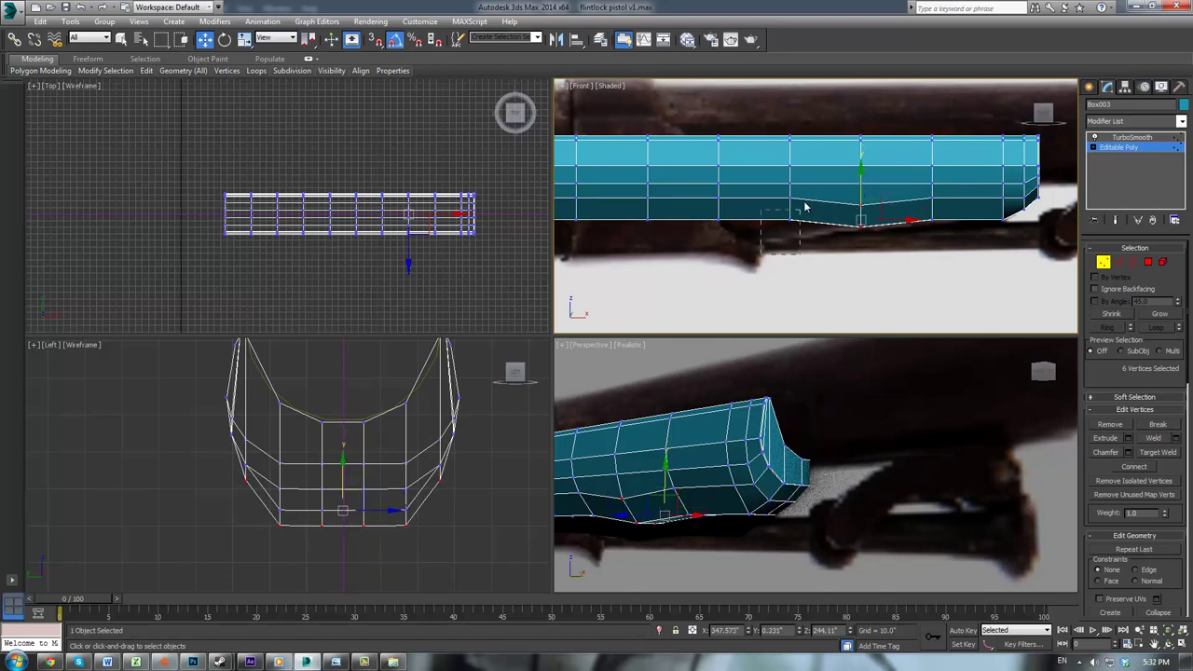
mouse_move(806, 207)
left_mouse_down()
mouse_move(789, 187)
mouse_move(806, 143)
mouse_move(802, 187)
left_mouse_up()
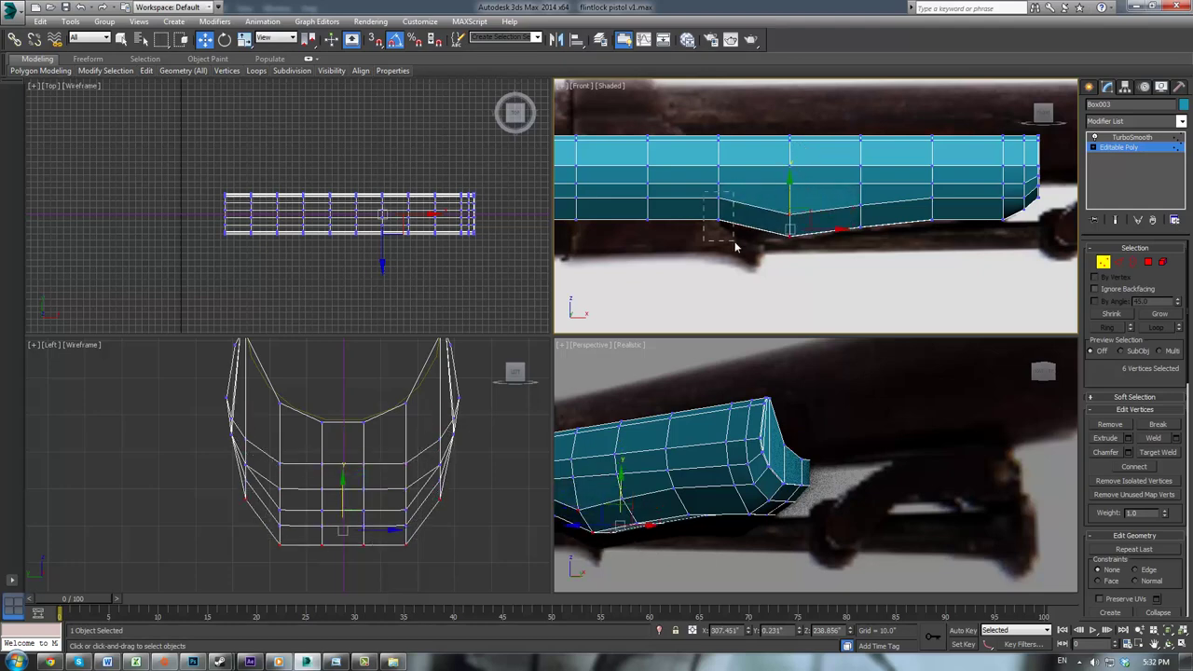
left_click_drag(735, 246, 735, 247)
left_click_drag(719, 184, 720, 213)
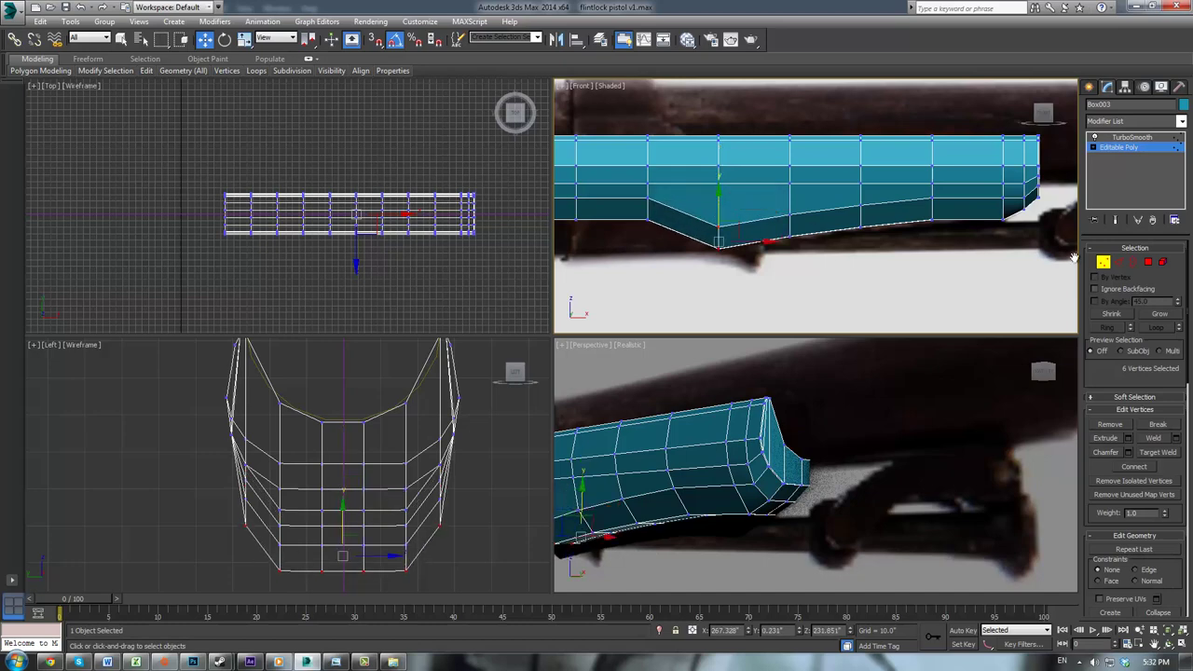
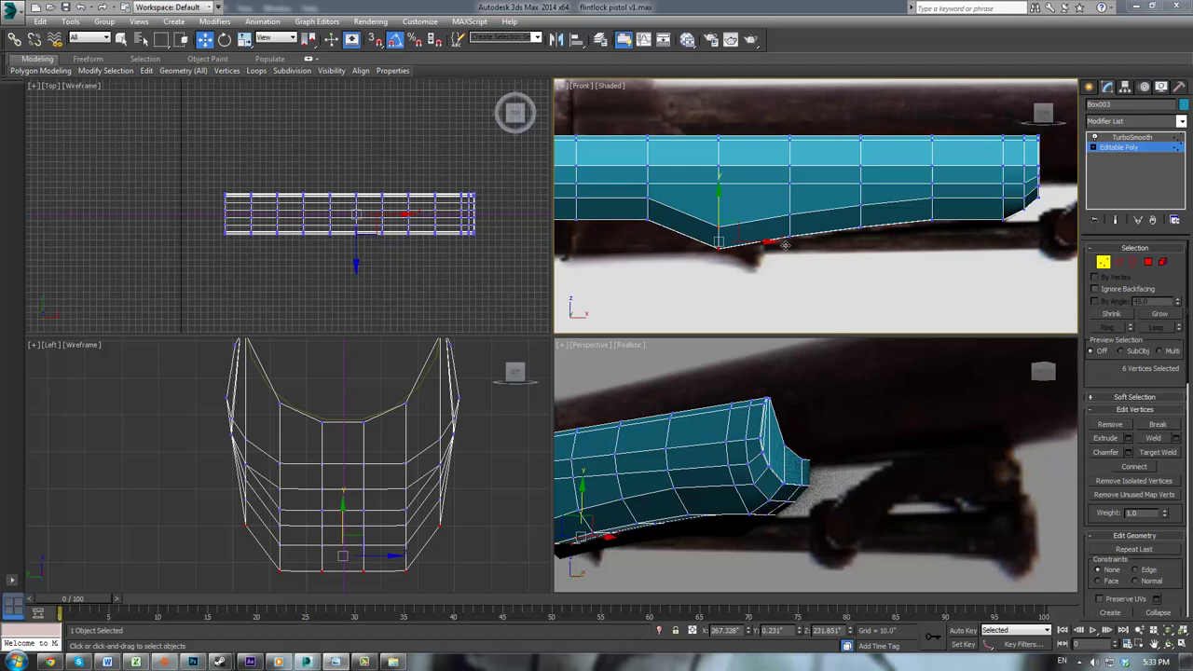
left_click_drag(718, 204, 718, 202)
Step: Lower the bottom vertices of the next three columns toward the rear to match the reference stock's lower edge
middle_click_drag(664, 253, 757, 230)
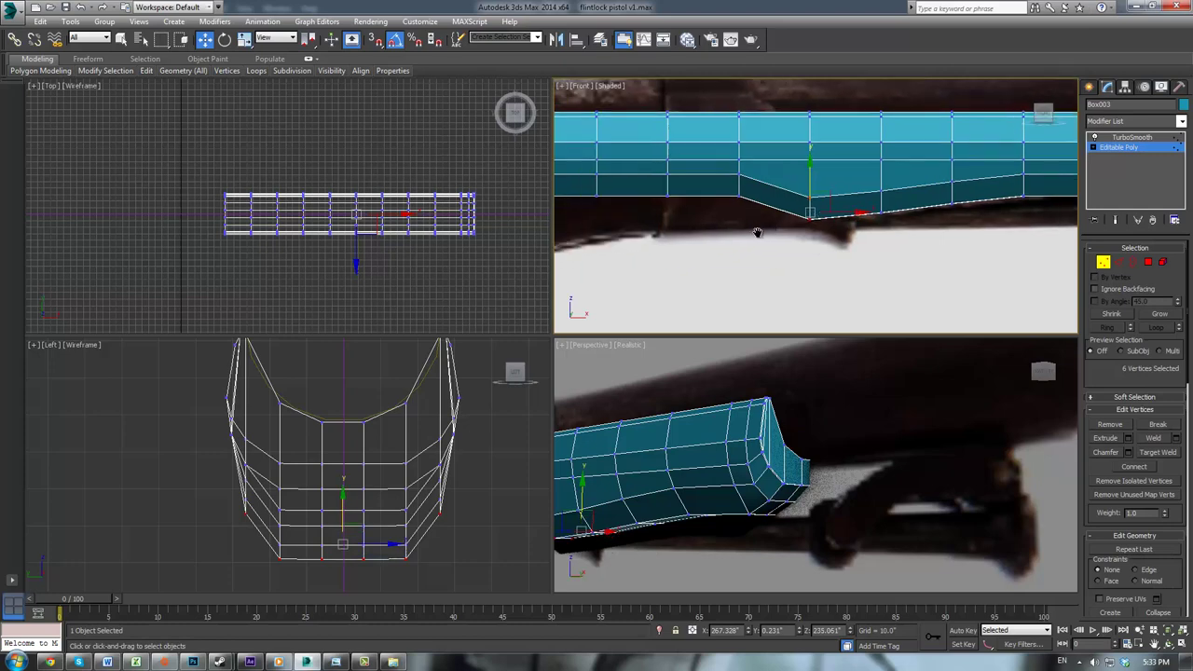
left_click_drag(726, 170, 755, 202)
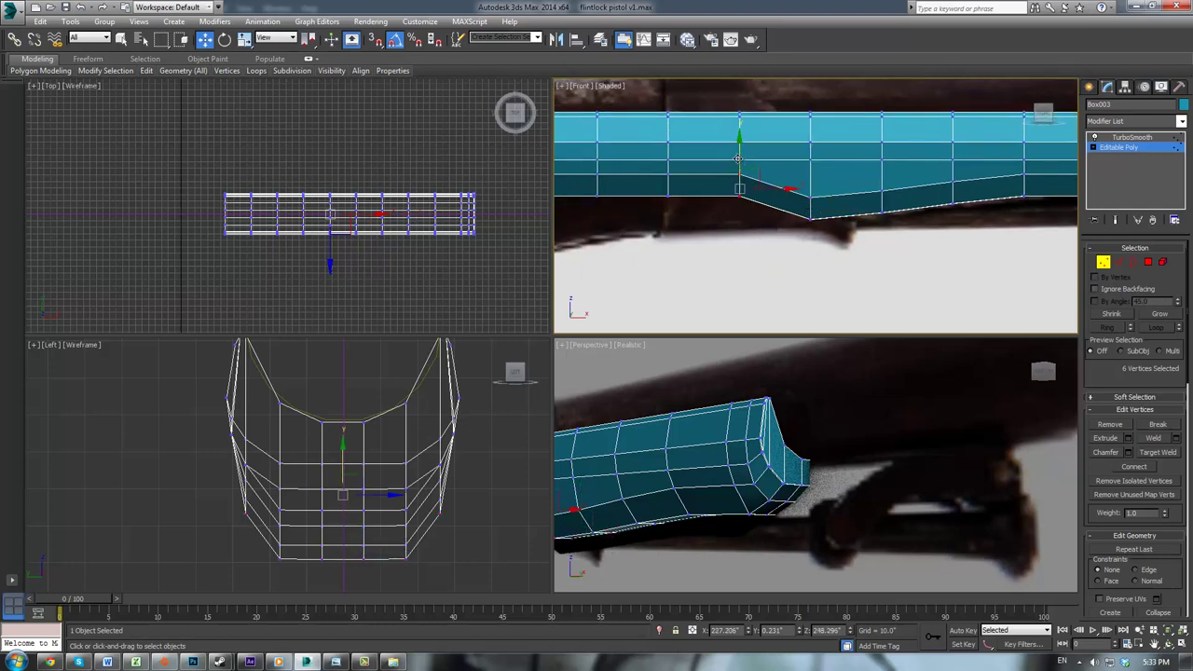
left_click_drag(741, 158, 742, 191)
left_click_drag(646, 166, 691, 218)
left_click_drag(670, 156, 664, 191)
middle_click_drag(589, 196, 717, 198)
left_click_drag(707, 167, 725, 199)
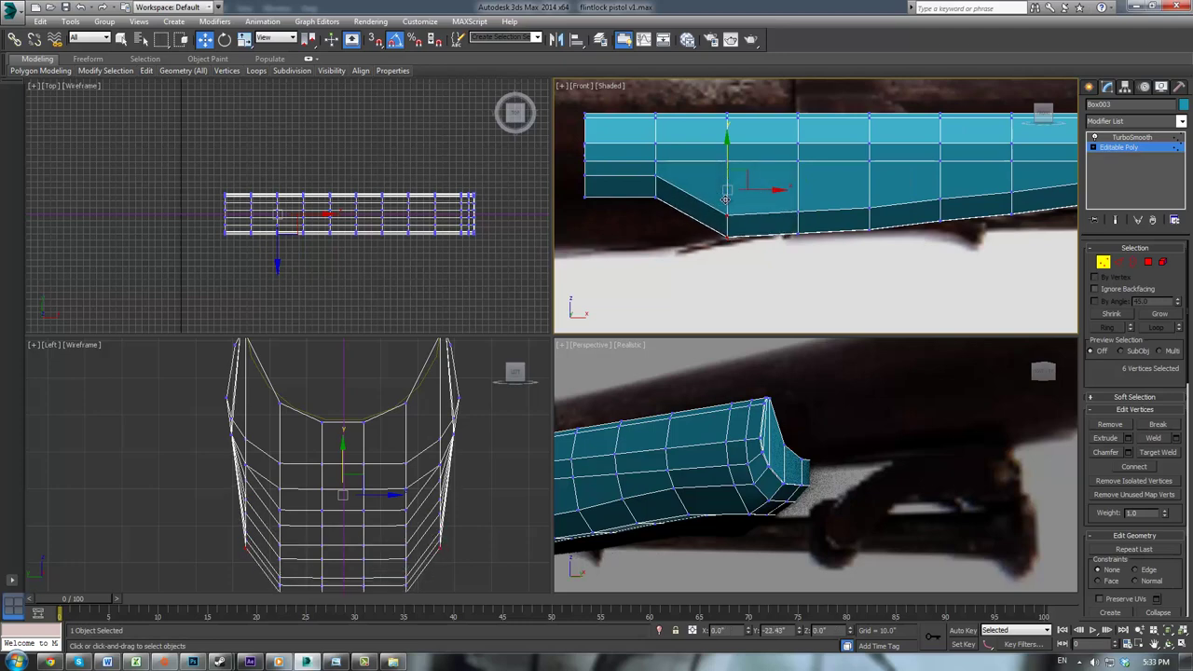
left_click(728, 233)
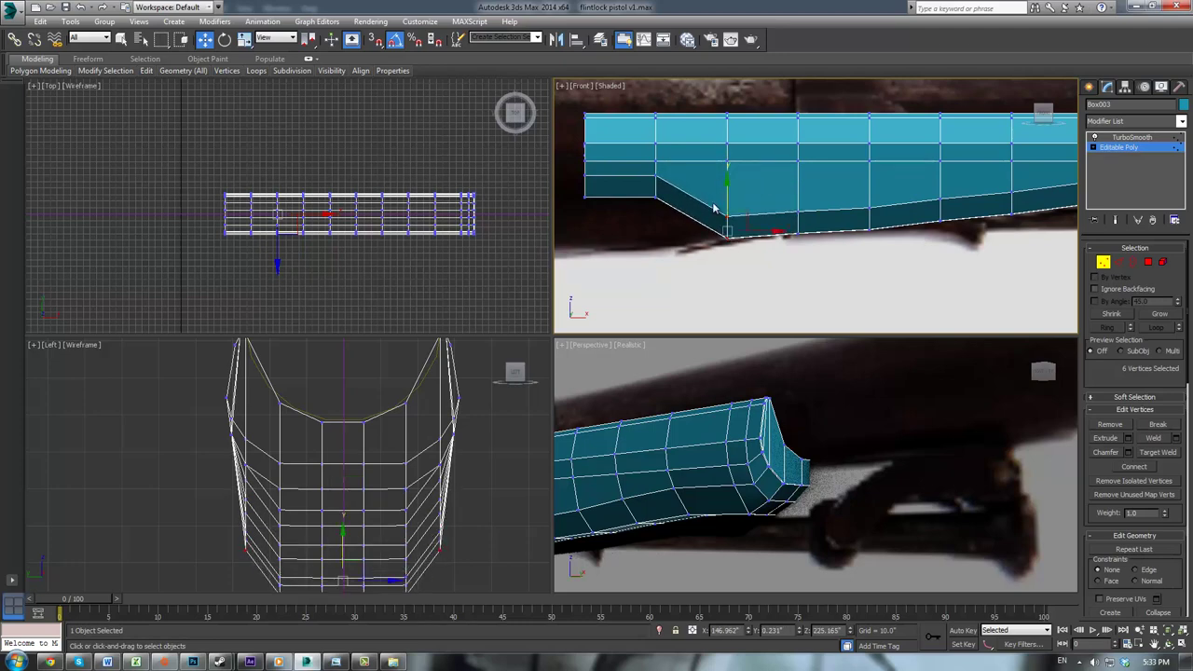
Step: Lower the bottom vertices of the last two rear columns to meet the reference stock's underside
scroll(743, 251, "down", 4)
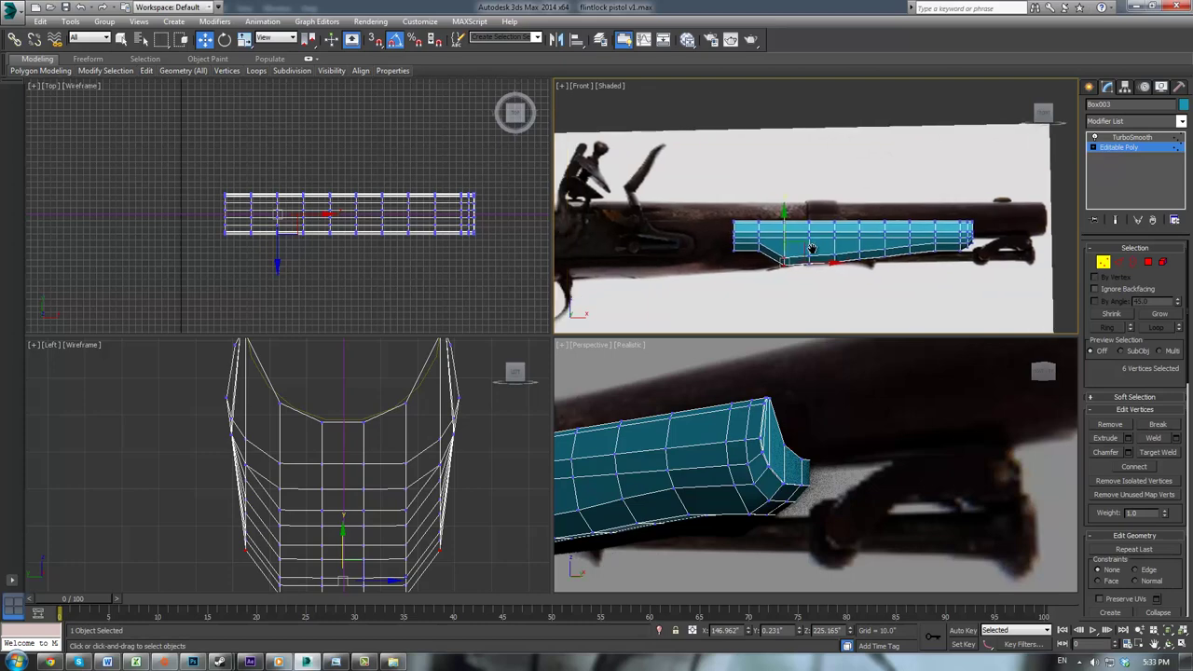
scroll(743, 252, "up", 4)
middle_click_drag(808, 240, 859, 212)
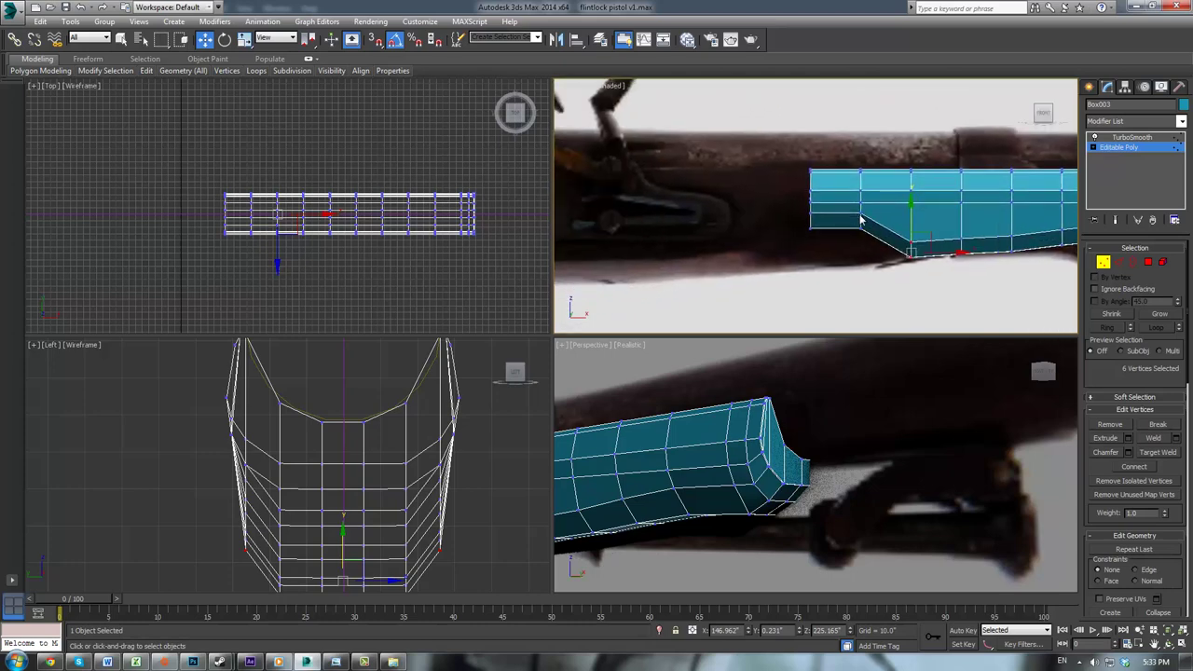
mouse_move(875, 246)
left_mouse_down()
mouse_move(856, 210)
mouse_move(862, 228)
left_mouse_up()
left_click_drag(792, 210, 818, 256)
left_click_drag(812, 192, 815, 231)
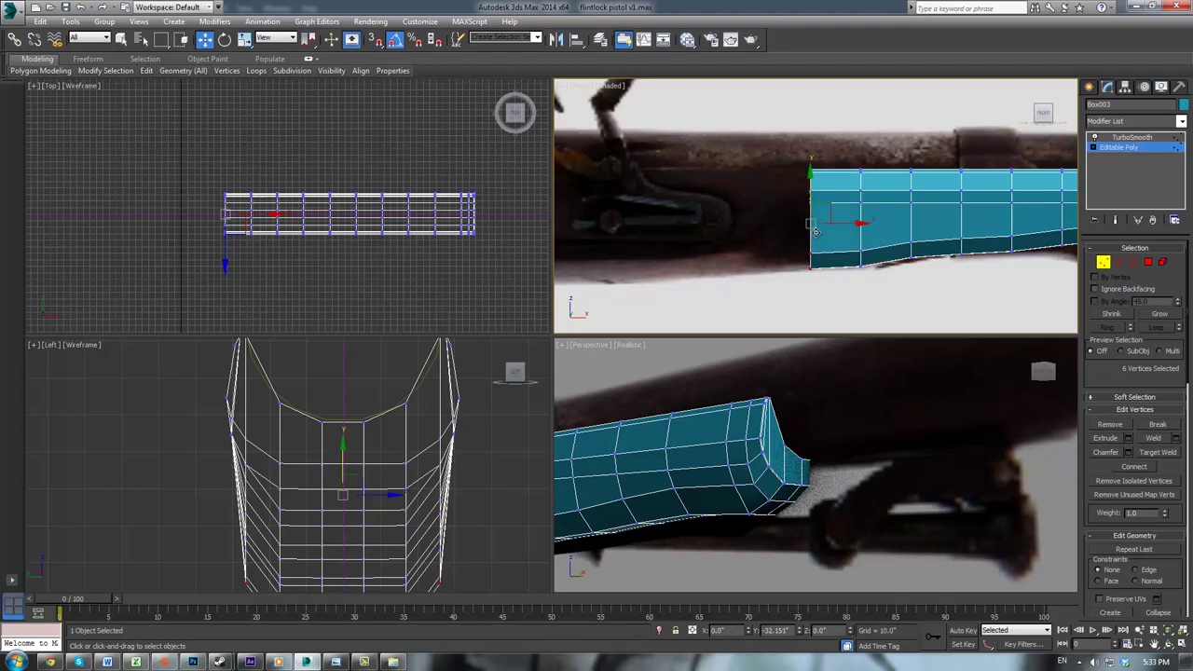
Step: Examine the smoothed stock piece against the reference image from several angles in the perspective view
left_click(1117, 140)
left_click(971, 280)
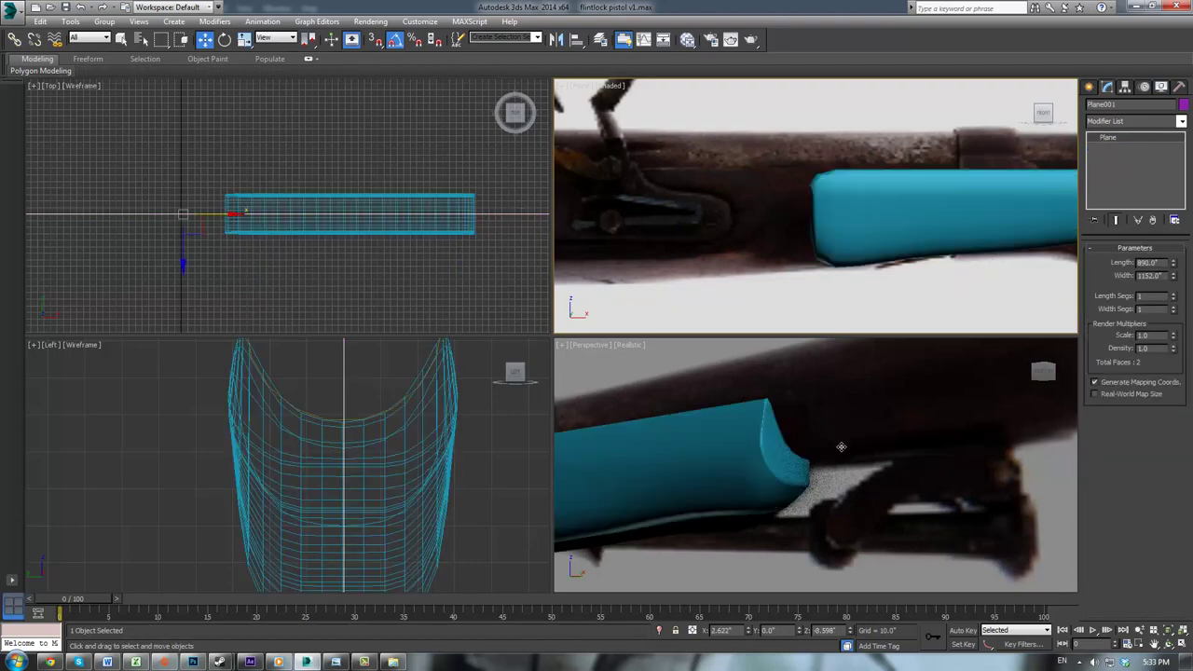
scroll(842, 448, "down", 5)
scroll(831, 455, "up", 2)
middle_click_drag(831, 455, 810, 431, "alt")
scroll(942, 456, "up", 1)
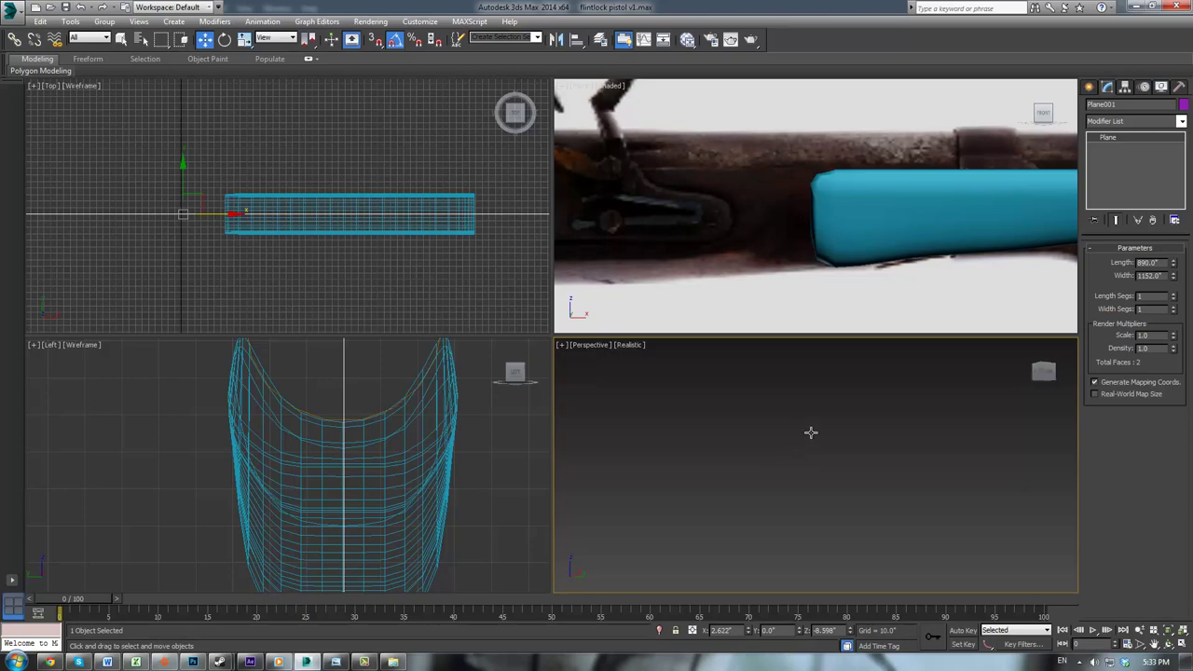
scroll(834, 414, "down", 4)
left_click(790, 381)
key("shift+z")
key("shift+z")
key("shift+z")
key("shift+z")
key("shift+z")
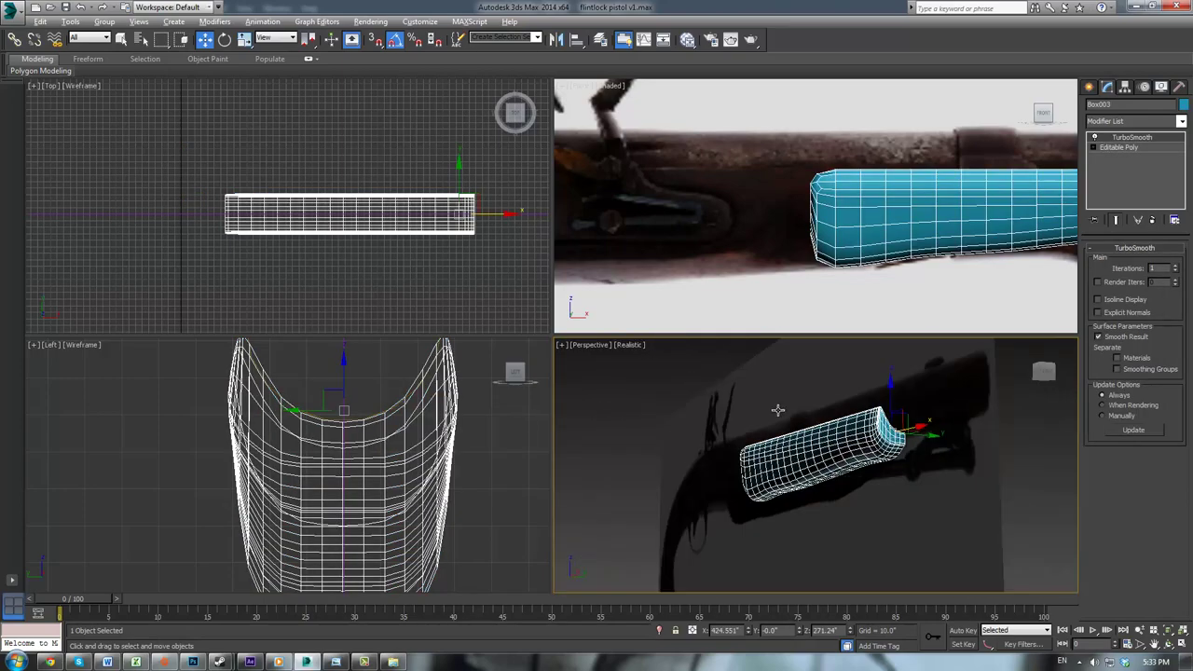
key("shift+z")
key("shift+z")
key("shift+z")
key("shift+z")
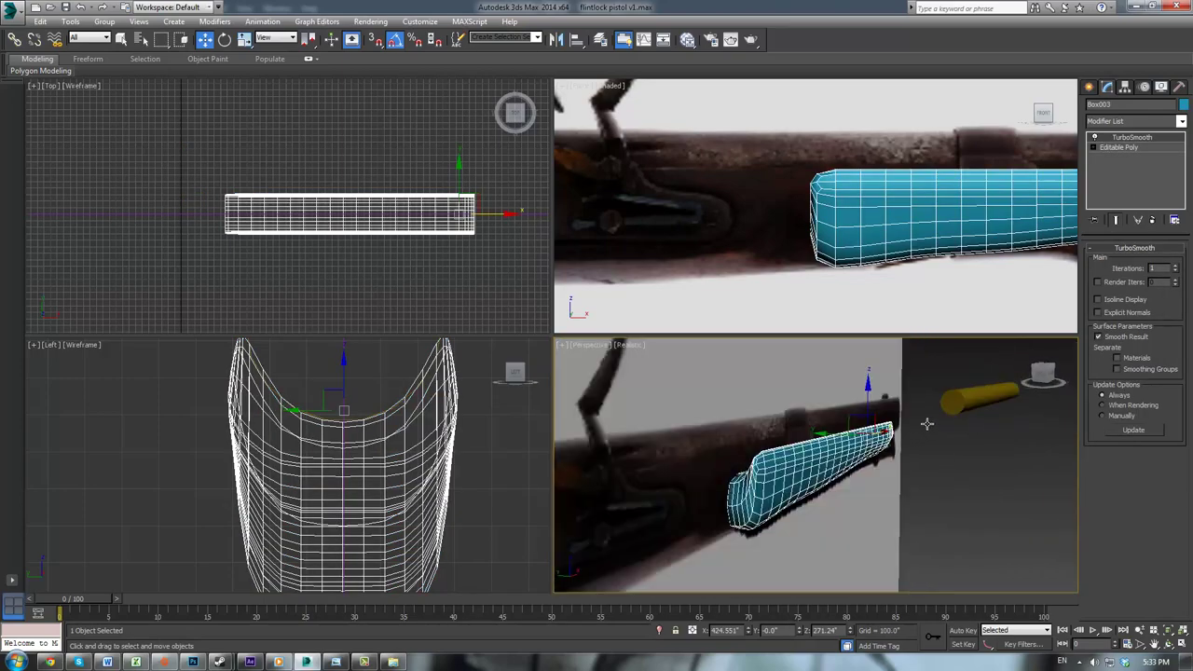
key("shift+z")
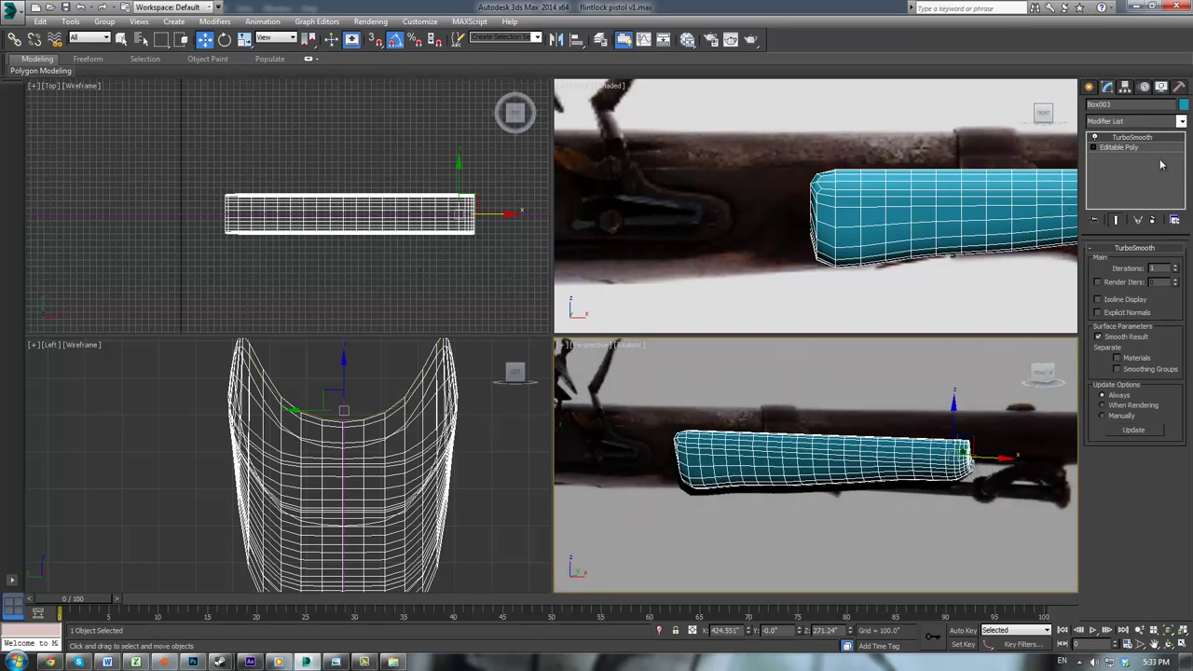
Step: Extrude the nine rear end polygons five times by 40.122" each to lengthen the stock piece toward the lock
left_click(1128, 147)
middle_click_drag(777, 192, 1021, 247)
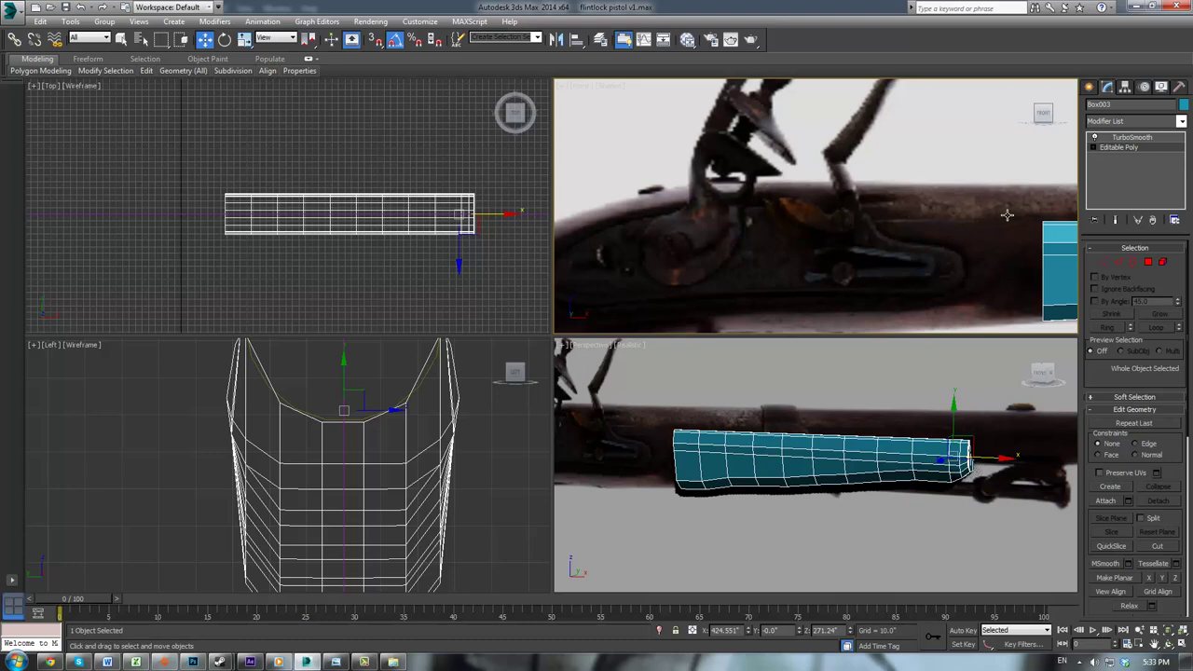
middle_click_drag(934, 243, 871, 221)
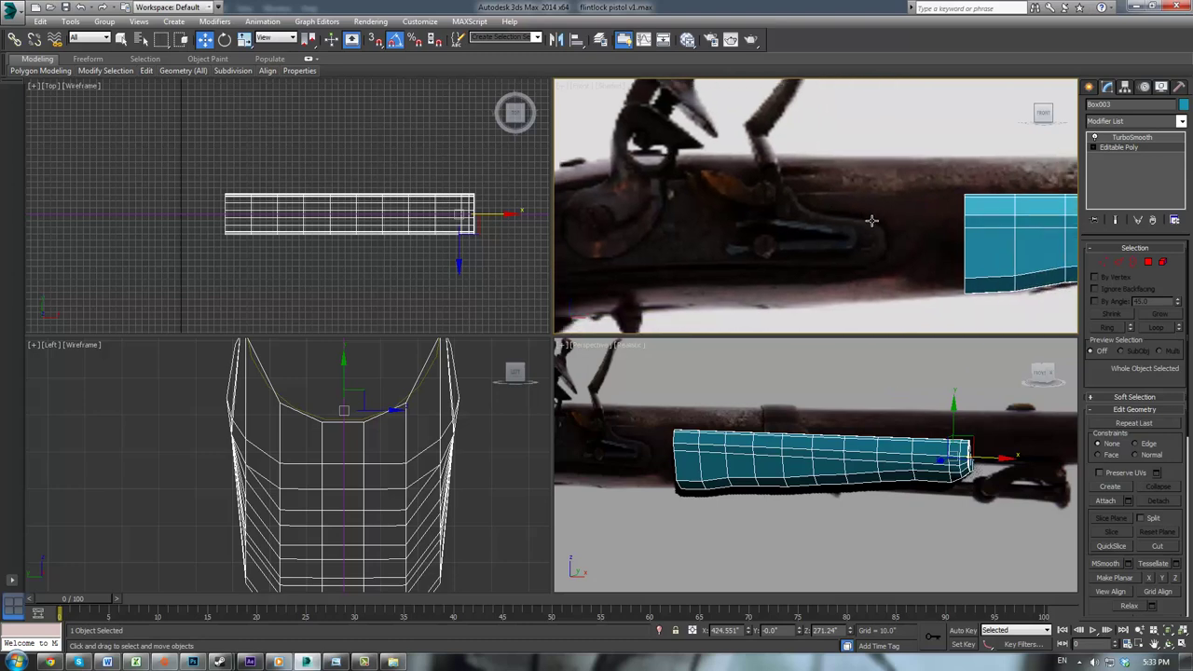
left_click(1148, 263)
key("ctrl+a")
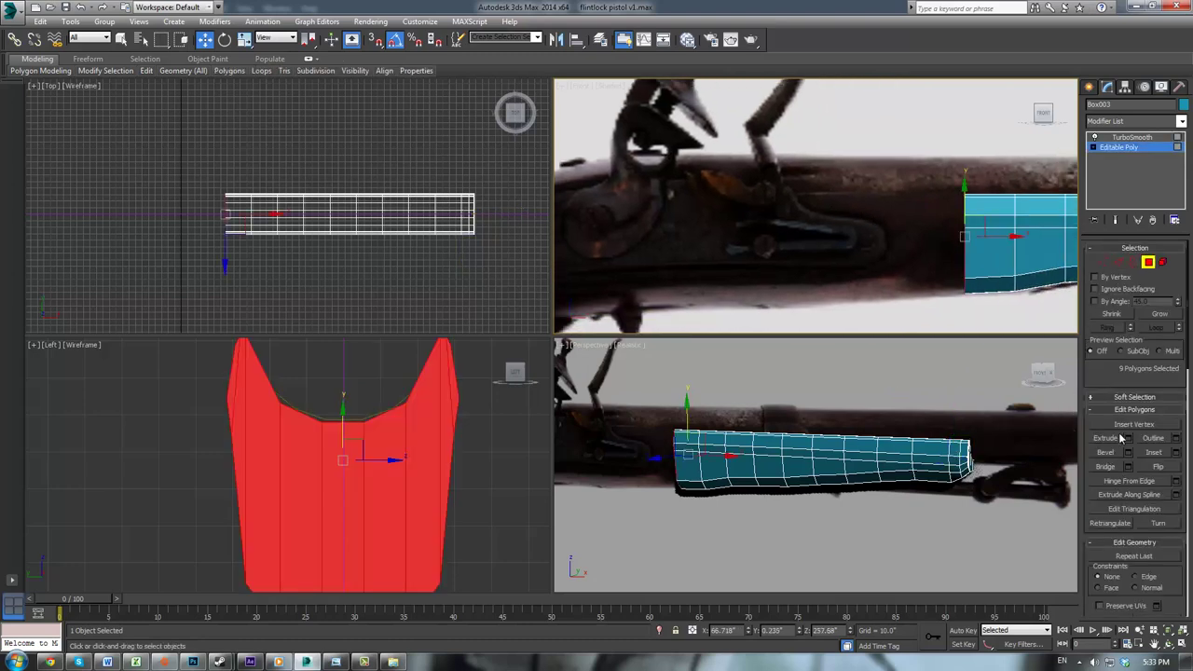
left_click(1129, 438)
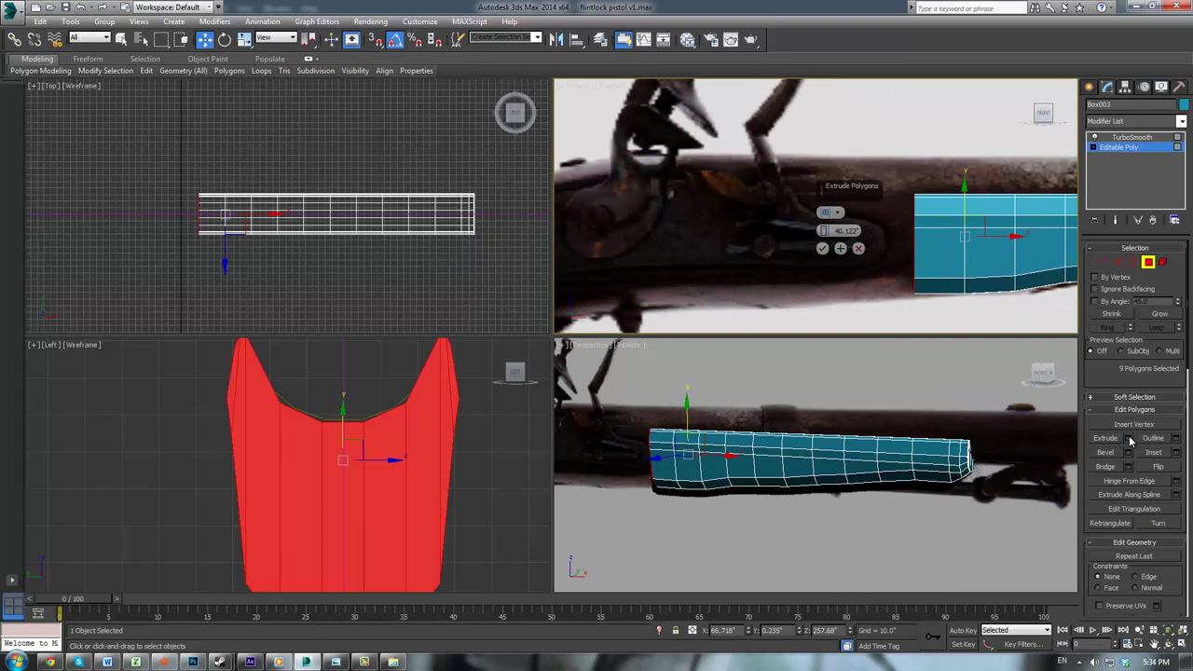
left_click(840, 249)
left_click(840, 249)
left_click(840, 249)
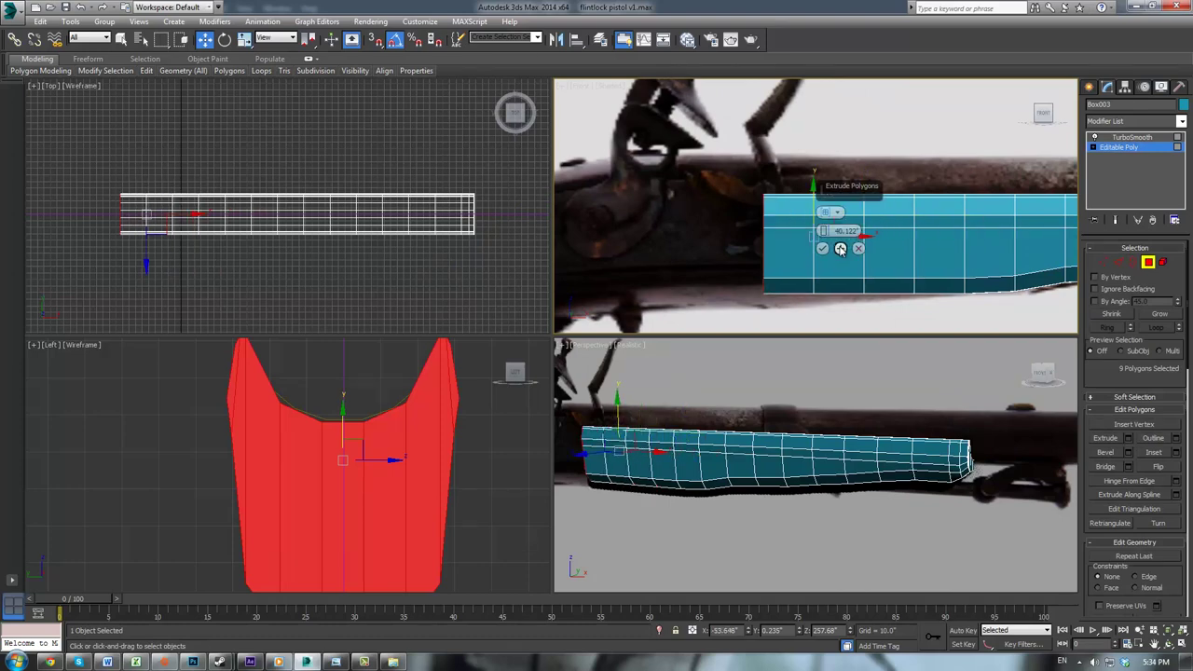
left_click(840, 249)
left_click(824, 249)
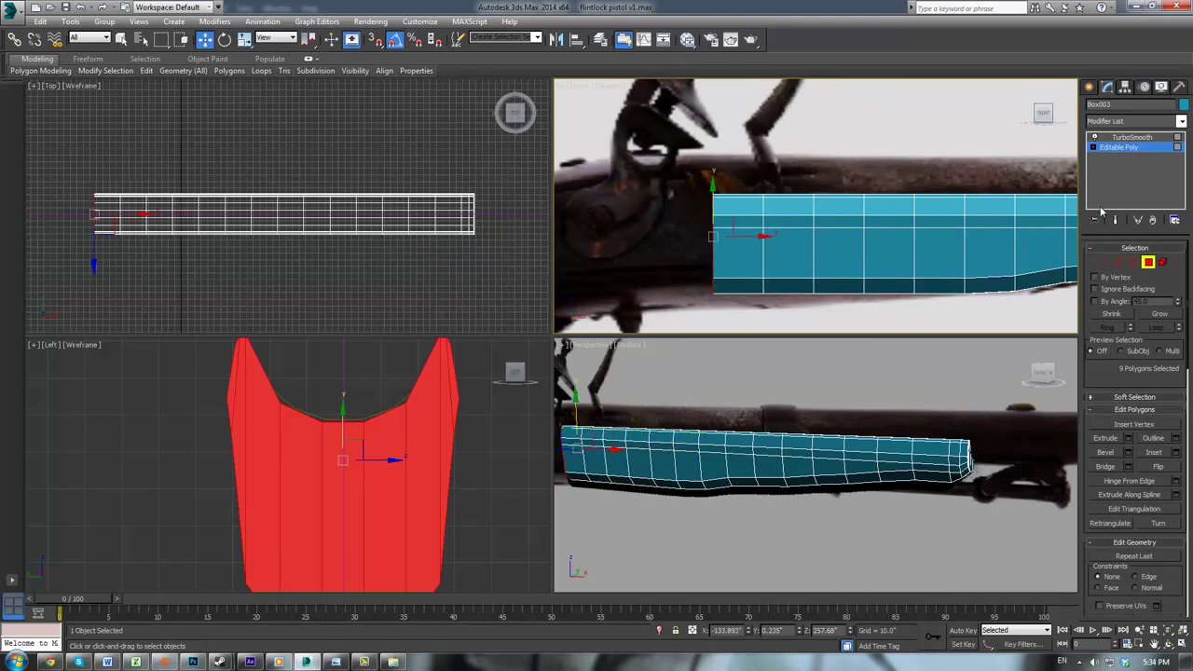
Step: Lower the bottom vertices of the newly extruded rear sections, progressively more toward the lock, to follow the reference stock's underside
left_click(1103, 262)
middle_click_drag(960, 269, 880, 206)
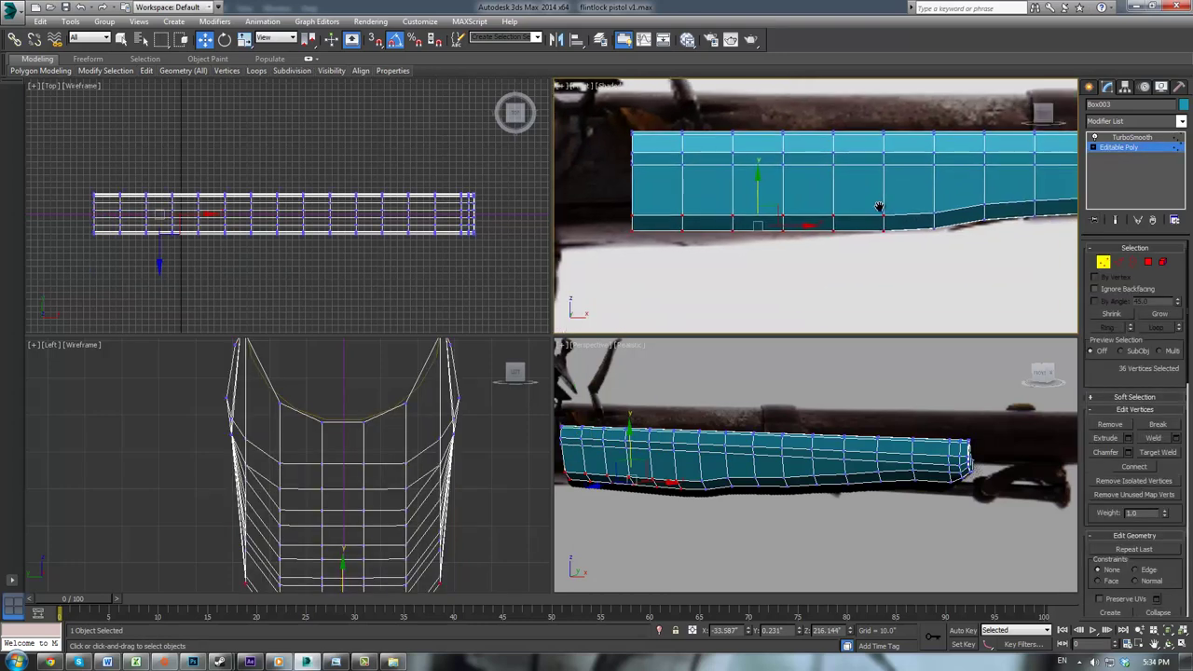
left_click(834, 231)
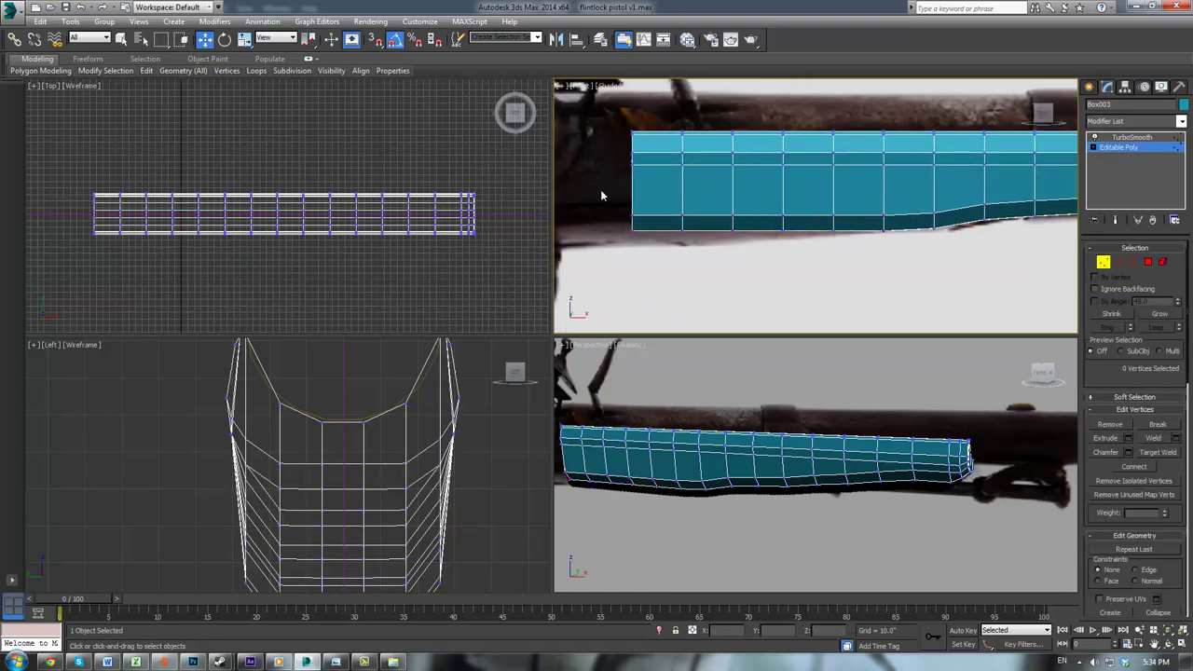
left_click_drag(600, 224, 892, 292)
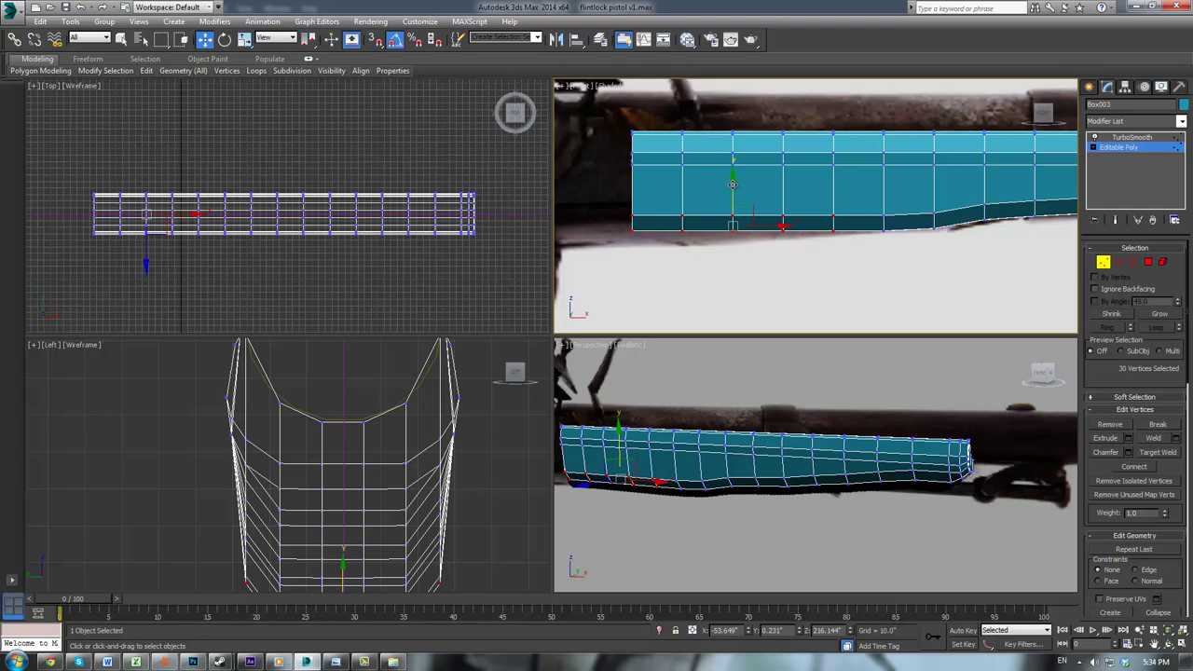
left_click_drag(733, 183, 734, 189)
left_click_drag(877, 259, 803, 207, "alt")
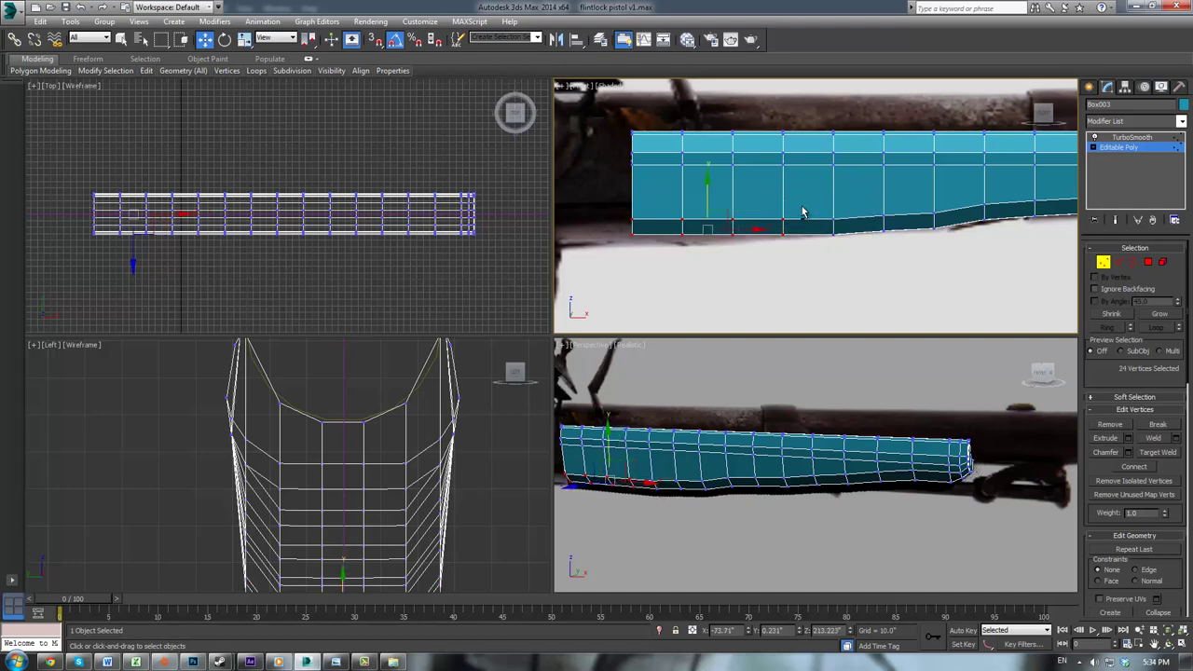
left_click_drag(708, 192, 684, 202)
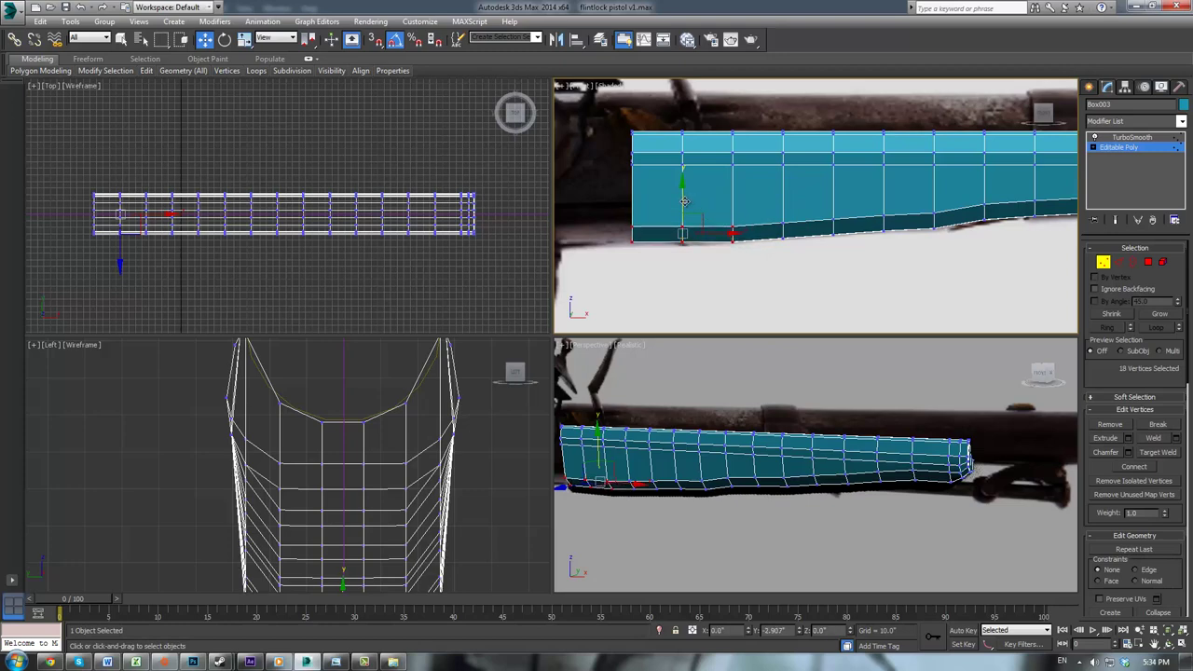
middle_click_drag(746, 187, 837, 190)
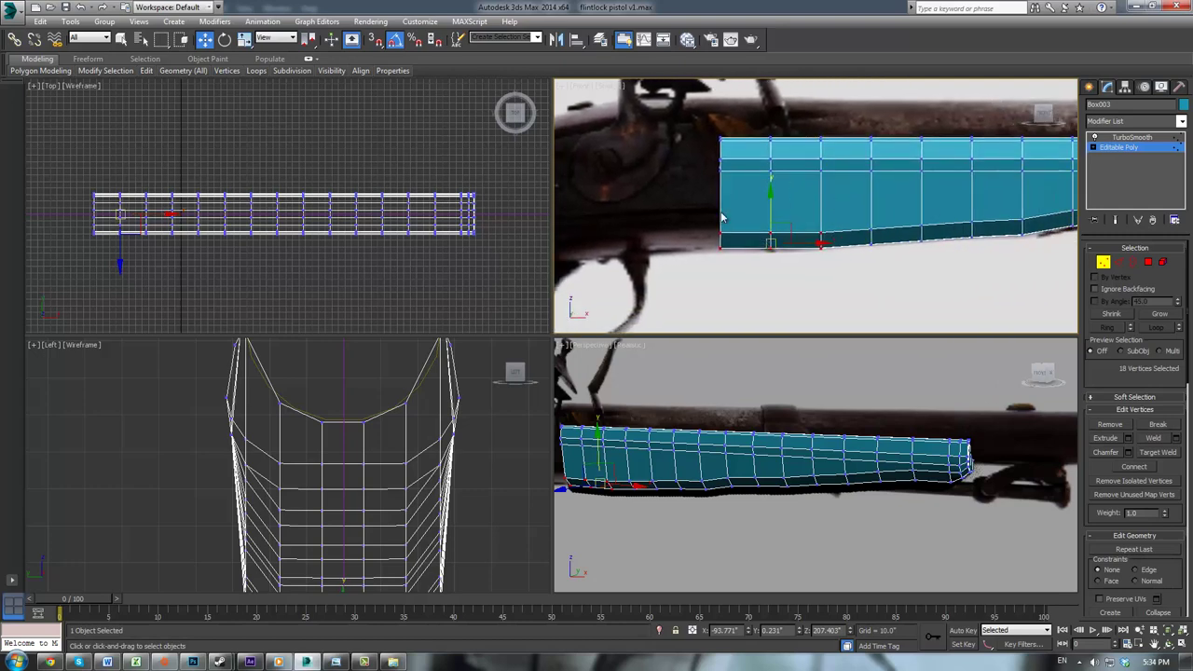
left_click(734, 215)
left_click_drag(756, 212, 733, 268)
left_click(723, 262)
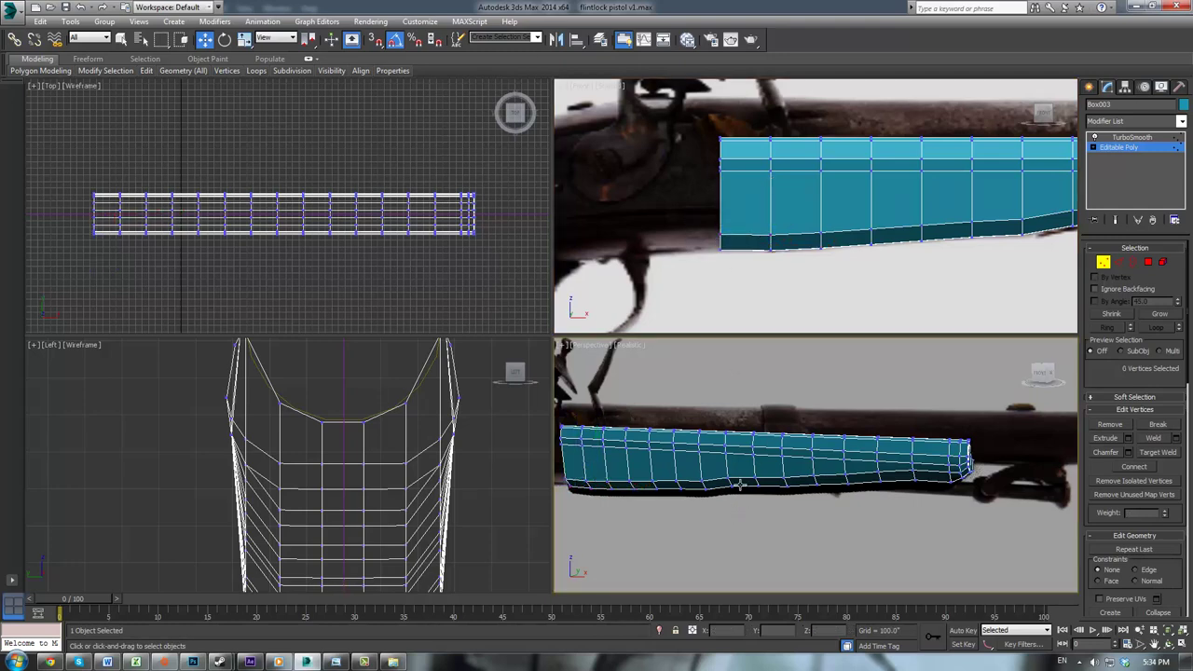
middle_click_drag(873, 264, 843, 302)
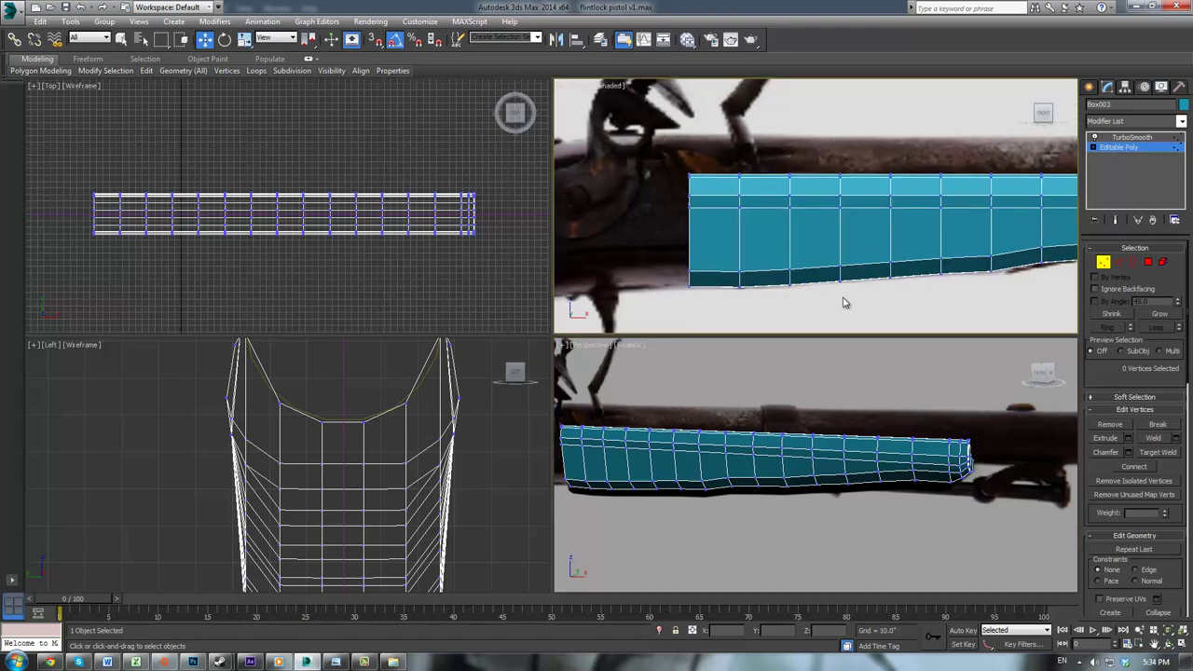
Step: Leave vertex editing and return to the TurboSmooth level to view the lengthened stock piece smoothed
left_click(1122, 148)
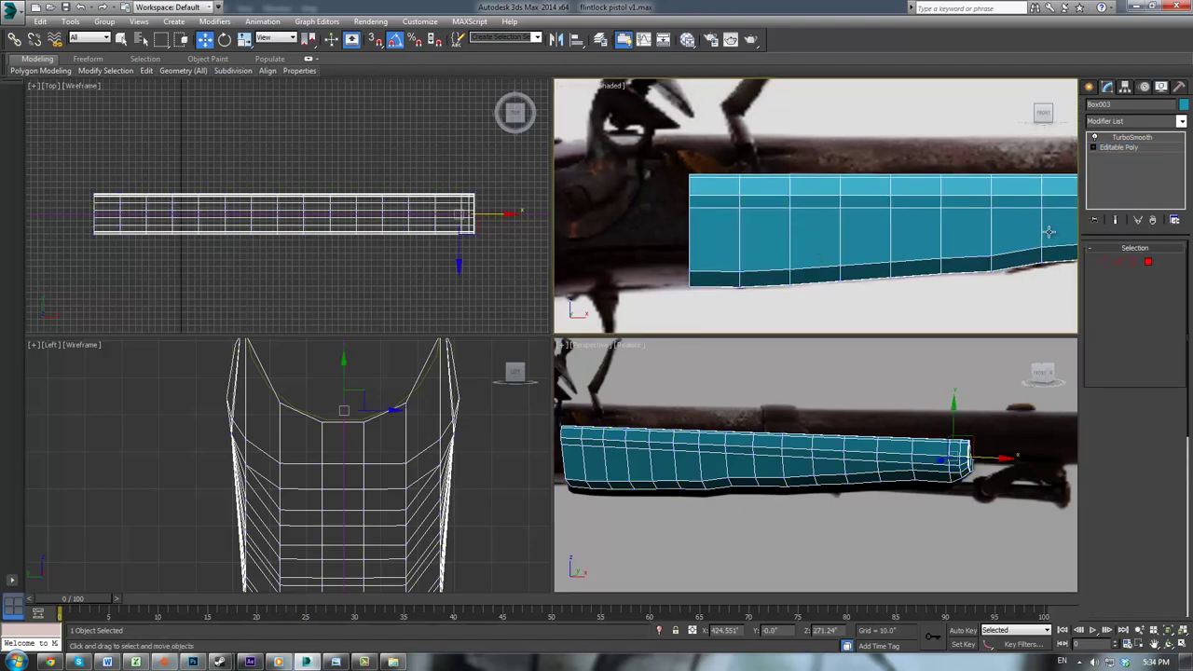
left_click(818, 370)
left_click(770, 476)
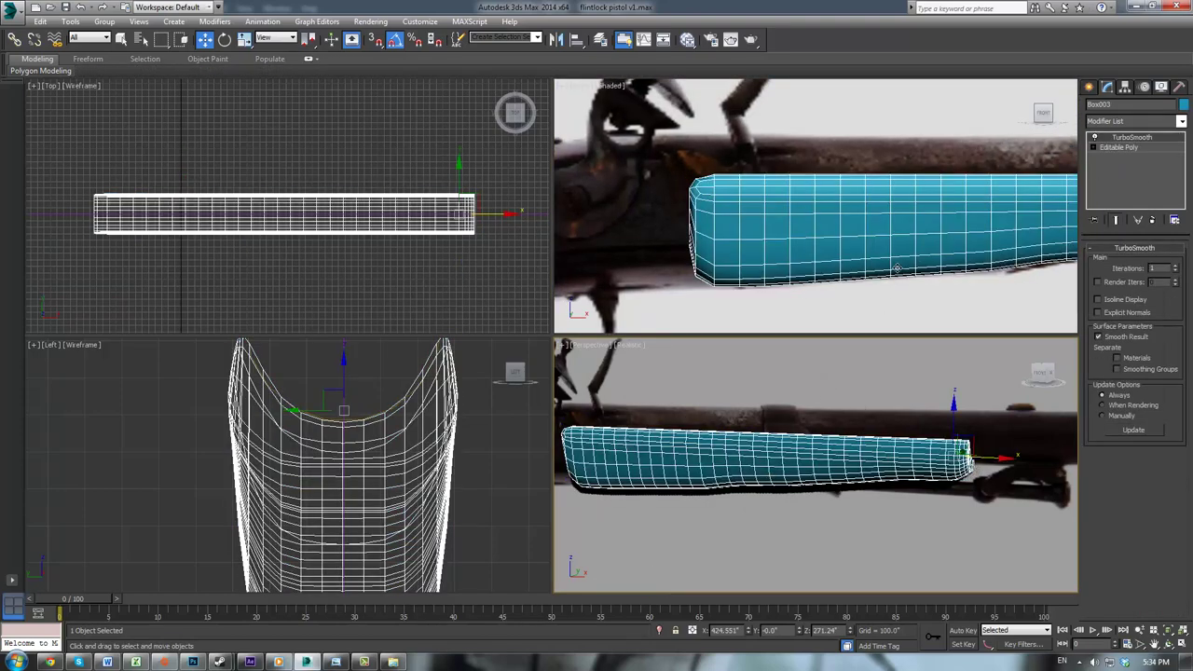
Step: Make the stock piece see-through and compare its rear end with the lock area of the reference image
key("alt+x")
scroll(897, 269, "up", 3)
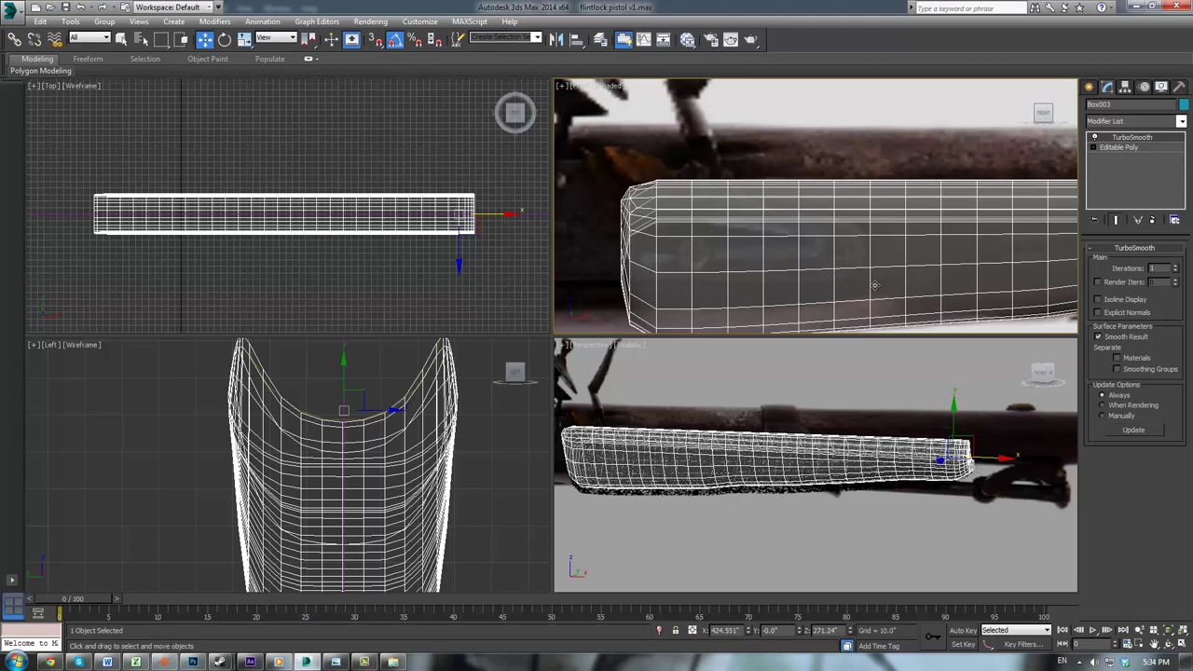
left_click(1119, 148)
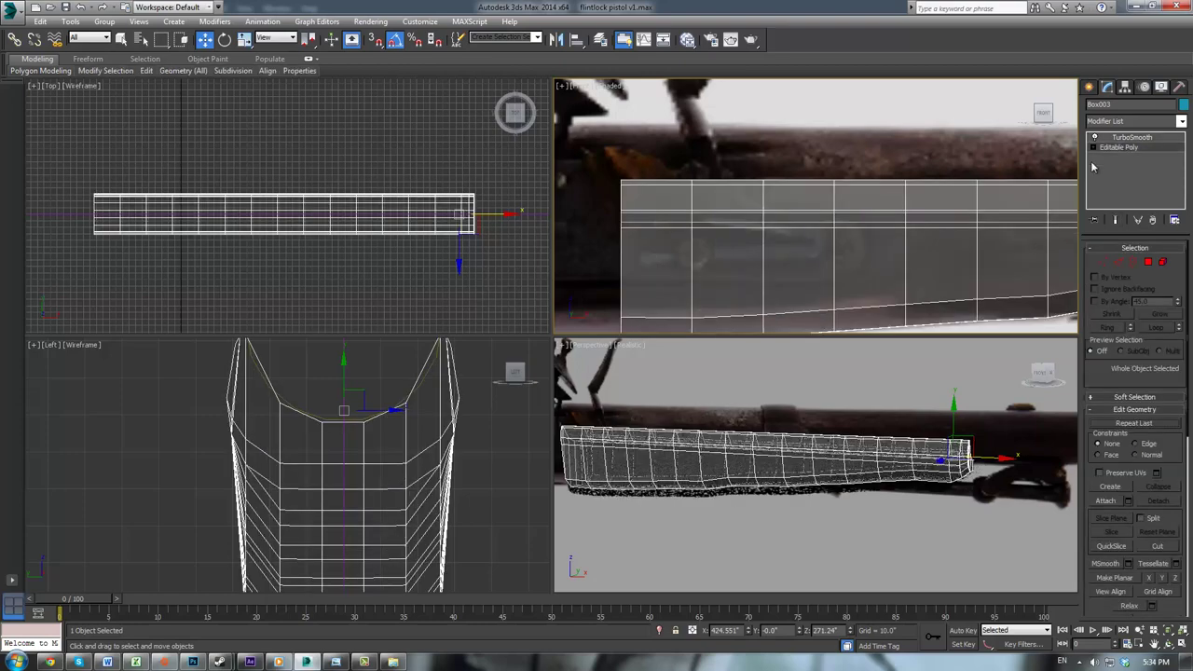
left_click(1117, 138)
left_click(789, 139)
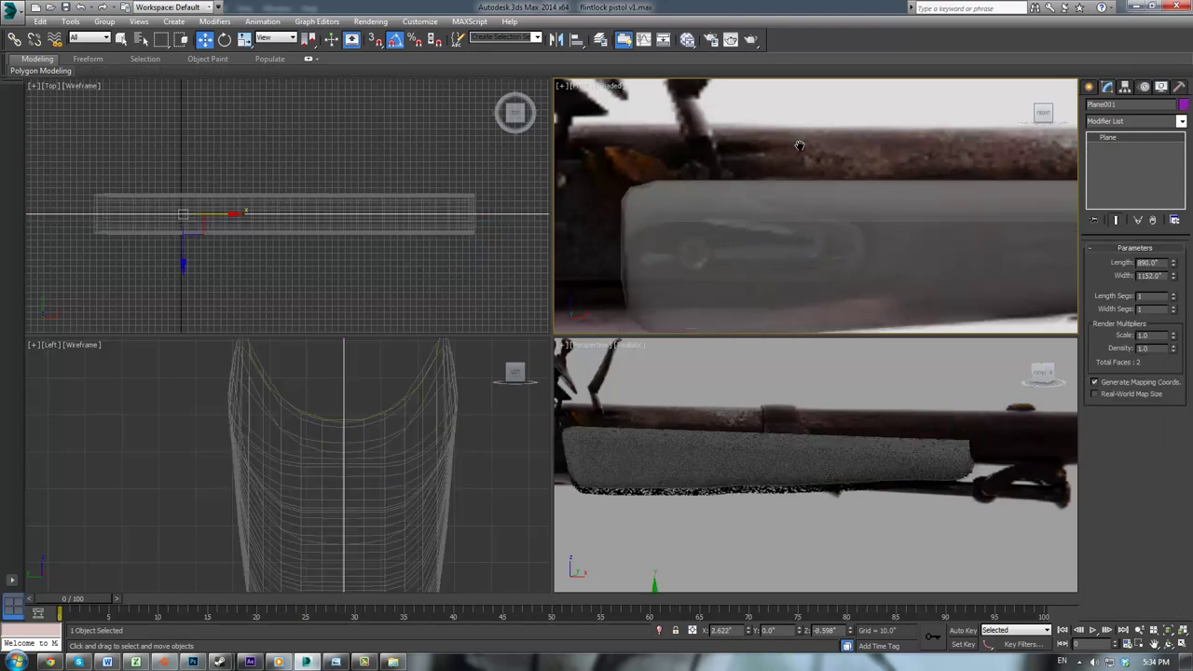
middle_click_drag(799, 145, 999, 129)
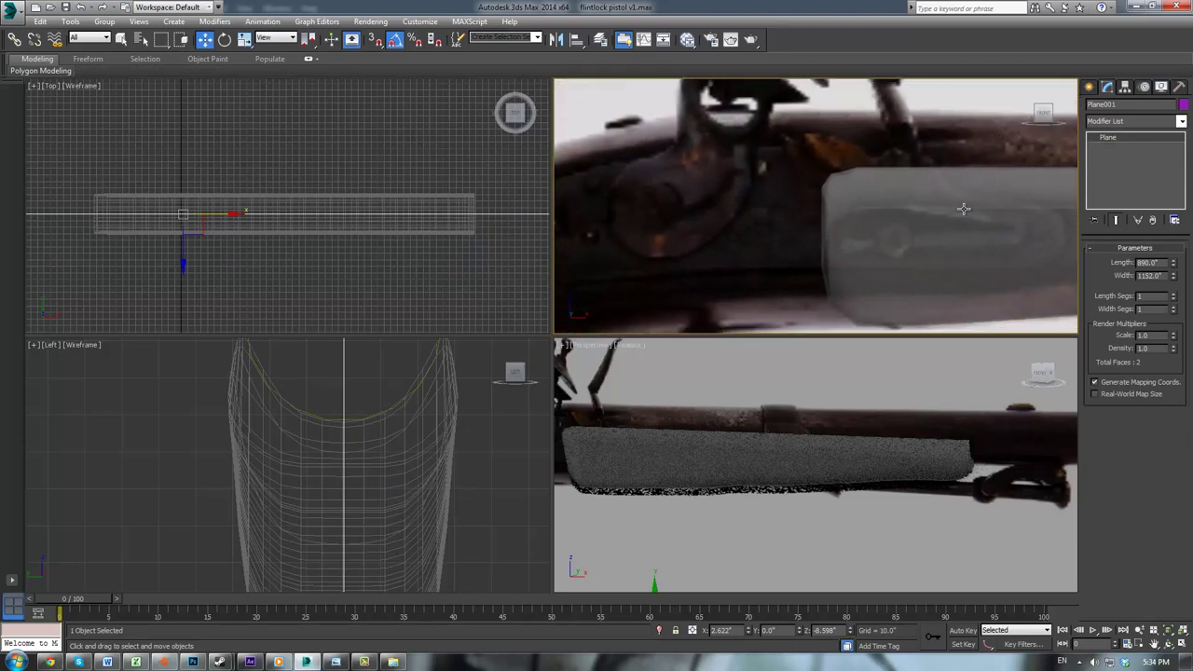
left_click(964, 209)
left_click(1114, 147)
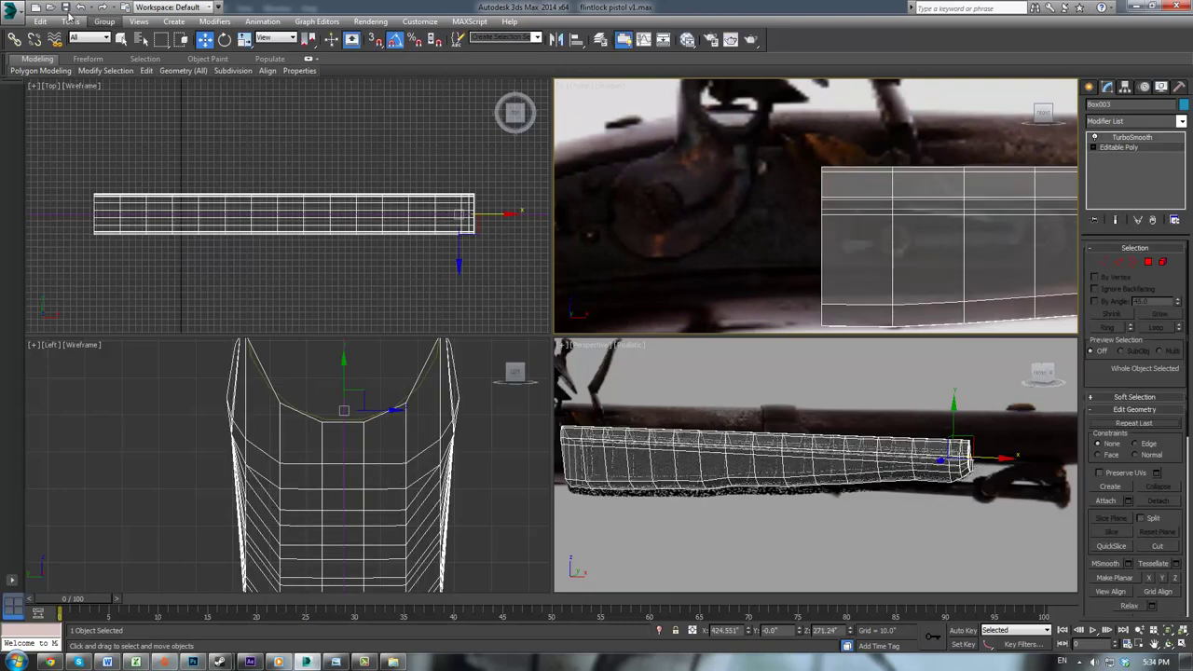
Step: Save the scene as a new version named flintlock pistol v2.max
left_click(13, 10)
left_click(42, 149)
left_click(178, 380)
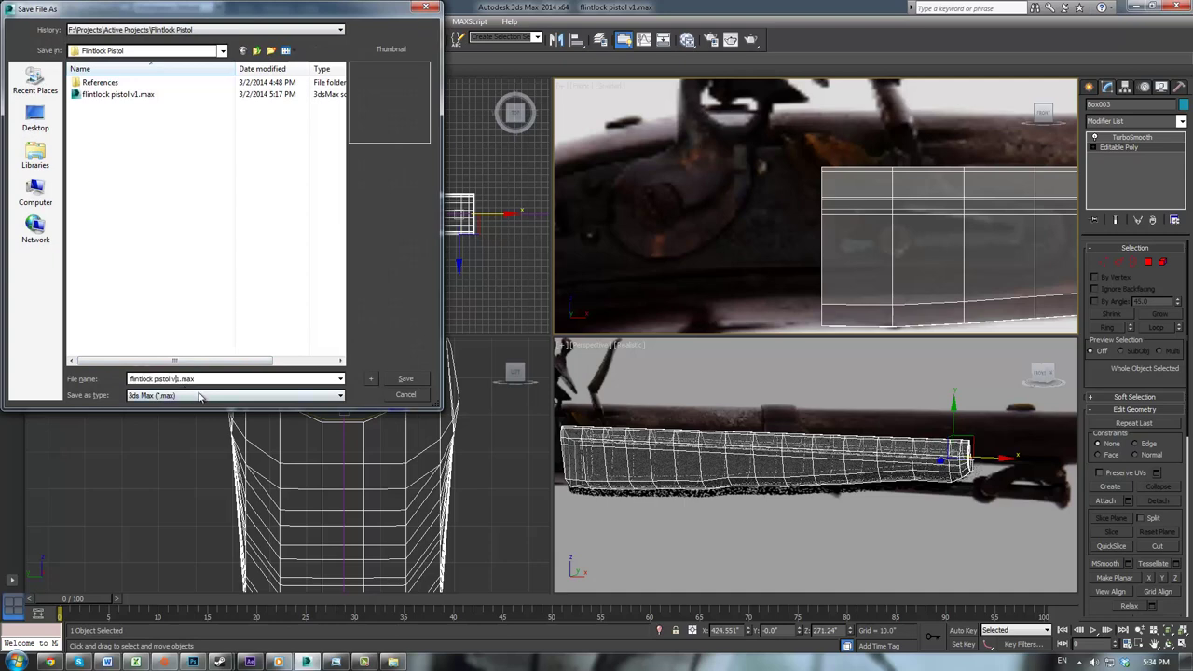
type("2")
key("Return")
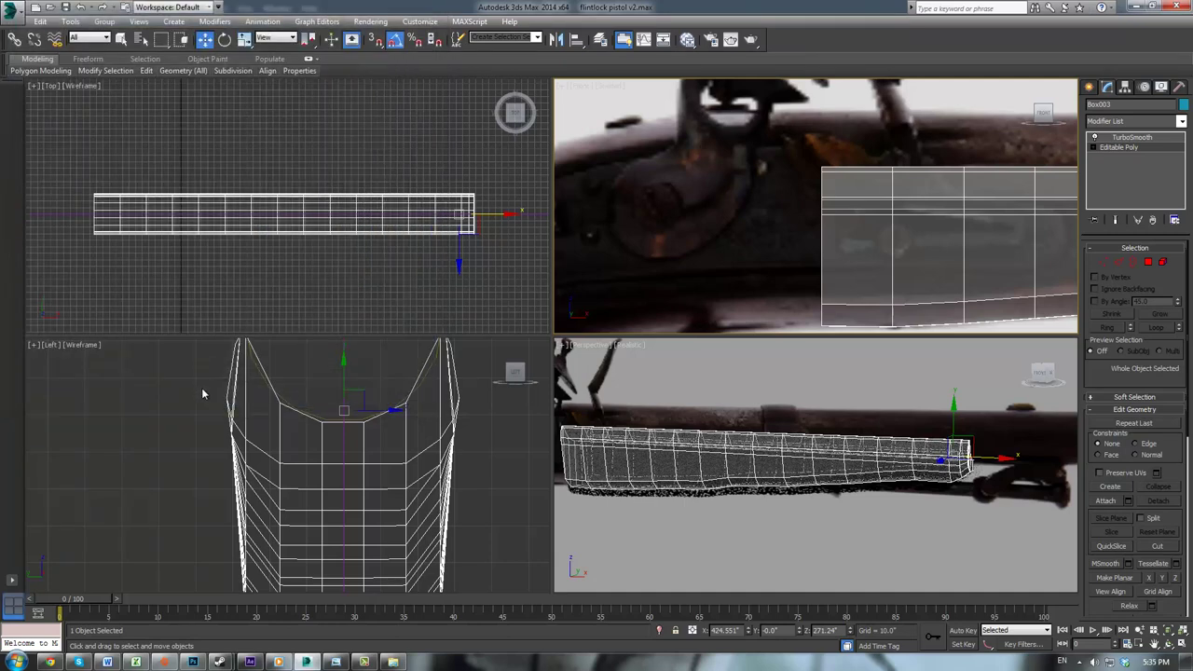
Step: Extrude the nine rear end polygons of the stock piece once more by 40.122" toward the lock
left_click(1148, 264)
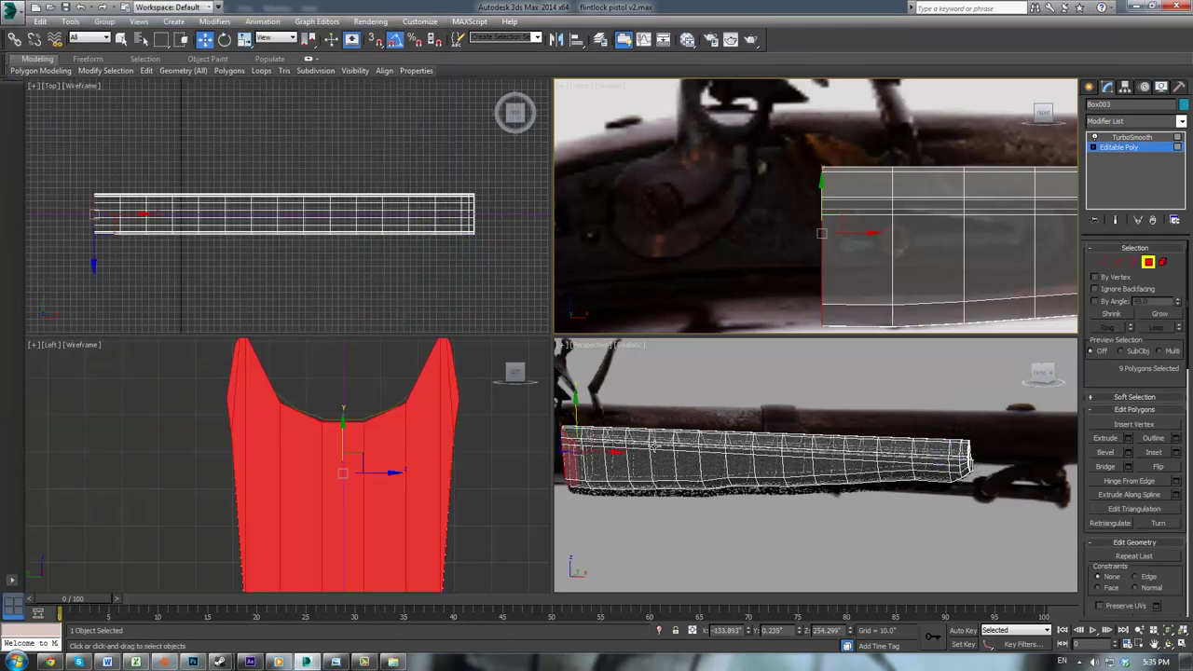
middle_click_drag(679, 447, 793, 444, "alt")
middle_click_drag(881, 307, 859, 244)
left_click_drag(858, 243, 924, 256)
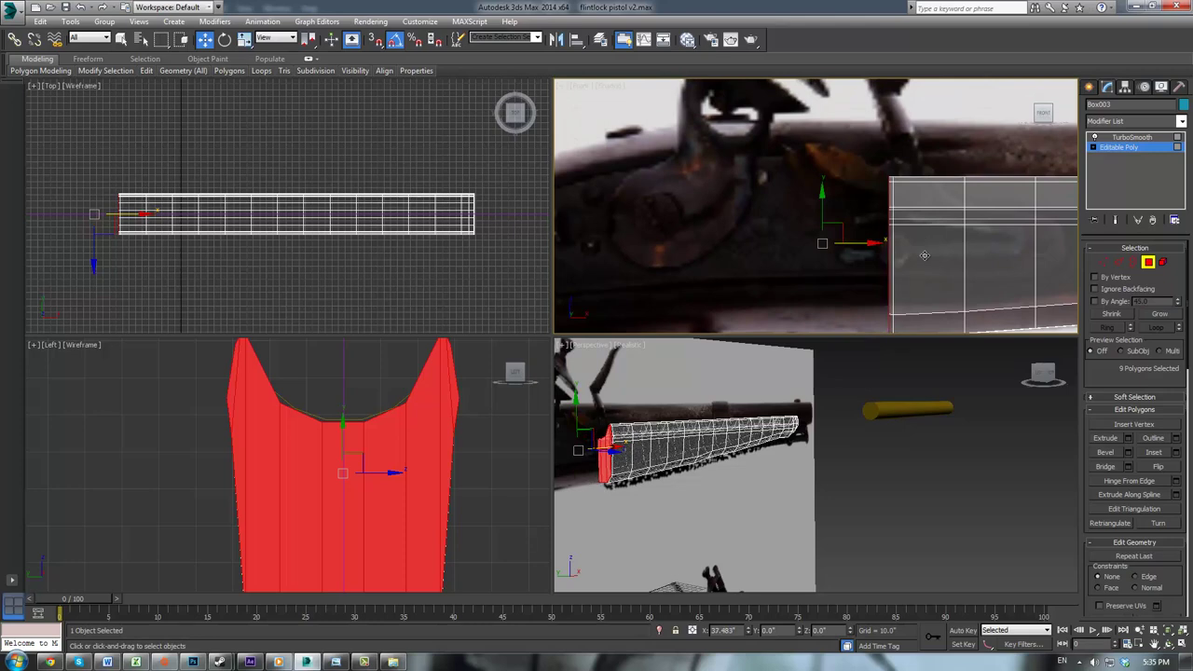
left_click_drag(924, 256, 856, 204)
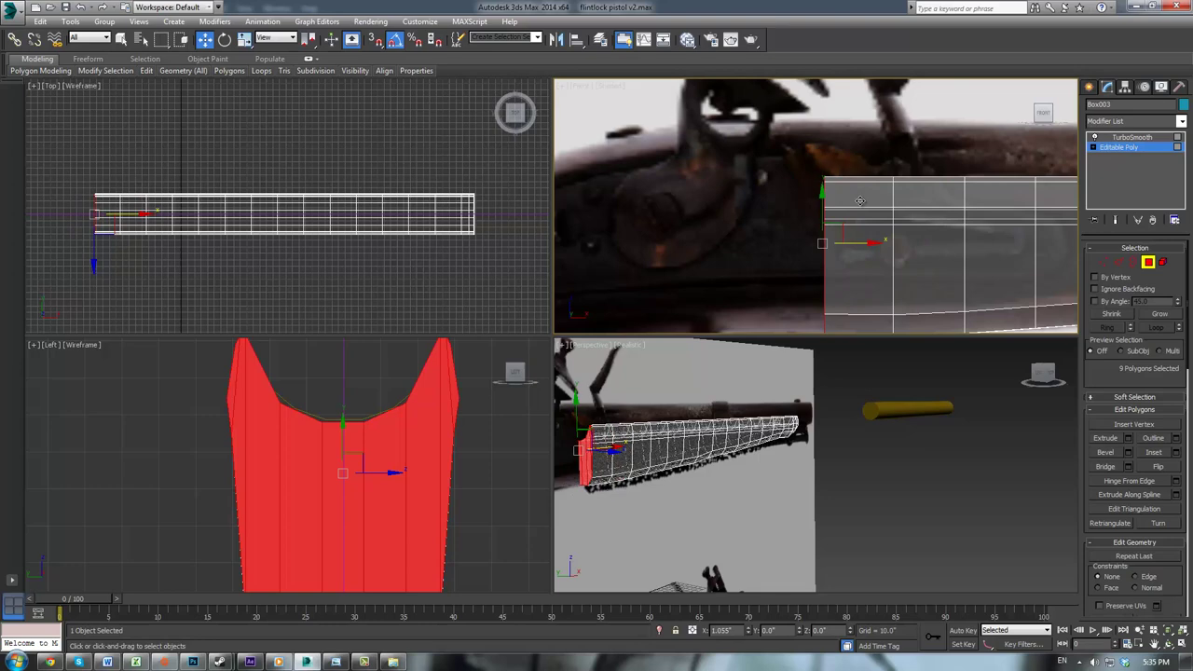
left_click(1128, 439)
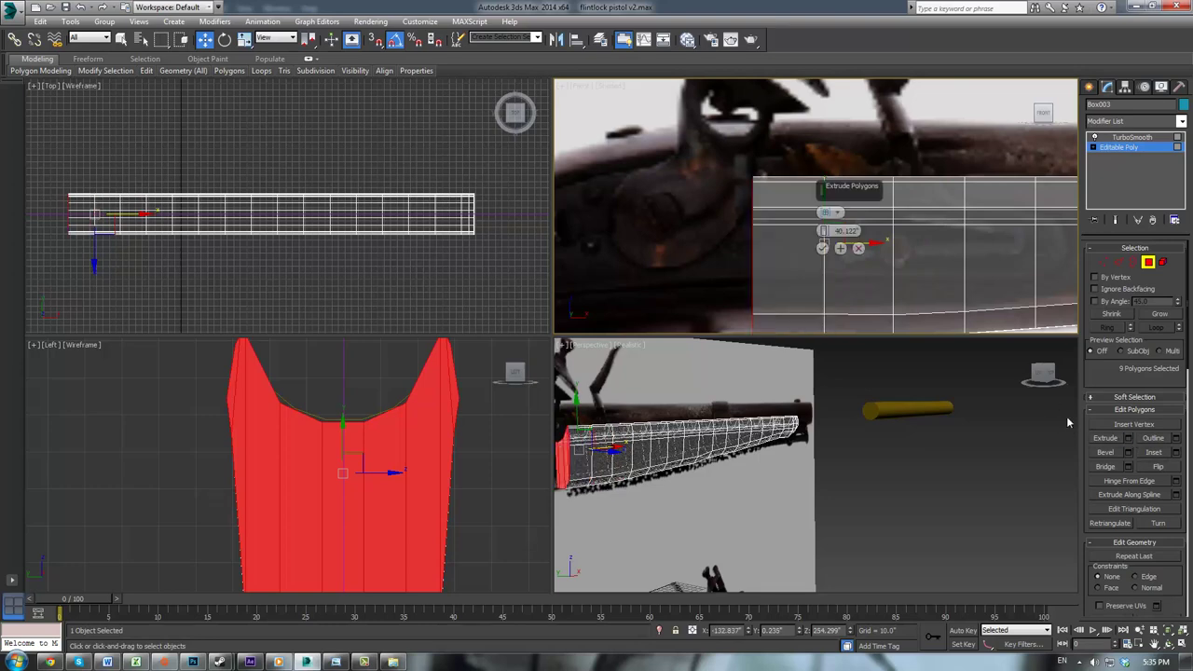
left_click(823, 248)
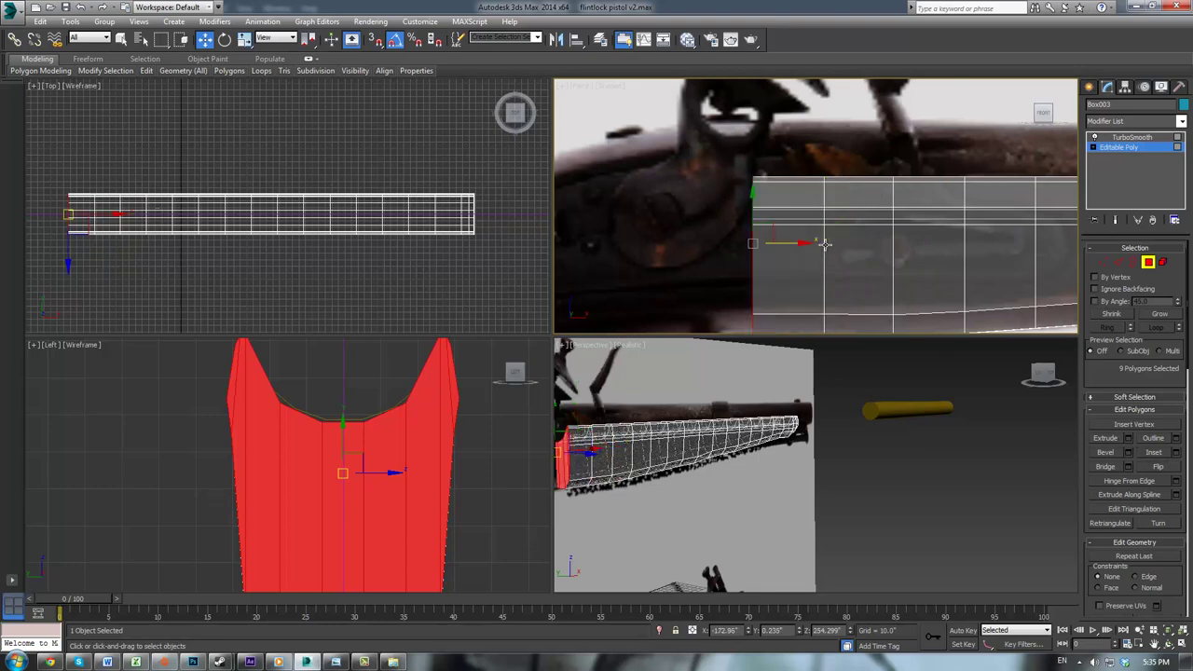
Step: Move the 14 upper vertices of the rear end about 30" up and 11" forward to the barrel's top edge in the reference
left_click(1106, 265)
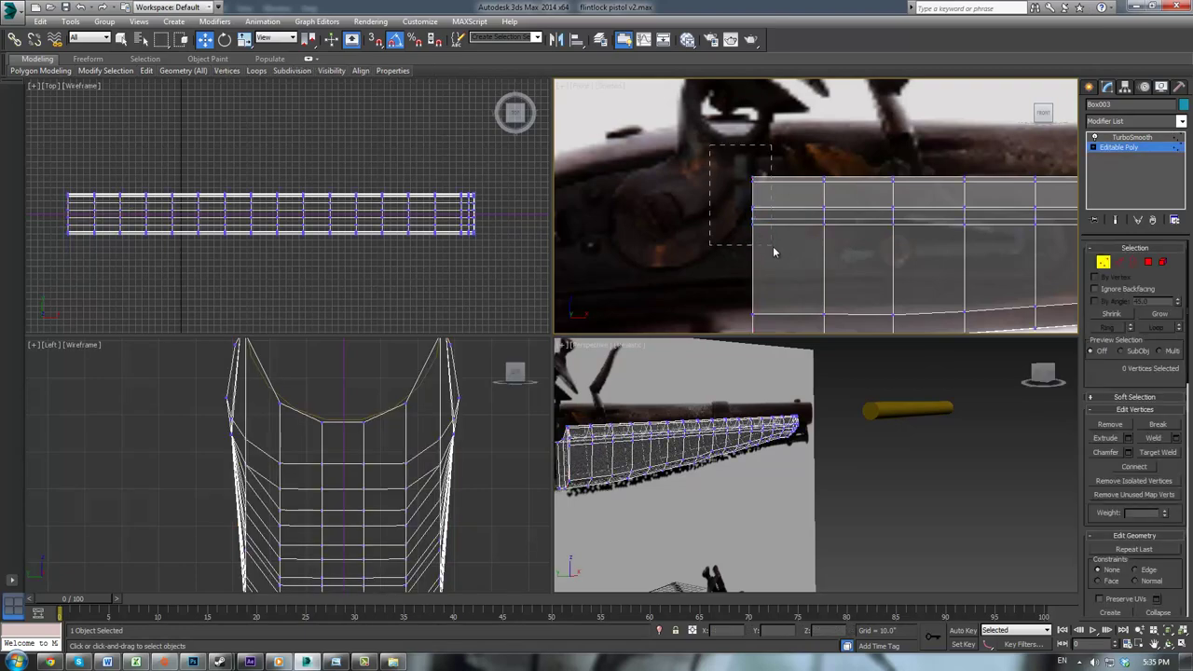
left_click_drag(773, 246, 773, 246)
middle_click_drag(588, 457, 751, 489)
scroll(741, 469, "up", 2)
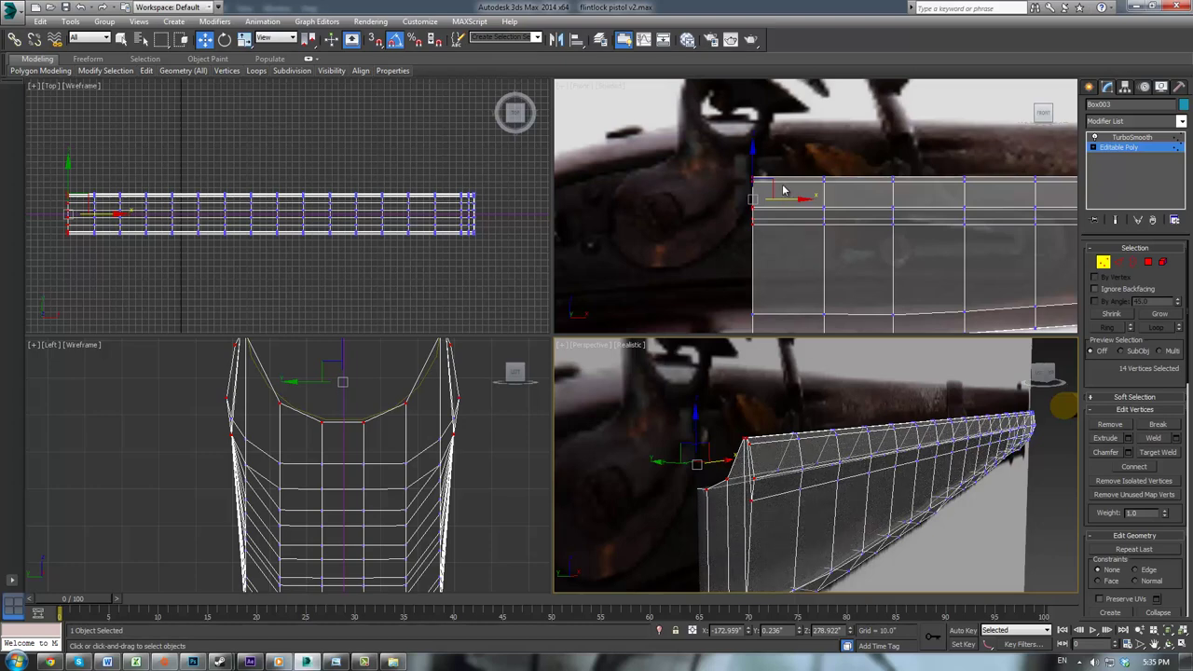
left_click_drag(771, 184, 788, 126)
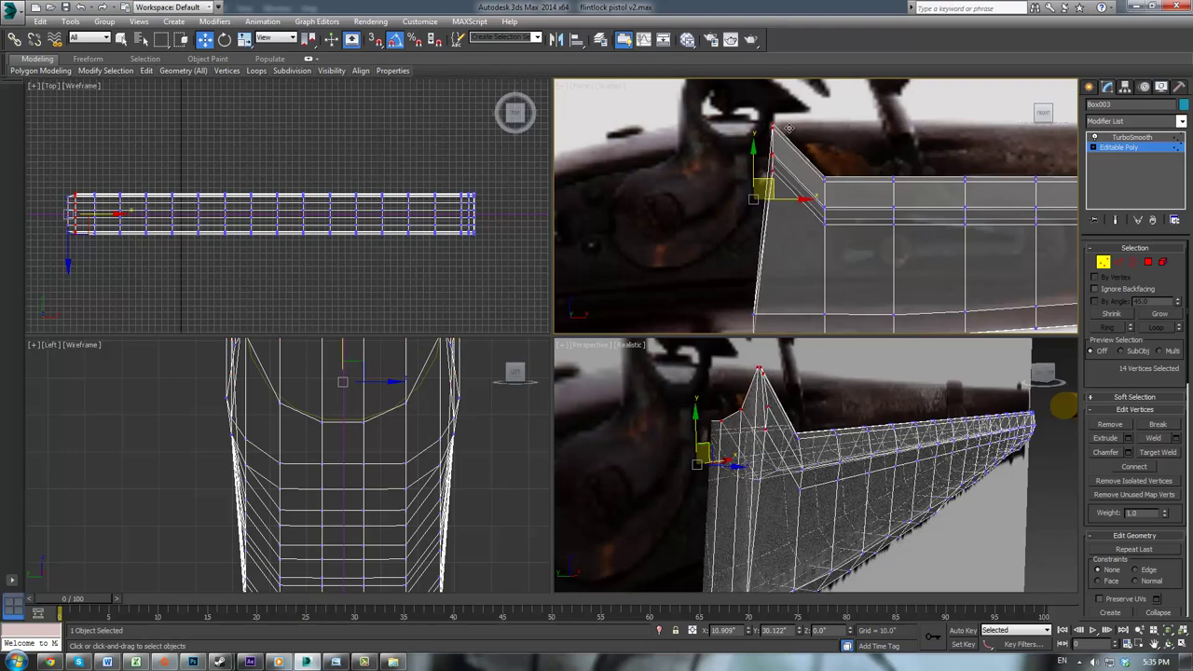
Step: Raise the four inner vertices of the rear end's U-shaped dip about 14" and scale them flat vertically
mouse_move(900, 405)
middle_mouse_down("alt")
mouse_move(821, 397)
mouse_move(812, 413)
mouse_move(856, 449)
mouse_move(800, 424)
mouse_move(763, 427)
mouse_move(839, 421)
mouse_move(830, 434)
mouse_move(885, 384)
middle_mouse_up("alt")
key("F3")
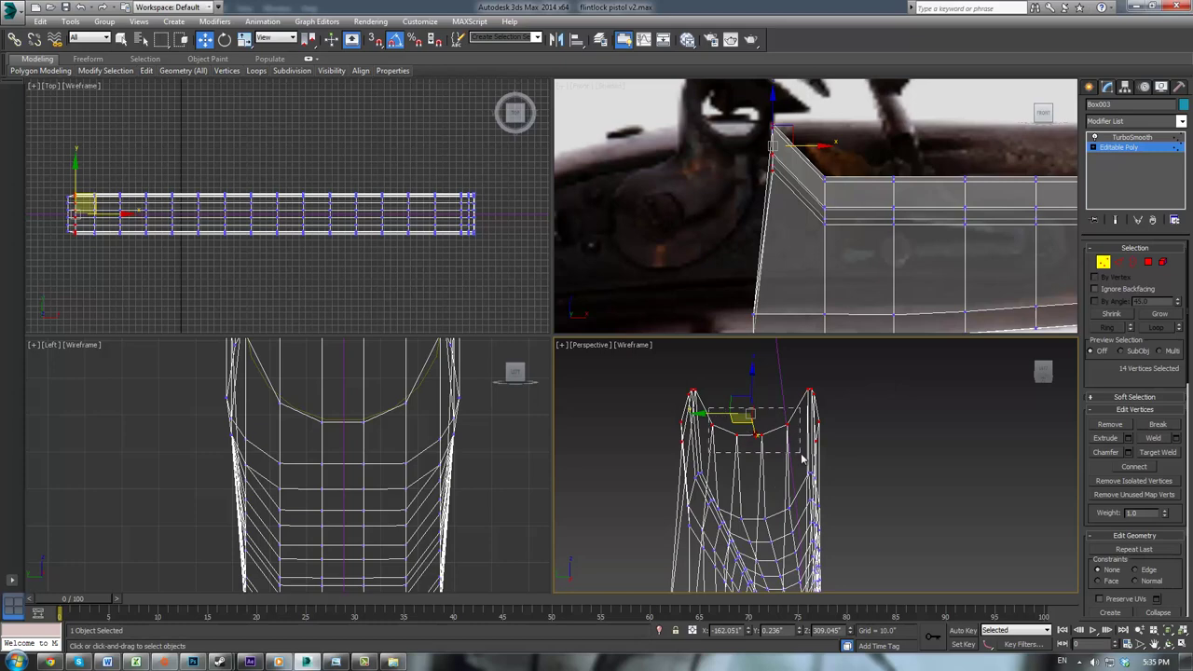
left_click_drag(802, 456, 801, 454)
left_click_drag(751, 393, 751, 356)
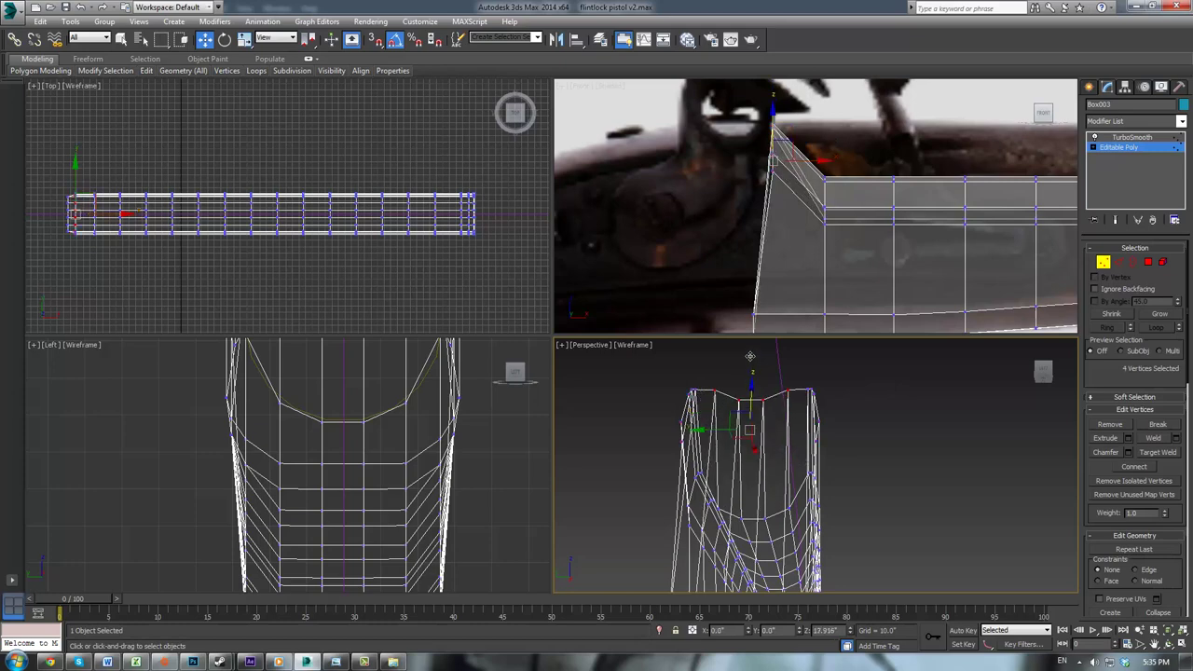
key("r")
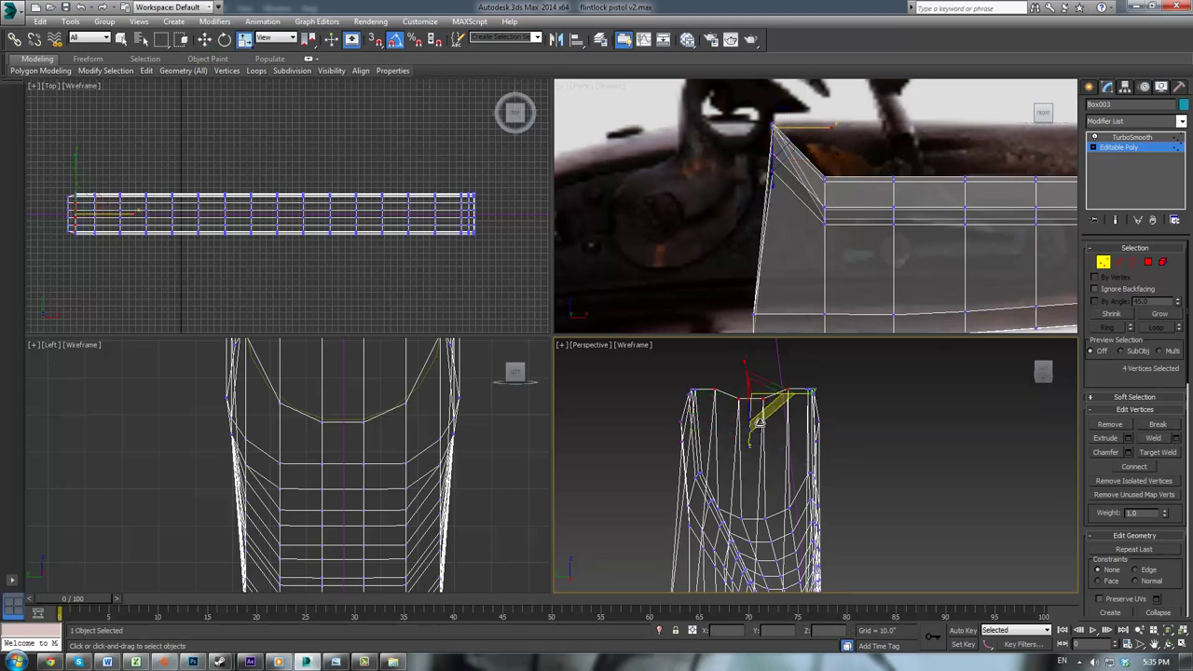
left_click_drag(752, 441, 808, 146)
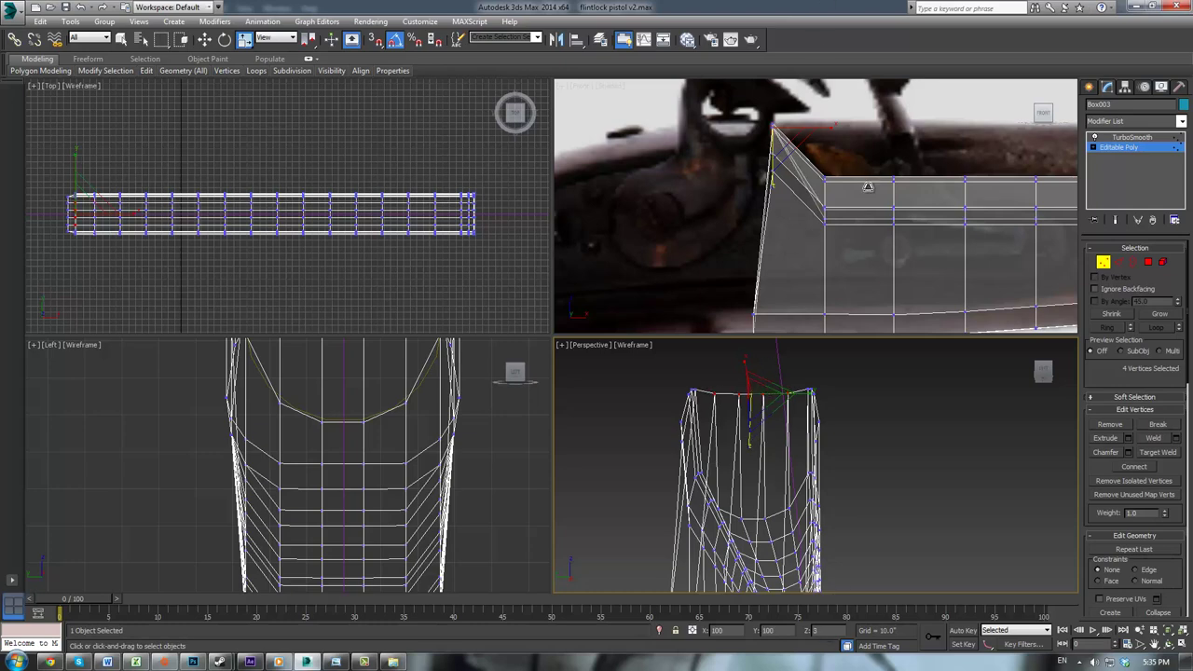
Step: Raise the four flattened inner vertices level with the outer top corners of the rear end
middle_click_drag(296, 444, 335, 561)
scroll(338, 550, "down", 4)
scroll(365, 474, "up", 4)
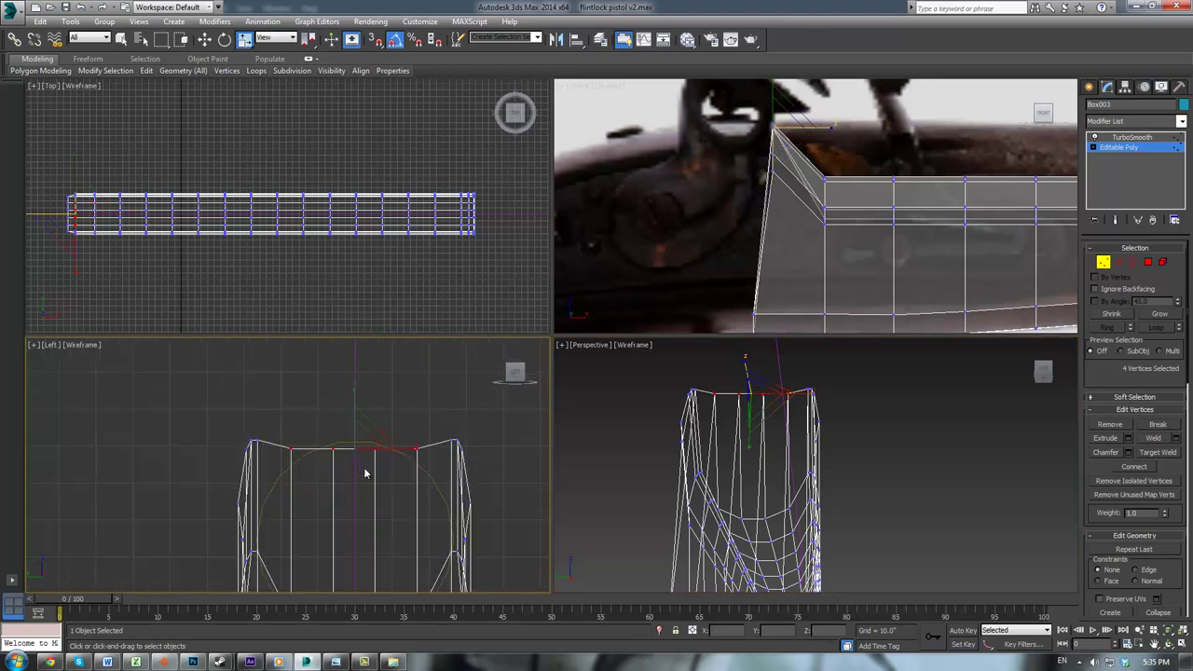
key("w")
left_click_drag(355, 412, 354, 403)
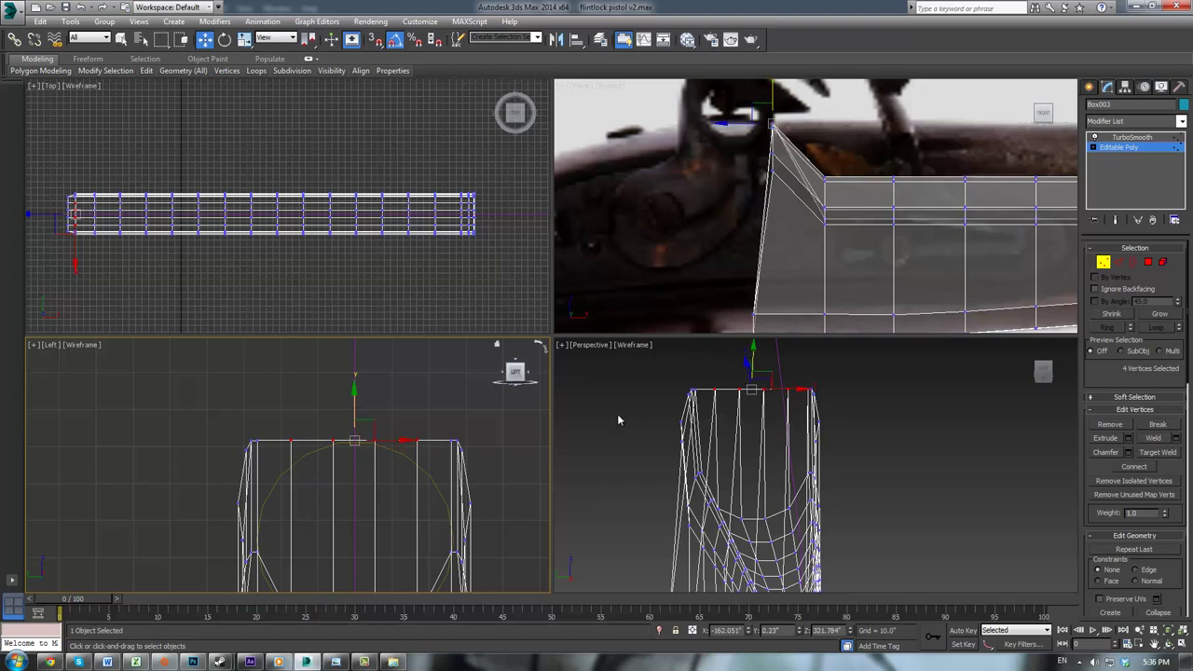
Step: Unhide all objects to show the barrel and its parts together with the stock piece
right_click(411, 391)
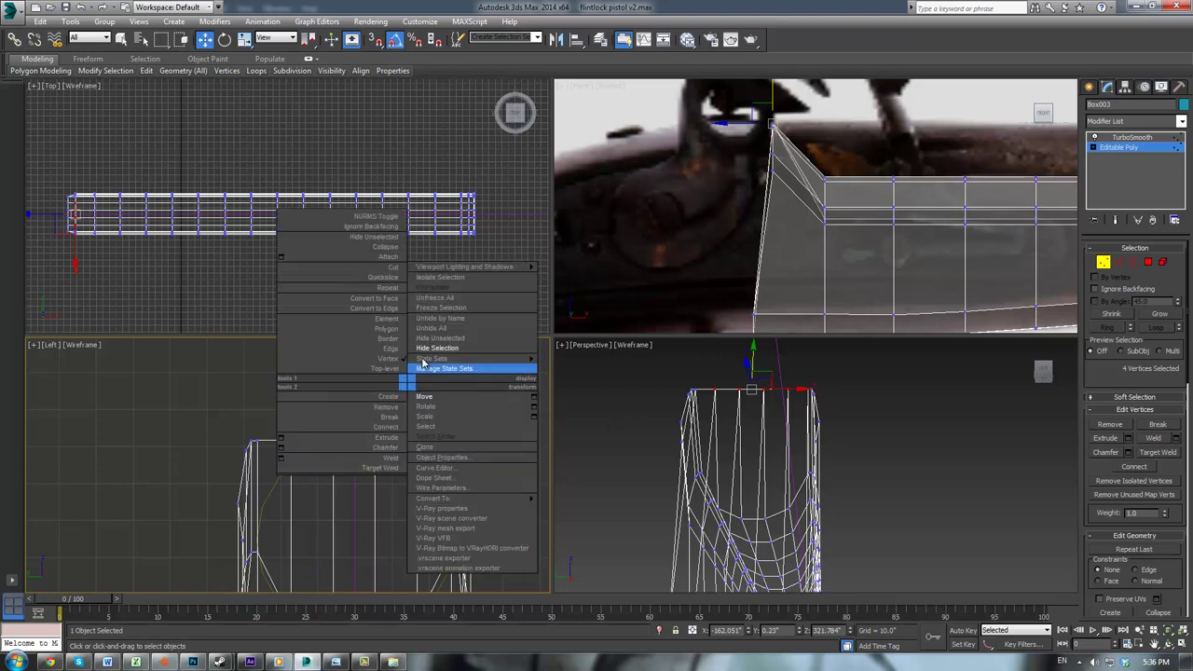
left_click(442, 328)
left_click(436, 420)
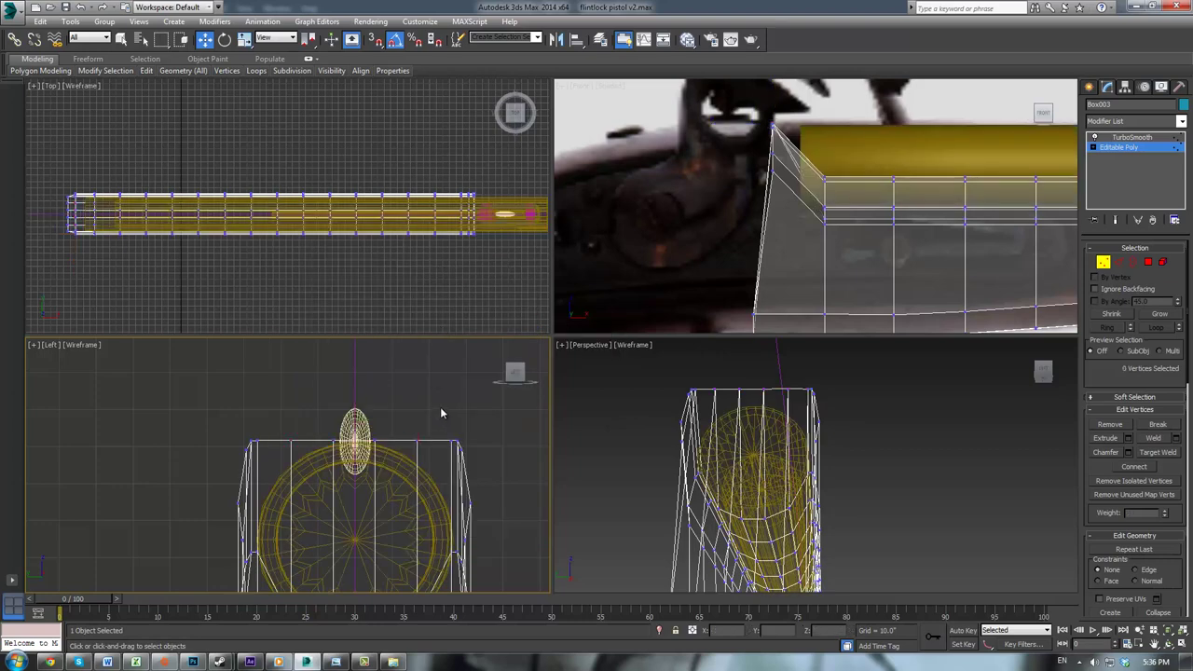
scroll(432, 363, "up", 3)
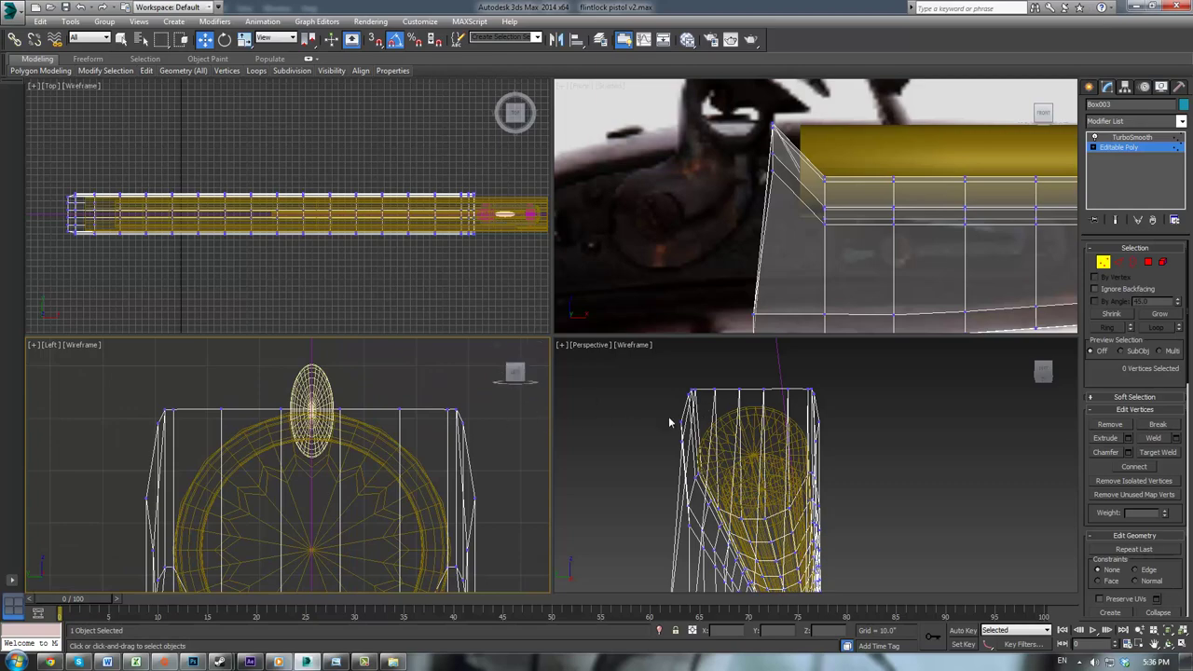
middle_click_drag(866, 445, 933, 402, "alt")
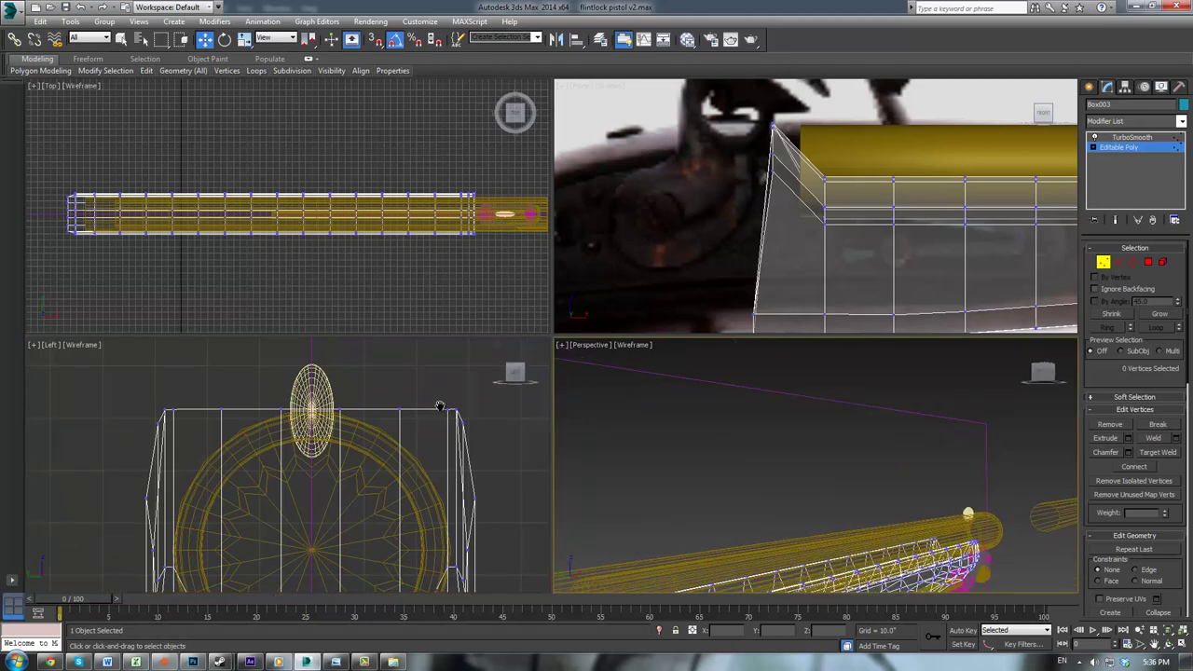
Step: Lower the outer top vertices of the rear end around the barrel's curve and scale the six corner vertices inward to 89% horizontally
middle_click_drag(440, 407, 426, 390)
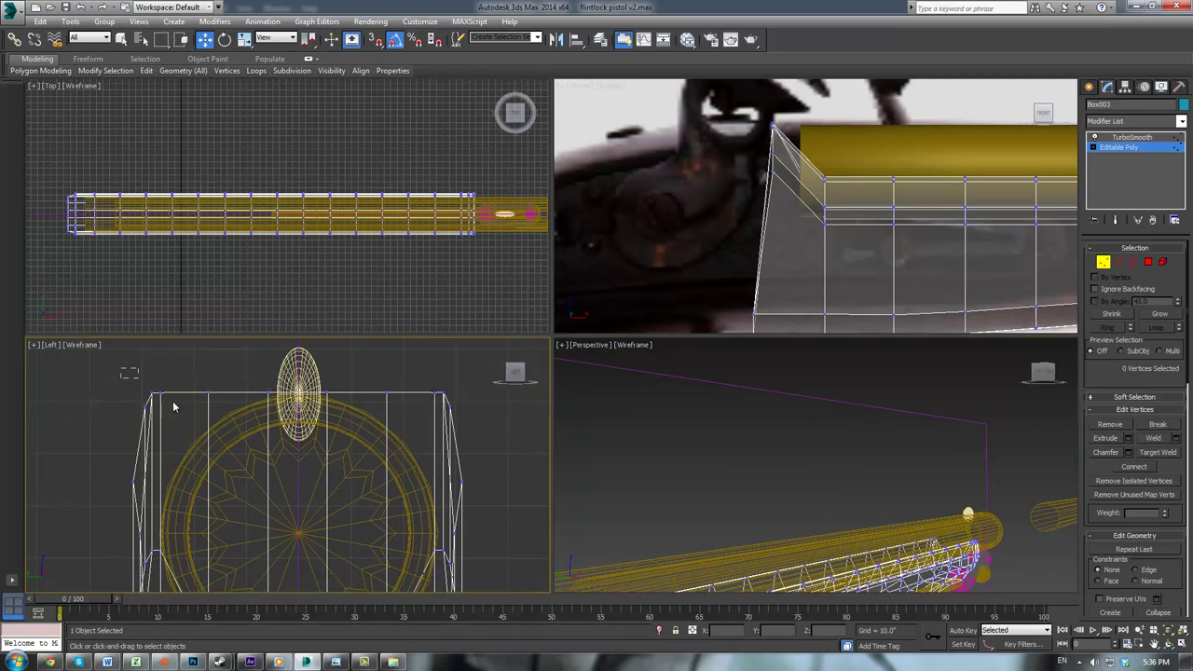
left_click_drag(234, 432, 234, 432)
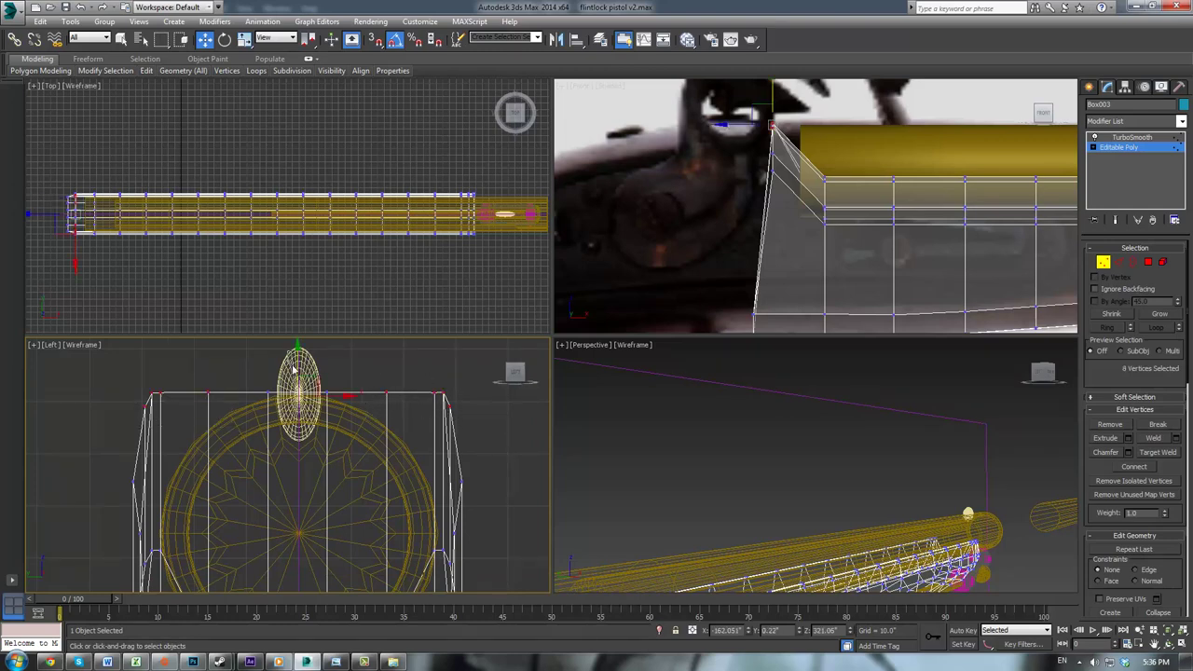
left_click_drag(295, 365, 297, 411)
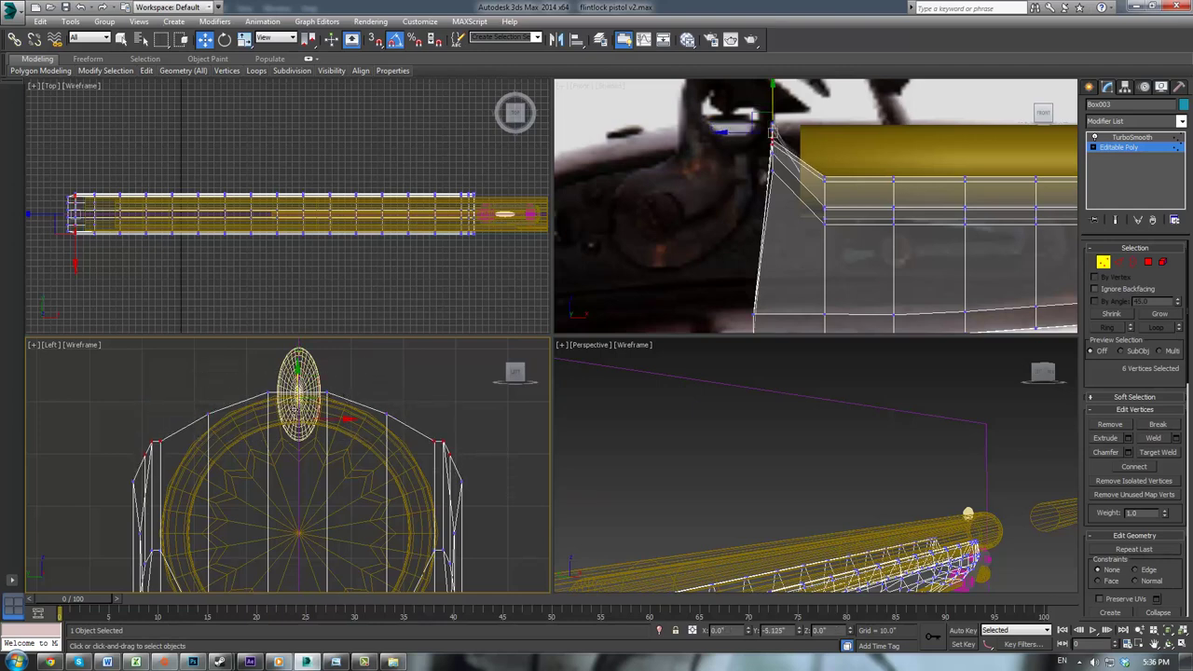
key("r")
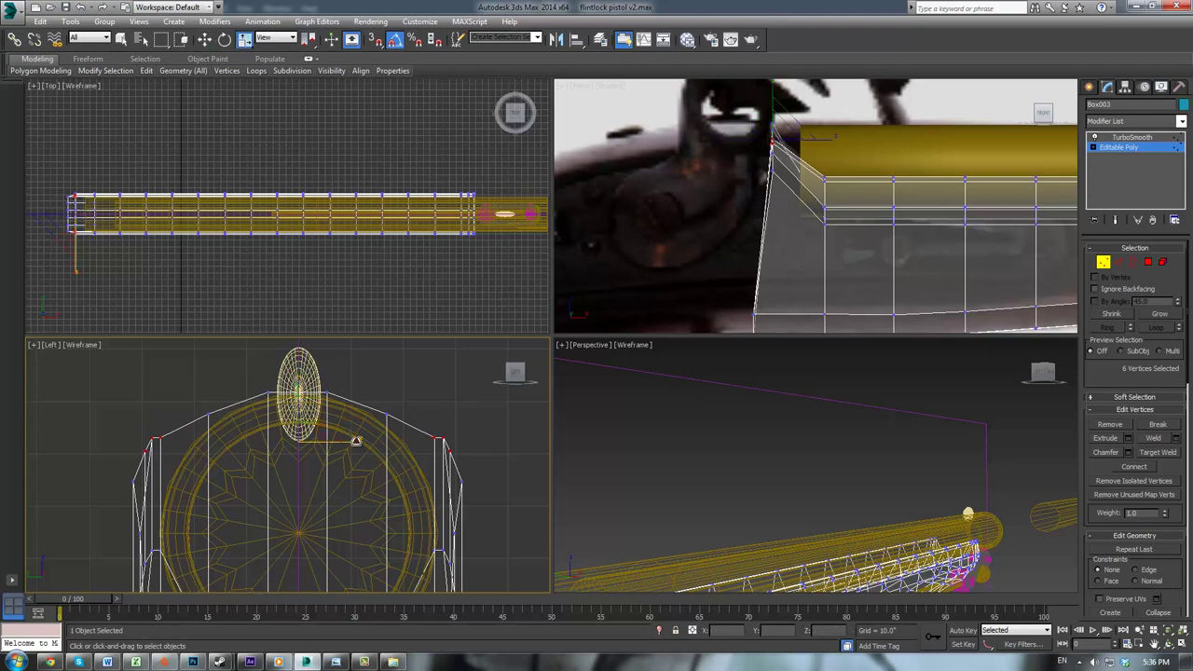
left_click_drag(355, 440, 350, 444)
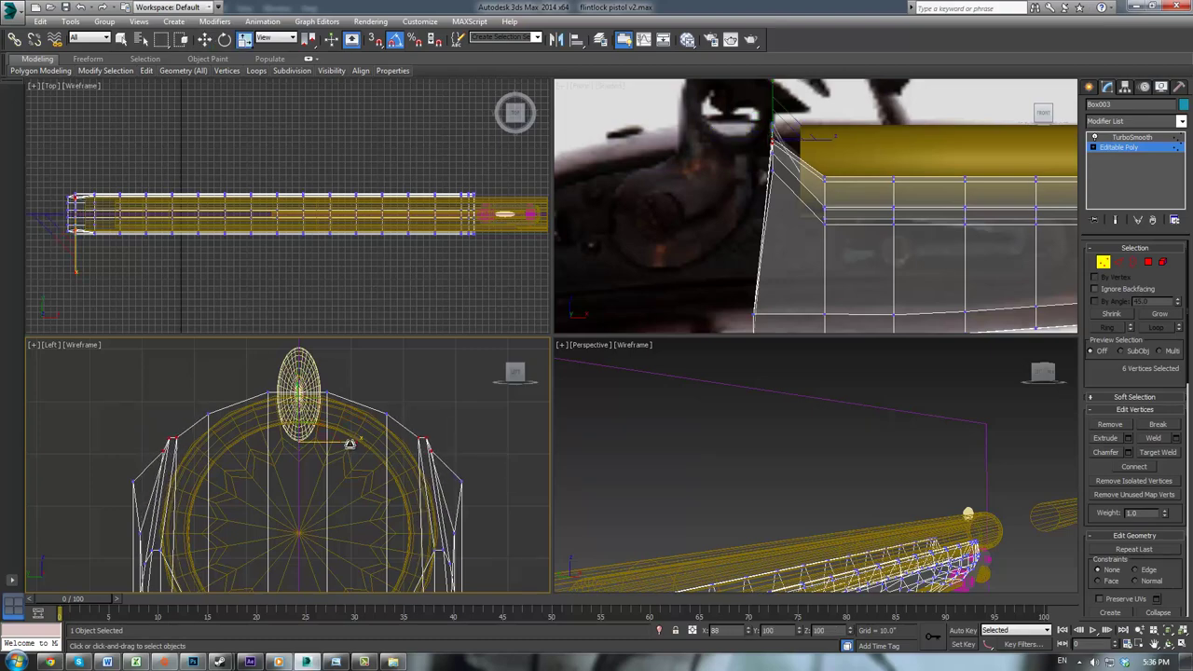
Step: Return to the TurboSmooth level and examine the smoothed rear end around the barrel
left_click(1128, 137)
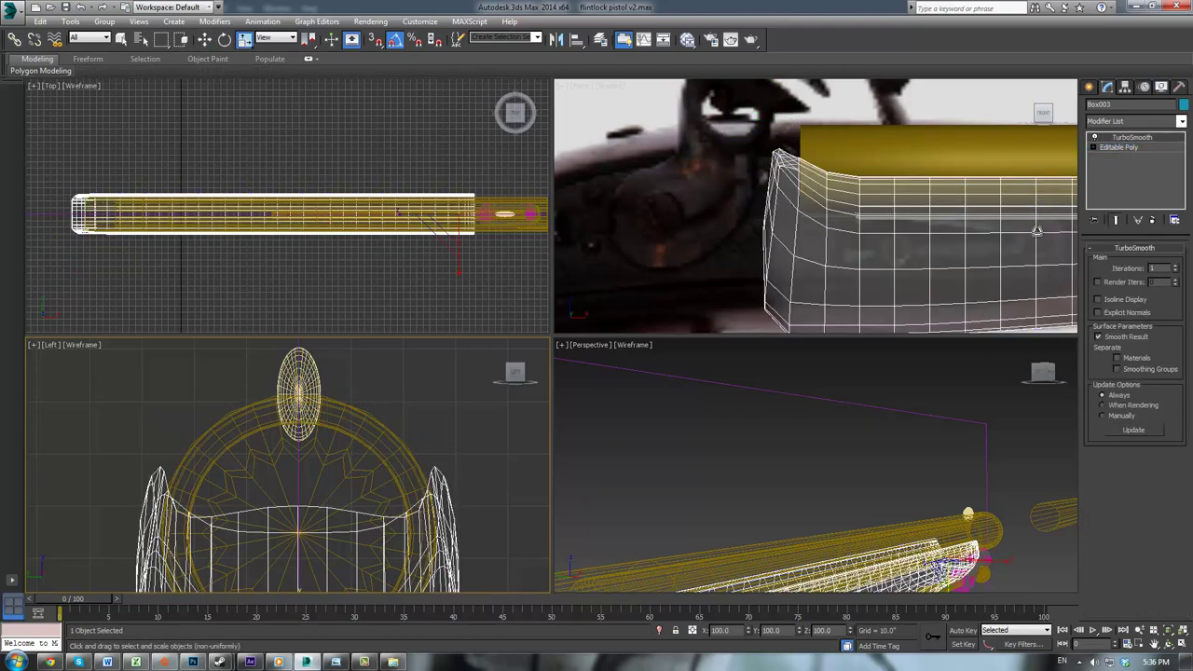
left_click(792, 451)
mouse_move(790, 449)
middle_mouse_down("alt")
mouse_move(826, 357)
mouse_move(771, 452)
middle_mouse_up("alt")
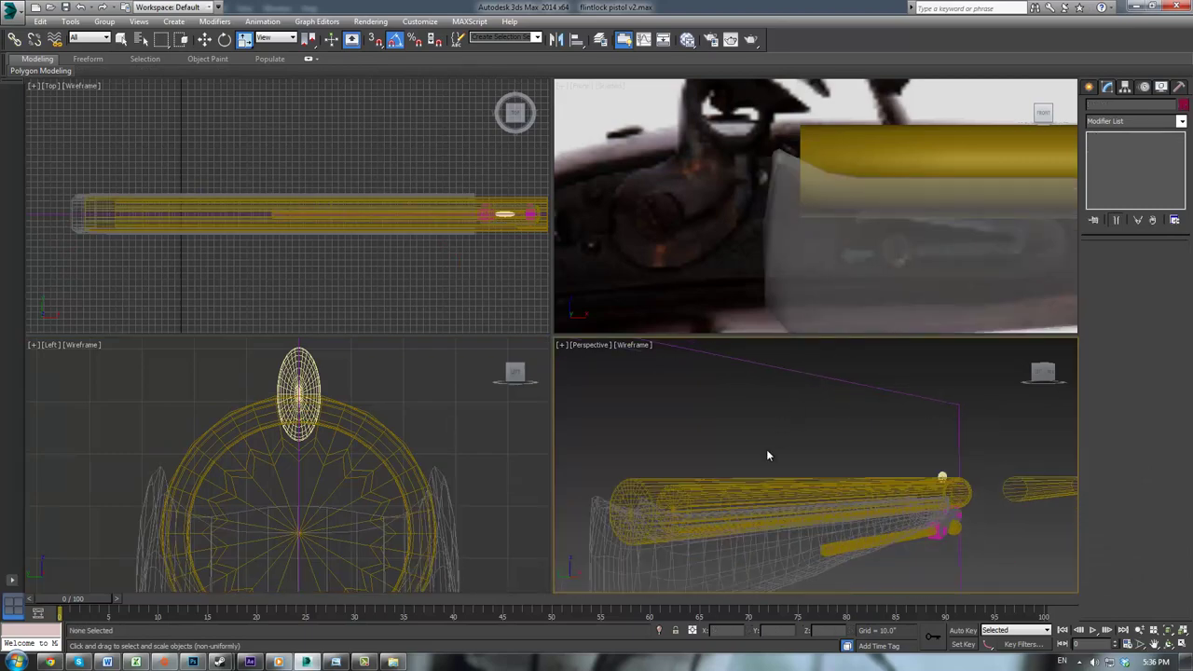
left_click(729, 524)
left_click(728, 525)
Step: Connect the lengthwise edges of the stock's sloped rear section to add a cross-section edge loop near the barrel's end
left_click(1118, 148)
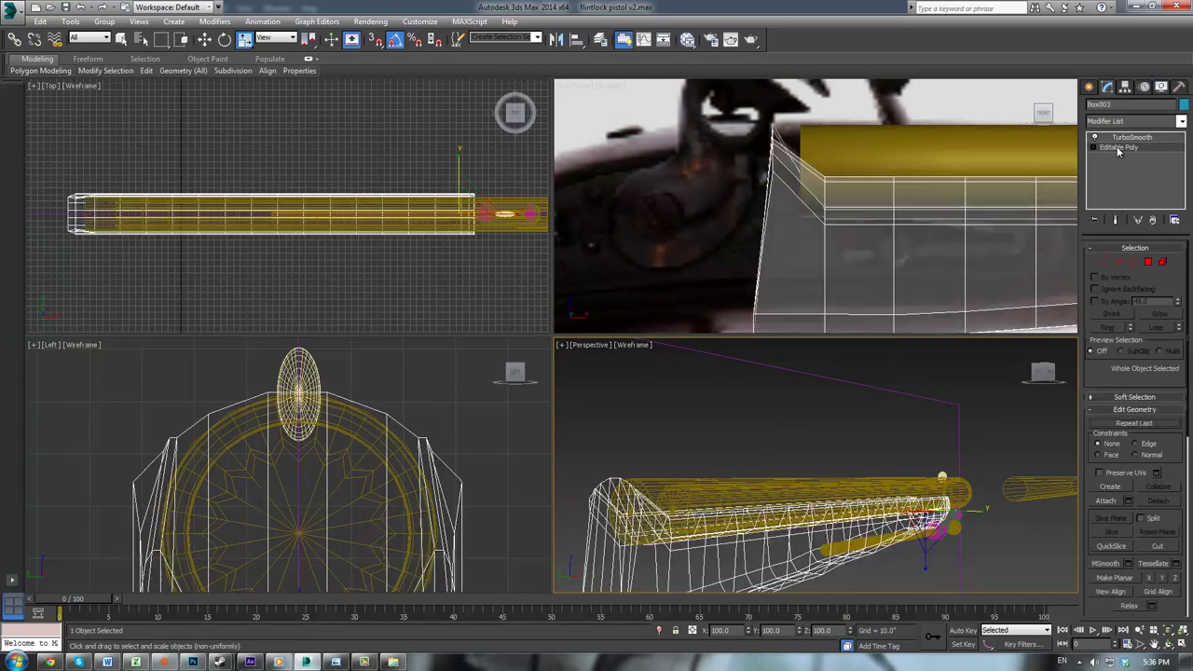
middle_click_drag(904, 255, 911, 252)
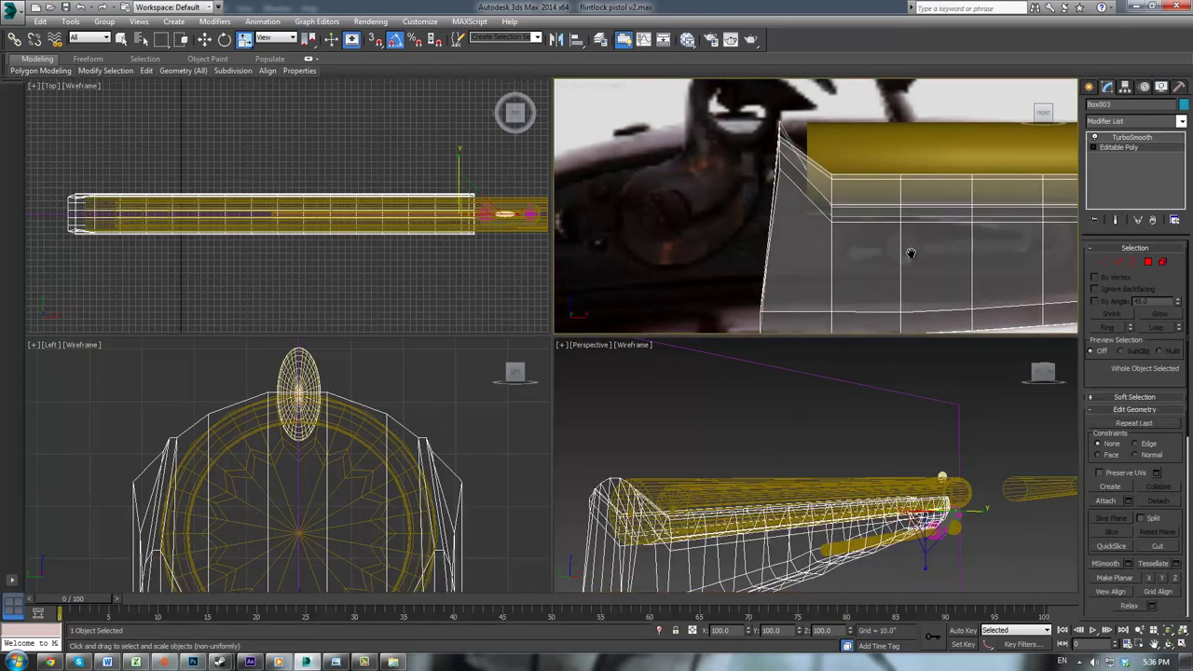
left_click(1120, 264)
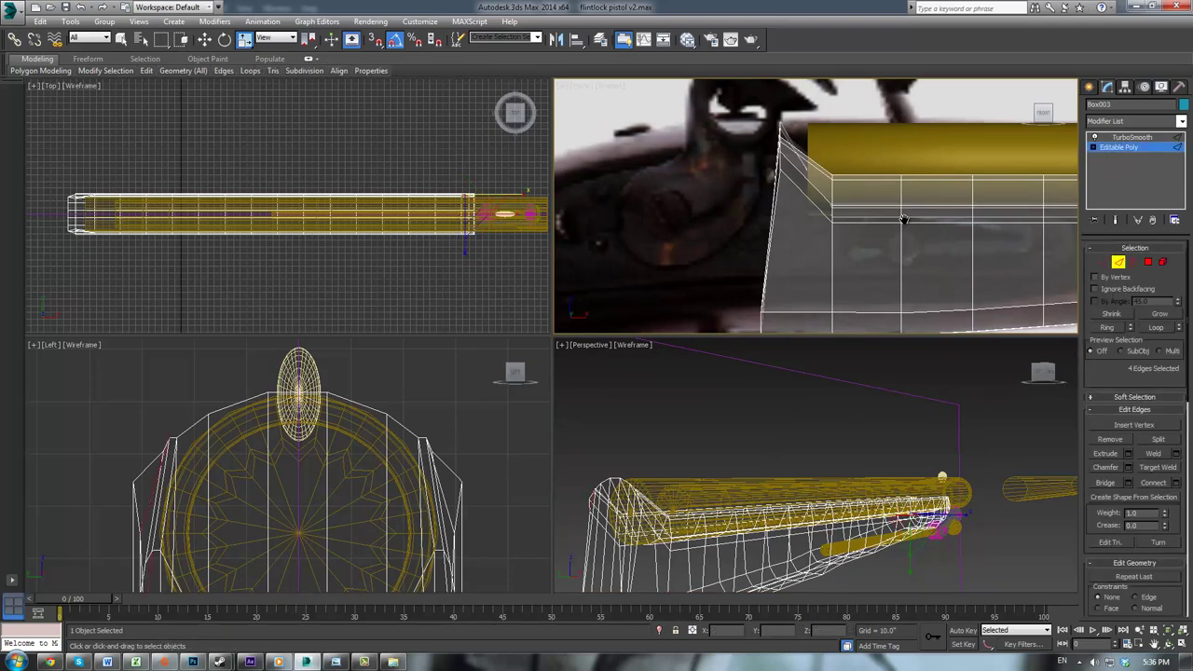
scroll(856, 145, "down", 2)
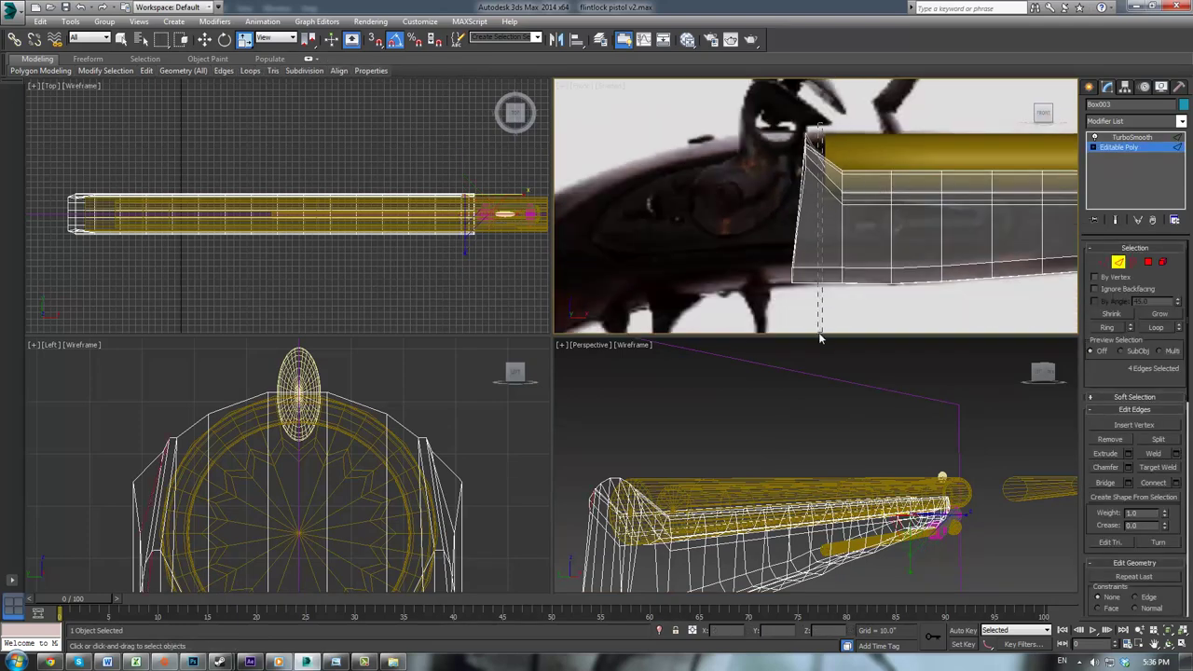
left_click_drag(821, 338, 820, 338)
left_click(1152, 483)
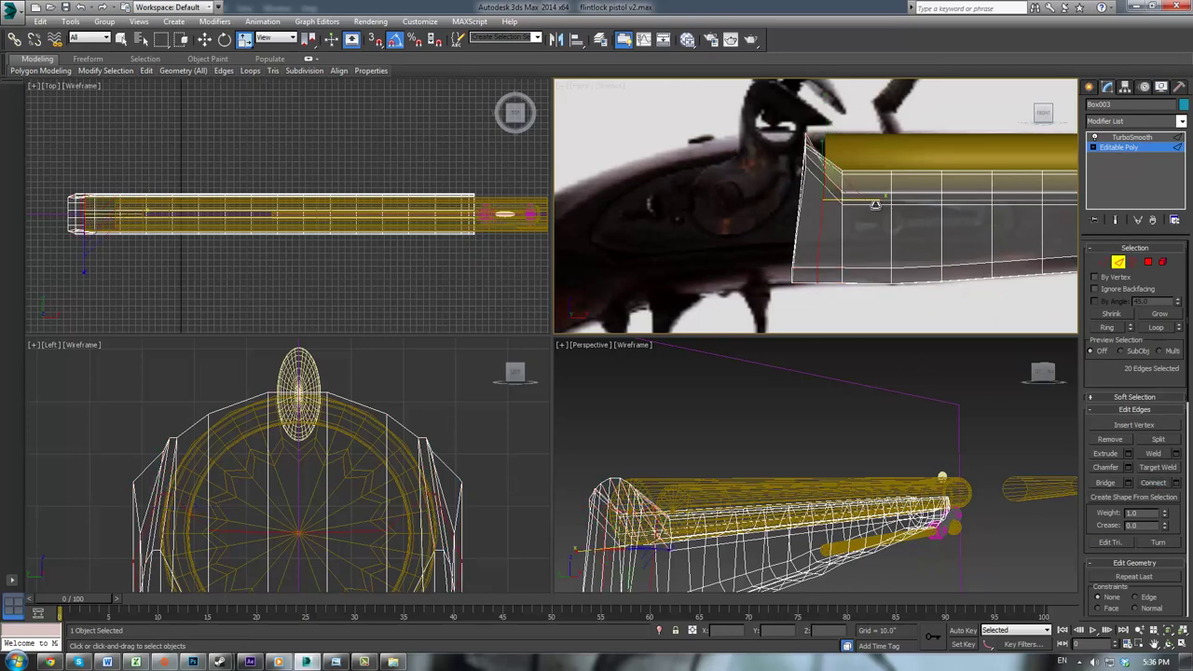
Step: Select the four inner vertices of the new edge loop and raise them inside the barrel's end
middle_click_drag(832, 477, 838, 434, "alt")
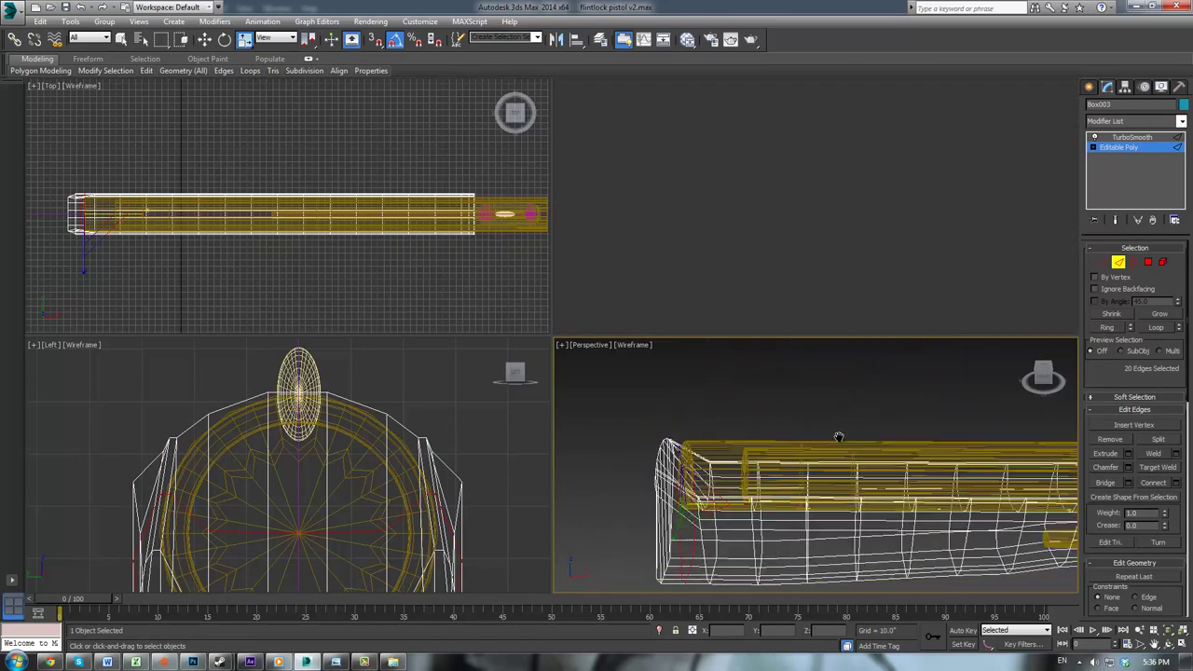
scroll(851, 435, "up", 2)
middle_click_drag(748, 452, 989, 448, "alt")
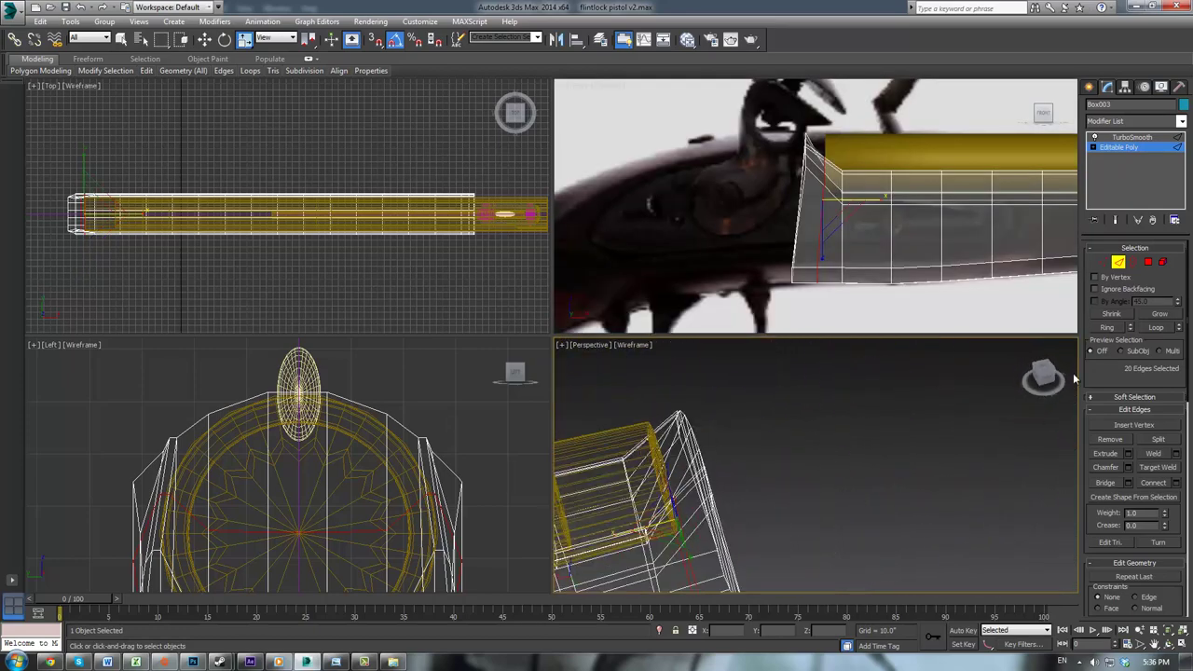
left_click(1103, 262)
middle_click_drag(787, 459, 633, 481, "alt")
left_click_drag(706, 503, 726, 504)
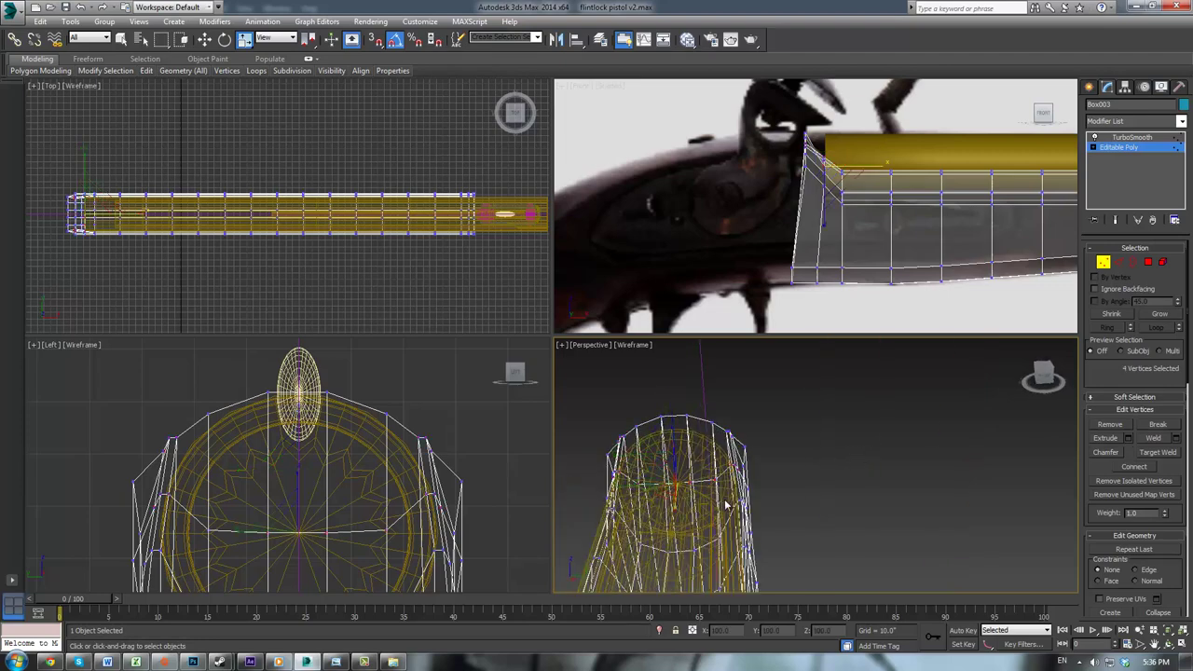
middle_click_drag(728, 503, 708, 470, "alt")
key("w")
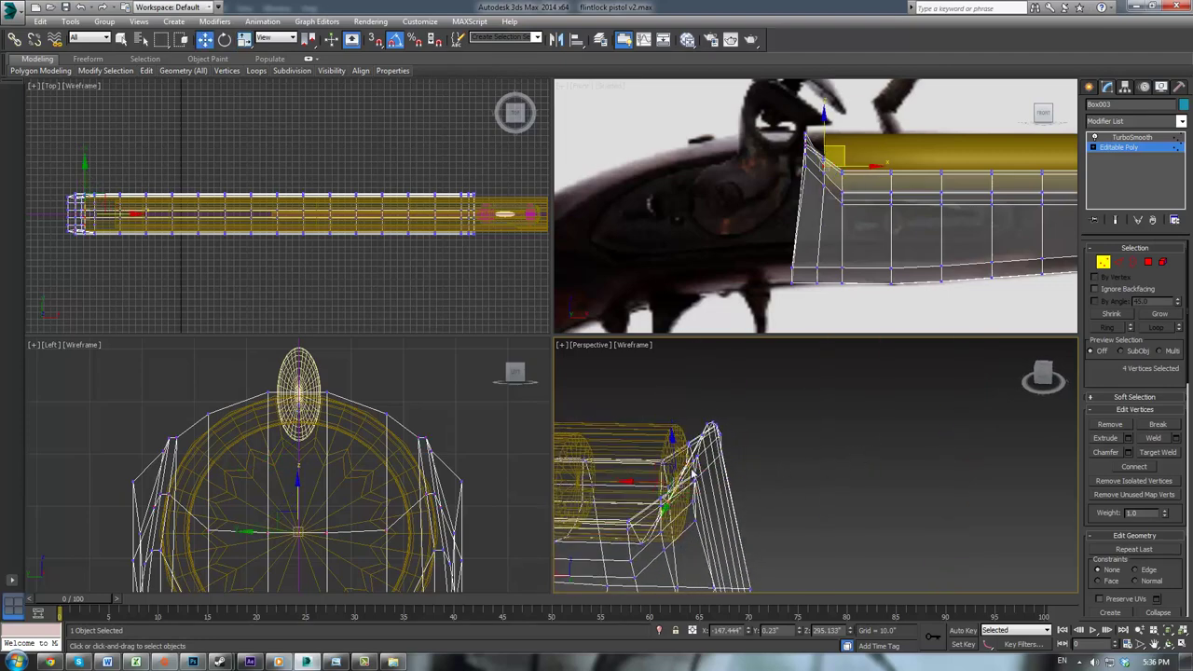
left_click_drag(660, 466, 658, 445)
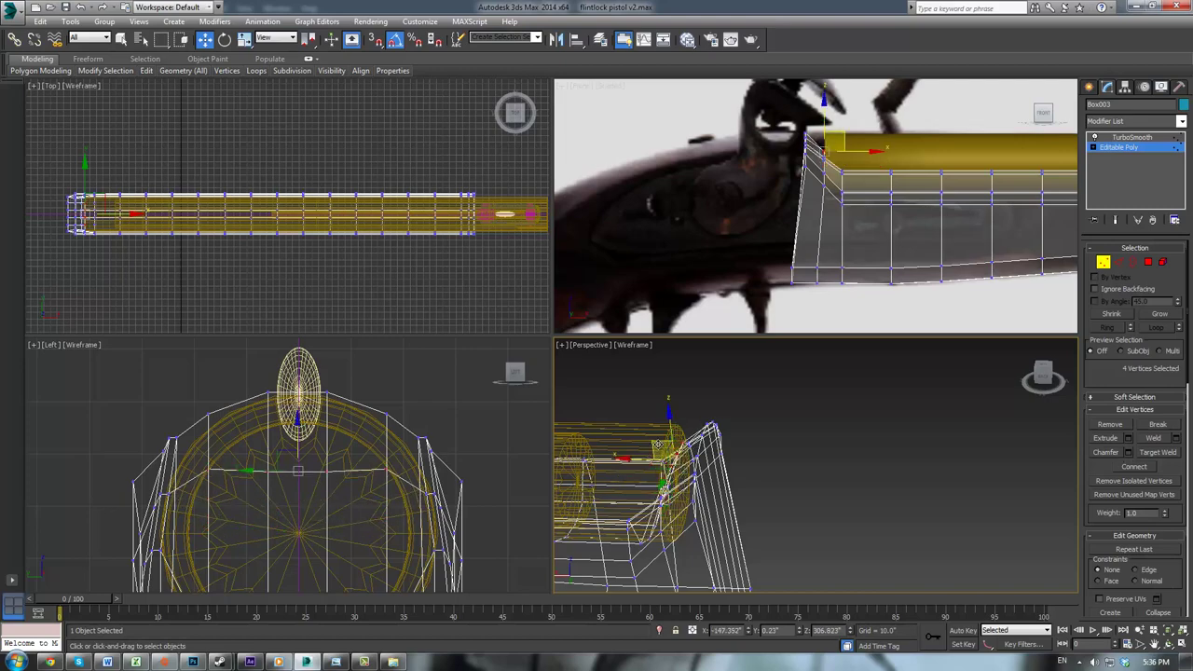
Step: Check the smoothed result, then return to the Editable Poly level and examine the rear section around the barrel from several angles
left_click(1130, 137)
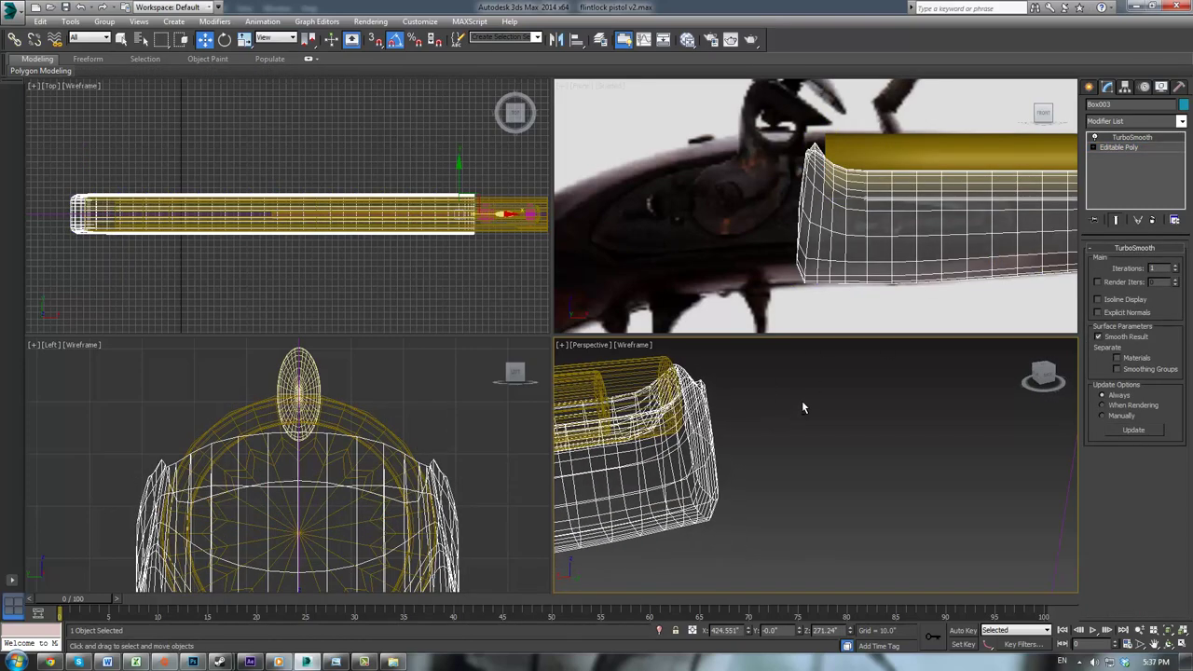
middle_click_drag(803, 406, 773, 400, "alt")
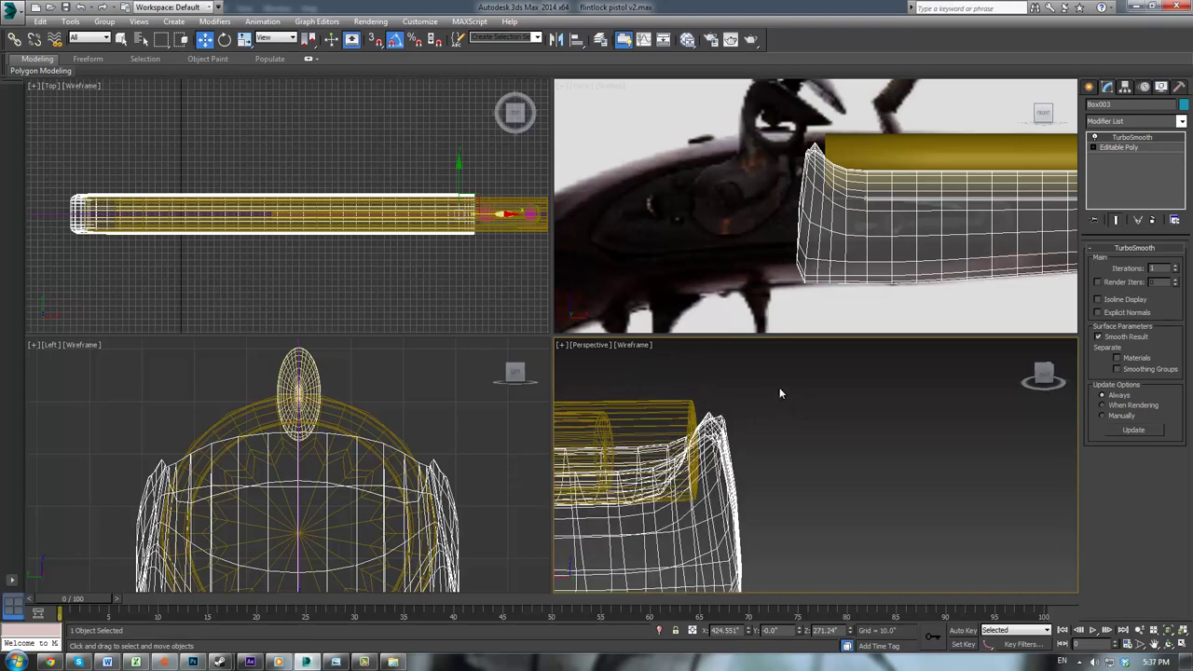
left_click(1119, 147)
middle_click_drag(906, 362, 923, 448, "alt")
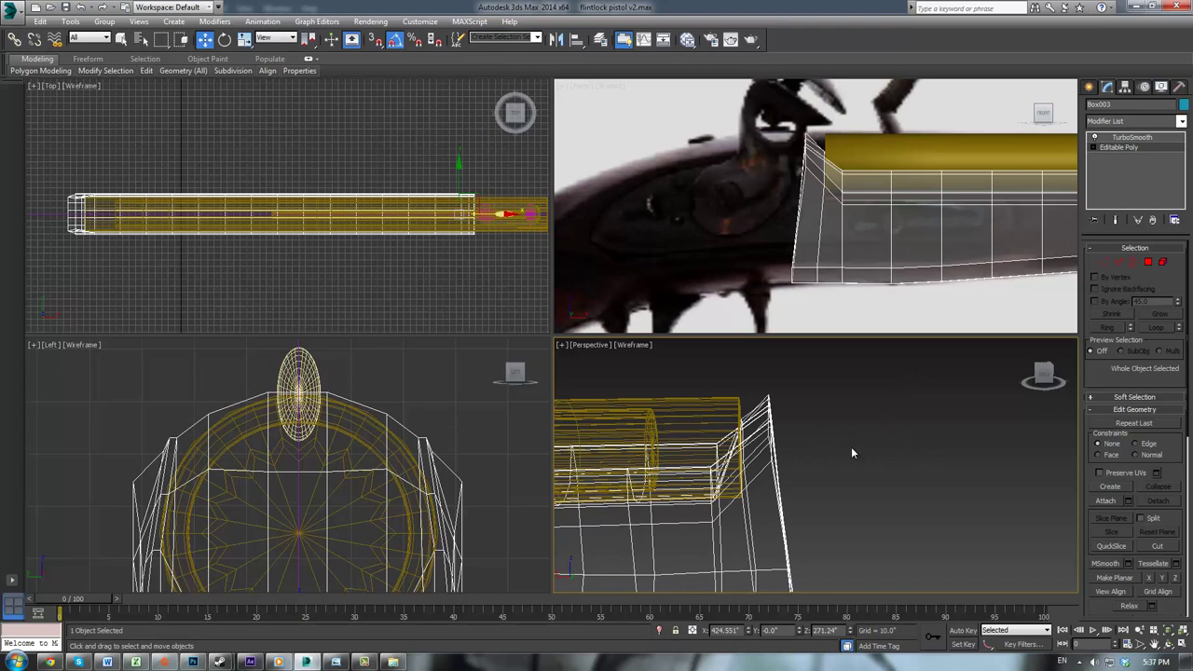
mouse_move(852, 453)
middle_mouse_down("alt")
mouse_move(906, 453)
mouse_move(830, 461)
middle_mouse_up("alt")
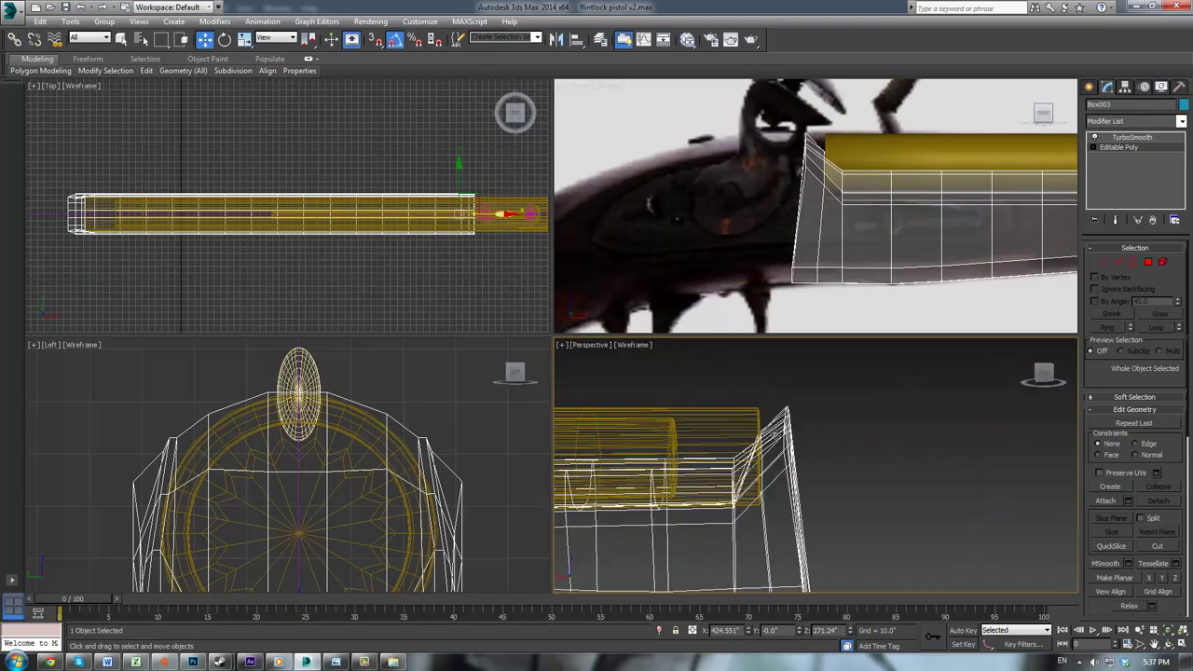
key("z")
middle_click_drag(946, 466, 763, 466, "alt")
scroll(683, 461, "up", 5)
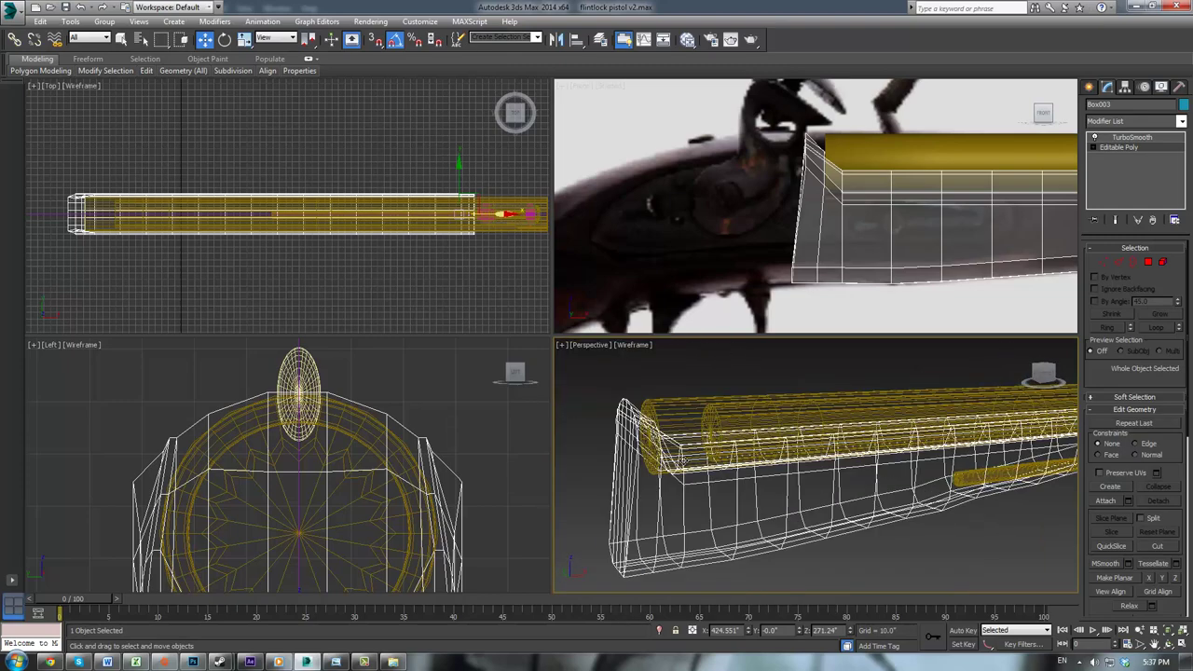
scroll(828, 419, "up", 5)
middle_click_drag(684, 459, 767, 459)
scroll(767, 459, "down", 3)
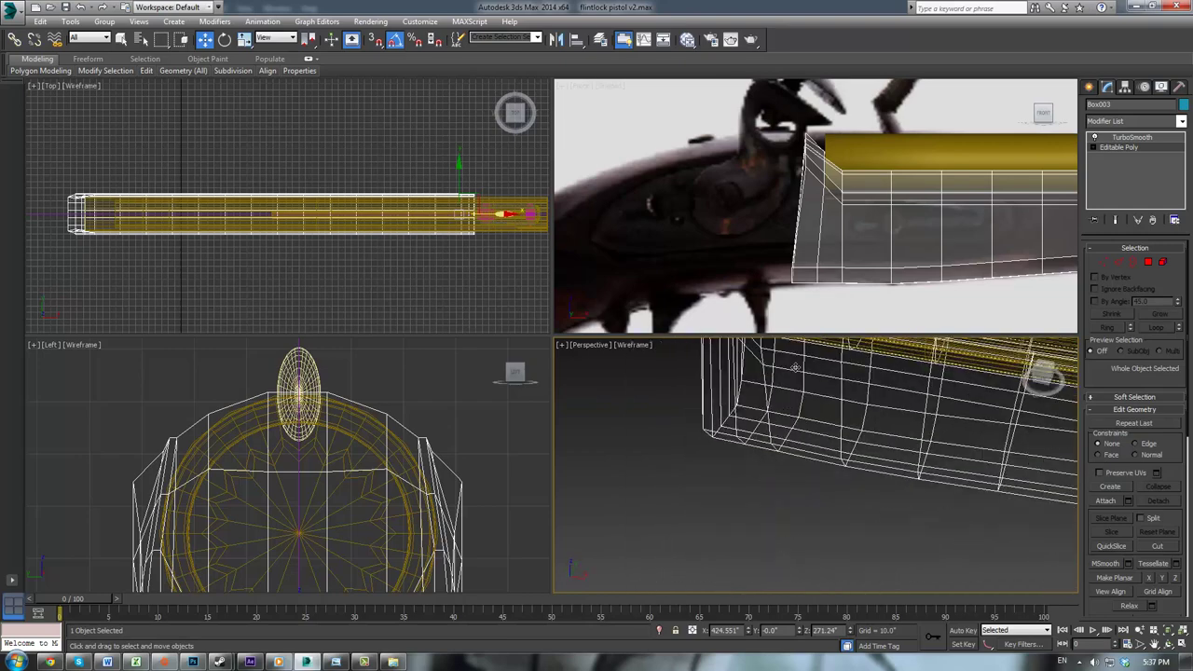
middle_click_drag(796, 368, 938, 359, "alt")
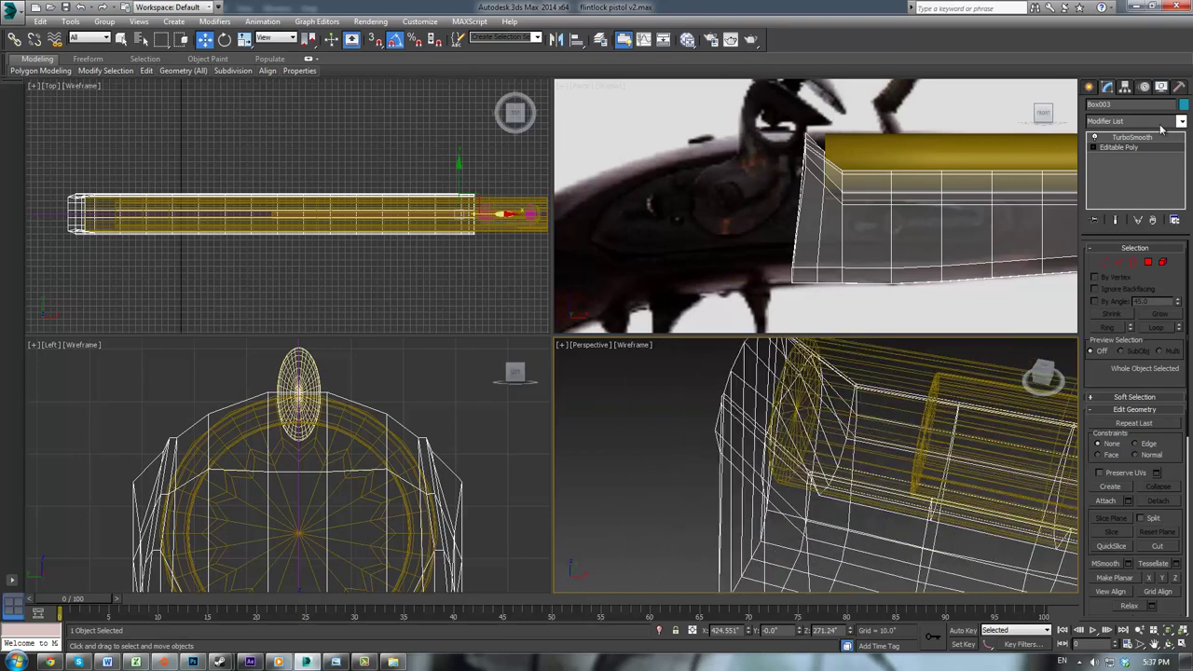
middle_click_drag(851, 421, 1046, 199, "alt")
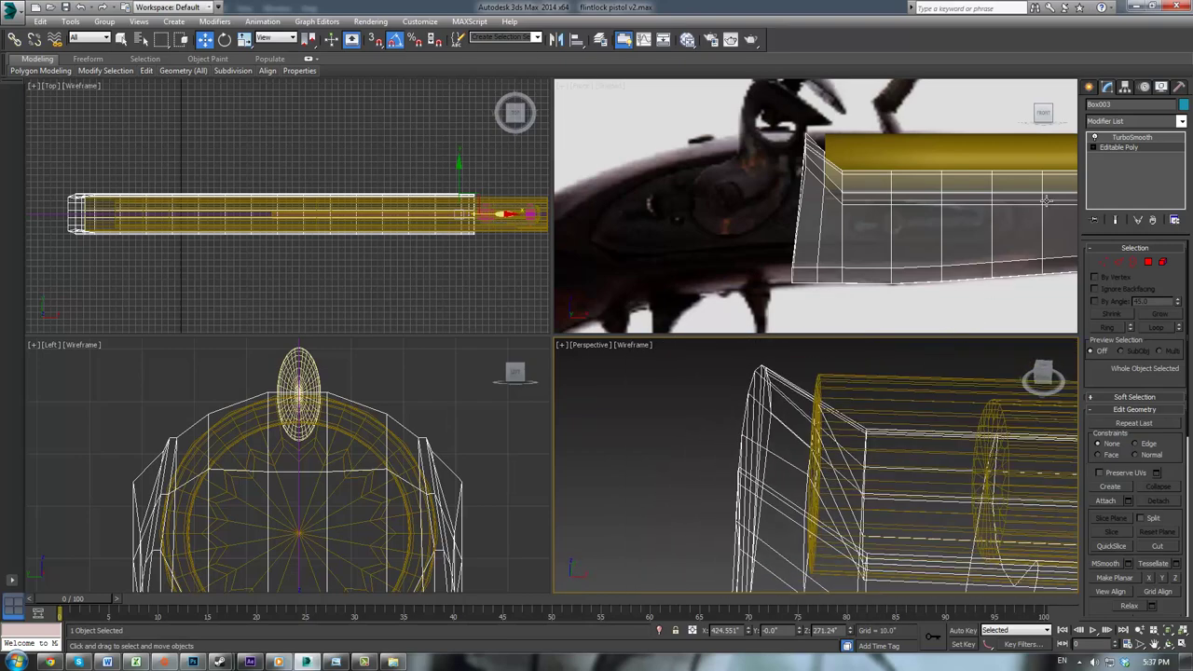
Step: Select the 14 upper vertices of the added loop and move them rearward and up, close to the rear end
left_click(1120, 262)
middle_click_drag(918, 450, 915, 410, "alt")
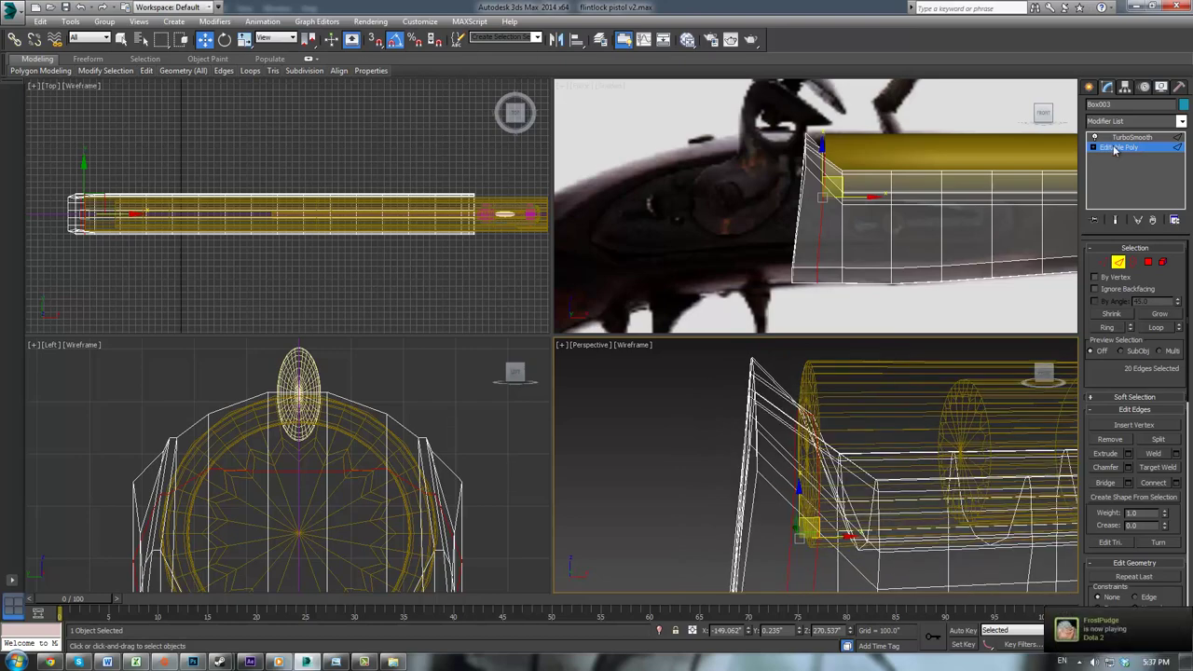
mouse_move(927, 382)
middle_mouse_down("alt")
mouse_move(891, 408)
mouse_move(923, 391)
middle_mouse_up("alt")
left_click(1107, 263)
middle_click_drag(887, 162, 882, 198)
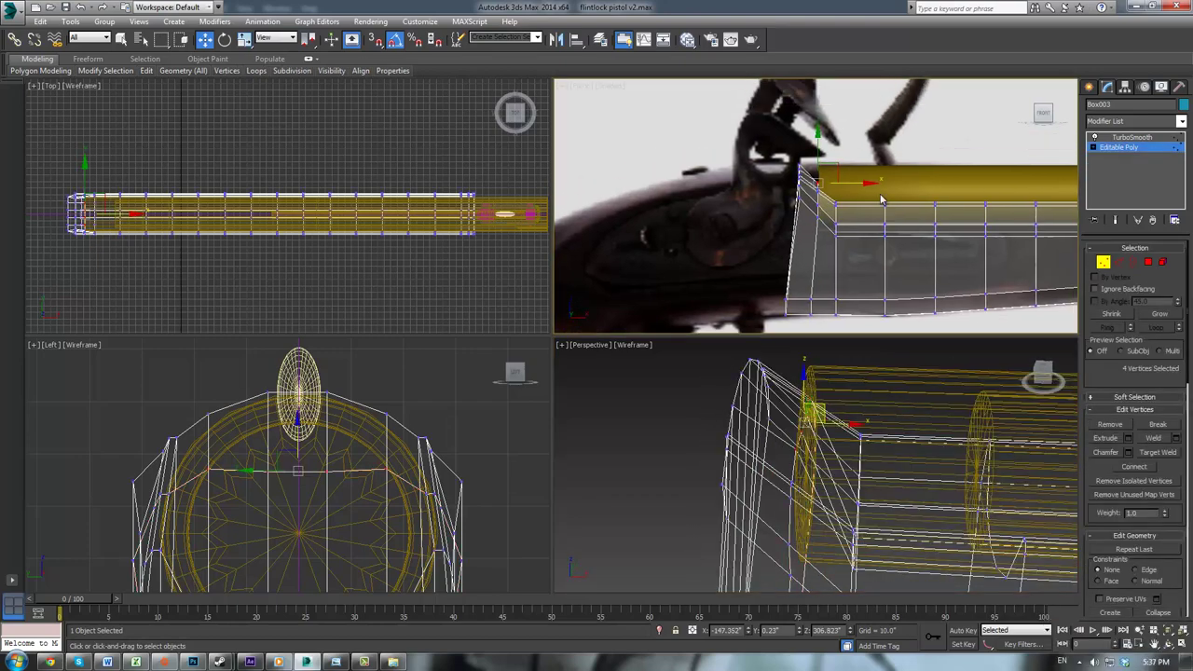
scroll(882, 199, "up", 2)
left_click_drag(799, 267, 800, 268)
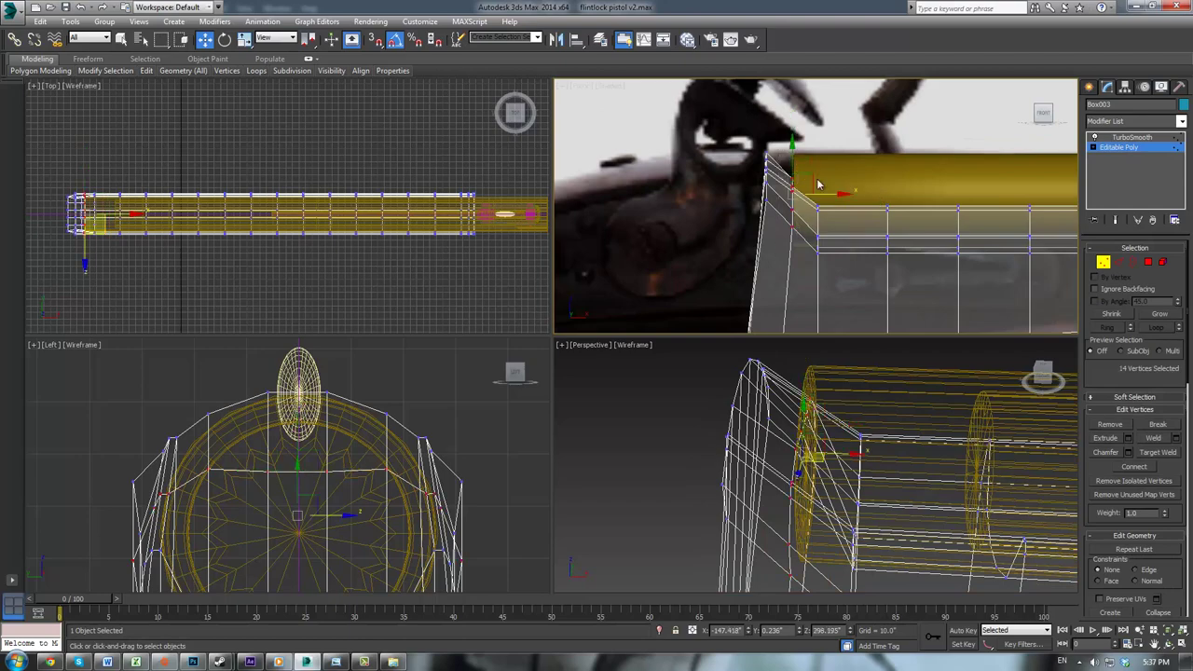
left_click_drag(813, 176, 800, 164)
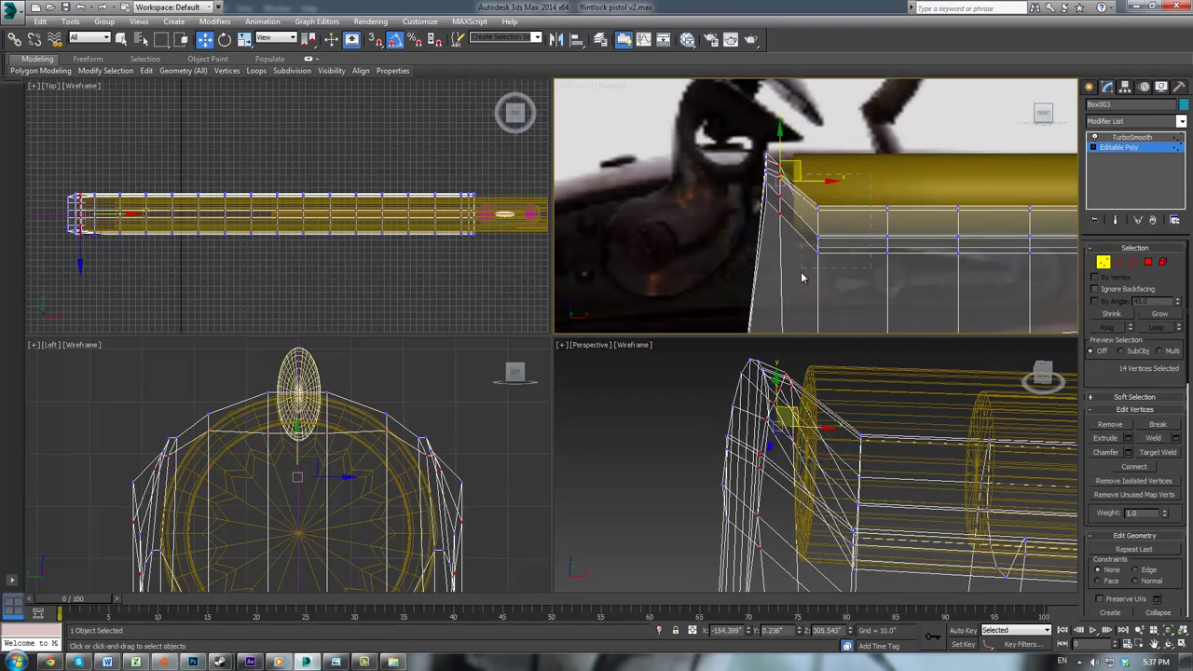
Step: Move the notch's corner vertices rearward to the barrel's end, and raise the added loop's upper vertices level with the barrel's top
left_click_drag(802, 274, 801, 275)
left_click_drag(838, 211, 822, 207)
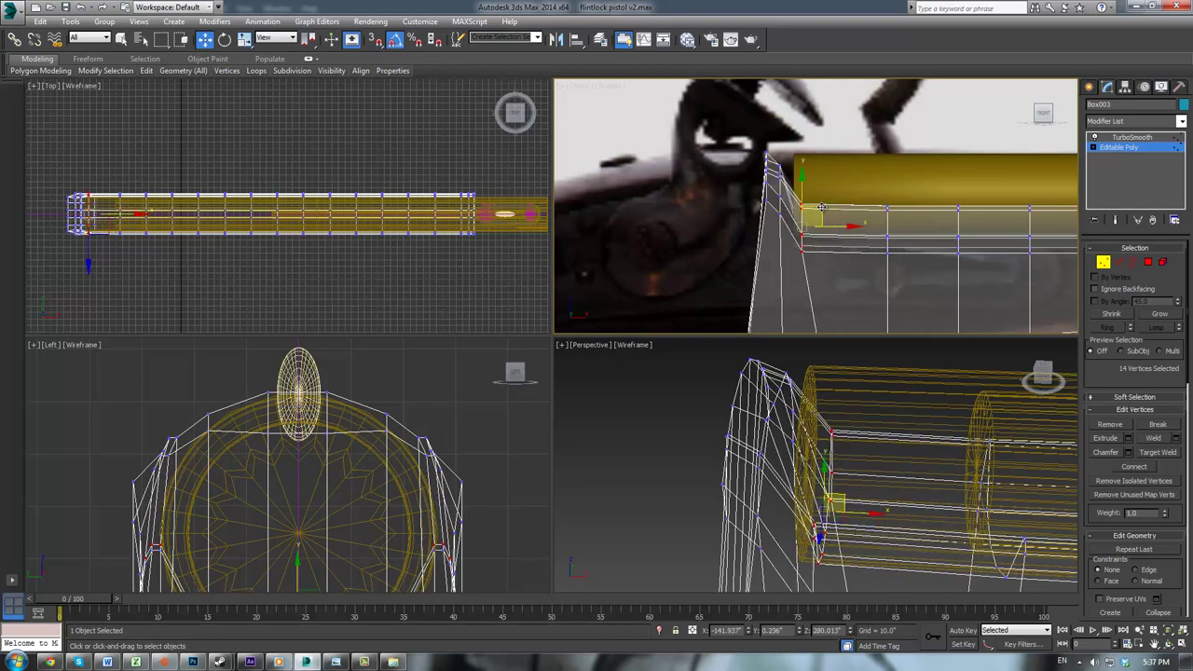
left_click_drag(798, 250, 793, 249)
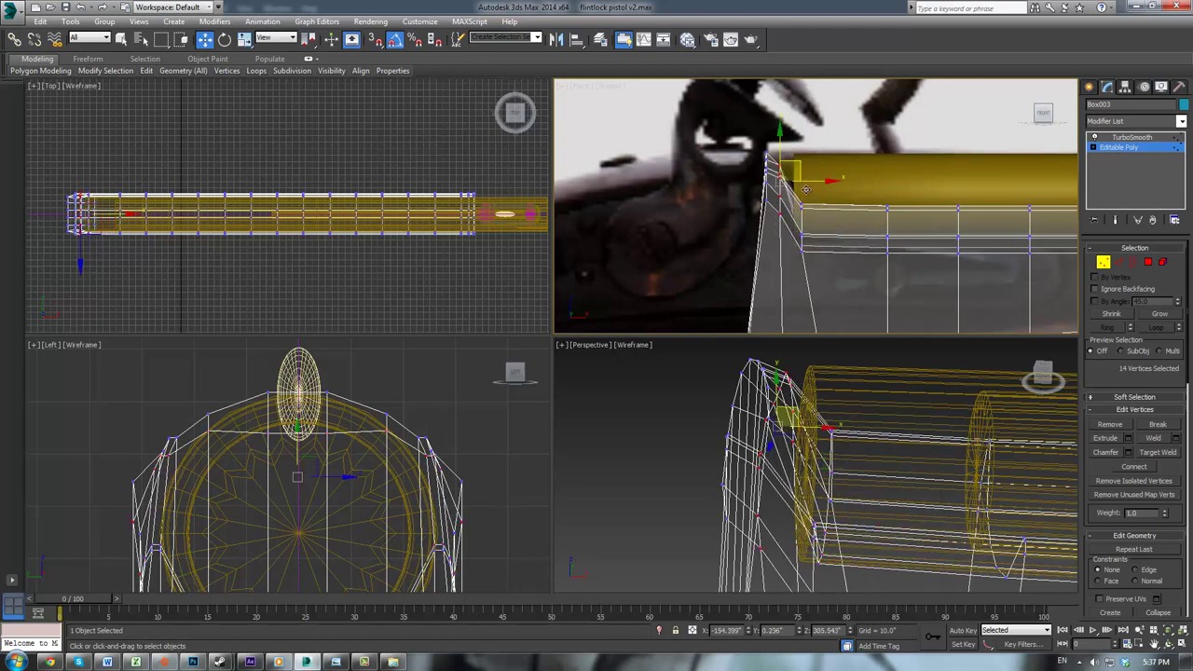
left_click_drag(799, 164, 813, 150)
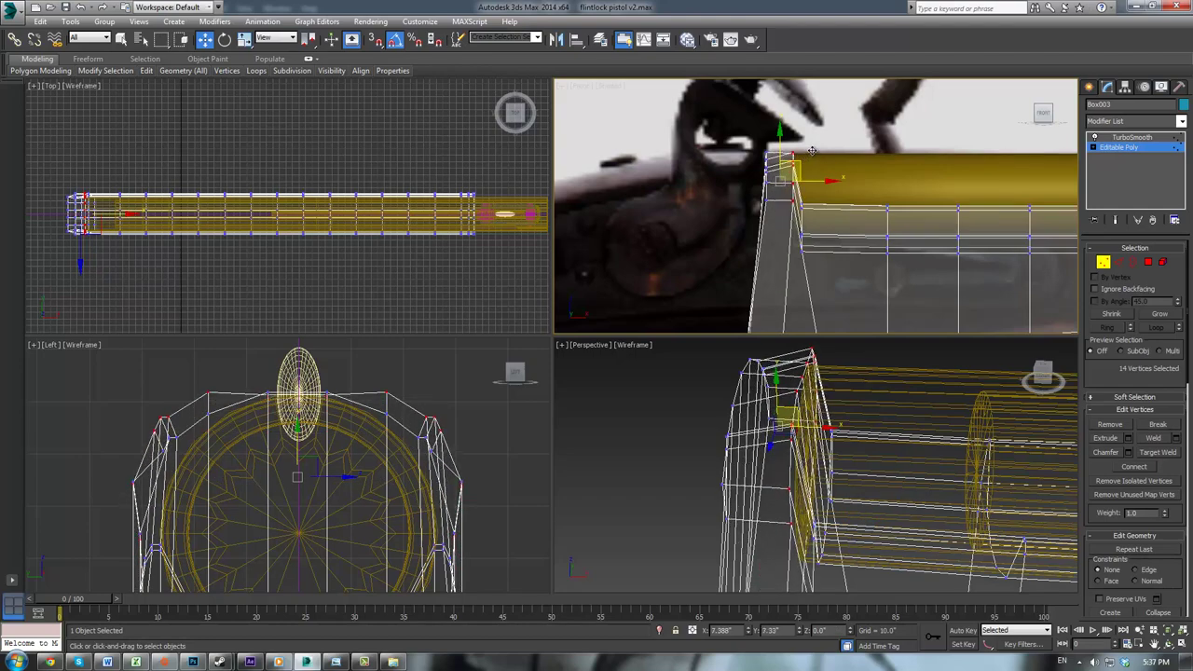
Step: Select the eight lower corner vertices of the barrel notch and nudge them slightly forward along the barrel
scroll(811, 272, "down", 2)
scroll(811, 272, "up", 1)
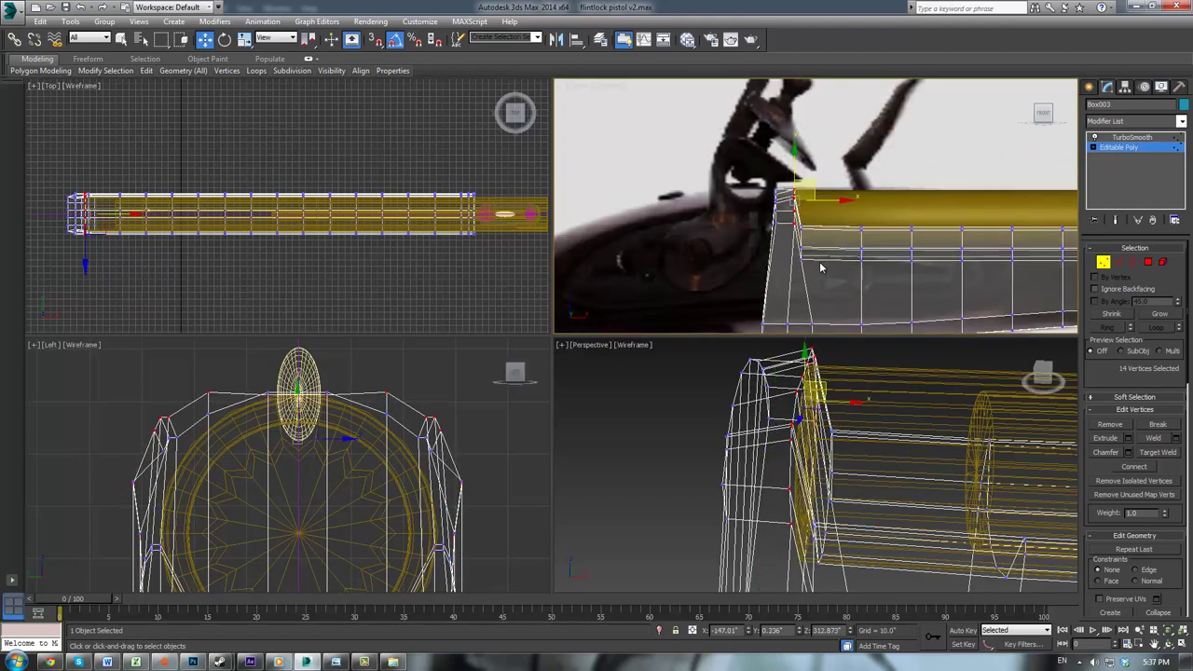
scroll(821, 268, "up", 2)
left_click_drag(786, 275, 826, 253)
middle_click_drag(902, 446, 881, 432, "alt")
middle_click_drag(848, 248, 863, 200)
scroll(853, 196, "down", 2)
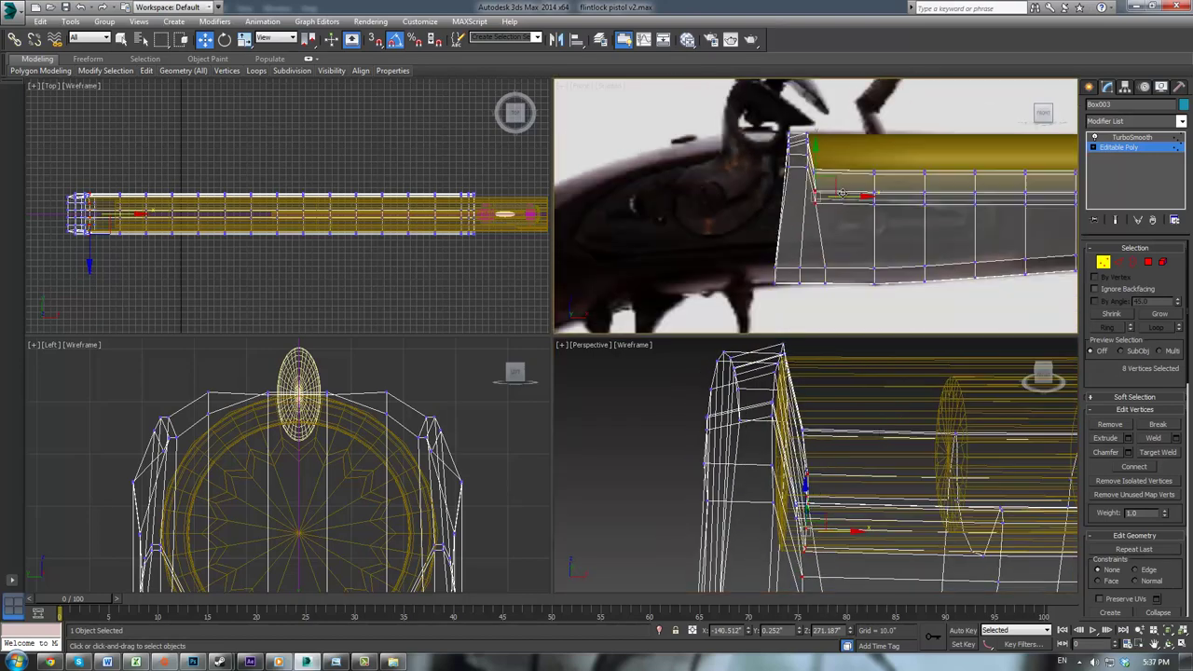
Step: Move the rear end's 14 upper vertices and six bottom vertices forward, close to the added loop
scroll(832, 187, "up", 2)
middle_click_drag(741, 91, 739, 187)
left_click_drag(782, 277, 781, 277)
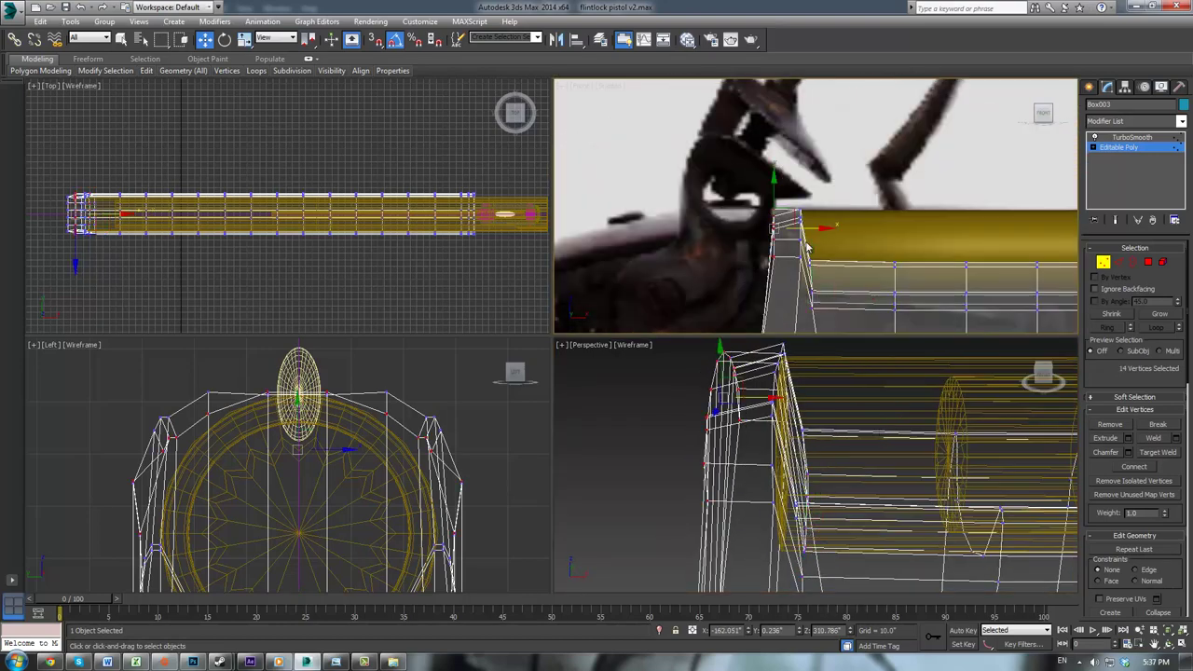
left_click_drag(811, 238, 827, 230)
middle_click_drag(827, 230, 730, 184)
left_click_drag(760, 270, 760, 271)
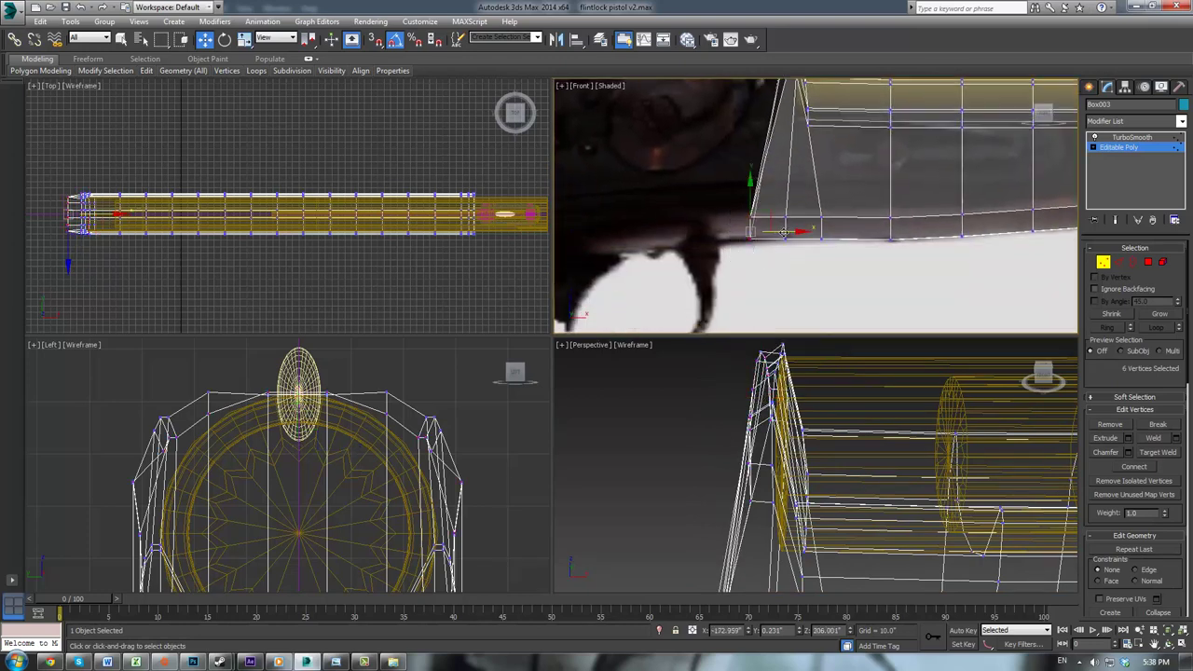
left_click_drag(774, 230, 799, 230)
Step: Extrude the nine rear end polygons twice toward the lock by about 40 each, shifting the first extrusion slightly farther rearward
middle_click_drag(841, 207, 899, 300)
left_click(1148, 262)
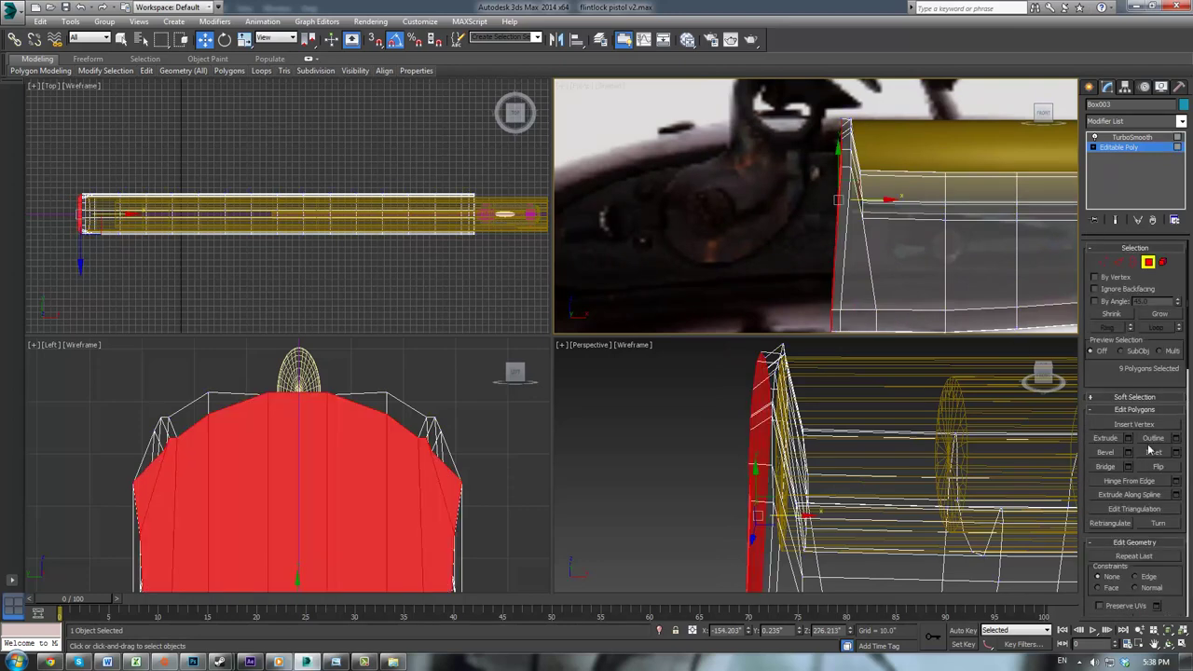
left_click(1130, 439)
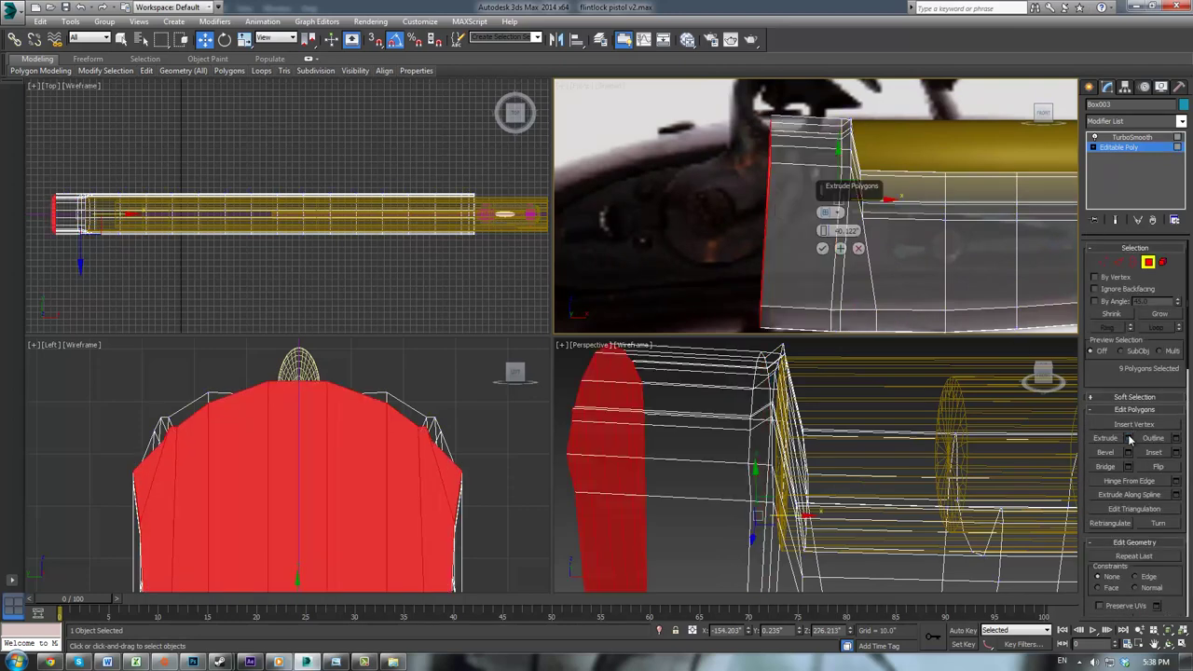
left_click(825, 247)
left_click_drag(782, 185, 776, 189)
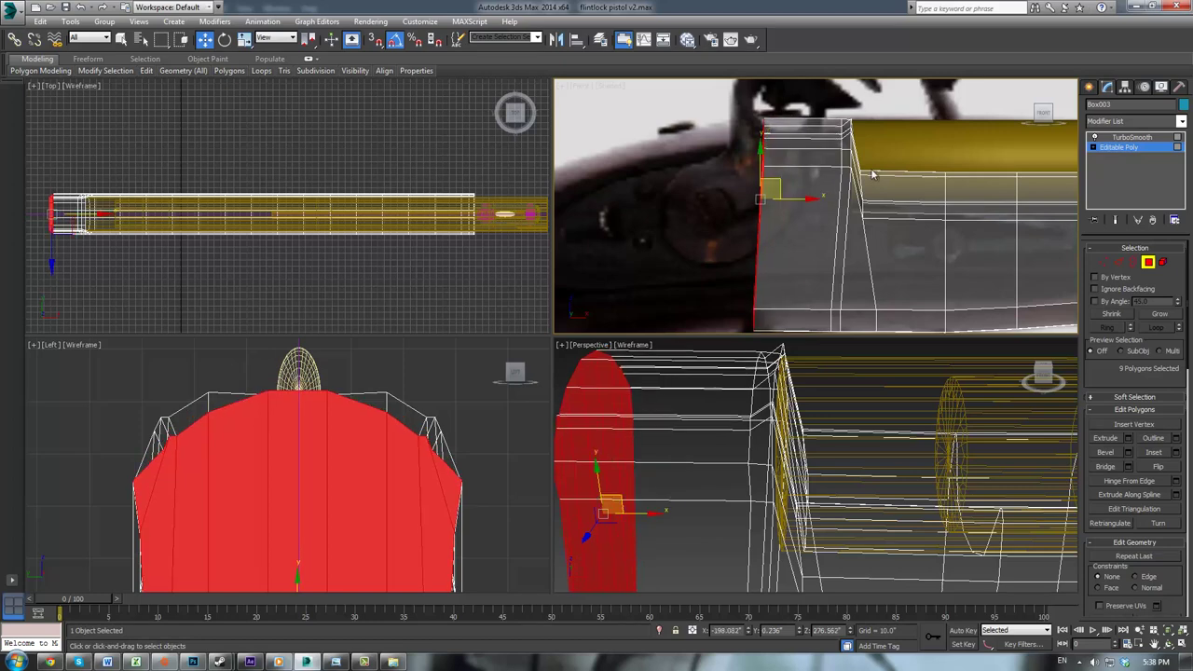
left_click(1130, 439)
left_click(822, 249)
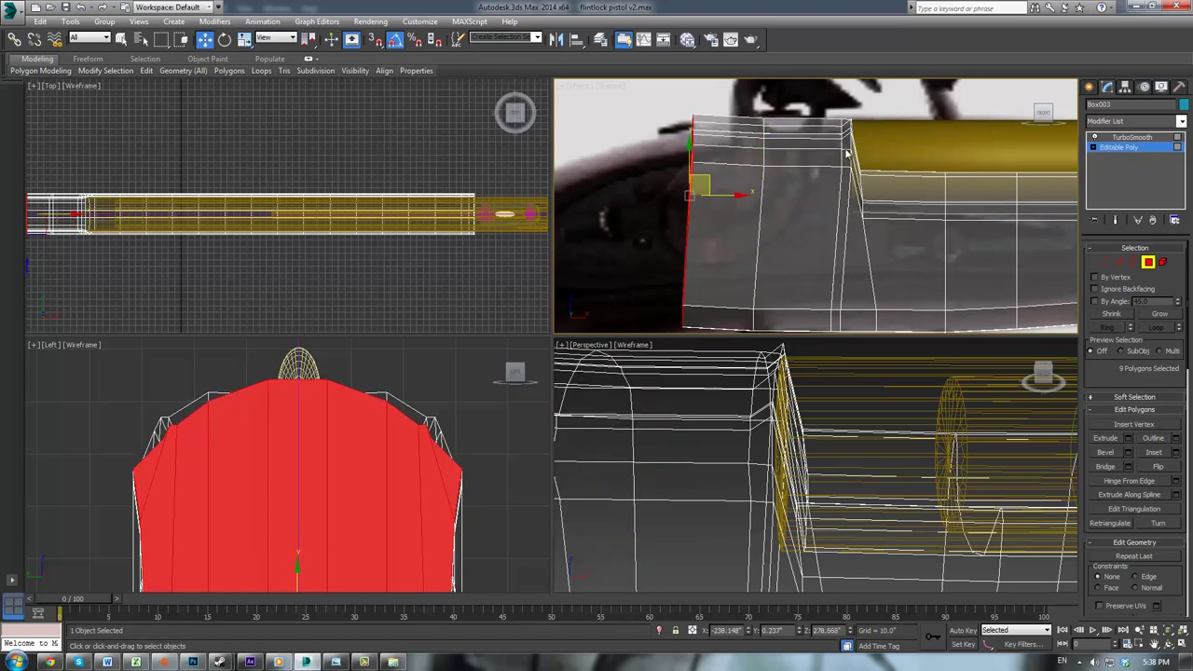
Step: Return to the TurboSmooth level and examine the extended stock in shaded view against the reference image
left_click(1123, 138)
middle_click(857, 449)
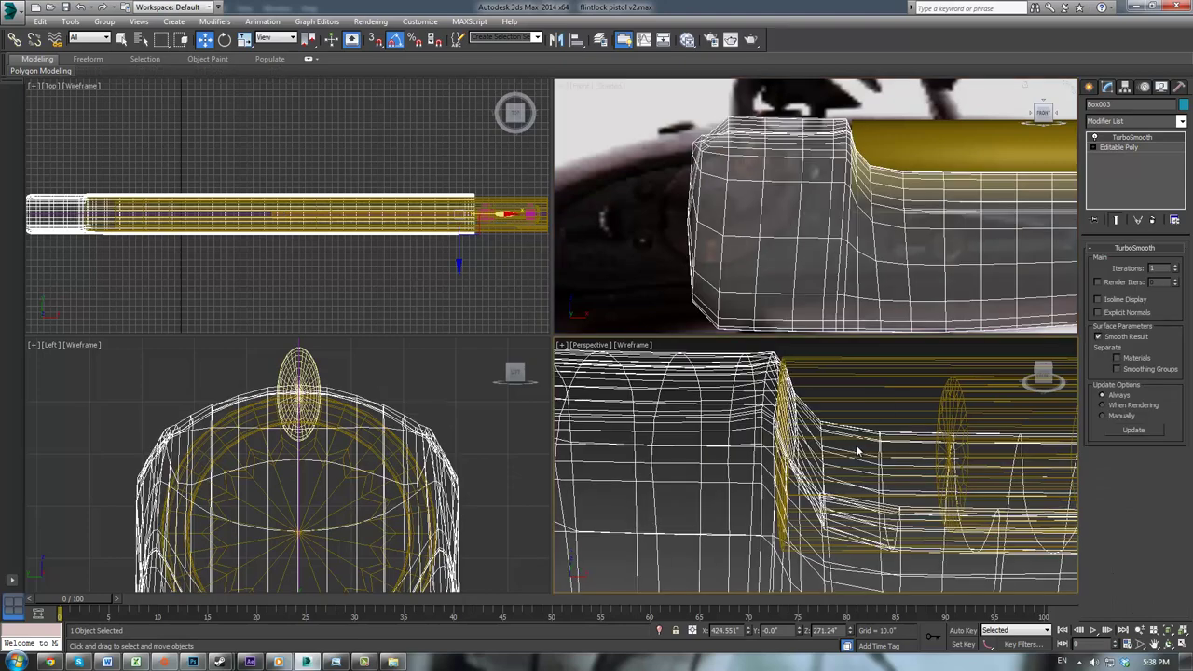
key("F3")
scroll(856, 446, "down", 5)
middle_click(839, 323)
left_click(845, 347)
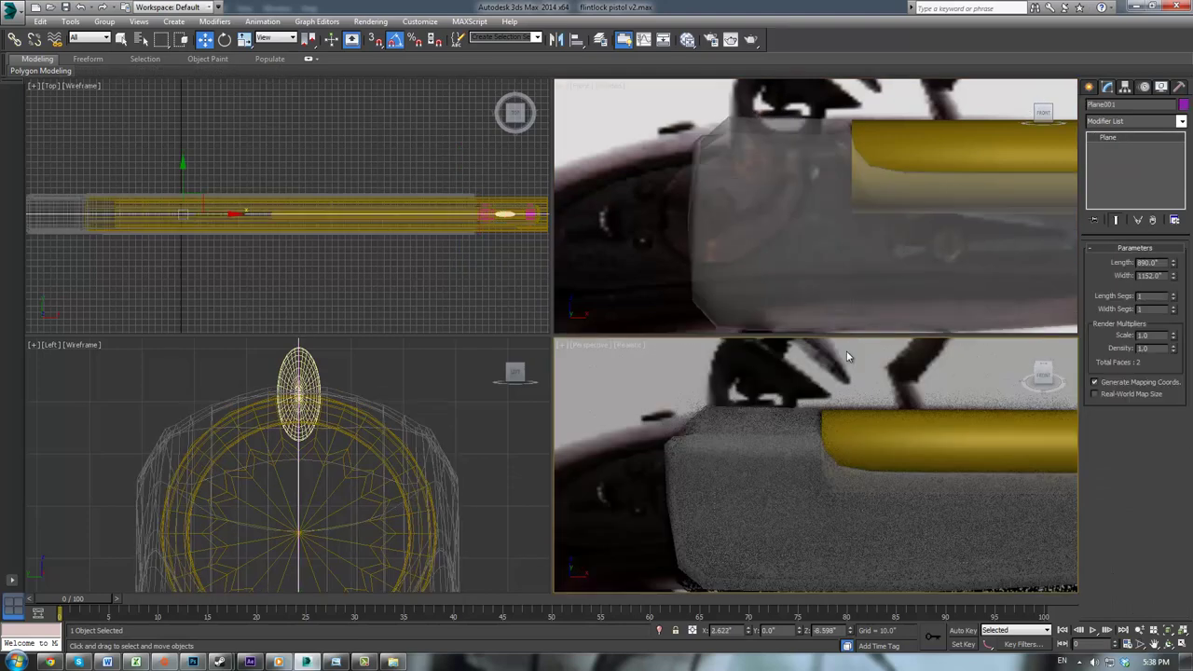
Step: Hide the pistol reference image plane so only the modelled parts remain in the viewports
right_click(848, 348)
right_click(784, 358)
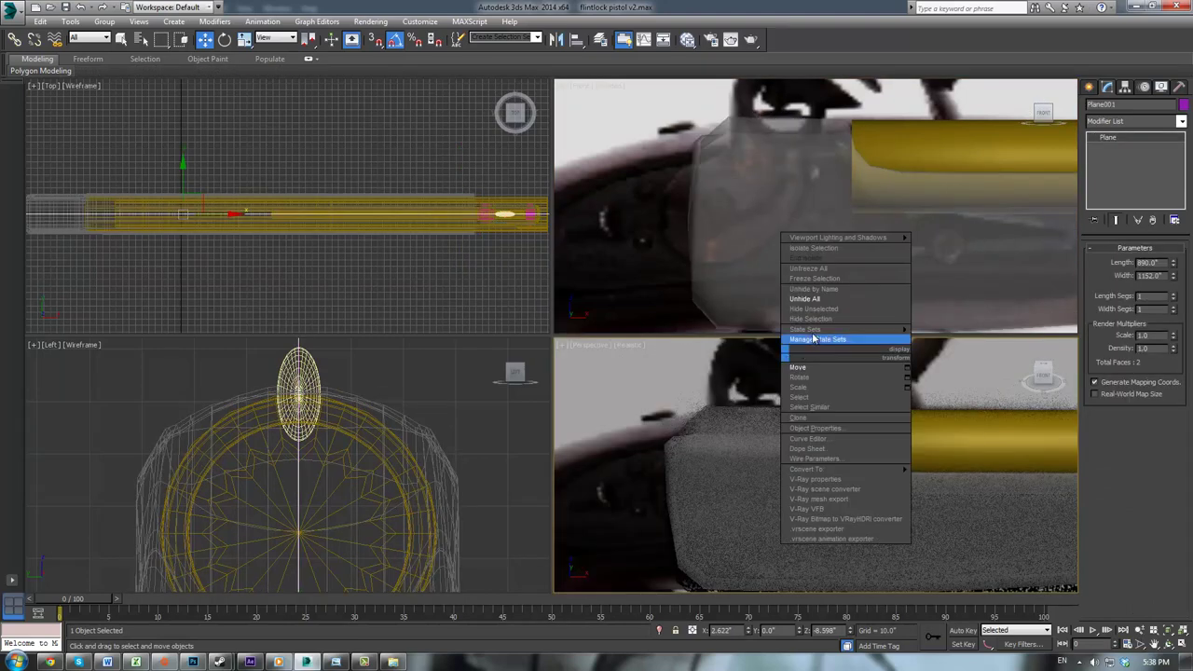
middle_click(696, 177)
scroll(695, 176, "down", 5)
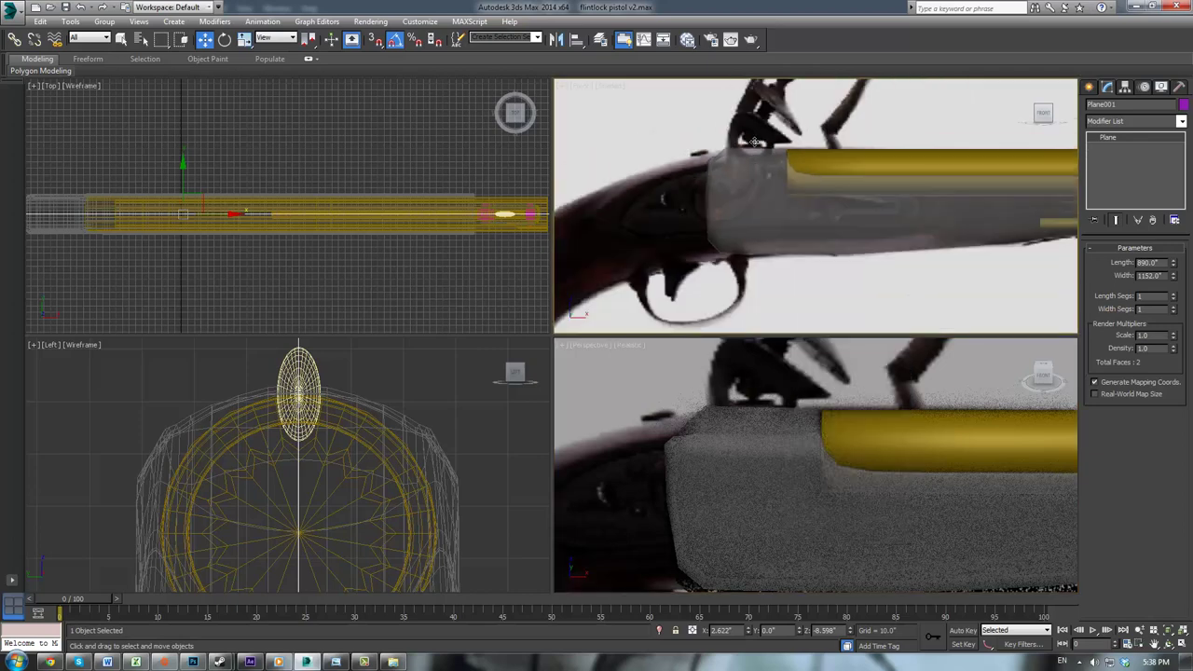
right_click(783, 122)
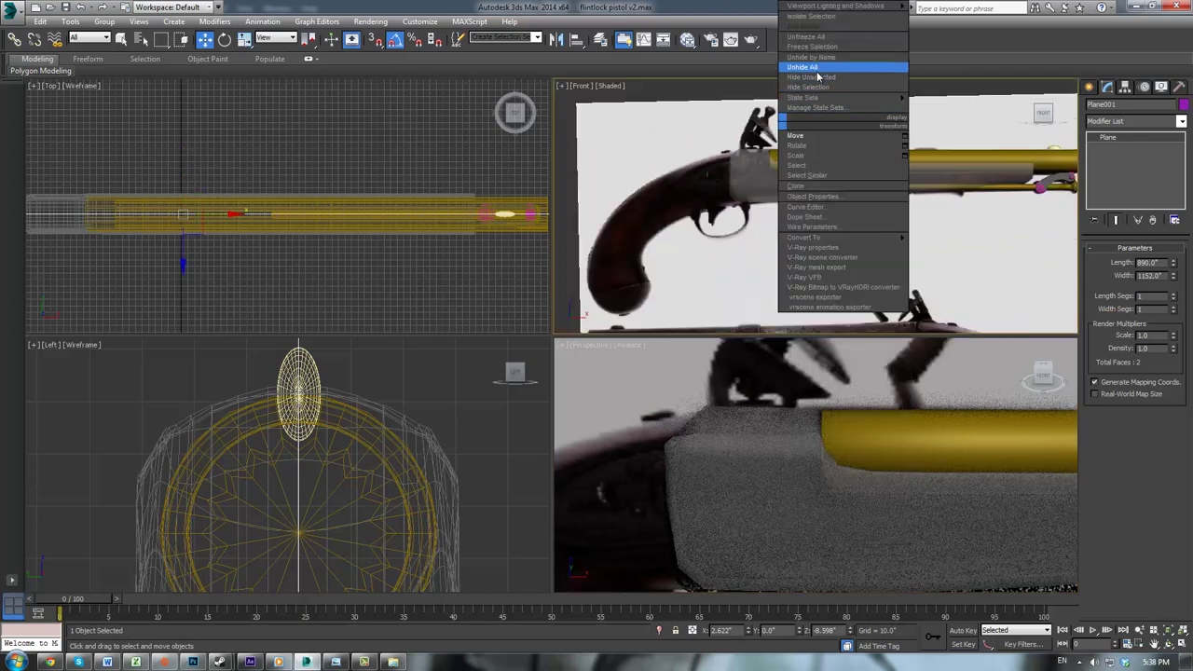
middle_click_drag(661, 122, 663, 188)
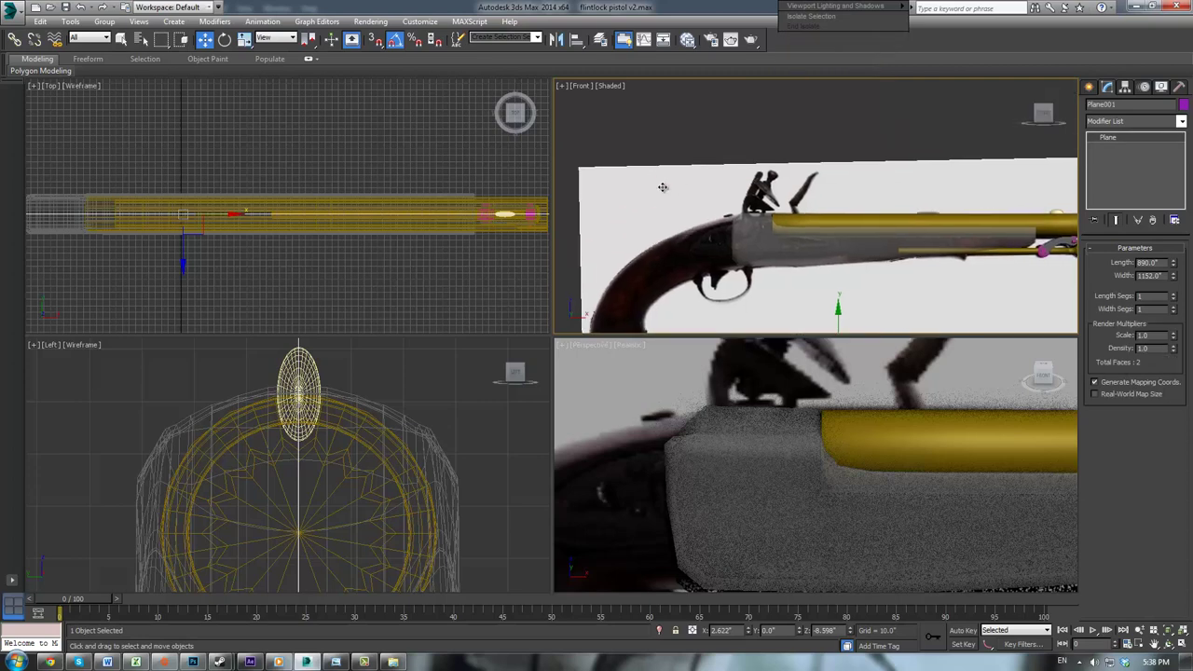
right_click(663, 188)
left_click(765, 124)
left_click_drag(658, 129, 608, 214)
left_click(607, 214)
right_click(658, 196)
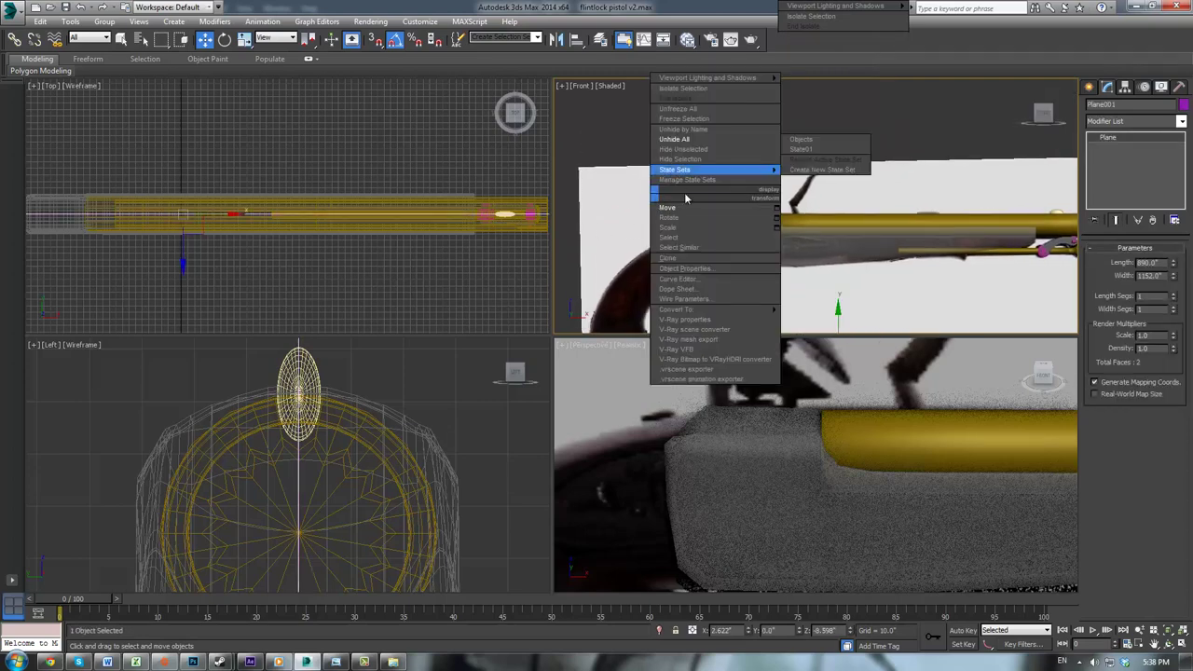
left_click(699, 161)
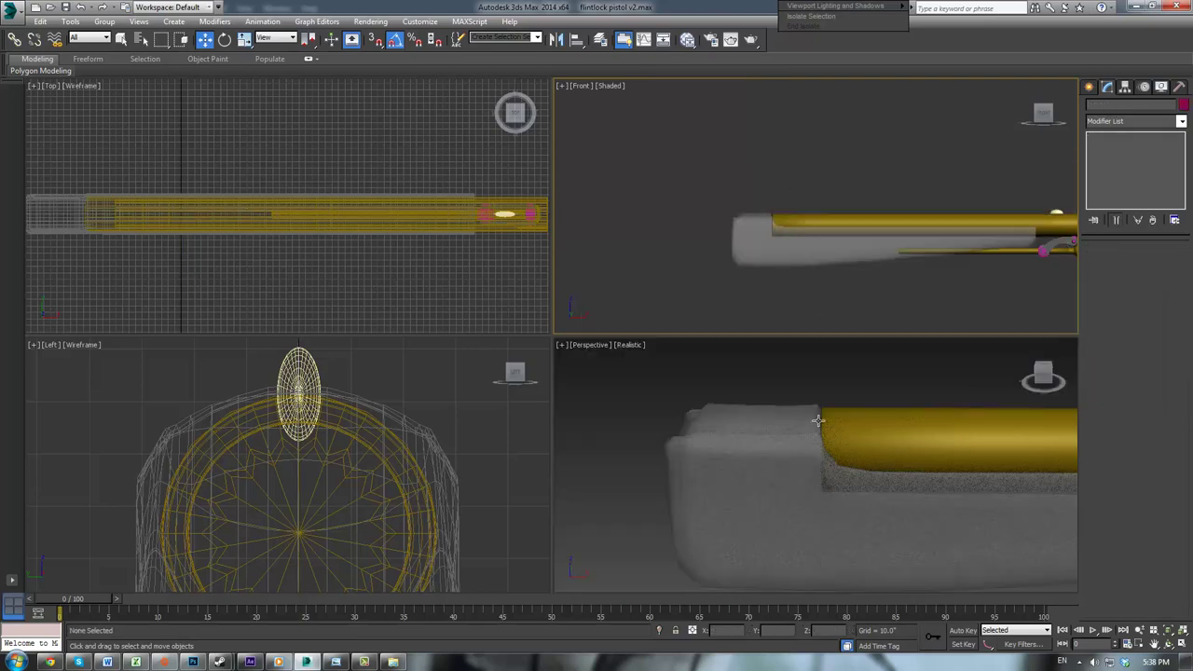
Step: Examine the smoothed stock around the barrel's rear end from several angles
middle_click_drag(817, 420, 799, 453, "alt")
left_click(799, 446)
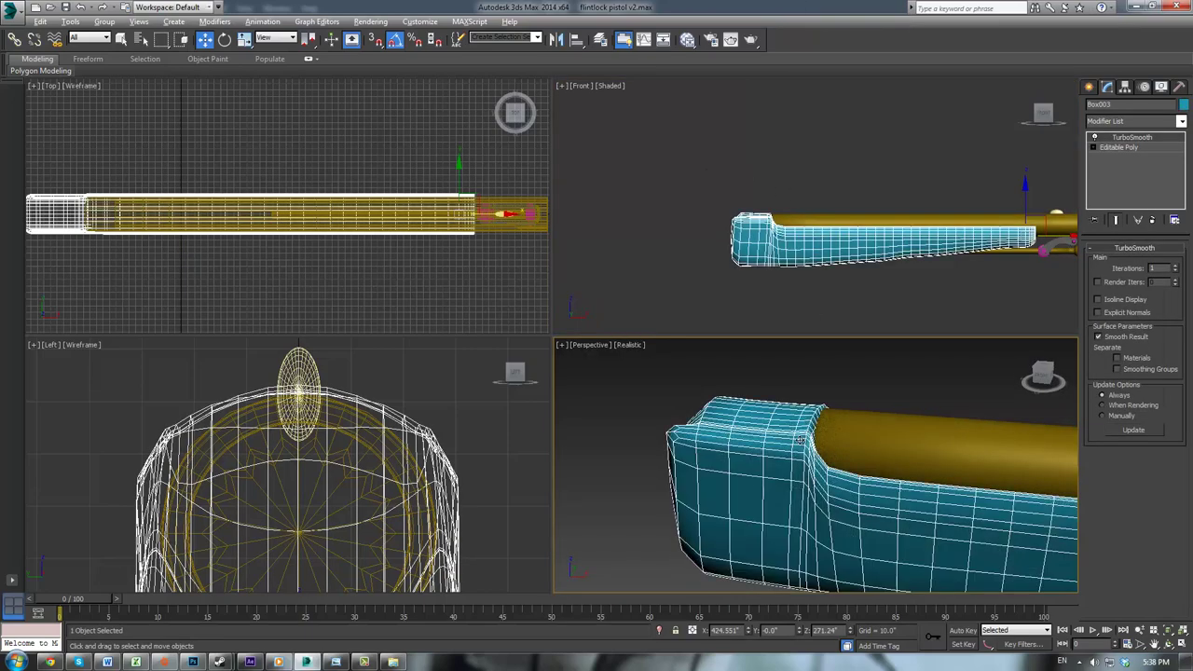
left_click(869, 405)
middle_click_drag(869, 405, 819, 488, "alt")
middle_click_drag(823, 488, 948, 482, "alt")
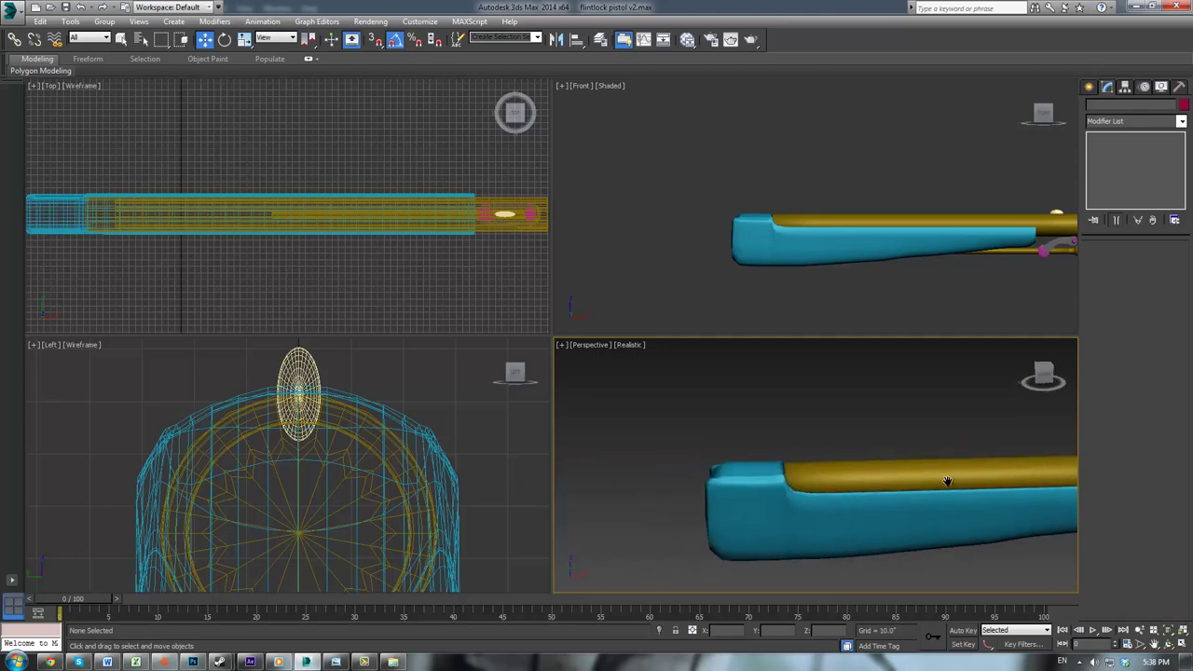
scroll(941, 482, "up", 4)
middle_click_drag(785, 483, 655, 395)
scroll(910, 466, "up", 2)
Step: At the stock's Editable Poly level, select the 89 polygons of the block behind the barrel and delete them
left_click(623, 380)
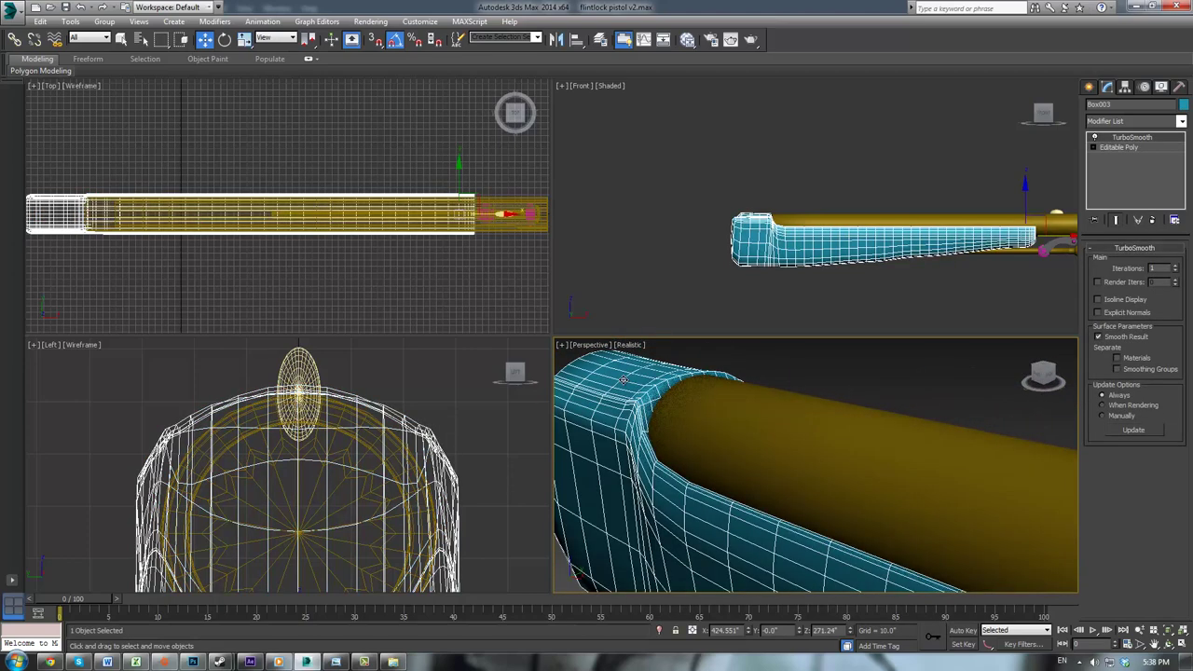
left_click(1117, 148)
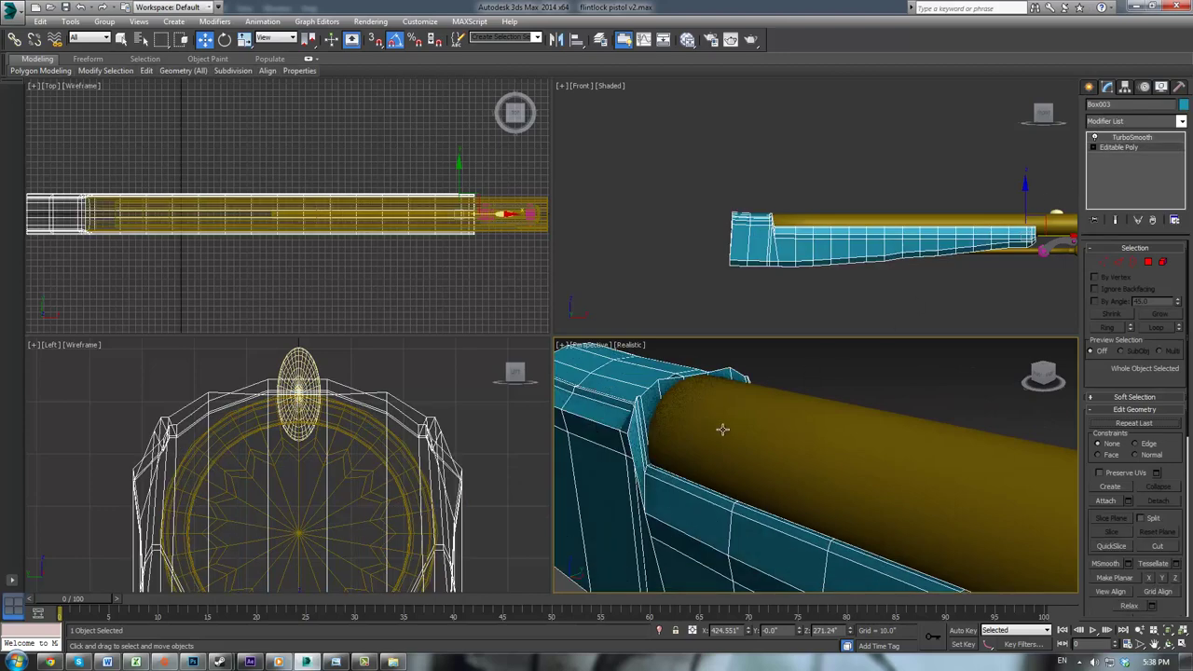
middle_click_drag(722, 426, 813, 353, "alt")
middle_click_drag(814, 419, 807, 382)
scroll(778, 227, "up", 8)
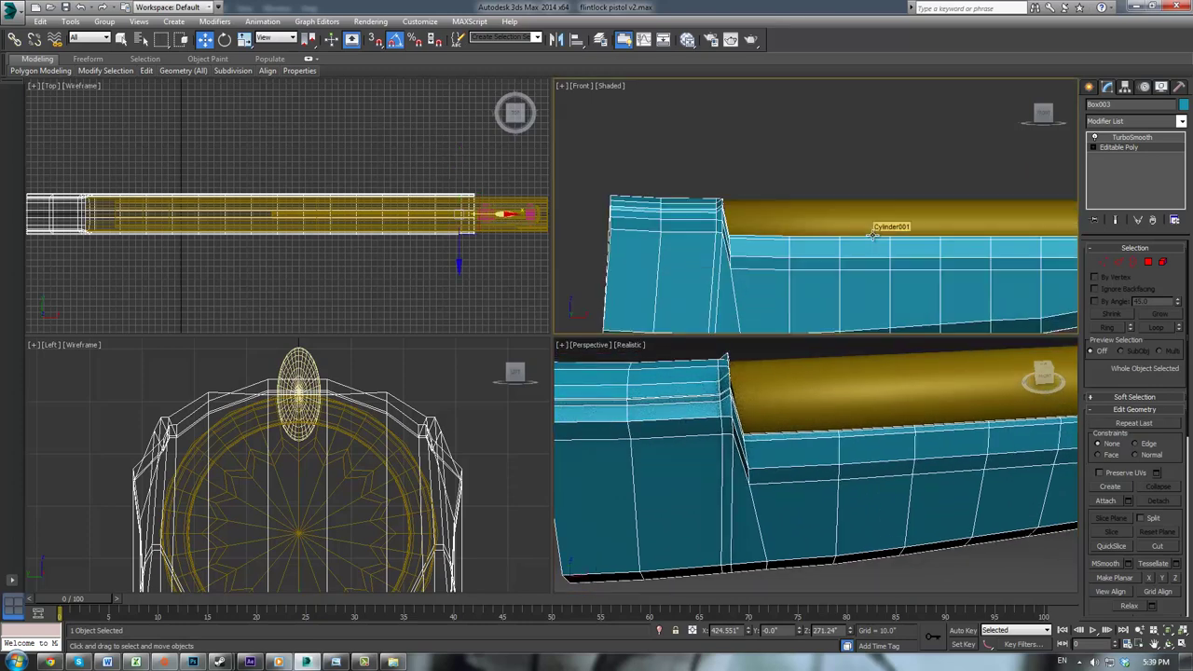
left_click(1149, 262)
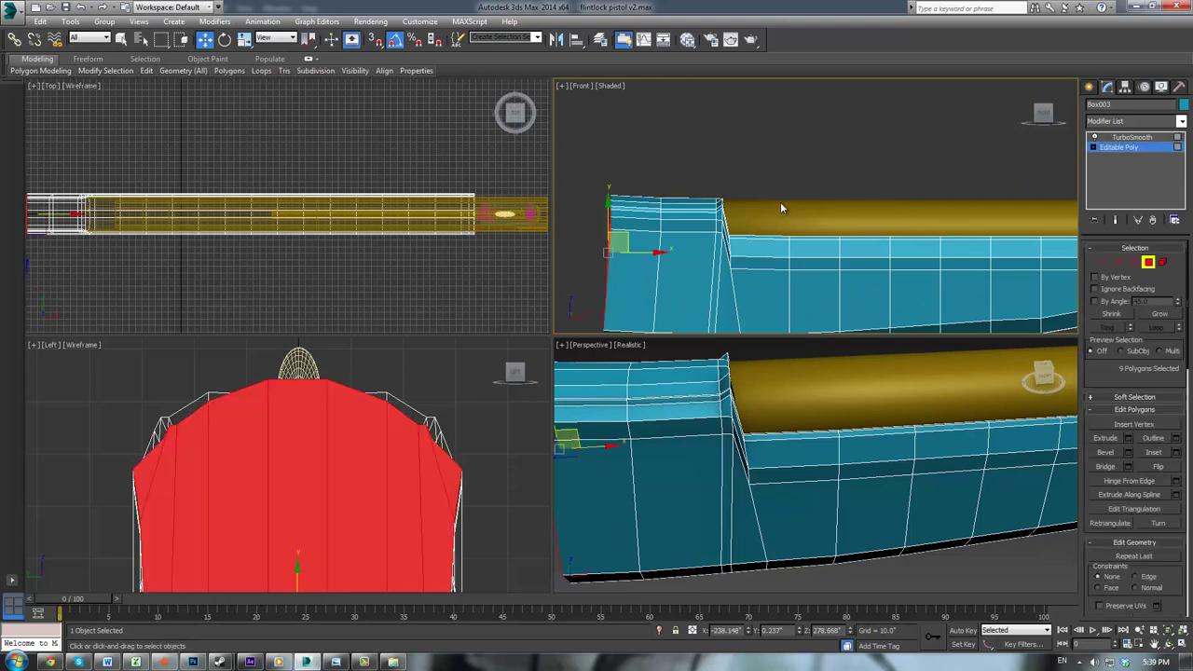
scroll(709, 178, "down", 2)
left_click_drag(743, 274, 767, 310)
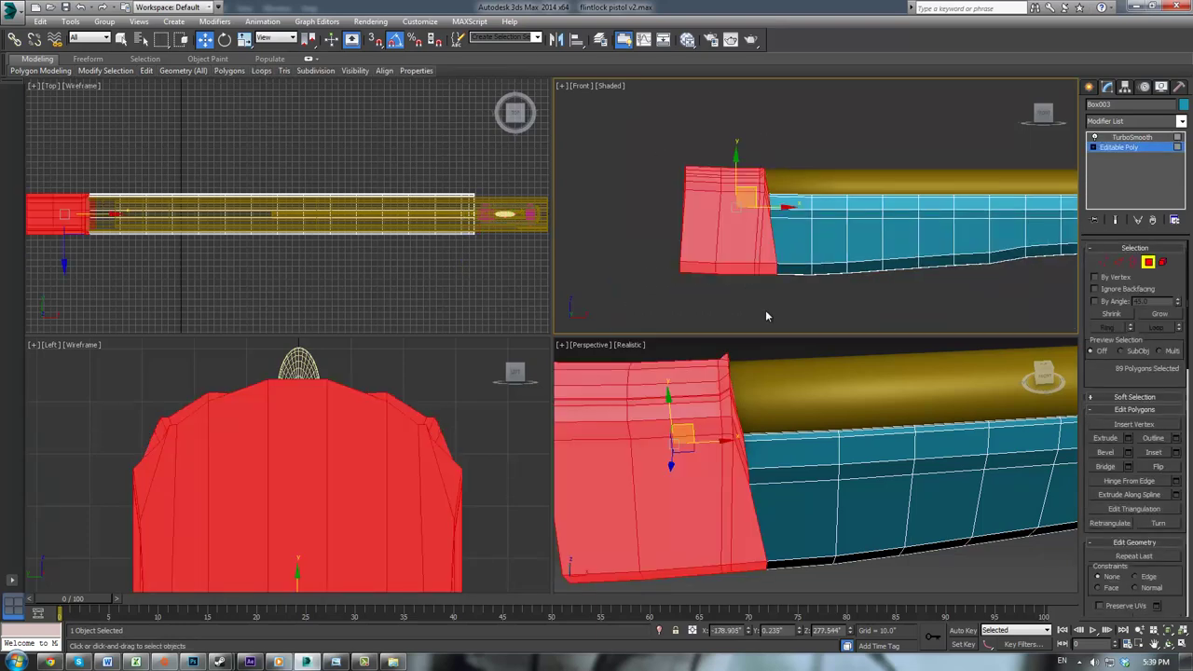
key("Delete")
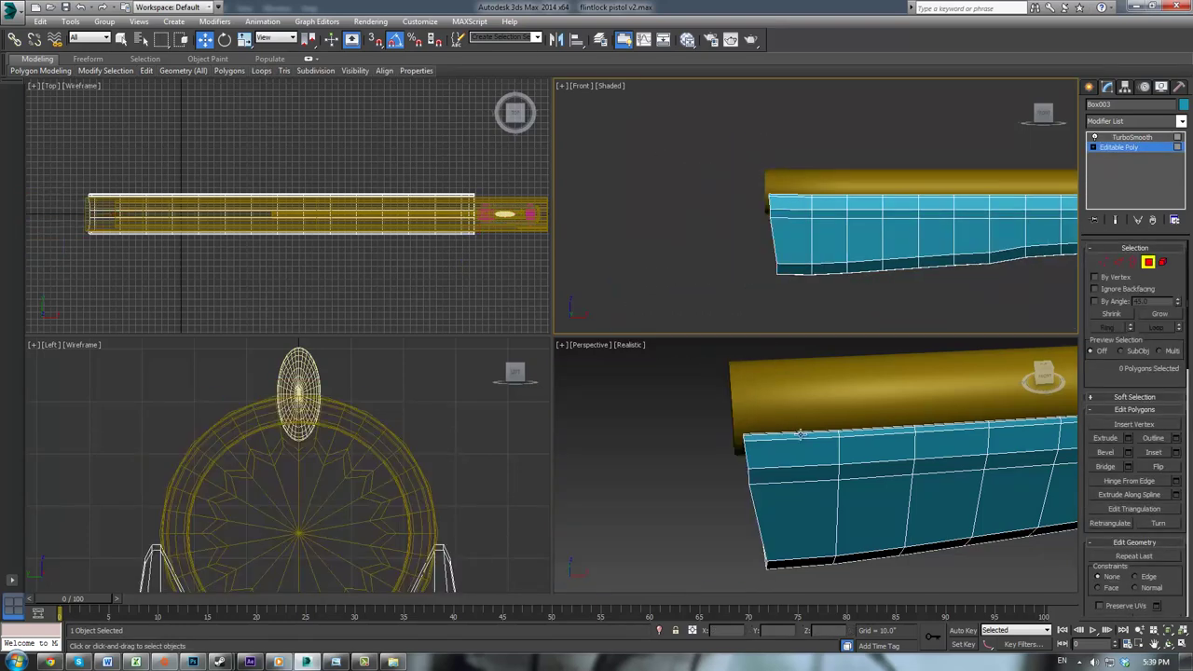
Step: Undo the rear block's deletion and step back through the earlier edits, redoing several to compare the stock's rear end
middle_click_drag(830, 476, 639, 458, "alt")
scroll(644, 457, "down", 3)
mouse_move(858, 449)
middle_mouse_down()
mouse_move(658, 442)
mouse_move(881, 451)
middle_mouse_up()
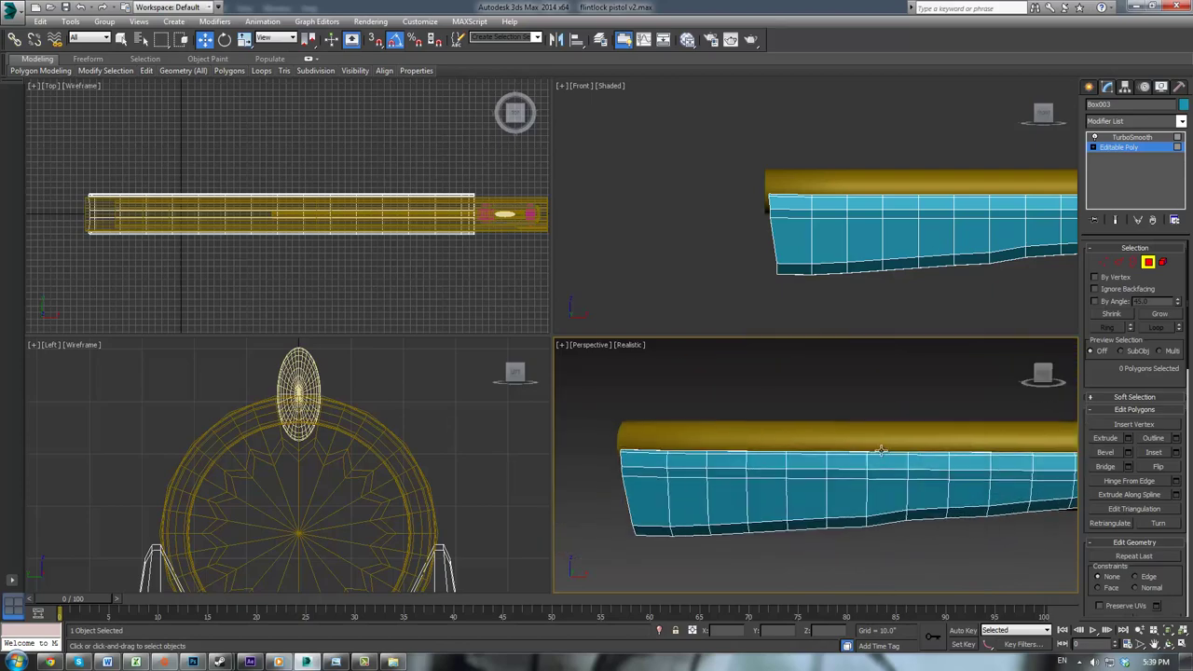
key("ctrl+z")
middle_click_drag(803, 458, 920, 467)
scroll(850, 471, "up", 3)
mouse_move(825, 479)
middle_mouse_down("alt")
mouse_move(885, 474)
mouse_move(834, 460)
middle_mouse_up("alt")
key("ctrl+z")
key("ctrl+z")
key("ctrl+z")
key("ctrl+z")
key("ctrl+z")
key("ctrl+z")
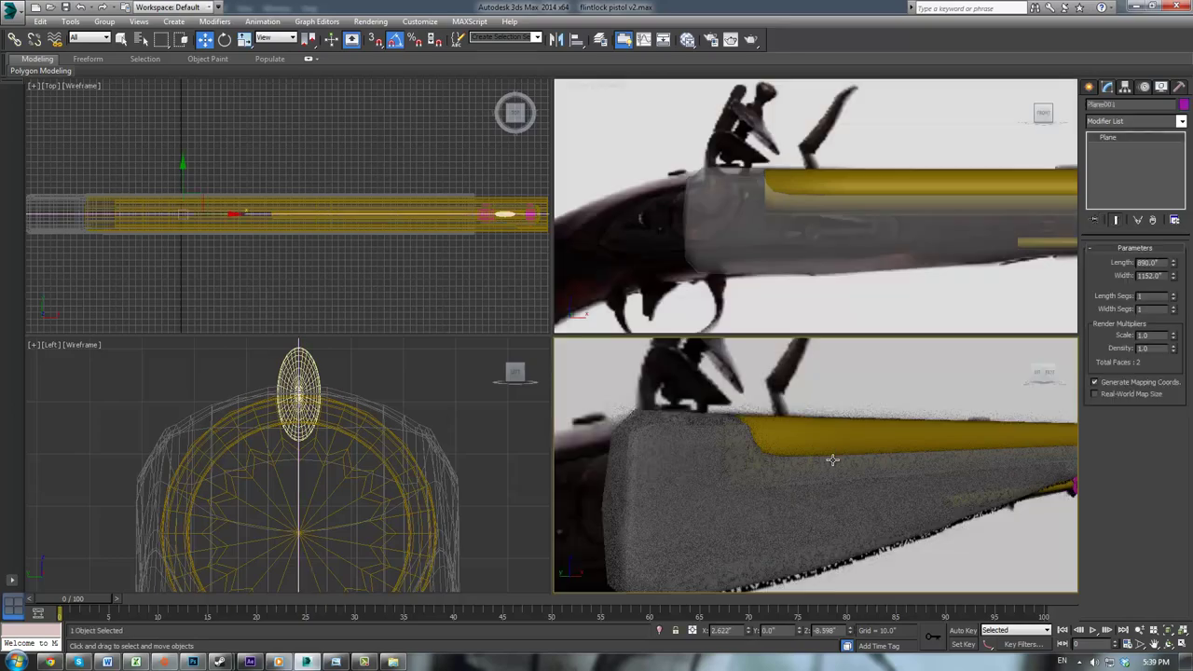
key("ctrl+y")
key("ctrl+y")
key("ctrl+y")
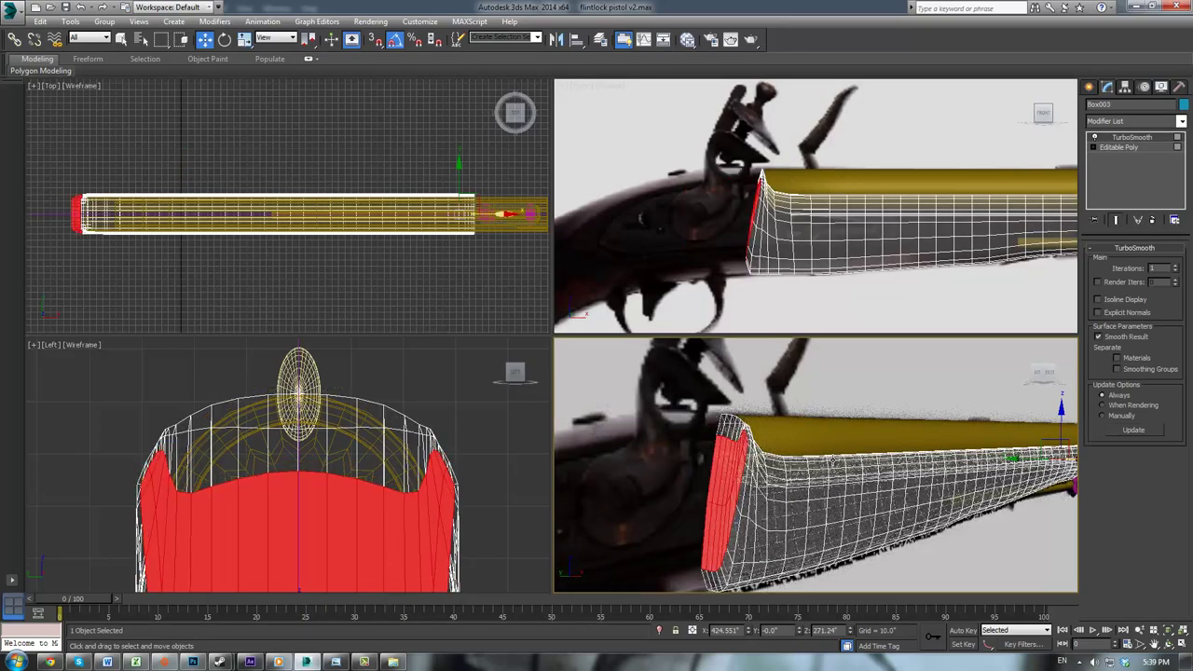
key("ctrl+y")
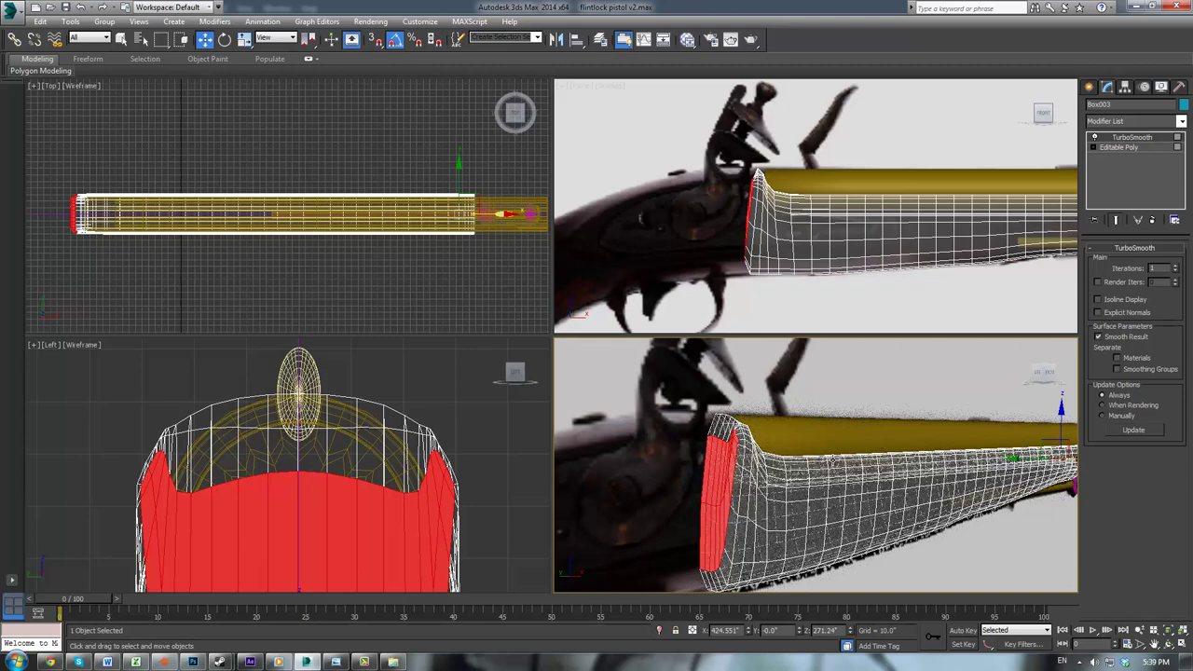
middle_click_drag(720, 508, 765, 508, "alt")
scroll(764, 508, "up", 2)
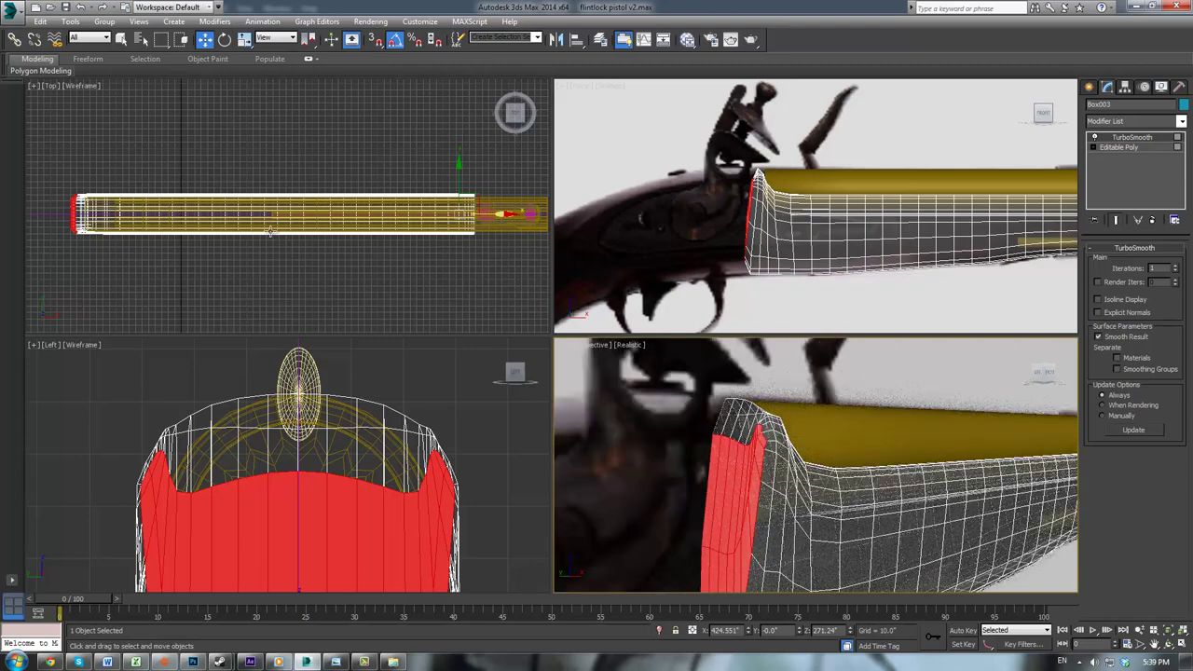
Step: Reopen flintlock pistol v2.max from the recent documents without saving the current changes
left_click(19, 11)
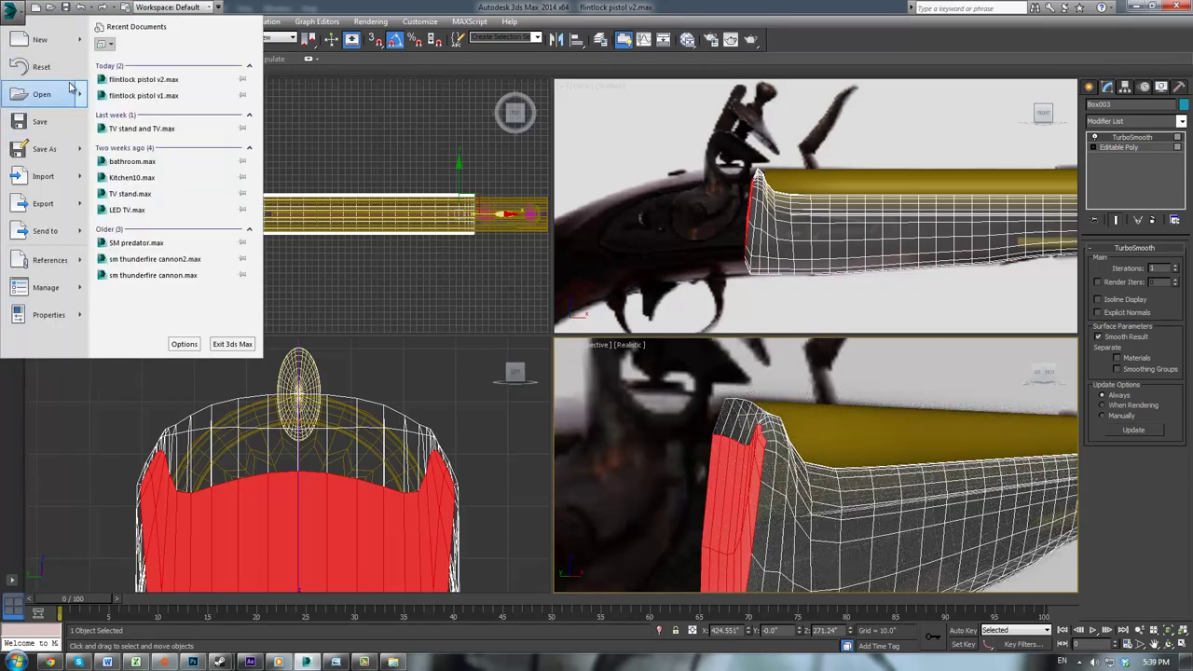
left_click(144, 80)
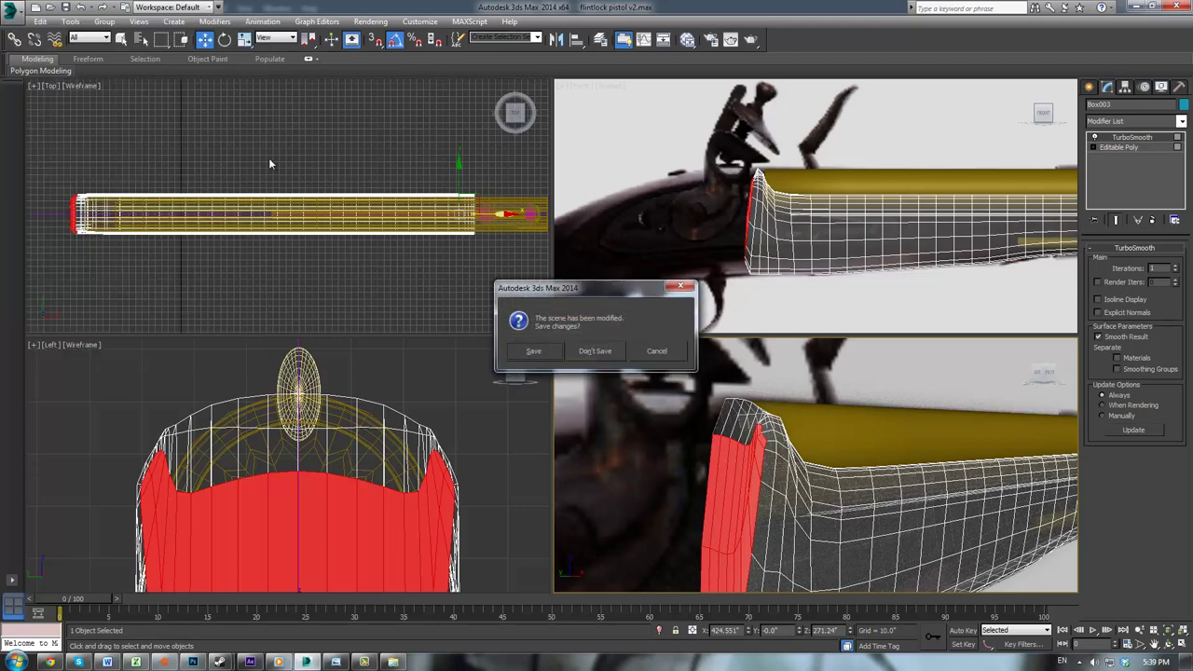
left_click(591, 351)
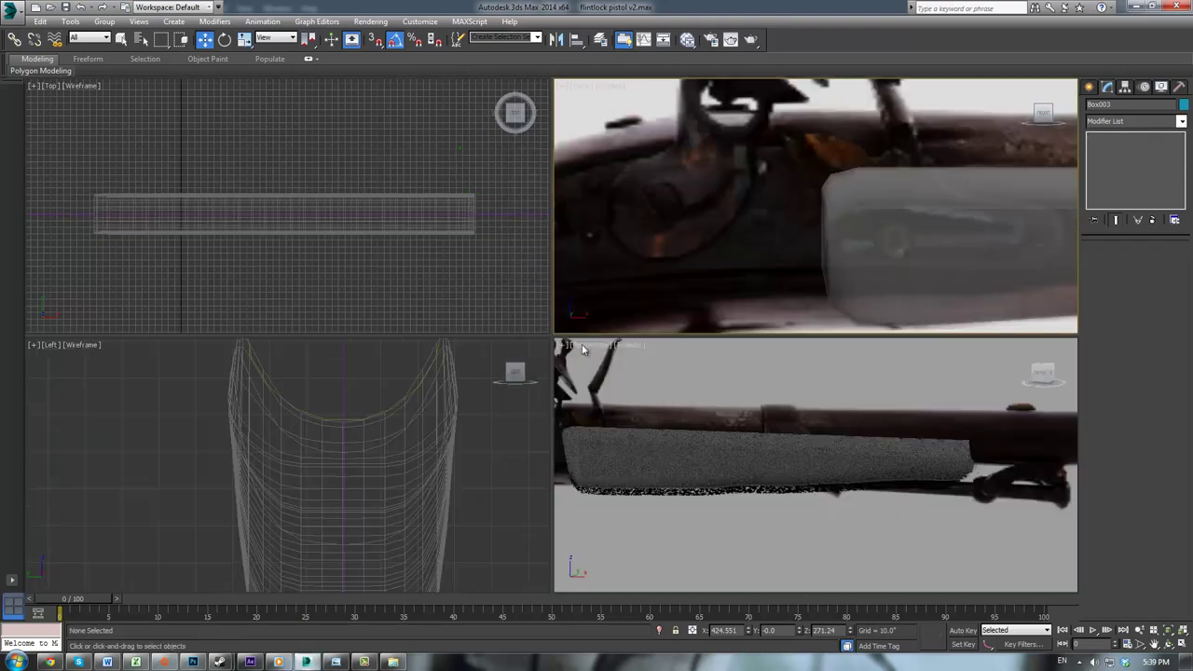
Step: Move the stock's nine rear end polygons slightly rearward and extrude them by 40.122" toward the lock
left_click(842, 242)
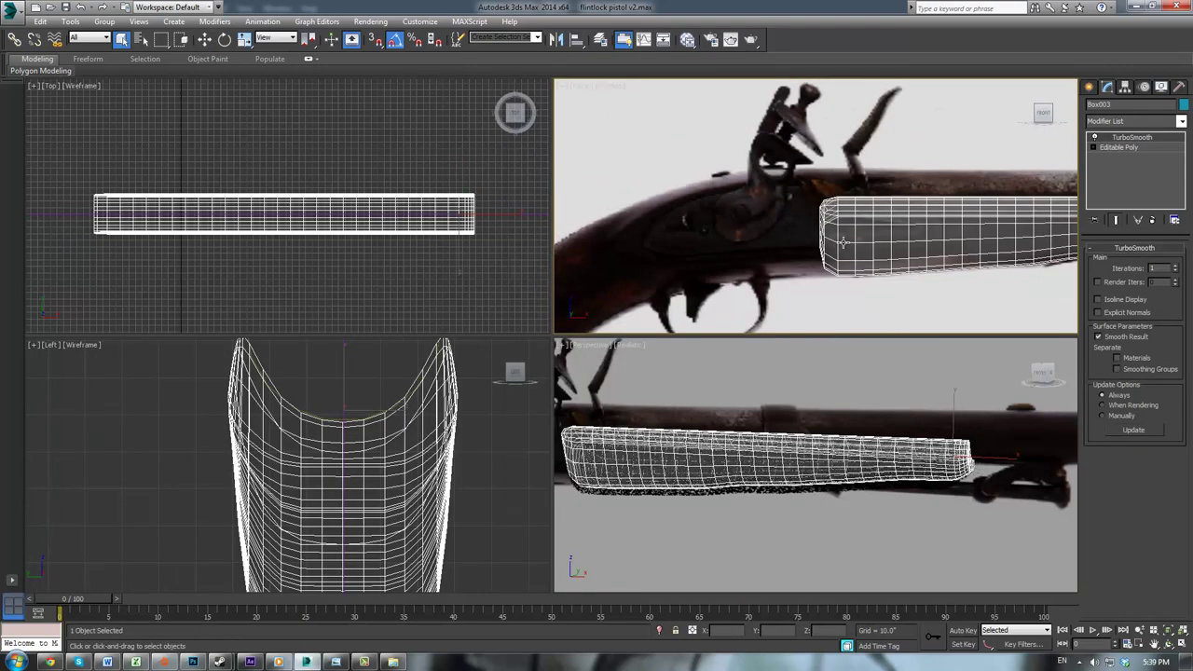
left_click(1152, 153)
scroll(877, 239, "up", 3)
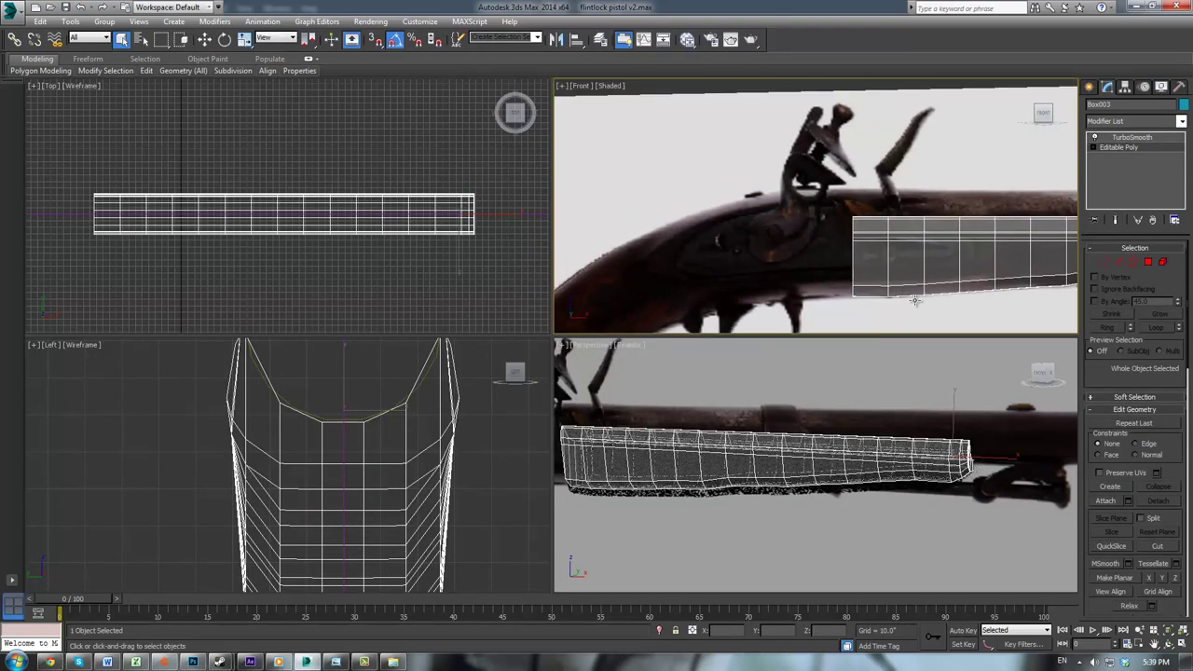
scroll(878, 237, "up", 2)
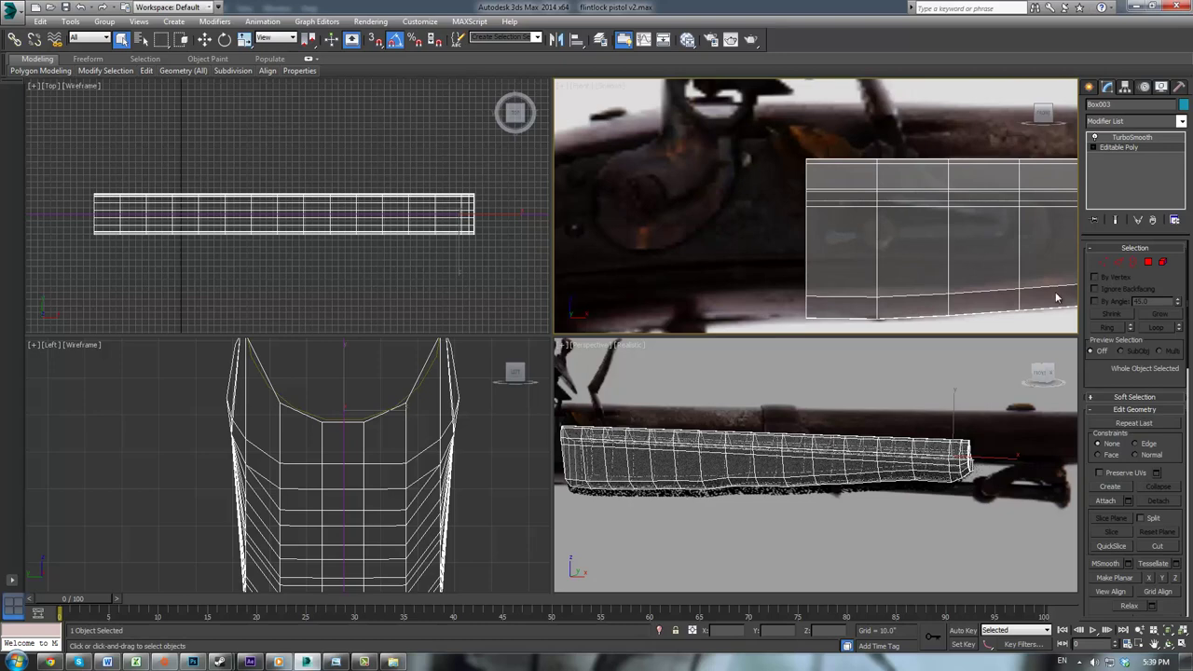
left_click(1150, 263)
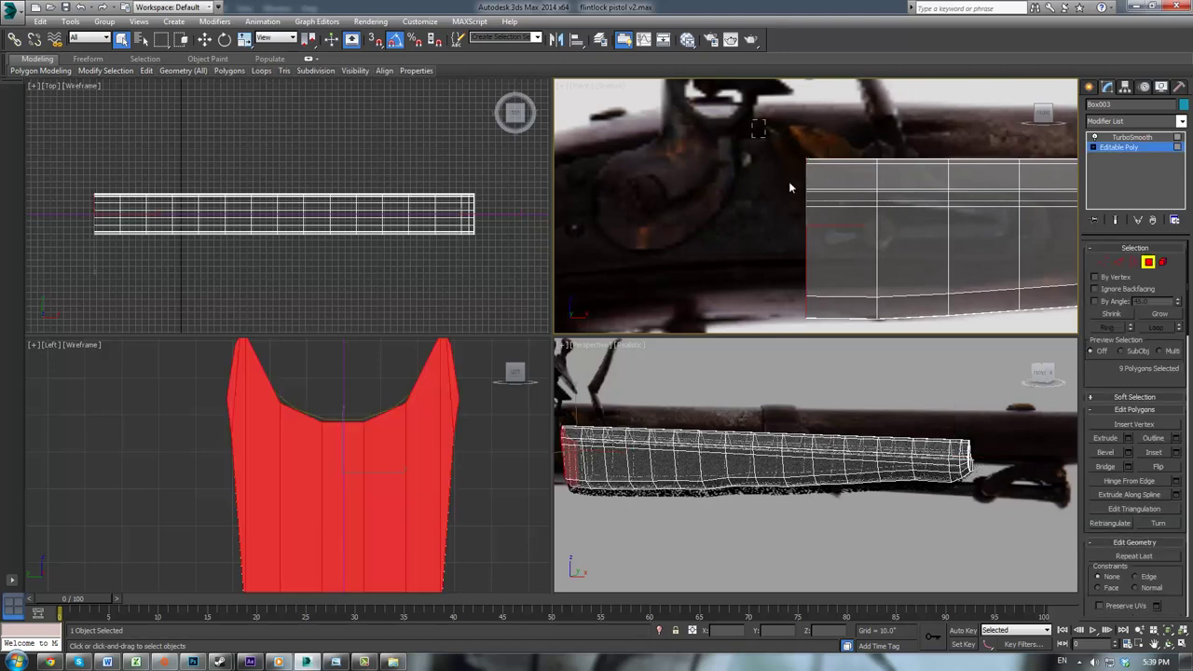
left_click_drag(833, 350, 736, 292)
key("w")
left_click_drag(829, 228, 810, 219)
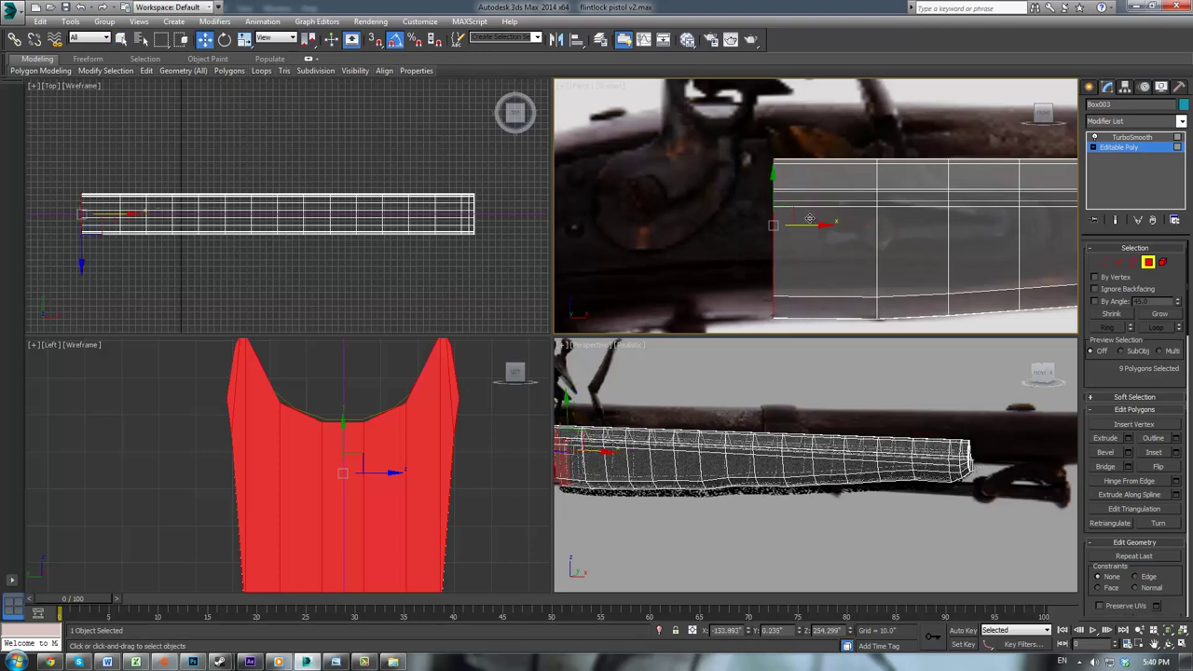
left_click(1128, 438)
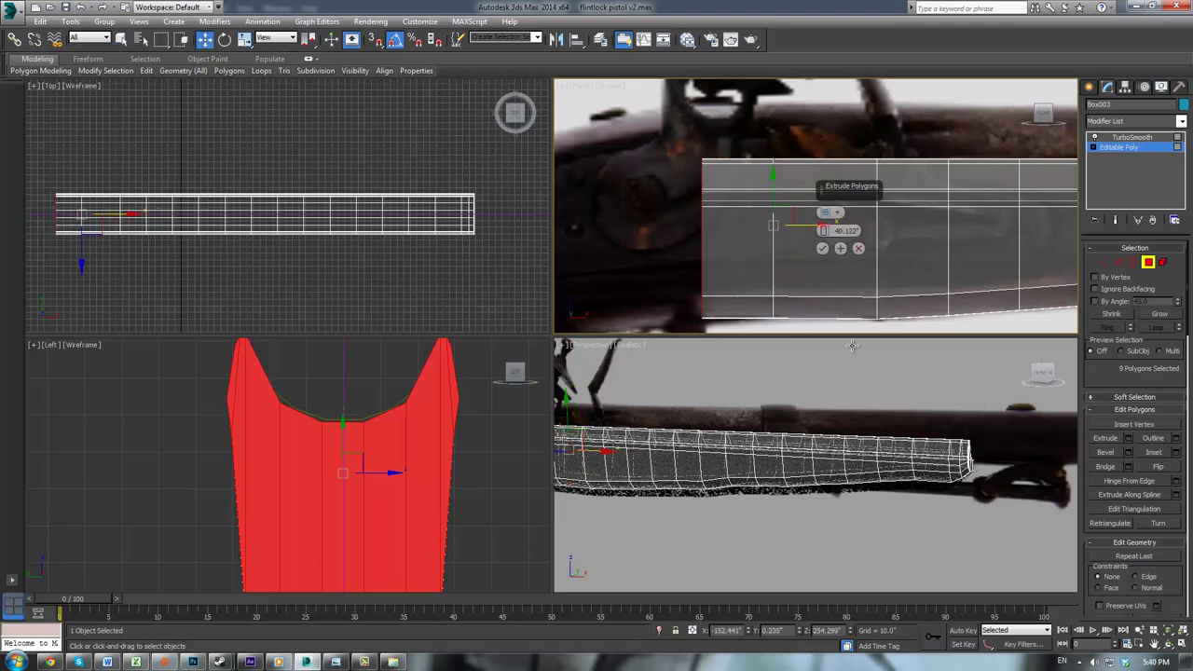
left_click(822, 249)
Step: Select the five curved barrel-channel polygons of the new rear segment and extrude them upward as a group by 40.122"
middle_click_drag(640, 463, 767, 522)
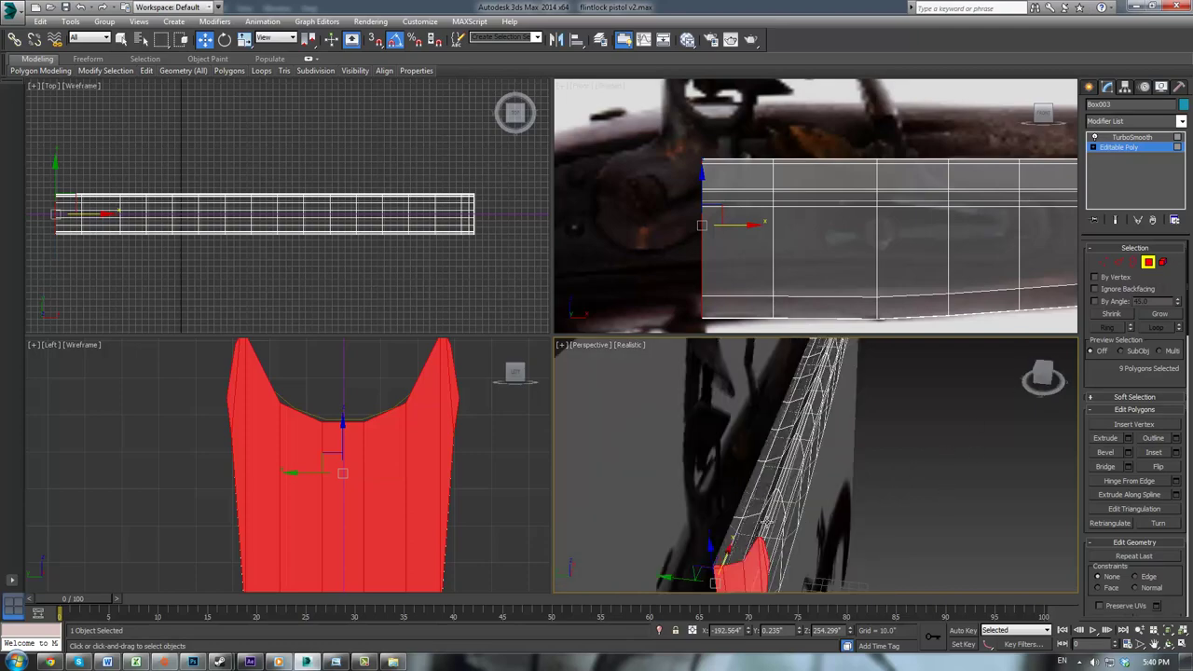
left_click(744, 533)
middle_click_drag(749, 531, 839, 456, "alt")
key("F3")
left_click(766, 474, "ctrl")
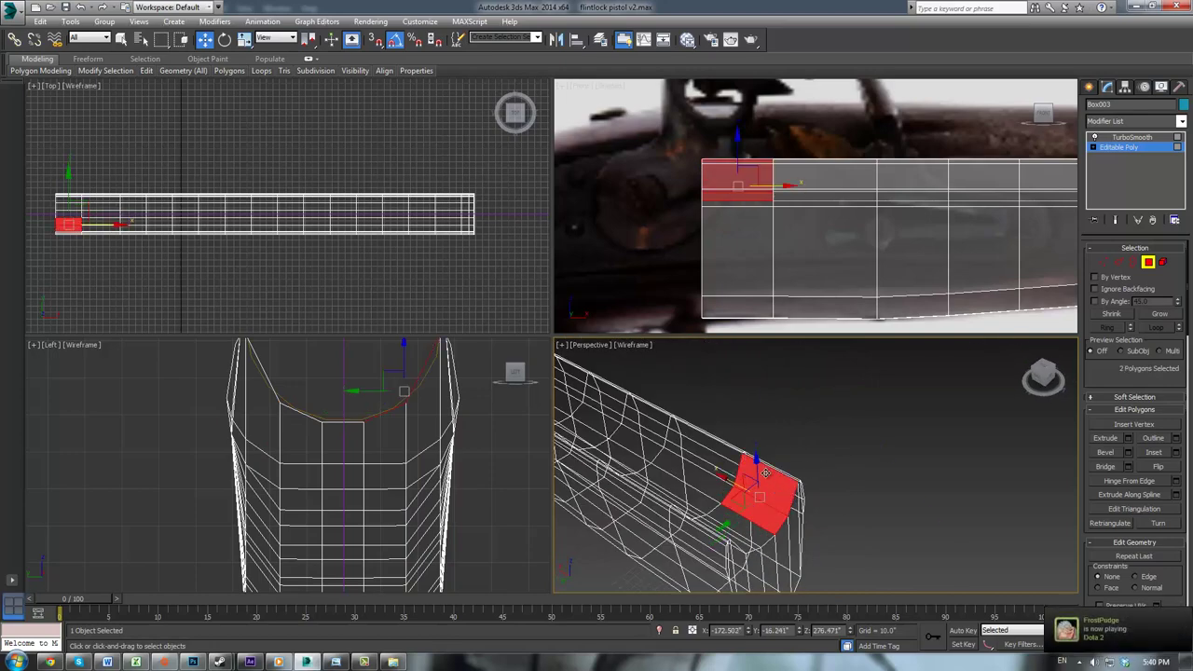
left_click(740, 517, "ctrl")
middle_click_drag(740, 518, 638, 525, "alt")
left_click(710, 501, "ctrl")
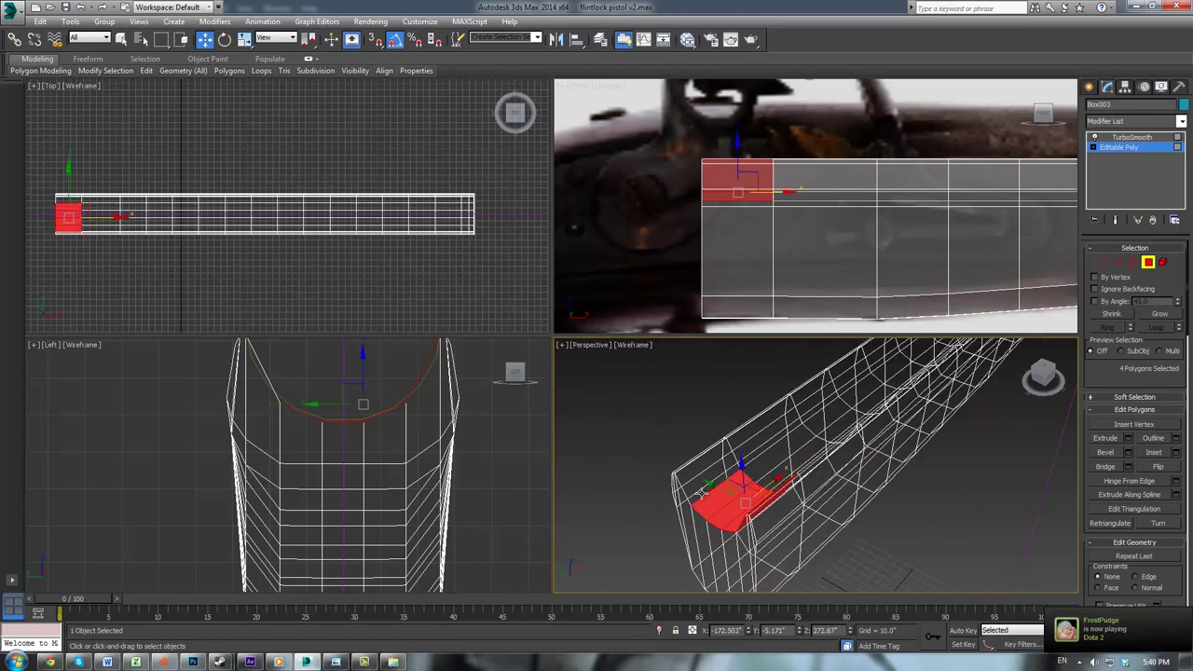
left_click(701, 493, "ctrl")
middle_click_drag(722, 486, 798, 463, "alt")
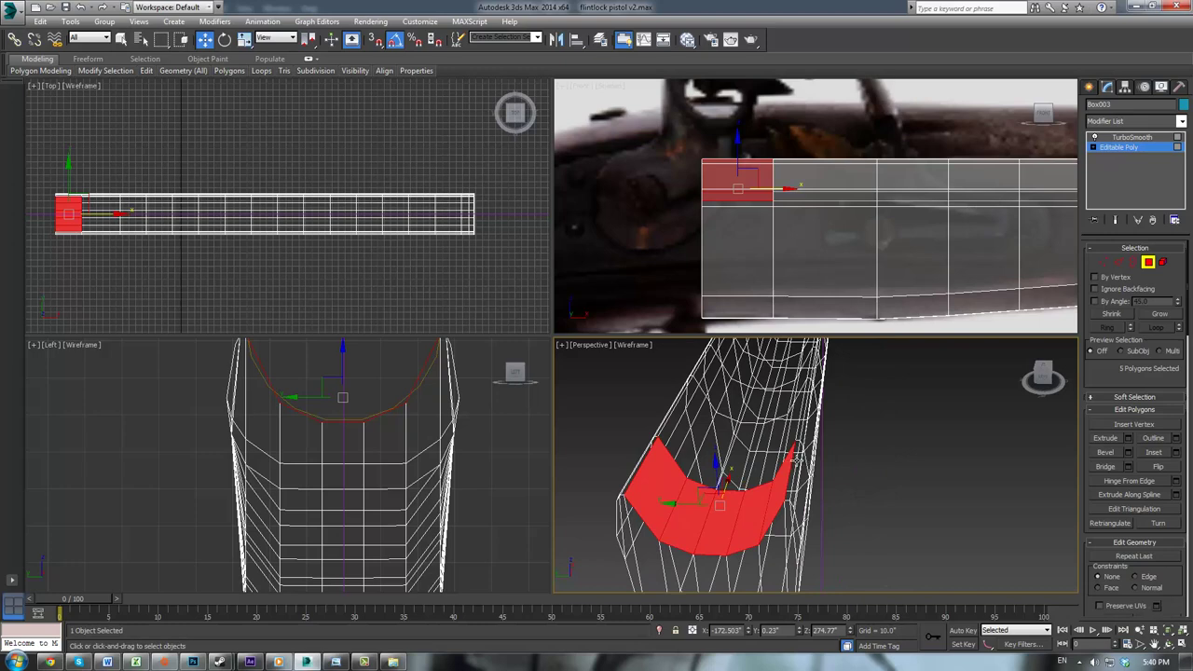
left_click(1129, 439)
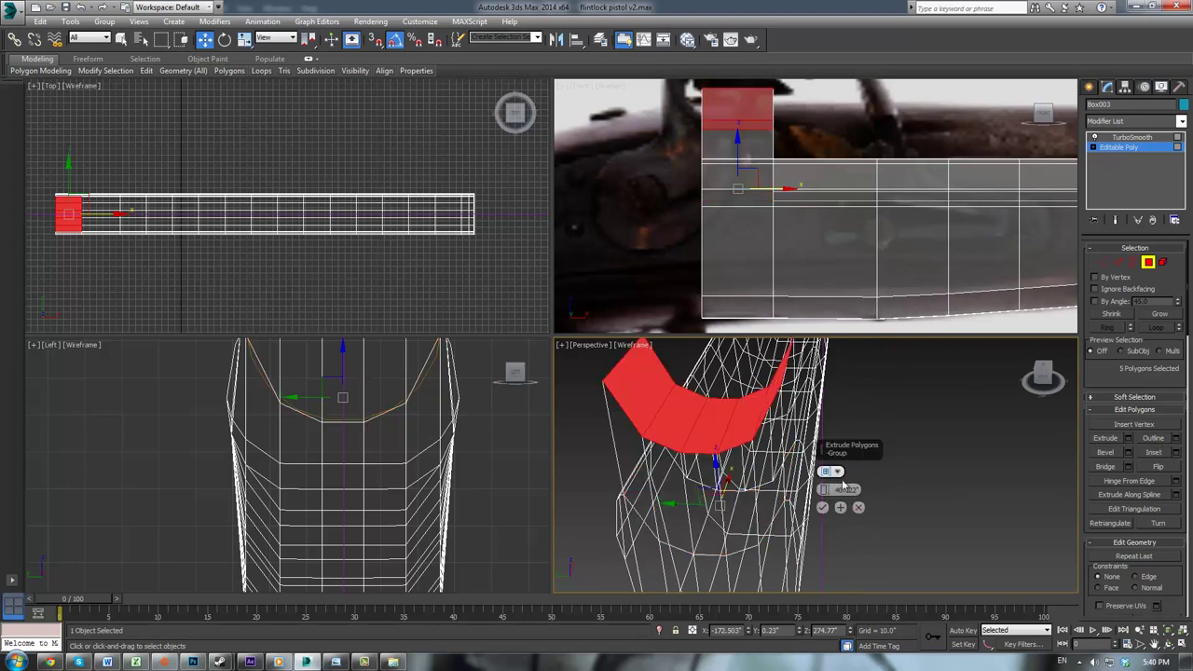
left_click(823, 507)
middle_click_drag(860, 203, 893, 280)
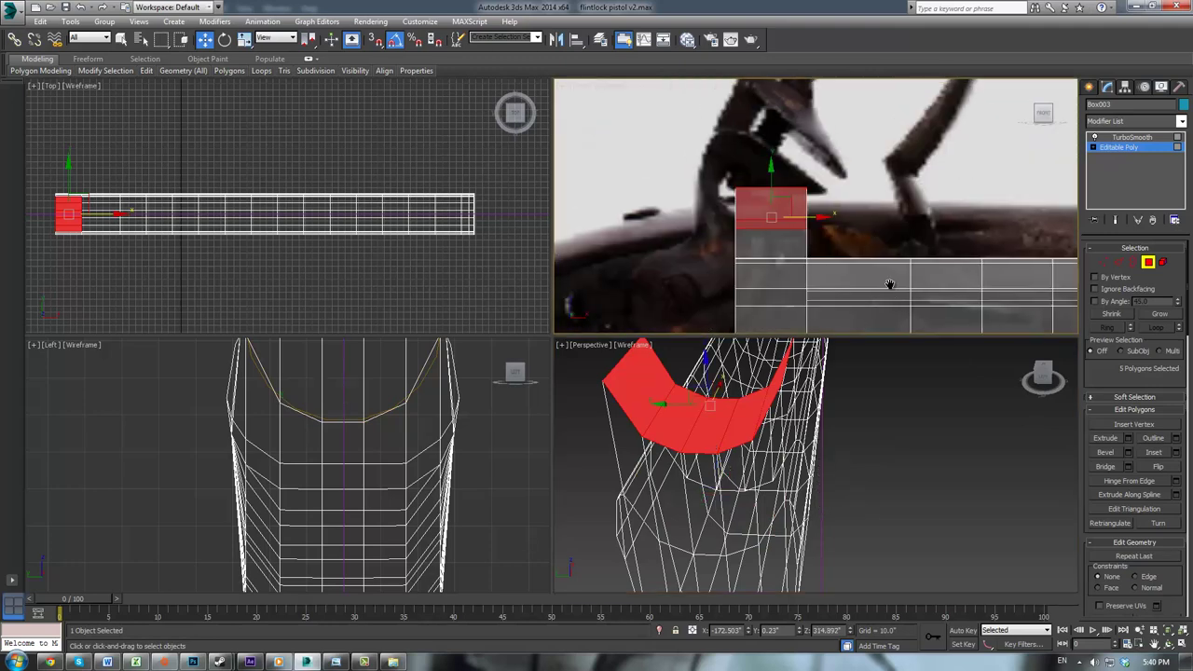
right_click(892, 388)
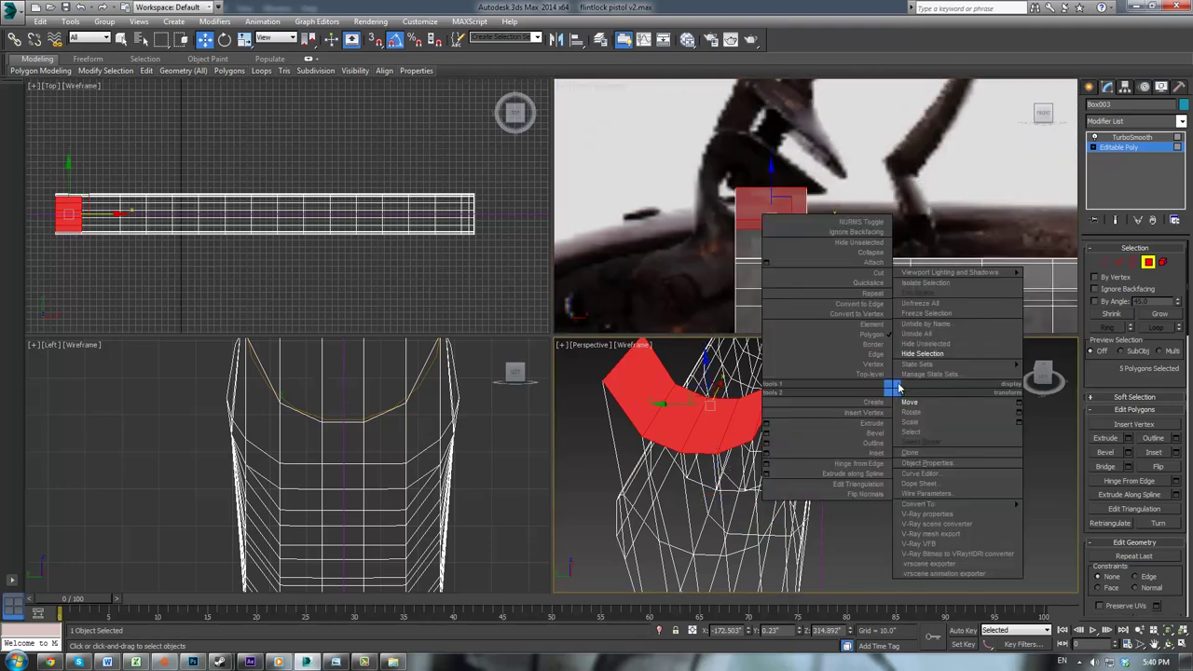
Step: Unhide all hidden objects to use the barrel as a shaping guide for the stock's raised rear segment
left_click(918, 334)
middle_click_drag(365, 421, 410, 535)
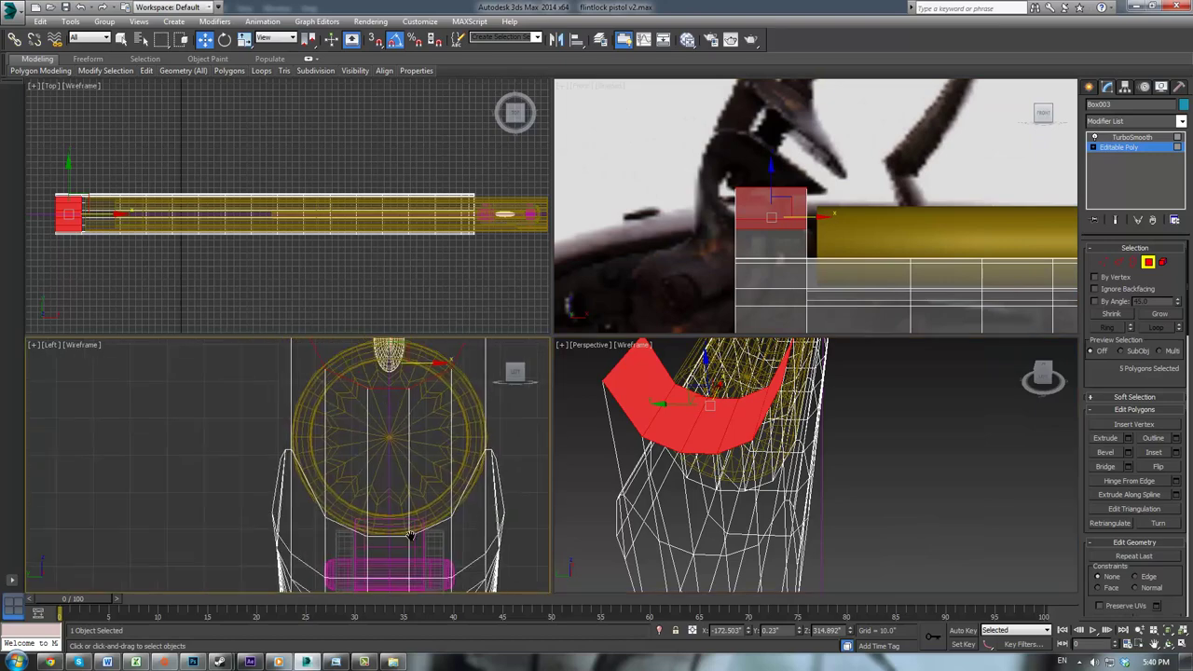
scroll(416, 503, "down", 2)
scroll(413, 429, "up", 2)
middle_click_drag(413, 429, 408, 445)
Step: Select the raised rear segment's four outermost top vertices and lower them onto the barrel's outline
left_click(251, 401)
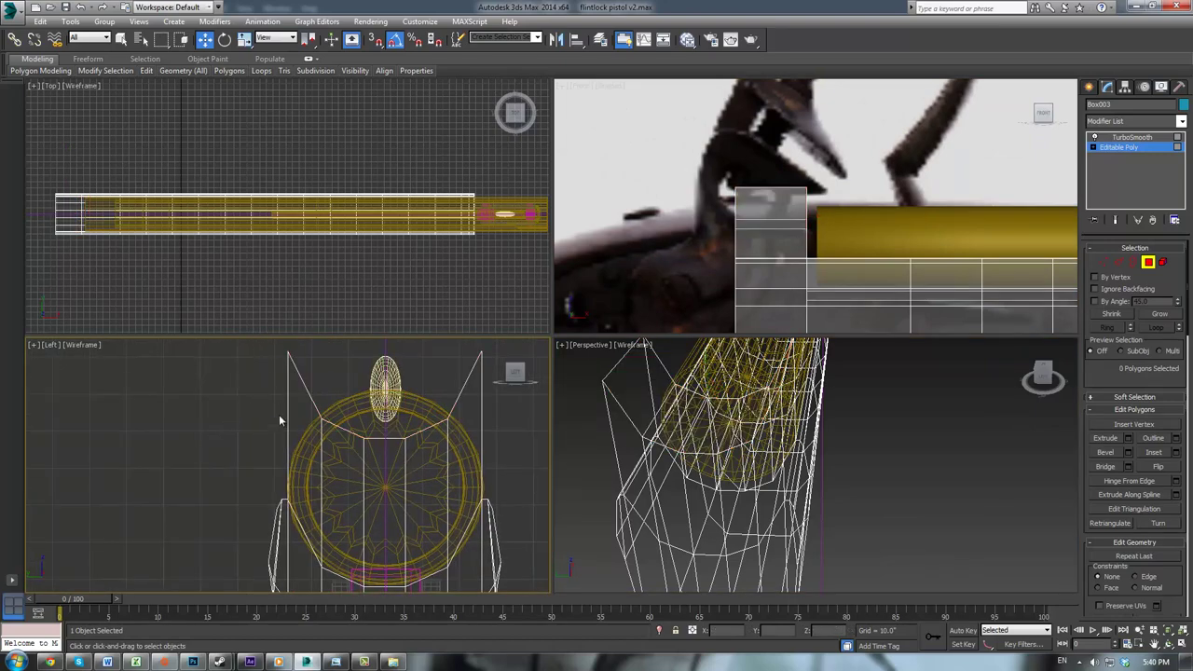
key("1")
left_click_drag(478, 393, 480, 394)
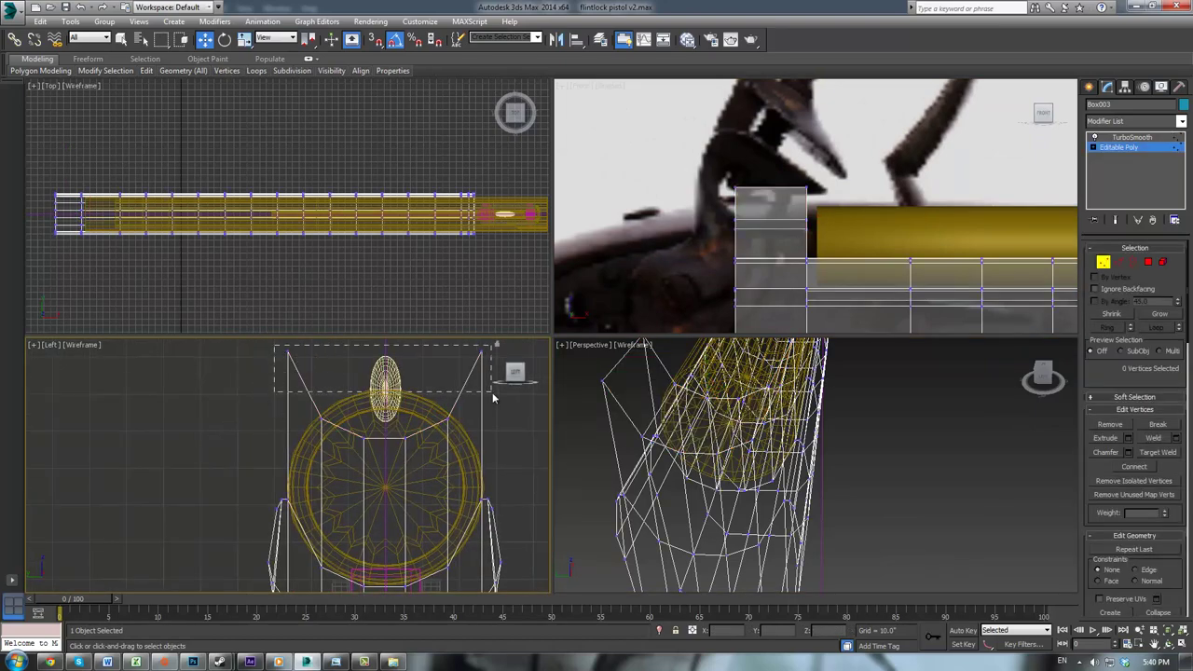
middle_click_drag(374, 382, 374, 393)
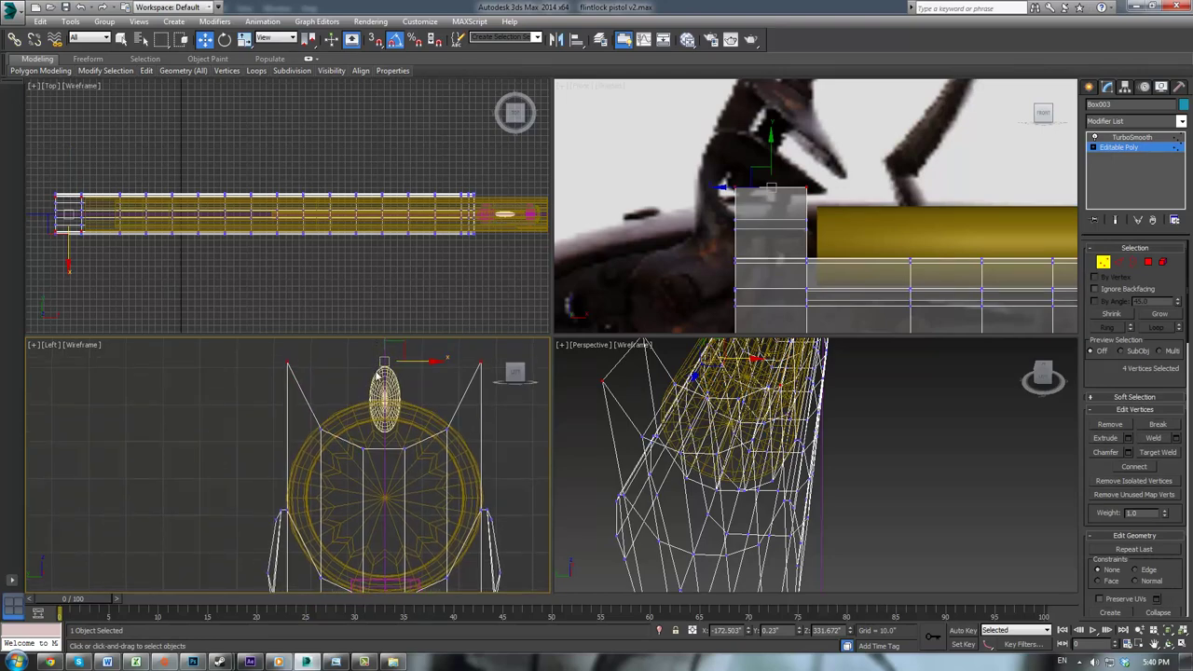
key("alt+w")
middle_click_drag(583, 283, 473, 341)
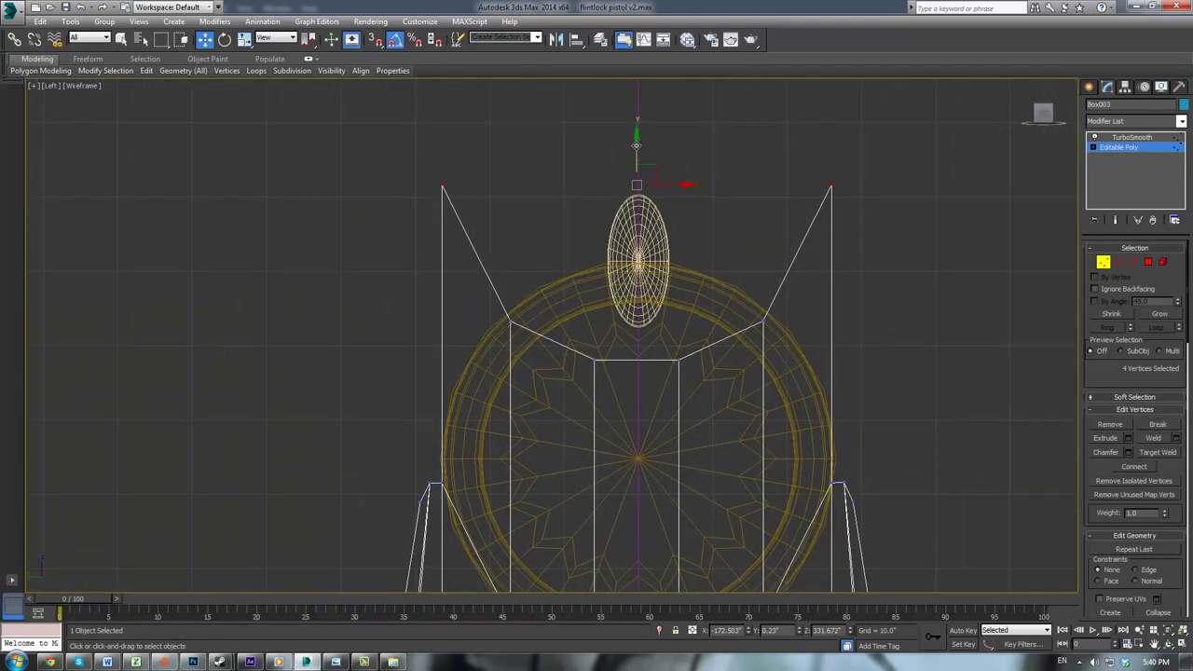
left_click_drag(636, 144, 636, 375)
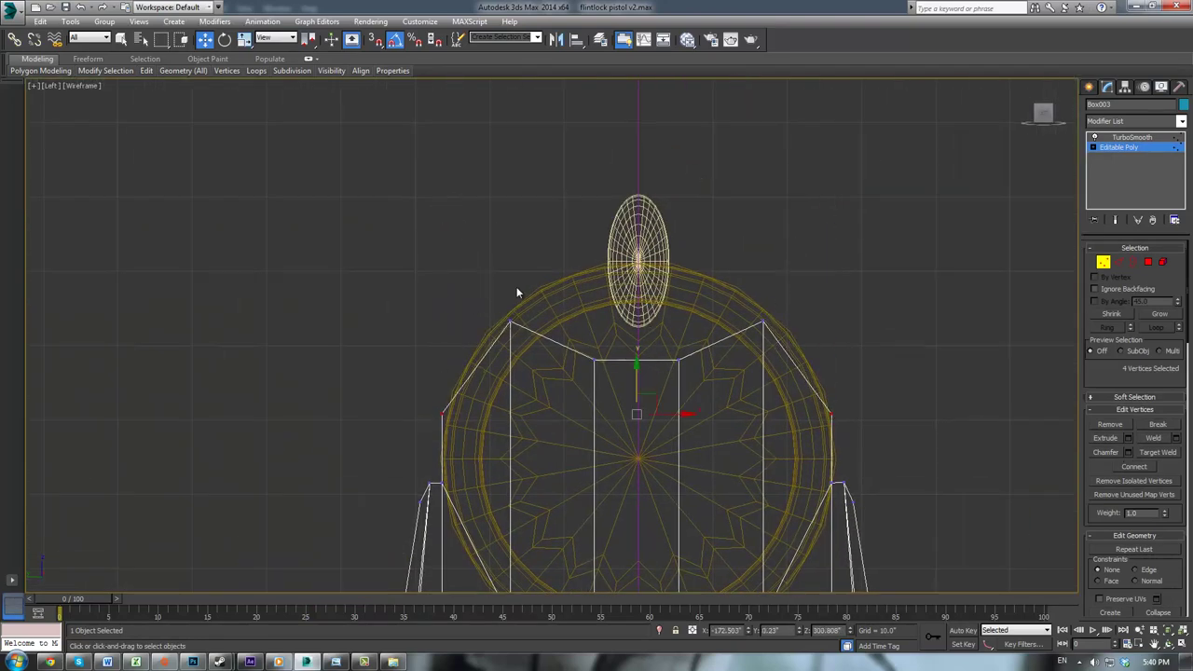
Step: Raise the segment's intermediate and central top vertices to follow the barrel's round outline, and leave vertex editing
left_click_drag(795, 341, 794, 339)
left_click_drag(637, 273, 637, 257)
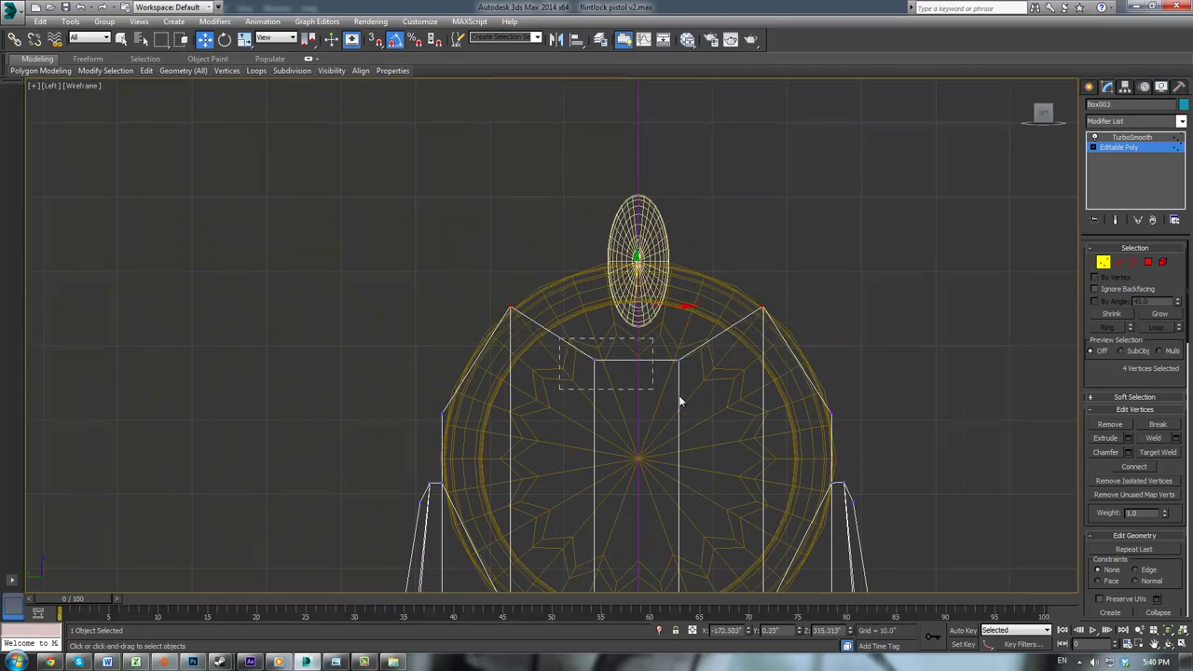
left_click_drag(635, 324, 636, 222)
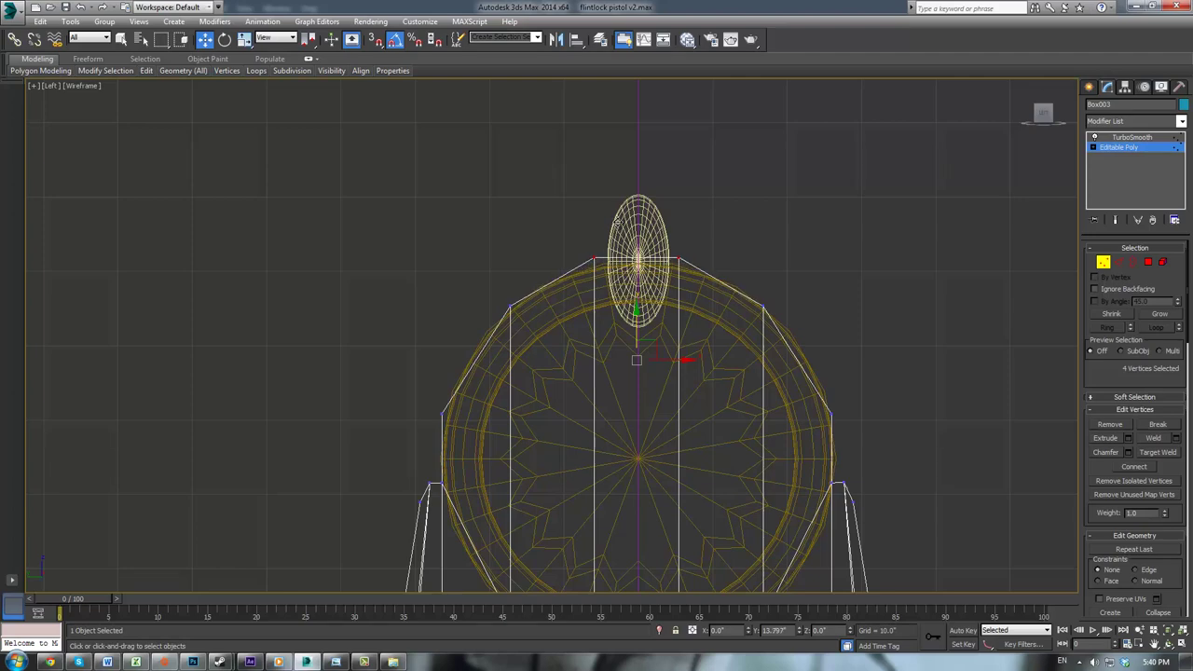
left_click(1104, 149)
Step: Examine the smoothed rear block behind the barrel in a shaded perspective view
scroll(940, 238, "up", 2)
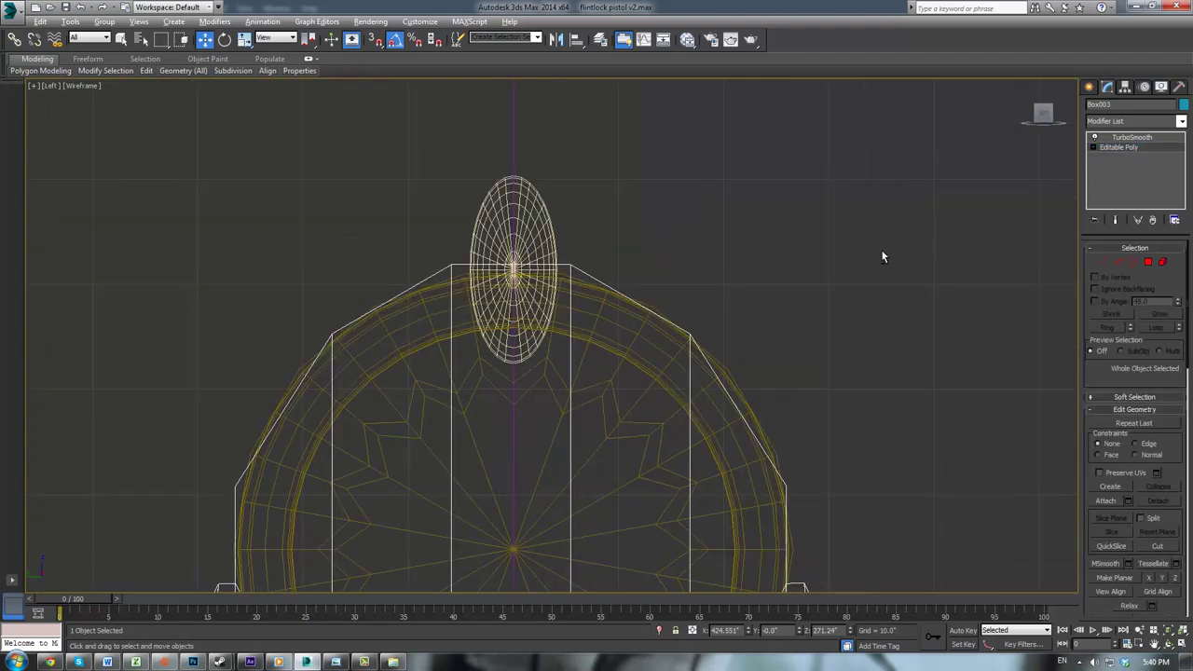
key("alt+w")
middle_click(787, 454)
key("alt+w")
mouse_move(831, 438)
middle_mouse_down("alt")
mouse_move(731, 448)
mouse_move(601, 401)
mouse_move(613, 396)
middle_mouse_up("alt")
key("F3")
scroll(696, 424, "down", 5)
scroll(1060, 220, "up", 2)
left_click(1119, 148)
left_click(1122, 140)
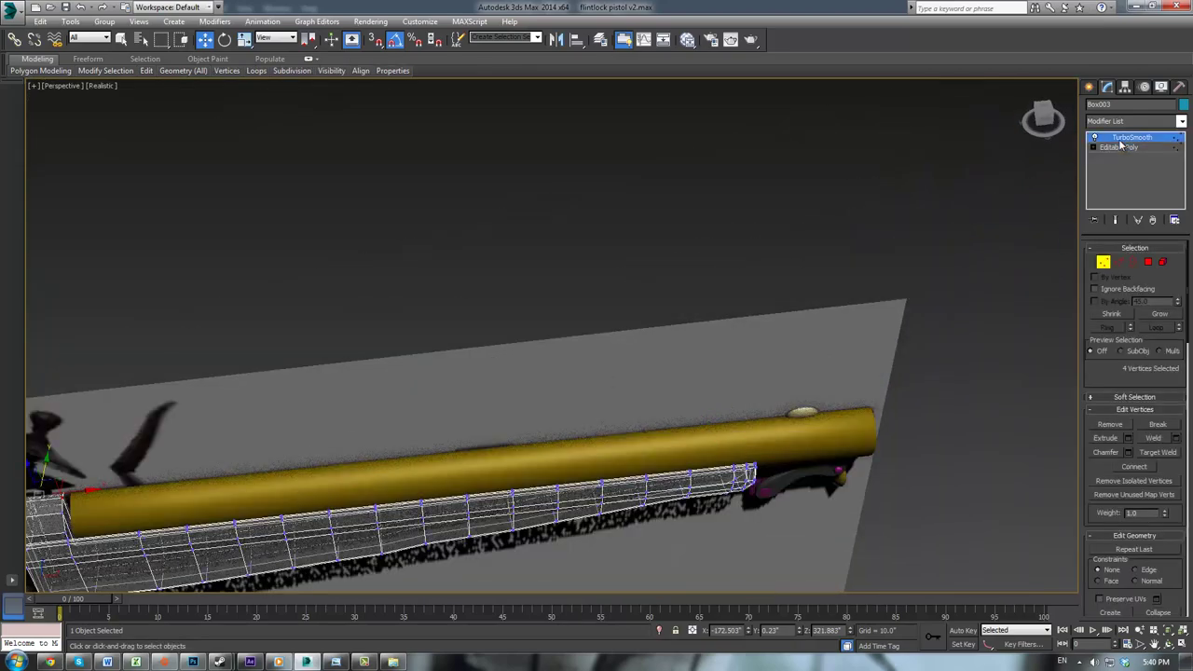
left_click(735, 239)
middle_click_drag(539, 226, 748, 186)
scroll(345, 340, "up", 3)
middle_click_drag(345, 339, 623, 190)
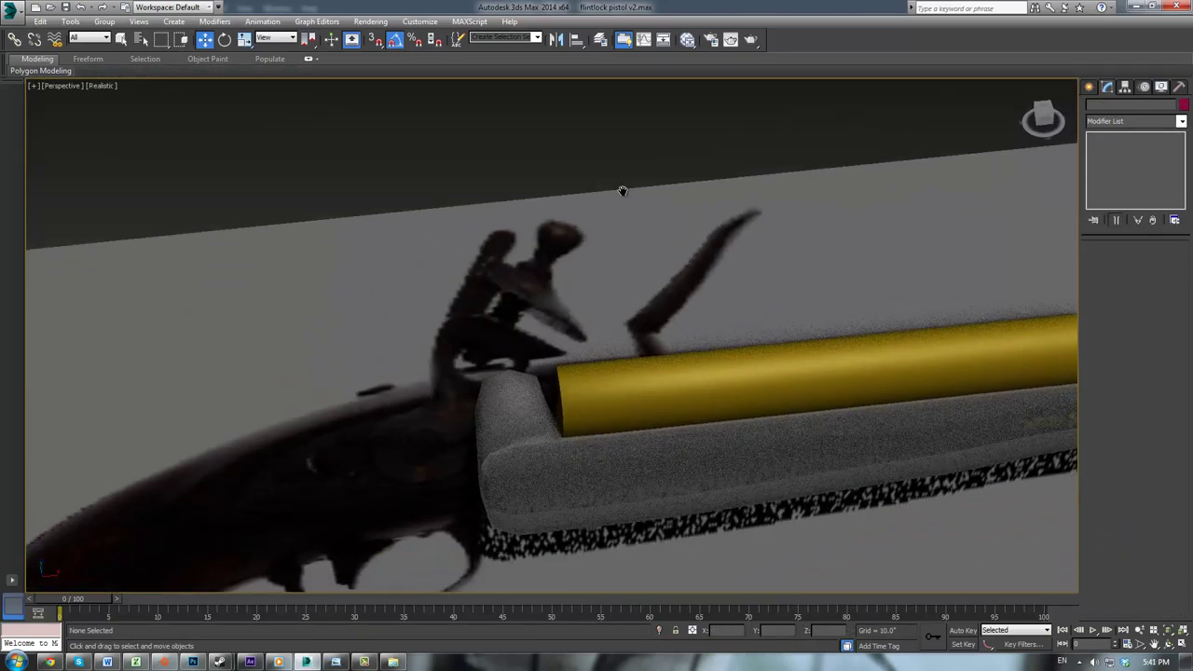
scroll(619, 203, "up", 3)
middle_click_drag(557, 431, 561, 289, "alt")
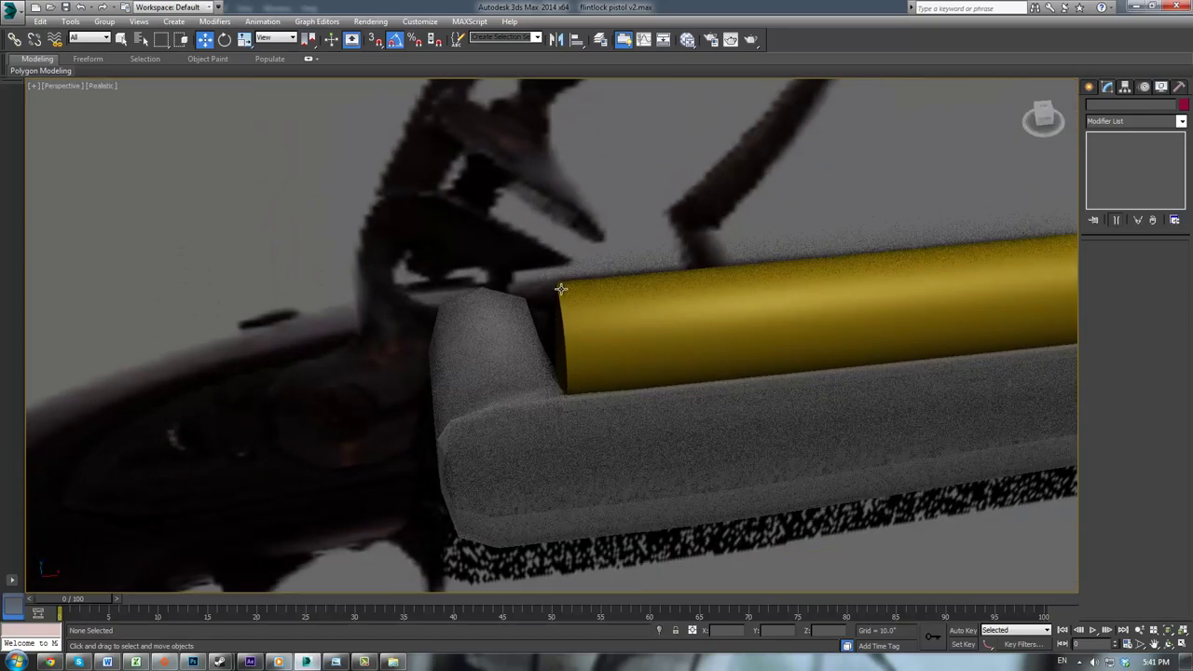
Step: Select the stock and compare the seam between rear block and side wall with and without smoothing
left_click(507, 408)
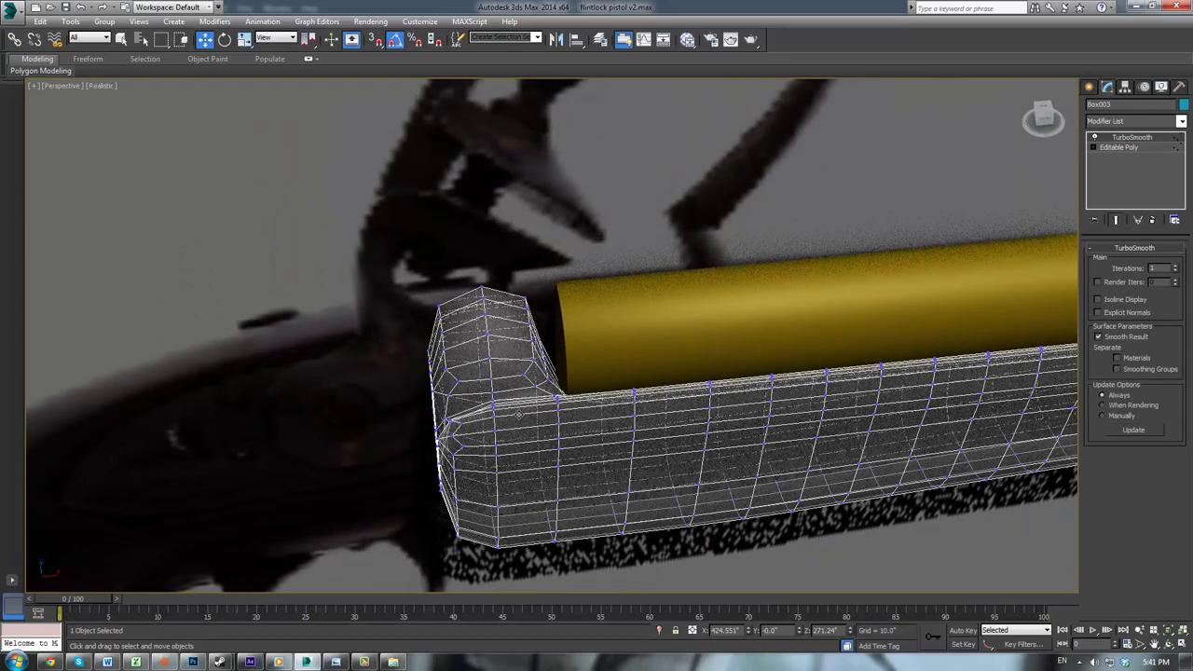
middle_click_drag(519, 415, 551, 398, "alt")
key("alt+x")
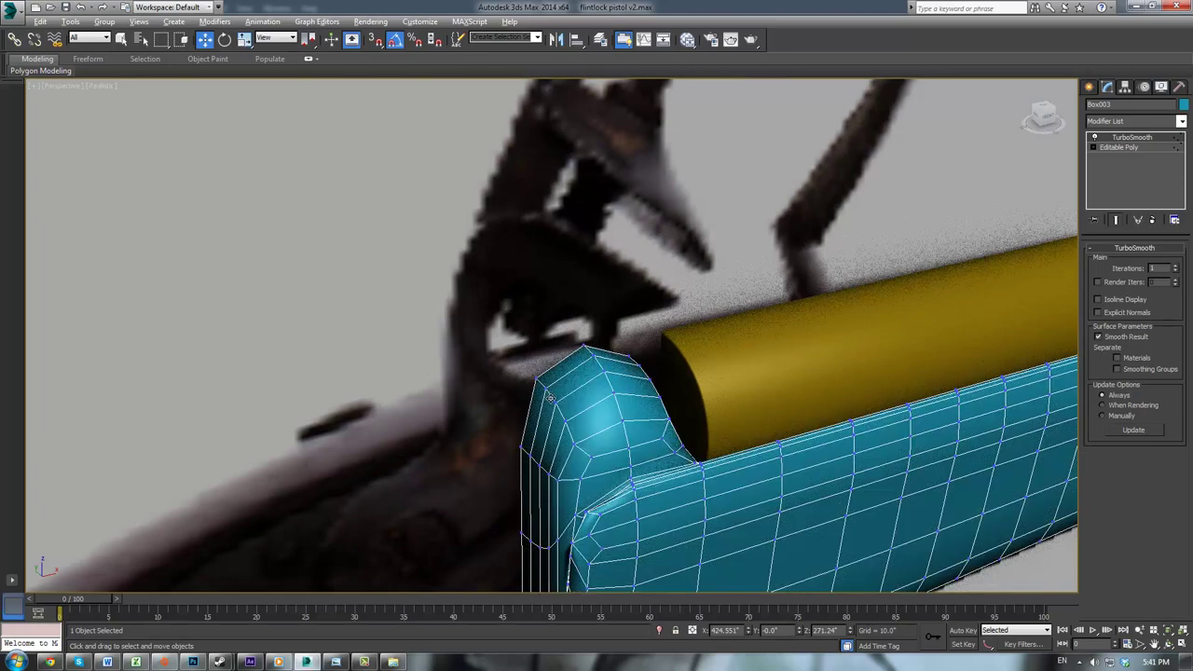
middle_click_drag(663, 446, 569, 359)
scroll(669, 418, "up", 3)
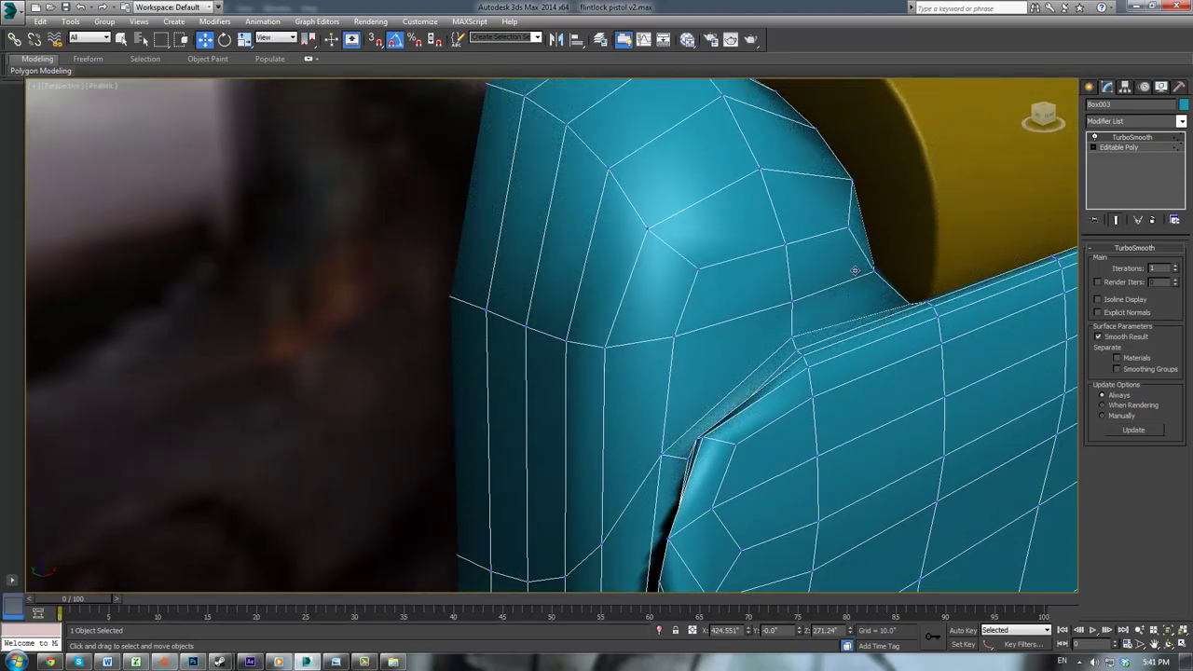
left_click(1106, 150)
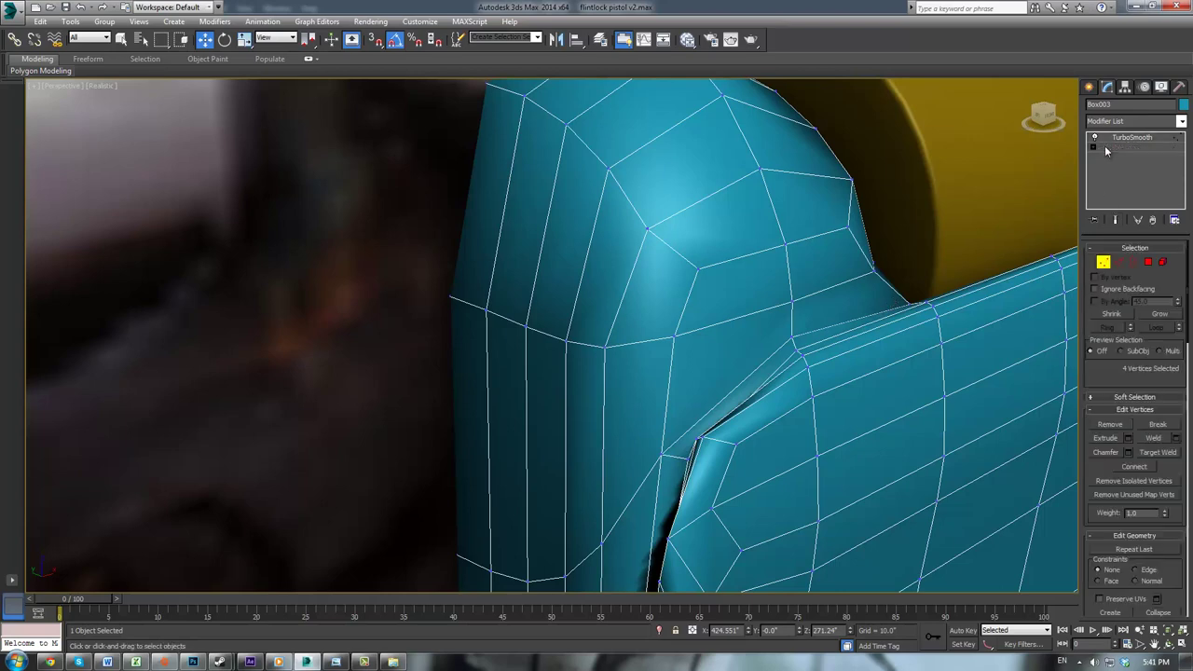
middle_click_drag(898, 348, 911, 346, "alt")
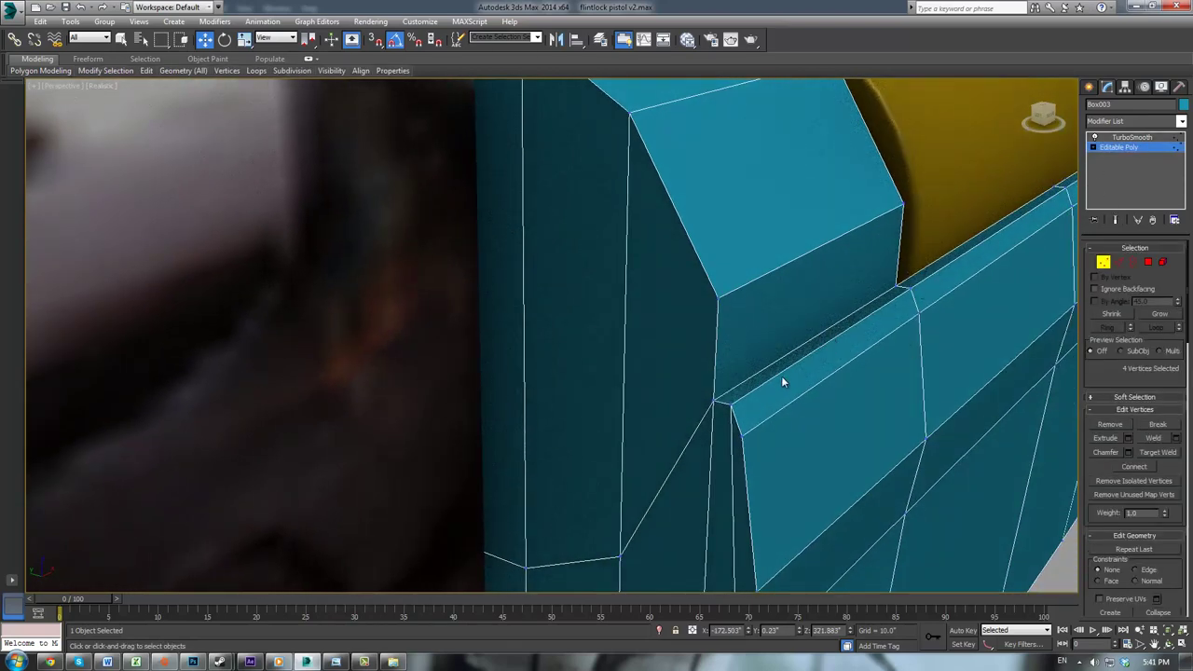
key("alt+x")
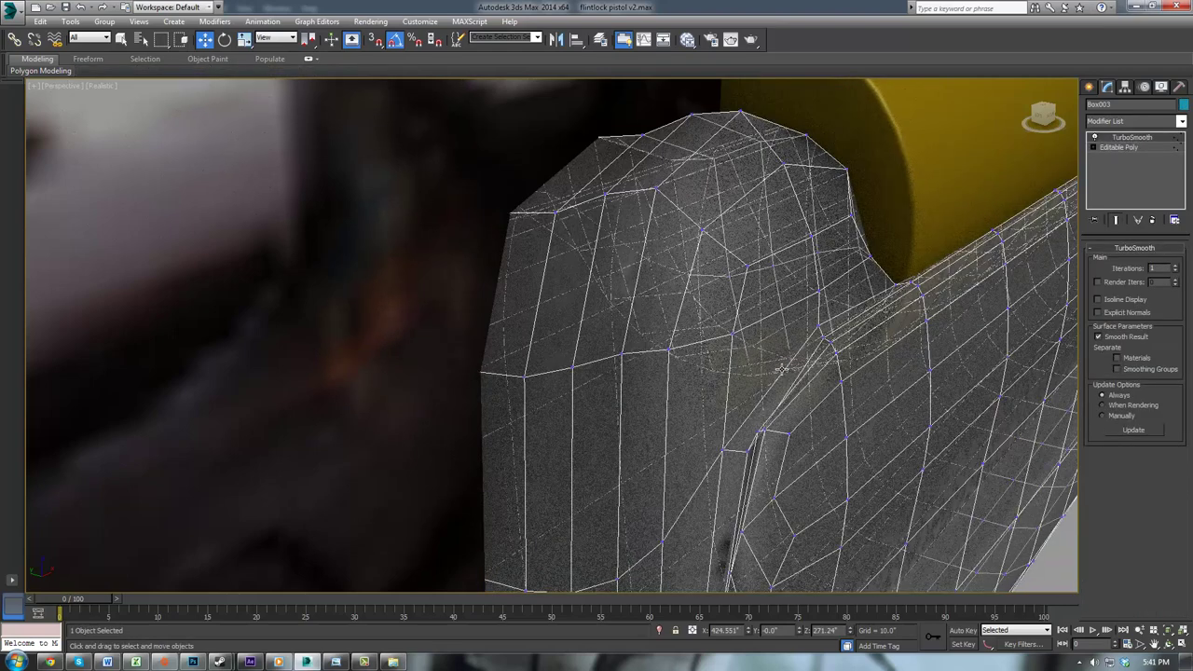
Step: Undo the vertex adjustments, the unhiding and the upward extrusion of the five barrel-channel polygons
key("ctrl+z")
key("ctrl+z")
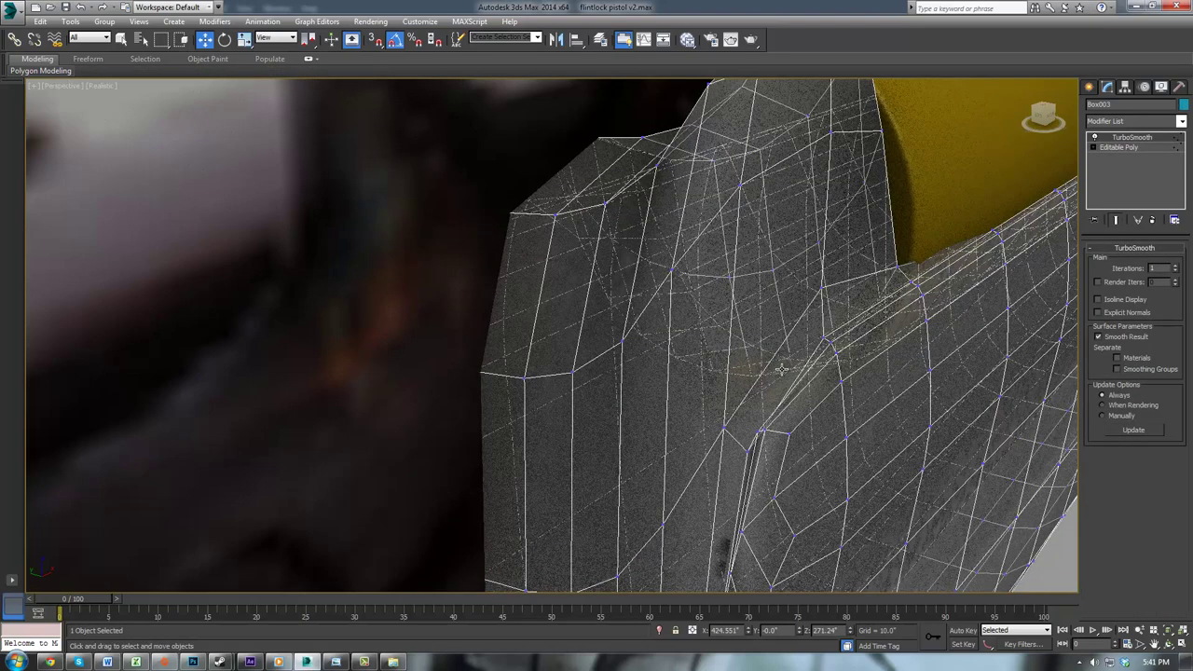
key("ctrl+z")
key("ctrl+z")
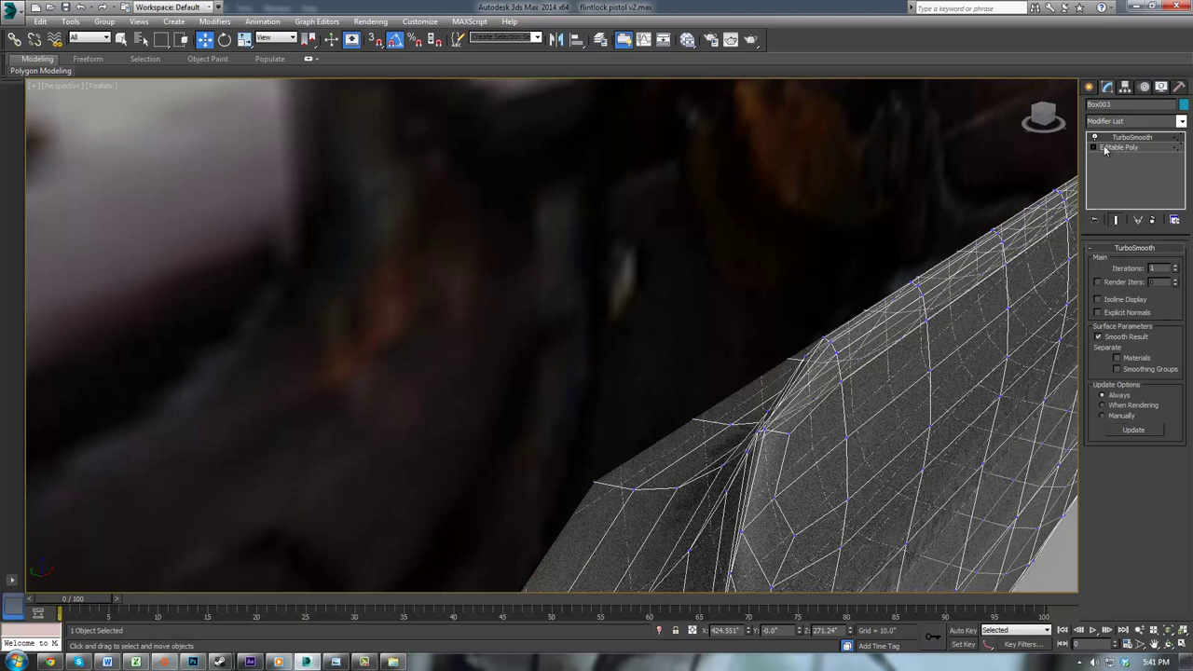
Step: Add the narrow rim polygons on both sides to the channel polygon selection and extrude all seven upward by 40.122"
left_click(1117, 148)
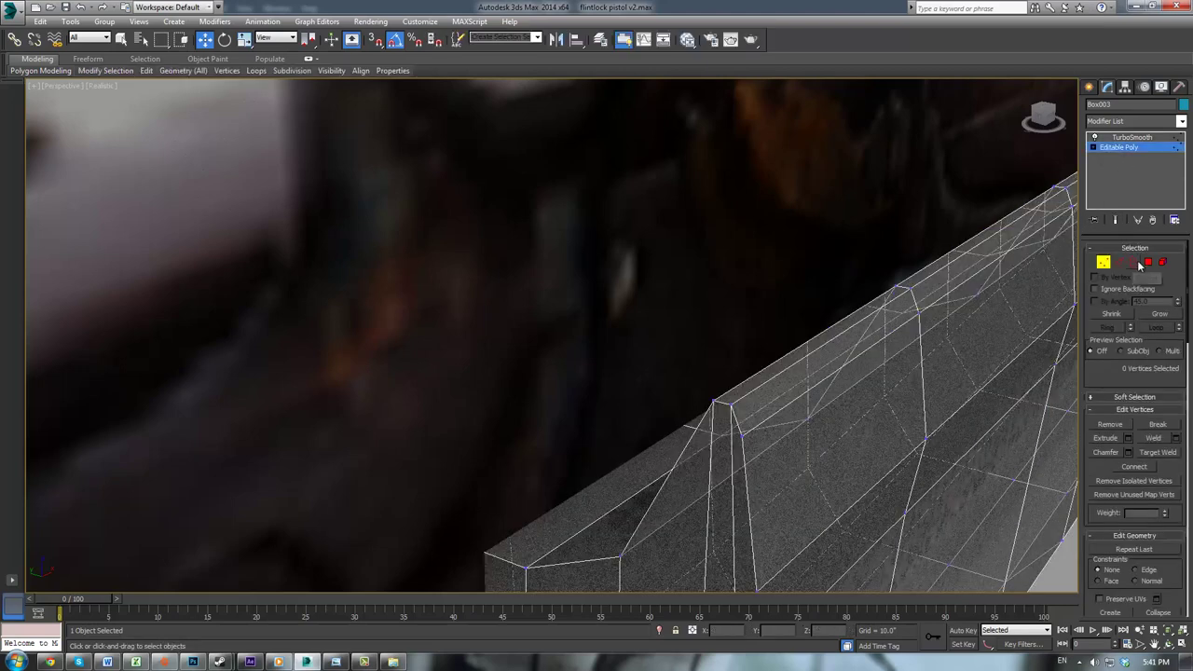
left_click(1145, 264)
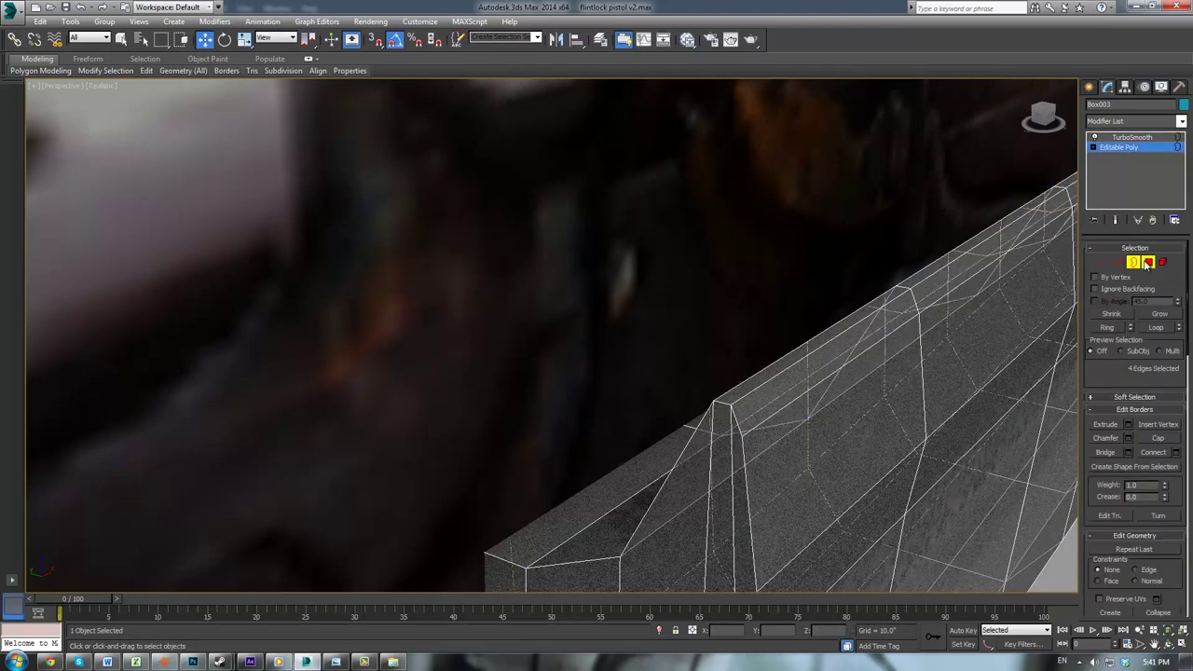
left_click(737, 392, "ctrl")
mouse_move(700, 371)
middle_mouse_down("alt")
mouse_move(728, 355)
mouse_move(679, 364)
middle_mouse_up("alt")
left_click(339, 293, "ctrl")
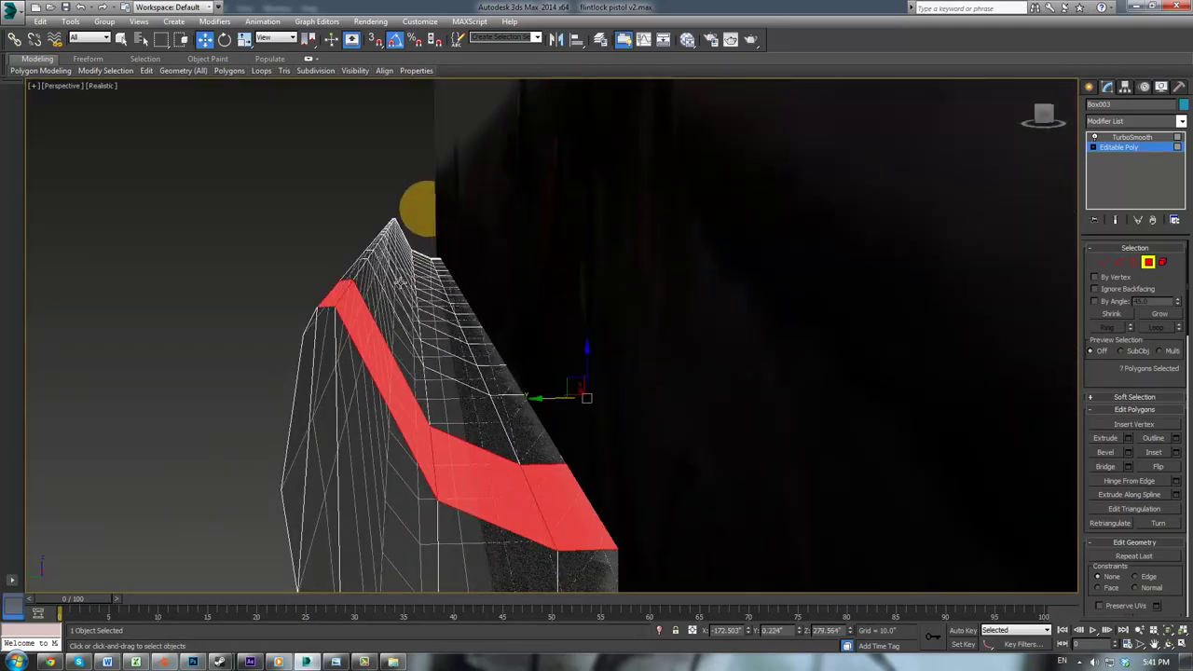
middle_click_drag(504, 285, 538, 297, "alt")
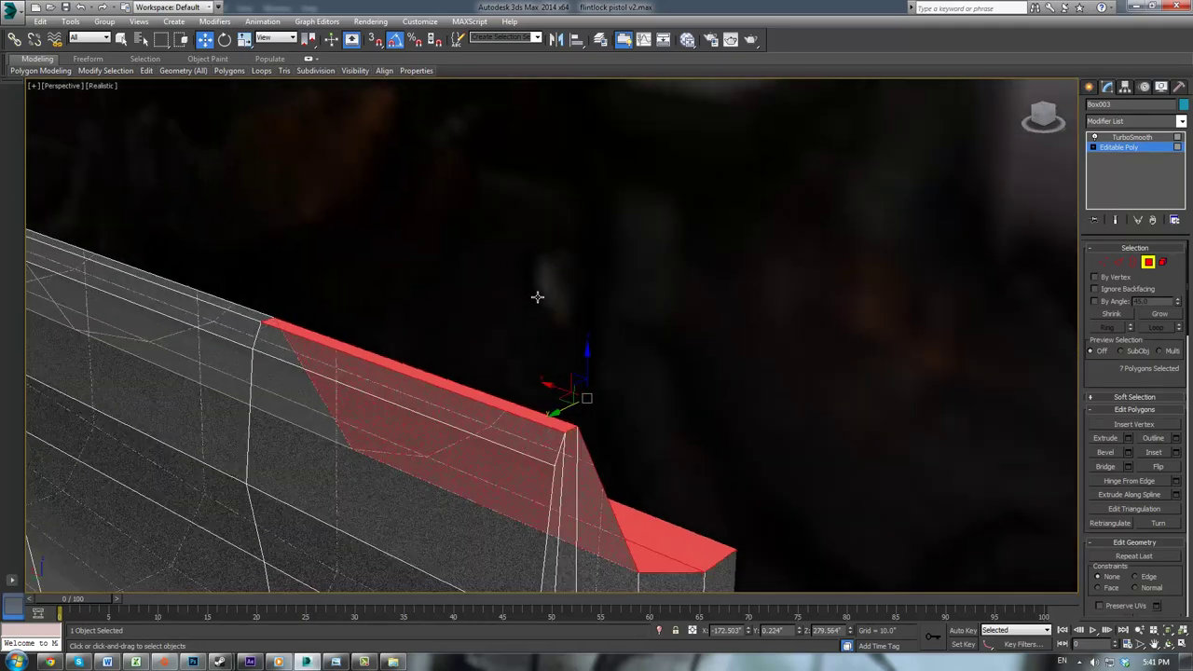
left_click(1129, 438)
scroll(827, 378, "down", 3)
middle_click_drag(828, 379, 784, 424)
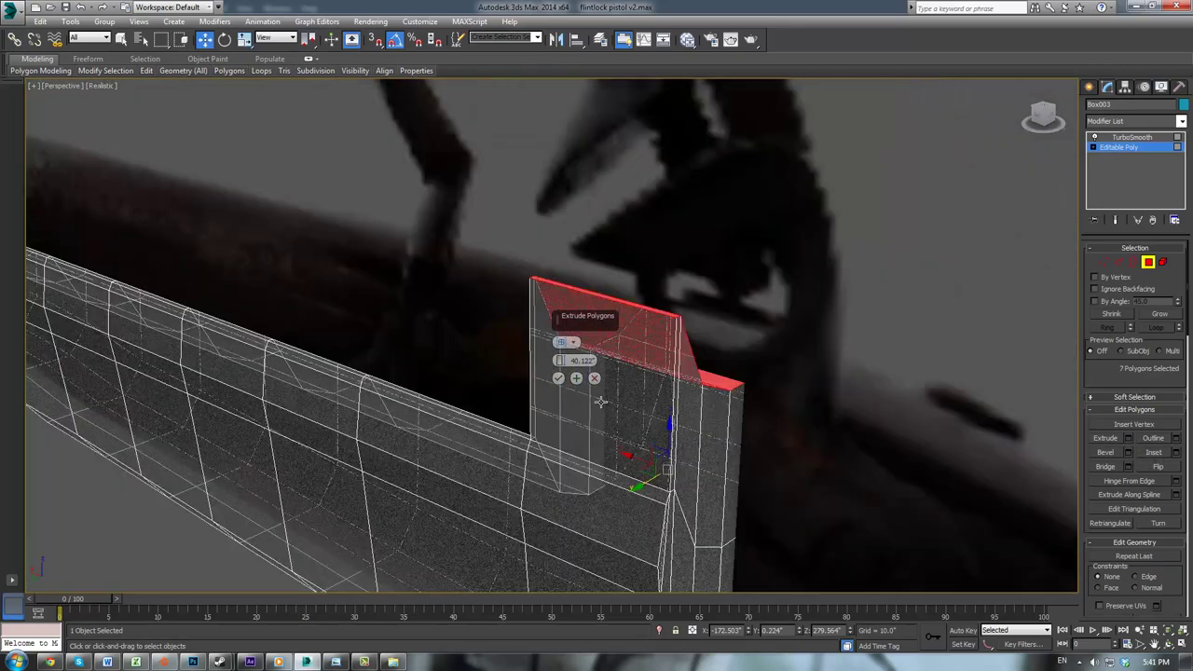
left_click(558, 377)
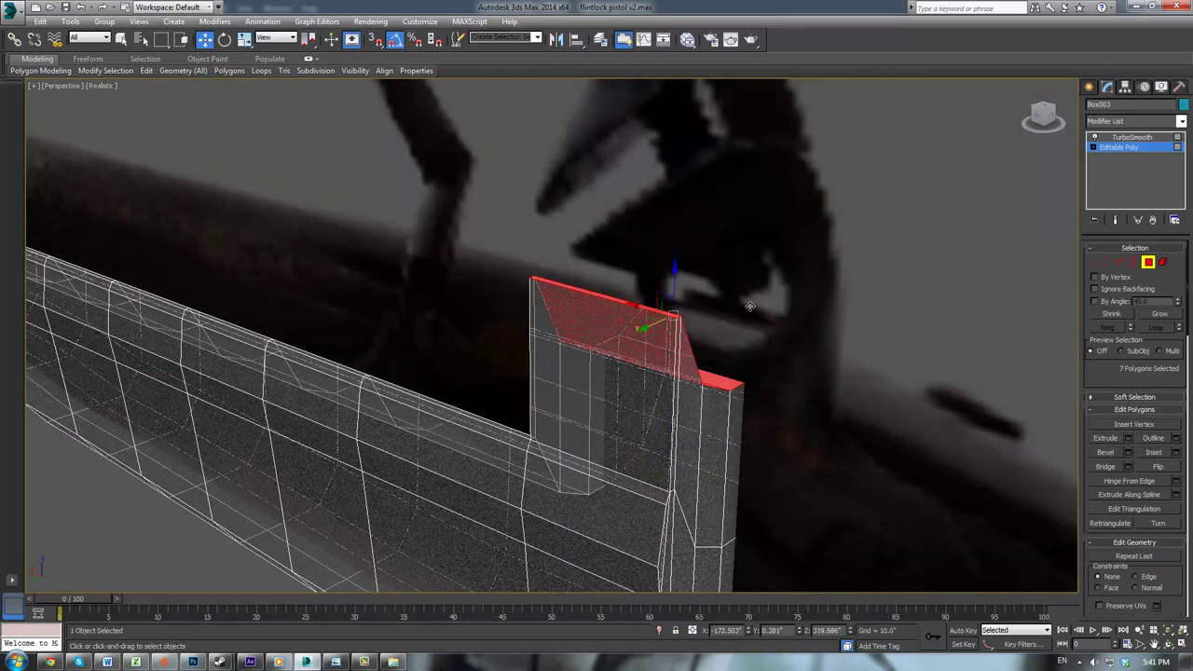
Step: Unhide all hidden objects so the barrel can guide the shaping of the newly extruded block
key("alt+w")
middle_click_drag(373, 421, 422, 449)
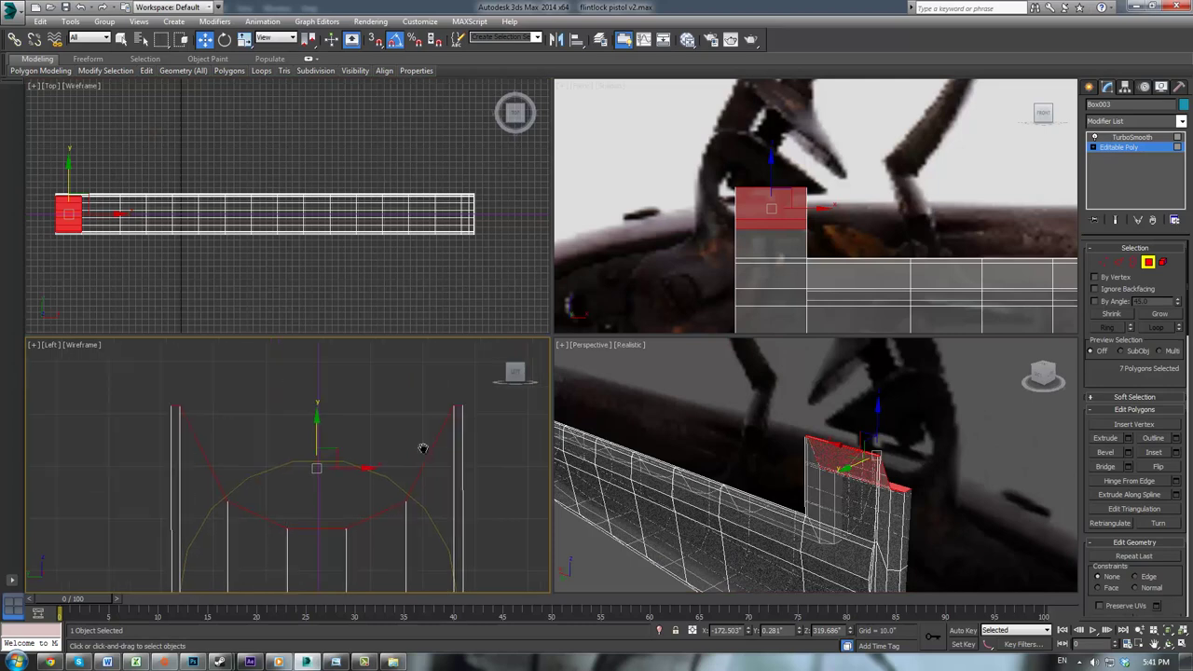
right_click(401, 395)
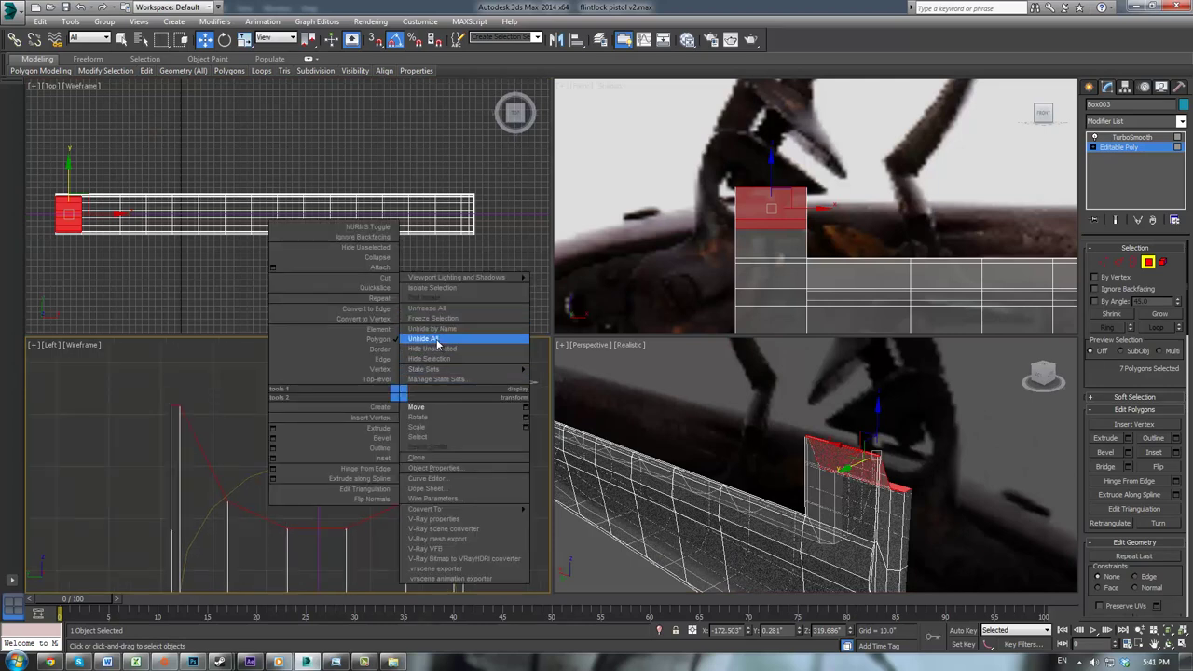
left_click(435, 339)
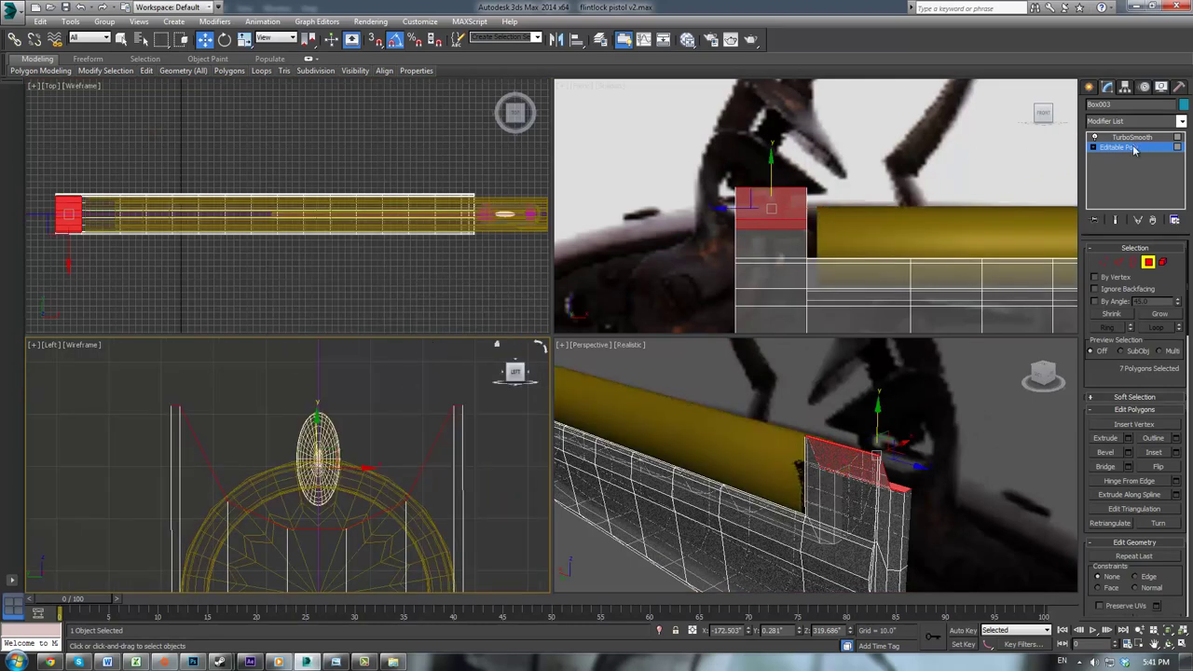
Step: Select the four central top vertices of the rear block and raise them to the top of the barrel's outline
left_click(1104, 262)
middle_click_drag(365, 426, 320, 391)
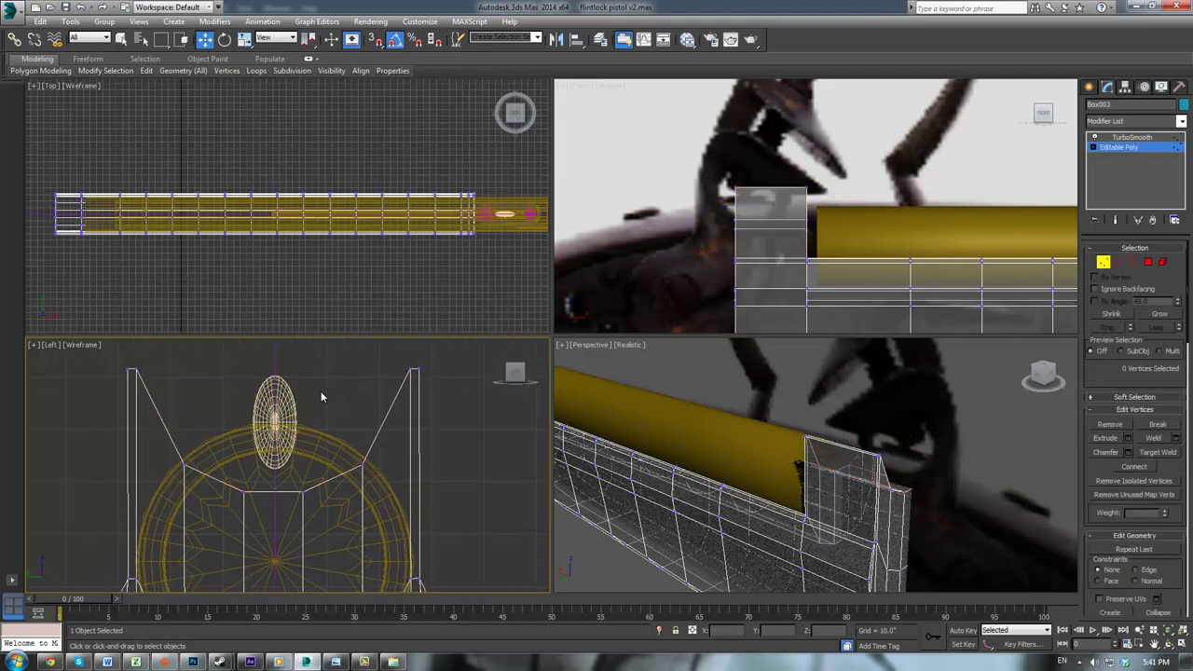
key("alt+w")
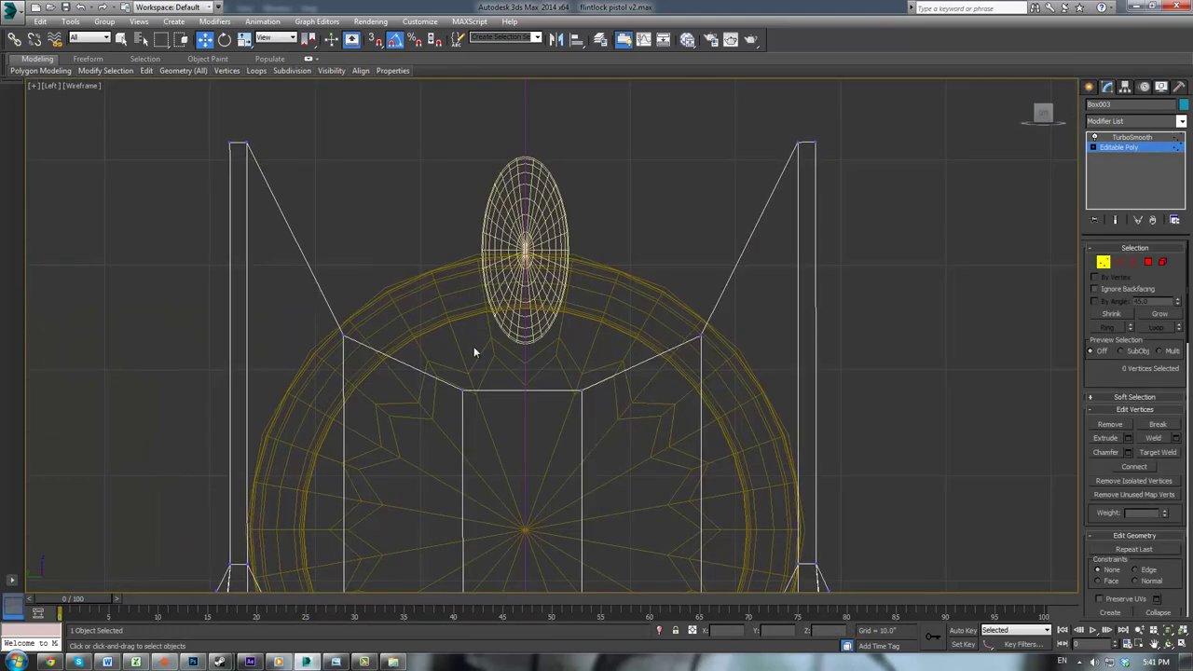
left_click_drag(598, 422, 566, 375)
left_click_drag(654, 436, 654, 436)
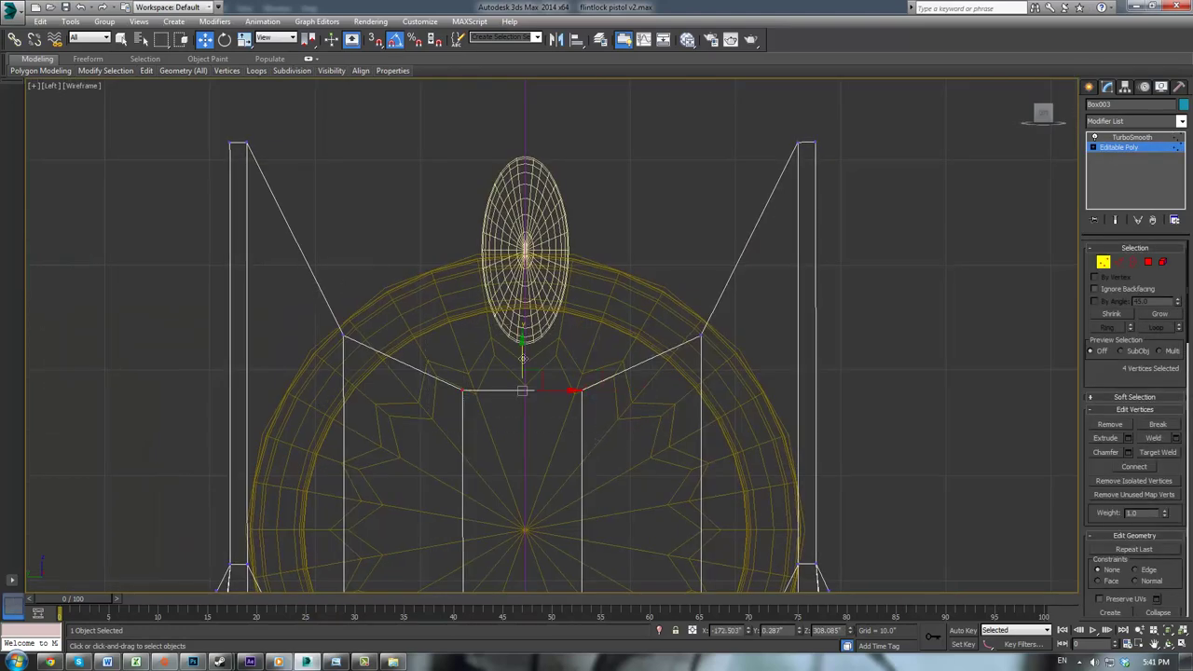
left_click_drag(522, 359, 530, 218)
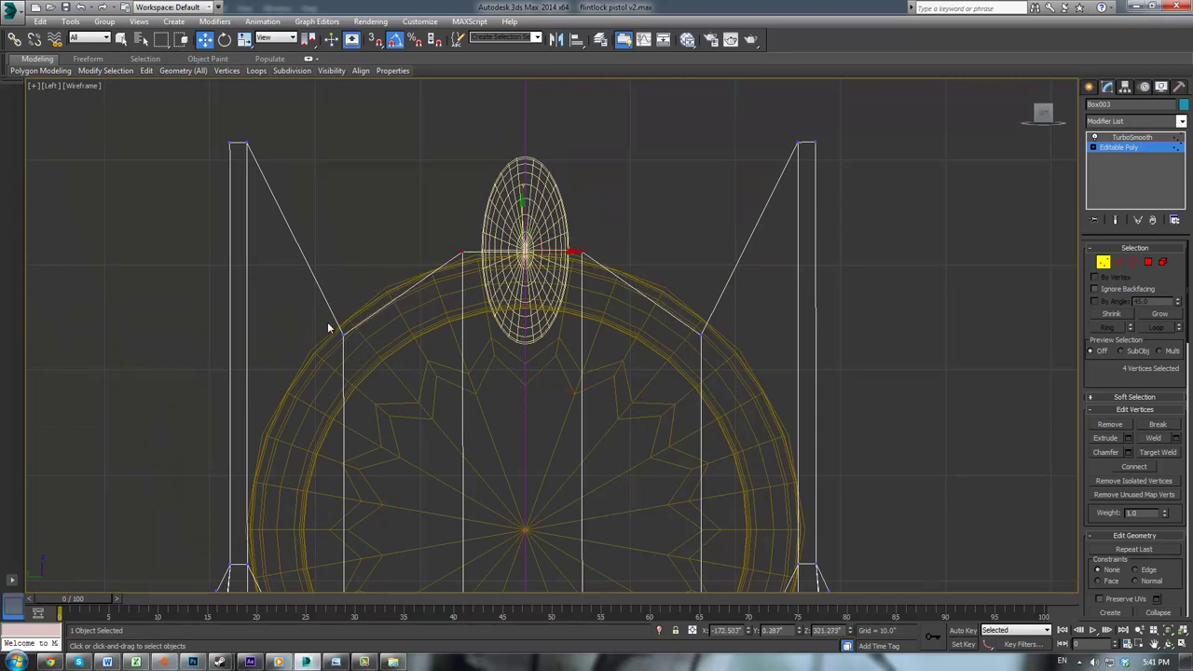
Step: Raise the four intermediate top vertices slightly and lower the eight outer ones to follow the barrel's curve
left_click_drag(672, 387, 672, 386)
left_click_drag(525, 297, 523, 281)
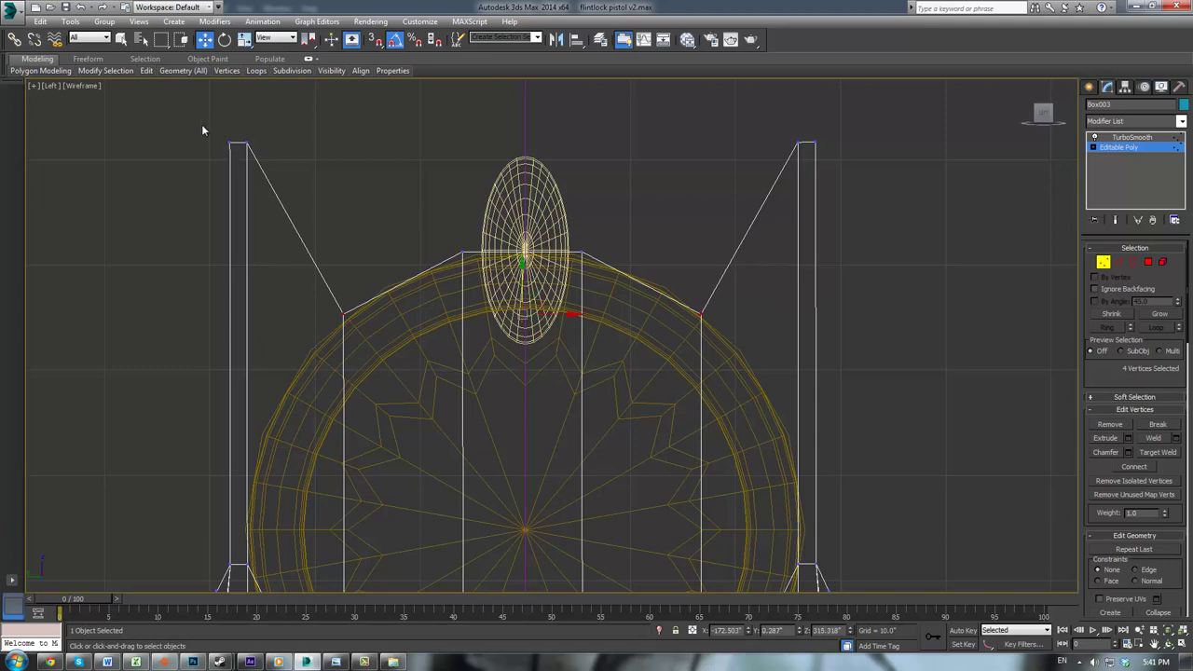
left_click_drag(812, 204, 812, 204)
left_click_drag(520, 105, 563, 410)
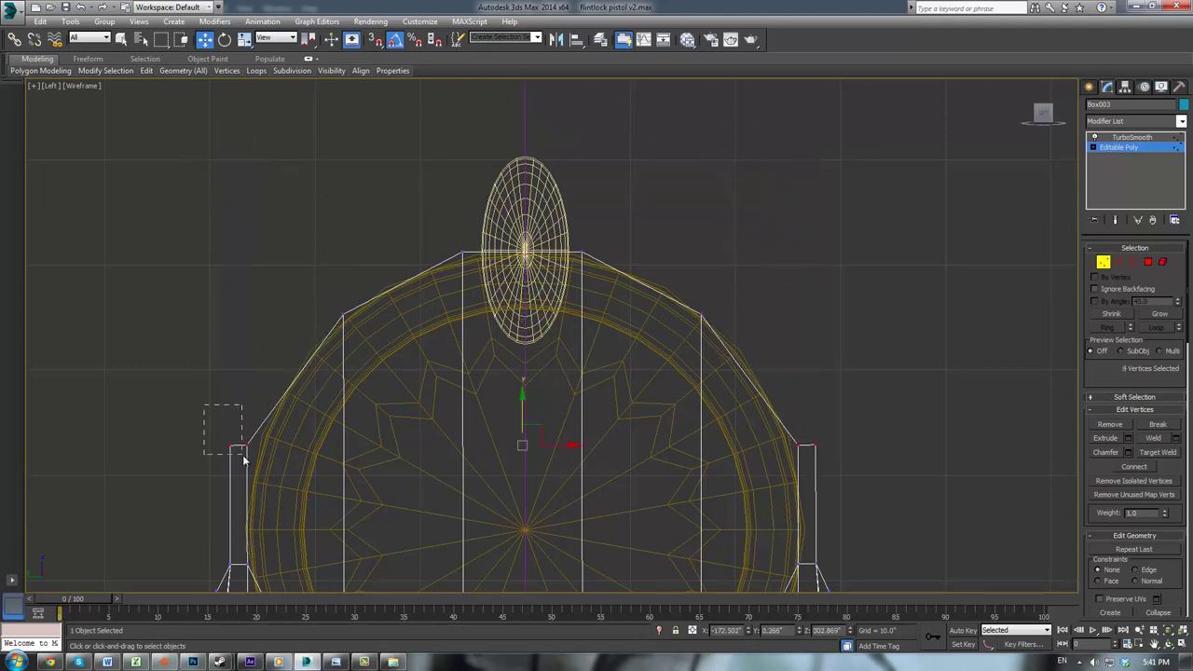
Step: Lower the four outermost top vertices of the rear block to continue the rounded outline down the sides, and preview the smoothed result
left_click_drag(245, 459, 244, 458)
left_click_drag(812, 478, 812, 478, "ctrl")
left_click_drag(523, 411, 524, 478)
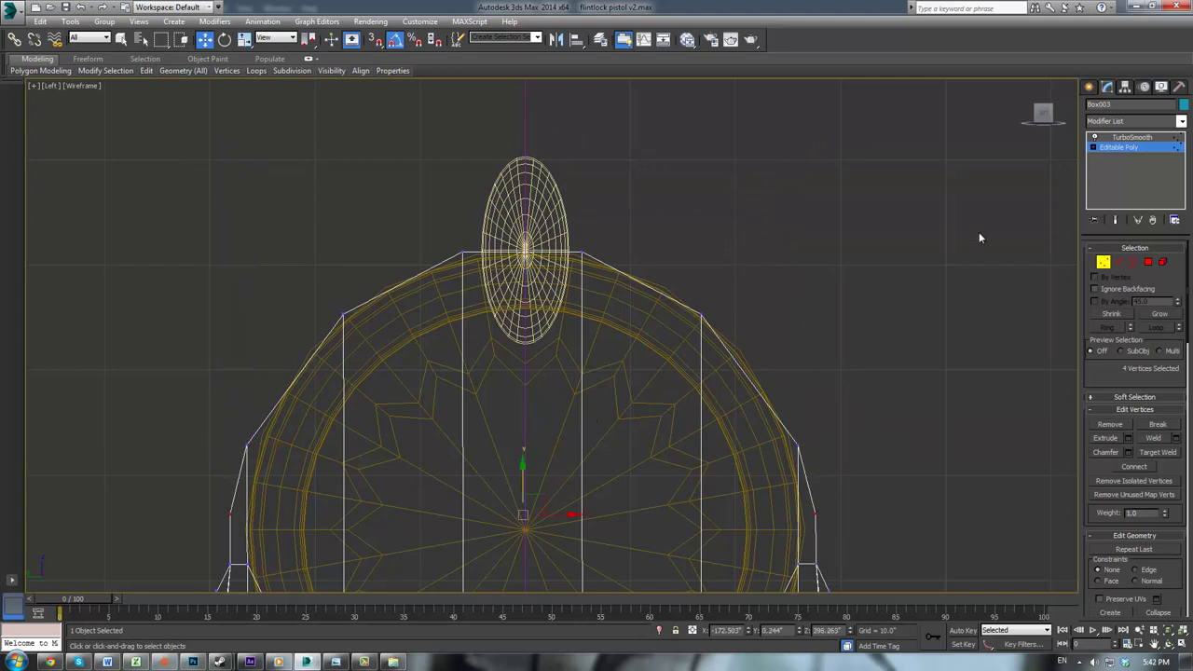
left_click(1124, 139)
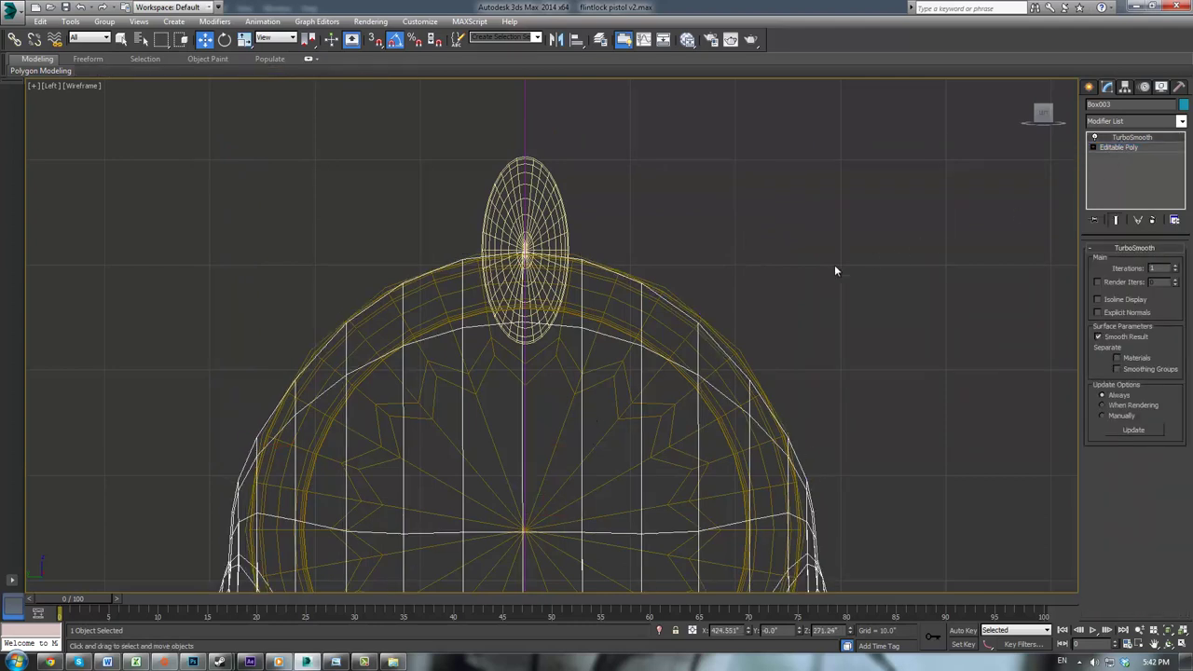
key("alt+w")
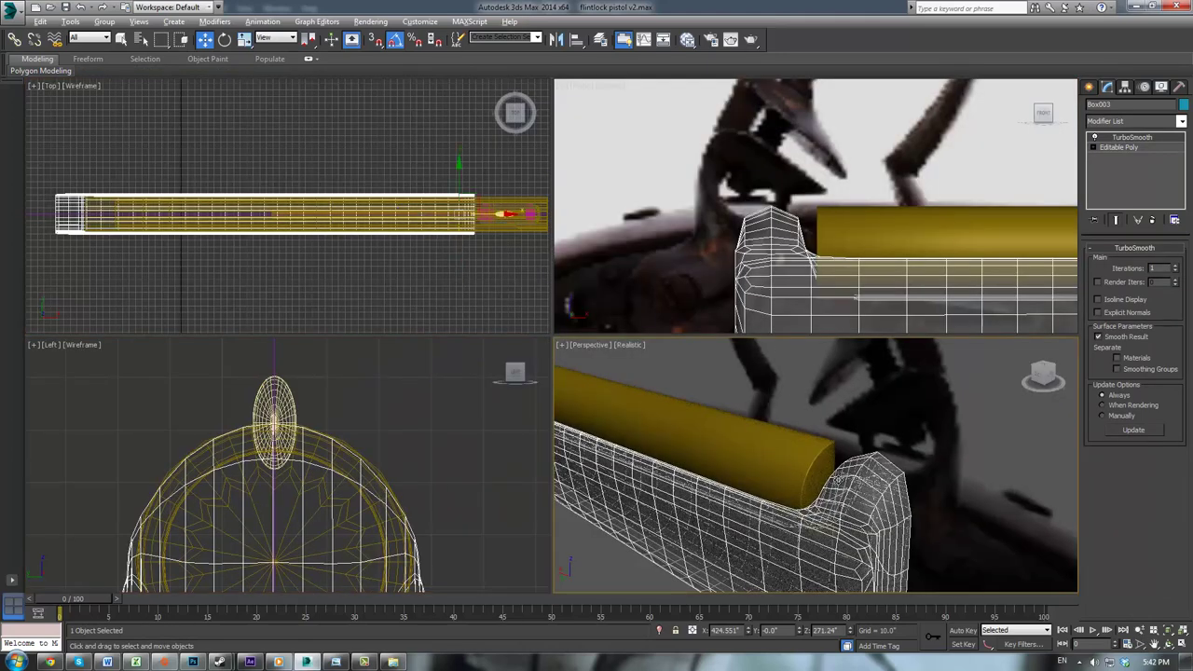
Step: Connect the lengthwise stock edges just ahead of the rear block with a new loop and slide it back close to the block's front face
left_click(1119, 147)
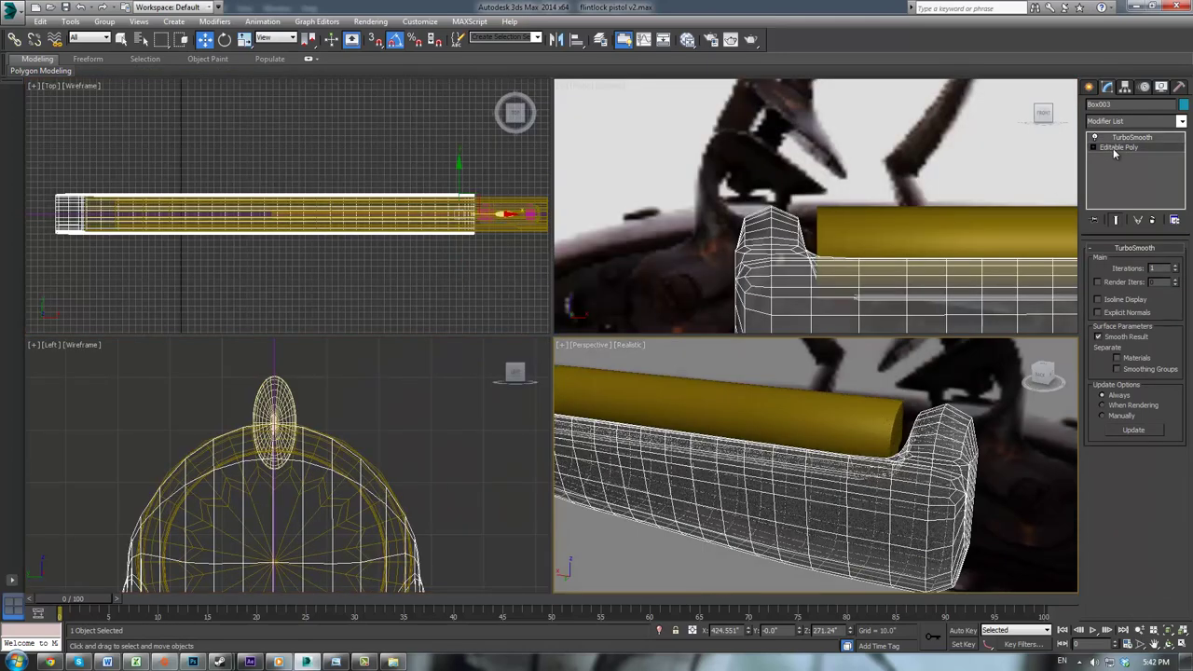
middle_click_drag(876, 228, 859, 179)
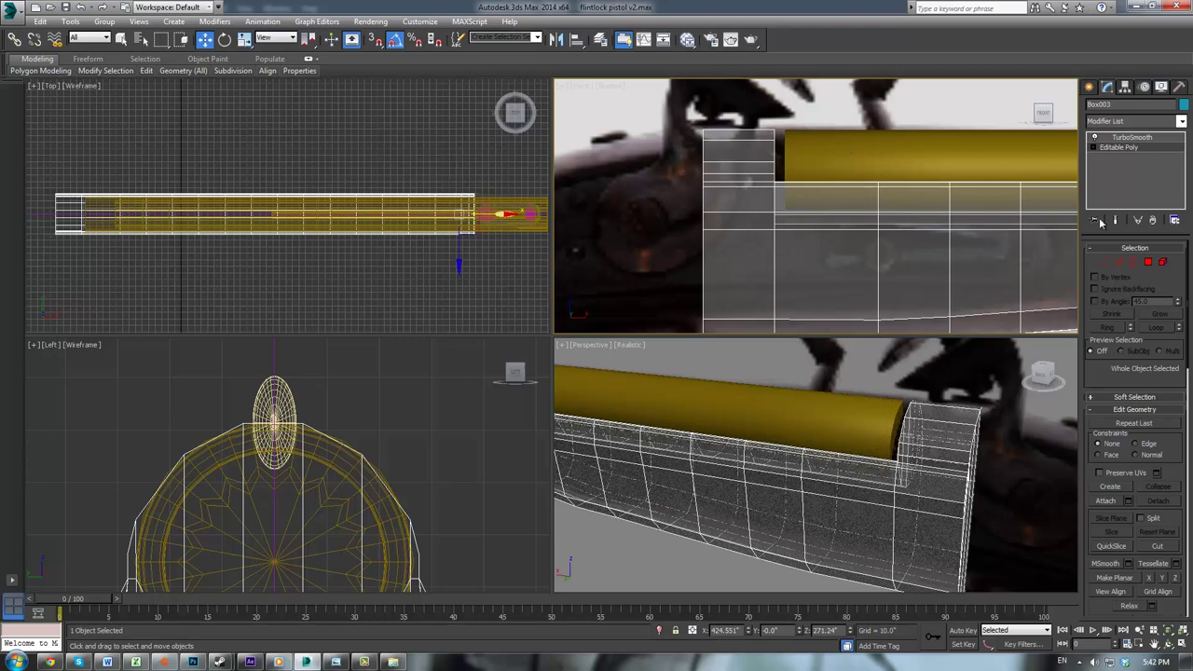
left_click(1119, 263)
middle_click_drag(852, 191, 849, 161)
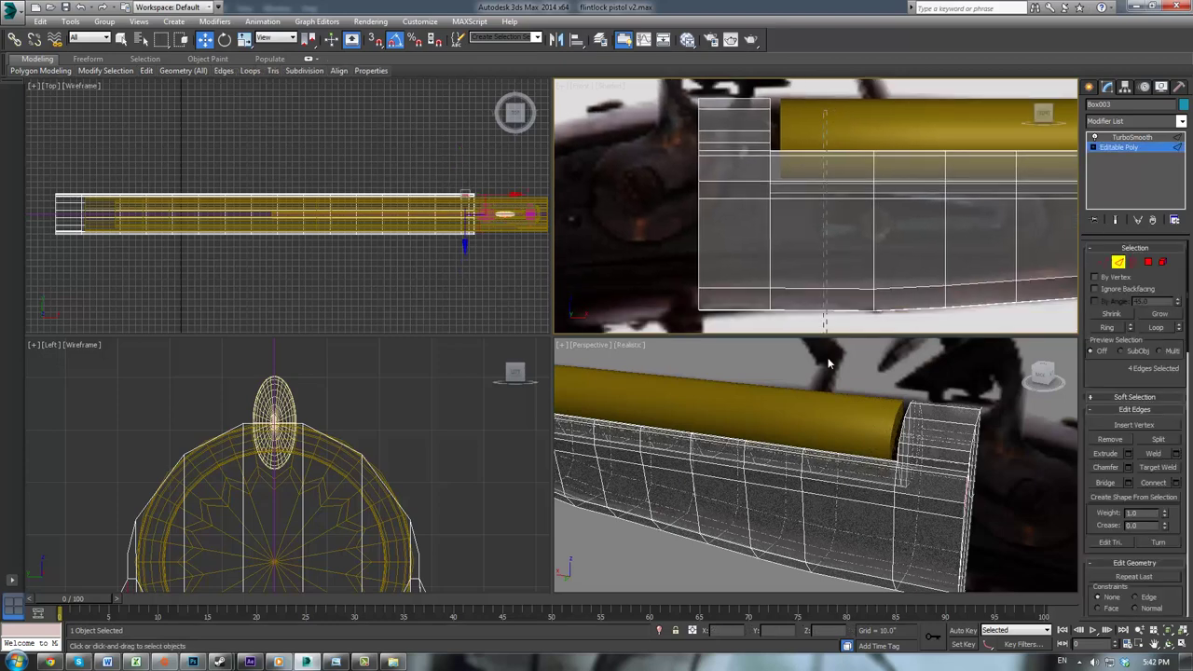
left_click_drag(827, 359, 829, 360)
left_click(1156, 483)
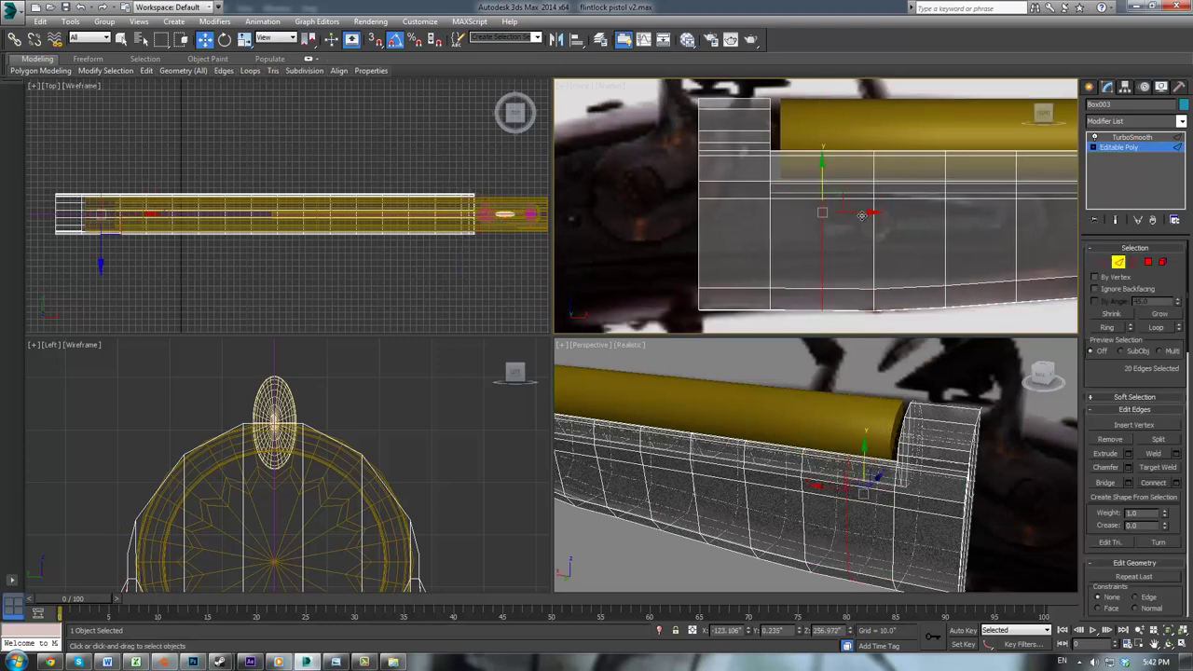
left_click_drag(819, 203, 818, 200)
left_click(1132, 137)
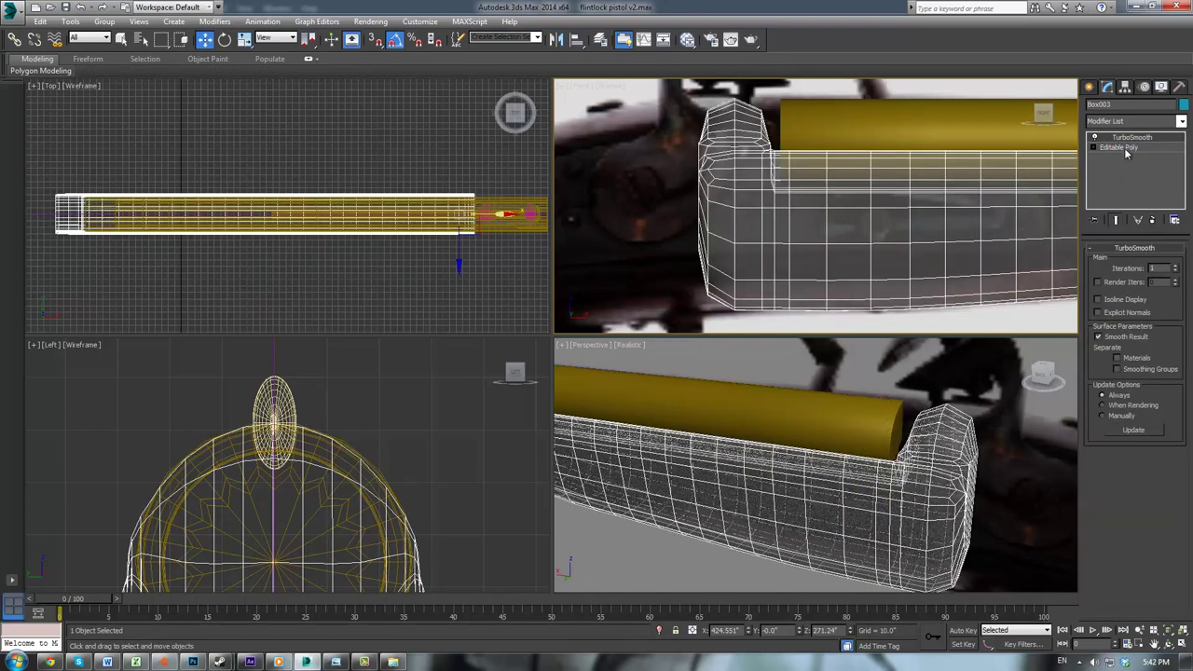
Step: Connect the rear block's lengthwise edges with a new loop and move it forward close to the block's front edge
left_click(1120, 147)
left_click(1119, 262)
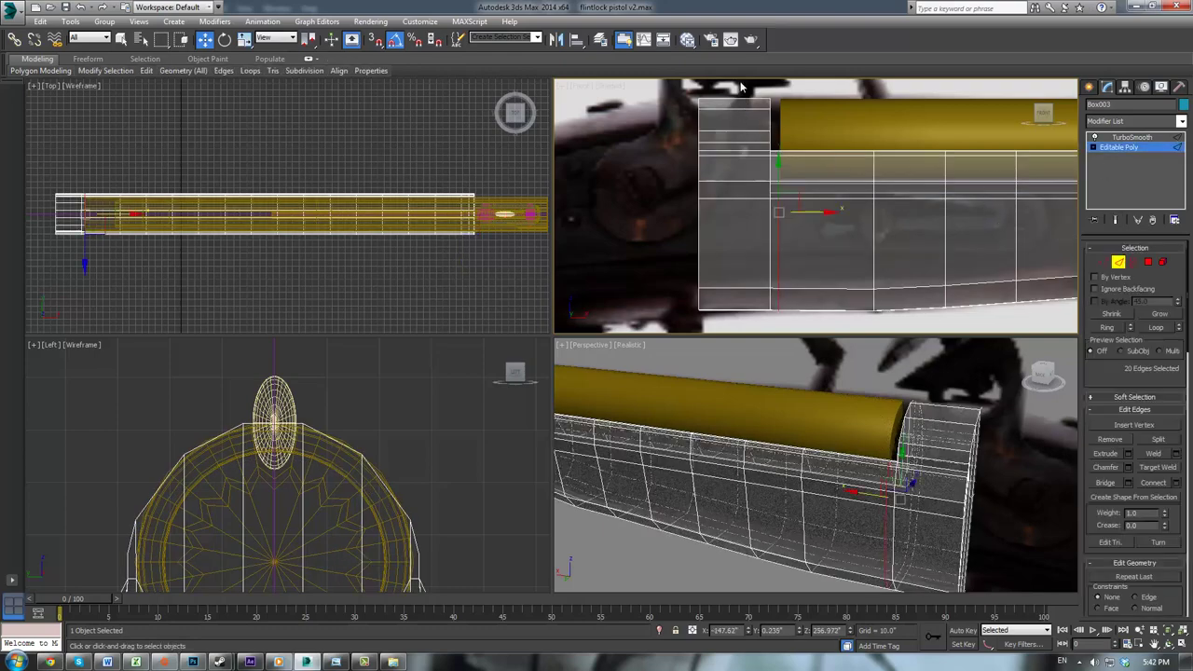
left_click_drag(750, 375, 750, 377)
left_click(1149, 485)
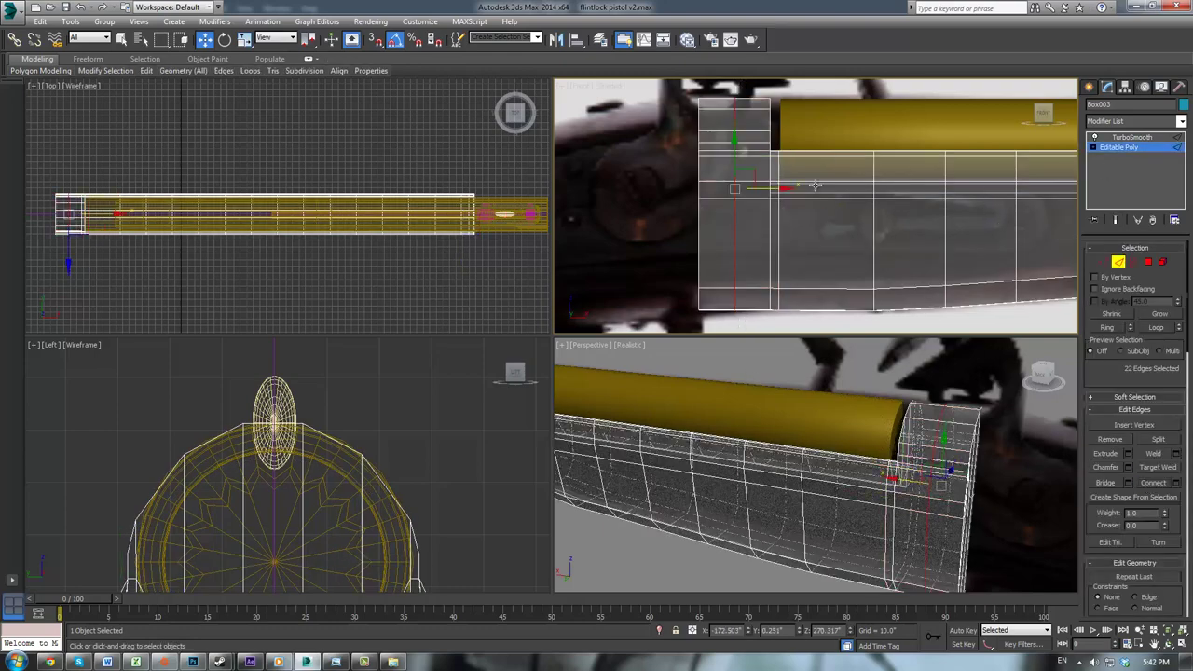
left_click_drag(773, 189, 803, 190)
left_click(1133, 141)
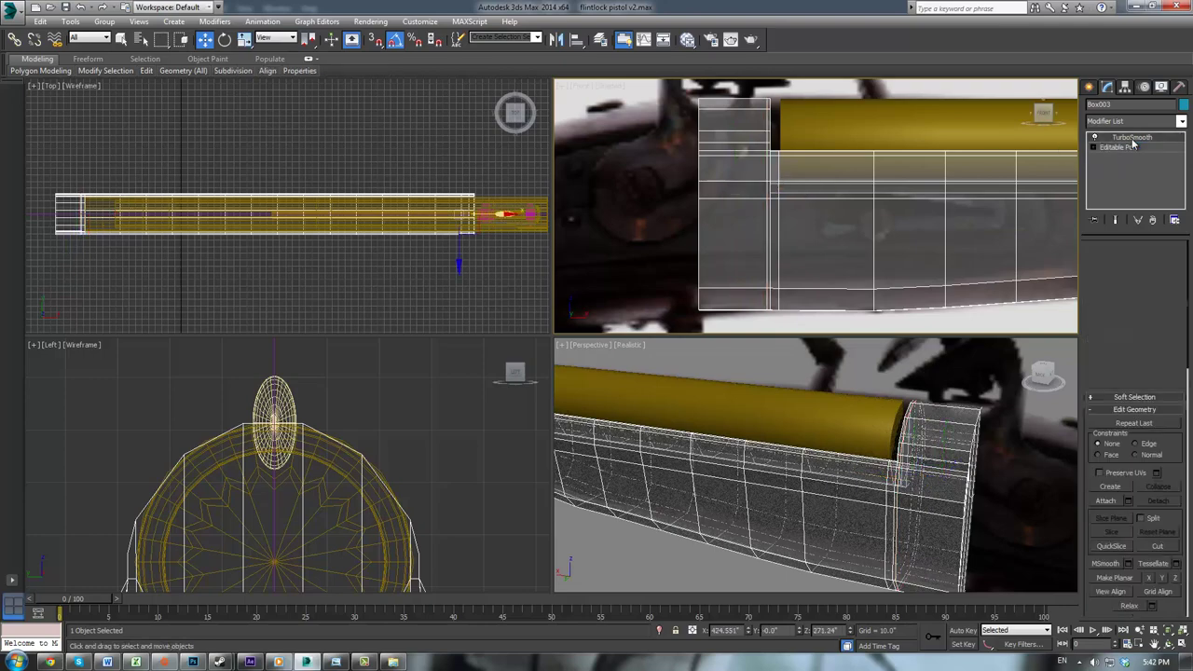
Step: Turn off the stock's see-through display, deselect it, and examine the smoothed rear block against the barrel and reference image
right_click(900, 404)
key("F3")
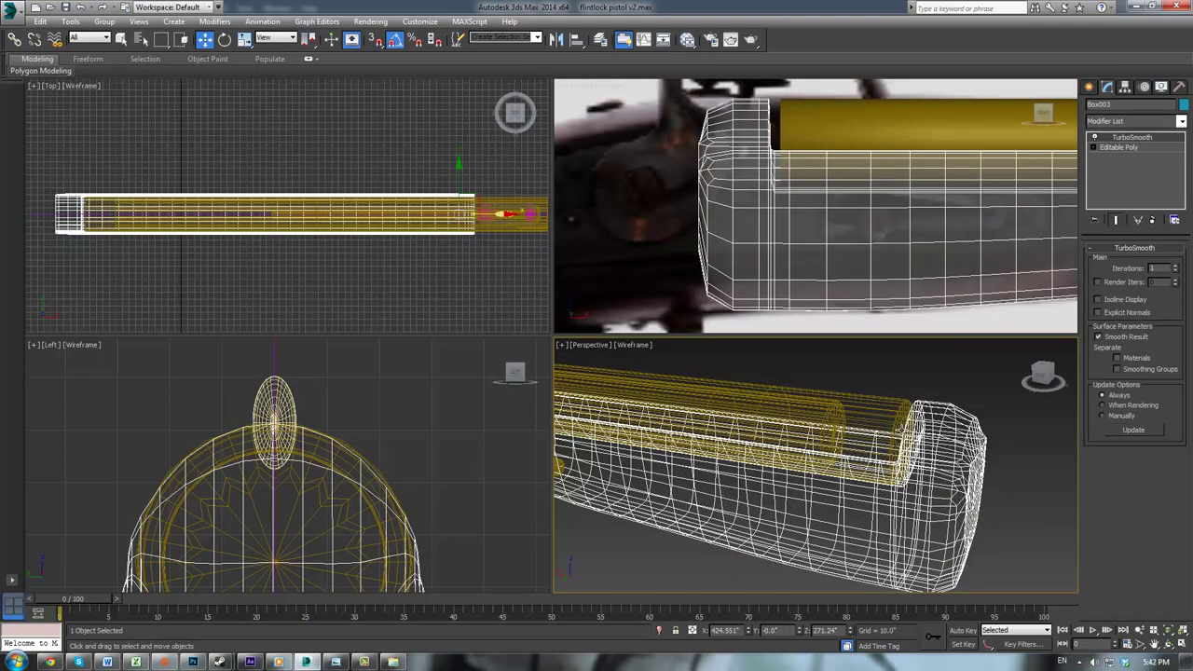
key("F3")
key("alt+x")
middle_click_drag(942, 447, 876, 528, "alt")
left_click(940, 456)
scroll(839, 471, "up", 4)
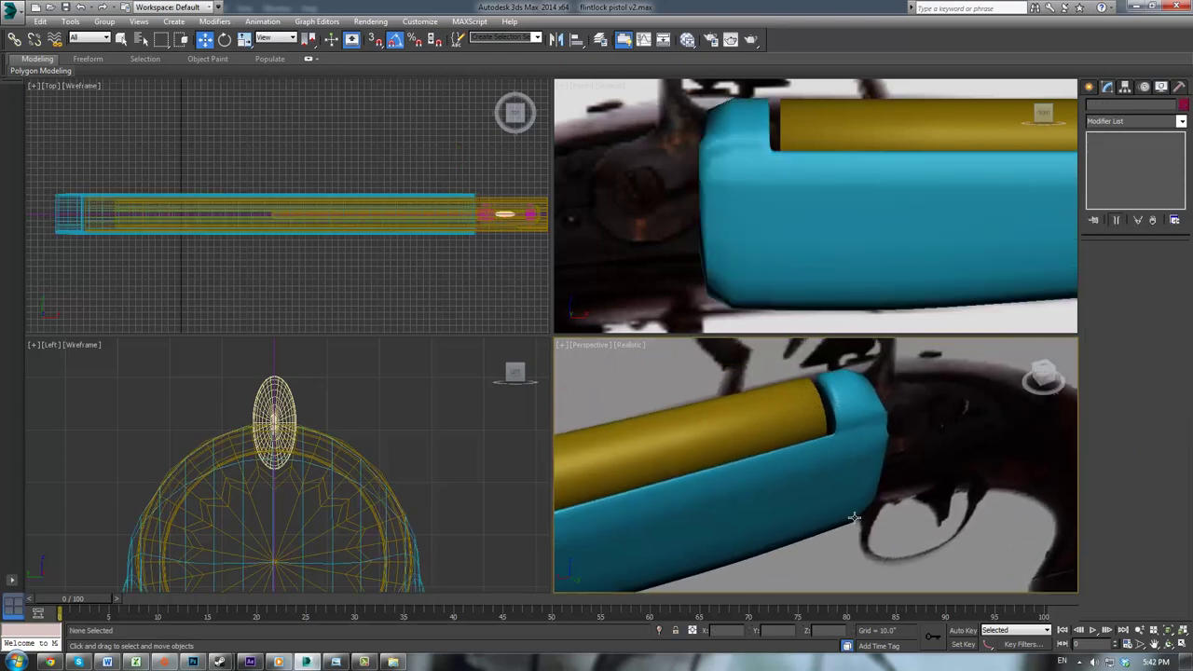
middle_click_drag(819, 453, 818, 530)
middle_click_drag(770, 195, 773, 261)
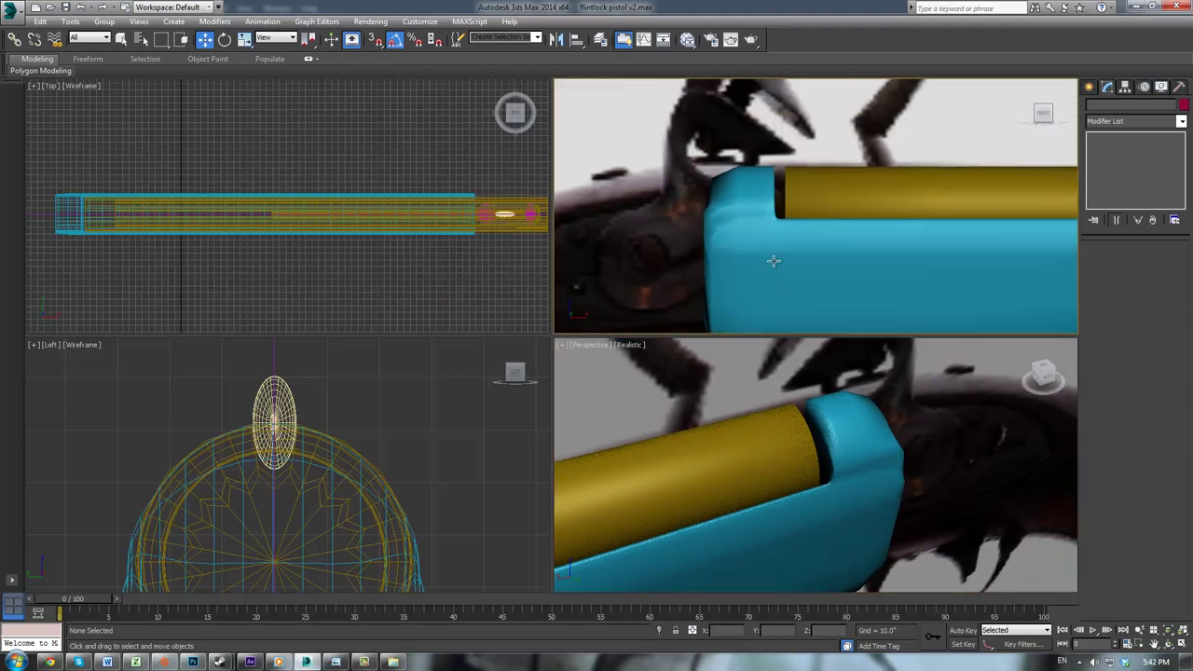
scroll(774, 261, "down", 5)
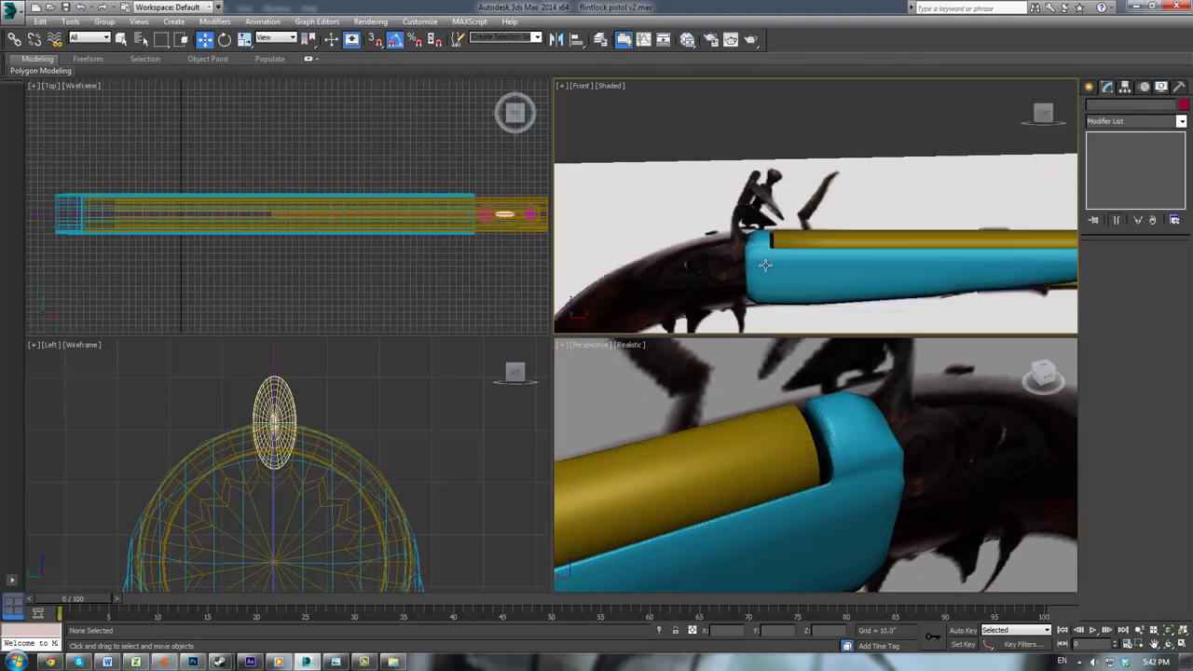
middle_click_drag(773, 263, 701, 168)
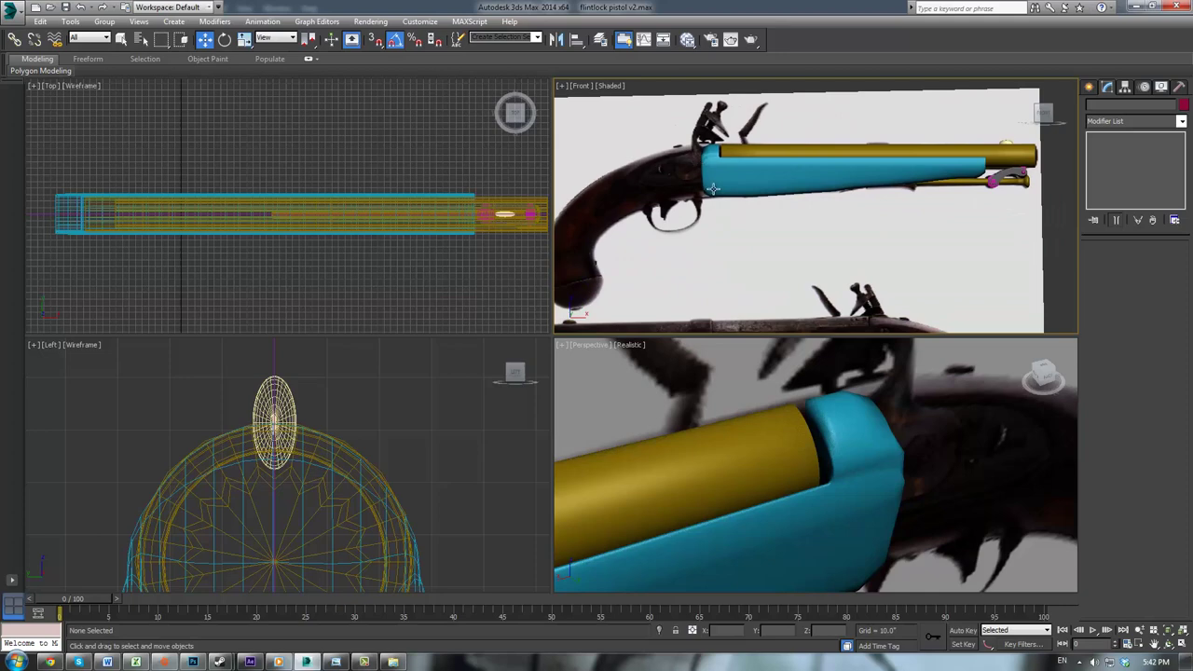